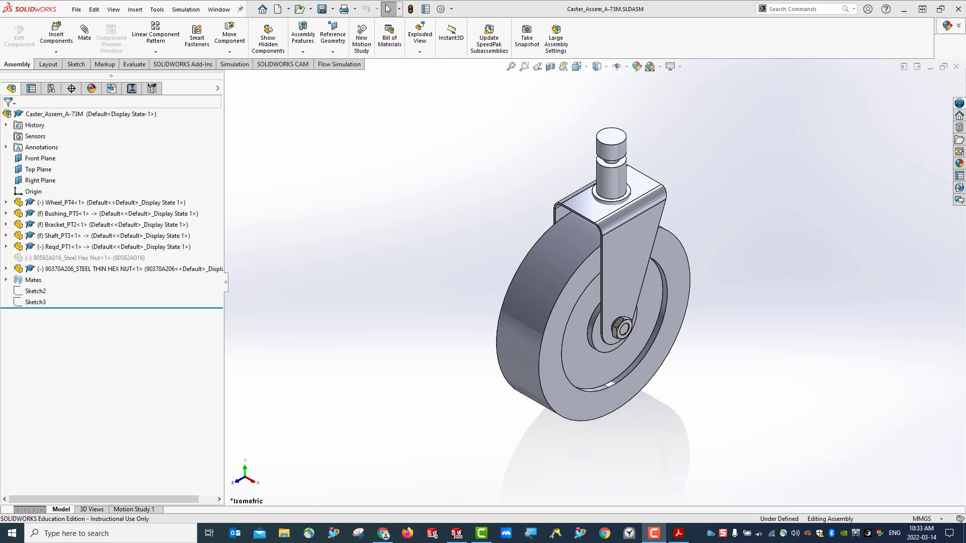
Step: Switch to the caster assembly drawing PDF and examine the dimensions, materials and quantities of all six parts
click(679, 533)
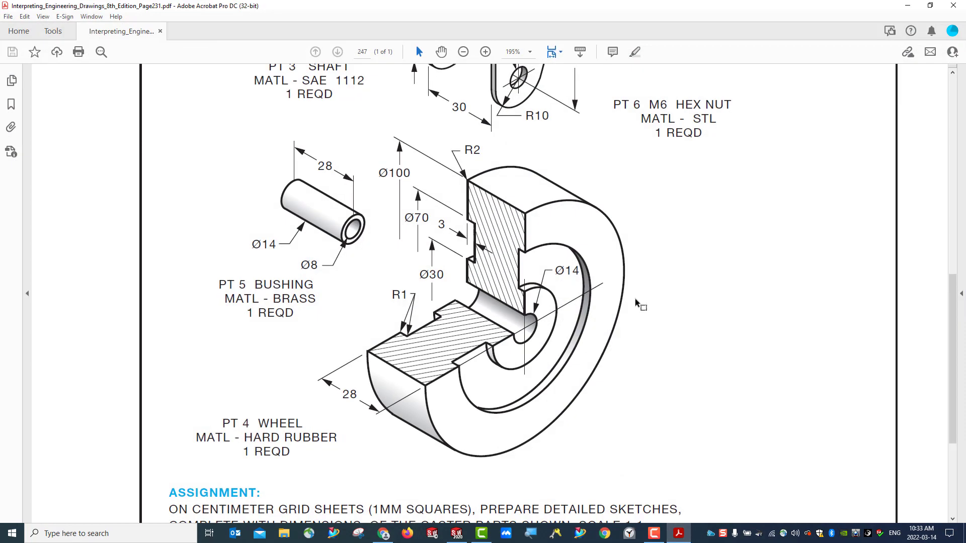
scroll(644, 287, up, 5)
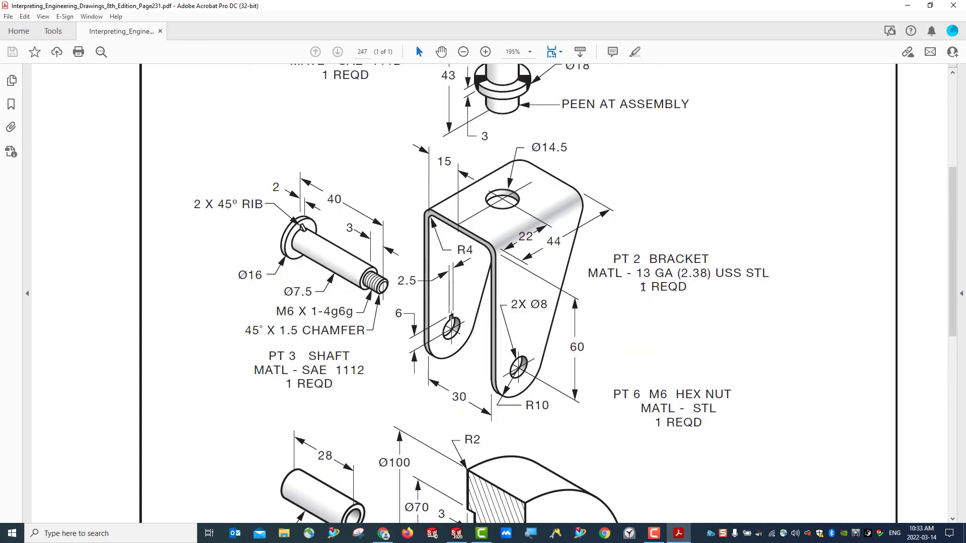
scroll(643, 287, up, 3)
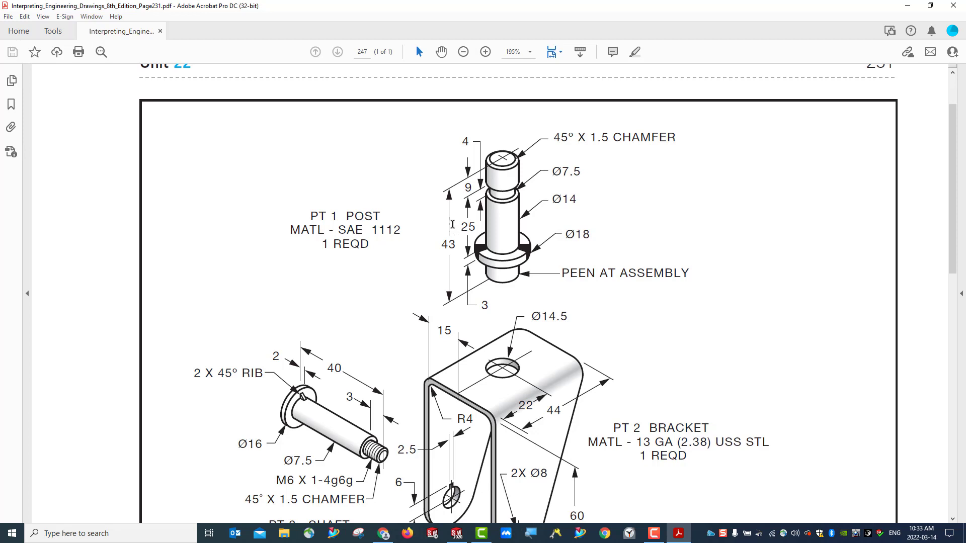
scroll(534, 236, down, 3)
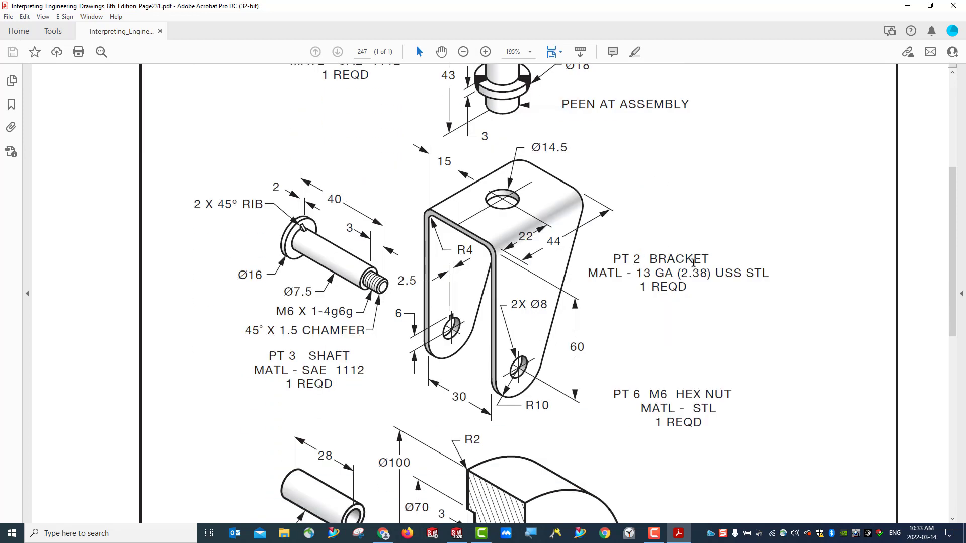
scroll(717, 262, down, 2)
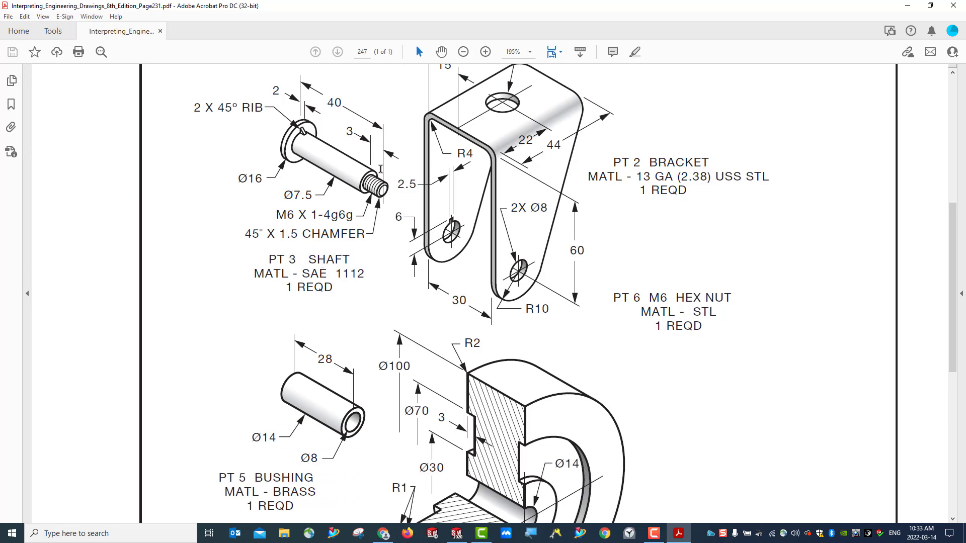
scroll(609, 248, down, 4)
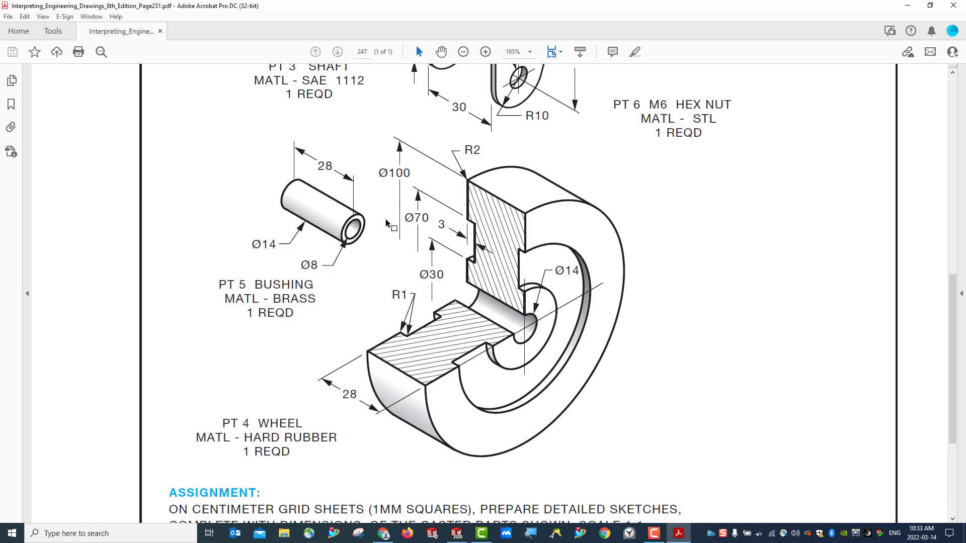
scroll(694, 263, down, 1)
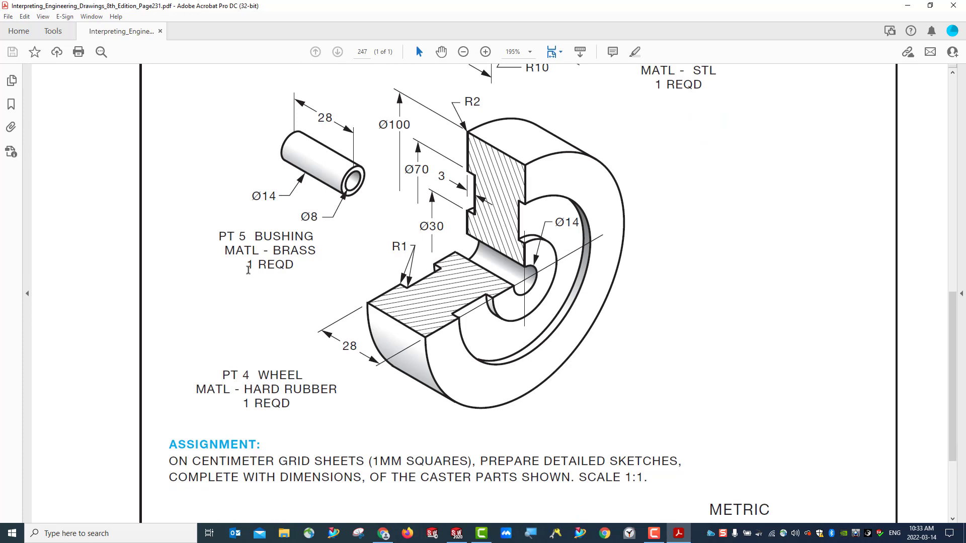
scroll(247, 260, up, 1)
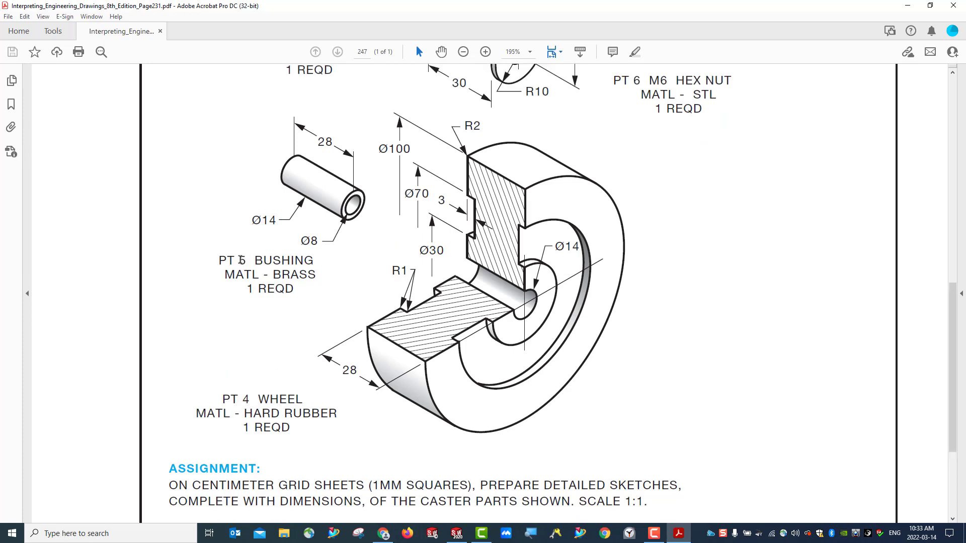
scroll(309, 265, up, 1)
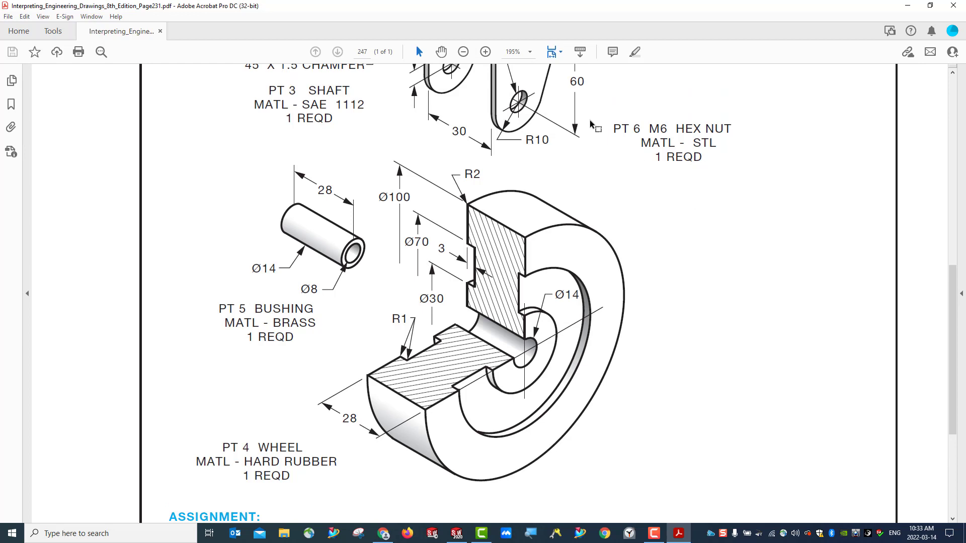
scroll(657, 178, up, 1)
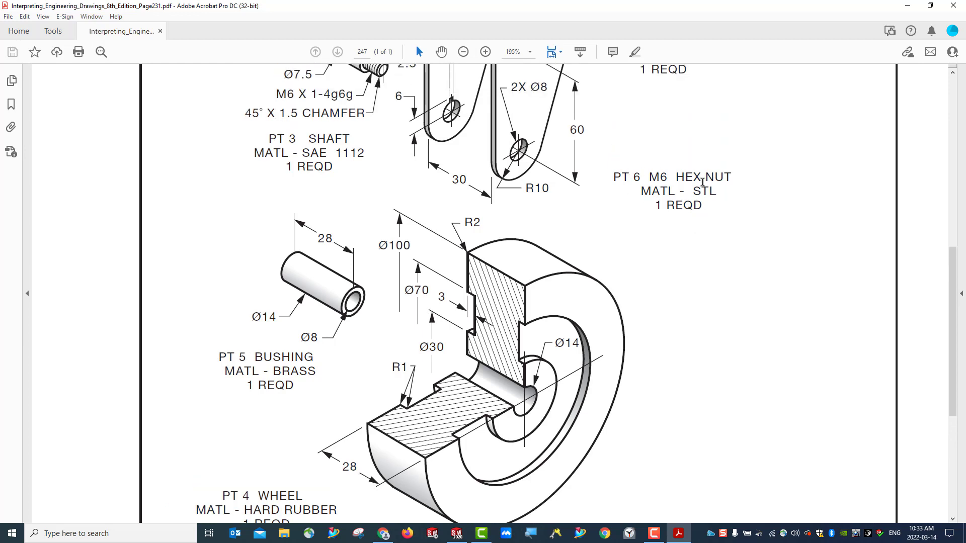
scroll(711, 243, up, 1)
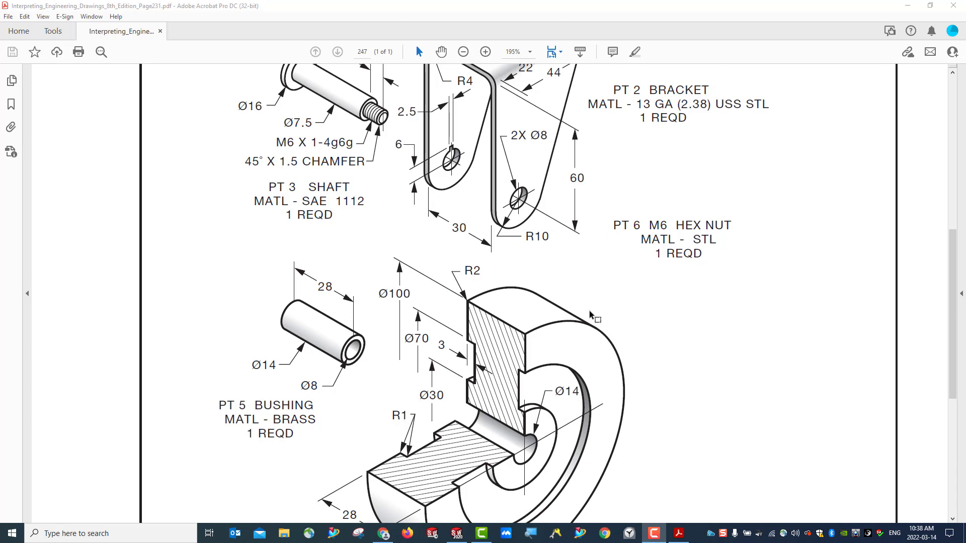
scroll(642, 316, down, 3)
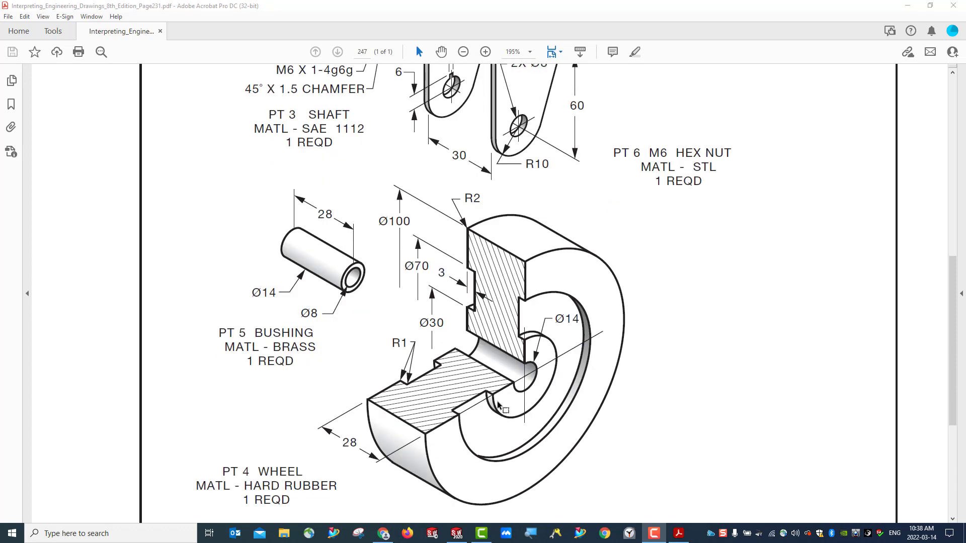
Step: Dock the caster drawing PDF window to the left half of the screen
click(684, 9)
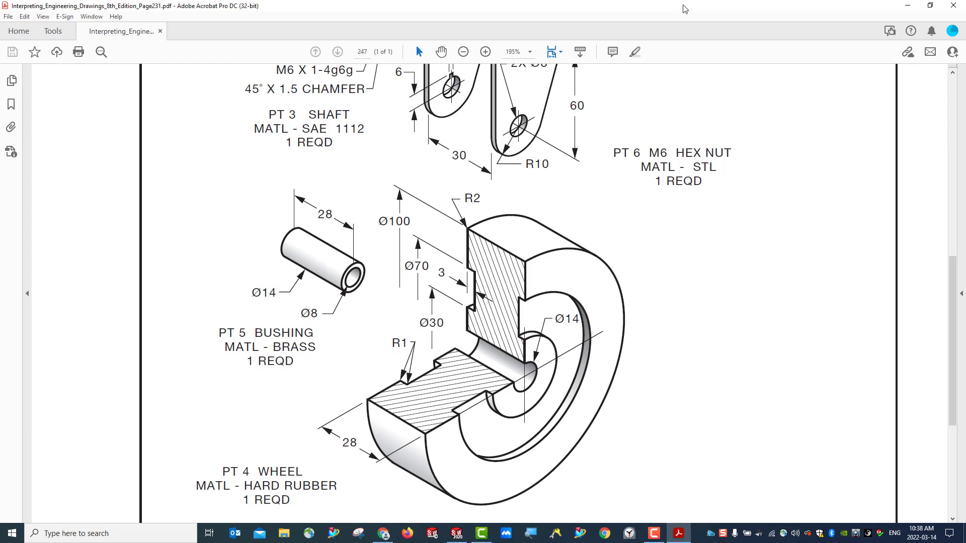
key(super+Left)
key(ctrl+0)
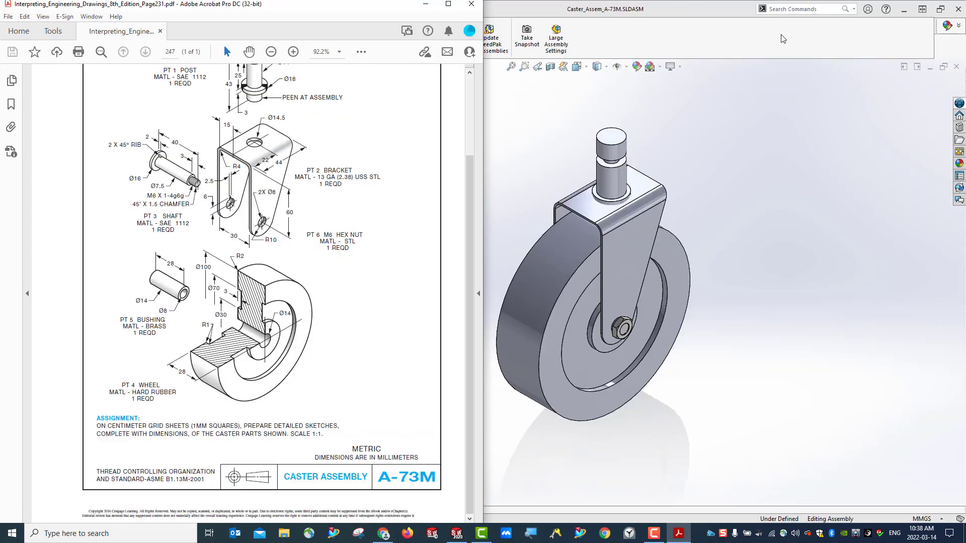
Step: Switch to SOLIDWORKS, close the caster assembly document, and dock the program window to the right half of the screen
click(710, 12)
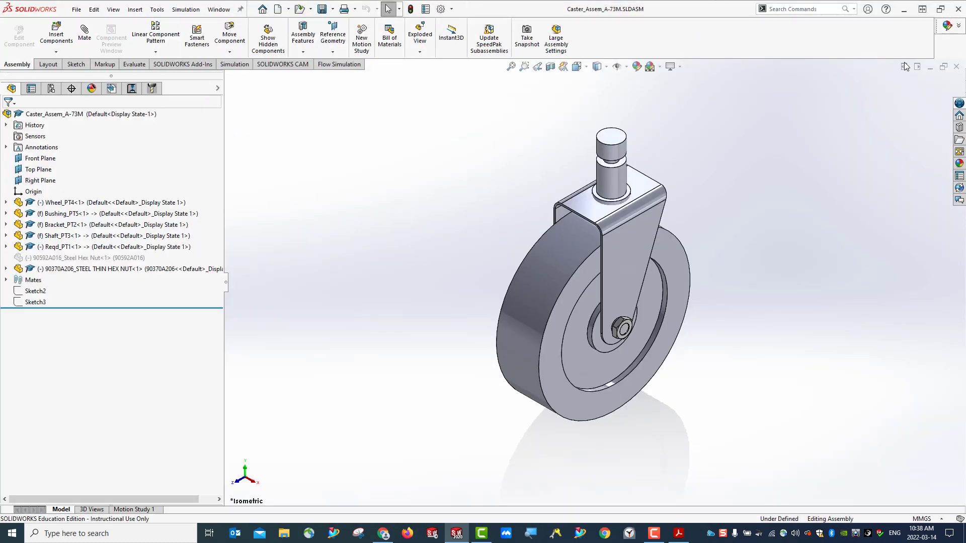
click(956, 67)
drag(513, 12, 517, 66)
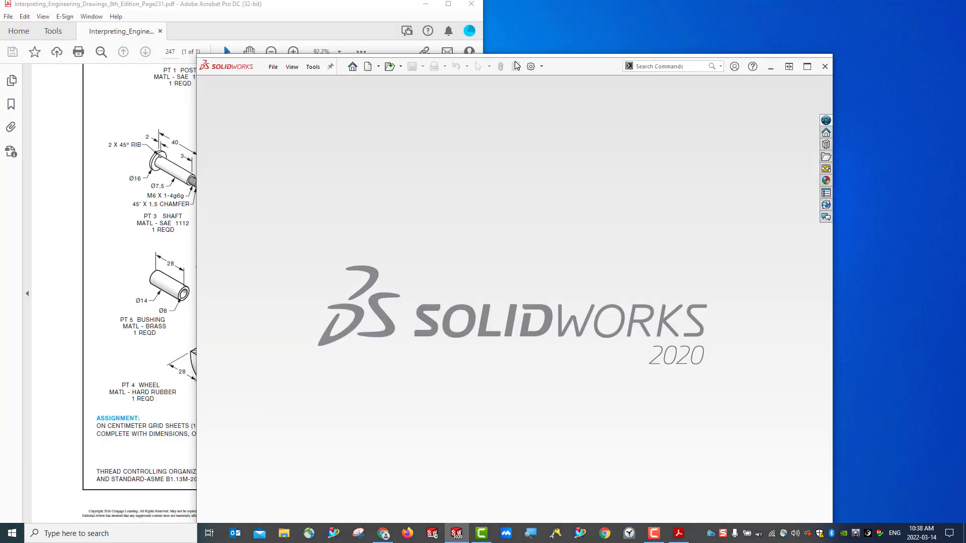
key(super+Right)
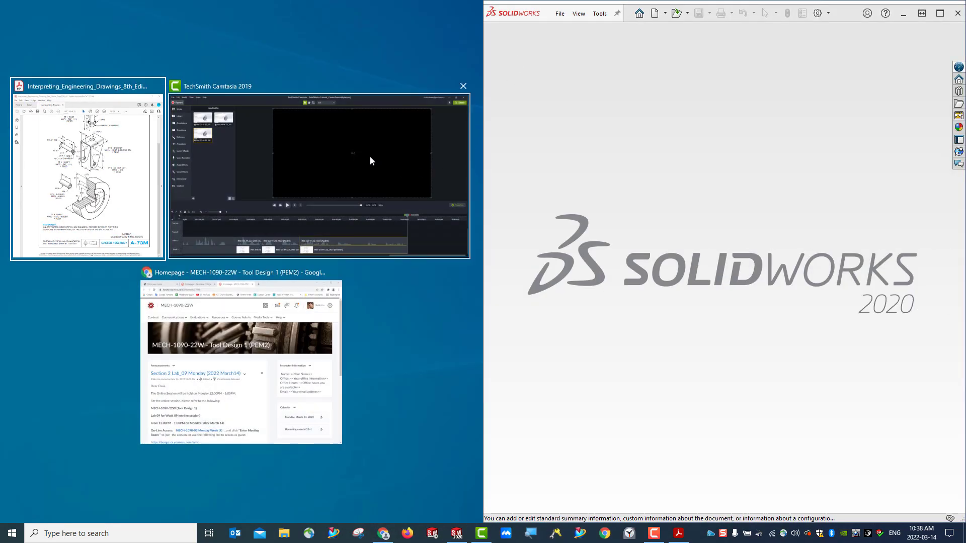
Step: Narrow the drawing PDF window and widen the SOLIDWORKS window so both fit side by side
click(74, 152)
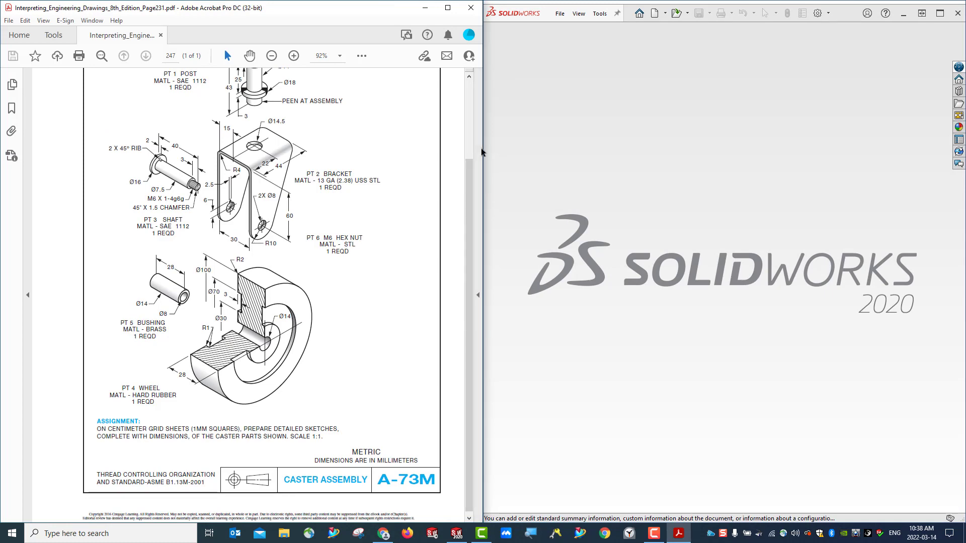
drag(483, 148, 395, 171)
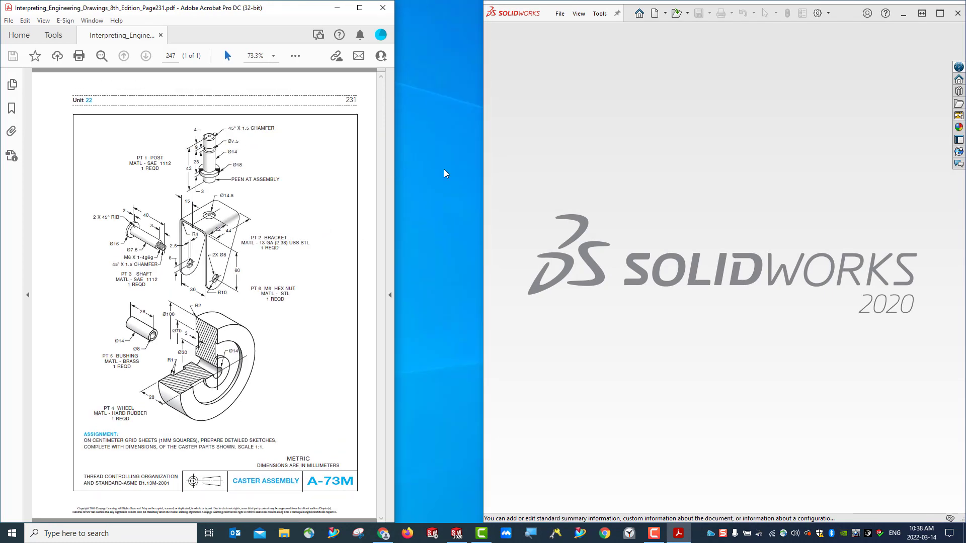
drag(484, 163, 392, 173)
drag(273, 12, 246, 20)
drag(393, 103, 345, 104)
click(273, 9)
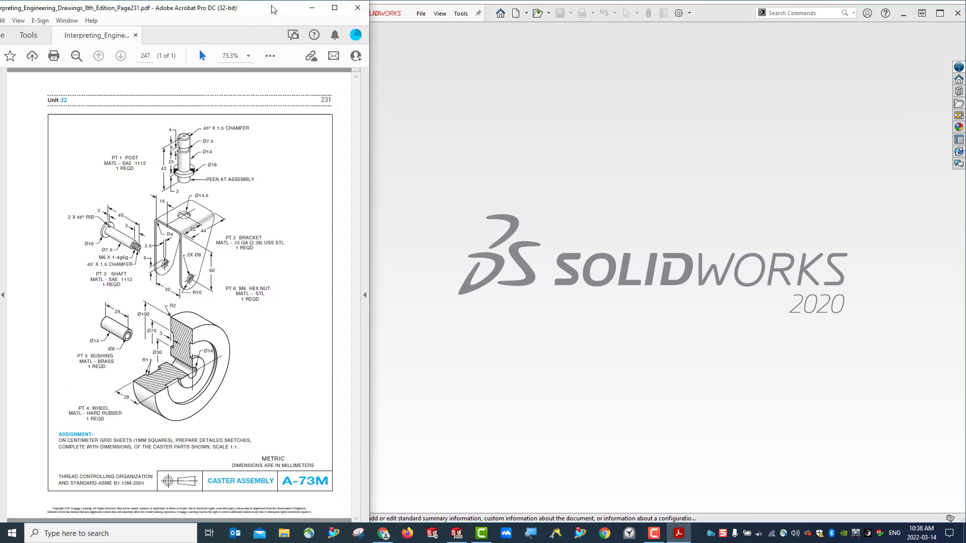
key(super+Left)
click(525, 129)
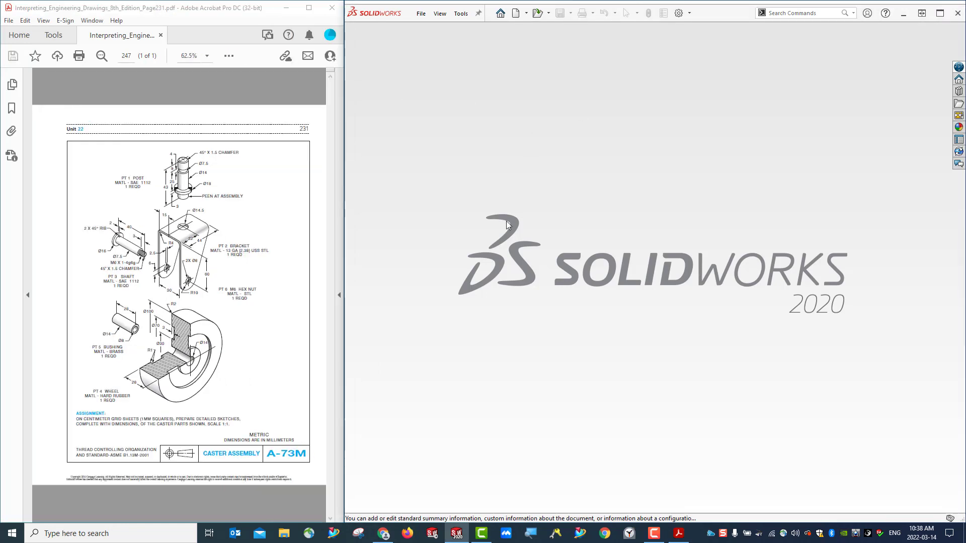
Step: Create a new part document and set its units to MMGS (millimeter, gram, second)
click(516, 14)
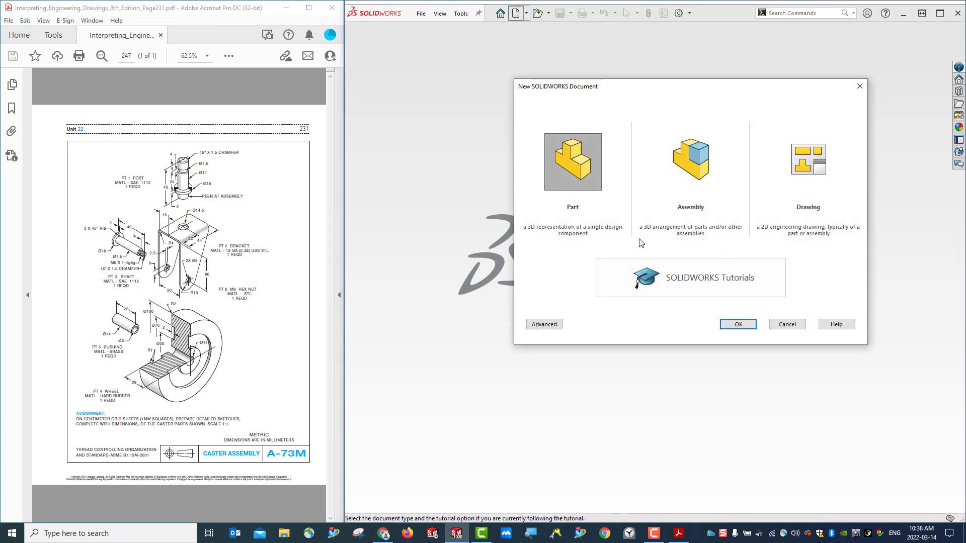
click(739, 325)
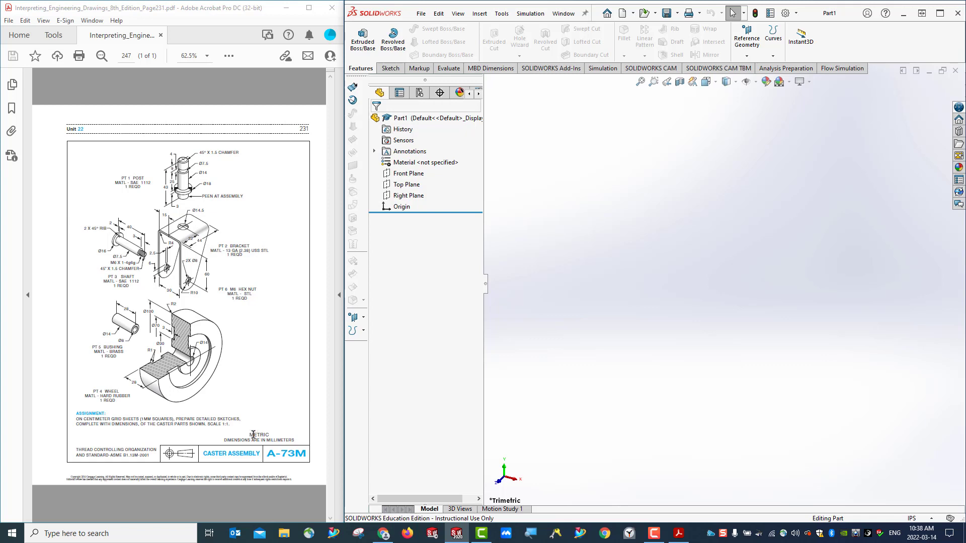
click(913, 518)
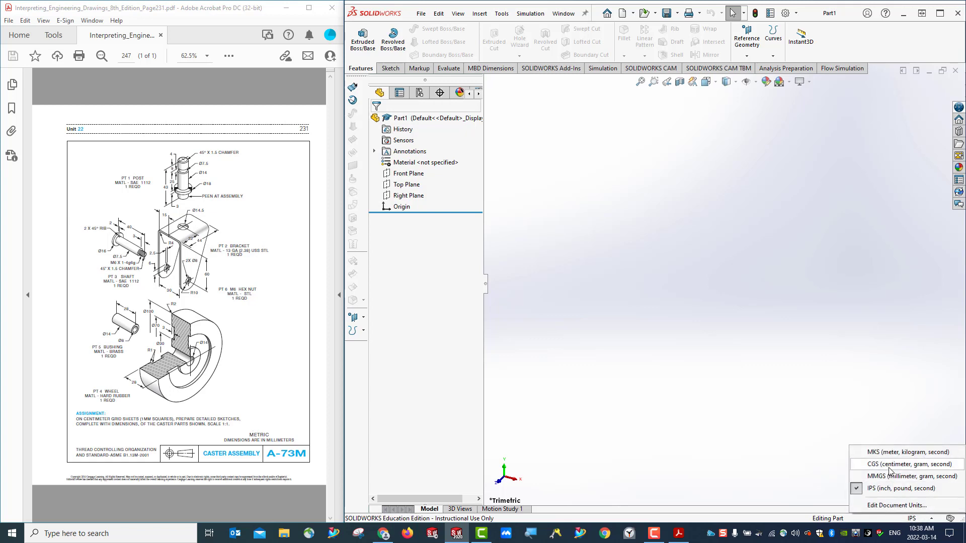
click(883, 478)
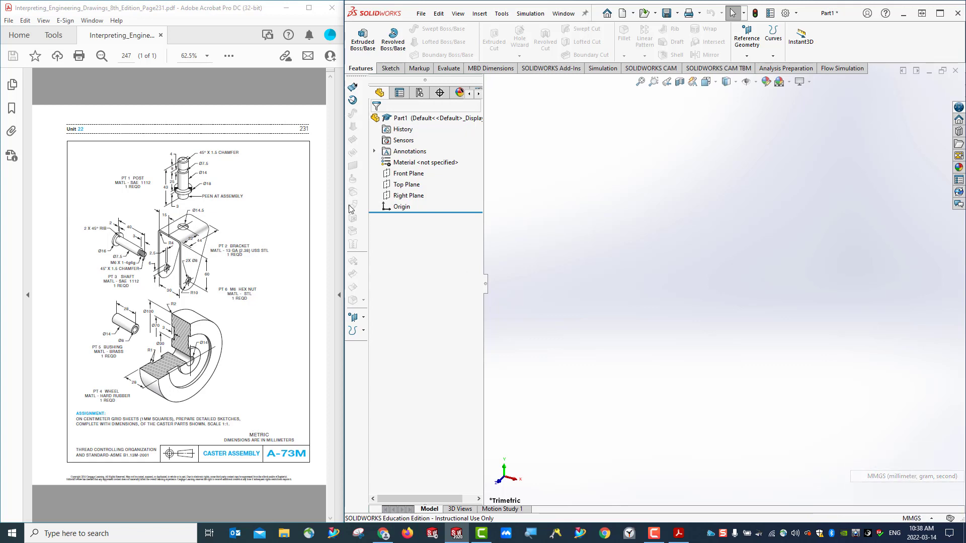
Step: Start a new sketch on the Front Plane
click(391, 69)
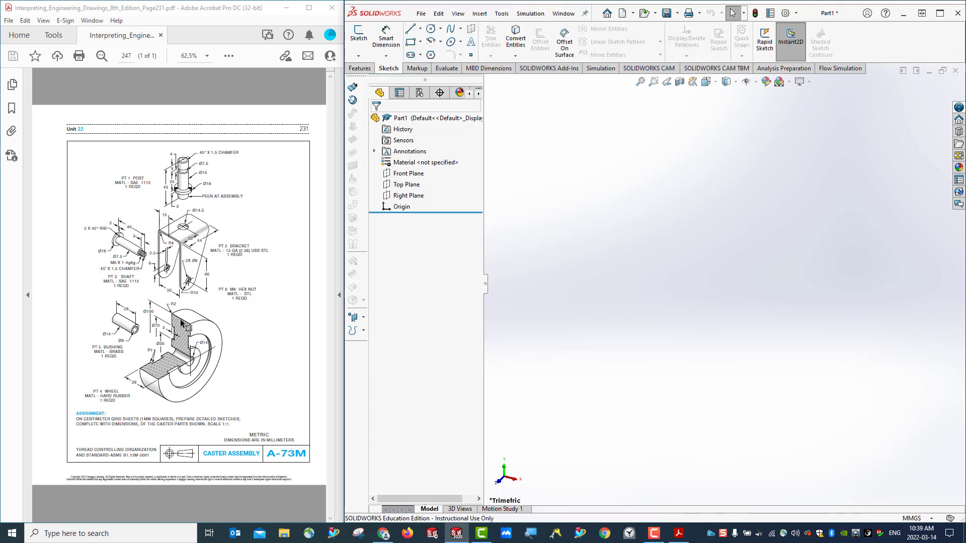
click(360, 45)
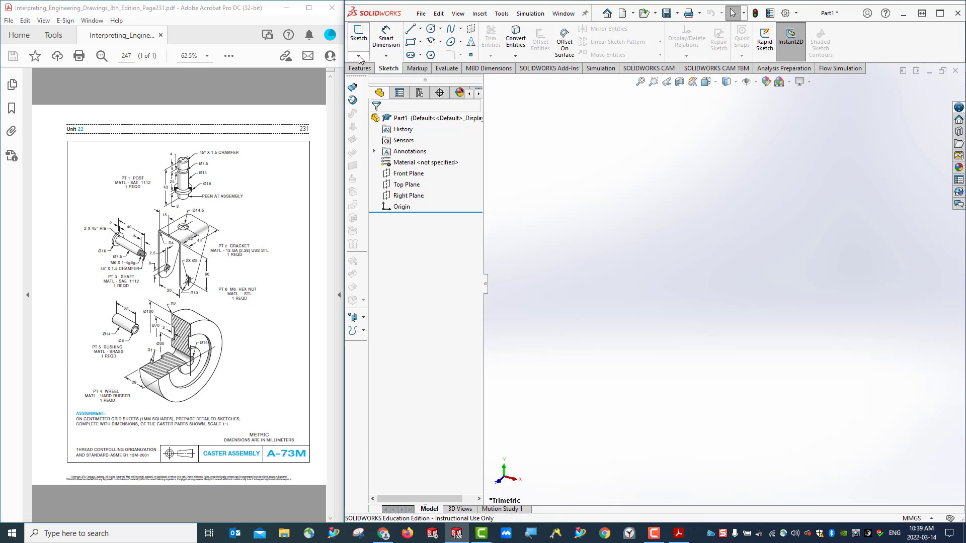
right_click(401, 177)
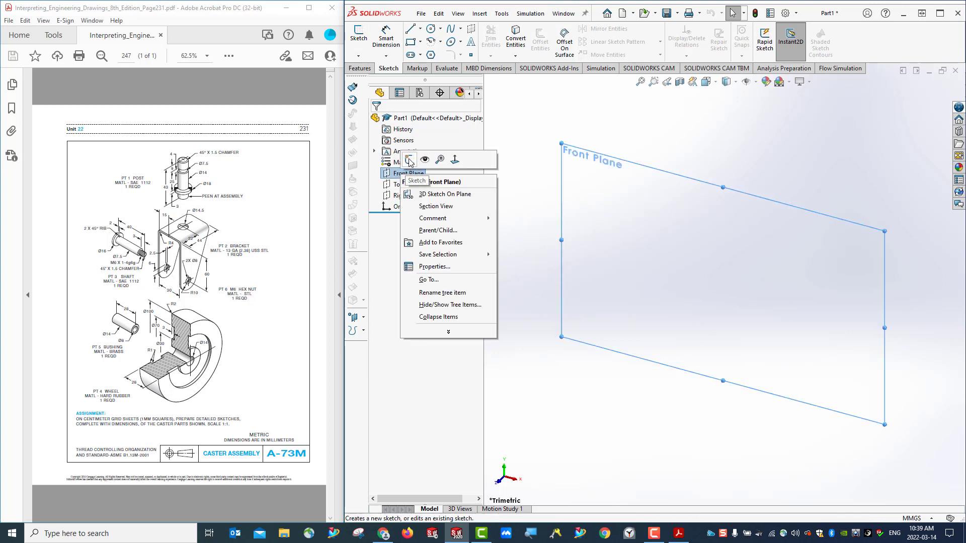
click(410, 161)
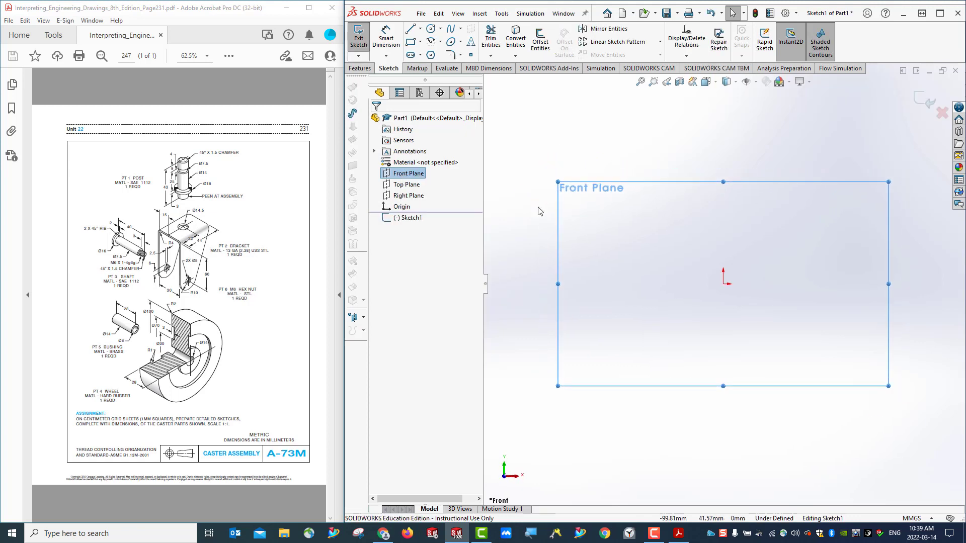
Step: Draw a vertical centerline about 80 mm long upward from the origin
click(421, 29)
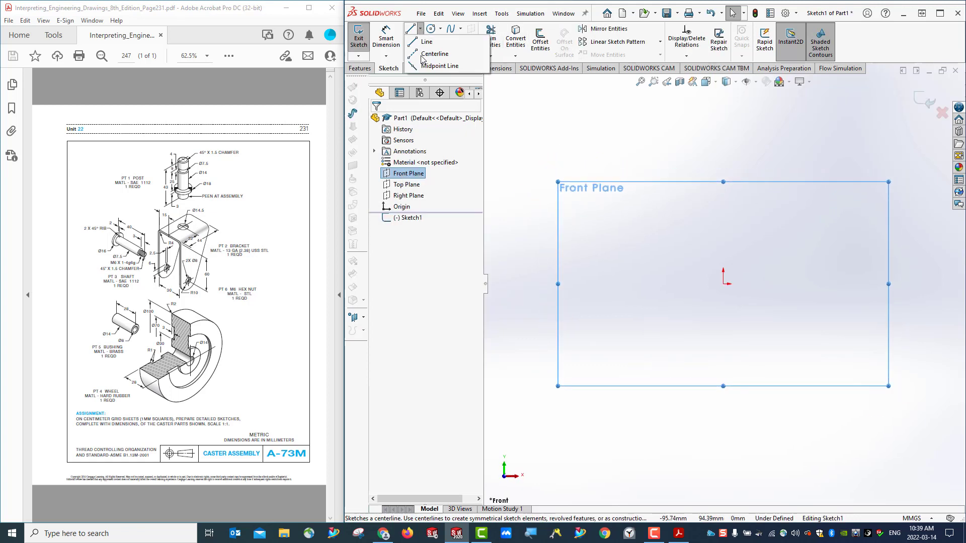
click(431, 55)
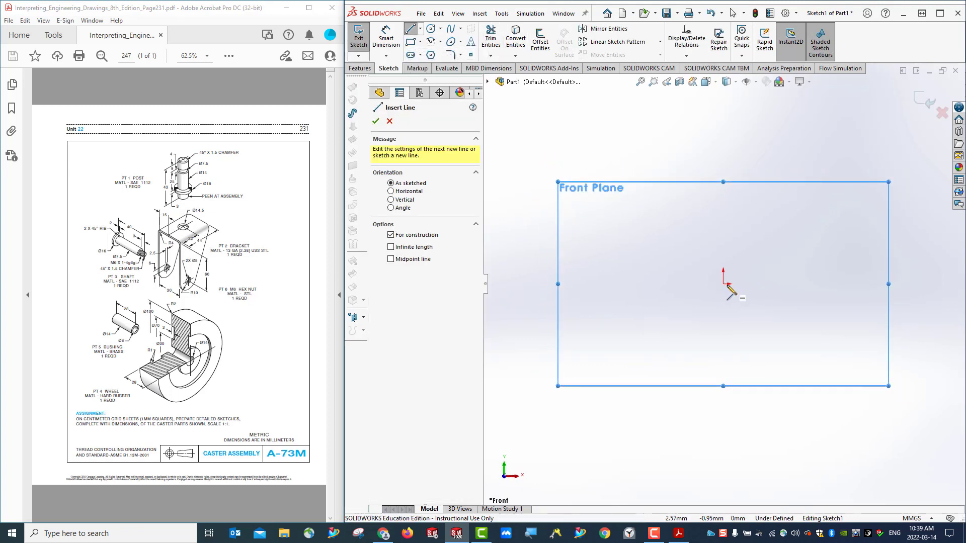
click(724, 282)
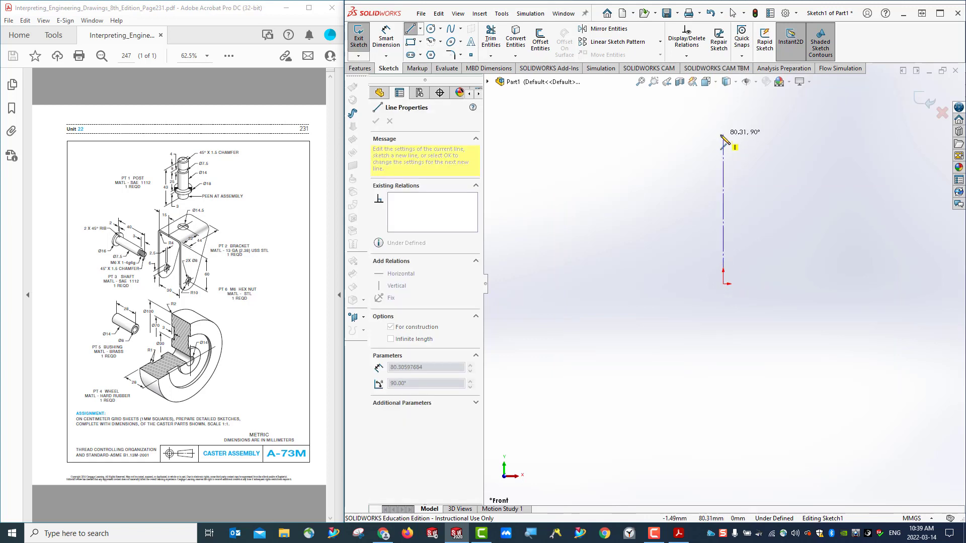
click(724, 134)
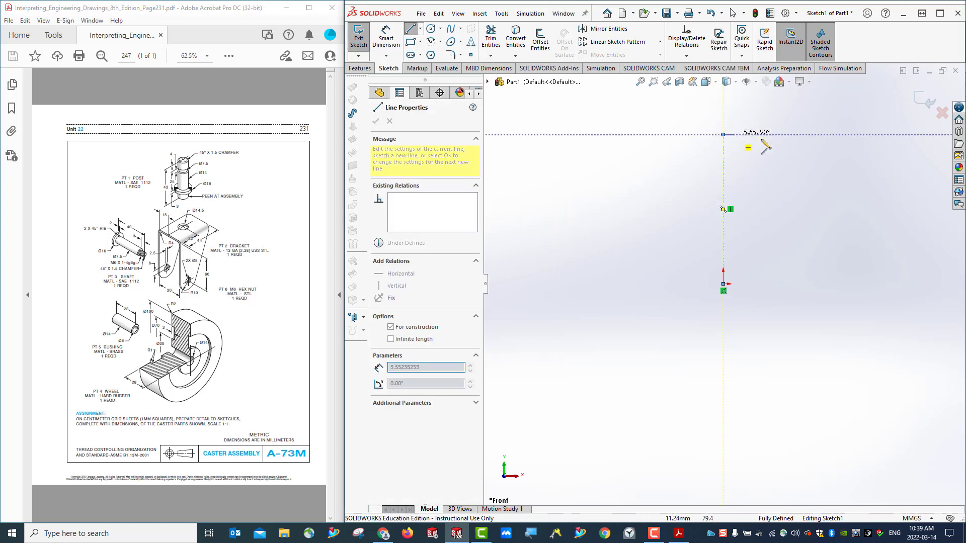
click(420, 29)
click(424, 54)
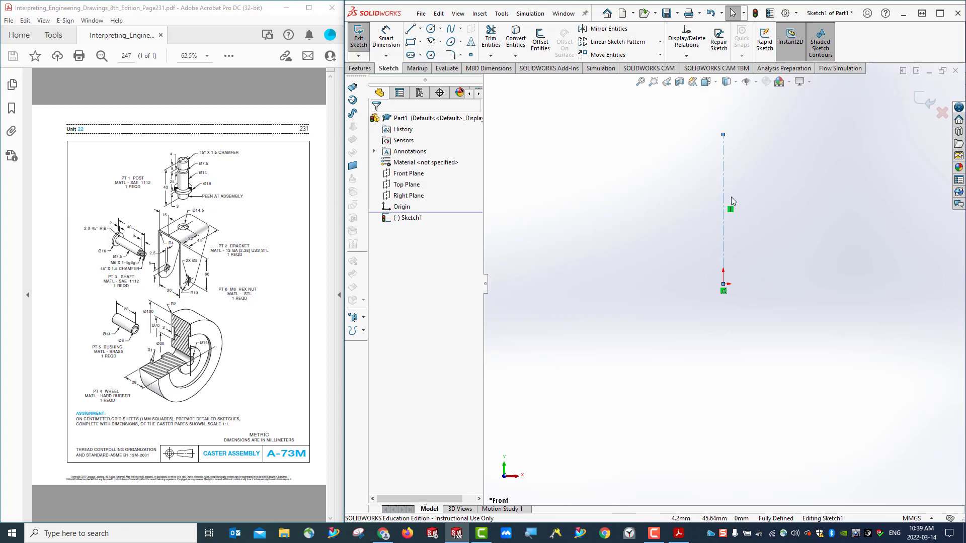
Step: Draw a horizontal centerline about 52 mm long from the origin toward positive X
click(420, 28)
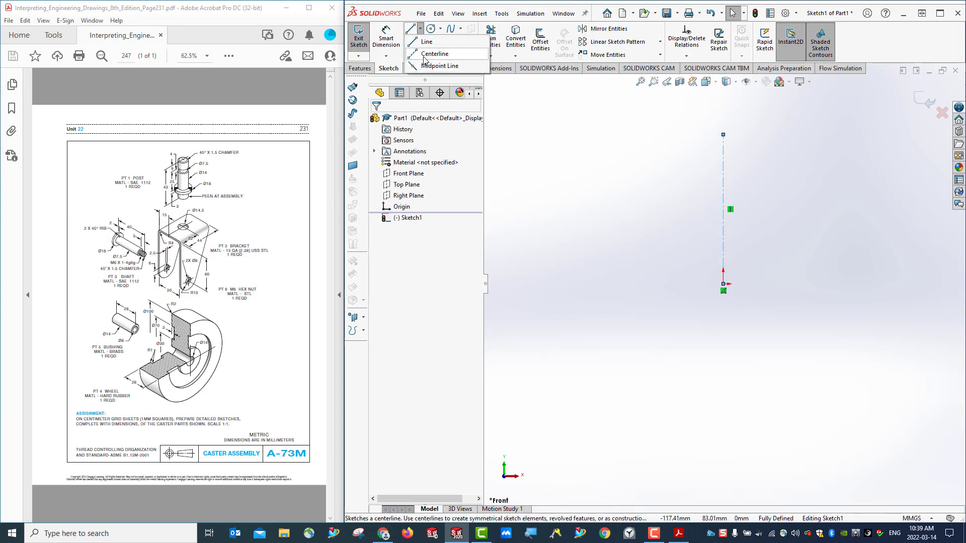
click(428, 51)
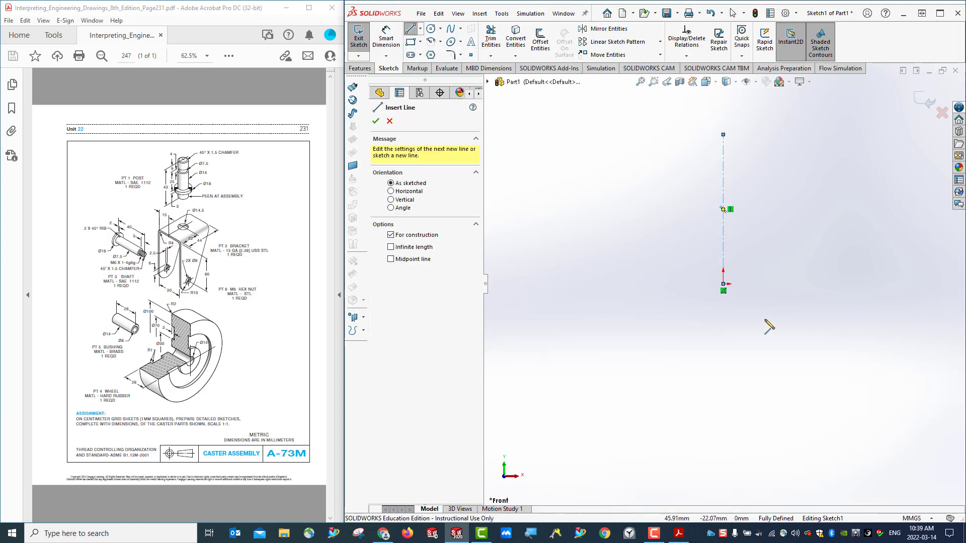
click(723, 284)
click(819, 285)
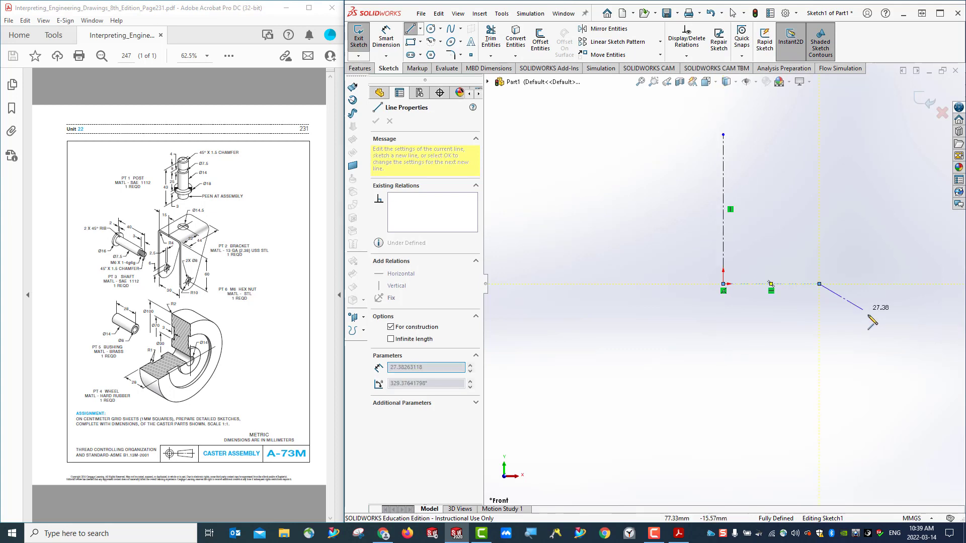
key(Escape)
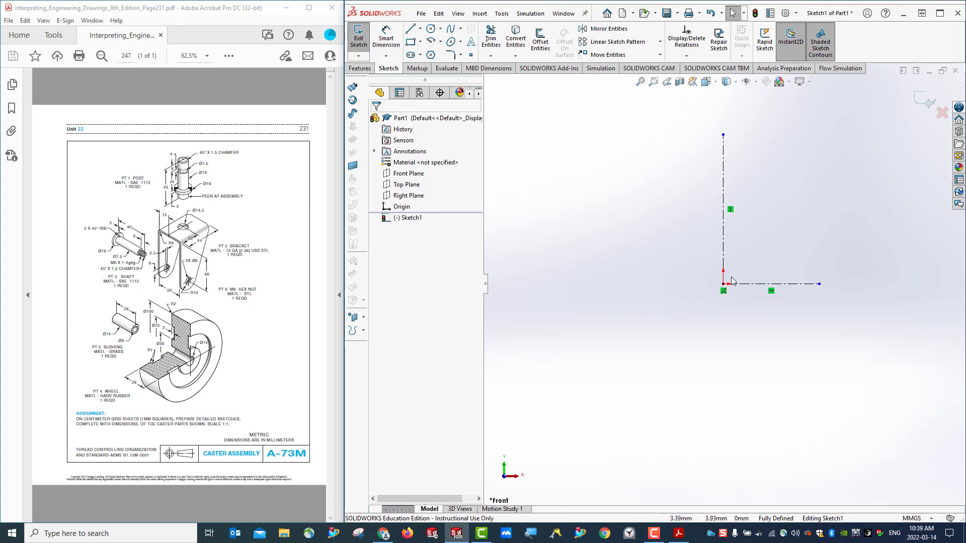
Step: Draw the profile's upper, outer and lower lines, about 26 mm wide, starting and ending on the vertical centerline above the origin
click(422, 29)
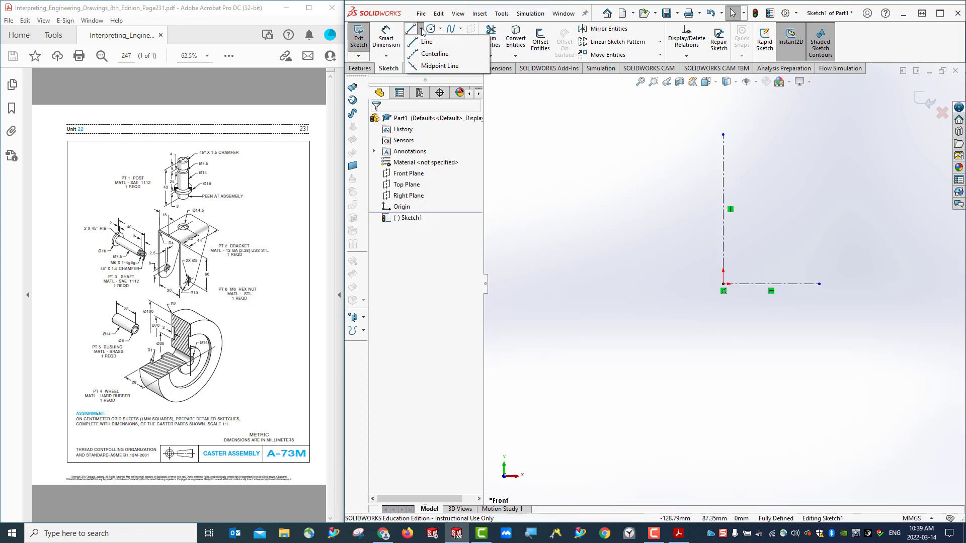
click(429, 41)
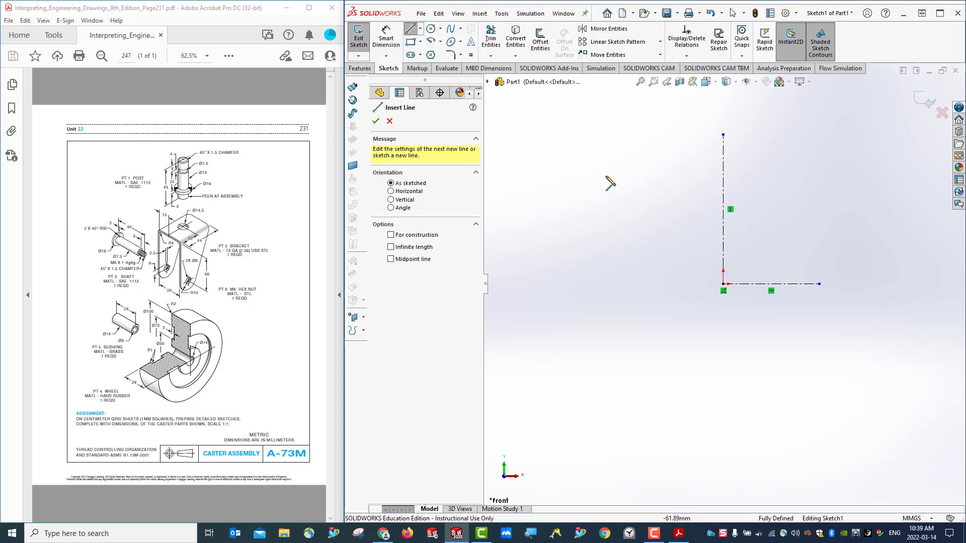
click(723, 150)
click(772, 149)
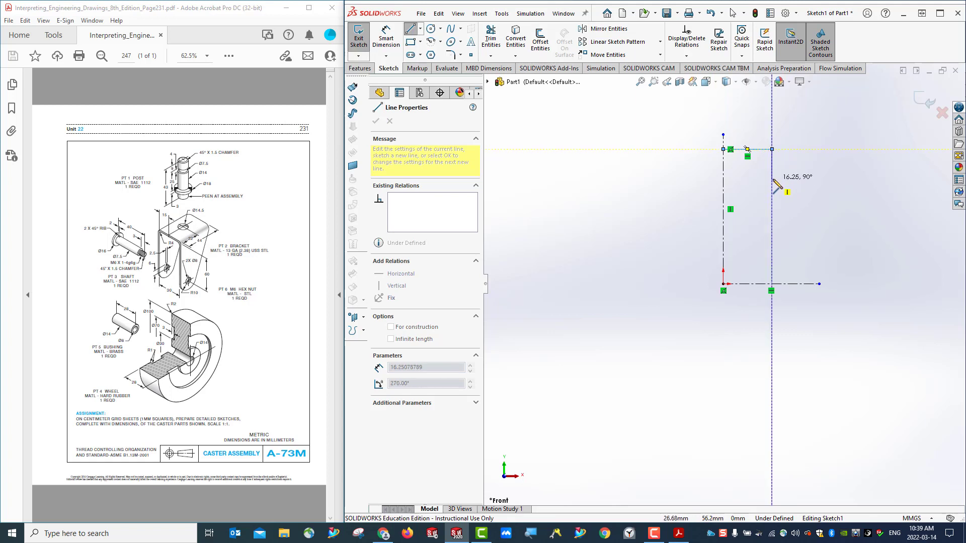
click(772, 271)
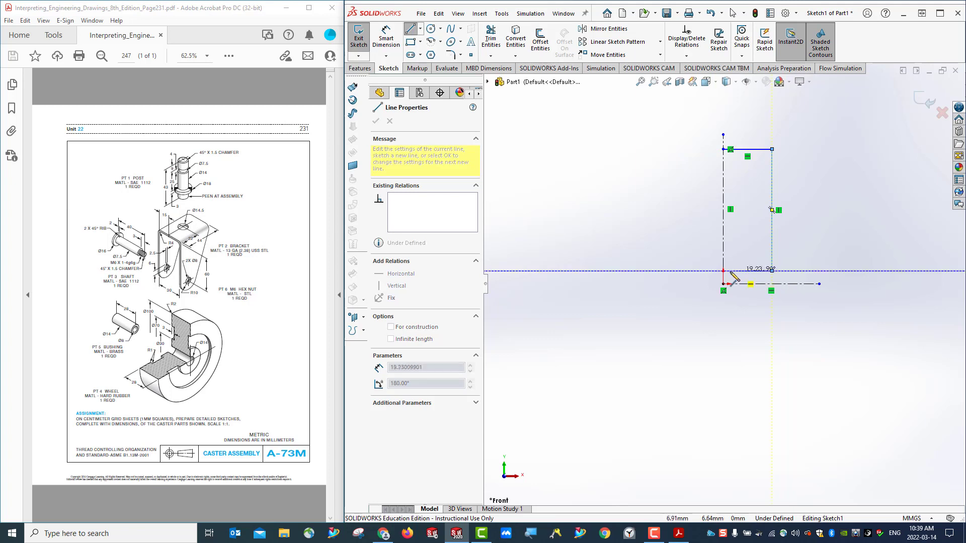
click(724, 271)
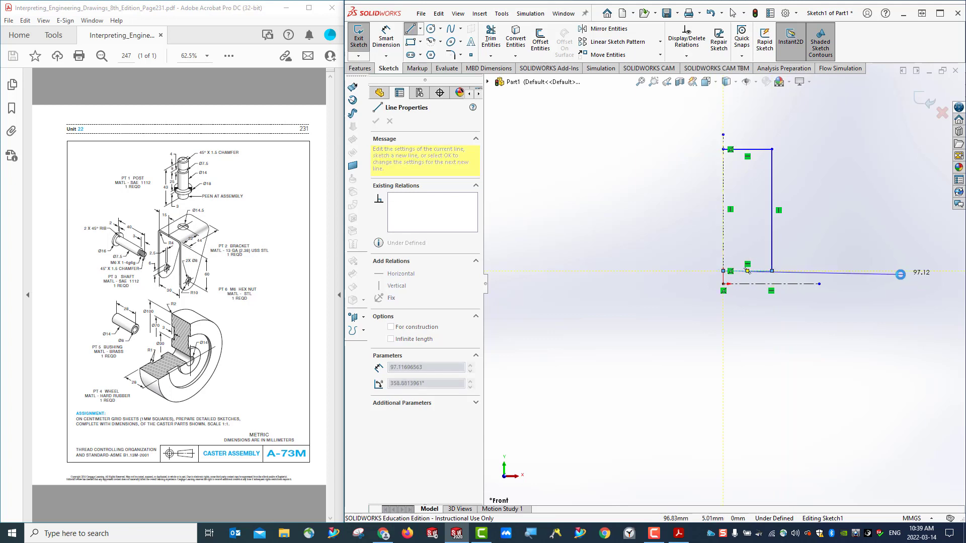
key(Escape)
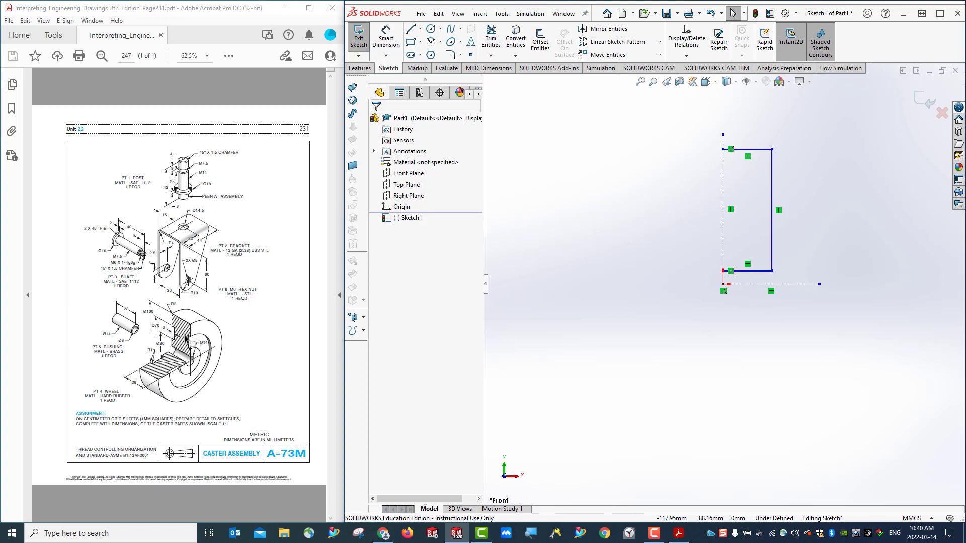
Step: Draw a groove's upper line about 12 mm inward from the profile's outer line, add its vertical inner line and shorten that line
click(422, 29)
click(420, 41)
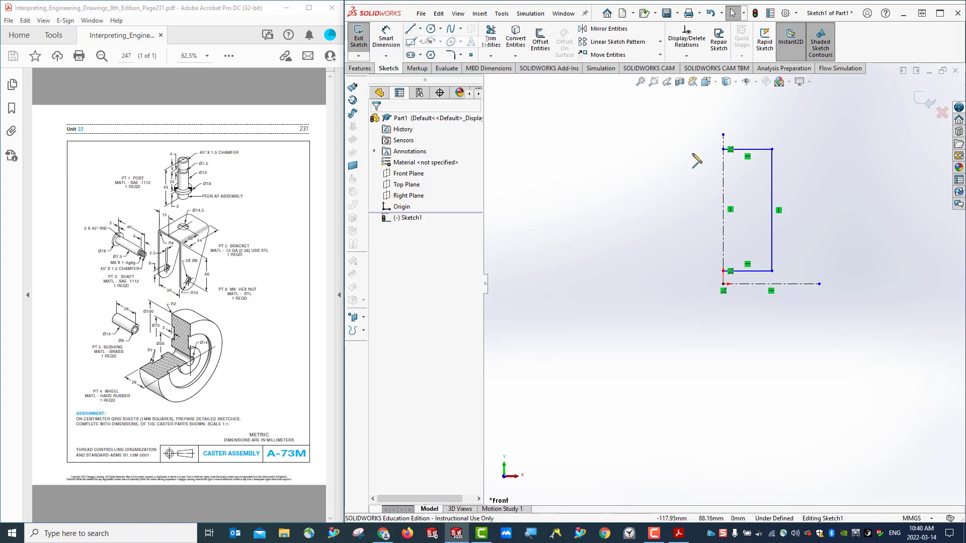
click(772, 177)
click(749, 178)
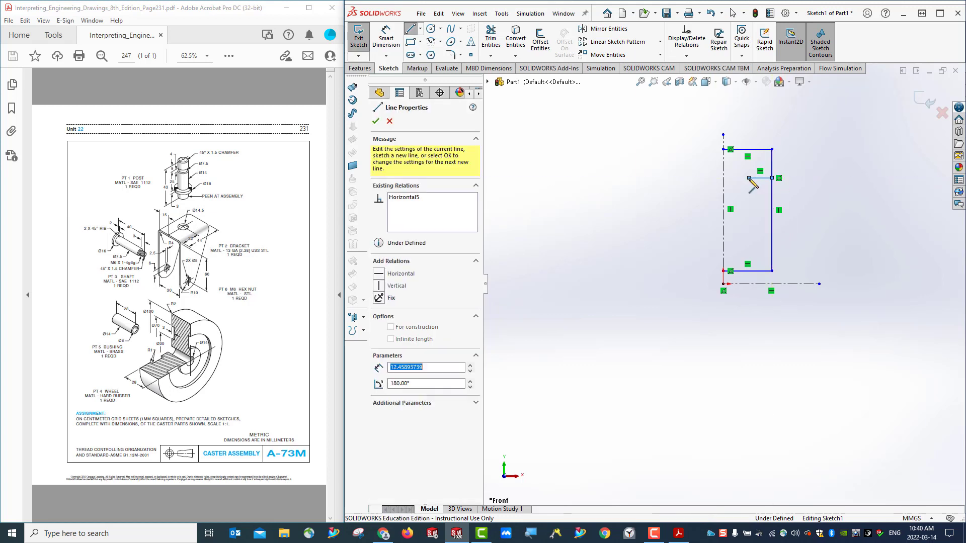
click(749, 209)
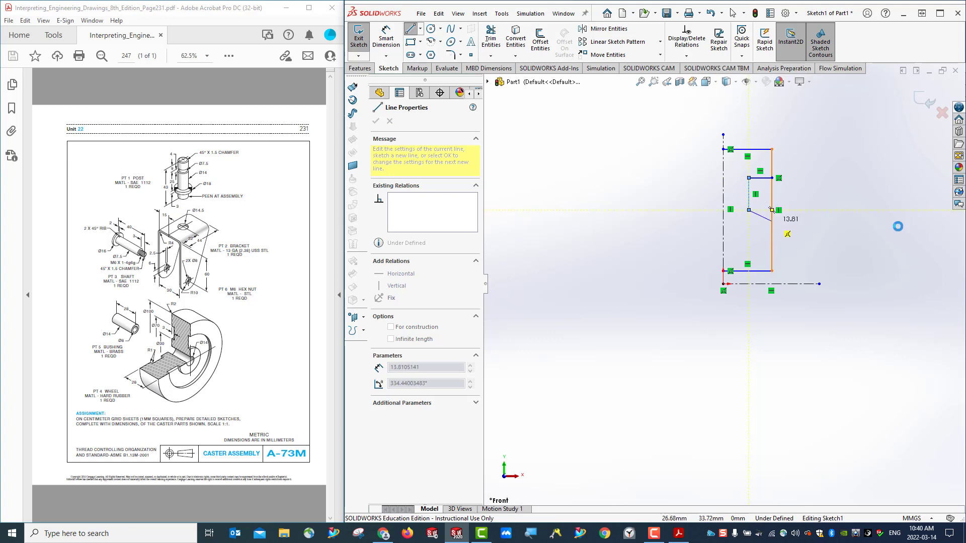
key(Escape)
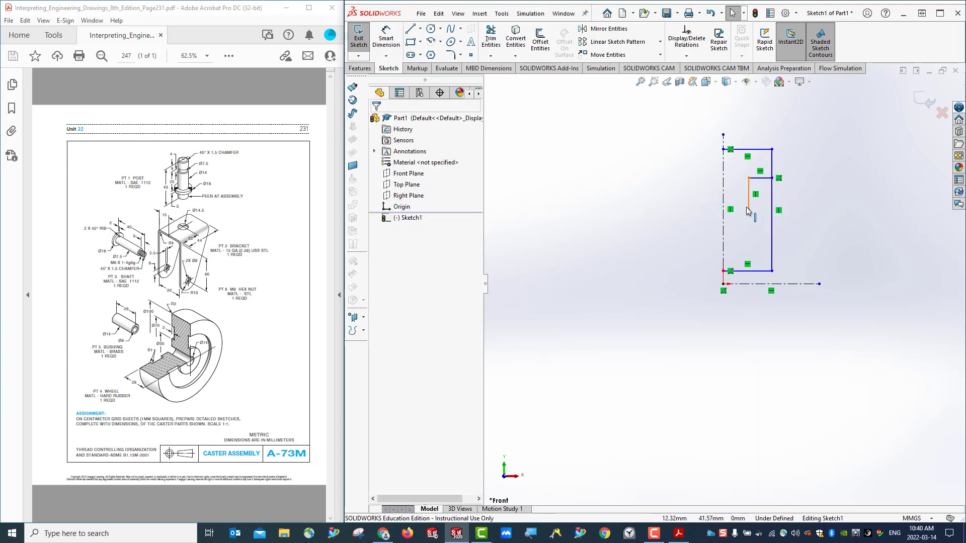
drag(749, 210, 748, 195)
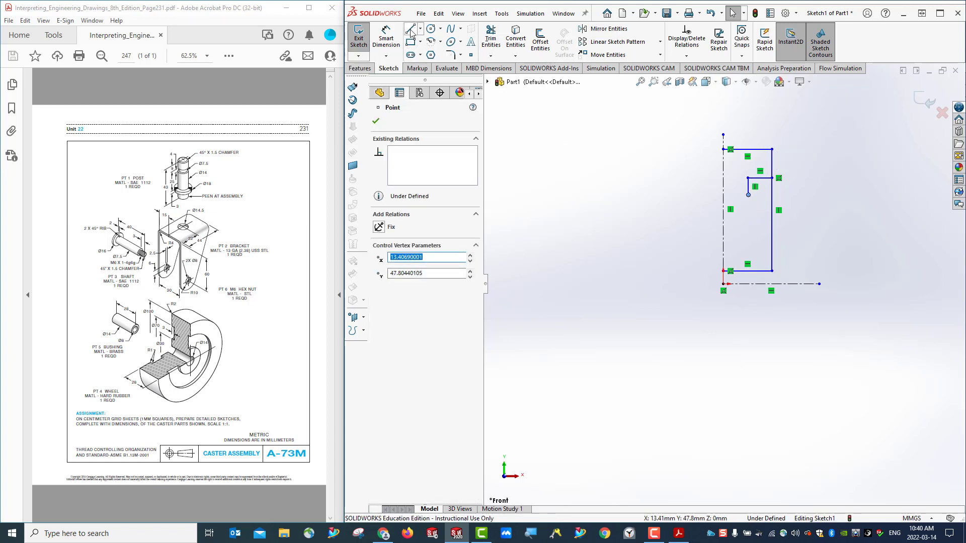
Step: Close the groove with a horizontal line about 13 mm long from the inner line's lower end to the profile's outer line
click(411, 32)
click(748, 194)
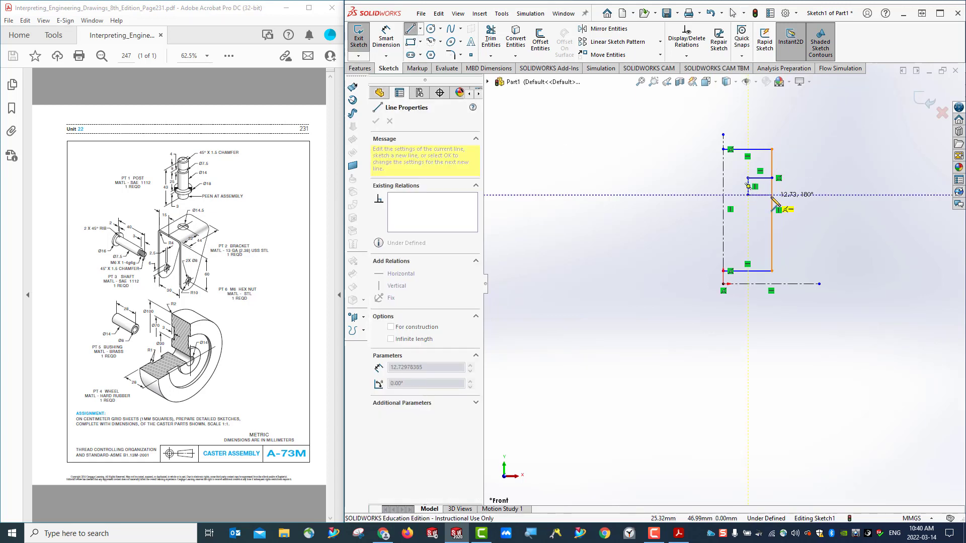
click(773, 195)
key(Escape)
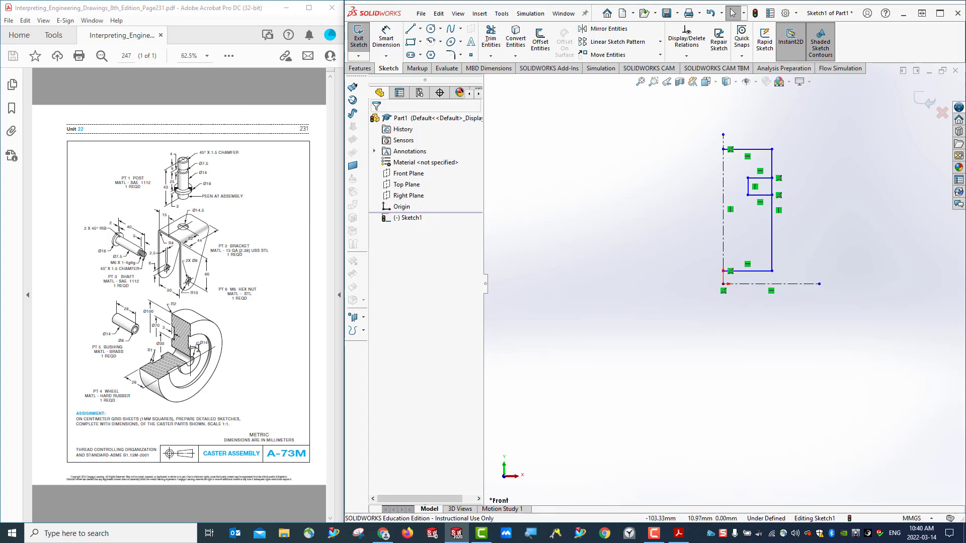
Step: Trim away the segment of the outer vertical line that spans the groove opening
click(491, 57)
click(506, 66)
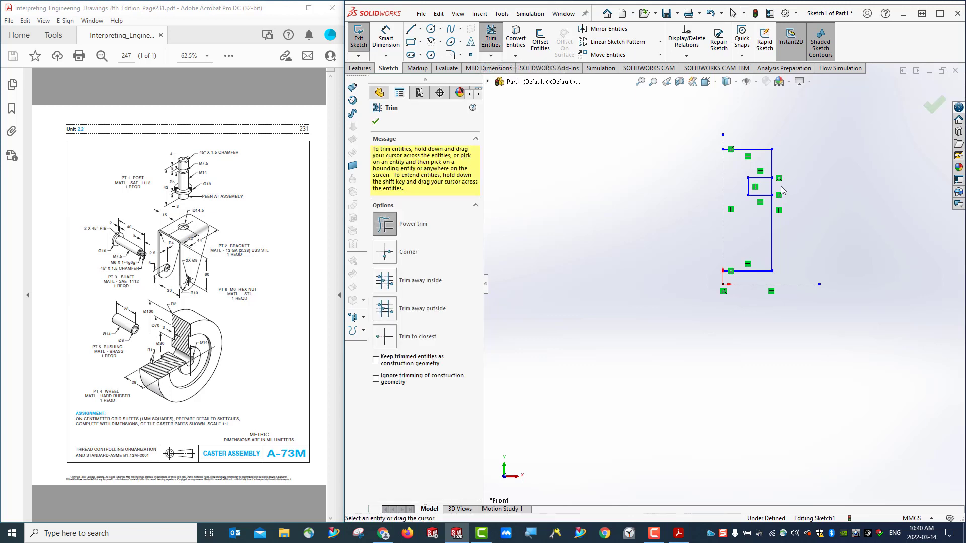
drag(781, 191, 764, 187)
key(Escape)
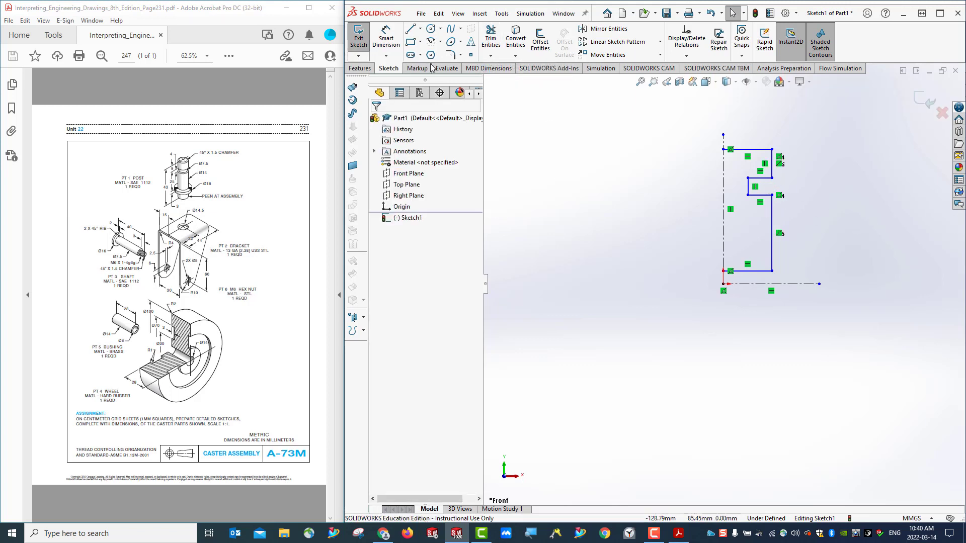
Step: Dimension the profile's lower line from the horizontal centerline as 14/2 mm
click(386, 40)
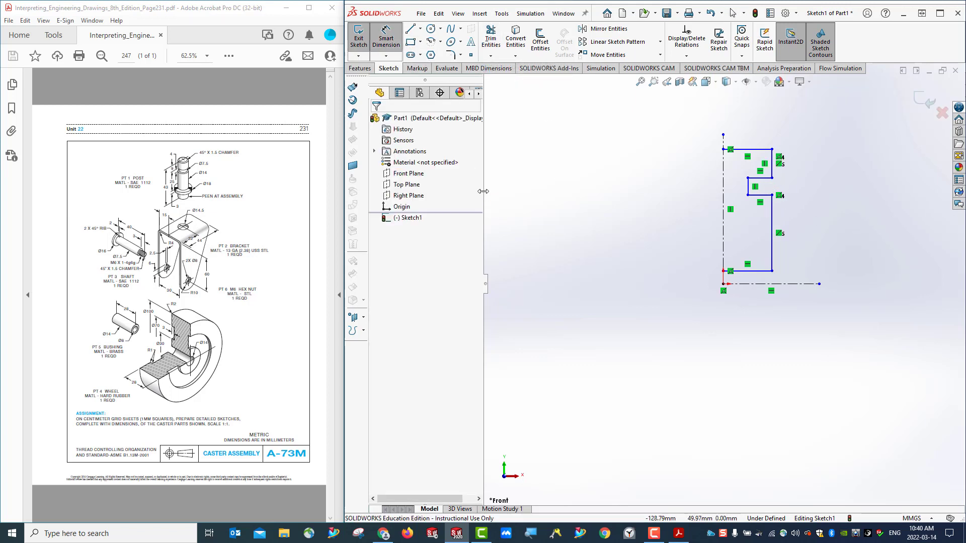
click(756, 275)
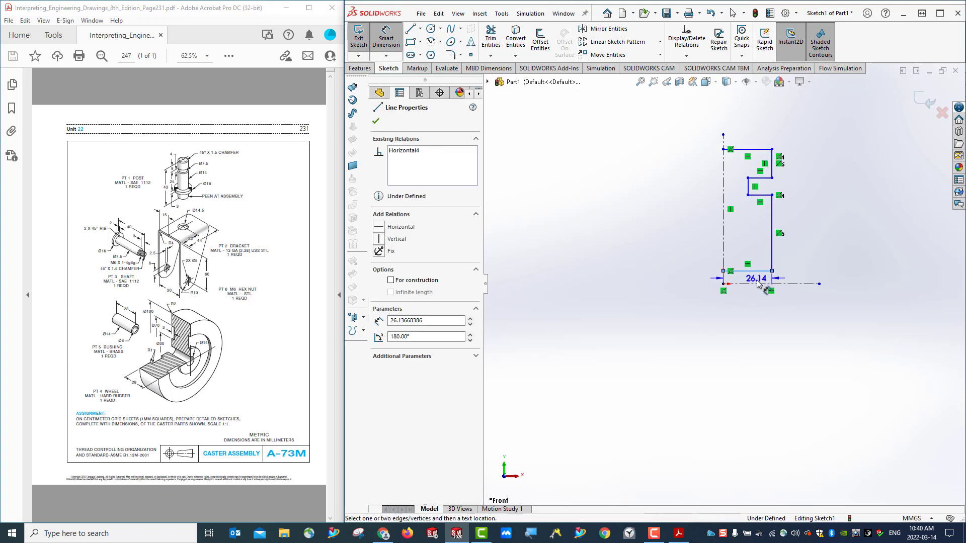
click(760, 284)
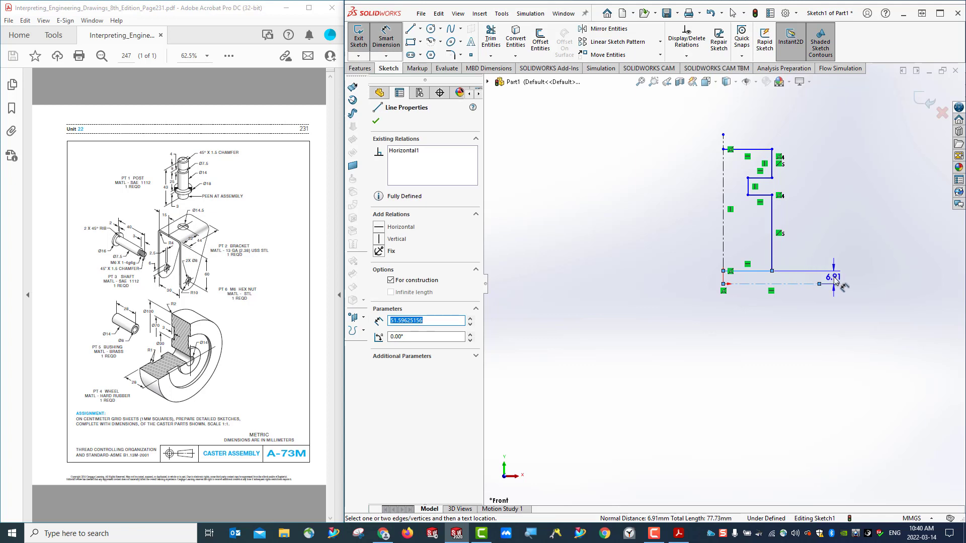
click(835, 280)
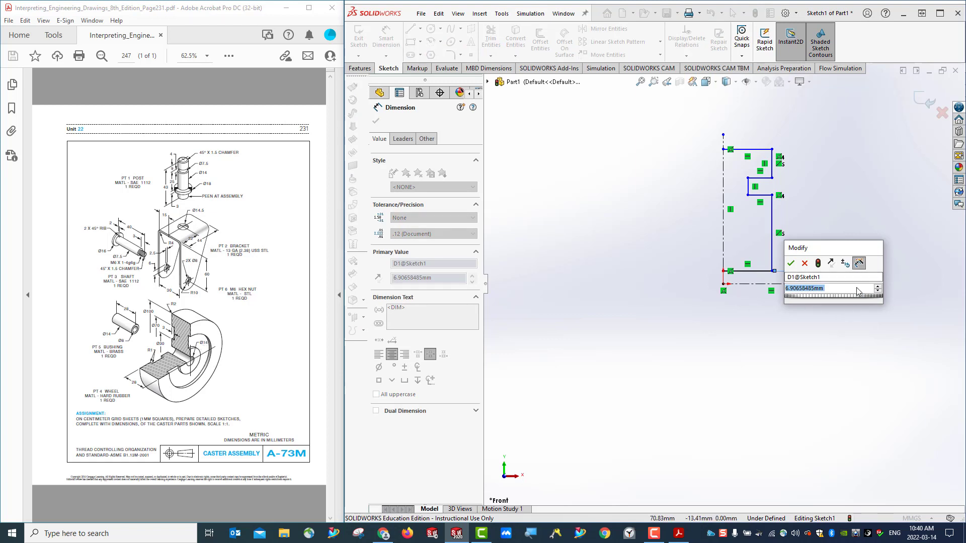
key(End)
key(Left)
text(/)
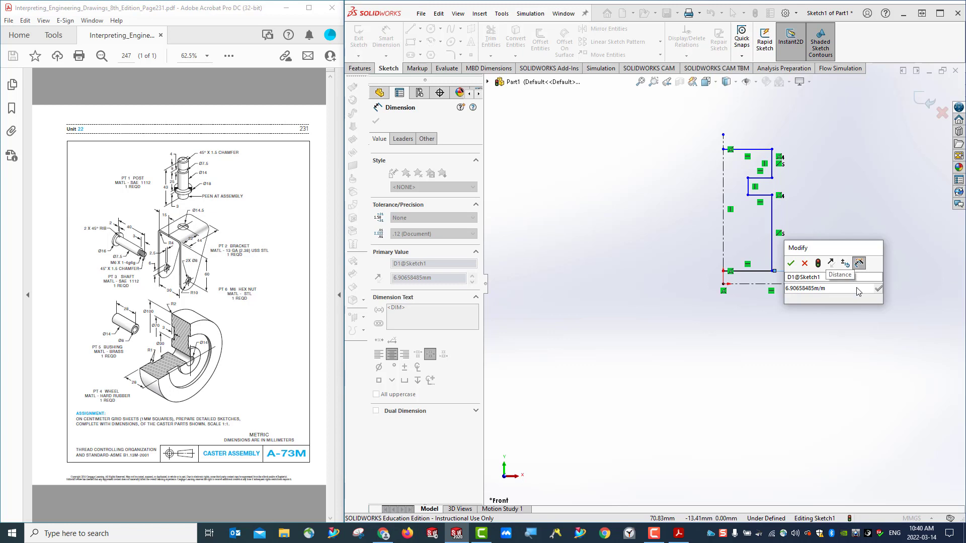
key(BackSpace)
key(BackSpace)
key(BackSpace)
key(BackSpace)
key(BackSpace)
key(BackSpace)
key(BackSpace)
key(BackSpace)
key(BackSpace)
key(BackSpace)
key(BackSpace)
key(BackSpace)
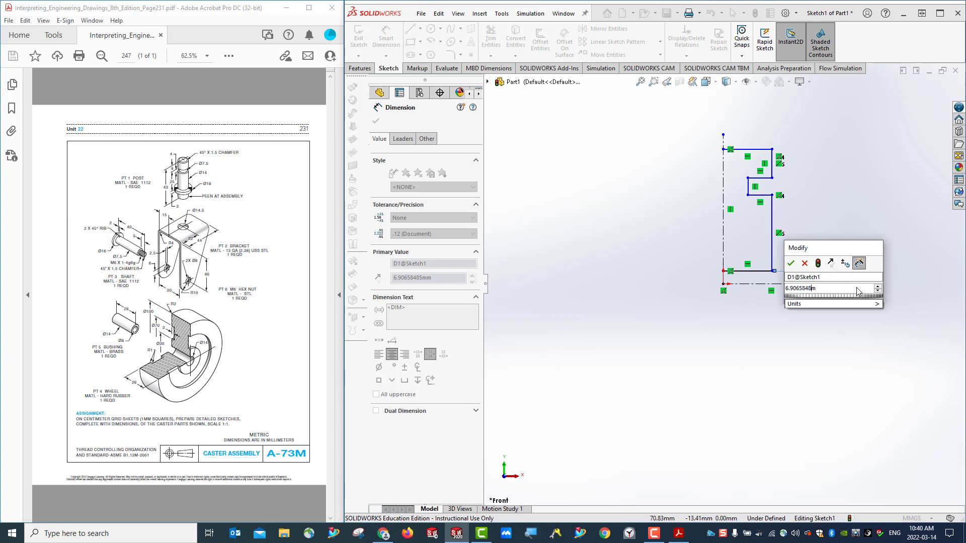
key(Delete)
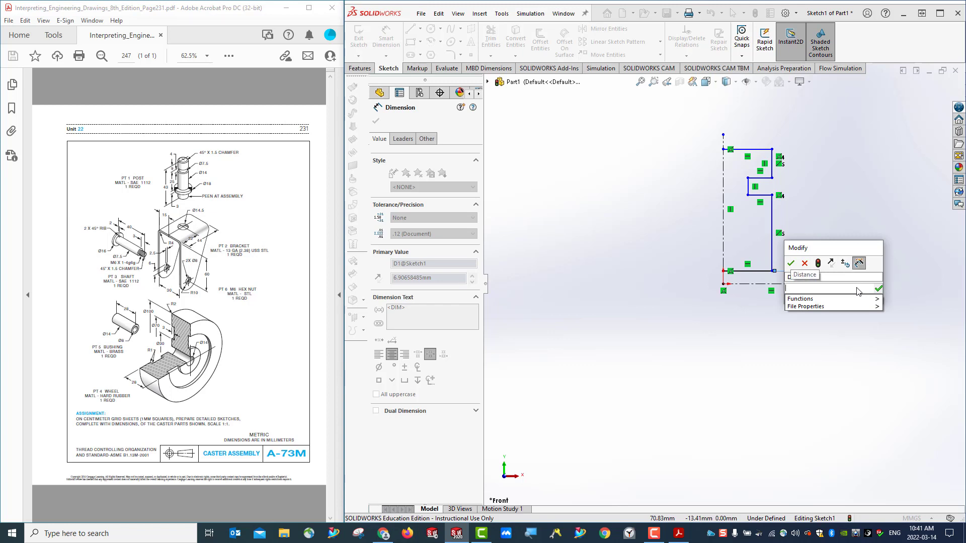
text(14)
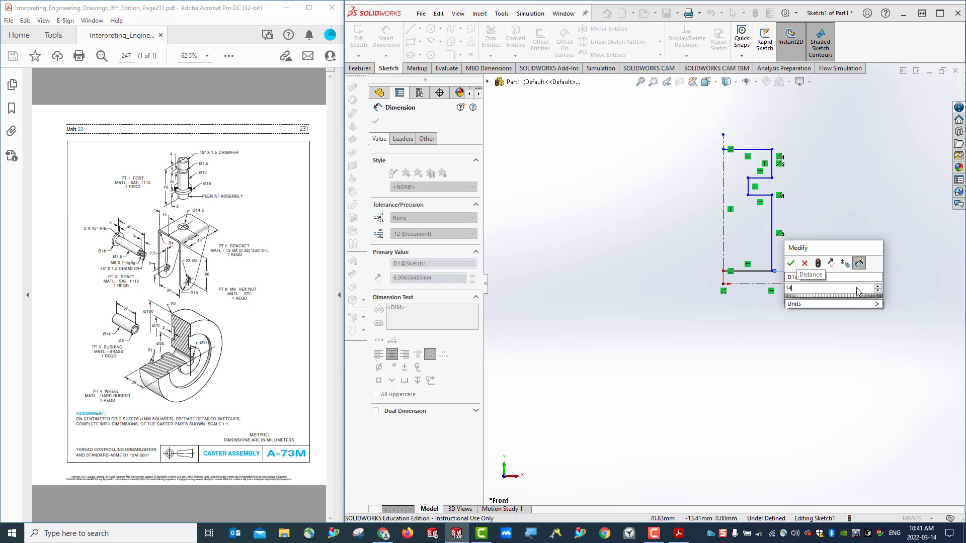
text(2)
key(BackSpace)
text(/2)
key(Return)
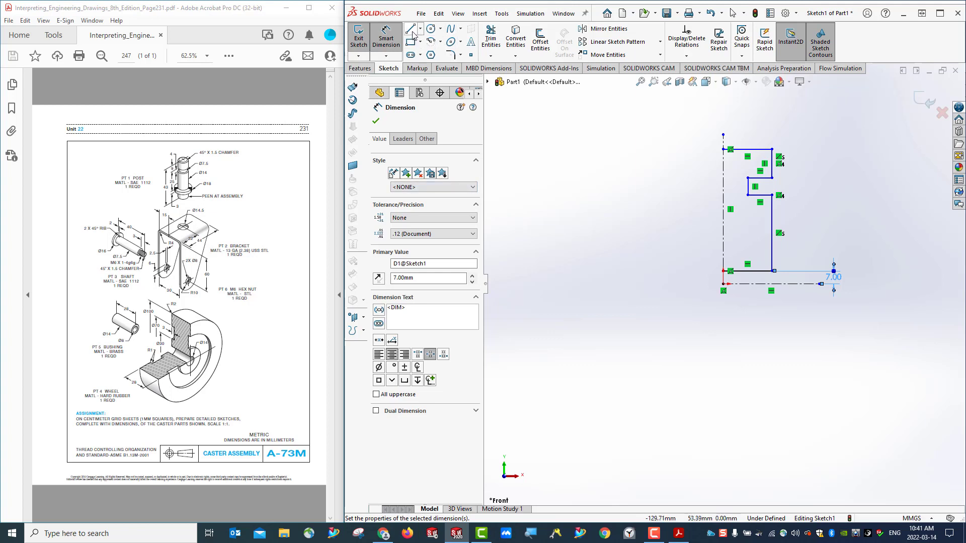
Step: Dimension the profile's upper line 50 mm from the horizontal centerline
click(748, 150)
click(806, 284)
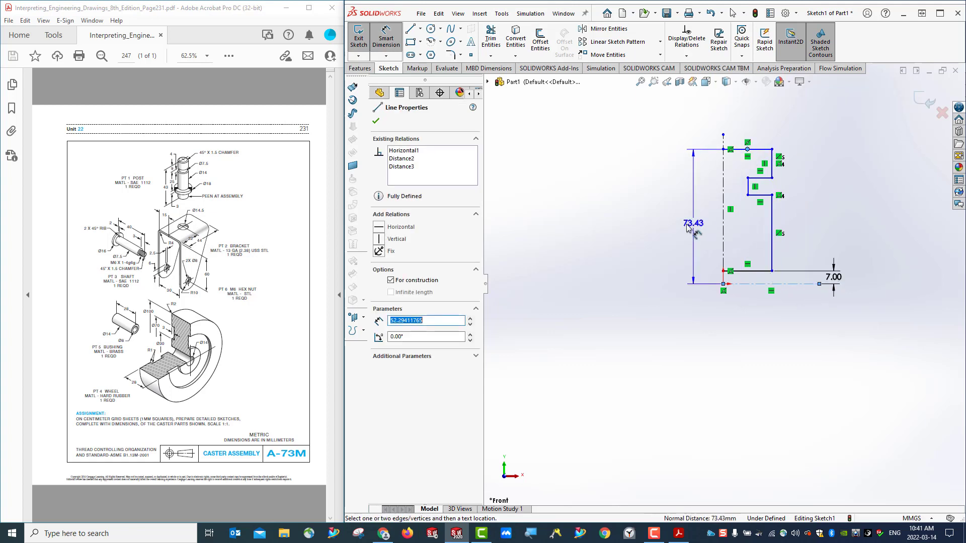
click(671, 223)
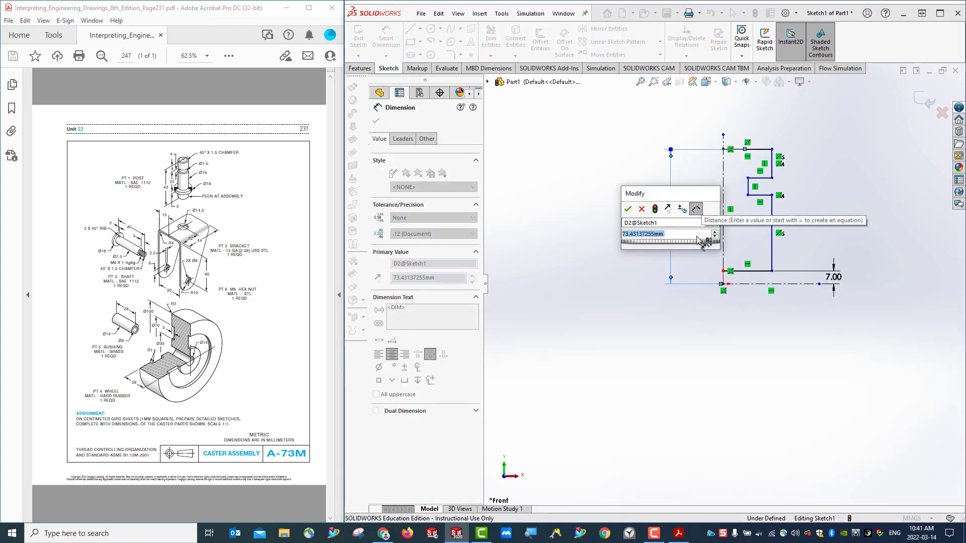
text(100)
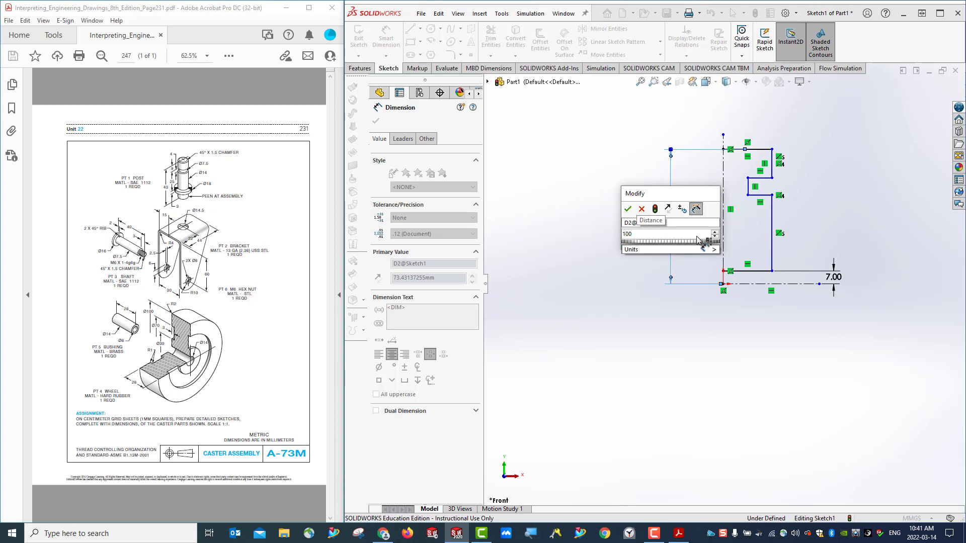
key(BackSpace)
key(BackSpace)
key(BackSpace)
text(50)
key(Return)
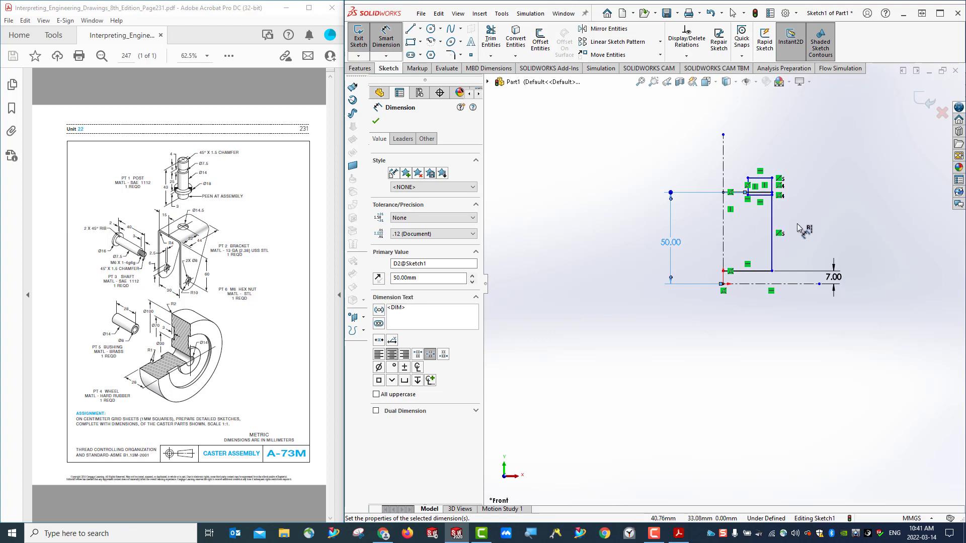
click(376, 121)
Step: Move the groove's lower and upper lines down so the groove lies between the profile's upper and lower lines
scroll(785, 192, down, 3)
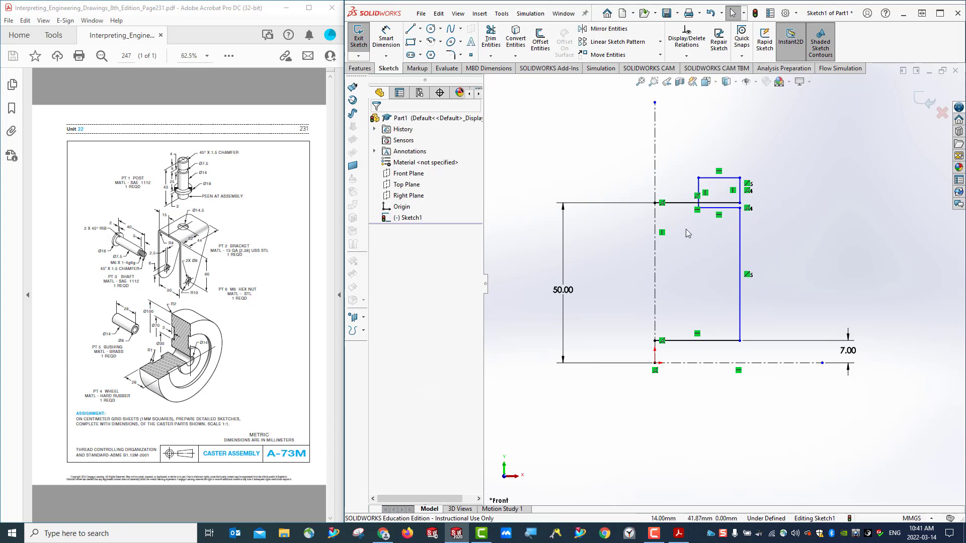
drag(718, 213, 719, 267)
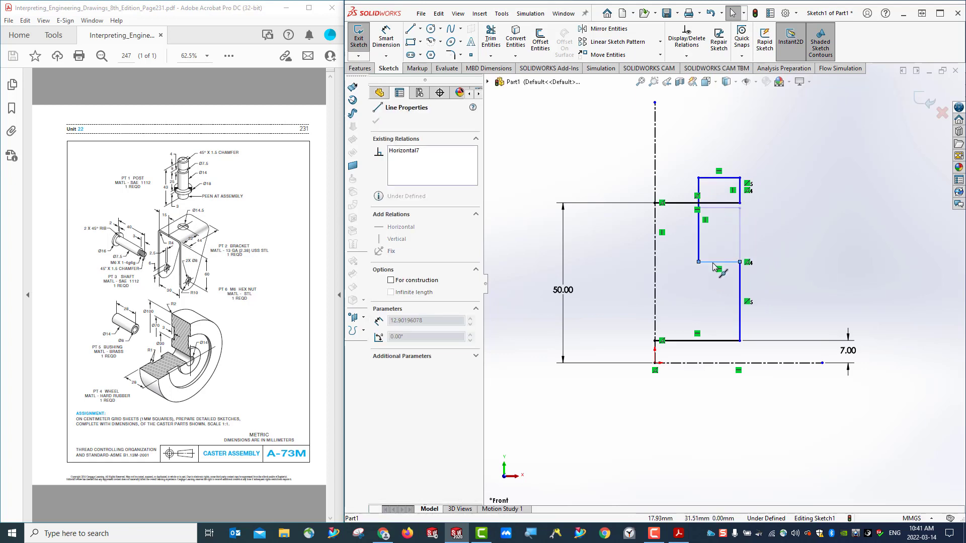
click(719, 179)
drag(719, 182, 719, 247)
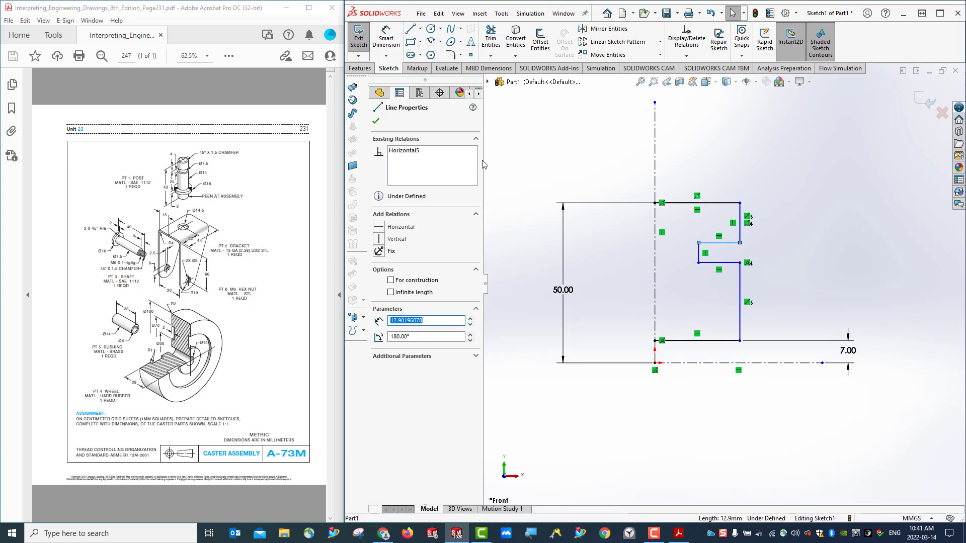
Step: Dimension the groove's upper line 35 mm from the horizontal centerline
click(386, 37)
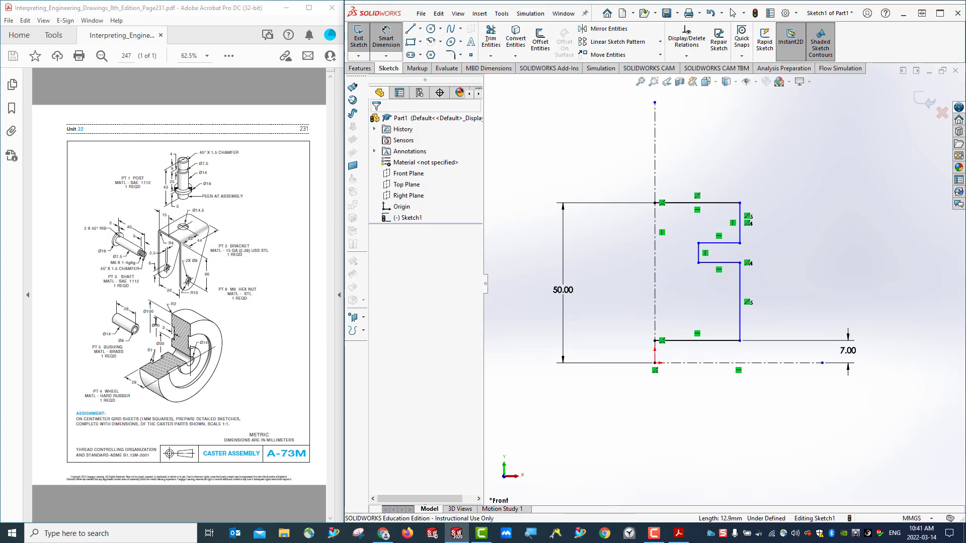
click(720, 243)
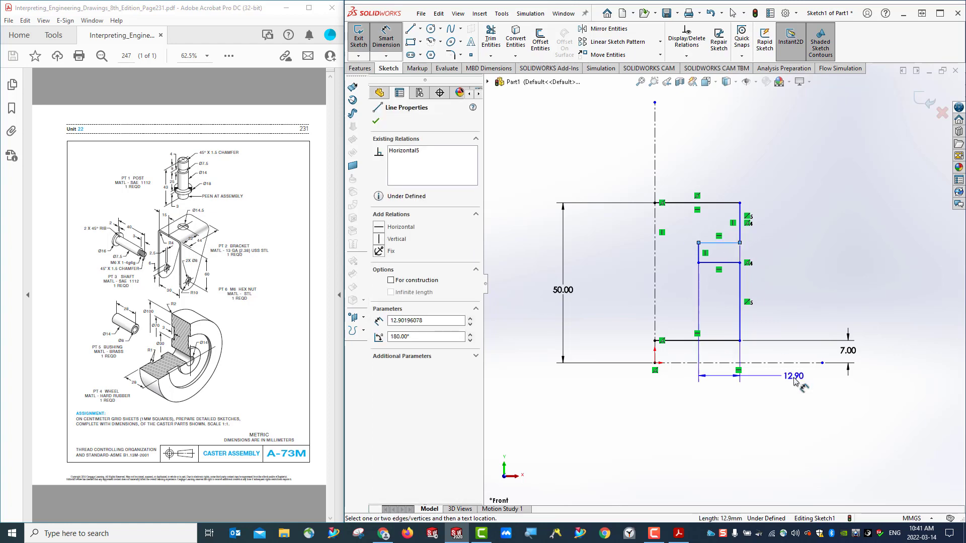
click(792, 364)
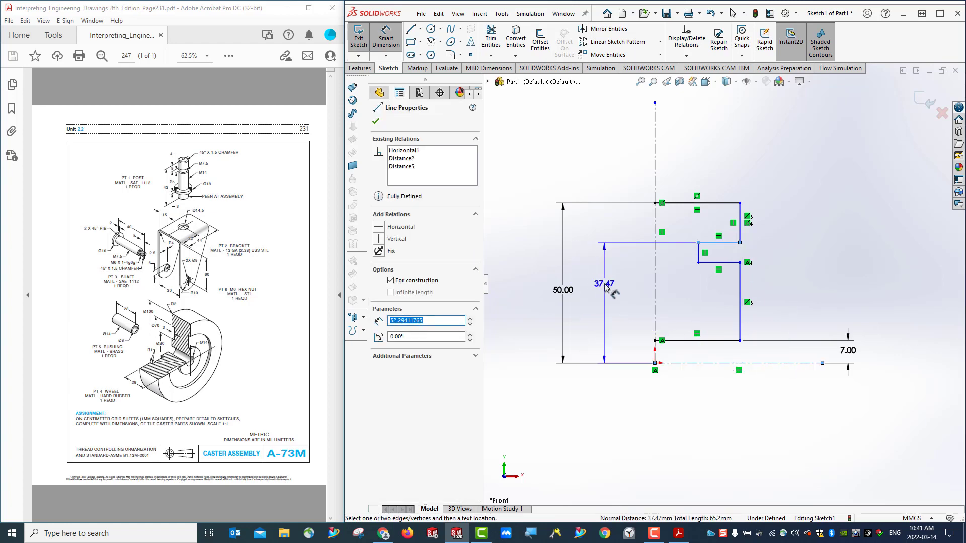
click(614, 294)
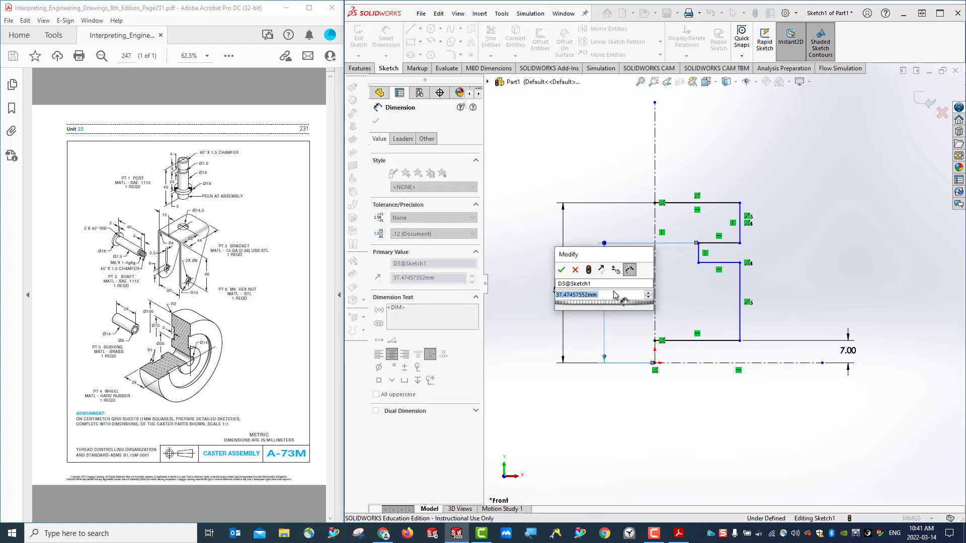
key(Return)
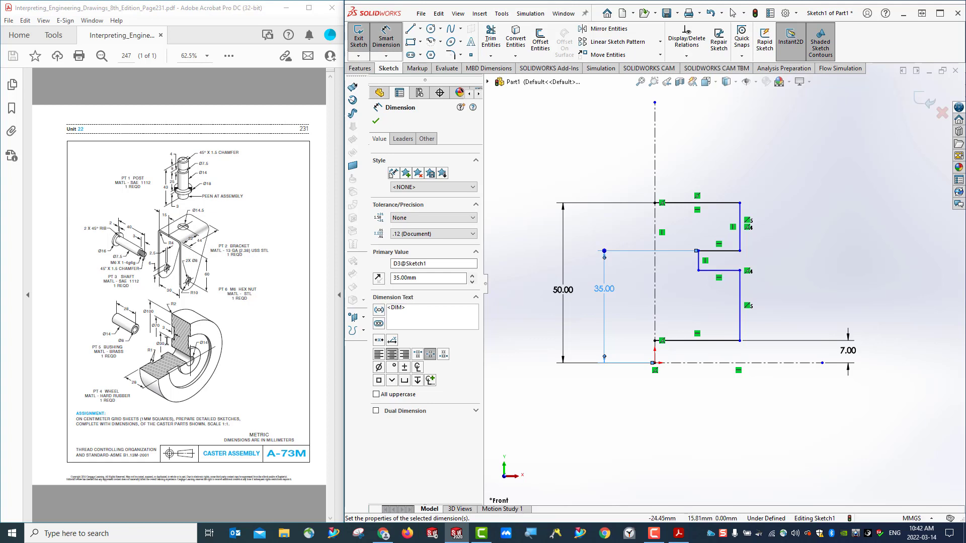
Step: Dimension the groove's lower line 15 mm from the horizontal centerline
click(719, 271)
click(783, 363)
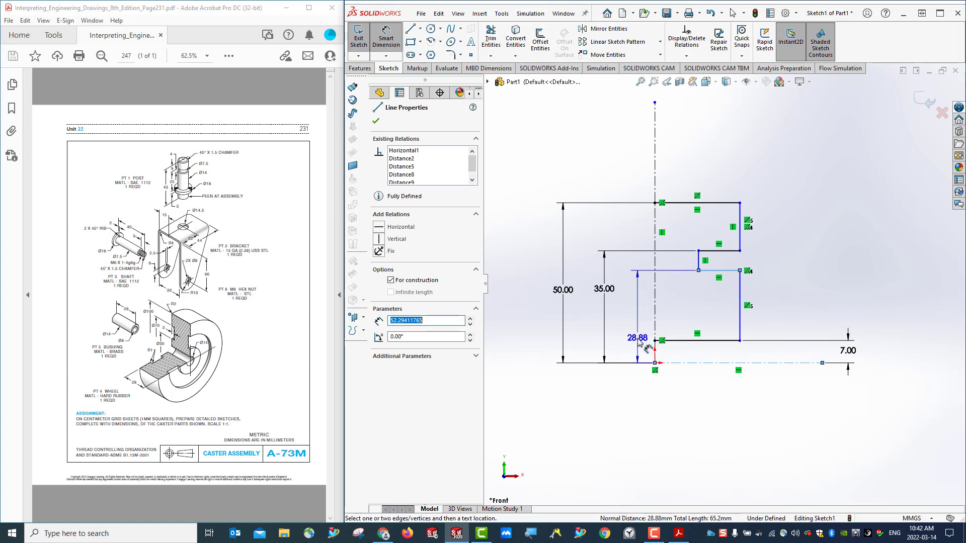
click(635, 343)
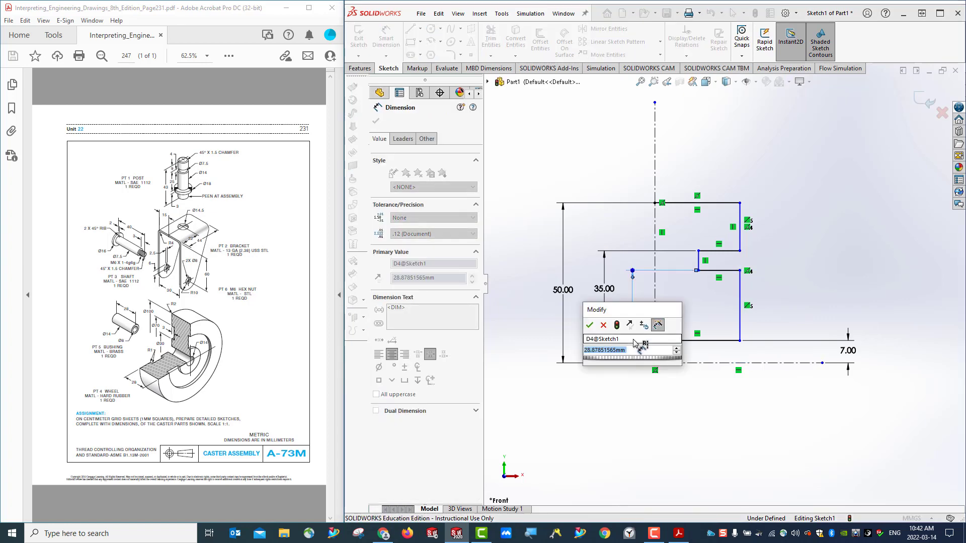
text(15)
key(Return)
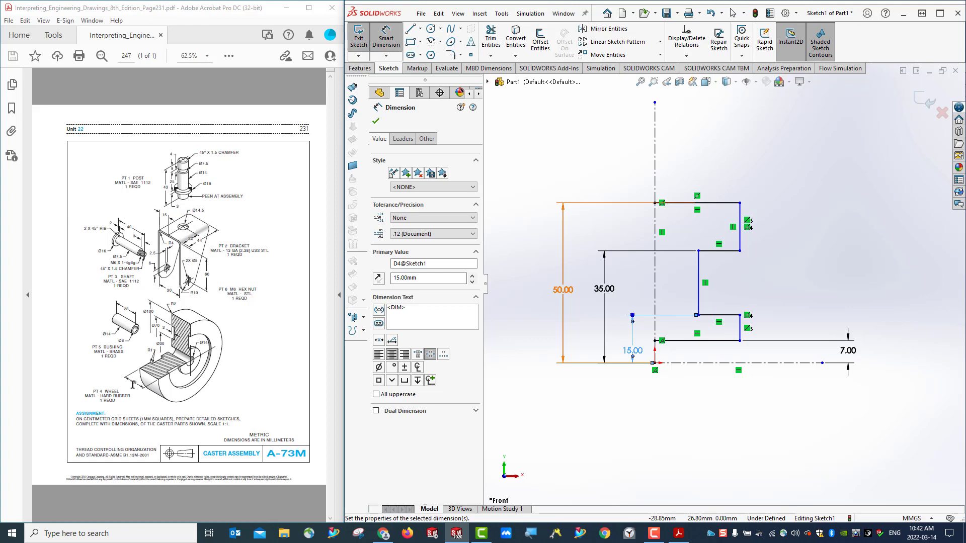
click(827, 330)
click(740, 216)
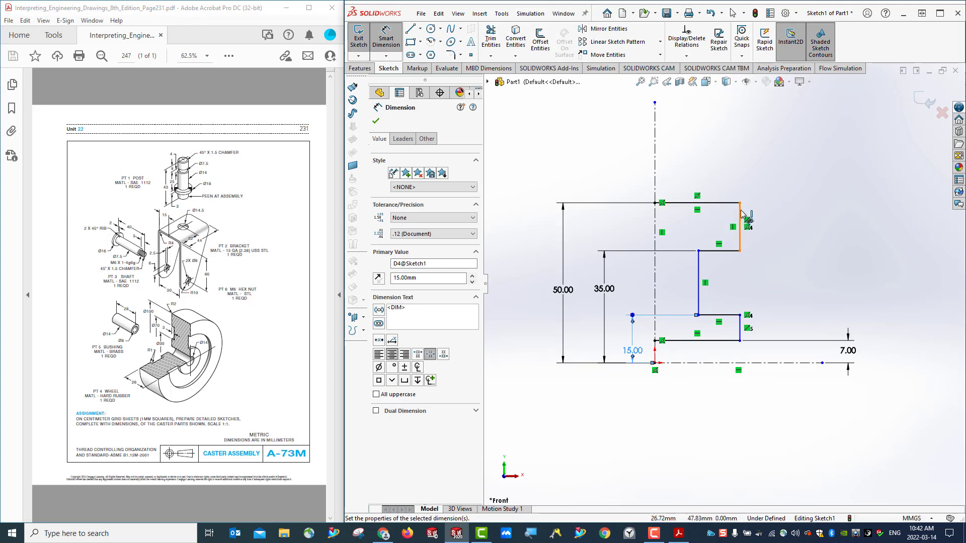
click(656, 188)
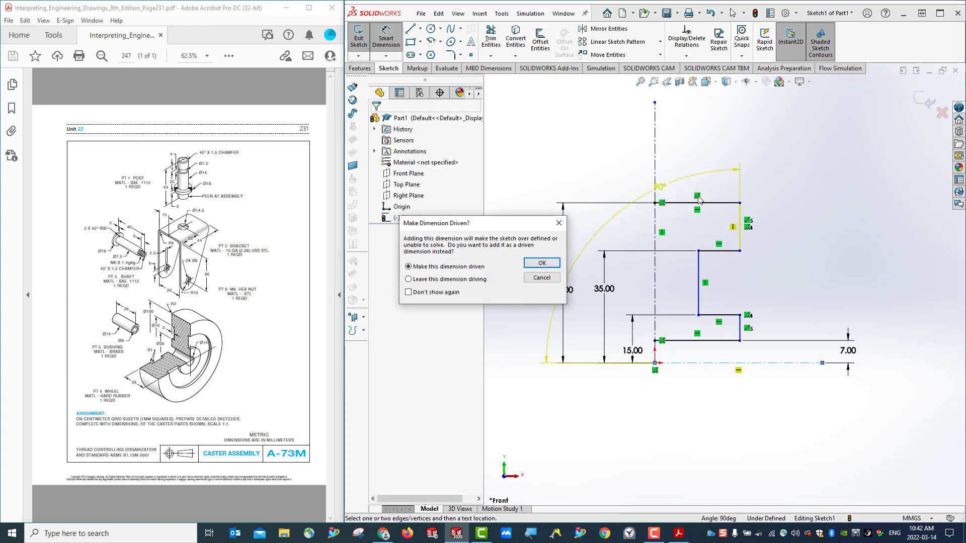
click(542, 278)
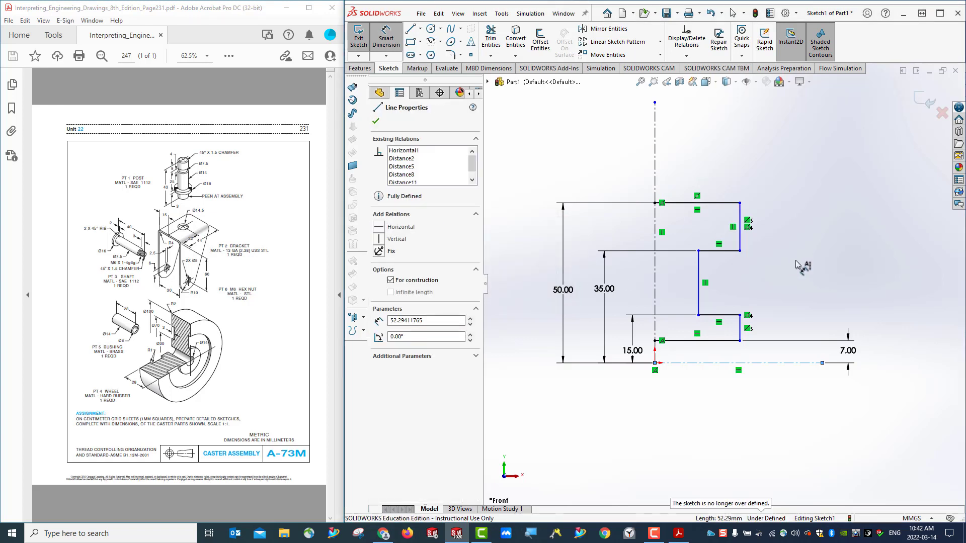
click(375, 121)
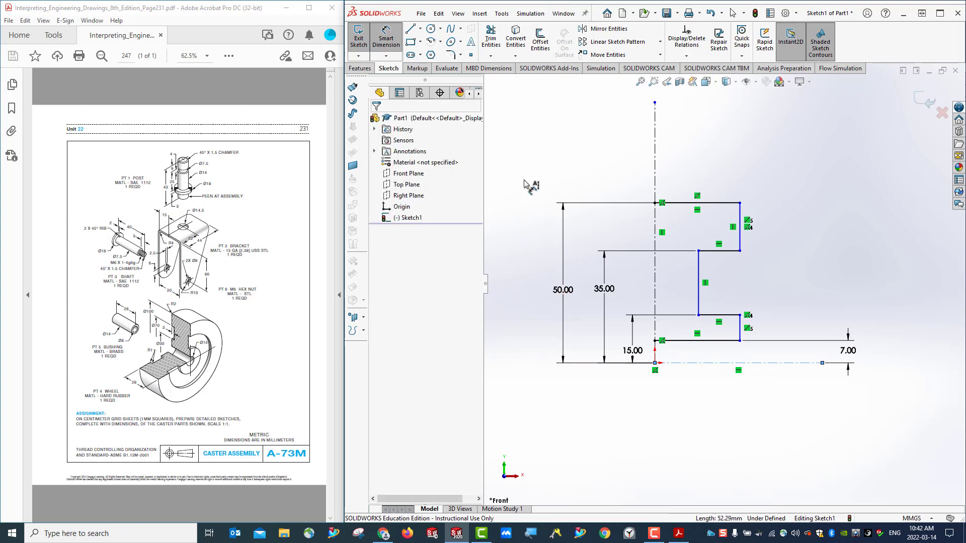
Step: Dimension the profile's upper outer vertical line 28/2 mm from the vertical centerline
click(396, 37)
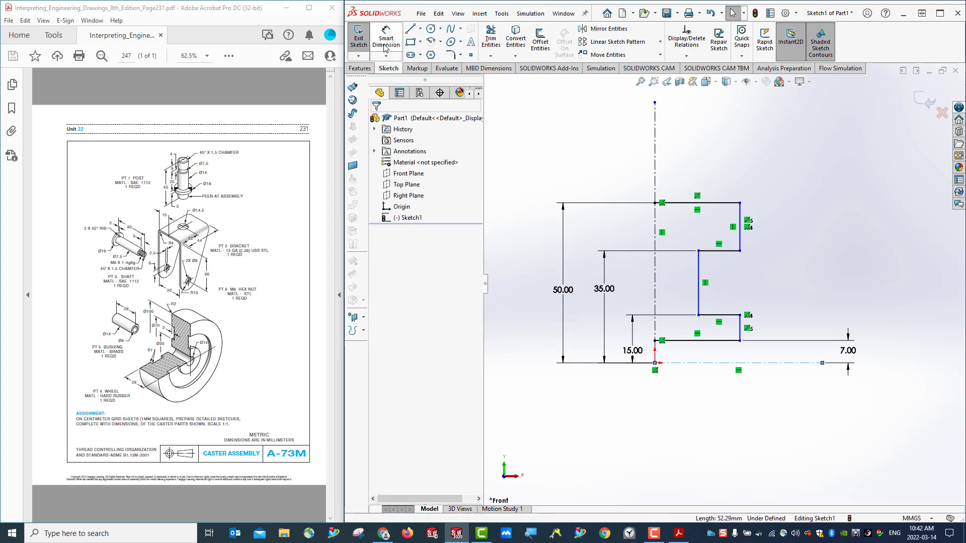
click(741, 216)
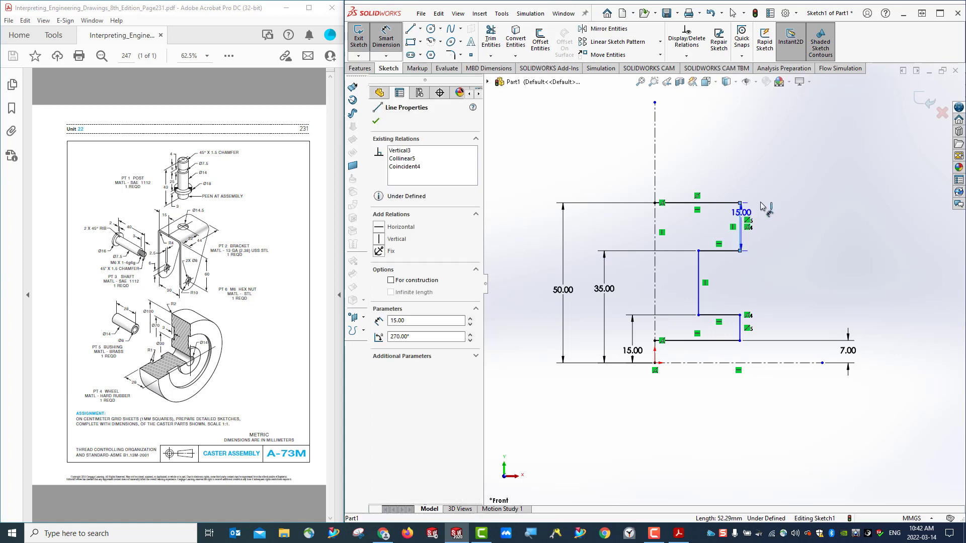
click(656, 151)
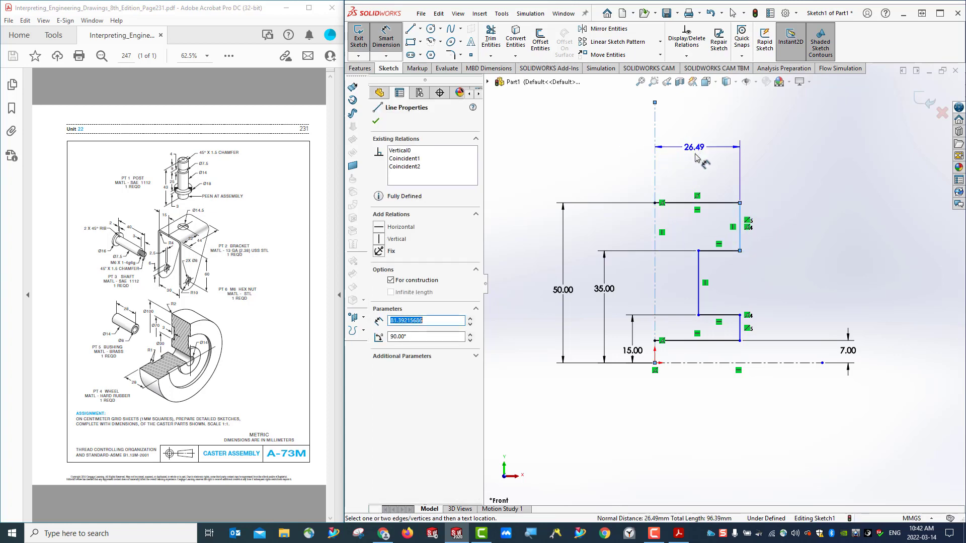
click(705, 149)
text(2)
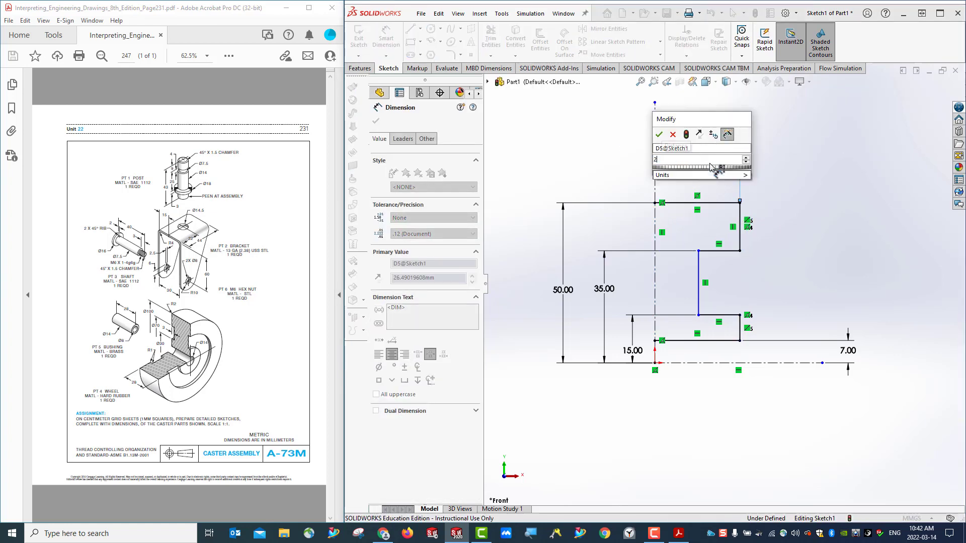
text(8/2)
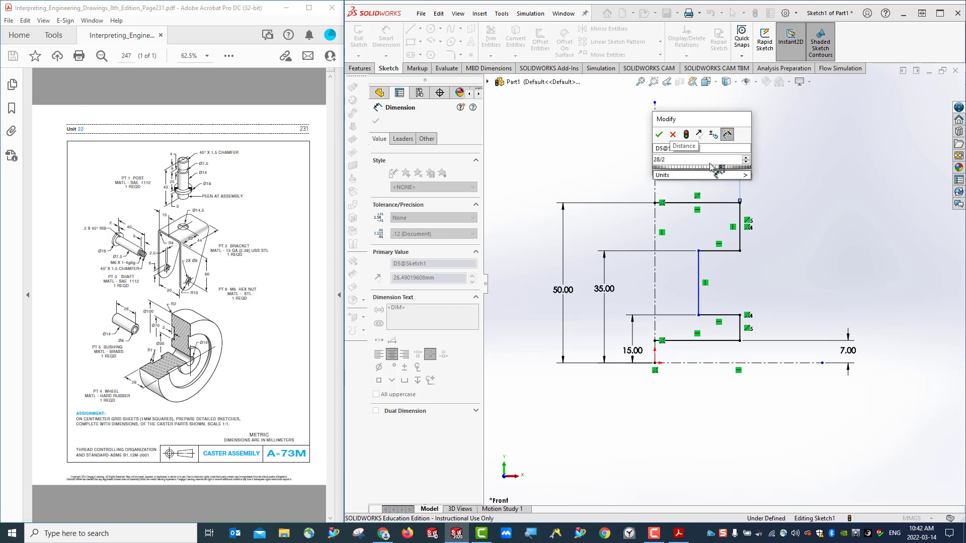
key(Return)
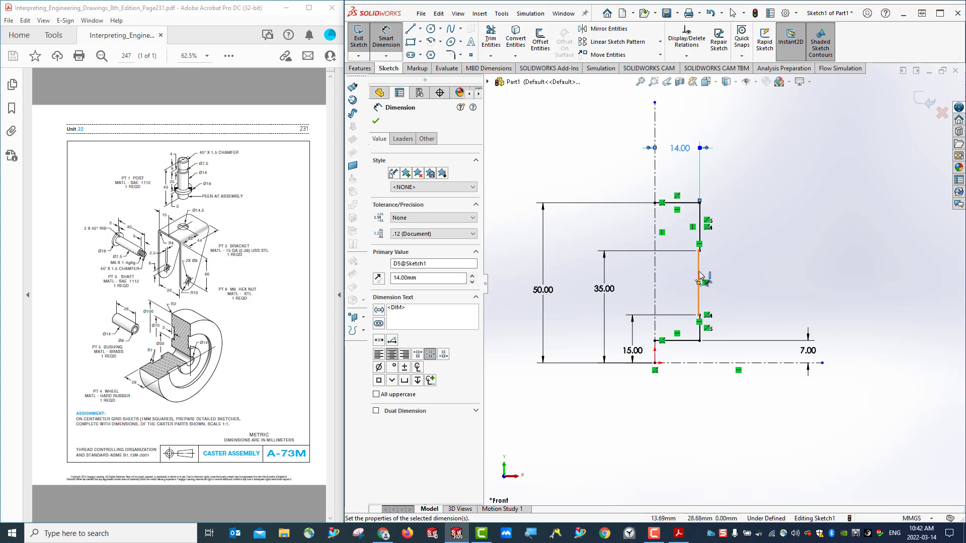
click(703, 276)
click(706, 275)
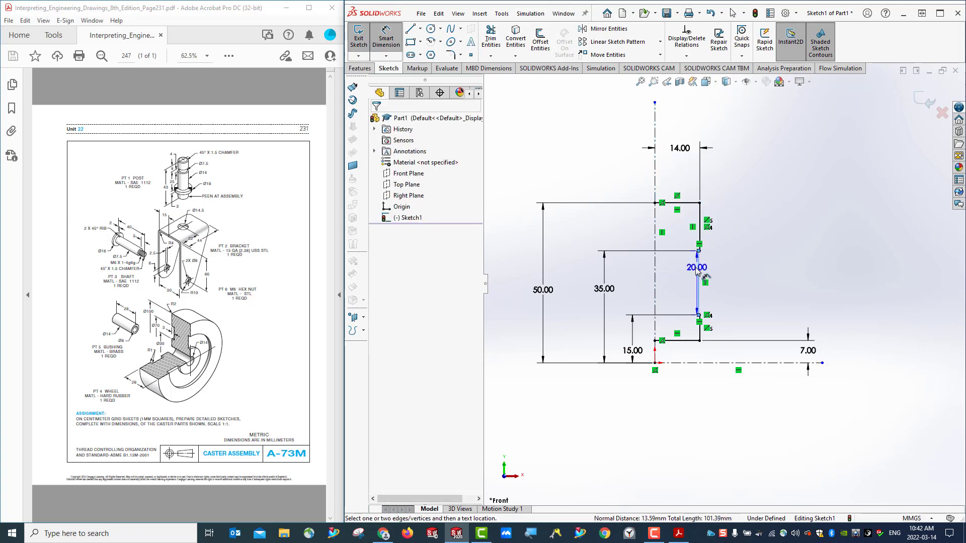
key(Escape)
key(Escape)
click(701, 269)
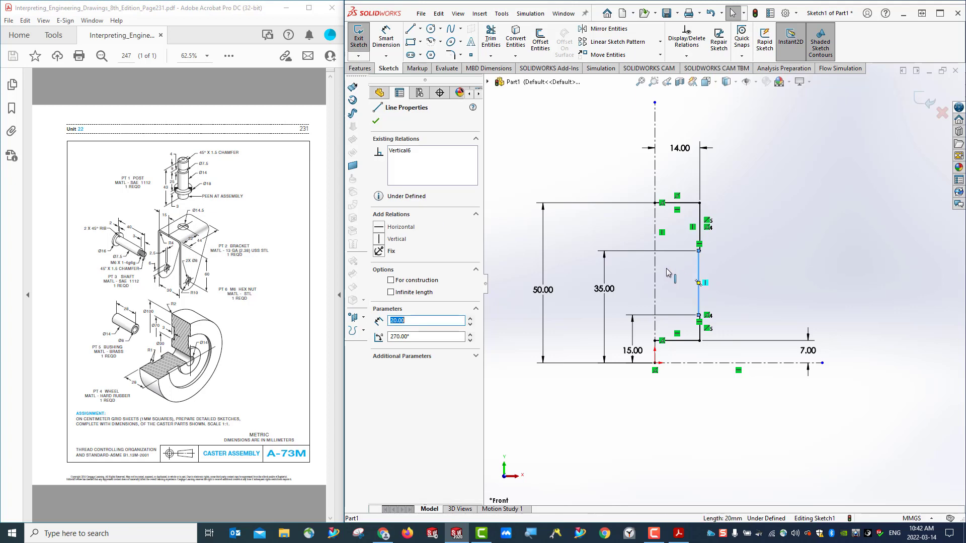
click(698, 251)
click(690, 251)
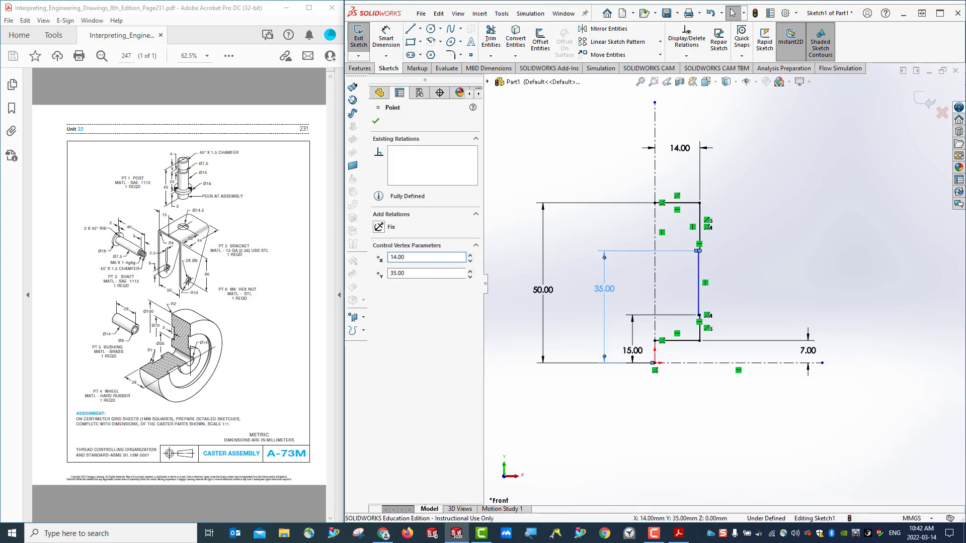
click(702, 268)
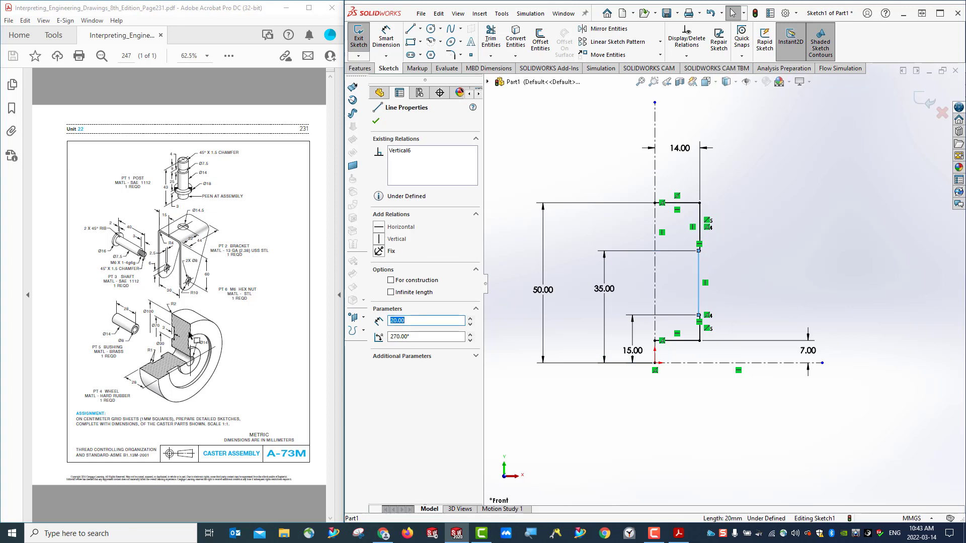
Step: Dimension the groove's vertical line 3 mm from the profile's outer vertical line to set the groove depth
click(401, 41)
click(700, 267)
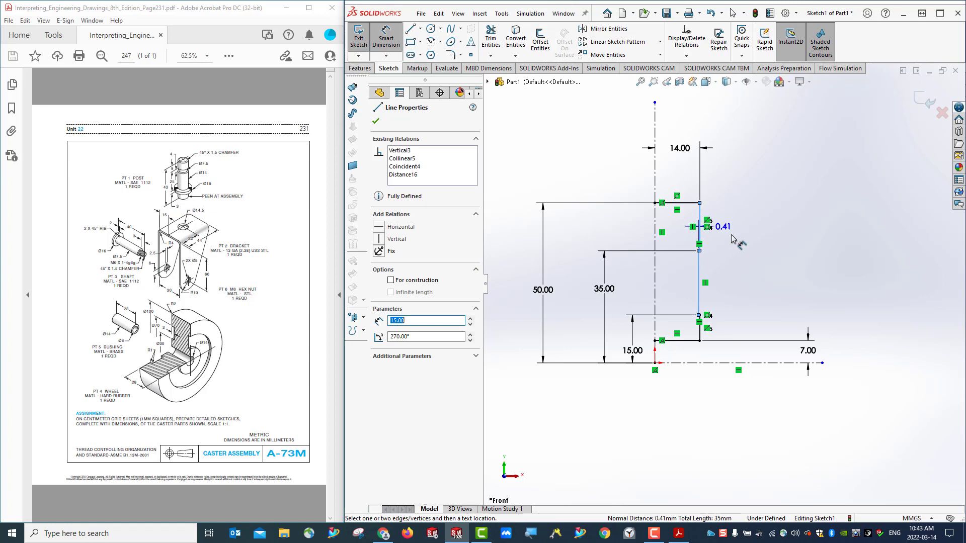
click(745, 271)
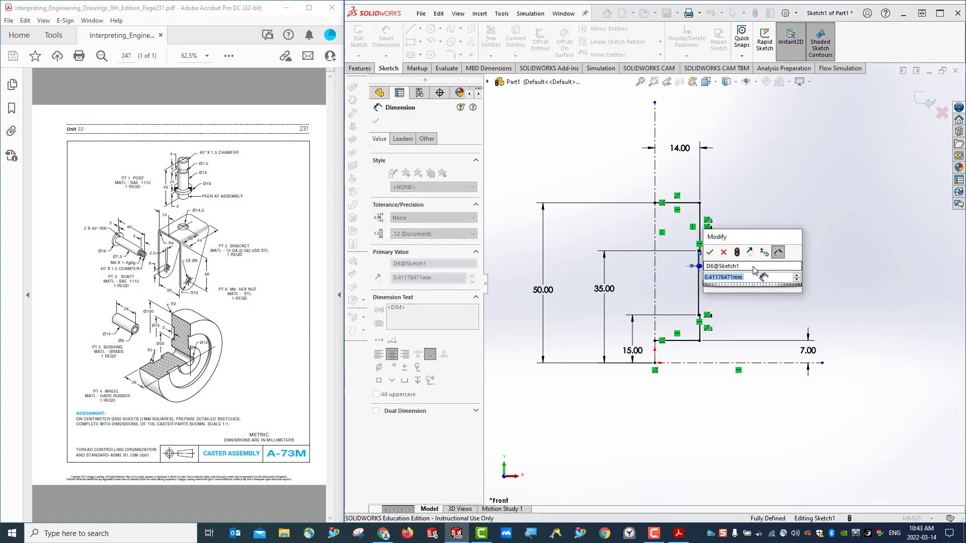
text(3)
key(Return)
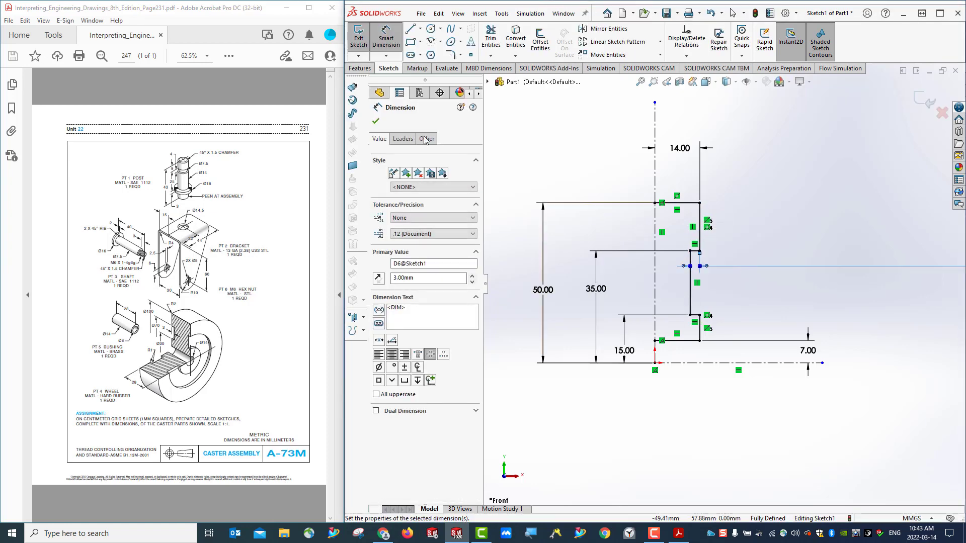
click(376, 122)
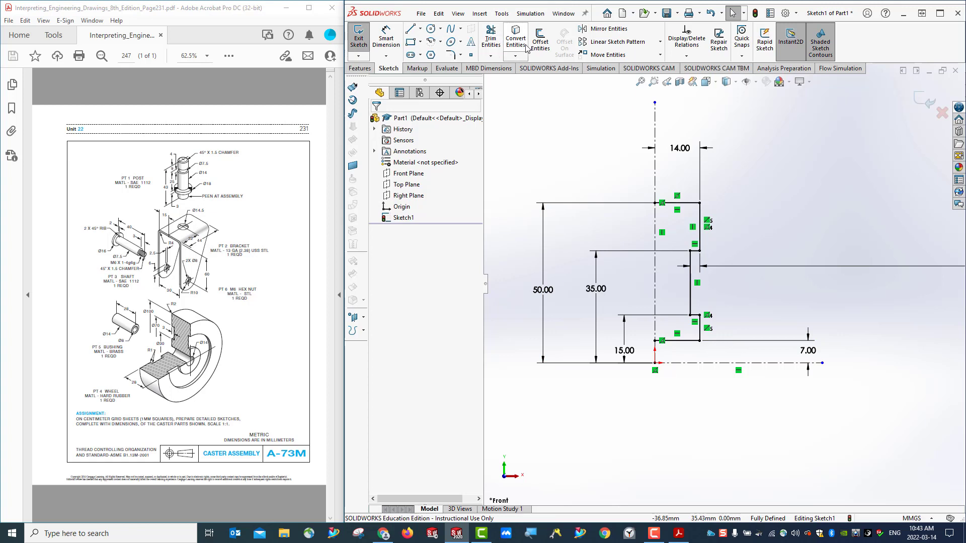
Step: Mirror the half-profile's lines, with only the inner corner point for the groove's upper line, about the vertical centerline as a copy
click(599, 30)
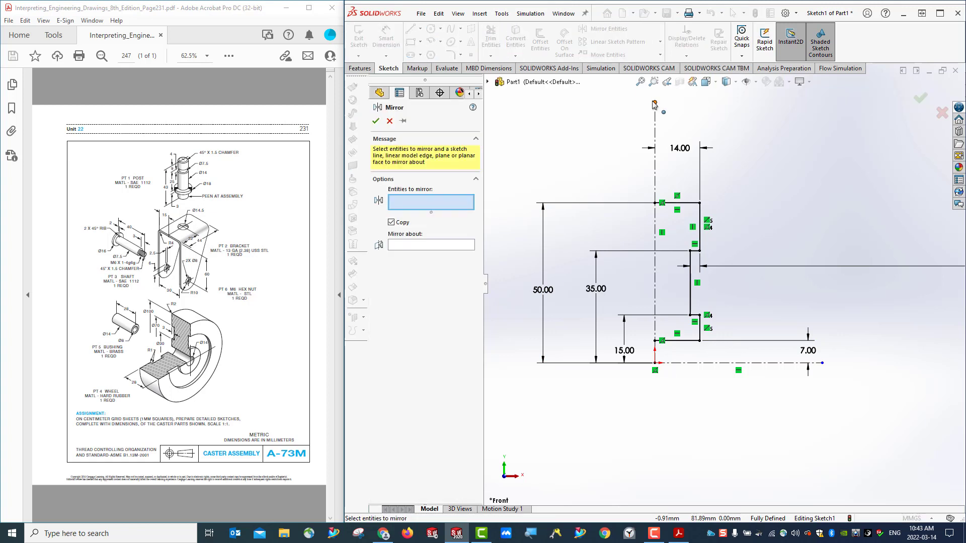
click(680, 203)
click(694, 250)
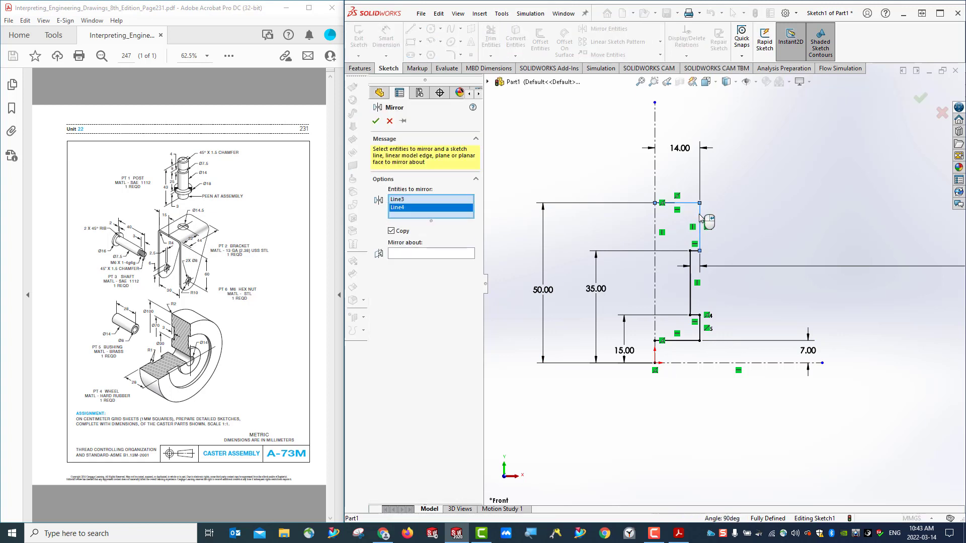
click(692, 252)
click(690, 307)
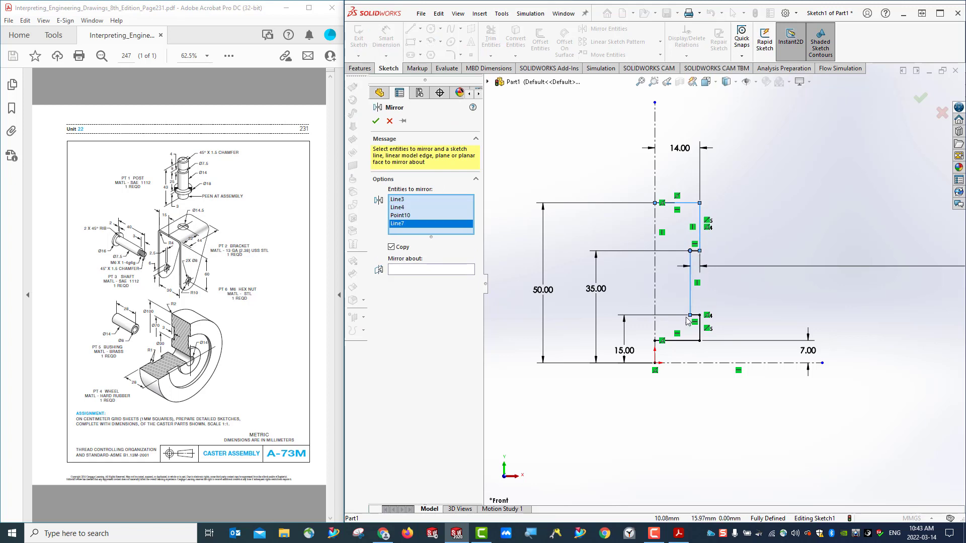
click(695, 316)
click(700, 332)
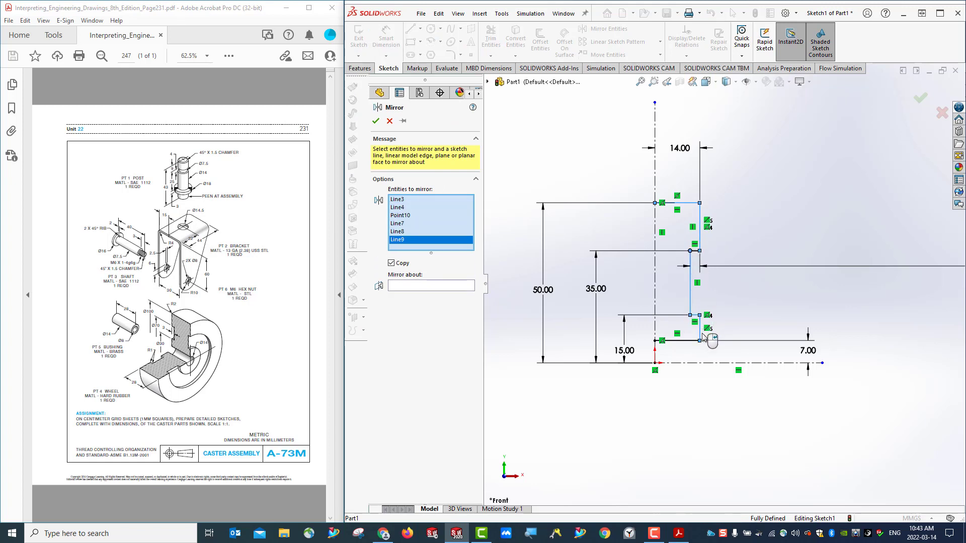
click(680, 342)
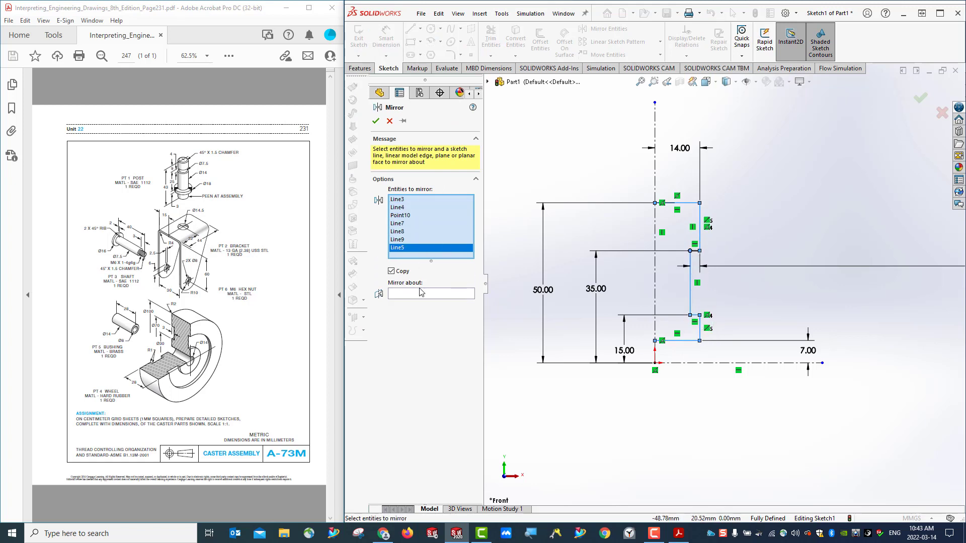
click(448, 293)
click(655, 132)
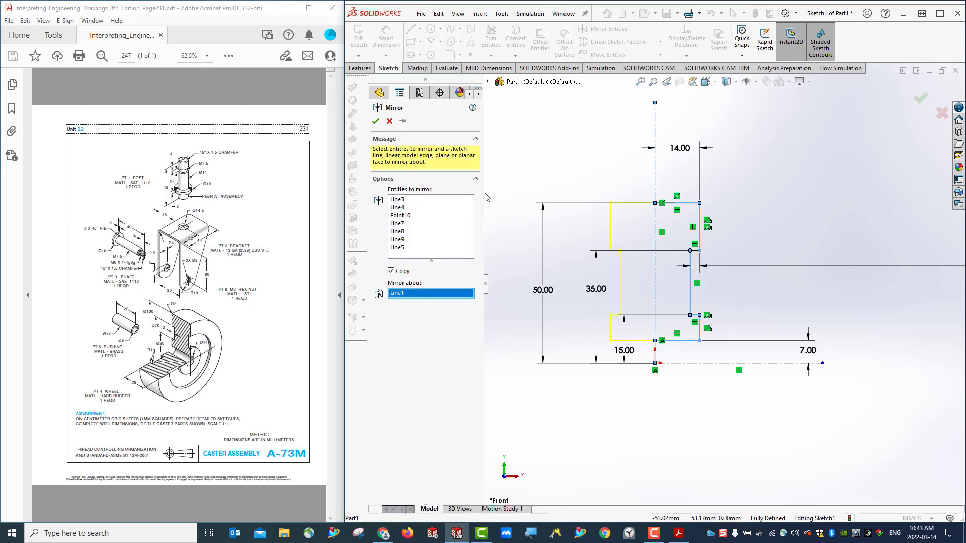
click(375, 121)
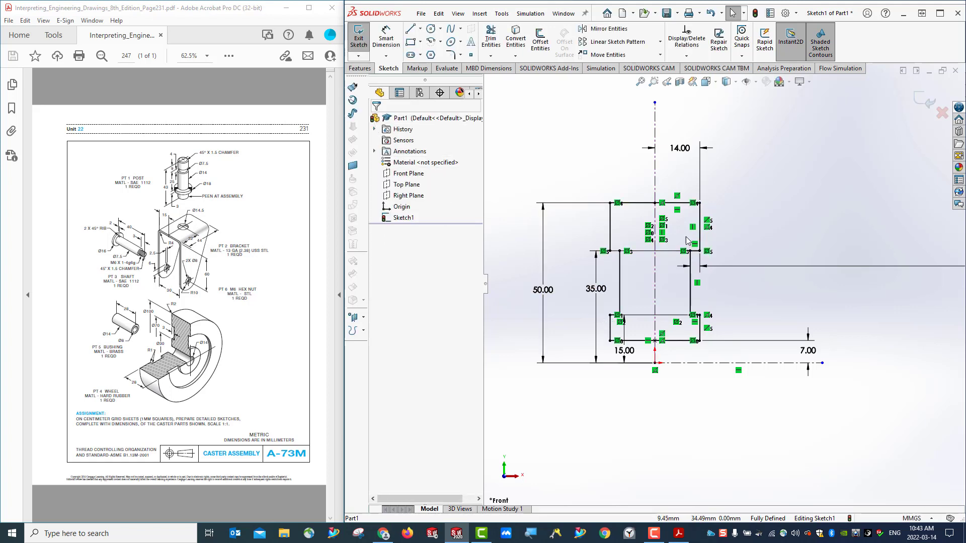
Step: Reopen the wheel's section sketch, mirror the groove's upper line about the vertical centerline as a copy, and exit the sketch
click(358, 43)
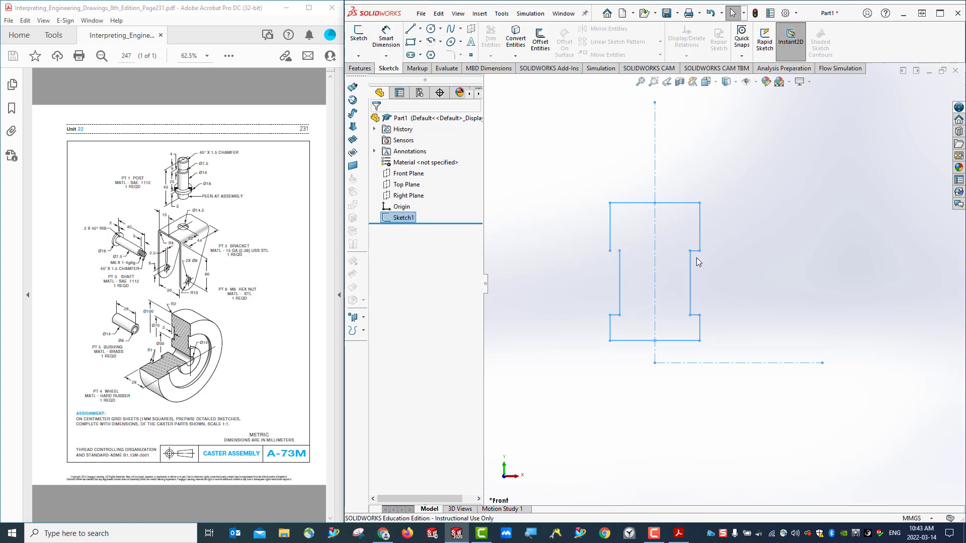
right_click(410, 224)
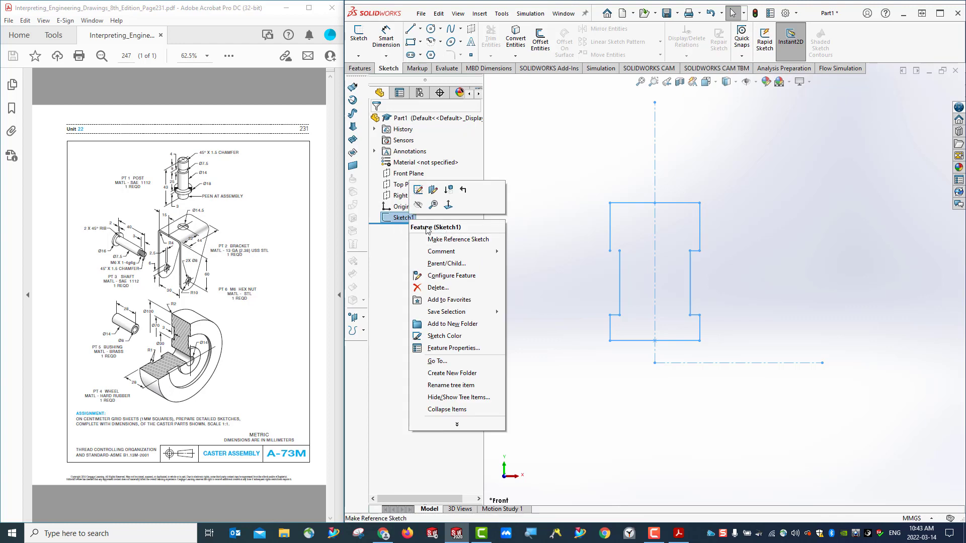
click(419, 190)
scroll(702, 250, down, 2)
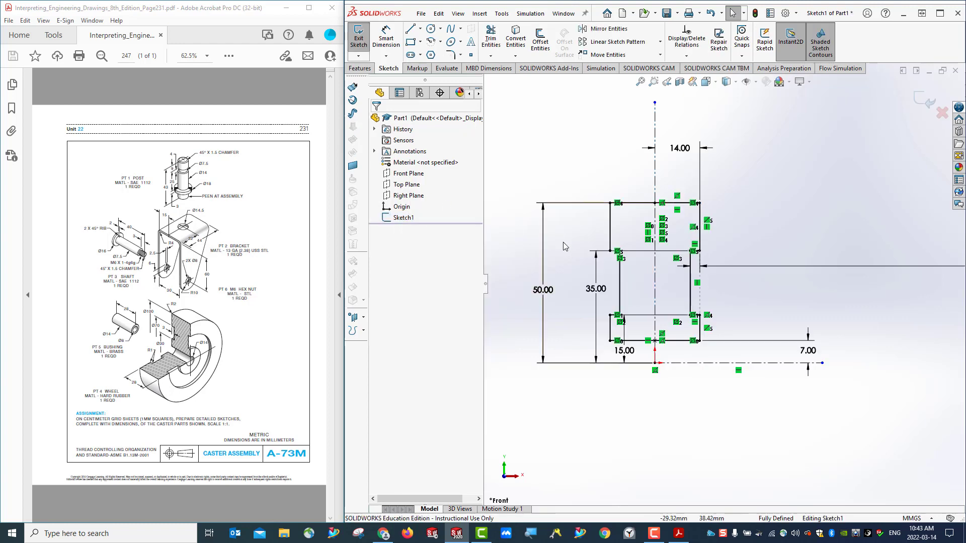
scroll(708, 249, down, 3)
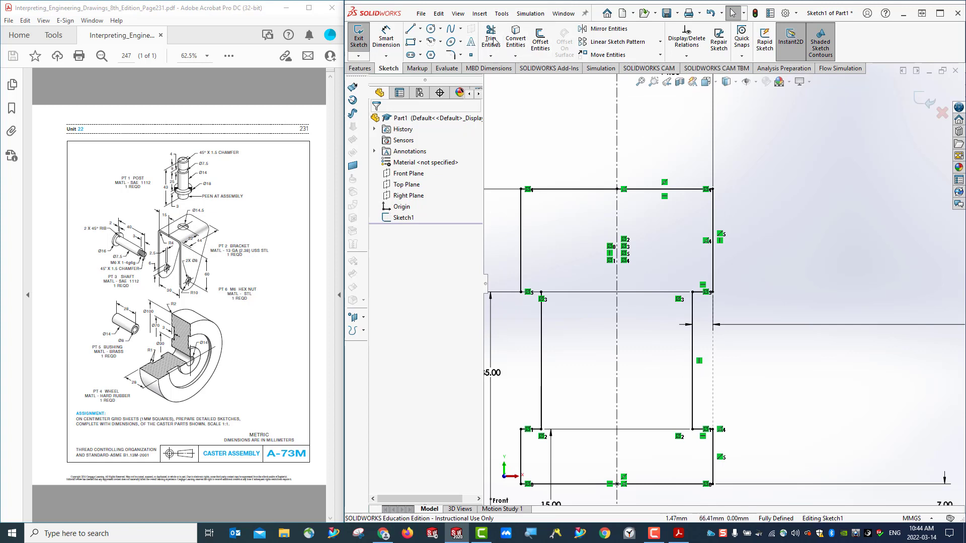
click(609, 29)
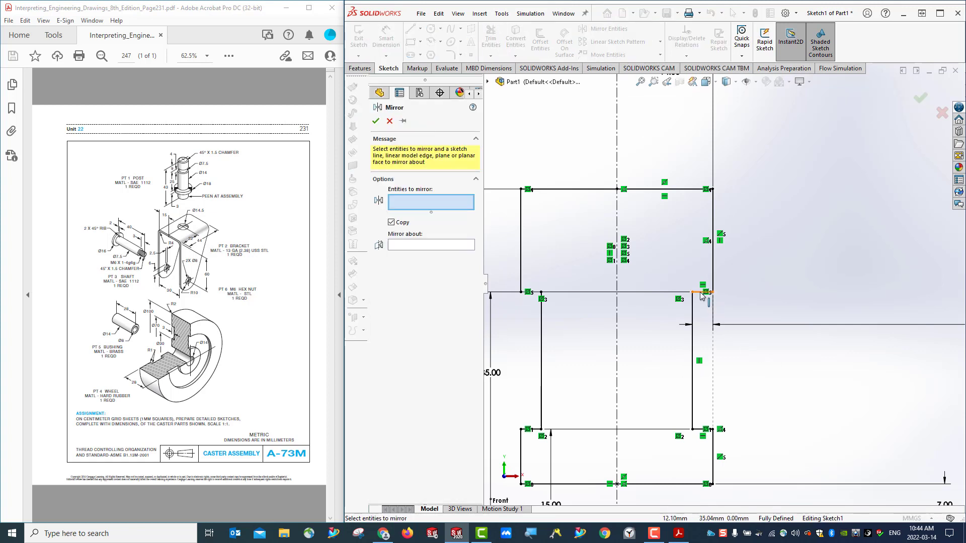
click(703, 292)
click(399, 247)
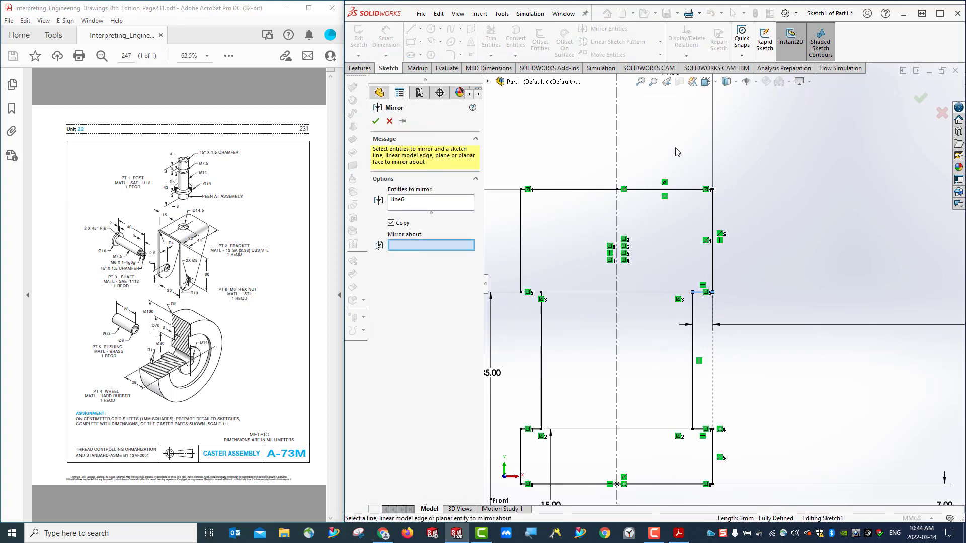
click(618, 141)
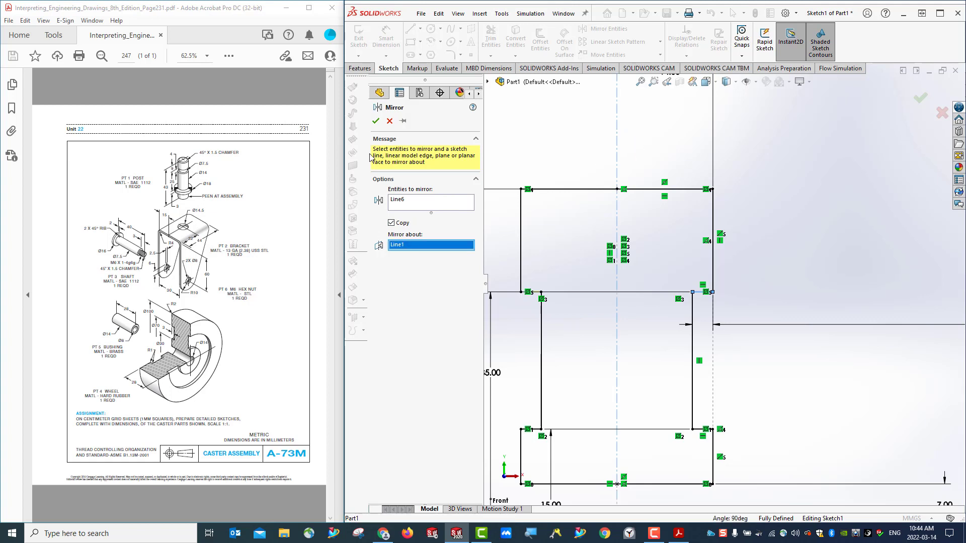
click(375, 121)
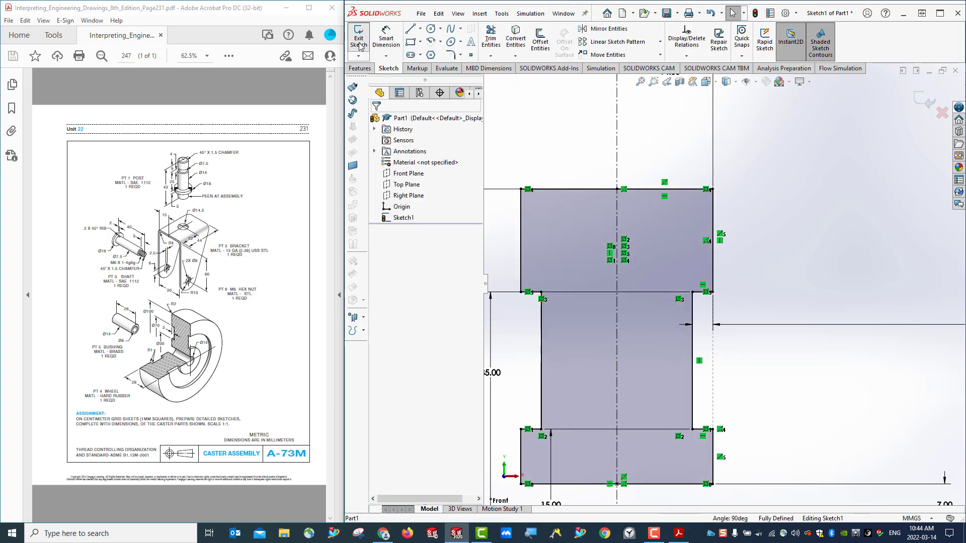
click(359, 36)
scroll(805, 399, down, 3)
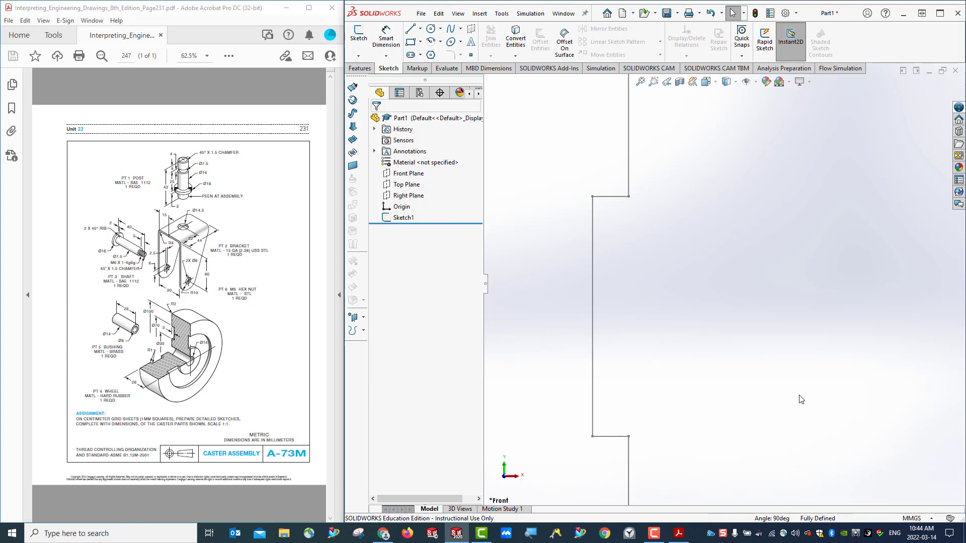
key(f)
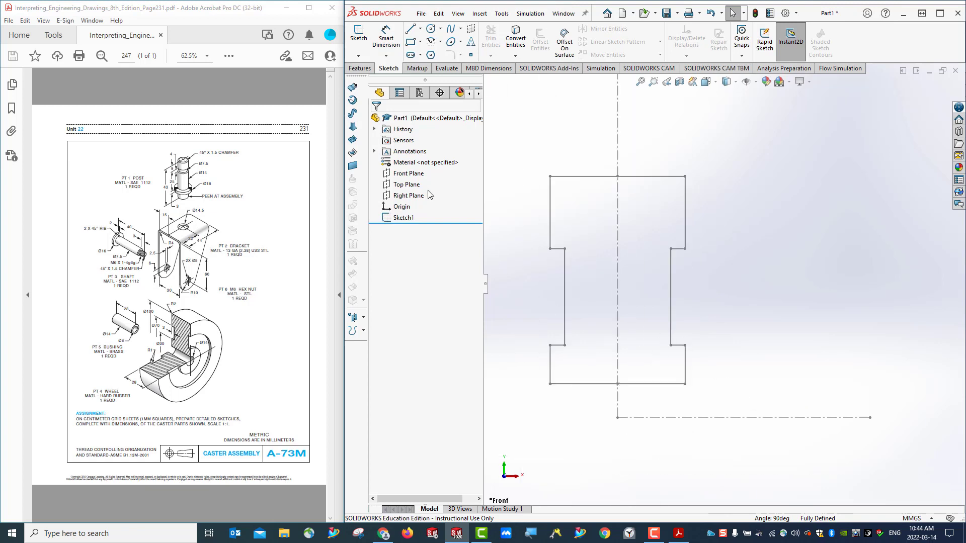
click(396, 219)
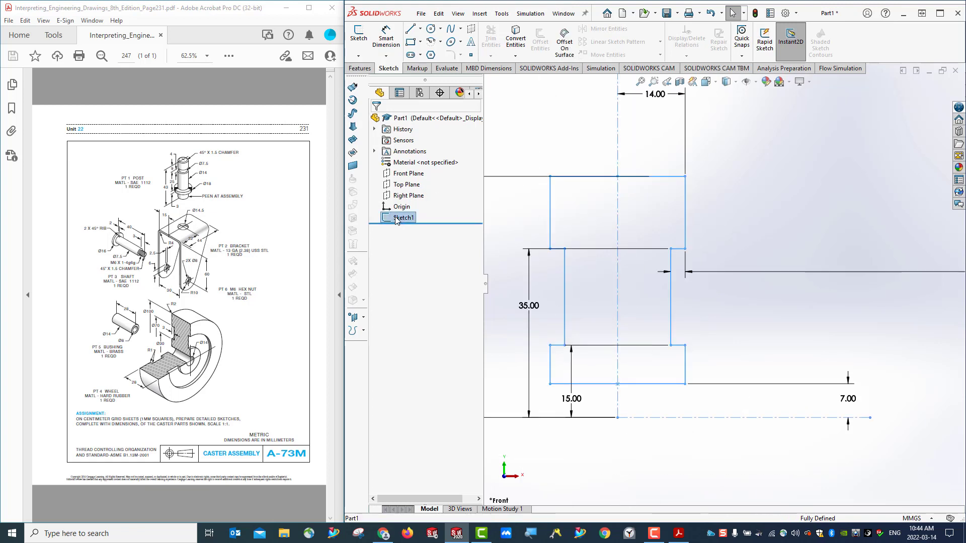
right_click(396, 218)
click(403, 188)
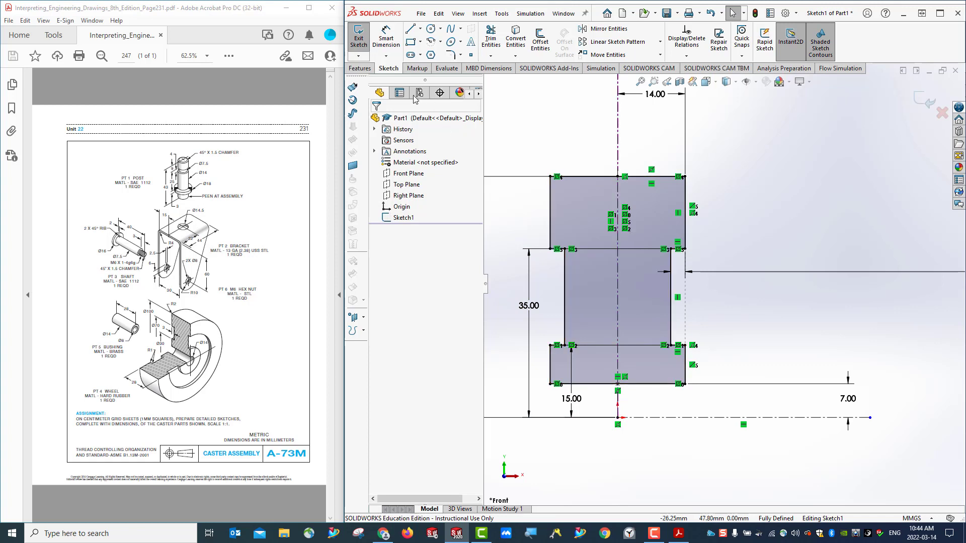
click(359, 36)
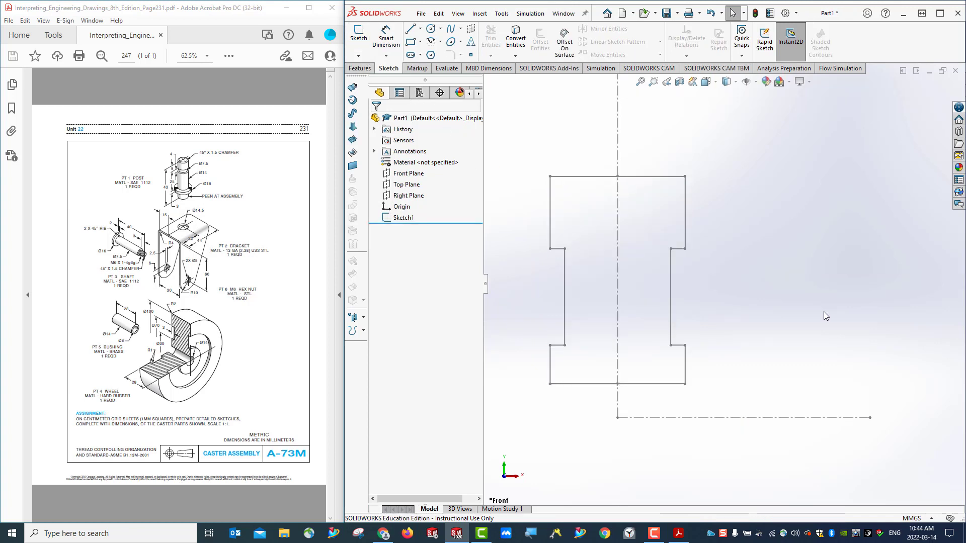
Step: Revolve the wheel's section sketch 360 degrees about the horizontal centerline into a solid boss
scroll(753, 327, down, 3)
scroll(753, 327, up, 5)
mouse_move(768, 327)
middle_down()
mouse_move(721, 371)
mouse_move(738, 355)
mouse_move(731, 343)
middle_up()
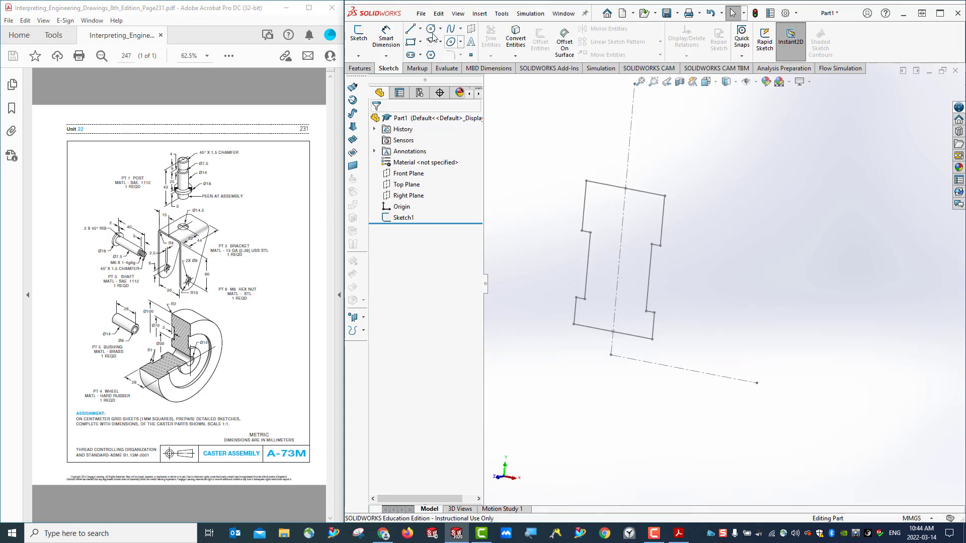
click(361, 68)
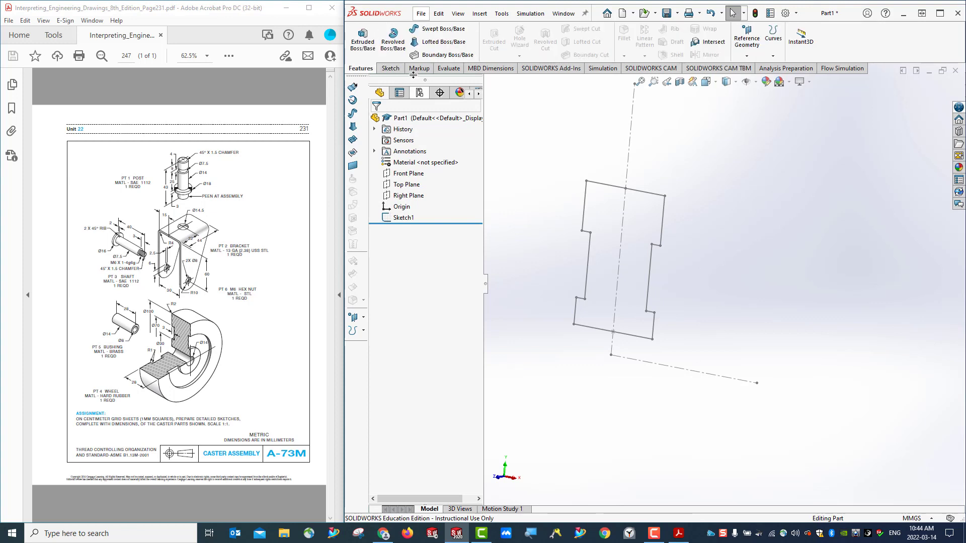
click(393, 40)
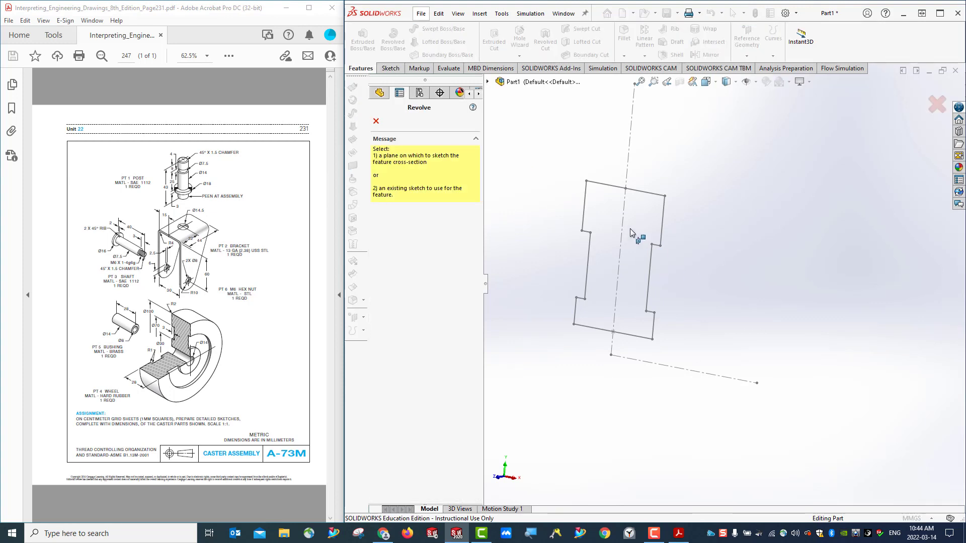
click(663, 366)
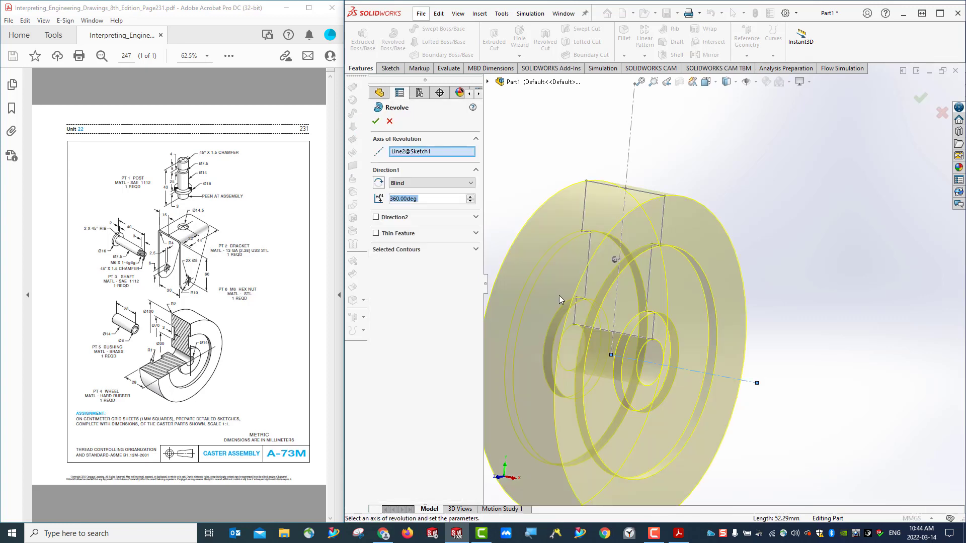
middle_drag(778, 329, 752, 319)
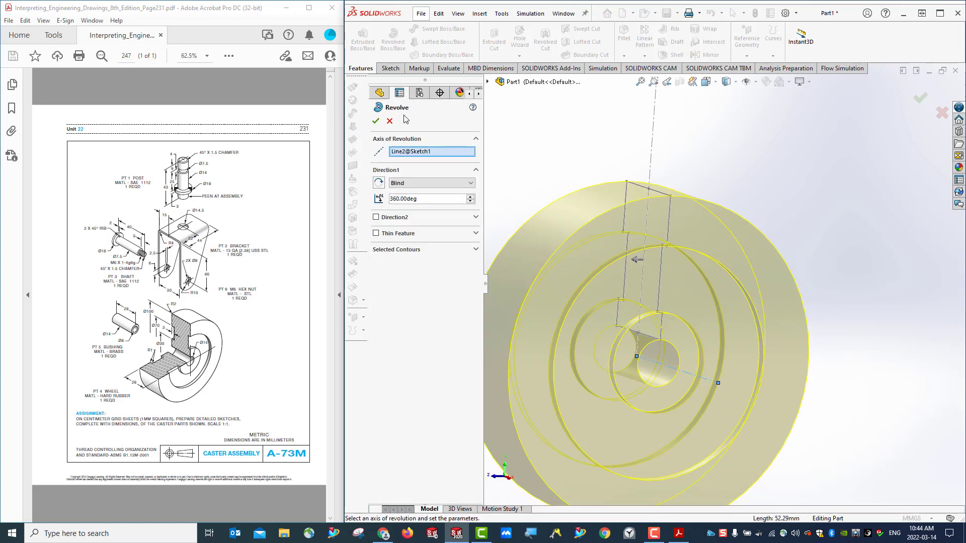
click(375, 121)
Step: Save the wheel part as PT4_Wheel_LSX in the CasterAssembly_A-73M folder
scroll(684, 304, down, 2)
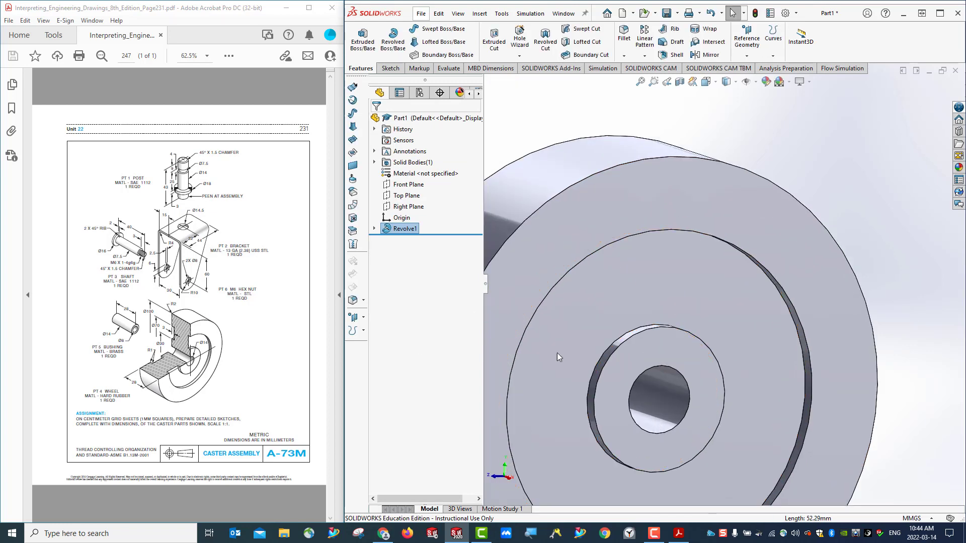
scroll(709, 380, up, 2)
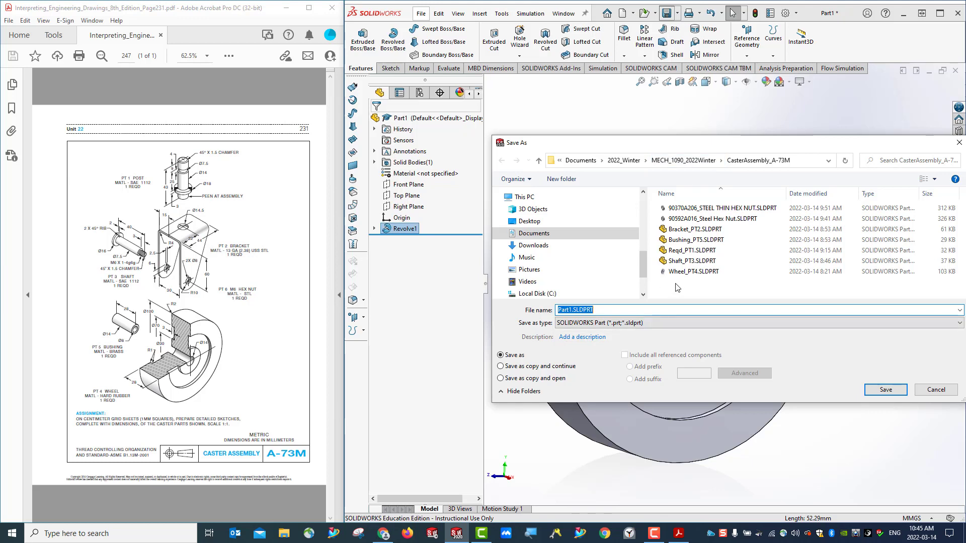
click(572, 310)
key(BackSpace)
key(BackSpace)
key(BackSpace)
key(BackSpace)
key(BackSpace)
text(PT4_W)
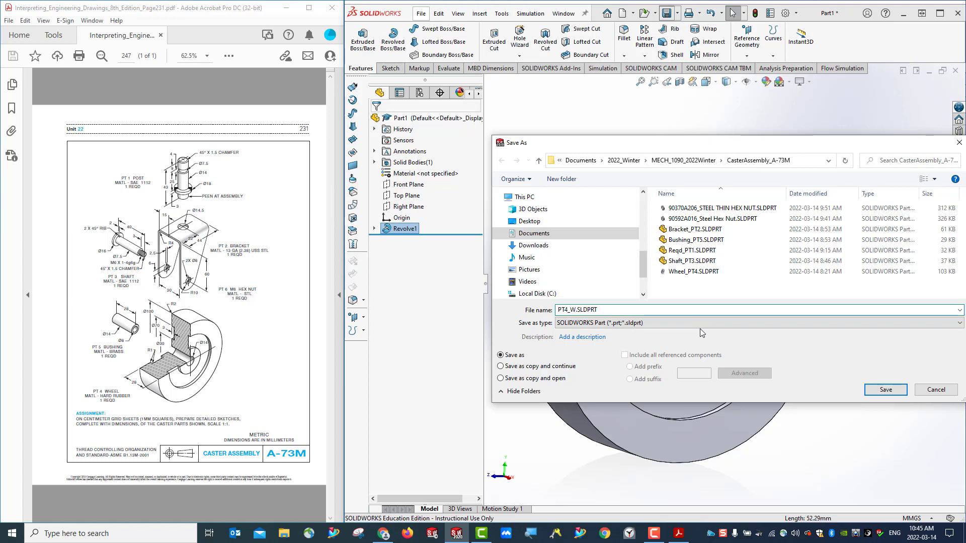
text(heel_LSX)
click(886, 391)
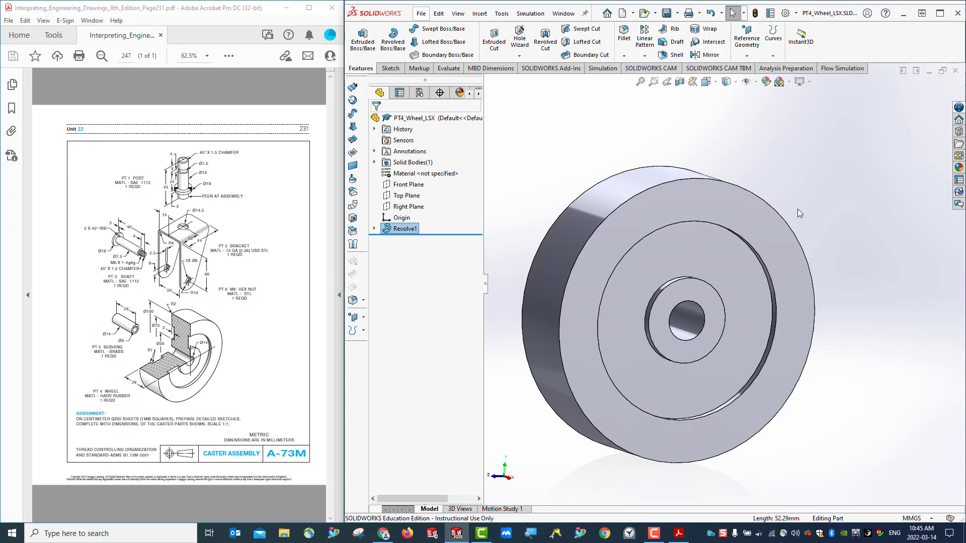
Step: Create a new assembly and place PT4_Wheel_LSX in it as the first component
key(ctrl+7)
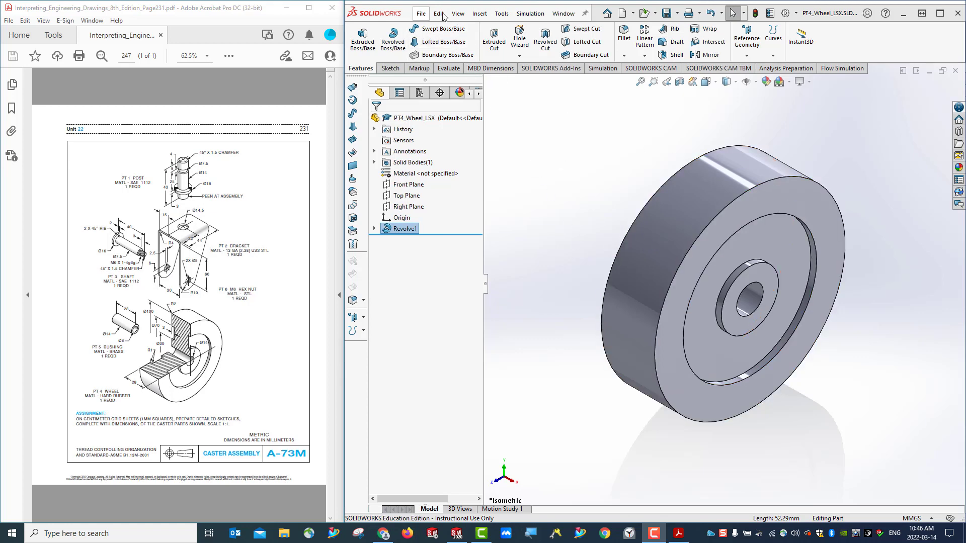
click(422, 15)
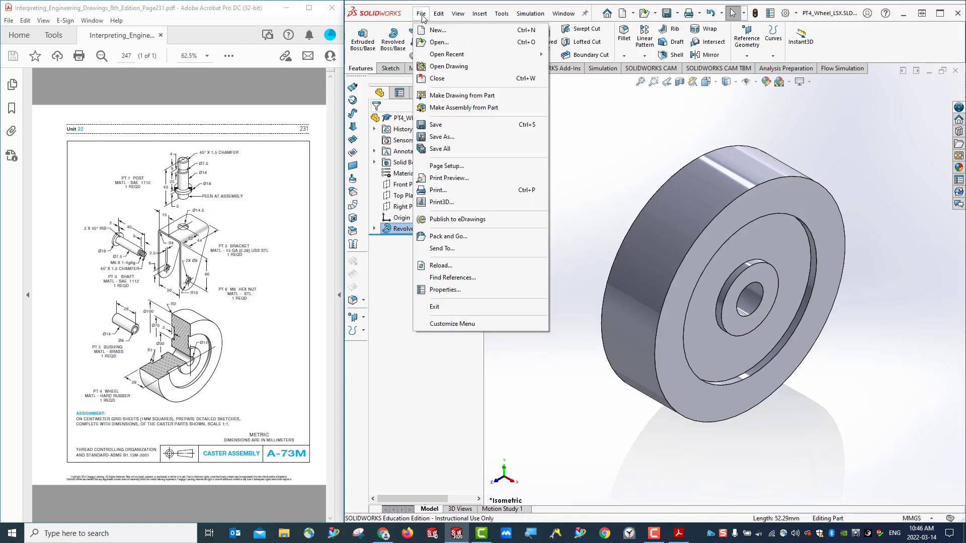
click(432, 32)
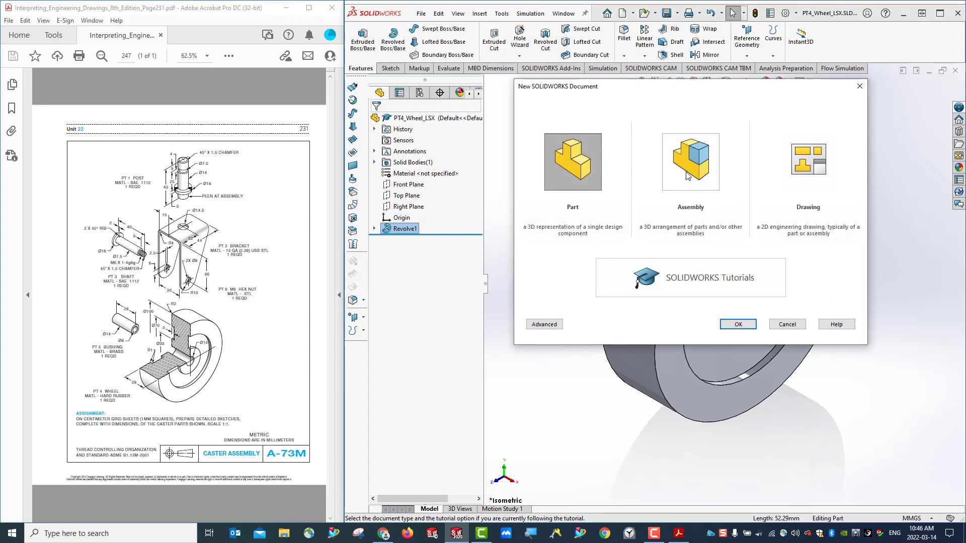
click(688, 176)
click(742, 323)
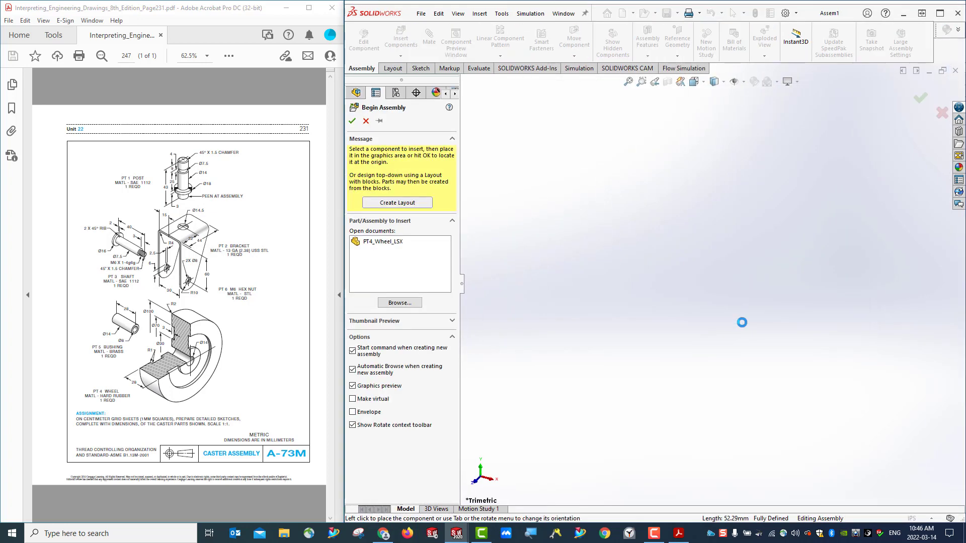
click(376, 242)
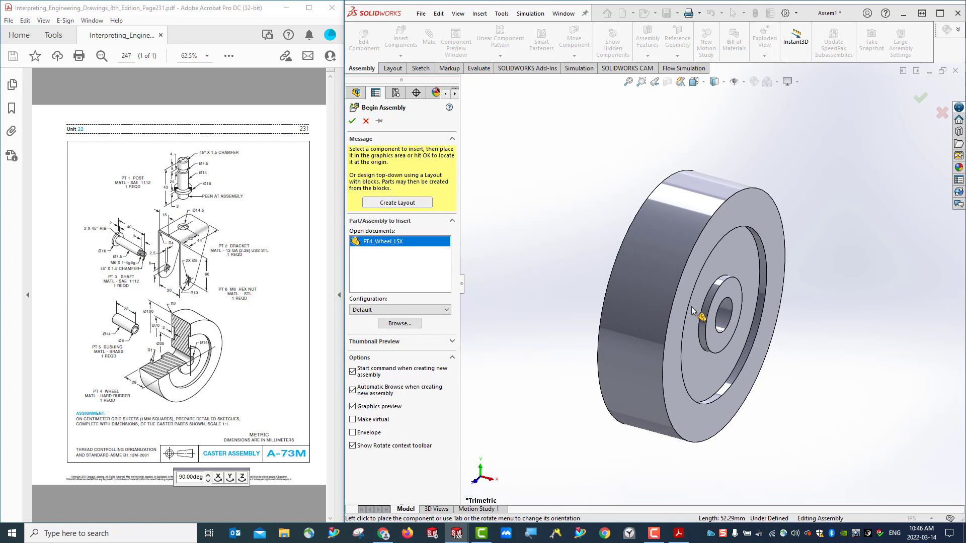
click(691, 310)
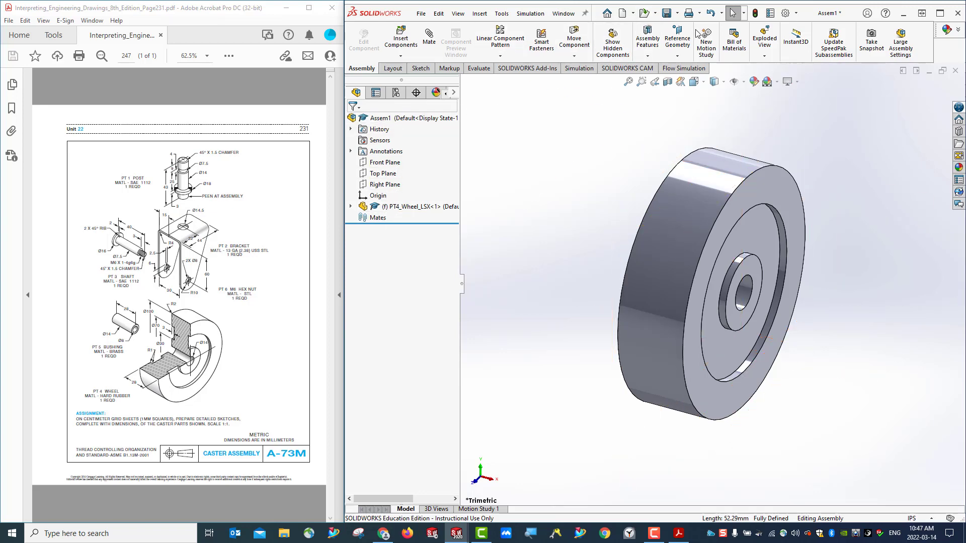
Step: Save the assembly as Assembly_Caster_LSX in the CasterAssembly_A-73M folder and set its unit system to MMGS
click(665, 13)
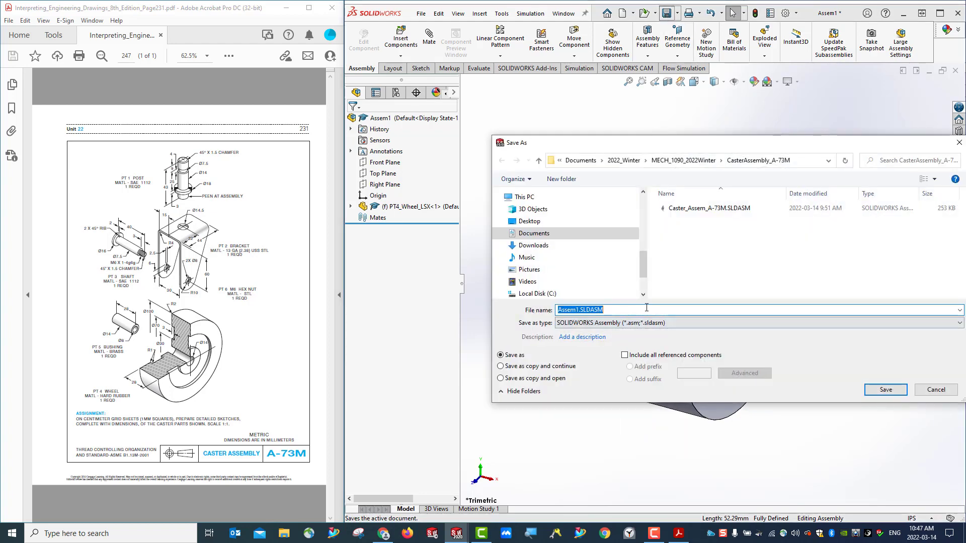
text(c)
key(BackSpace)
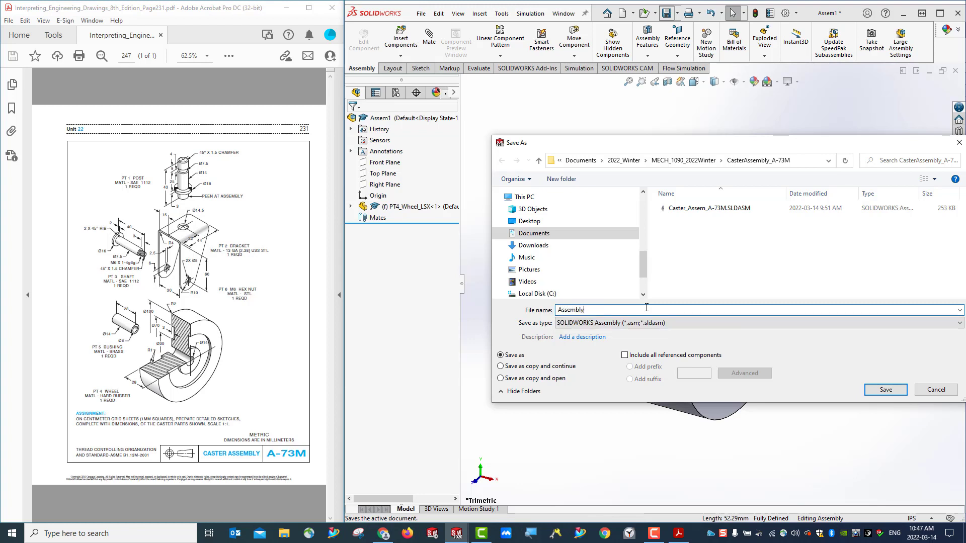
text(Assembly_Caster_L)
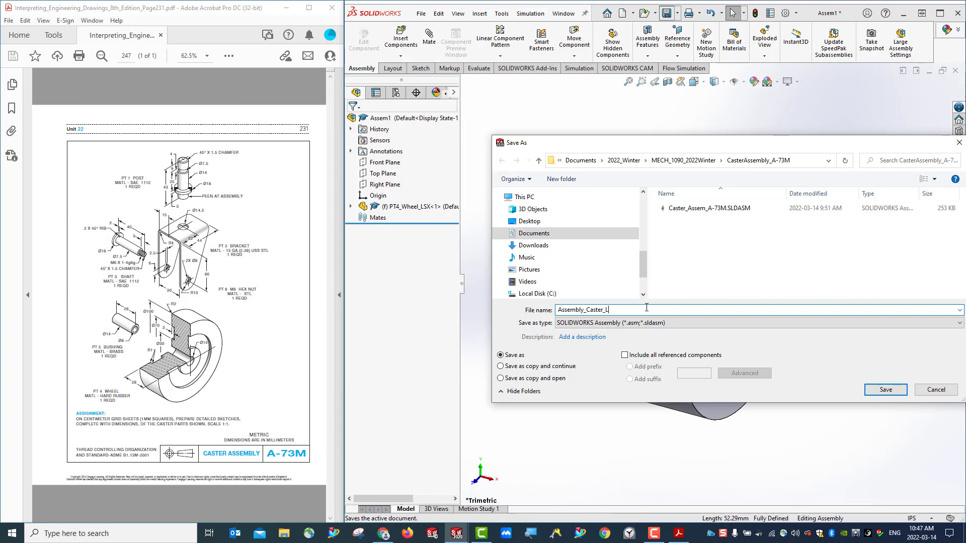
text(SX)
click(886, 390)
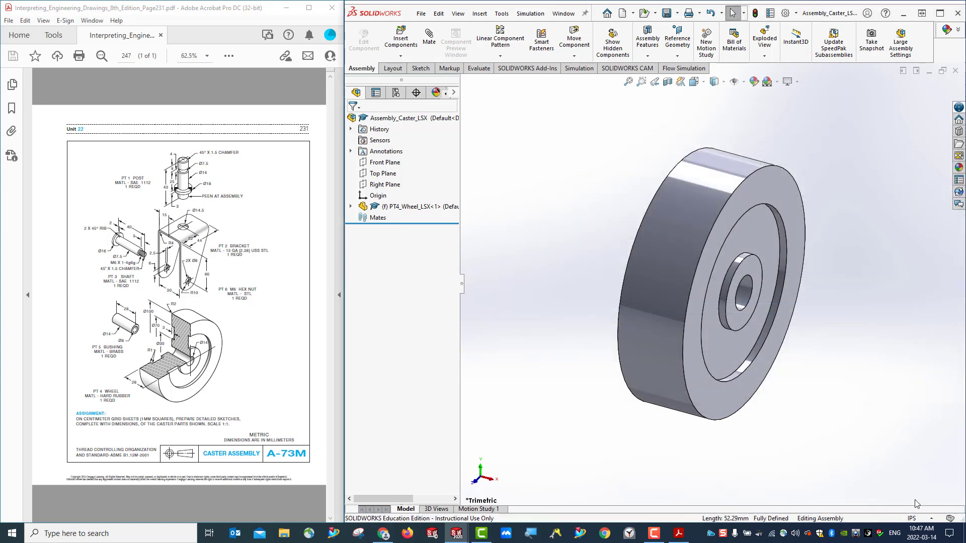
click(912, 519)
click(892, 490)
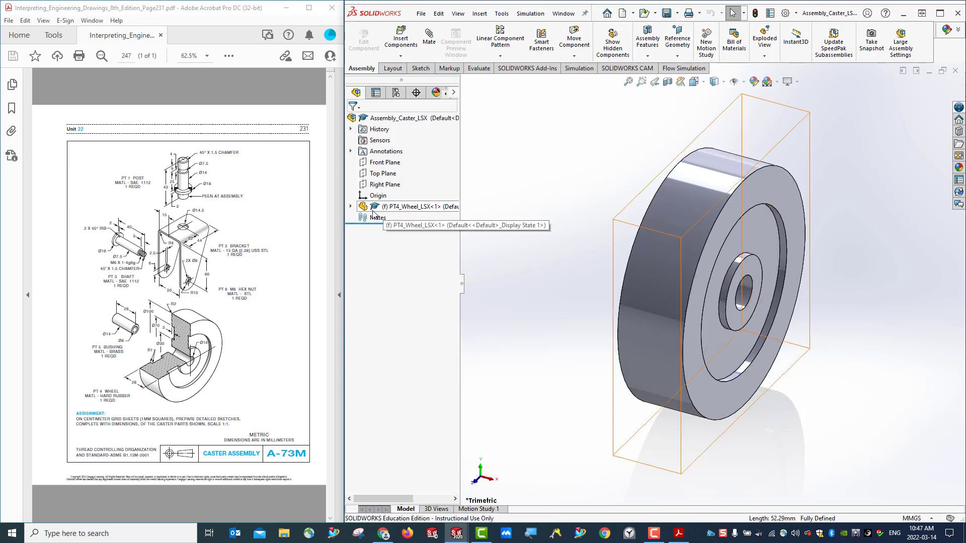
Step: Compare the assembly's Front Plane with the Front Plane of PT4_Wheel_LSX, viewing both from several directions
click(351, 207)
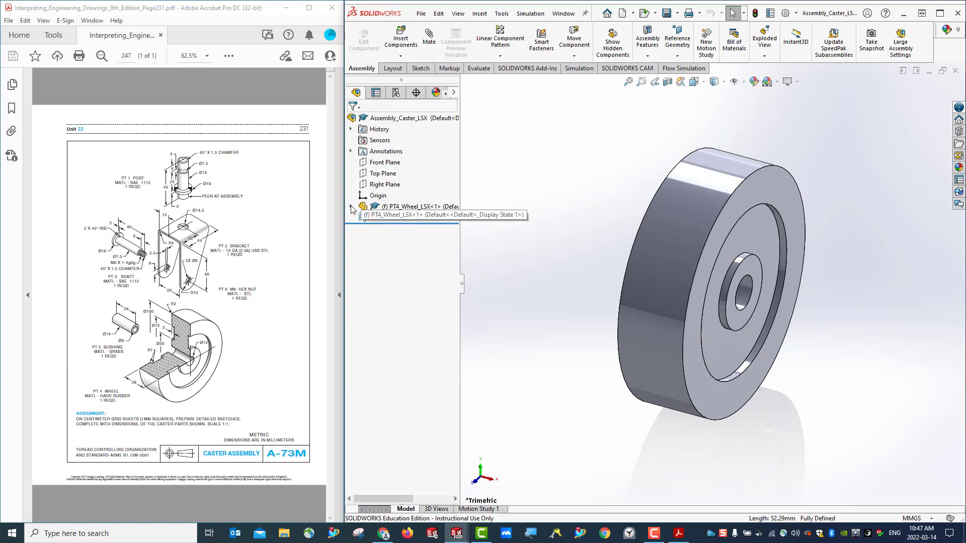
click(383, 163)
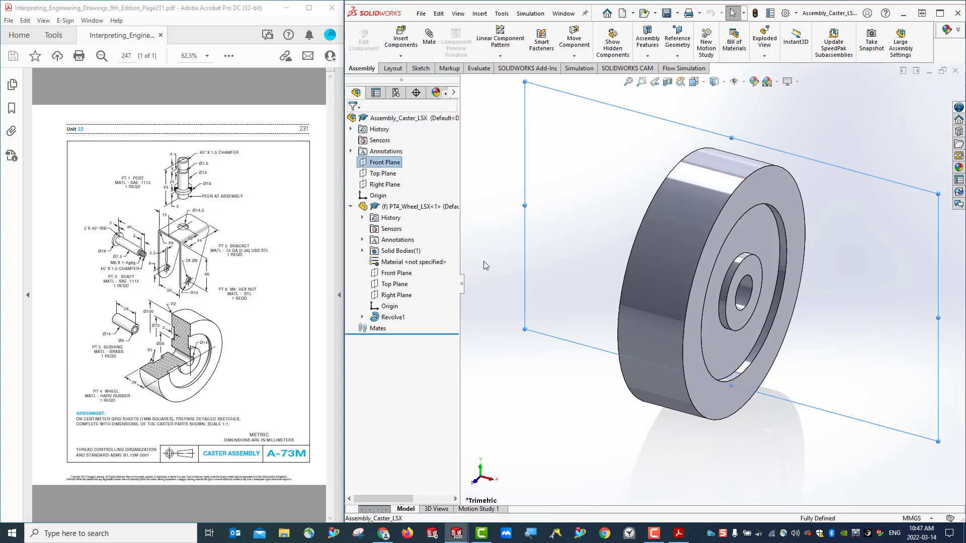
ctrl+click(401, 273)
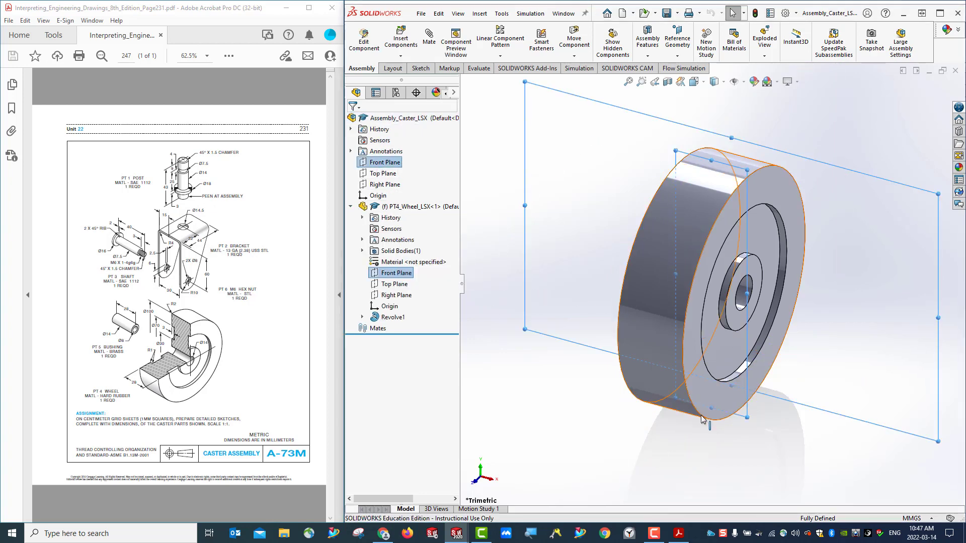
middle_drag(740, 456, 772, 443)
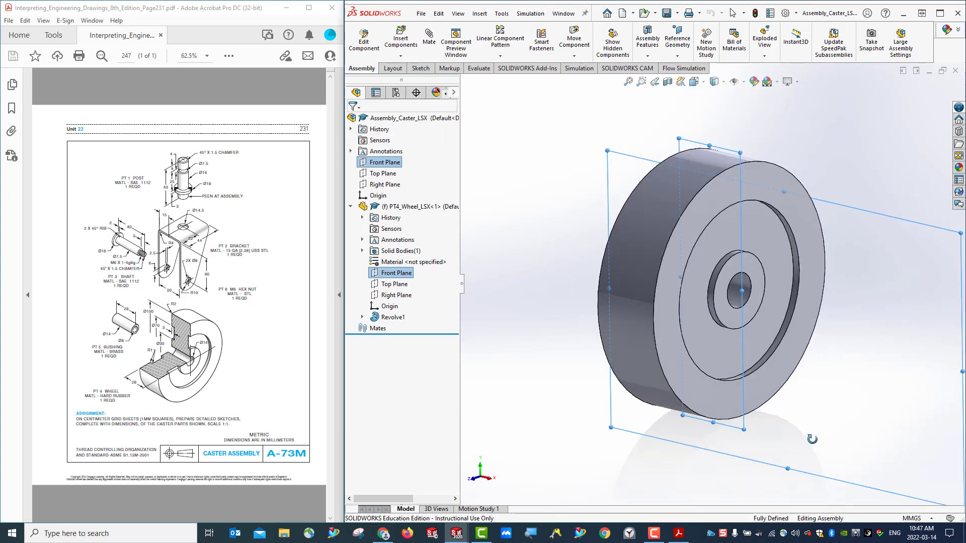
scroll(754, 308, up, 5)
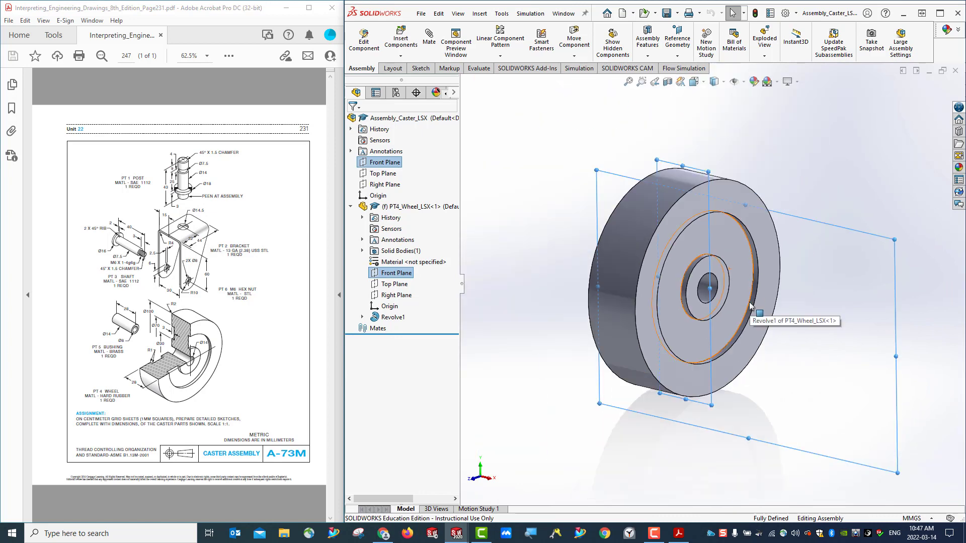
middle_drag(643, 390, 762, 411)
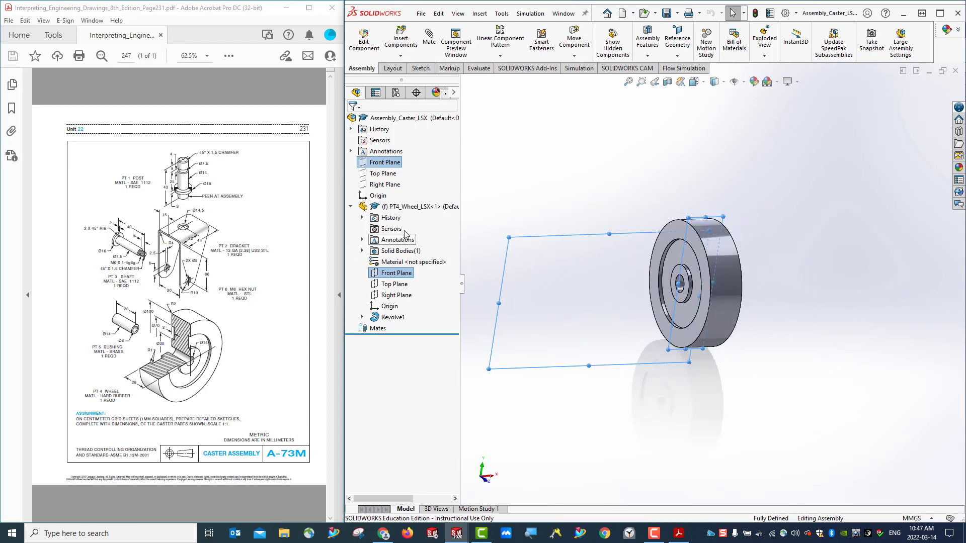
Step: Change the PT4_Wheel_LSX component from fixed to floating
click(401, 207)
right_click(401, 207)
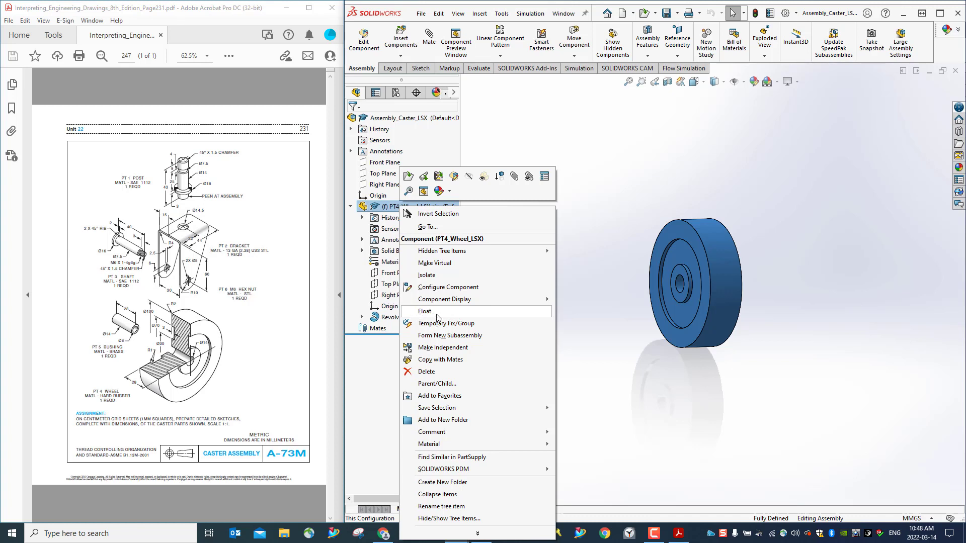
click(425, 311)
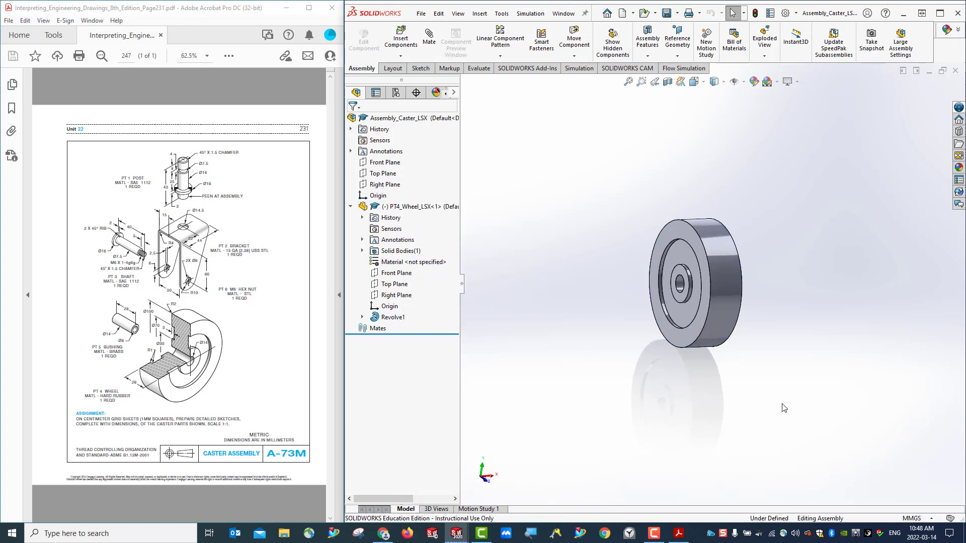
Step: Mate the wheel's Front Plane coincident with the assembly's Front Plane
middle_drag(783, 405, 708, 429)
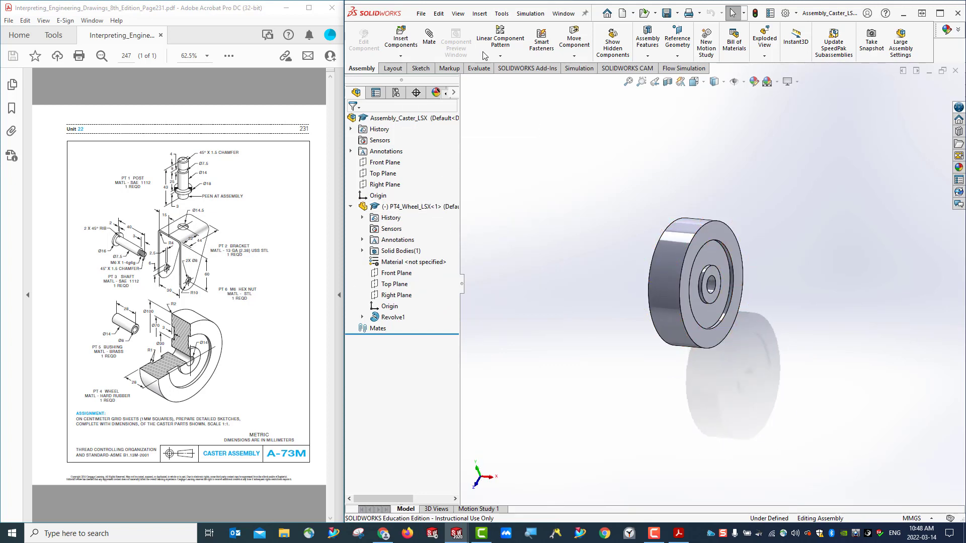
click(429, 36)
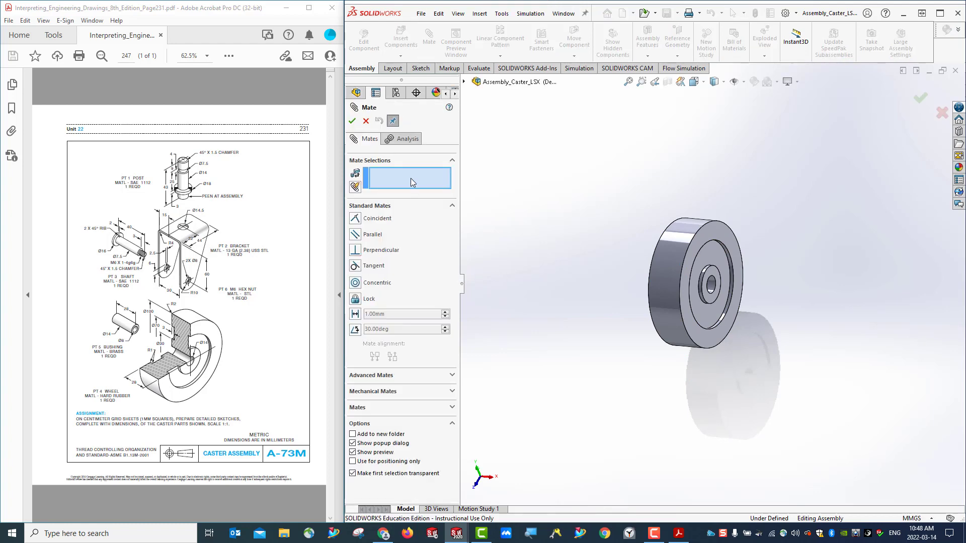
click(410, 178)
click(464, 81)
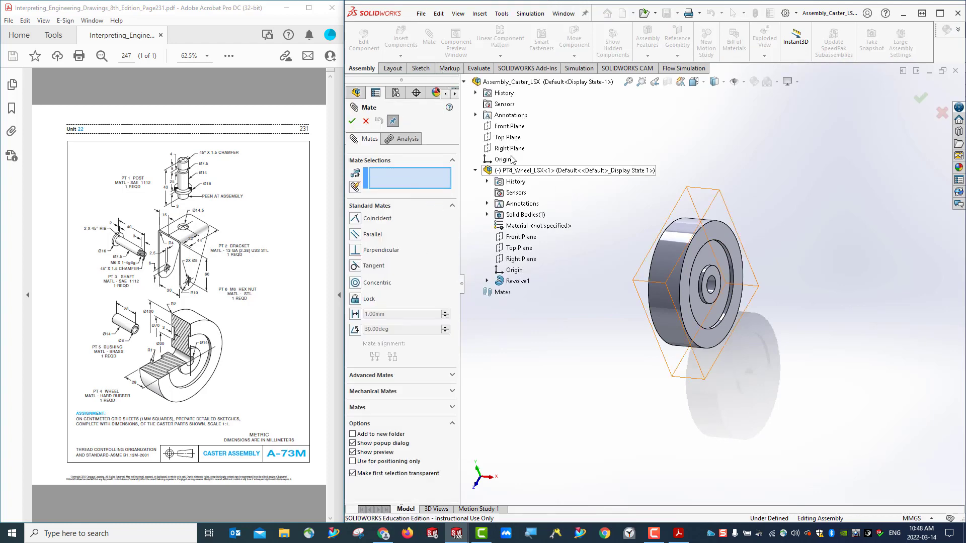
click(510, 126)
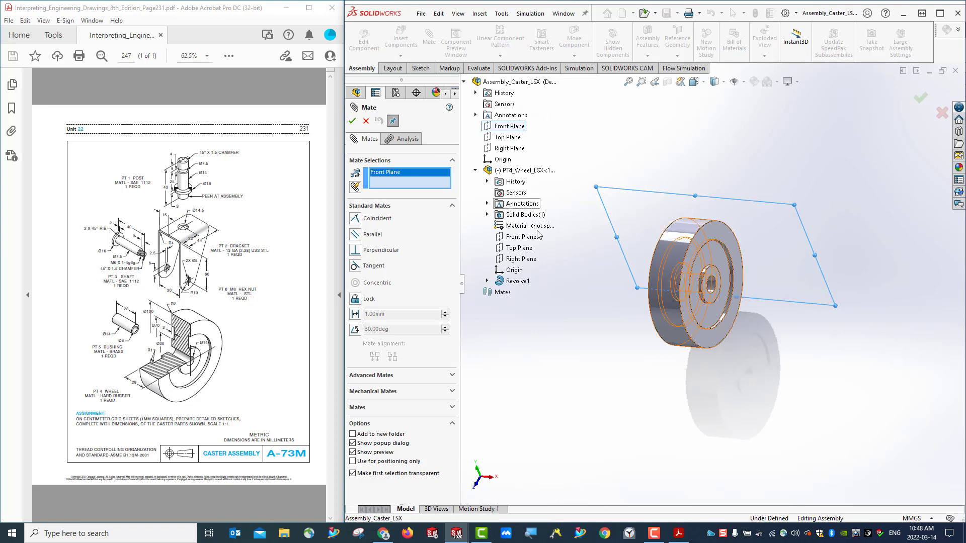
click(519, 239)
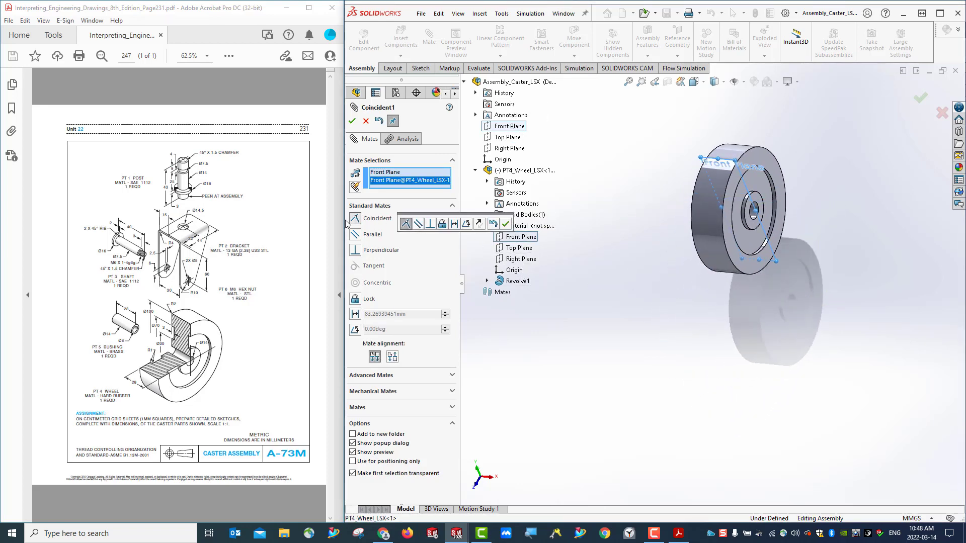
click(505, 224)
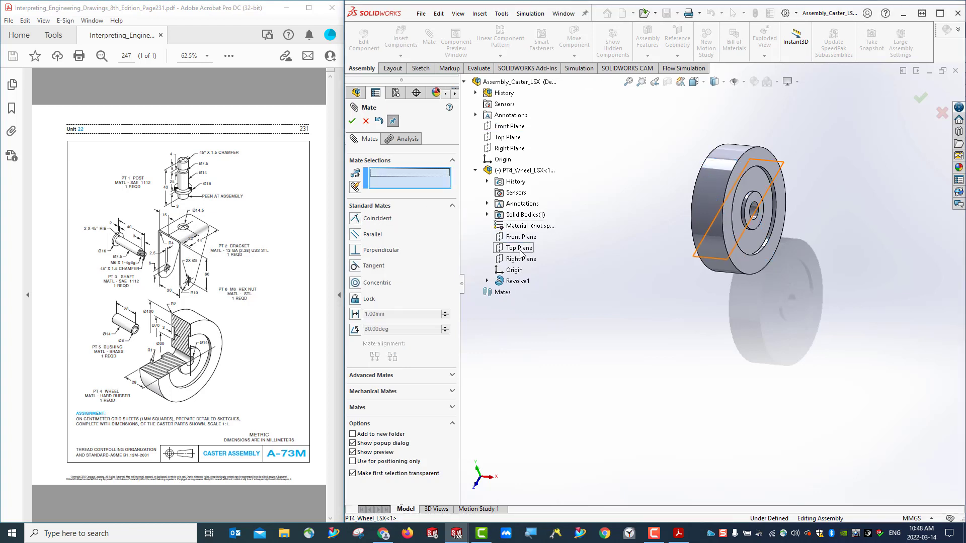
Step: Mate the wheel's Top Plane and Right Plane coincident with the matching assembly planes, and finish mating
click(515, 138)
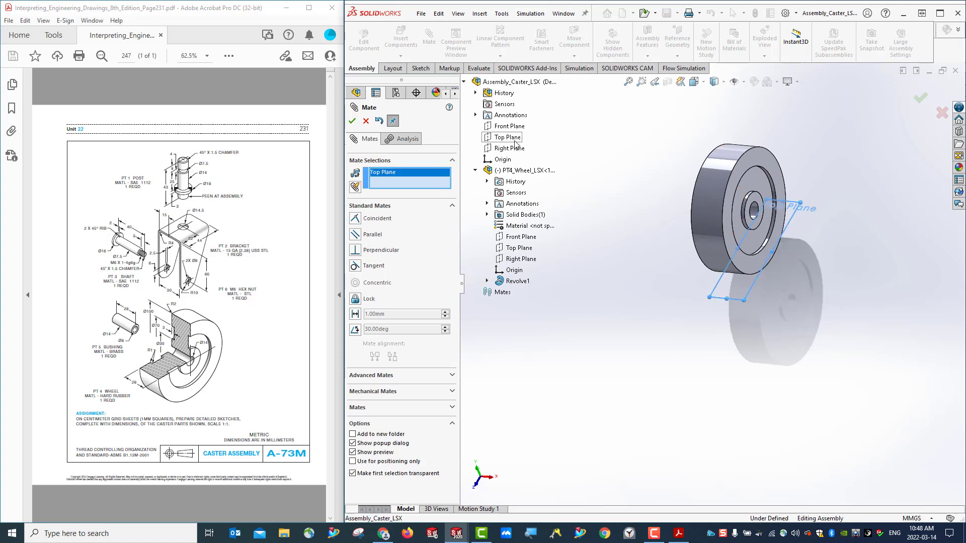
click(515, 253)
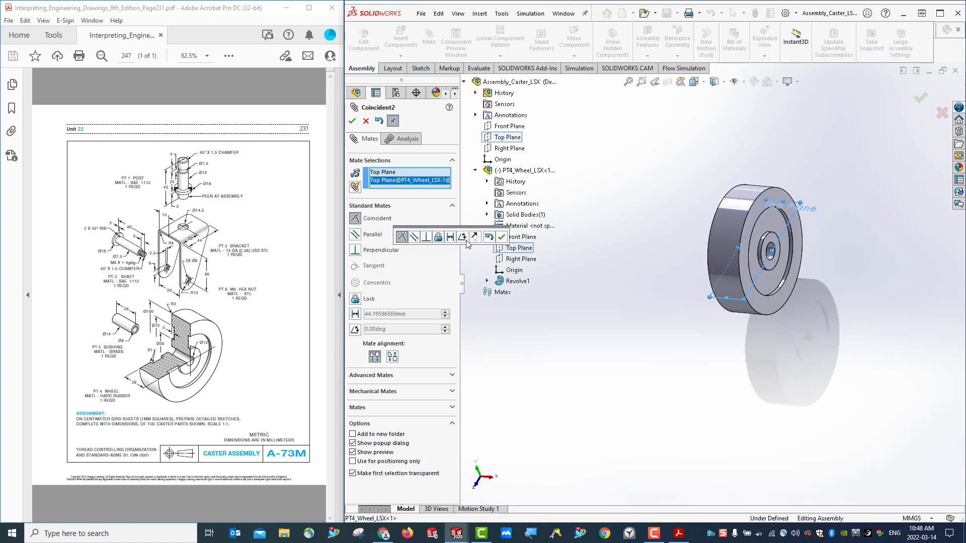
click(501, 238)
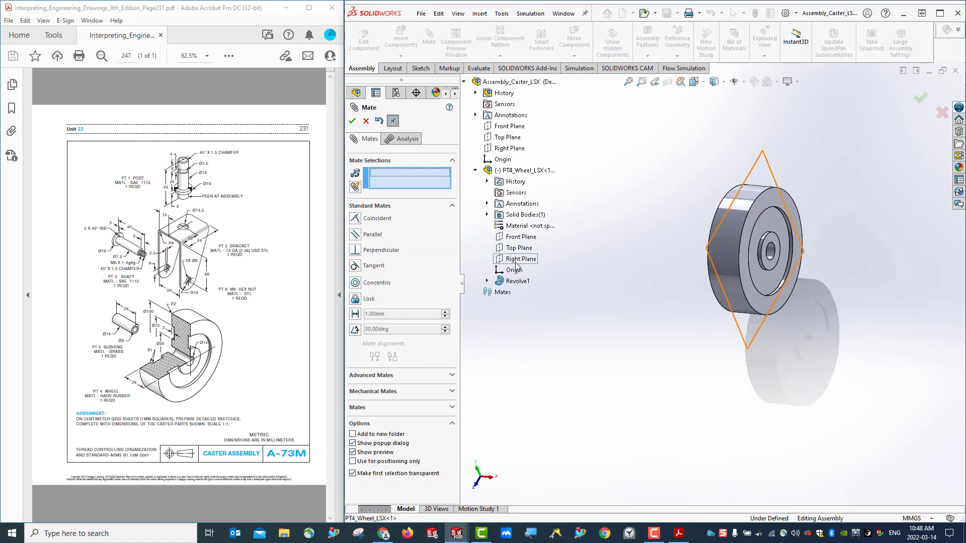
click(509, 148)
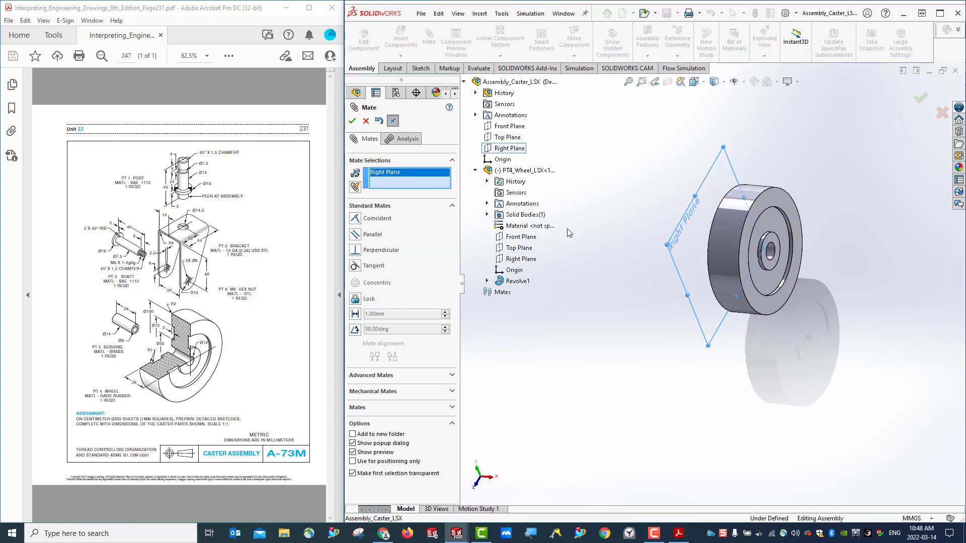
click(521, 259)
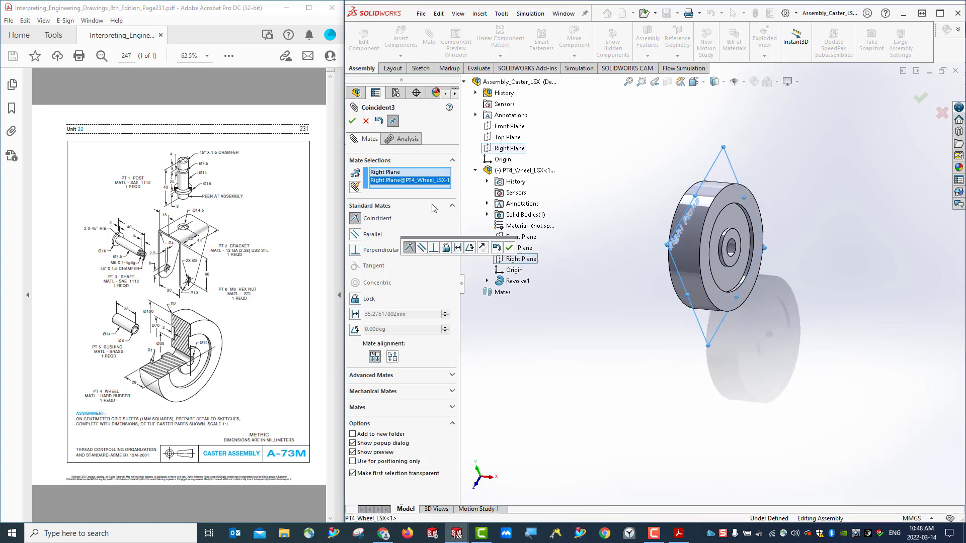
click(508, 248)
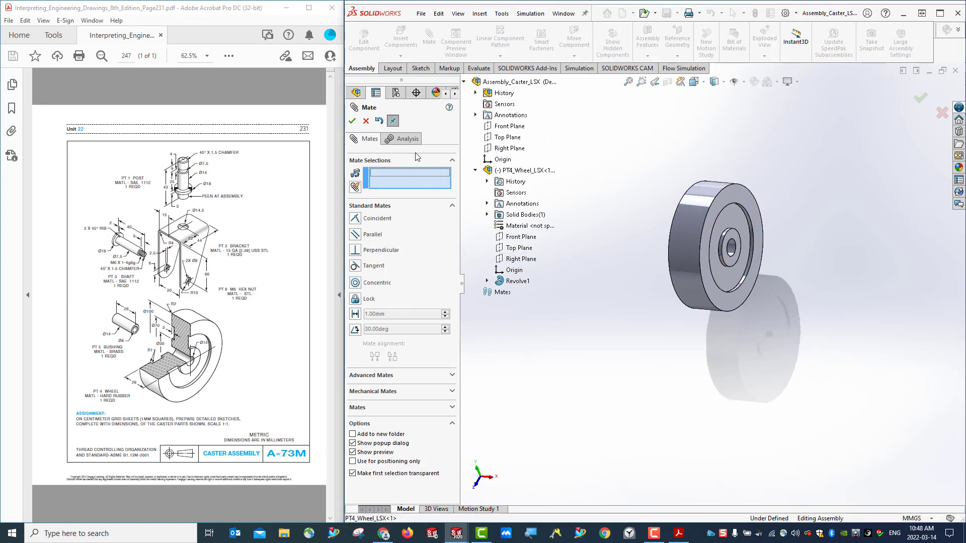
click(352, 120)
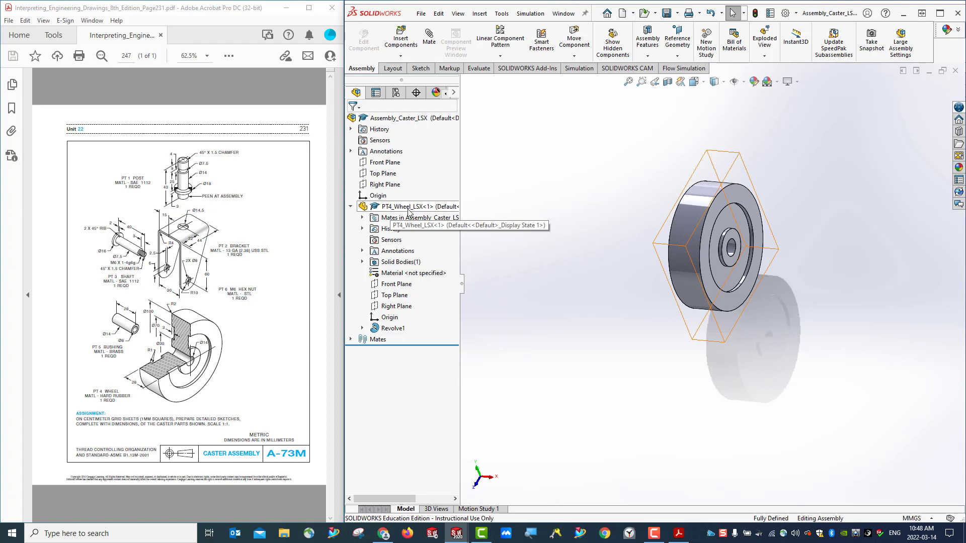
Step: Compare the wheel's origin with the assembly's origin, and save the assembly
middle_drag(645, 324, 631, 293)
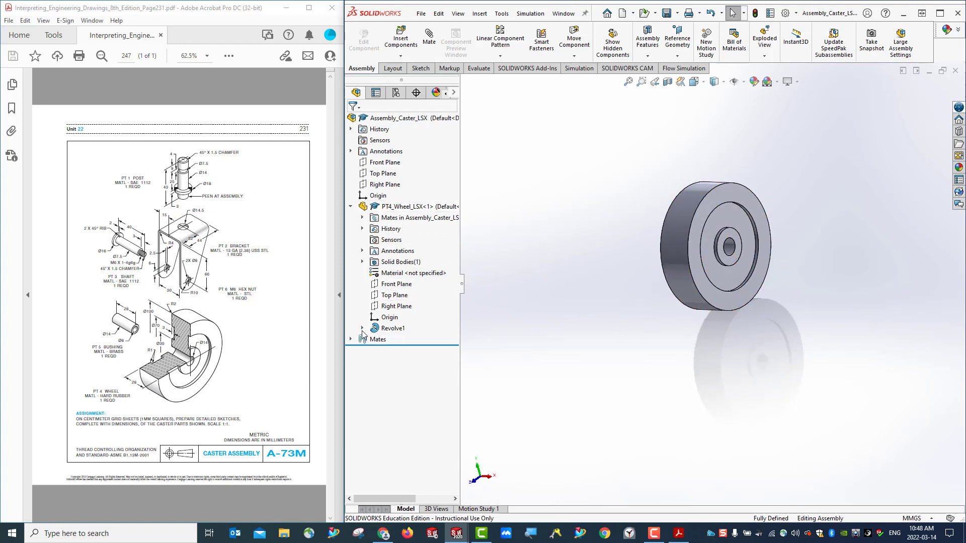
click(388, 319)
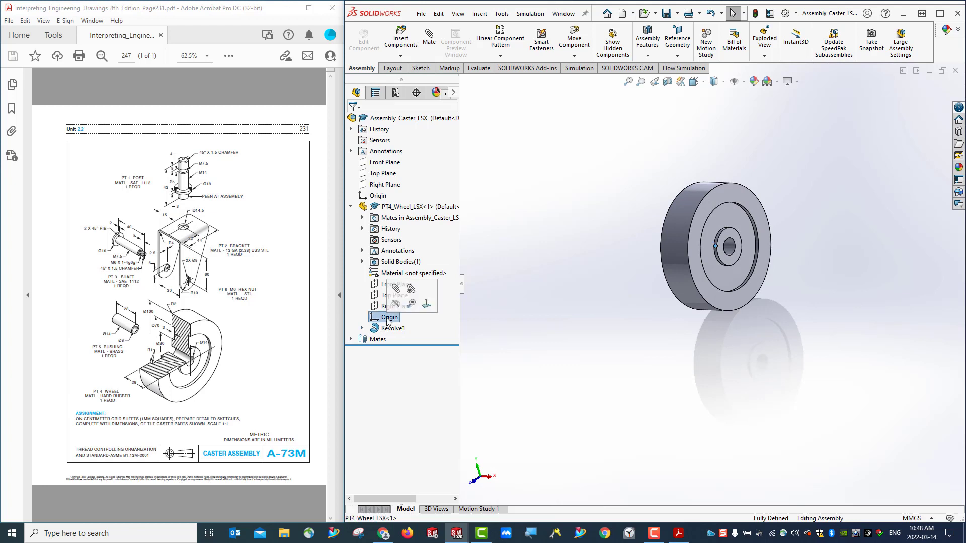
ctrl+click(378, 196)
scroll(733, 229, up, 3)
scroll(723, 272, down, 5)
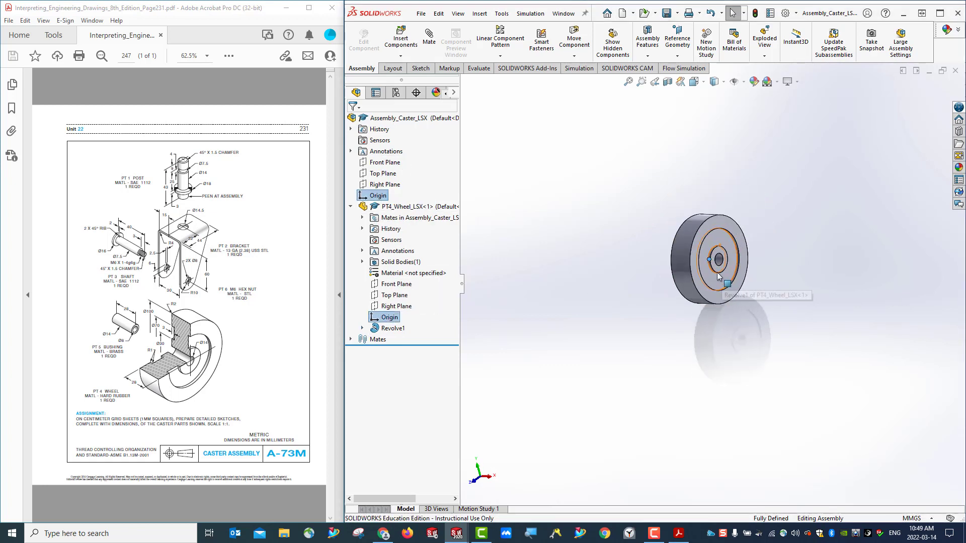
middle_drag(786, 356, 768, 383)
key(Escape)
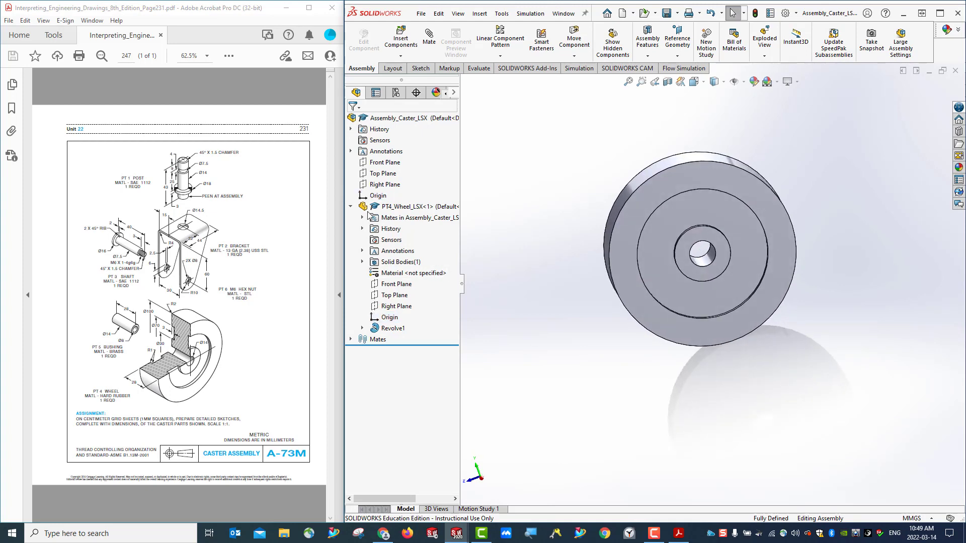
click(665, 16)
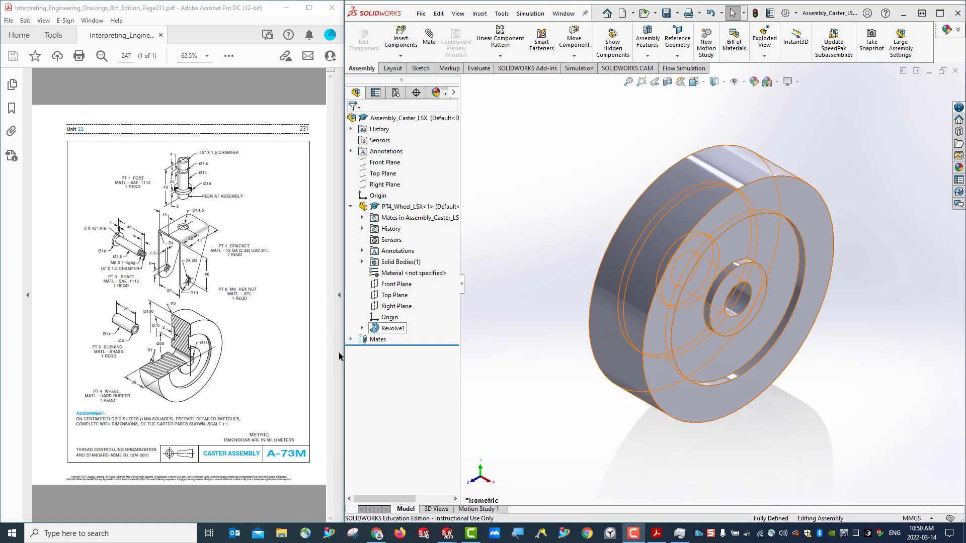
Step: Group the wheel's three coincident mates into a new folder named fix_the_wheel
click(351, 340)
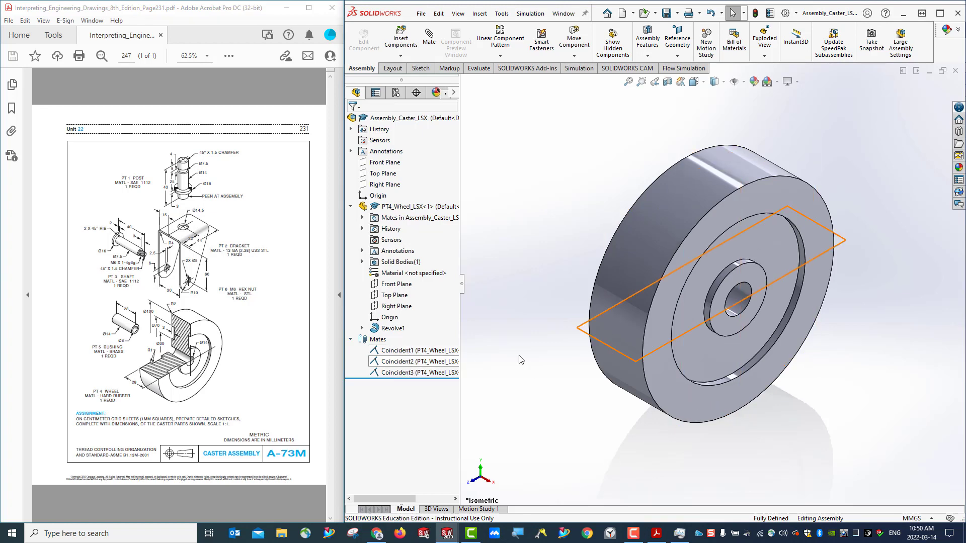
click(389, 351)
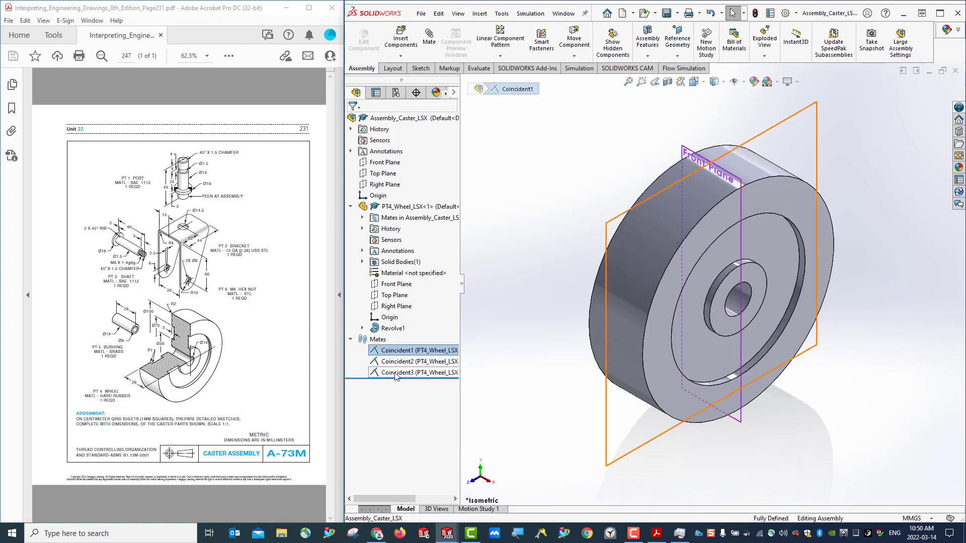
shift+click(389, 373)
right_click(389, 357)
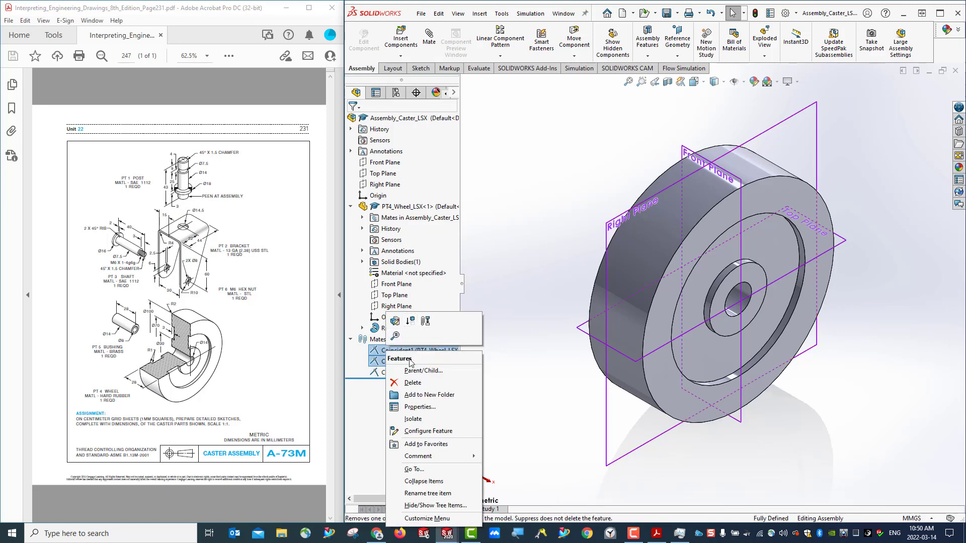
click(428, 395)
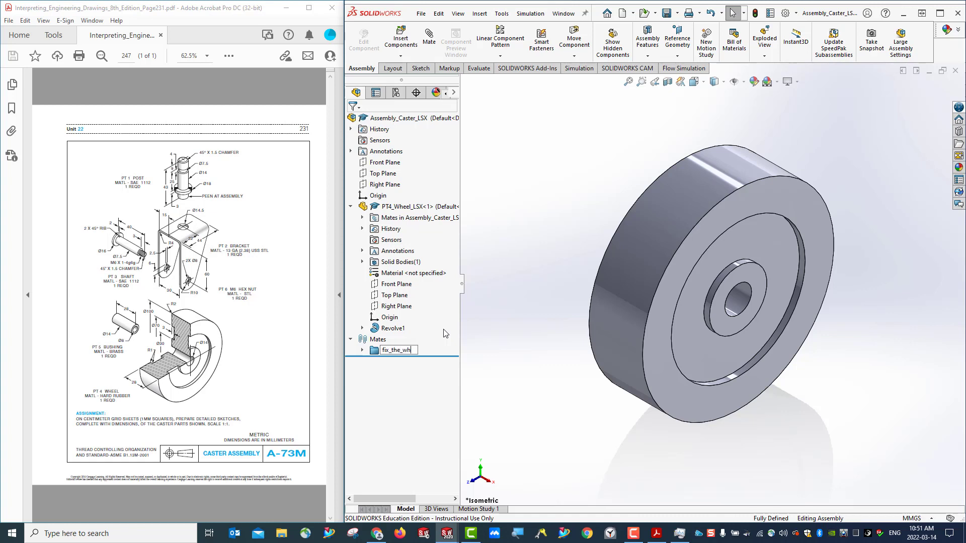
key(Return)
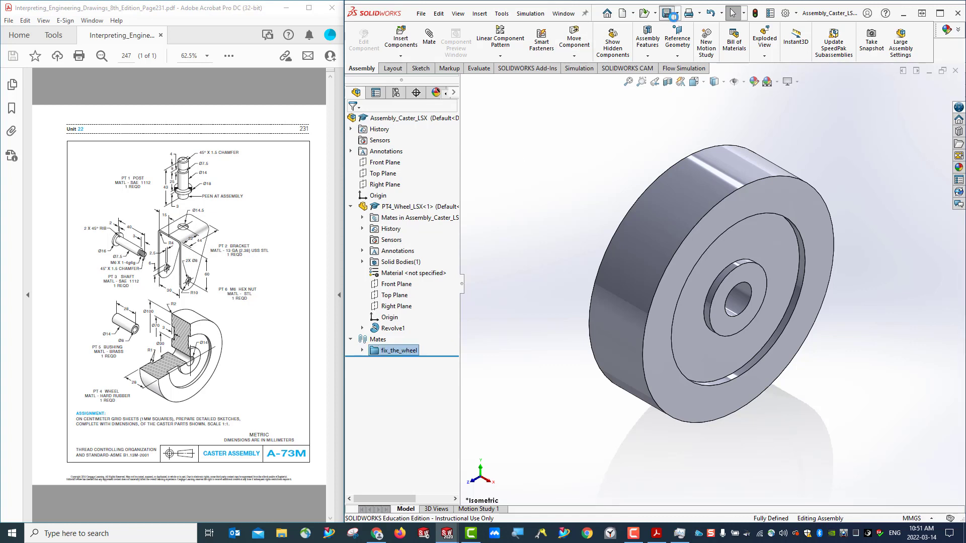
Step: Test the fix_the_wheel mates by temporarily suppressing the folder while moving the wheel, and restore them
right_click(393, 351)
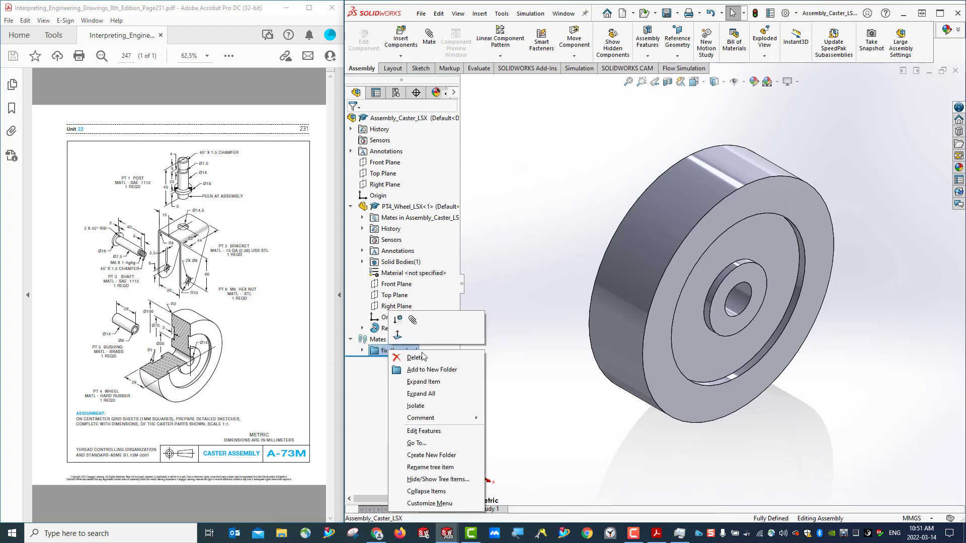
click(397, 320)
drag(702, 260, 773, 237)
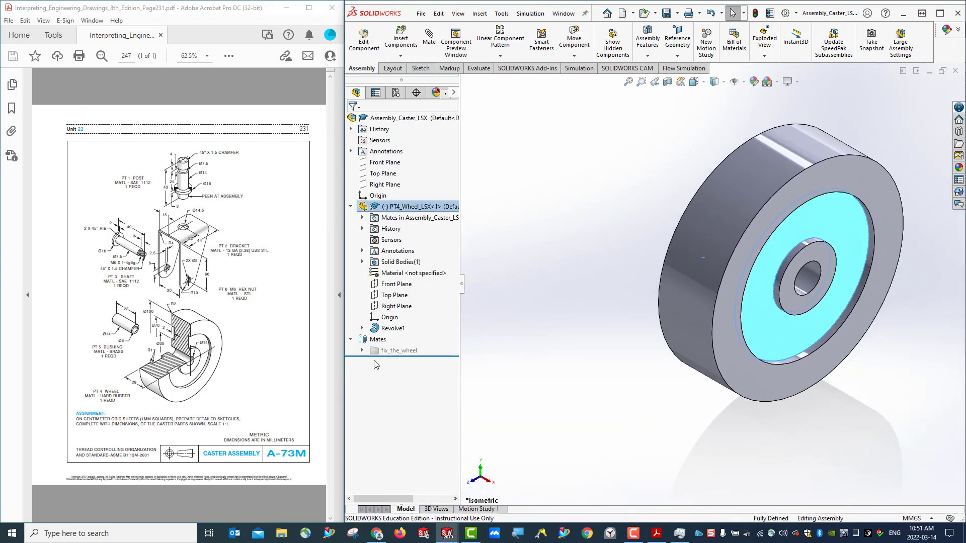
right_click(390, 349)
click(403, 322)
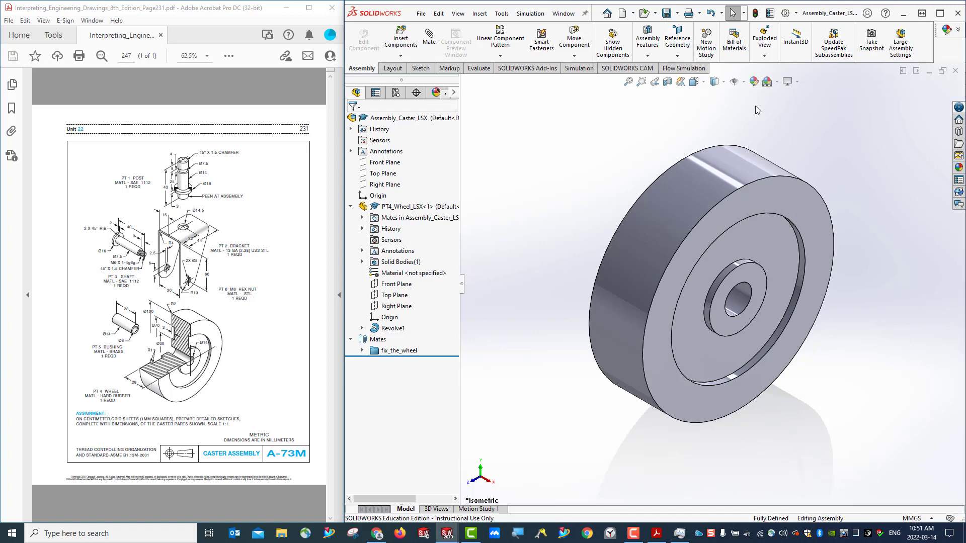
click(351, 207)
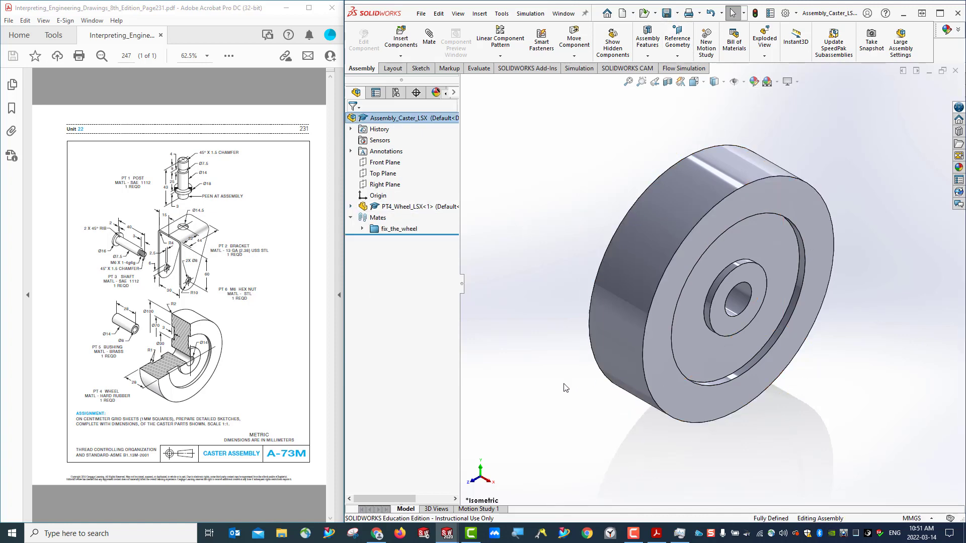
Step: Insert a new part into the caster assembly, placed fixed at the assembly origin
middle_drag(569, 399, 512, 394)
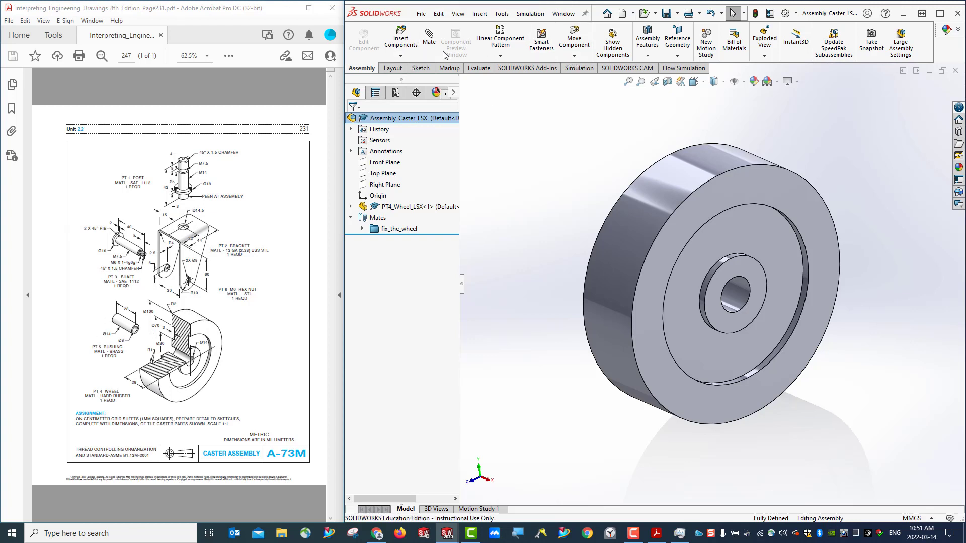
click(400, 56)
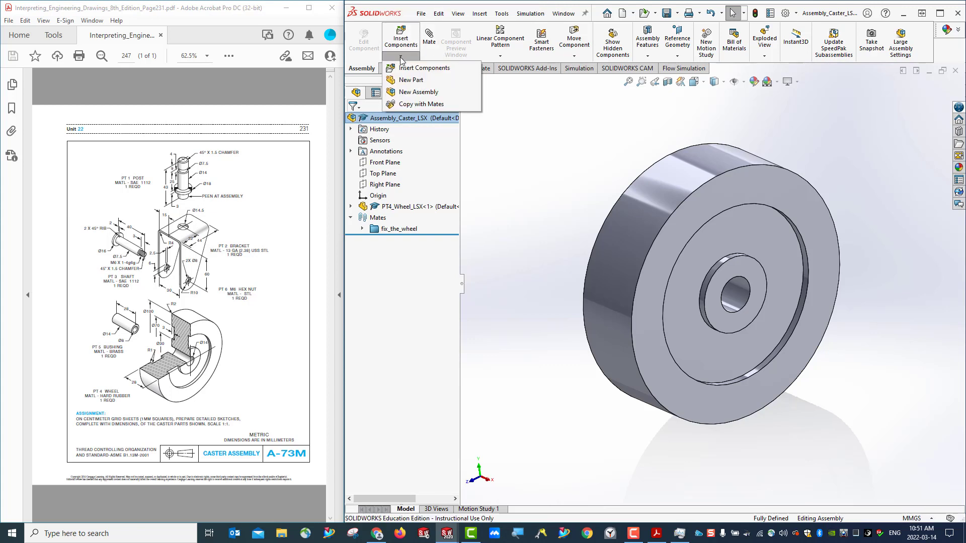
click(410, 80)
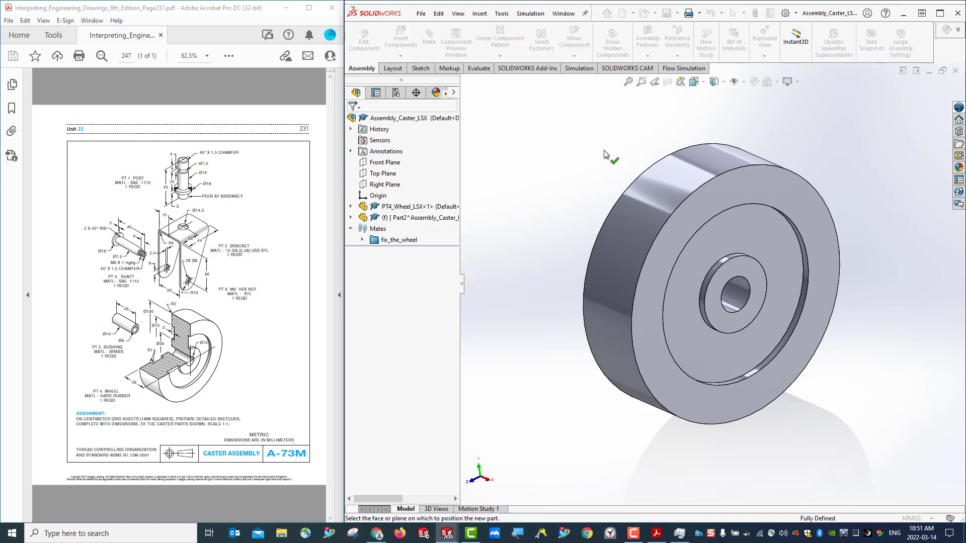
click(593, 162)
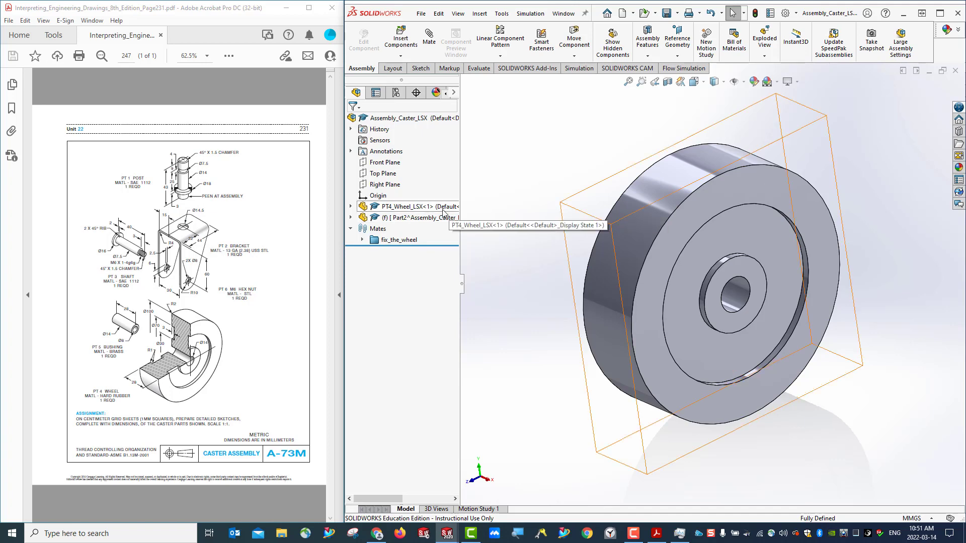
Step: Compare the new part's Front, Top and Right Planes with the matching assembly planes
click(350, 218)
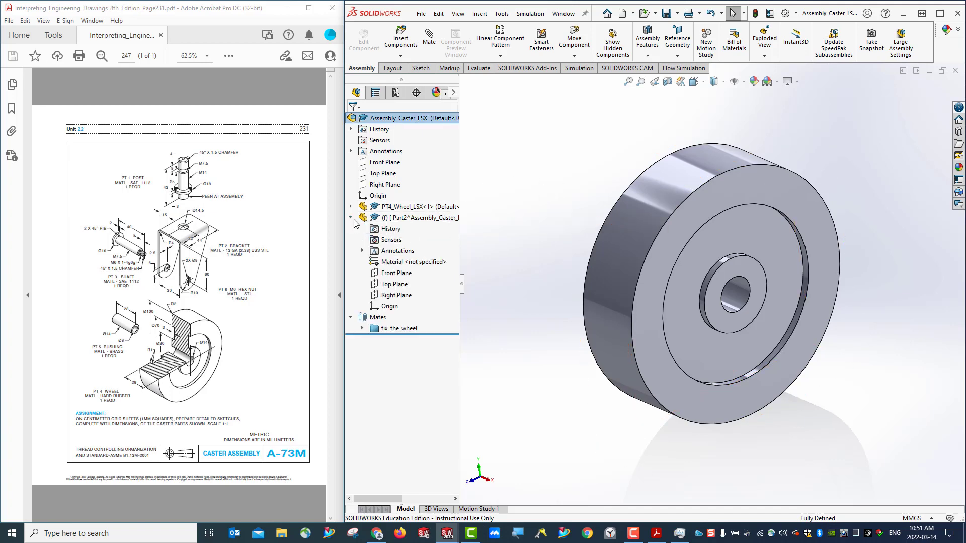
click(392, 275)
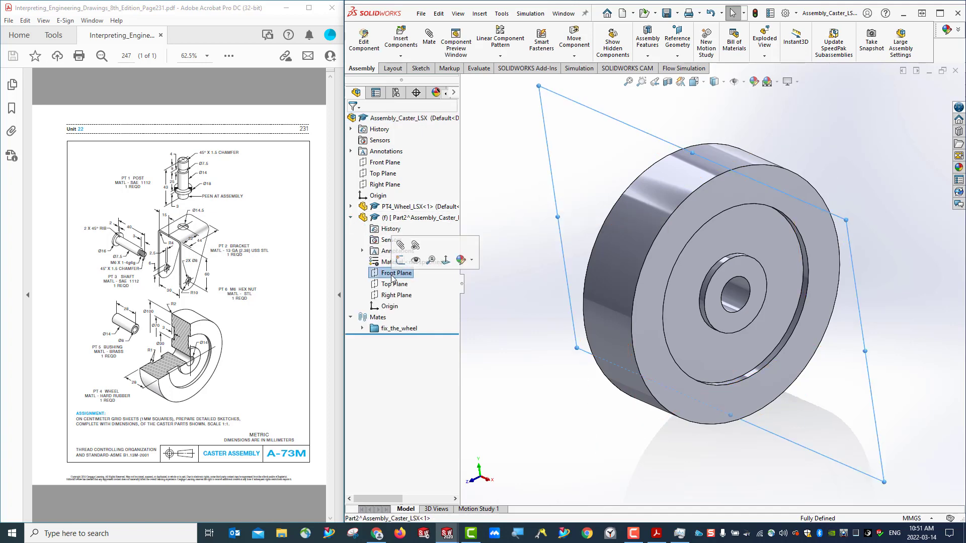
ctrl+click(387, 163)
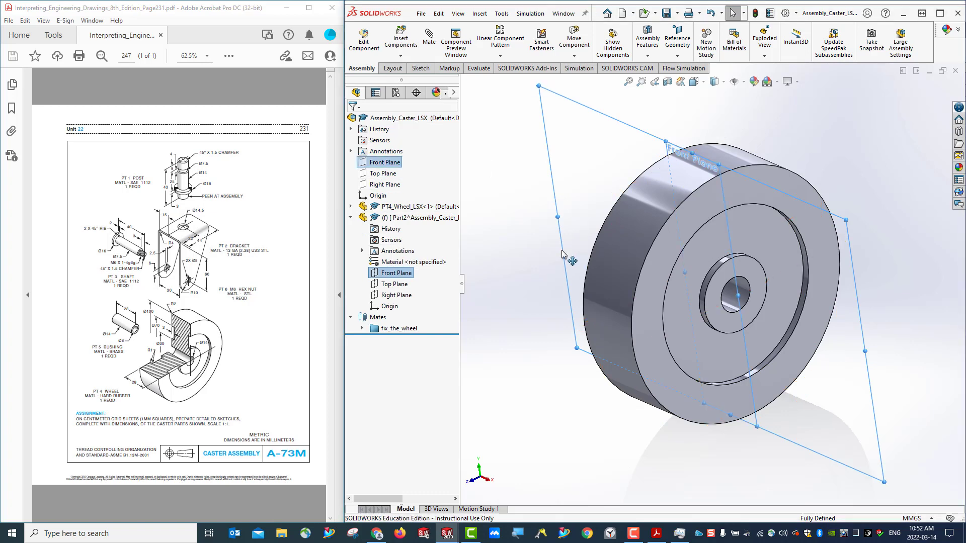
mouse_move(574, 259)
middle_down()
mouse_move(509, 243)
mouse_move(623, 243)
mouse_move(574, 246)
middle_up()
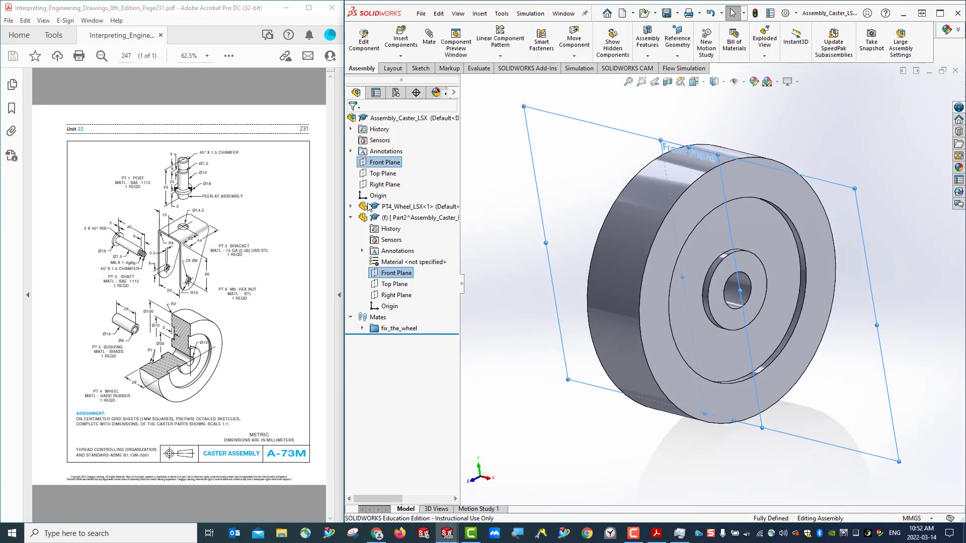
ctrl+click(383, 174)
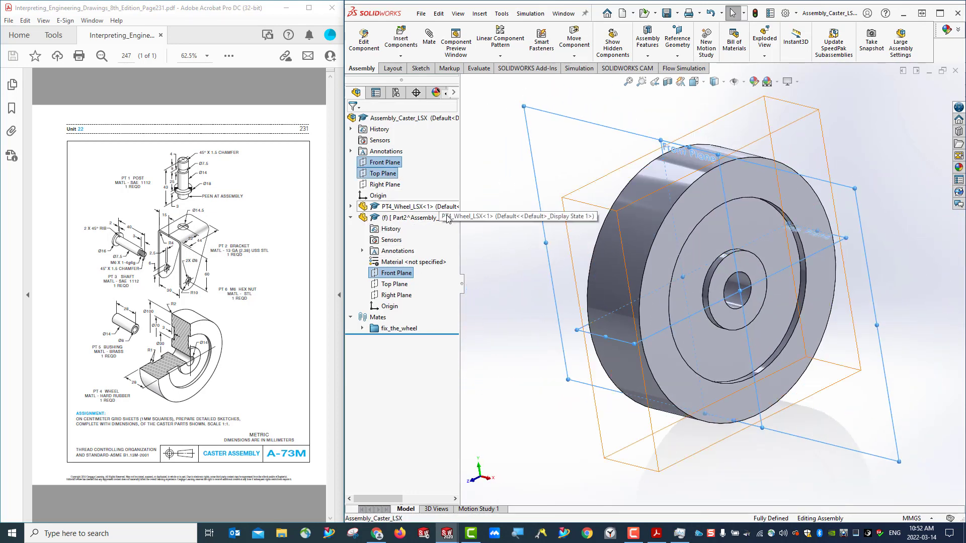
ctrl+click(398, 285)
mouse_move(832, 339)
middle_down()
mouse_move(791, 340)
mouse_move(804, 339)
mouse_move(818, 308)
mouse_move(821, 324)
middle_up()
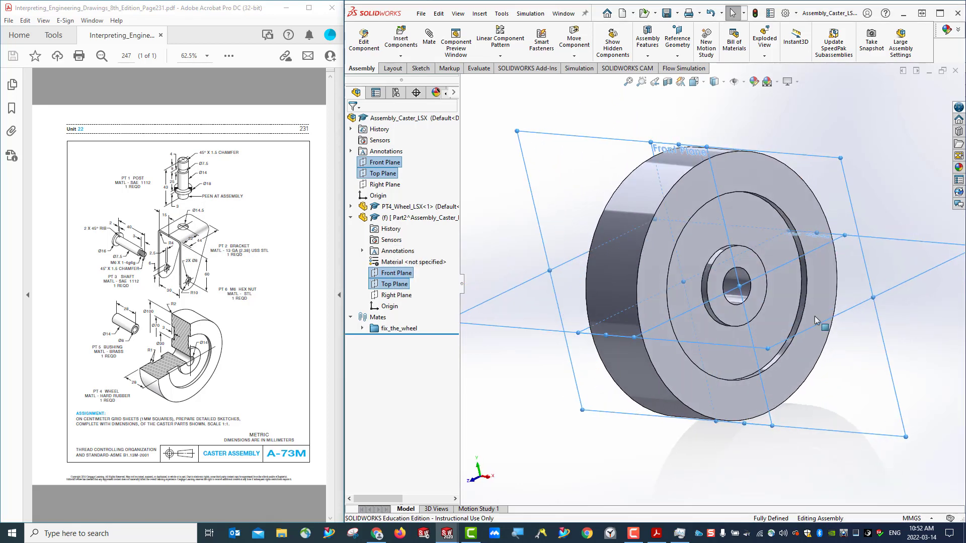
ctrl+click(387, 185)
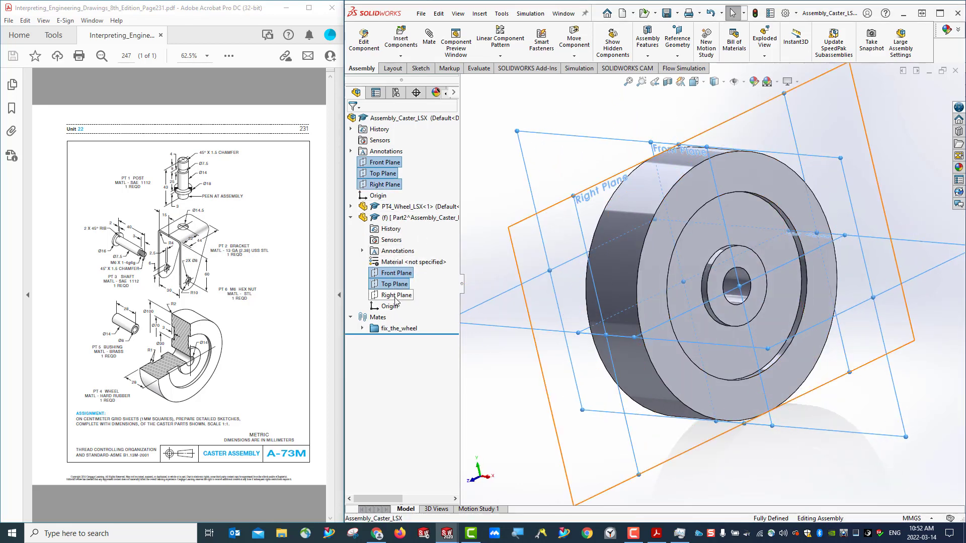
ctrl+click(397, 295)
middle_drag(802, 356, 800, 392)
middle_drag(801, 431, 806, 411)
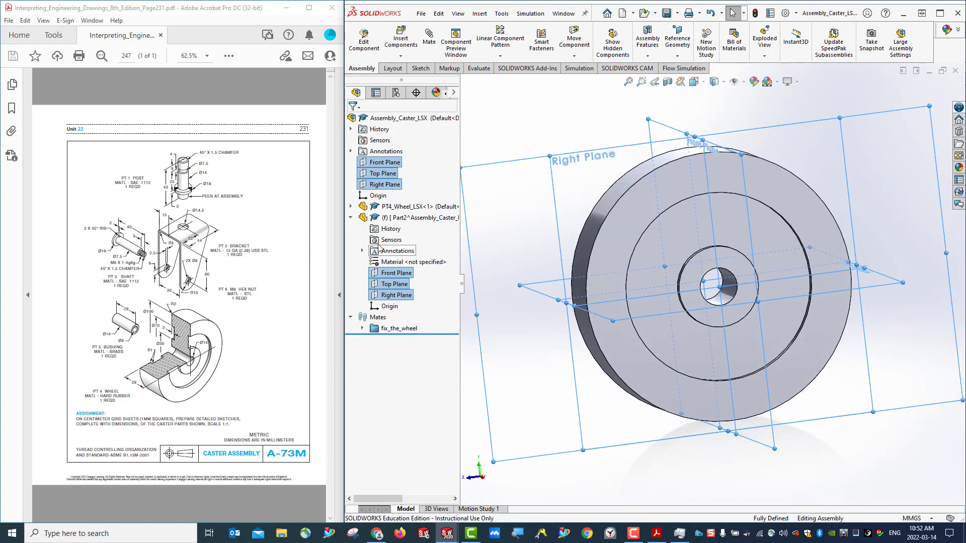
Step: Save the new part to an external file named PT5_Bushing_LSX in the CasterAssembly_A-73M folder, and save the assembly
click(393, 220)
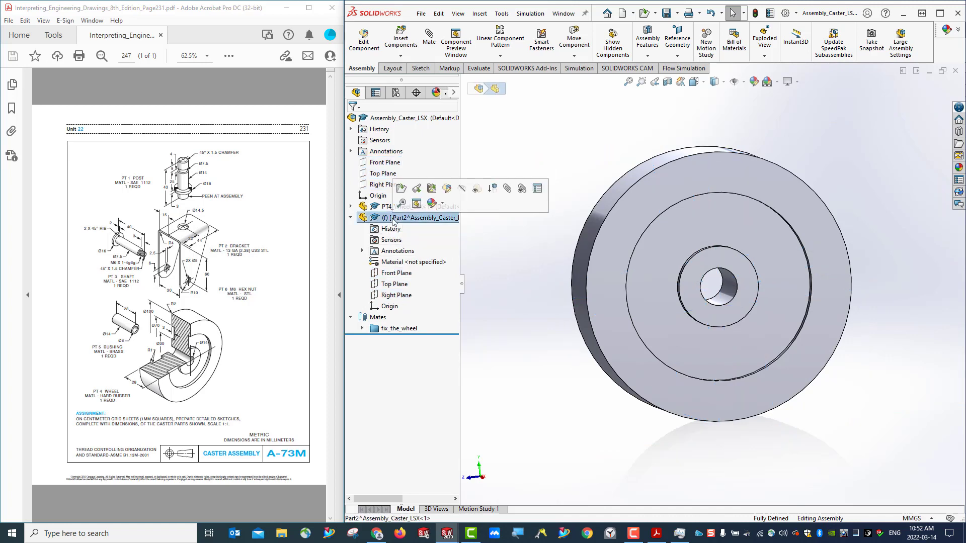
right_click(393, 220)
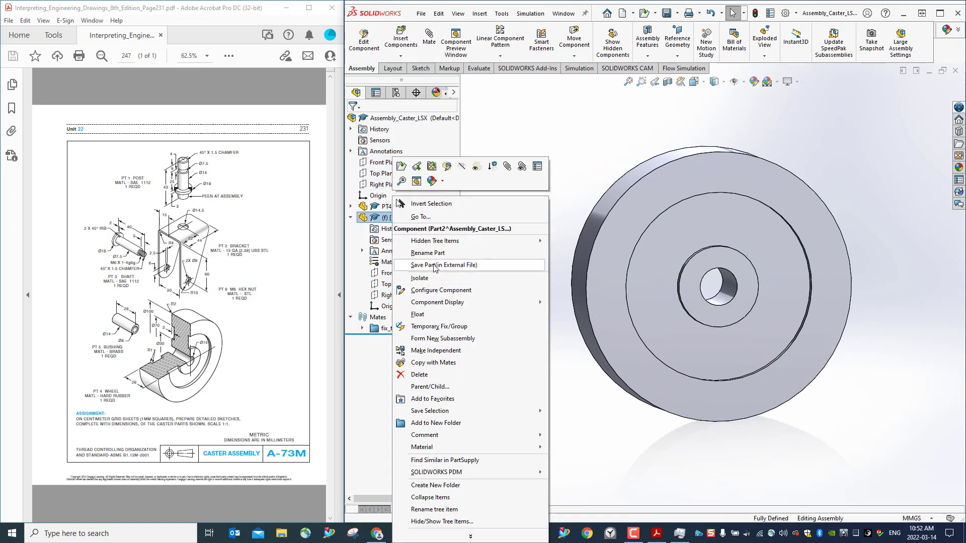
click(459, 271)
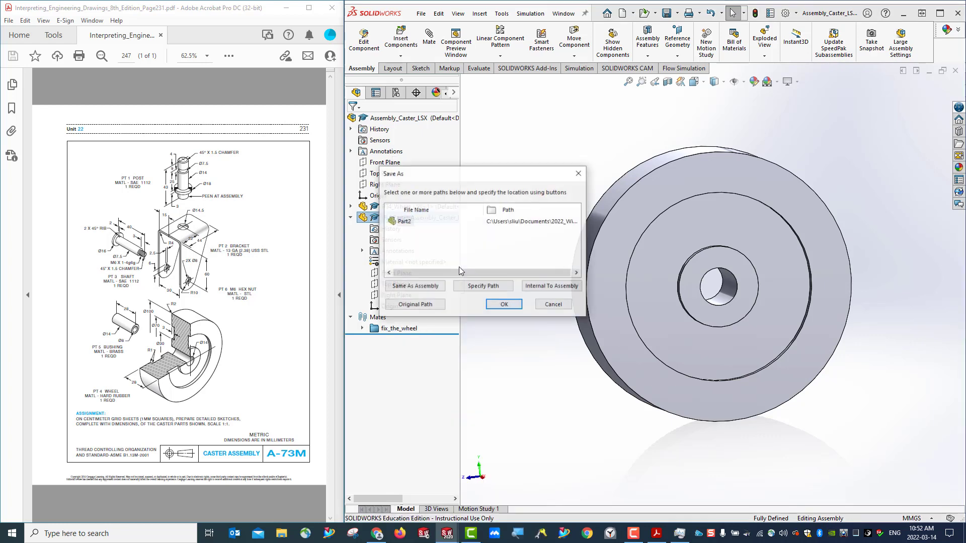
click(406, 222)
click(483, 286)
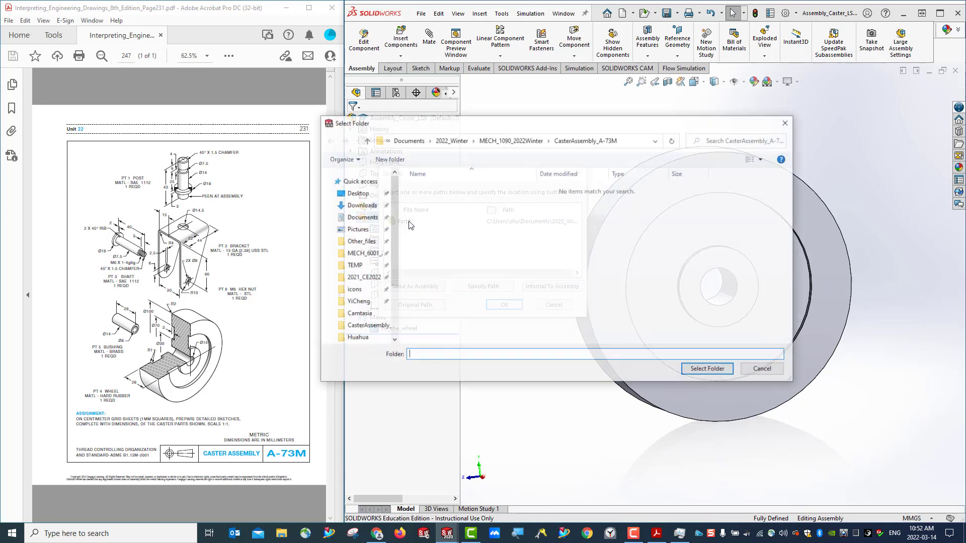
click(708, 370)
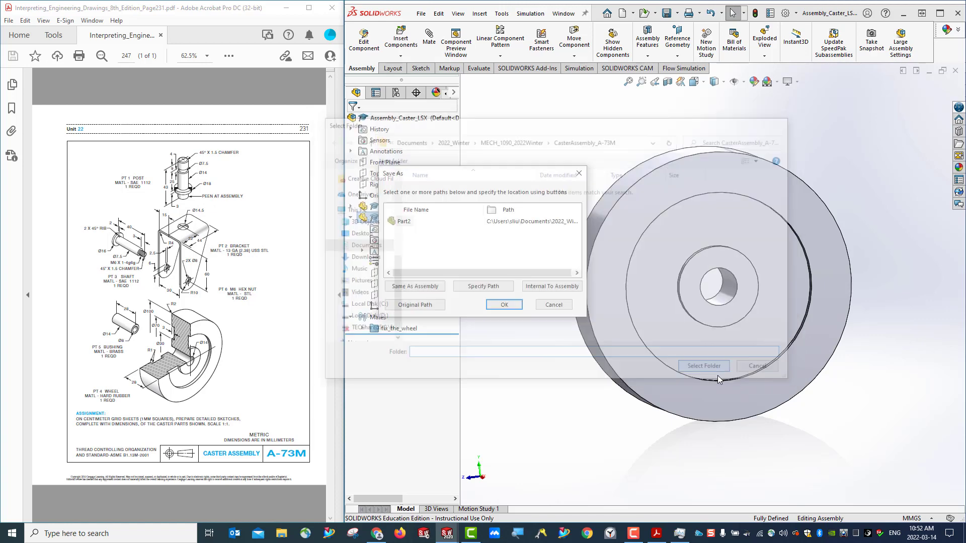
click(403, 223)
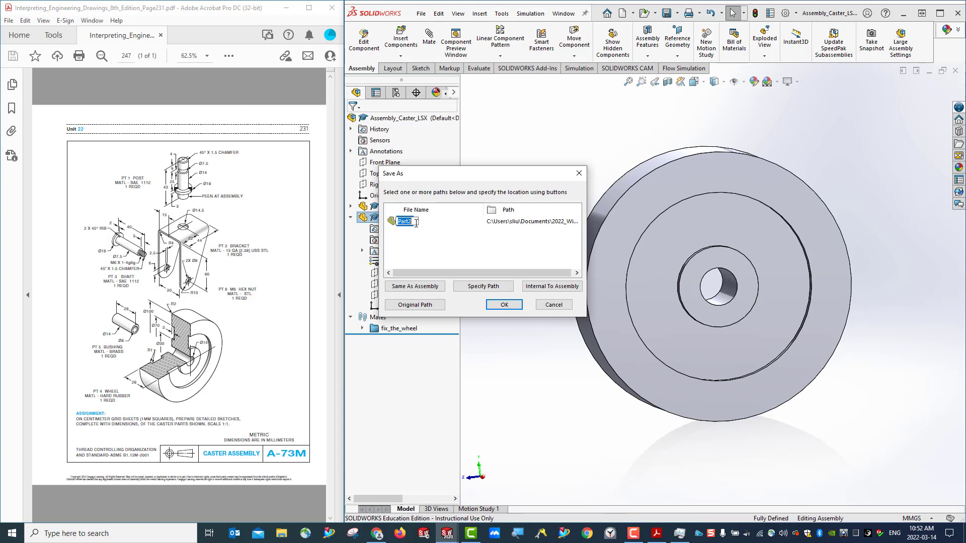
text(P)
text(_LSX)
click(508, 303)
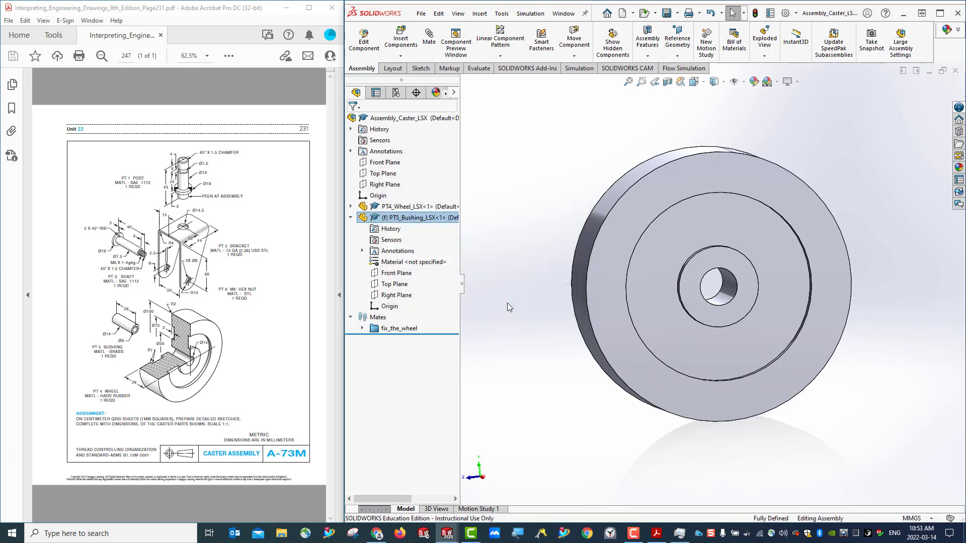
click(666, 14)
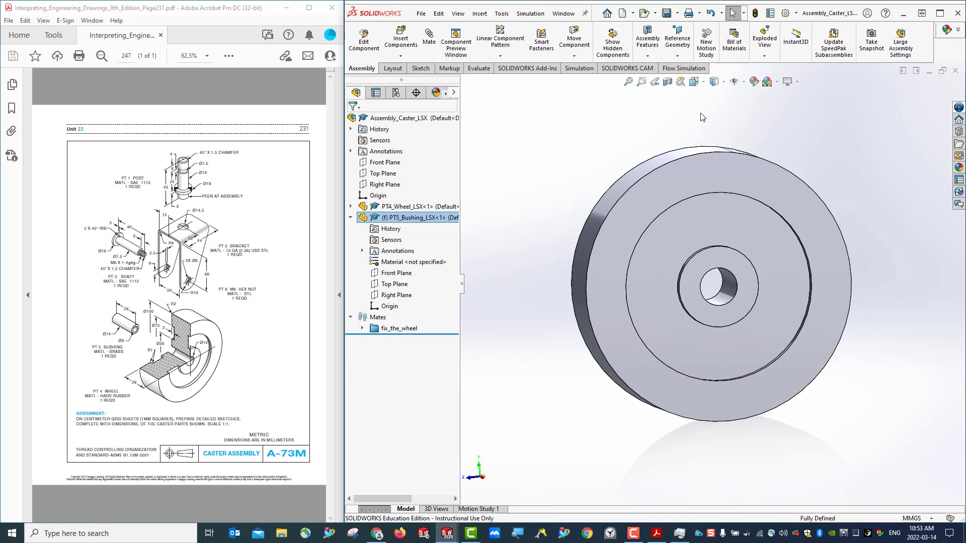
Step: Open the wheel's Revolve1 profile sketch within the assembly to examine it, and exit the sketch
middle_drag(629, 164, 715, 224)
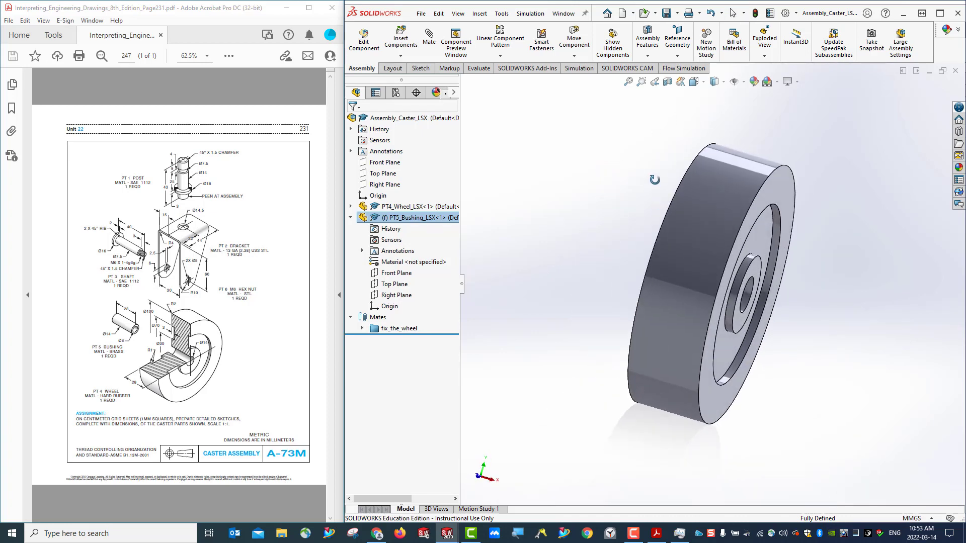
click(351, 206)
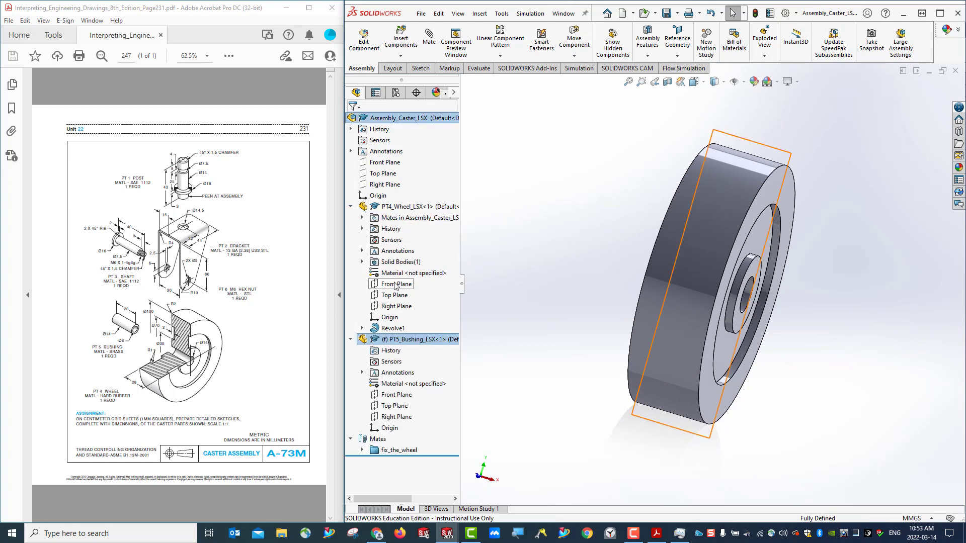
click(362, 328)
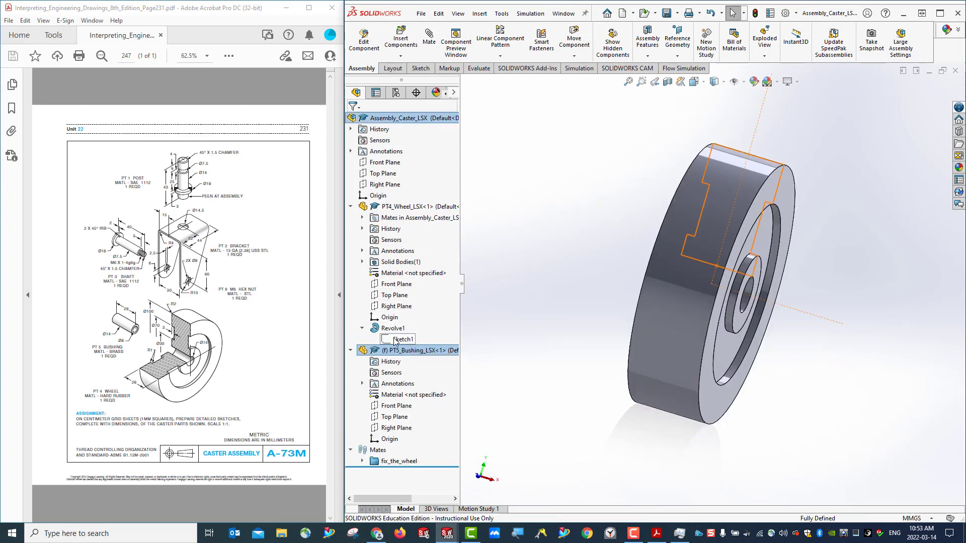
right_click(393, 340)
click(403, 309)
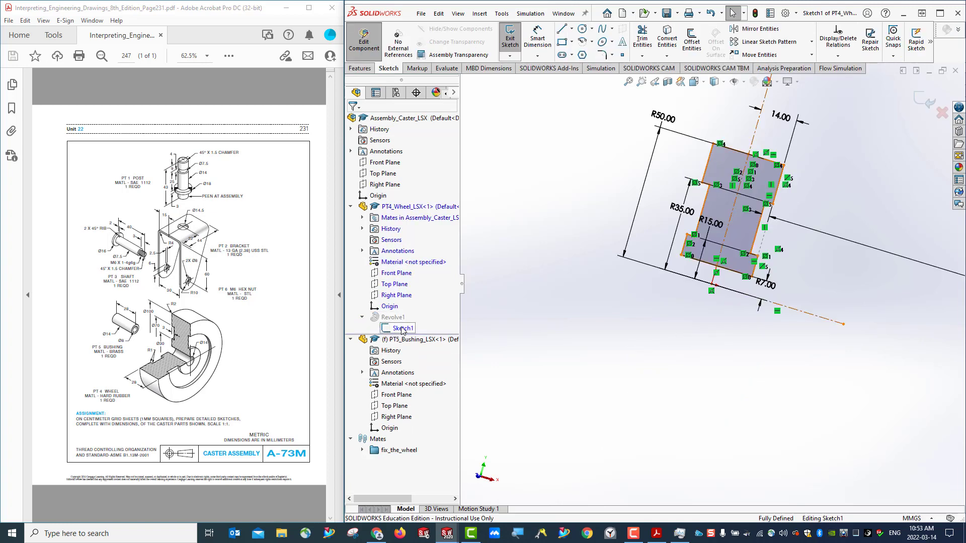
click(351, 207)
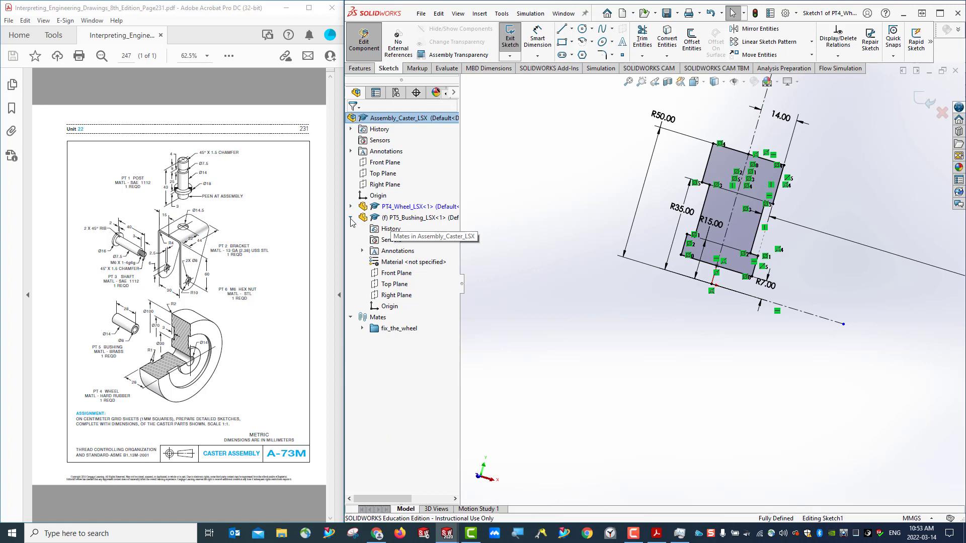
click(351, 207)
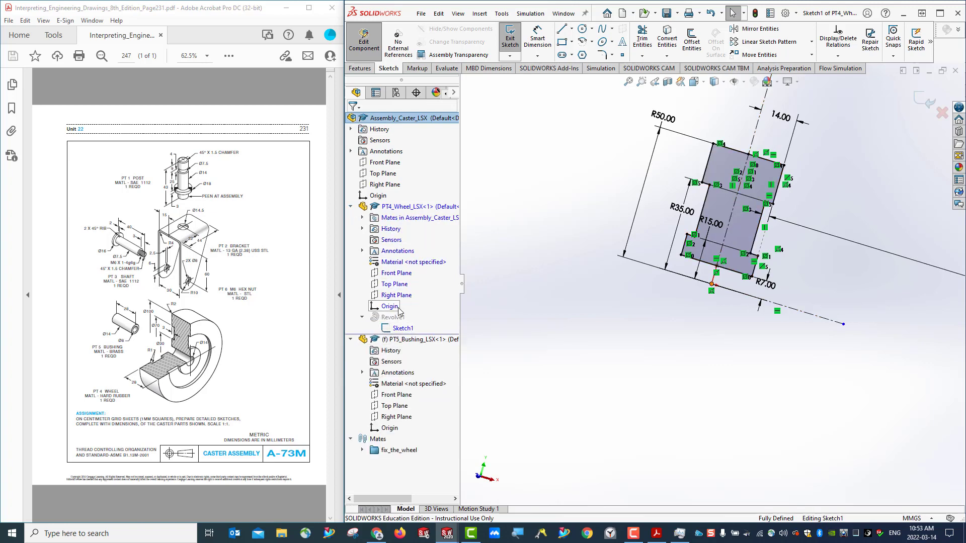
click(509, 37)
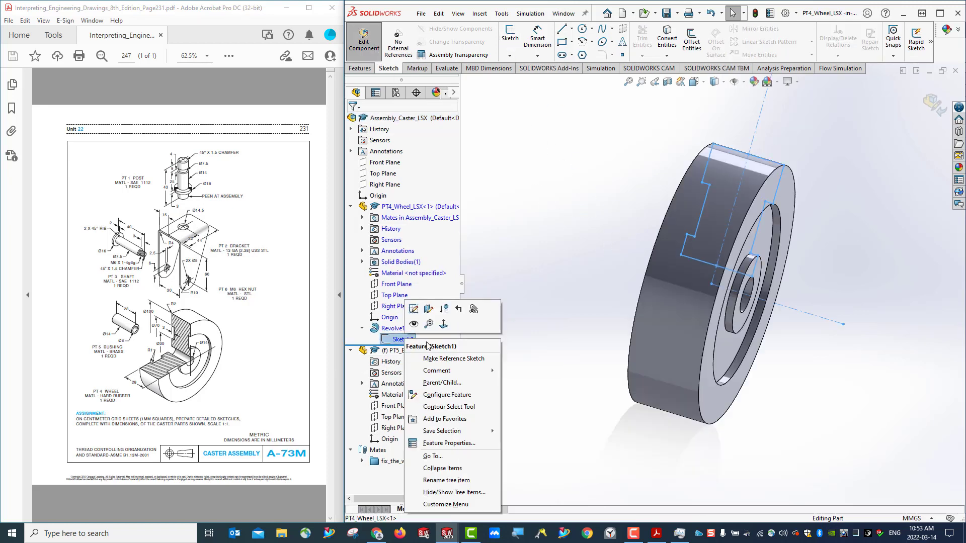
Step: Show the wheel's Sketch1 in the model and return to editing the assembly
right_click(404, 340)
click(483, 330)
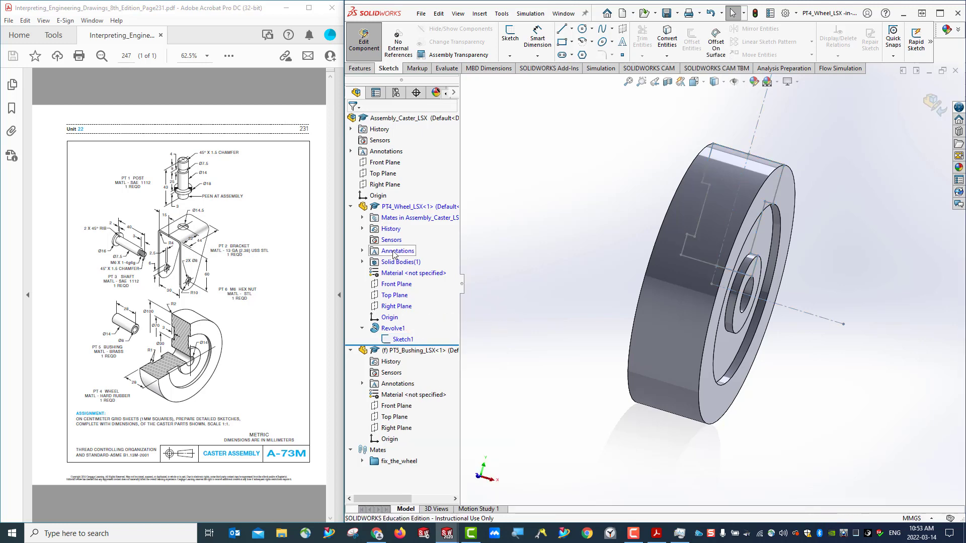
click(350, 206)
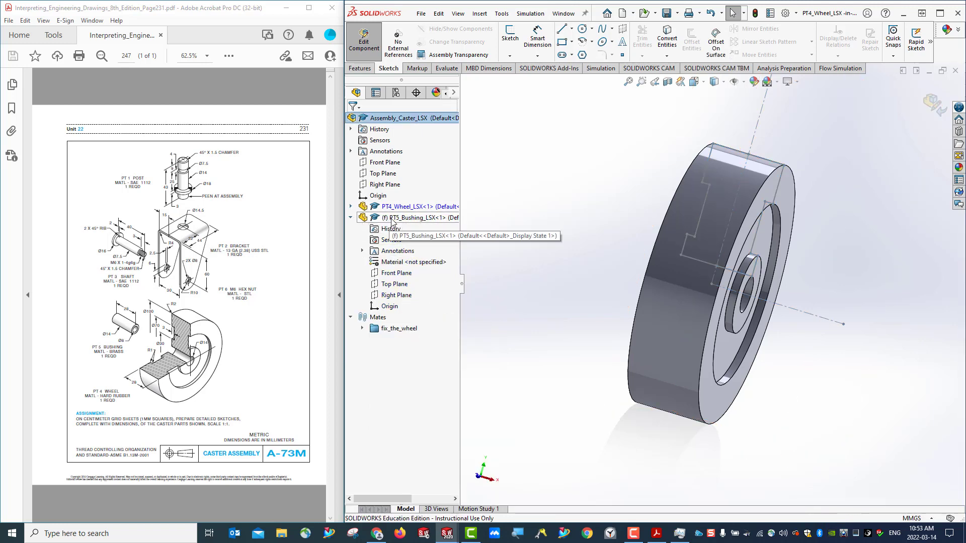
click(418, 218)
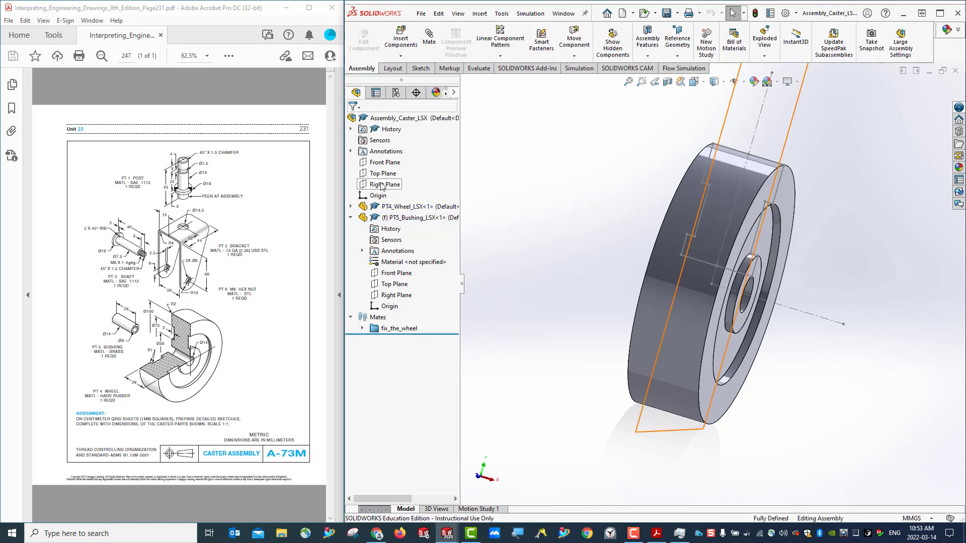
Step: Start editing the PT5_Bushing_LSX part in the assembly context, viewed from the front, with the wheel's features listed
click(386, 218)
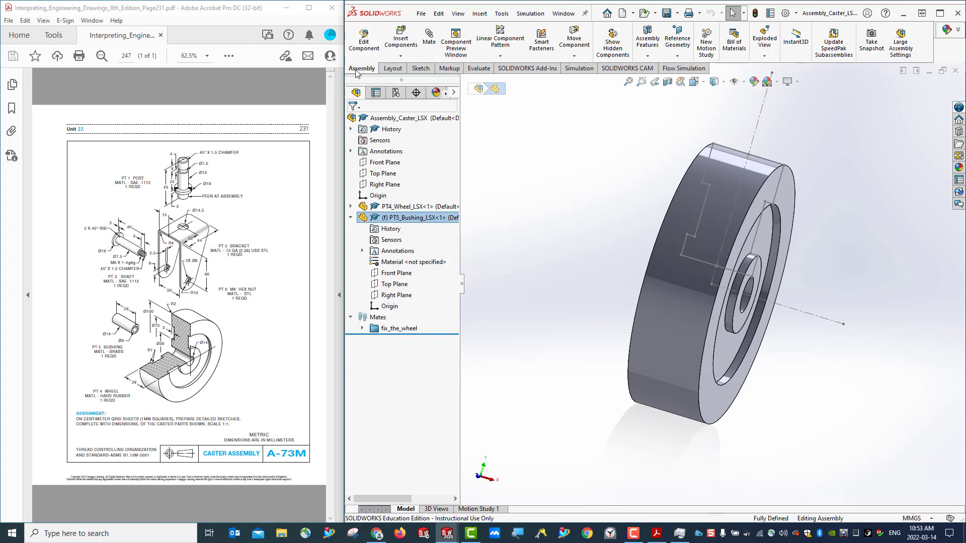
click(363, 41)
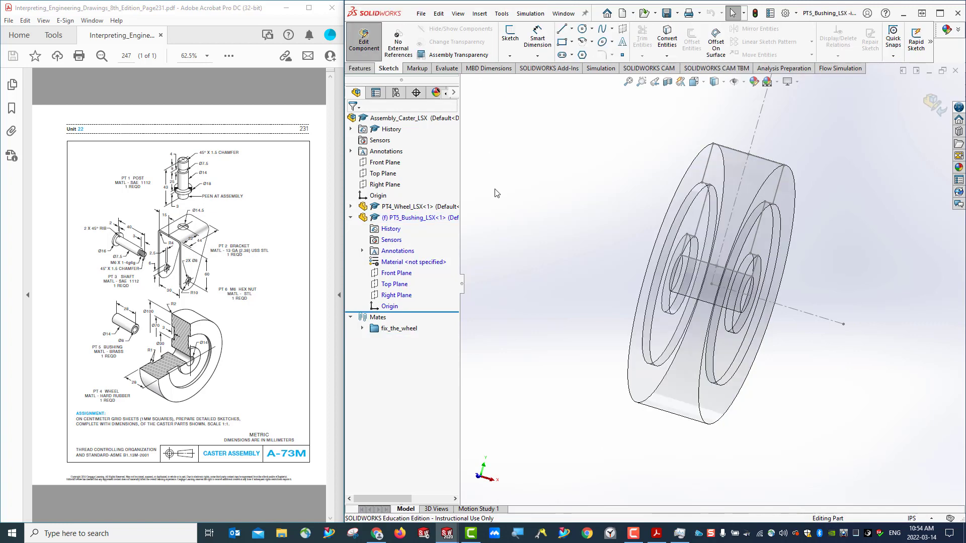
middle_drag(547, 319, 563, 351)
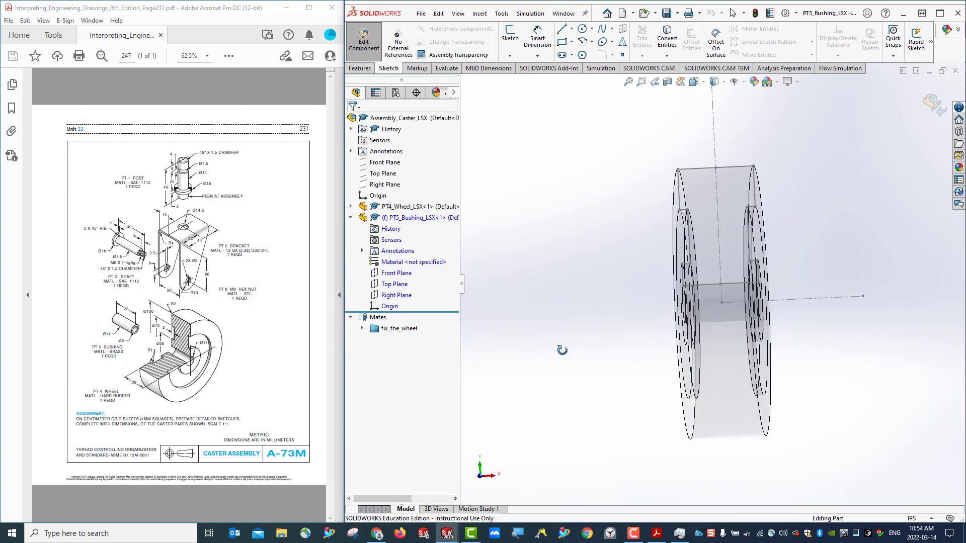
click(703, 82)
click(708, 129)
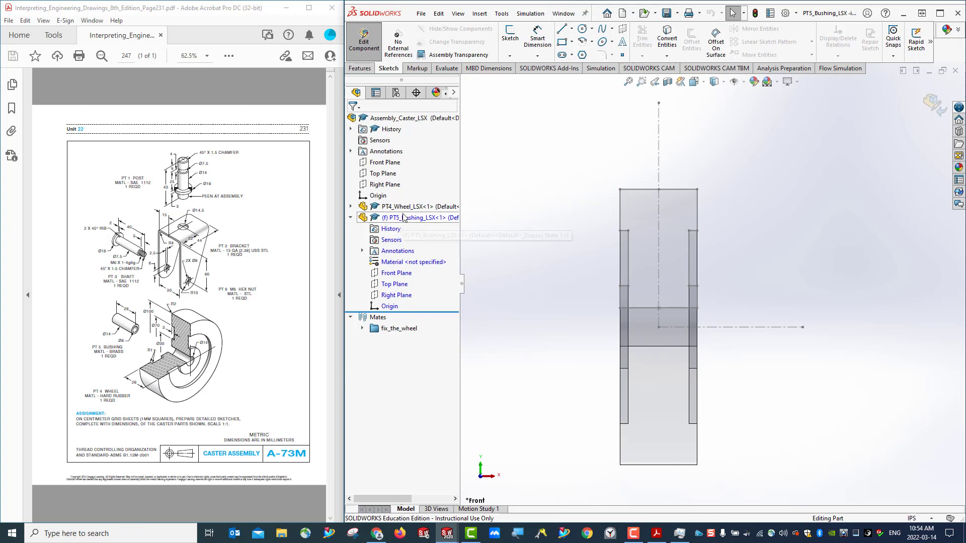
click(351, 207)
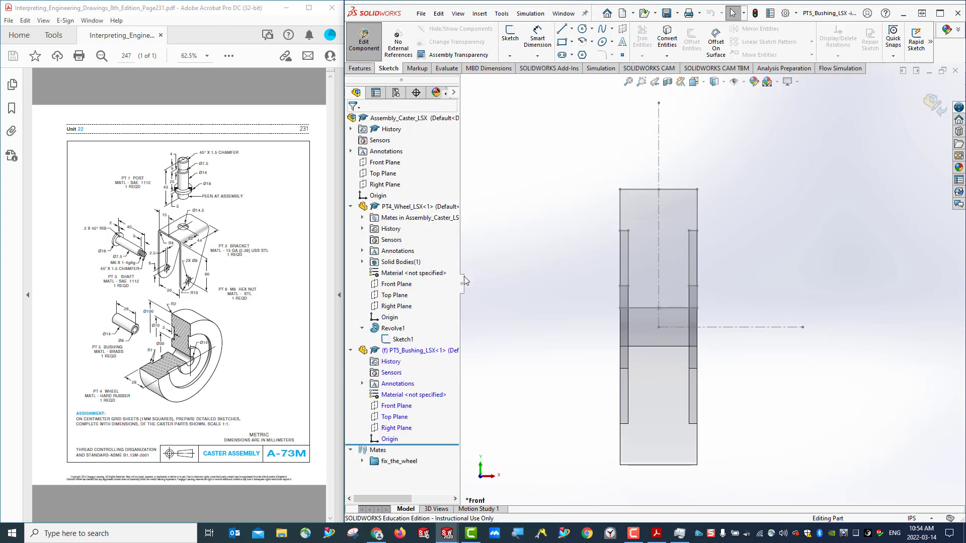
Step: Hide the wheel's Revolve1 feature so that only its profile sketch is displayed
right_click(398, 332)
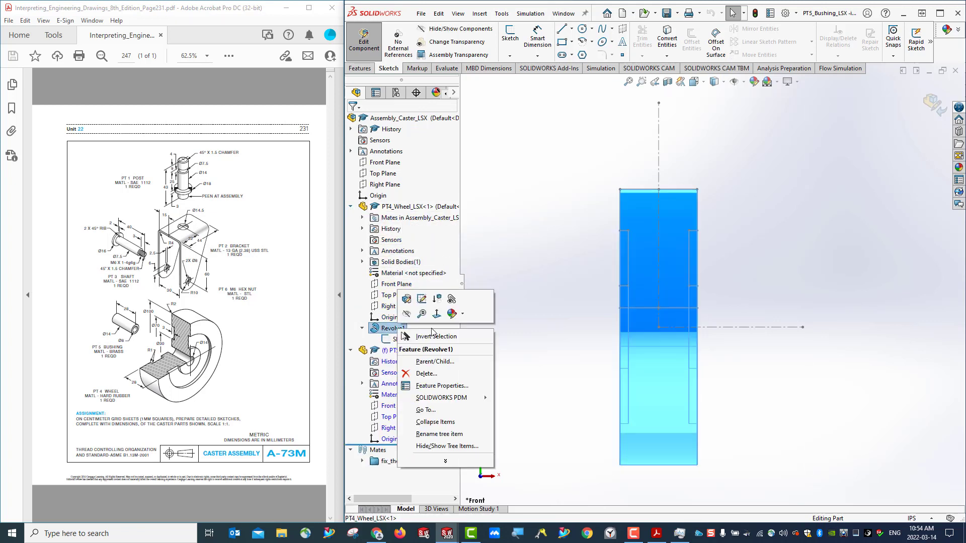
click(407, 315)
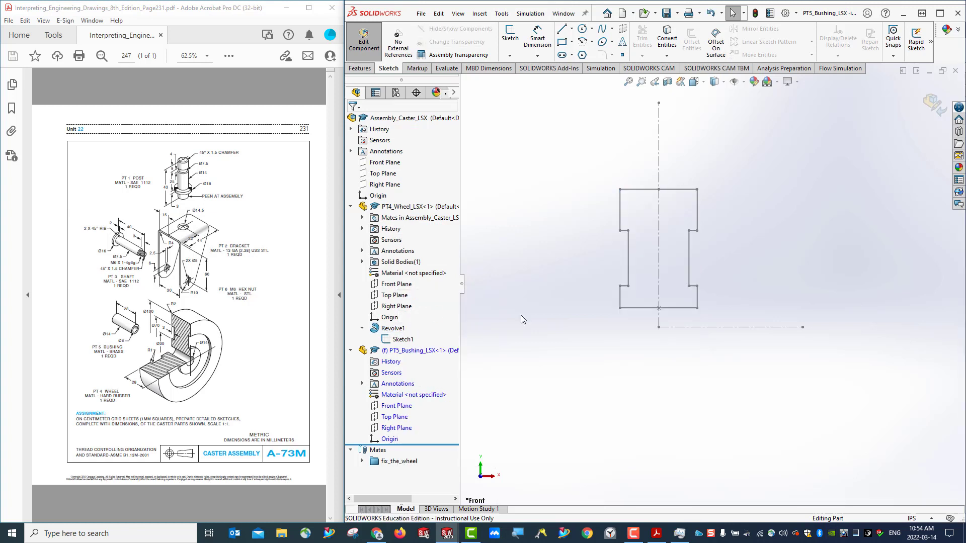
scroll(735, 342, down, 1)
scroll(686, 340, up, 2)
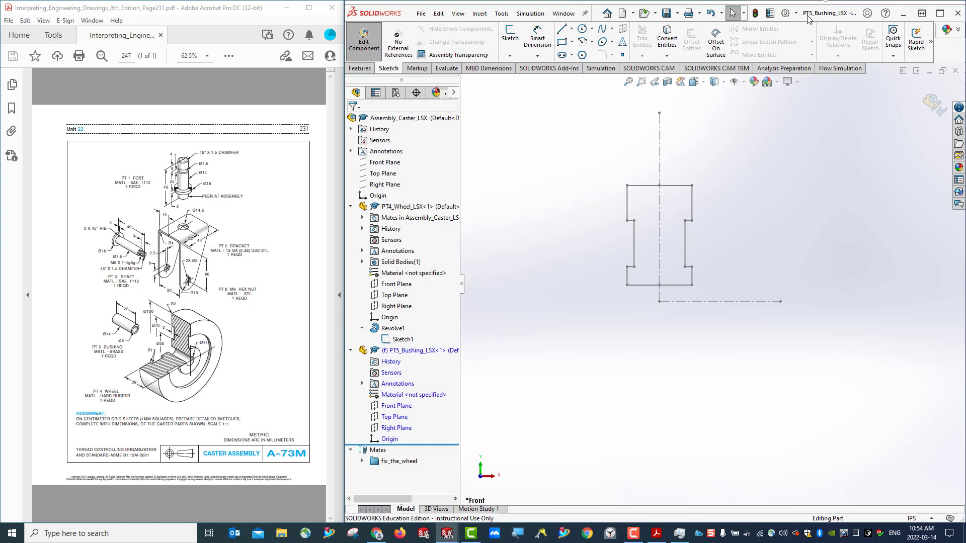
click(940, 13)
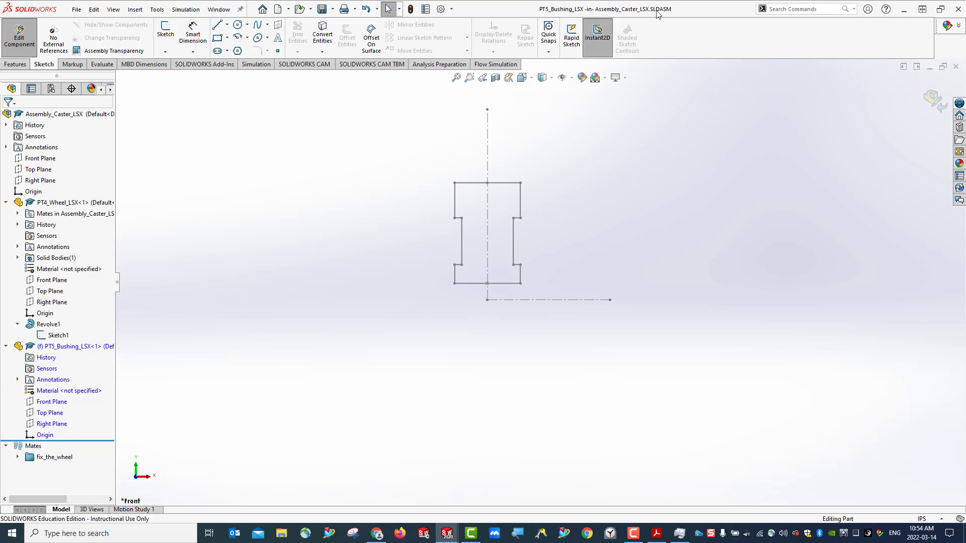
drag(693, 11, 626, 26)
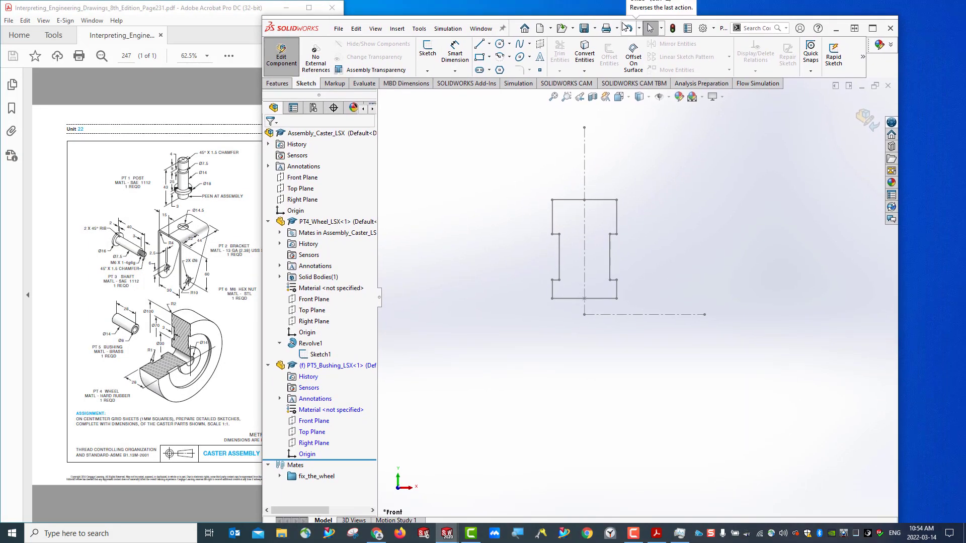
key(super+Right)
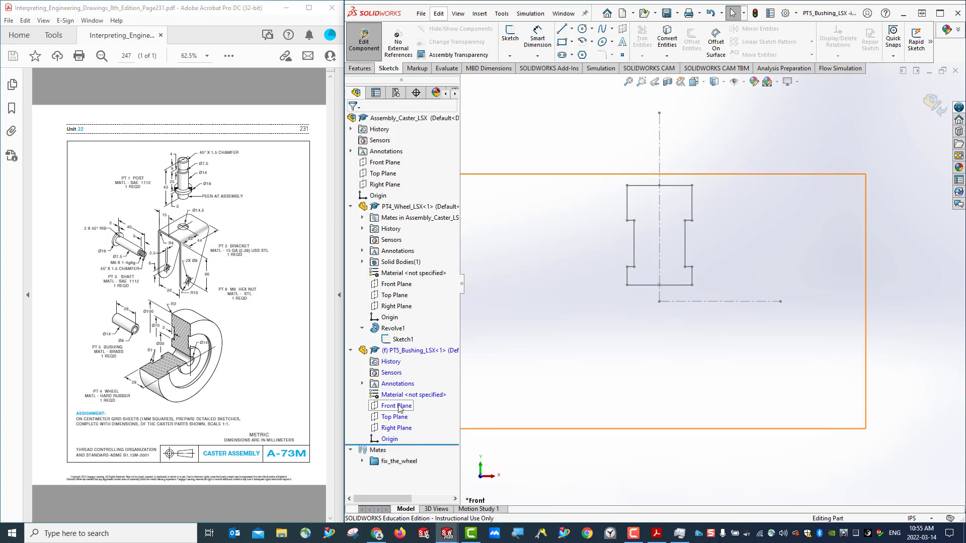
Step: Start a sketch on the bushing's Front Plane and draw a horizontal centerline about 35 mm long from the origin along the wheel's axis
right_click(398, 406)
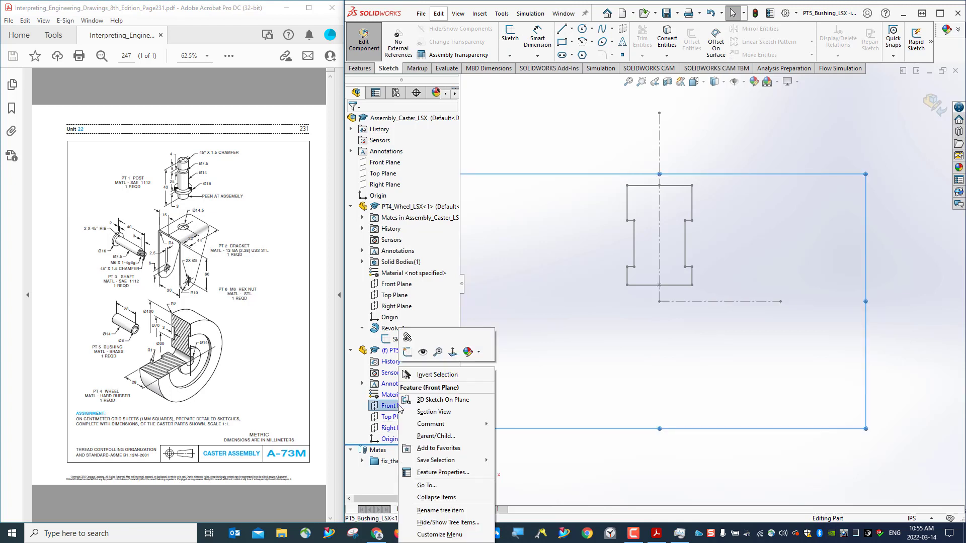
click(408, 352)
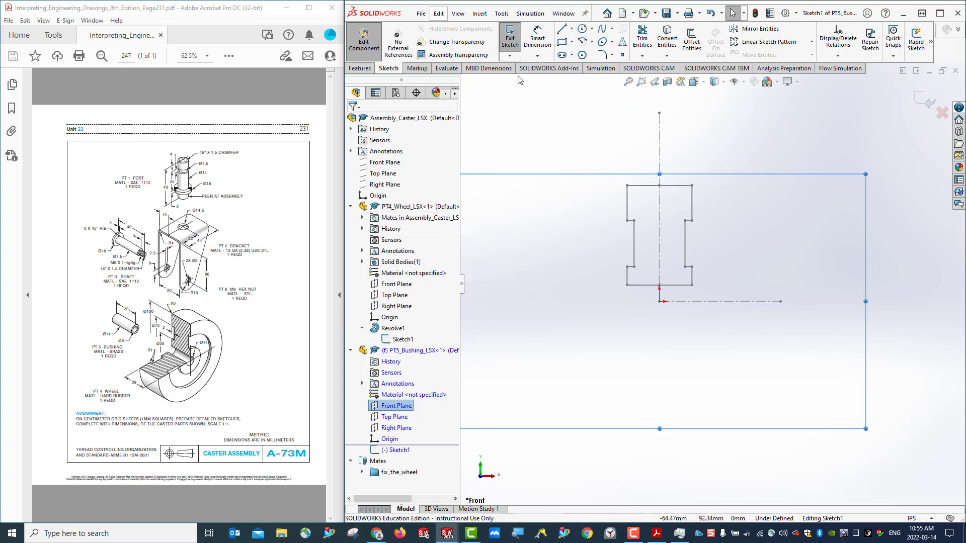
click(572, 29)
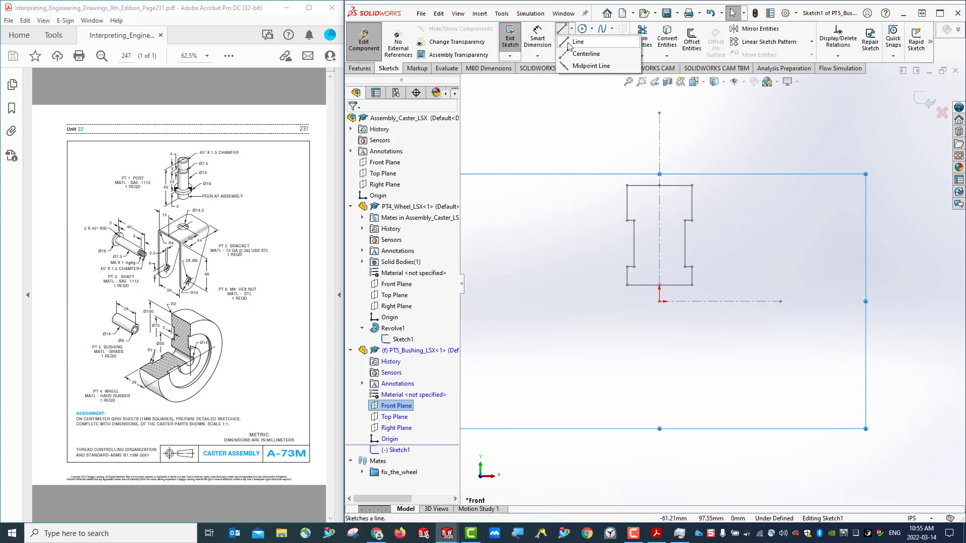
click(572, 55)
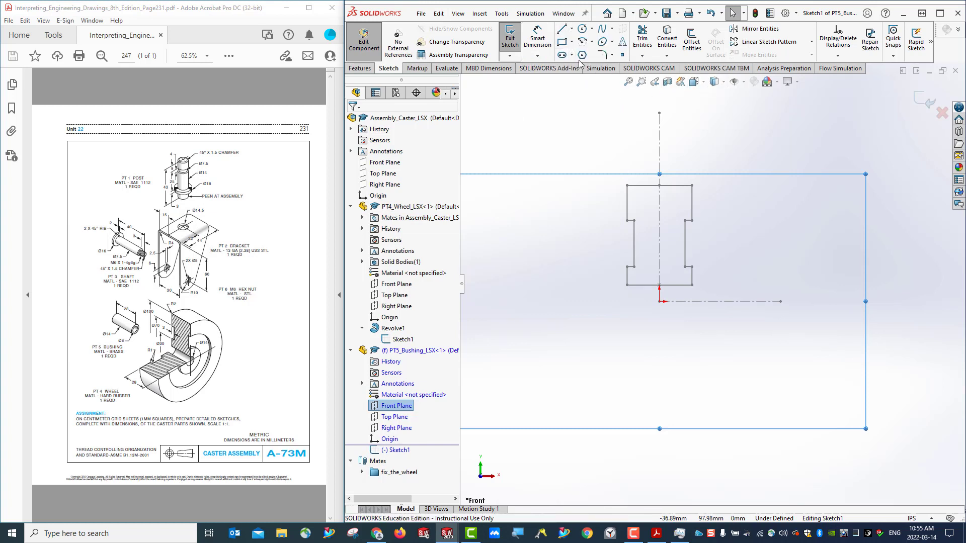
click(572, 30)
click(580, 54)
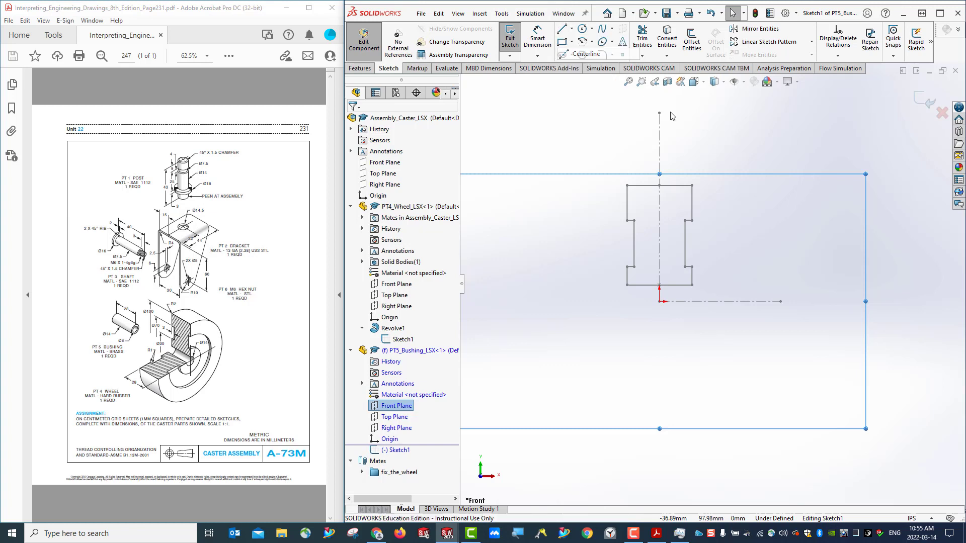
click(660, 301)
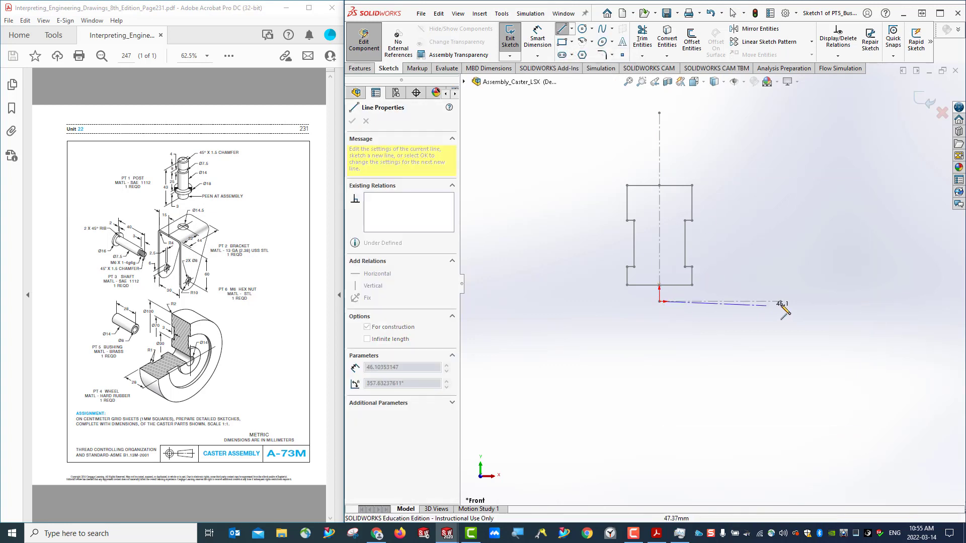
click(739, 301)
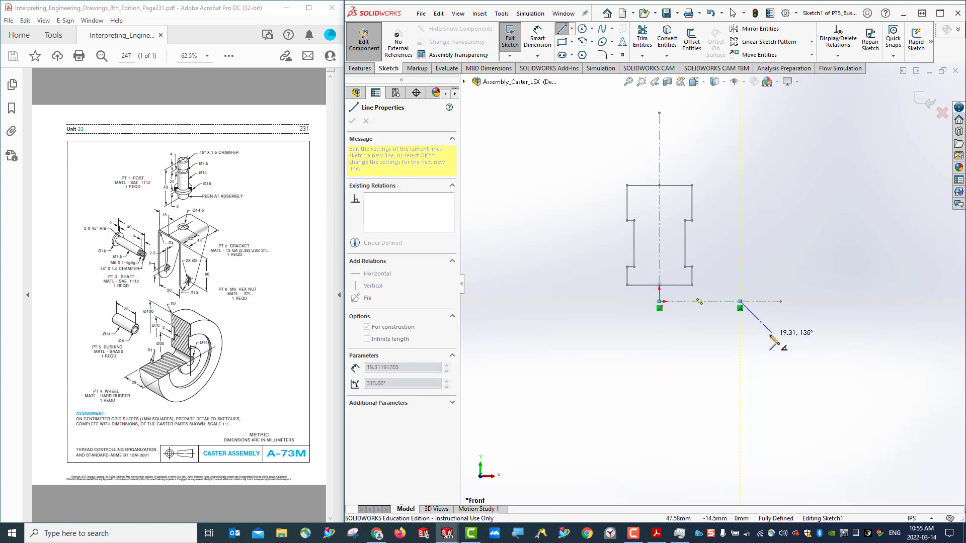
key(Escape)
Step: Draw a vertical centerline about 37 mm long upward from the origin along the wheel sketch's centerline
click(571, 29)
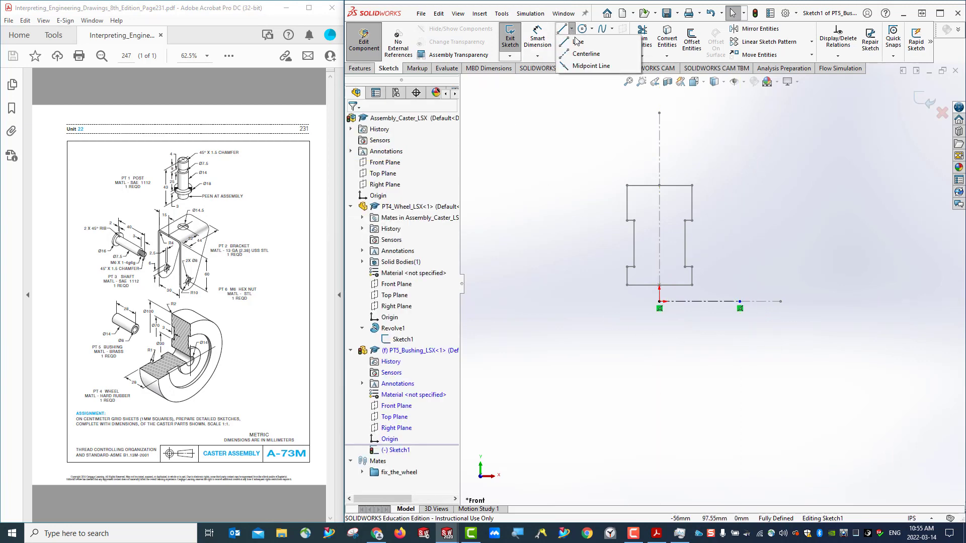
click(584, 51)
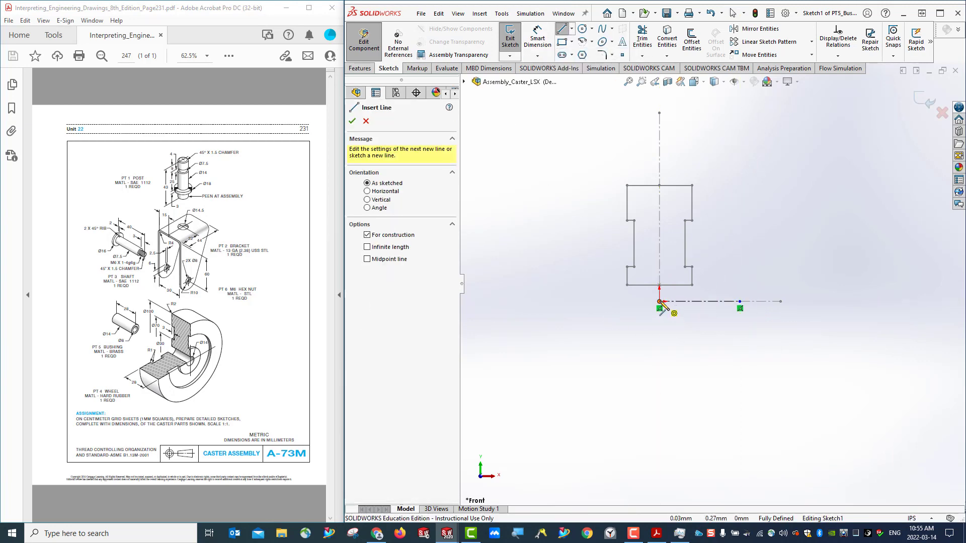
click(659, 285)
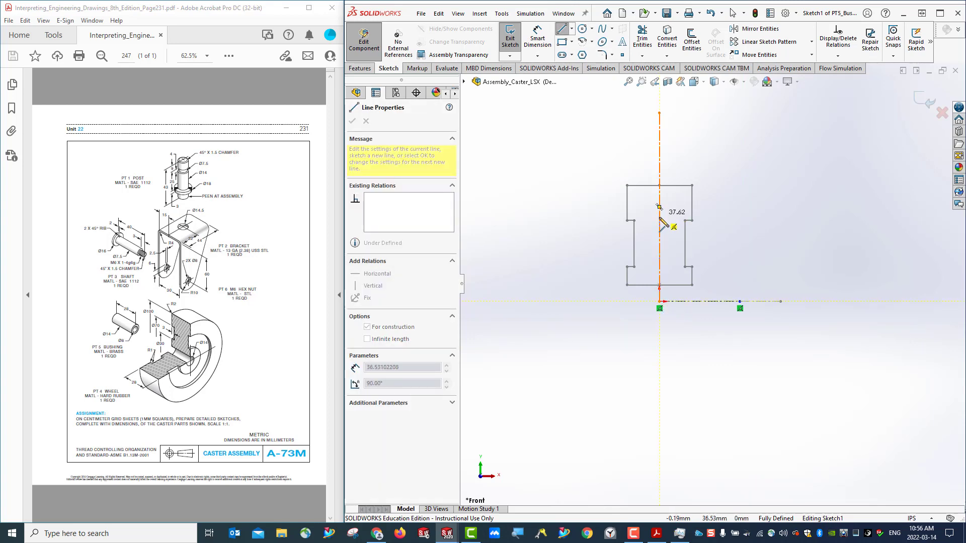
click(659, 219)
key(Escape)
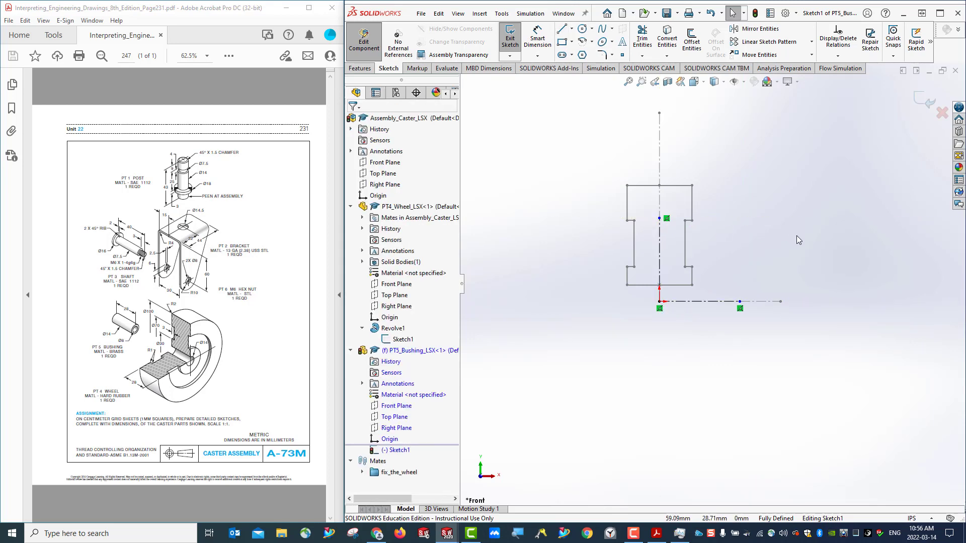
Step: Sketch a 3 Point Corner Rectangle about 4.3 mm high below the wheel profile, spanning its two lower corners
click(571, 29)
click(571, 42)
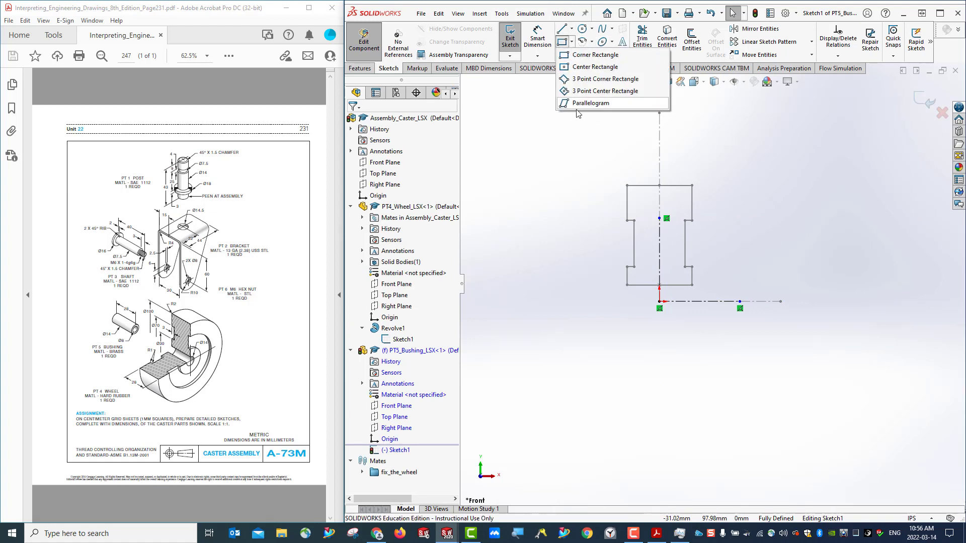
click(574, 81)
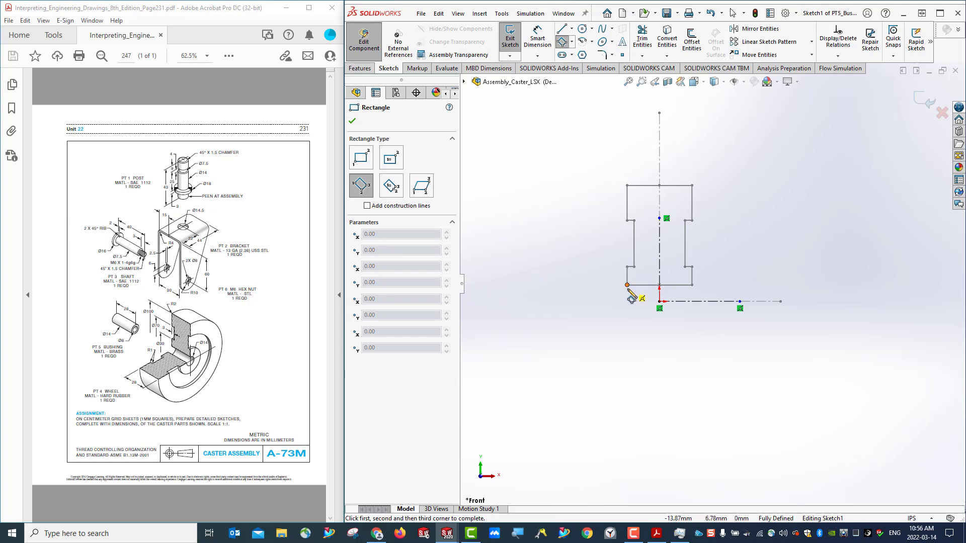
click(627, 285)
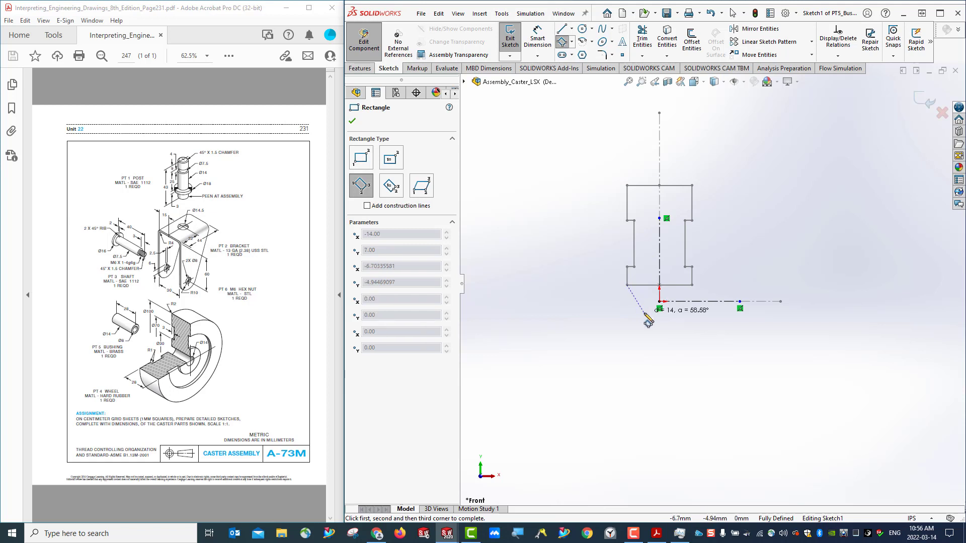
click(692, 285)
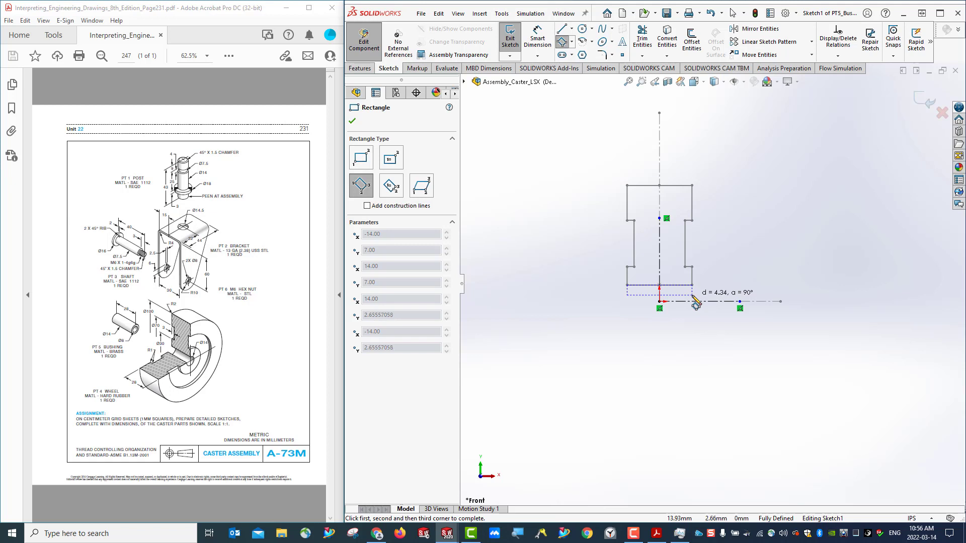
click(693, 296)
scroll(693, 325, down, 6)
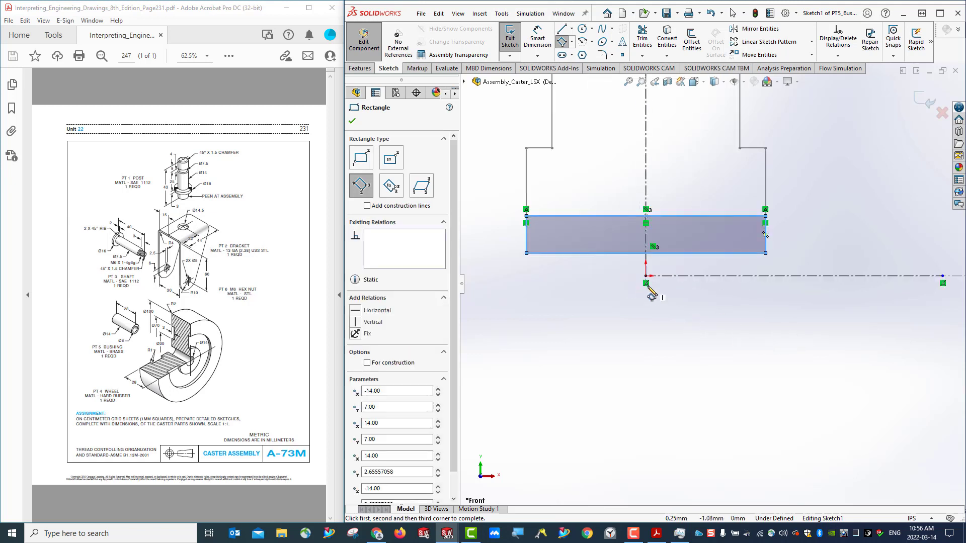
key(Escape)
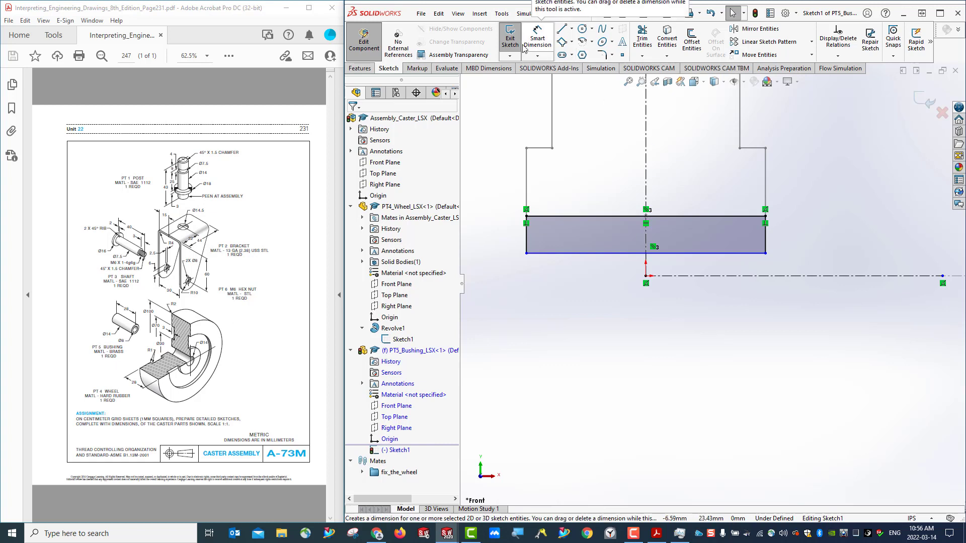
Step: Dimension the distance from the rectangle's lower edge to the horizontal centerline as 8/2 mm
click(538, 45)
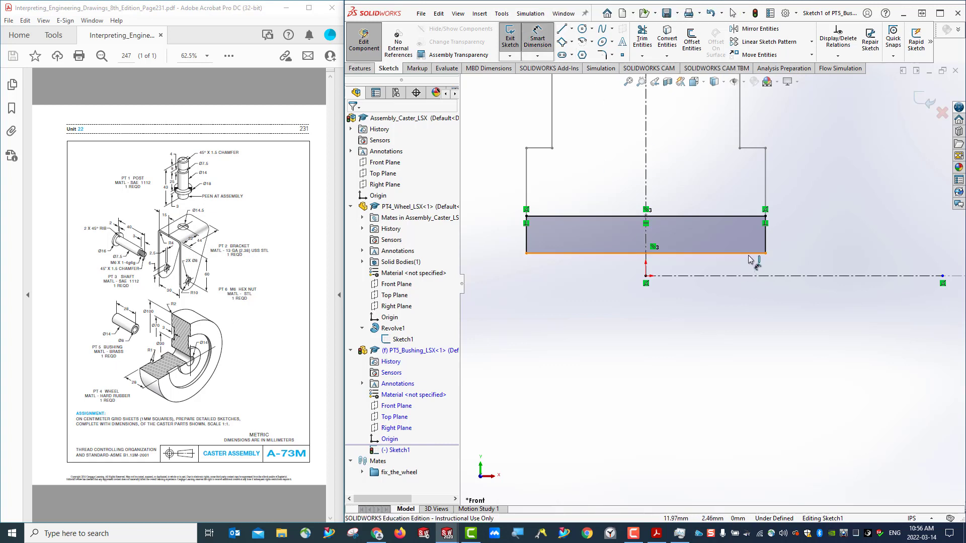
click(752, 254)
click(785, 276)
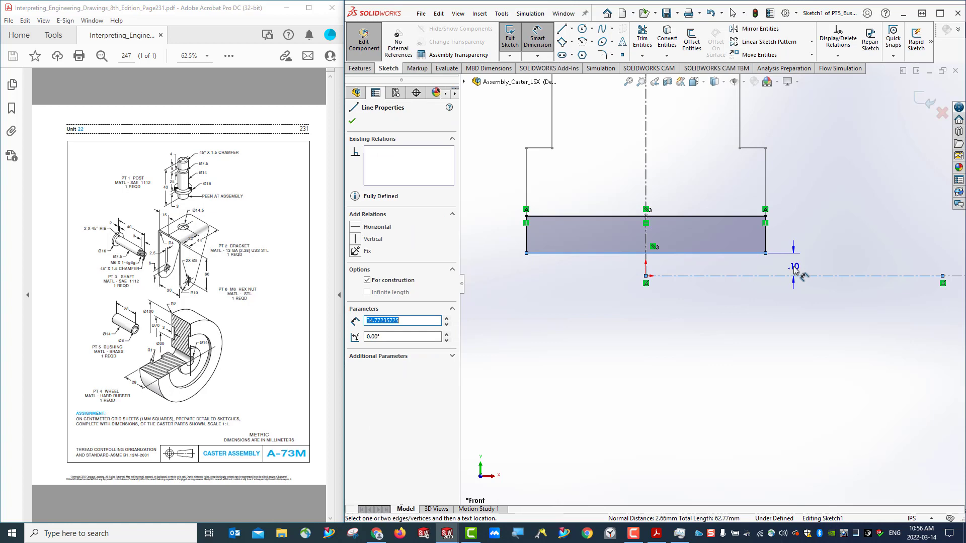
click(836, 273)
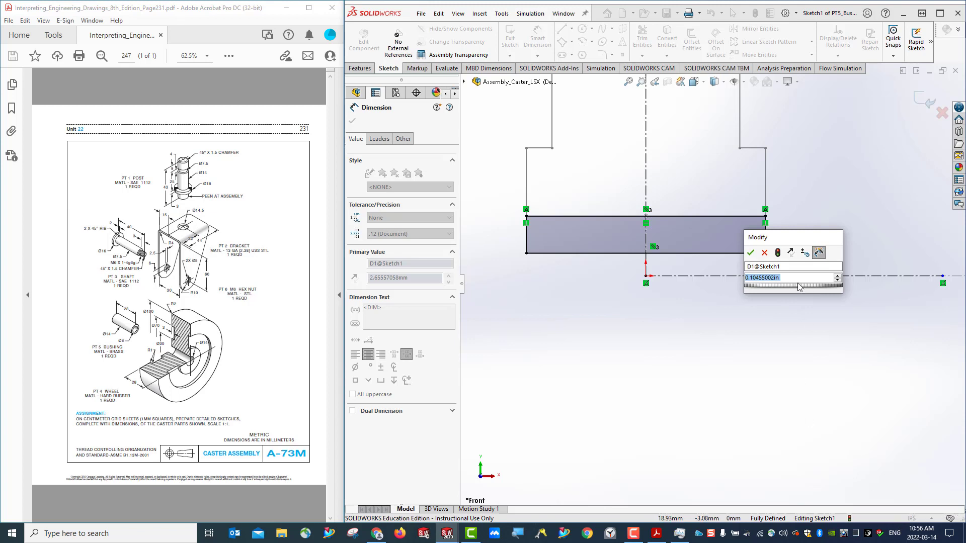
text(8/2)
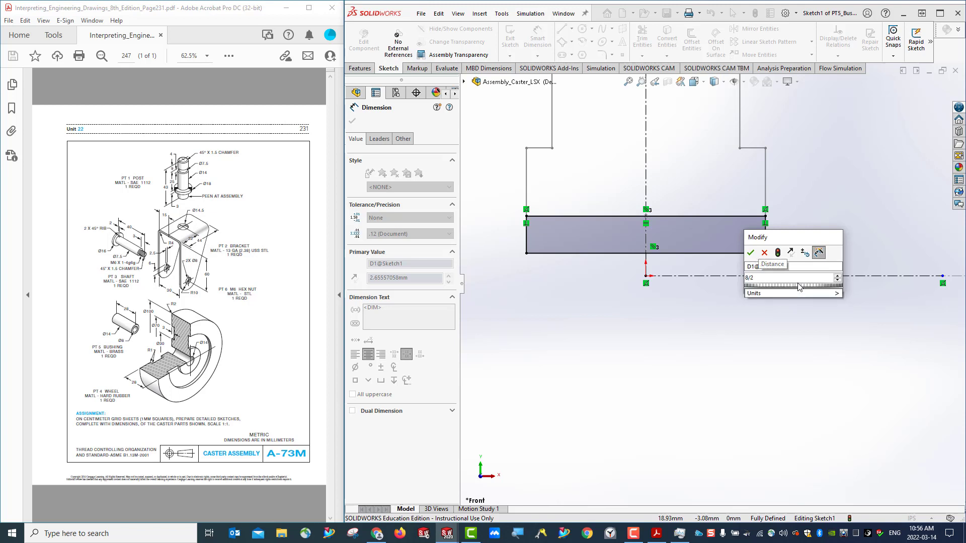
text(mm)
key(Return)
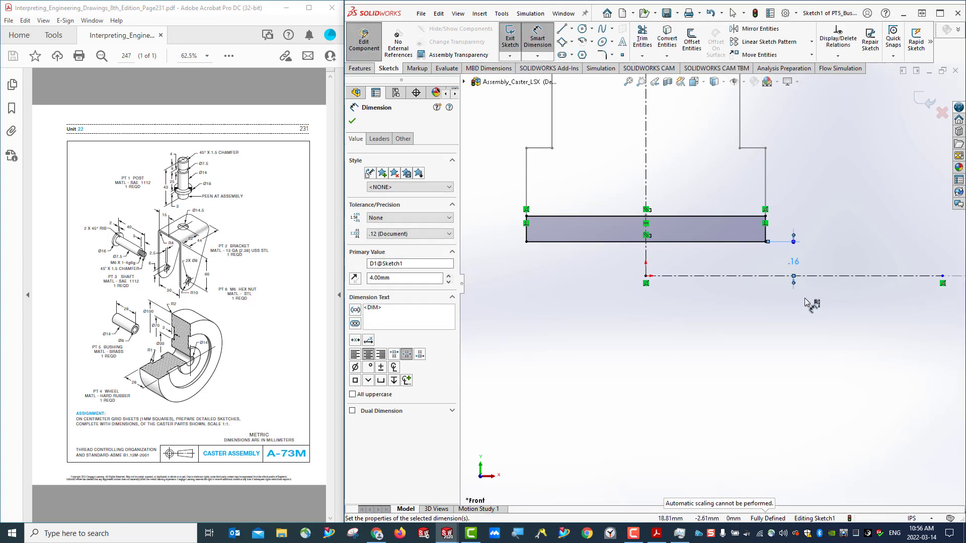
key(Escape)
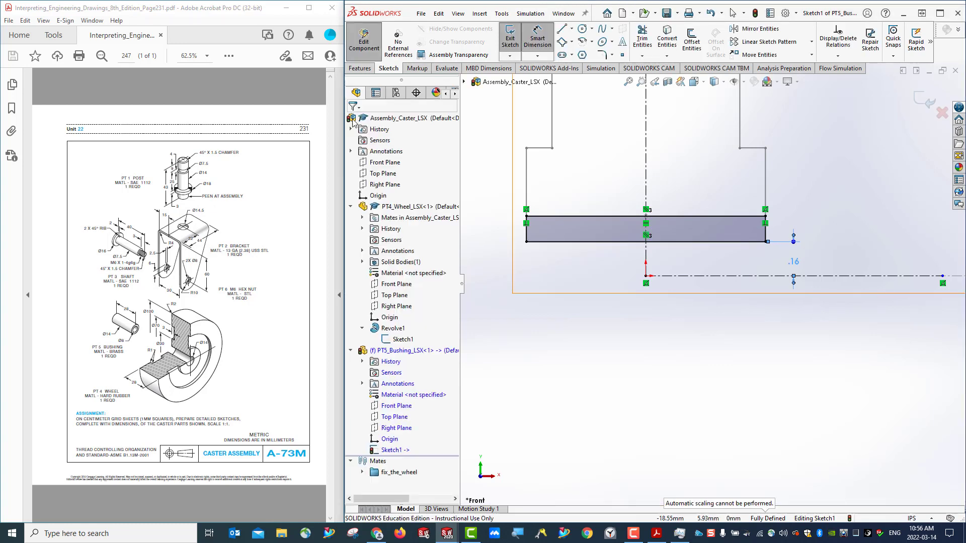
Step: Exit the bushing sketch and set the part's unit system to MMGS (millimeter, gram, second)
click(511, 45)
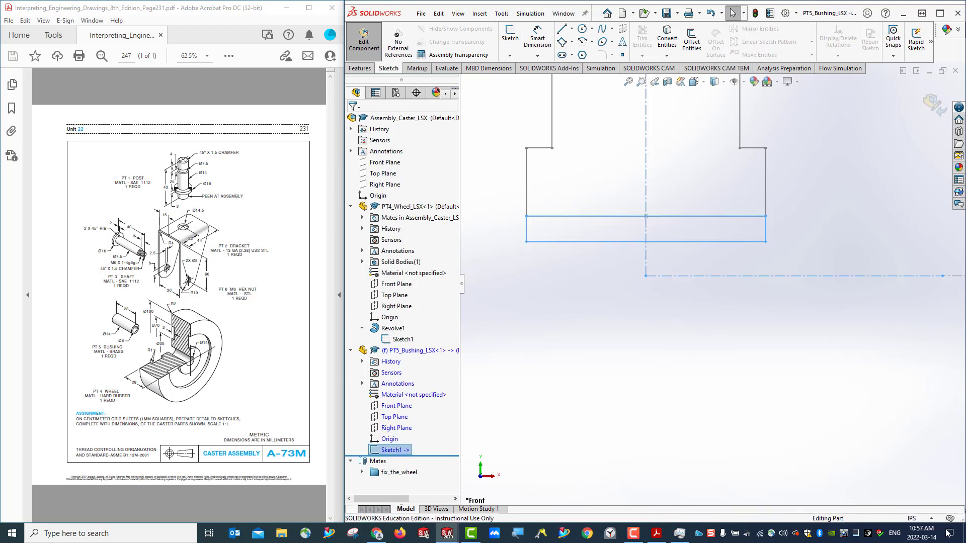
click(914, 519)
click(871, 478)
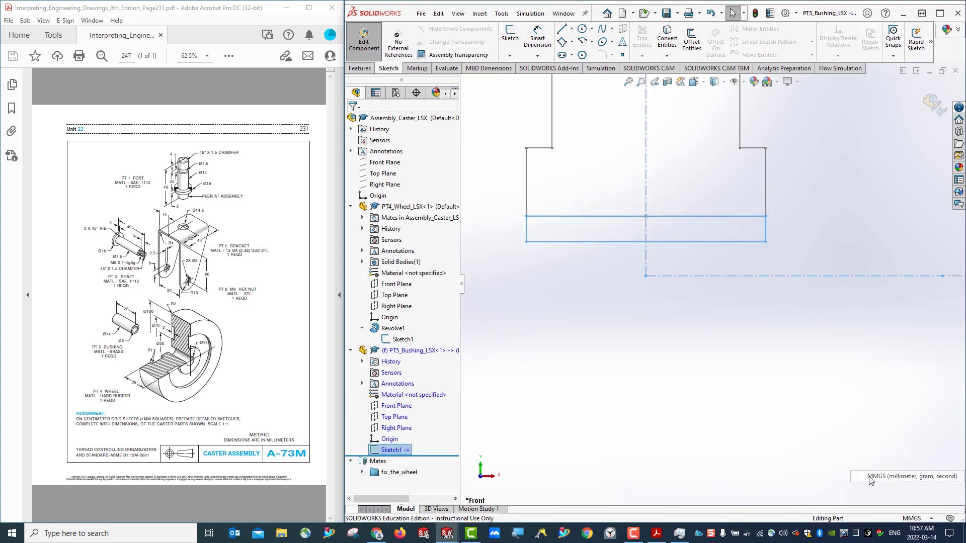
Step: Reopen the bushing's Sketch1 to check its dimension in the new units, and exit the sketch
right_click(399, 451)
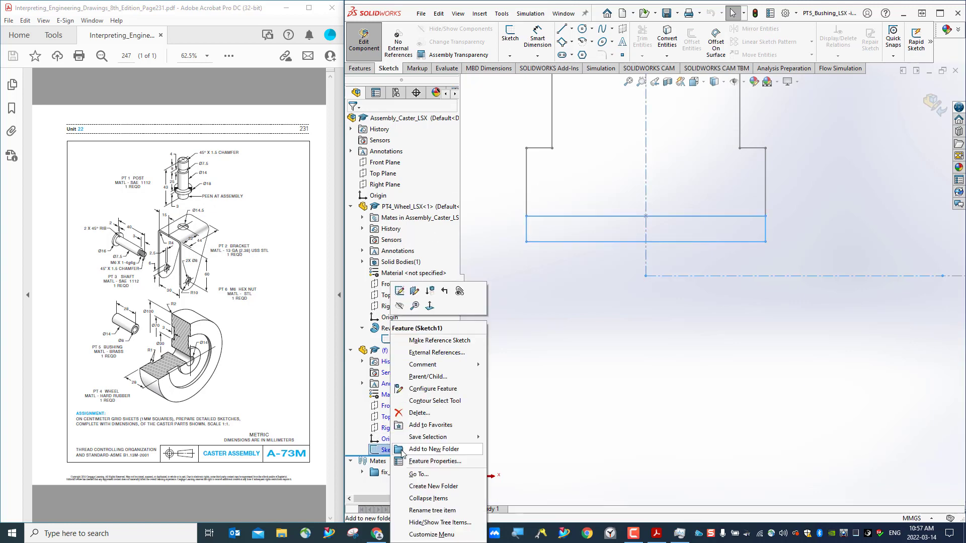
click(399, 291)
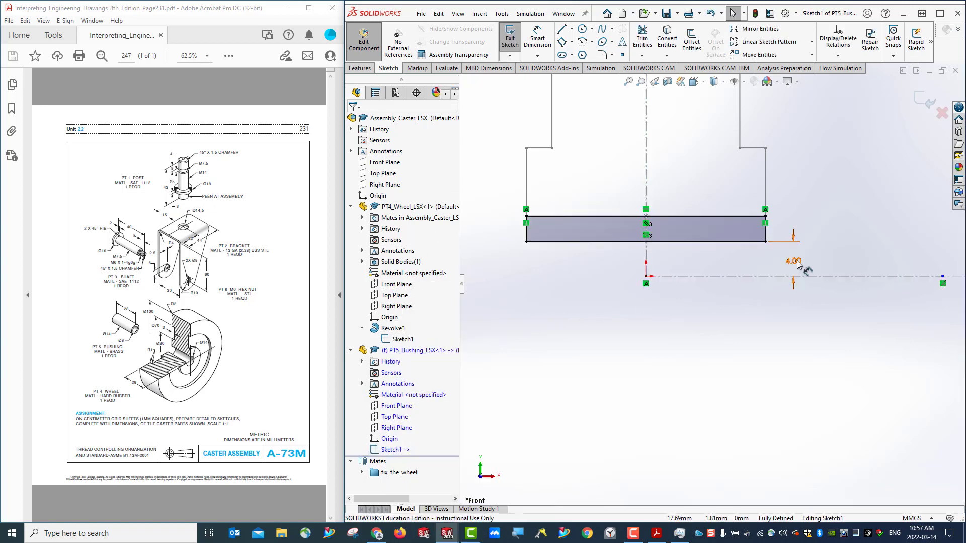
click(511, 38)
scroll(752, 309, down, 1)
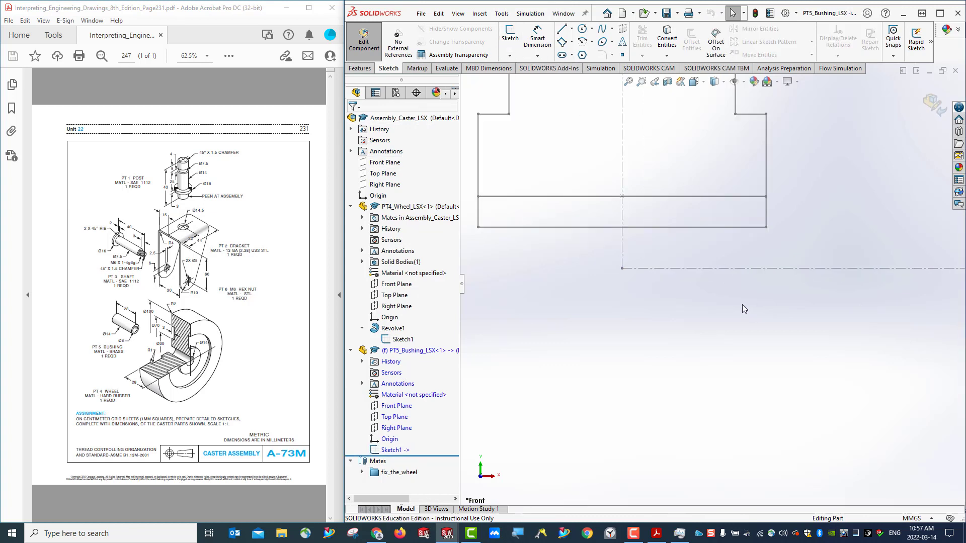
scroll(741, 304, up, 2)
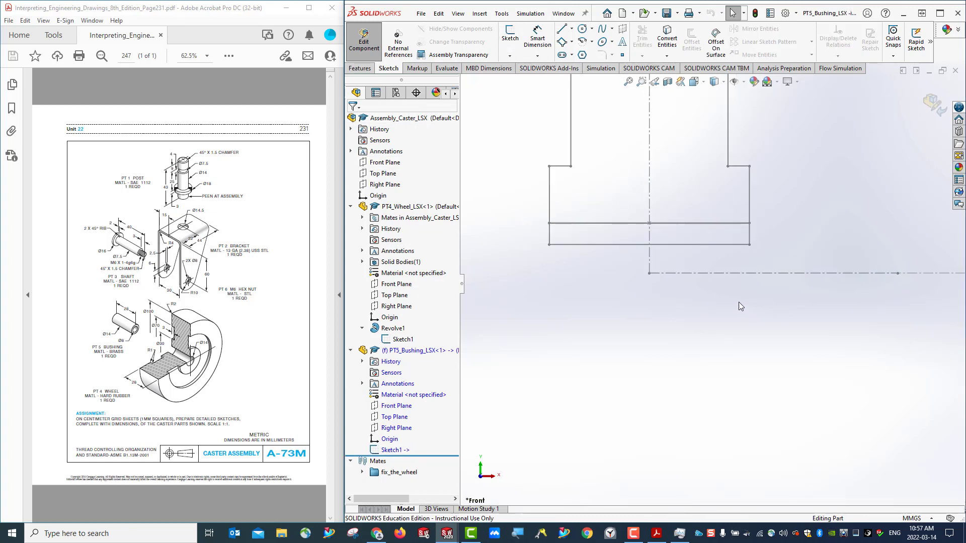
Step: Revolve the bushing sketch 360 degrees about the horizontal centerline and exit component editing
click(373, 68)
click(543, 38)
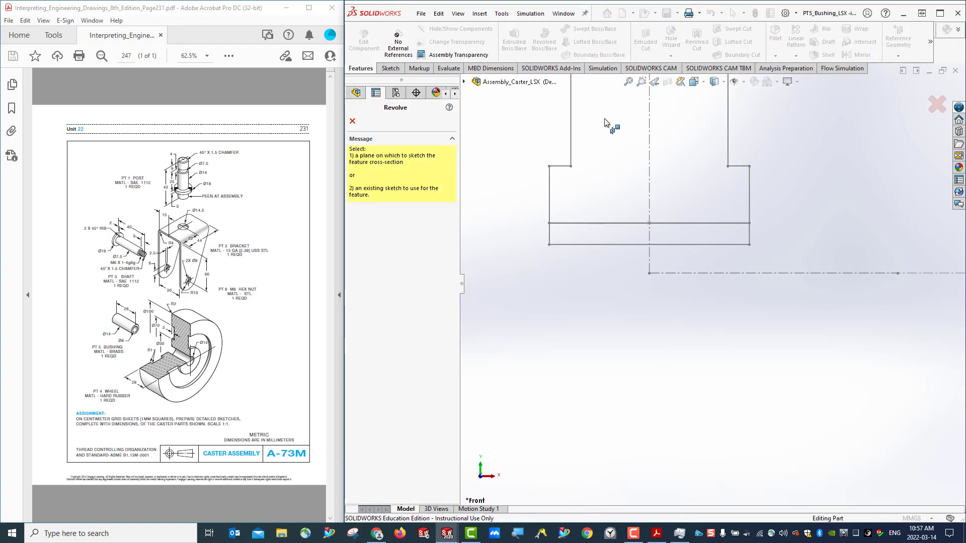
click(769, 274)
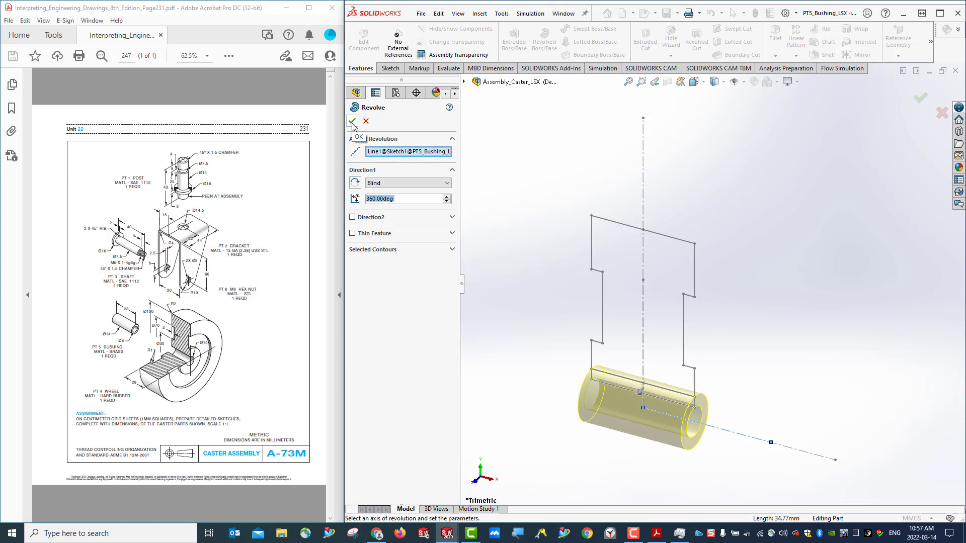
click(452, 250)
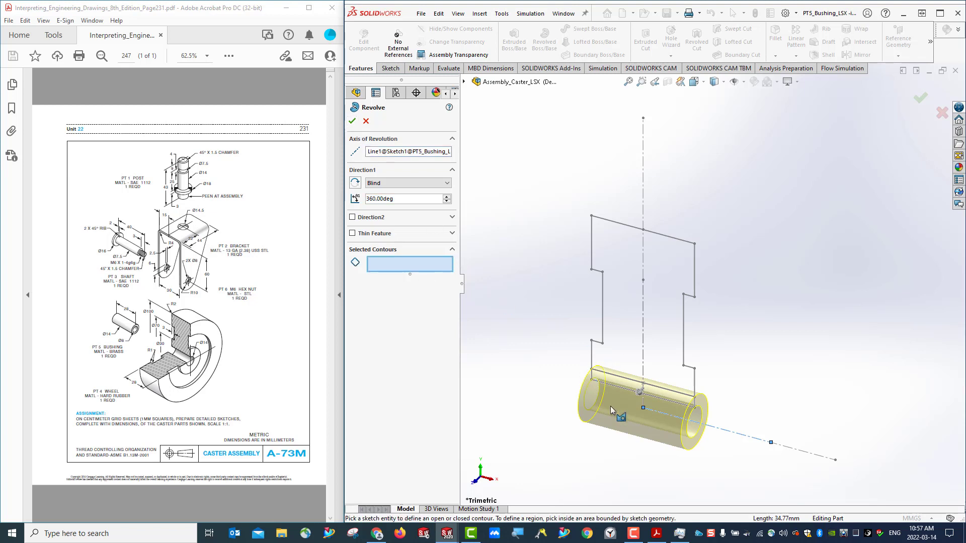
click(352, 121)
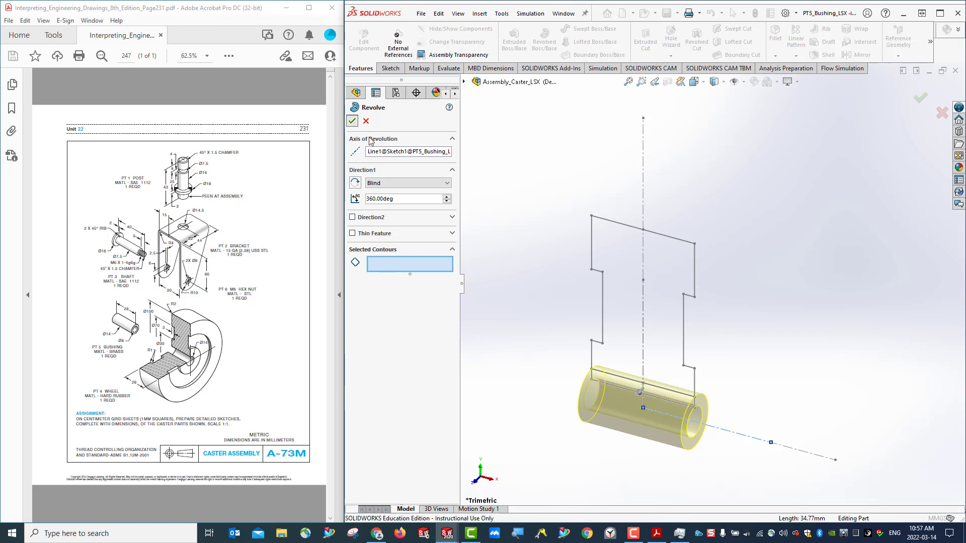
mouse_move(775, 363)
middle_down()
mouse_move(760, 377)
mouse_move(717, 385)
mouse_move(749, 440)
middle_up()
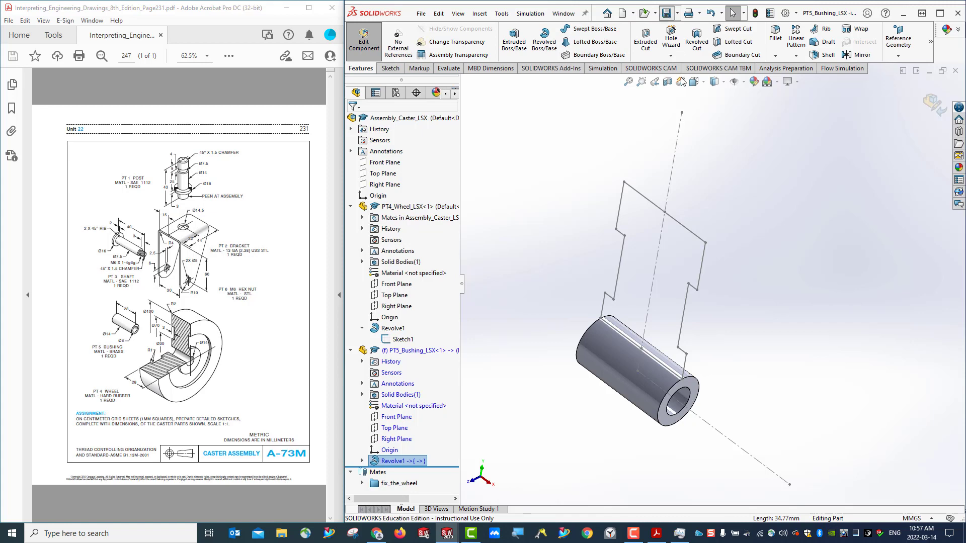
click(364, 45)
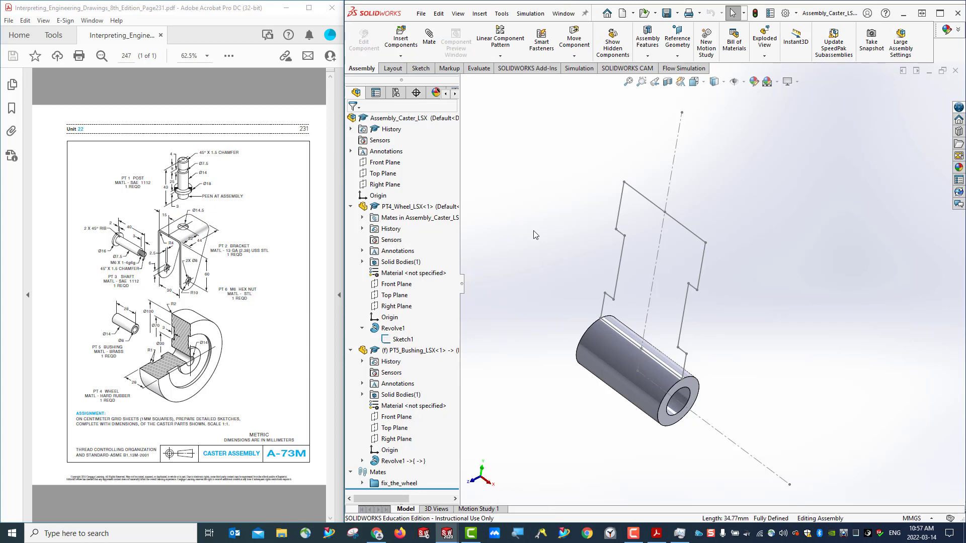
Step: Hide the wheel's Sketch1 and show its Revolve1 body again around the bushing
right_click(400, 342)
click(397, 328)
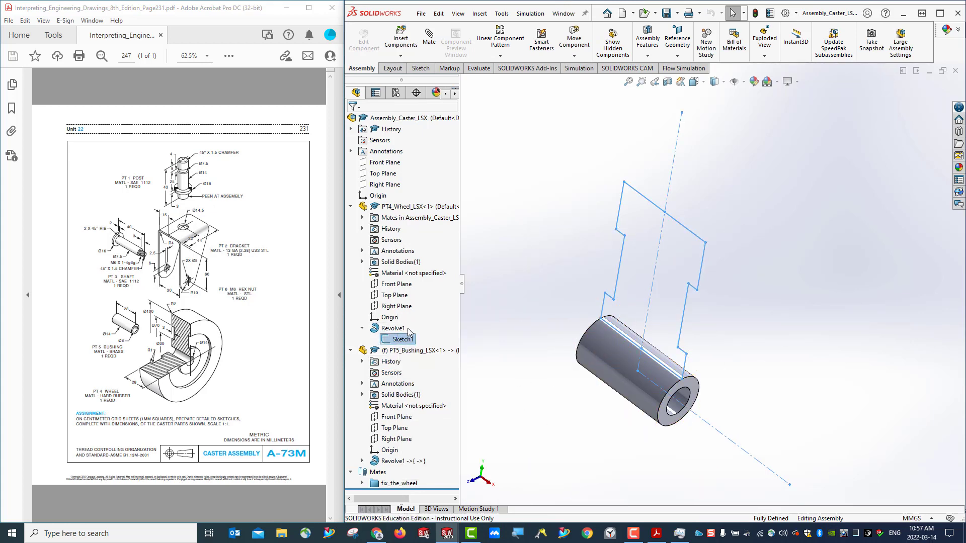
right_click(406, 328)
click(404, 313)
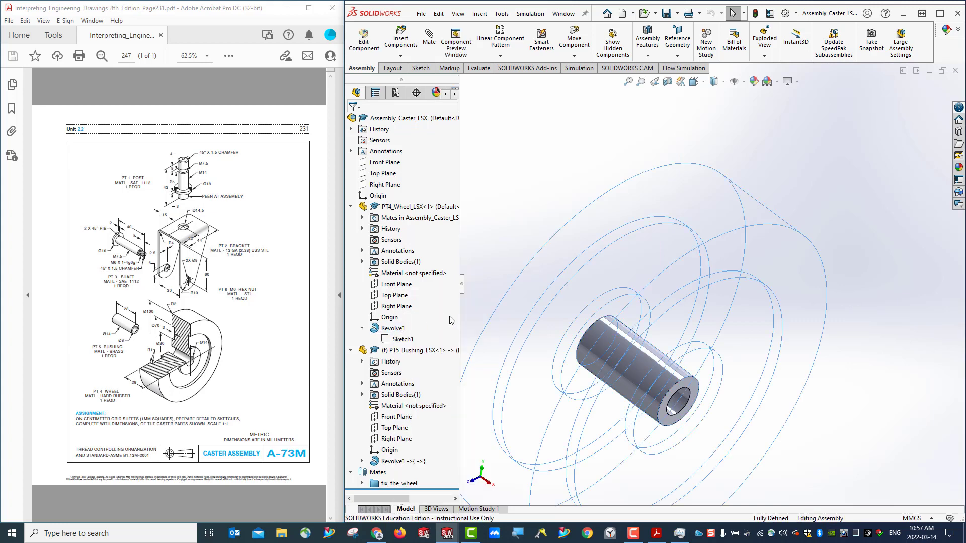
scroll(681, 370, down, 6)
scroll(766, 443, up, 2)
scroll(765, 436, down, 4)
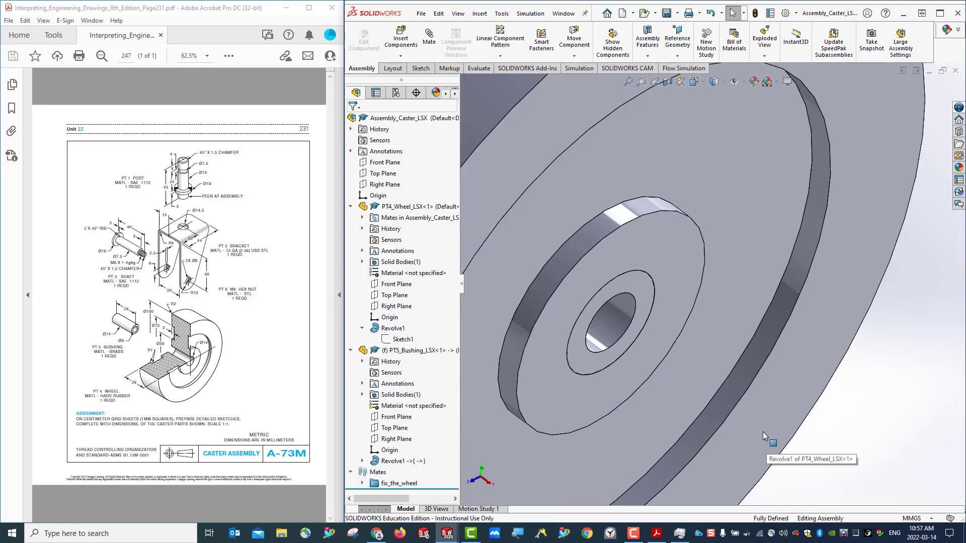
scroll(763, 433, up, 3)
Step: Collapse the wheel and bushing in the feature tree, and save the assembly in isometric view with all modified documents
click(350, 206)
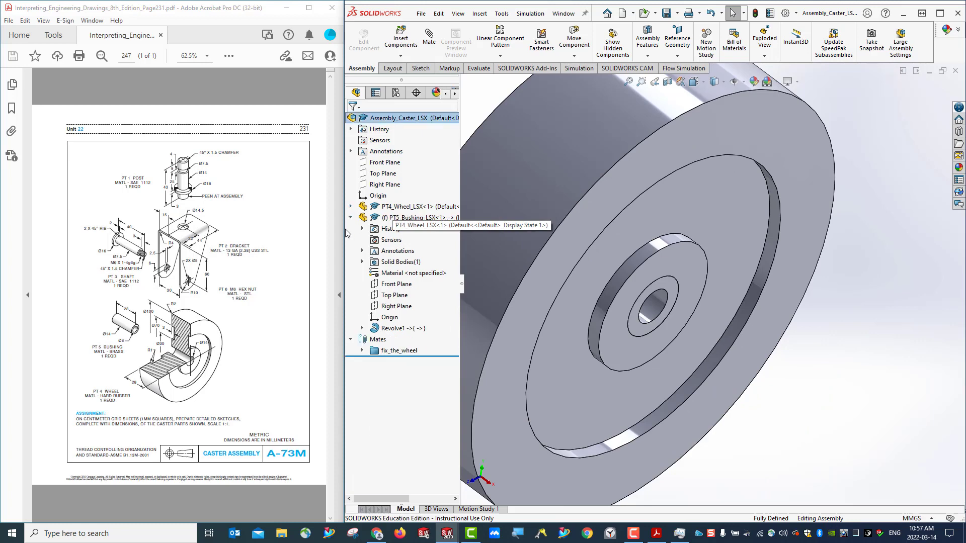
click(351, 219)
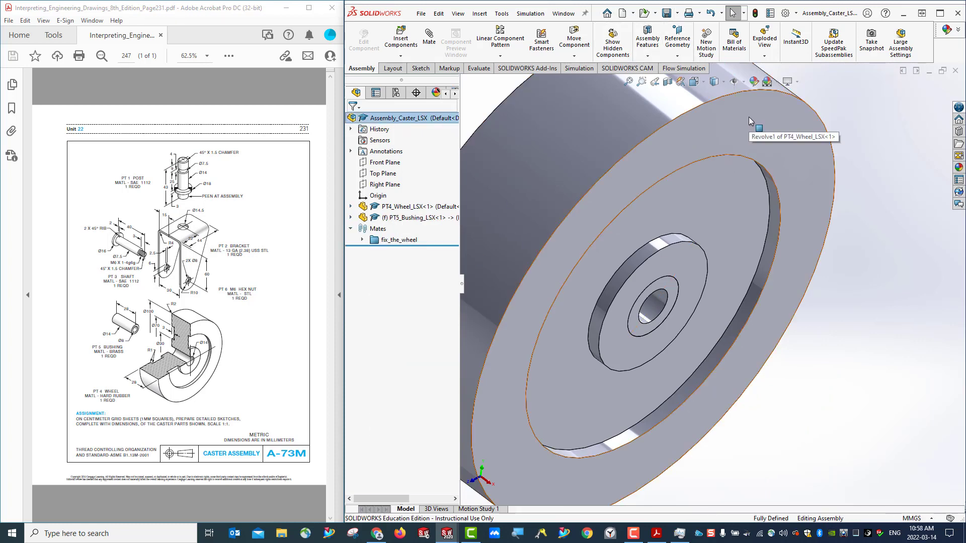
key(ctrl+7)
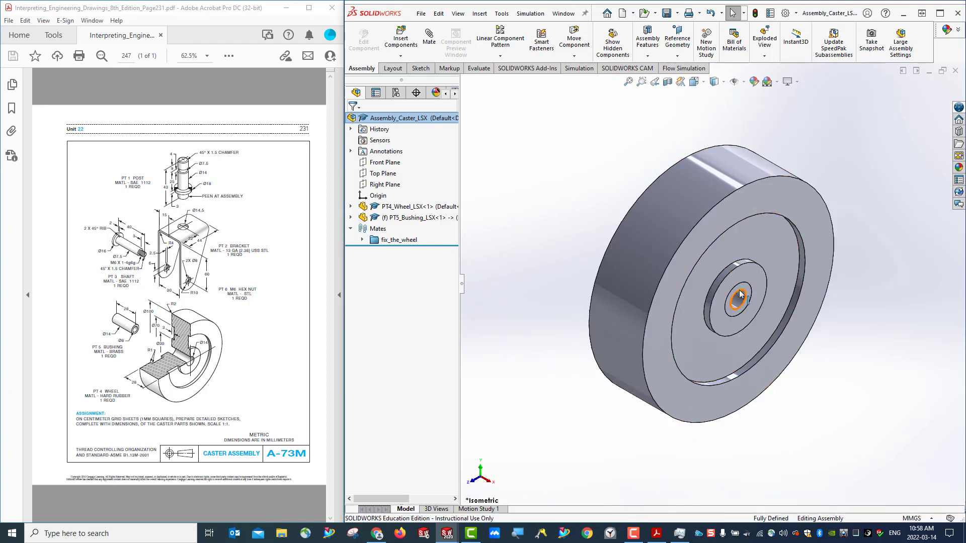
click(667, 14)
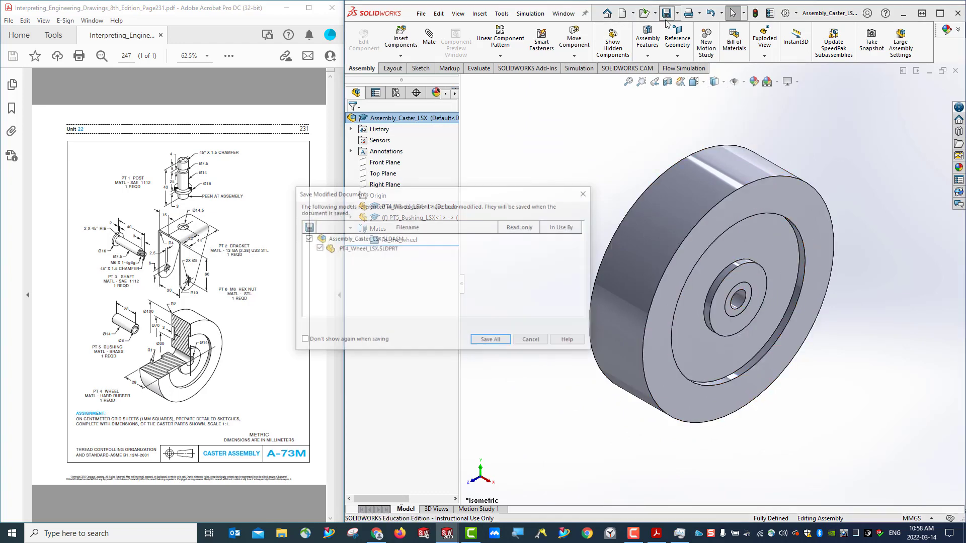
click(493, 340)
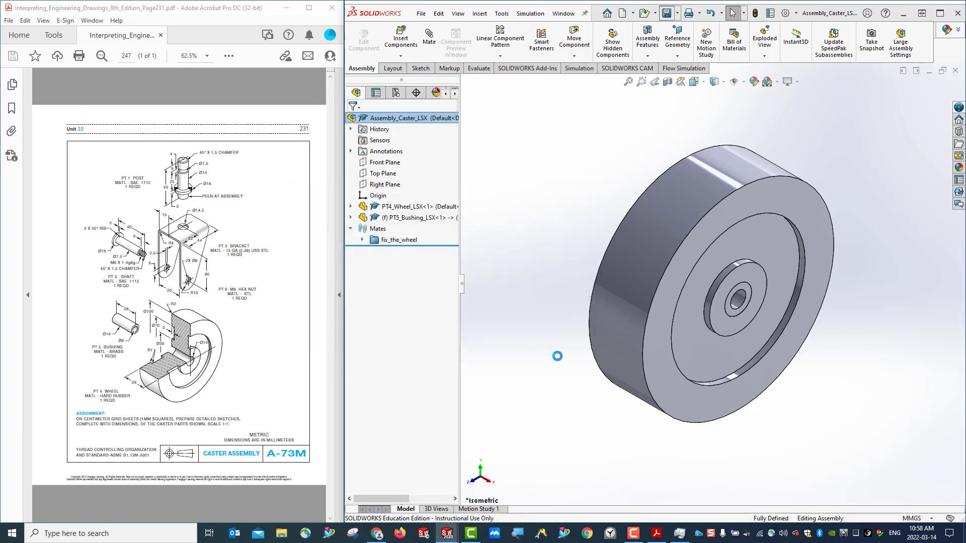
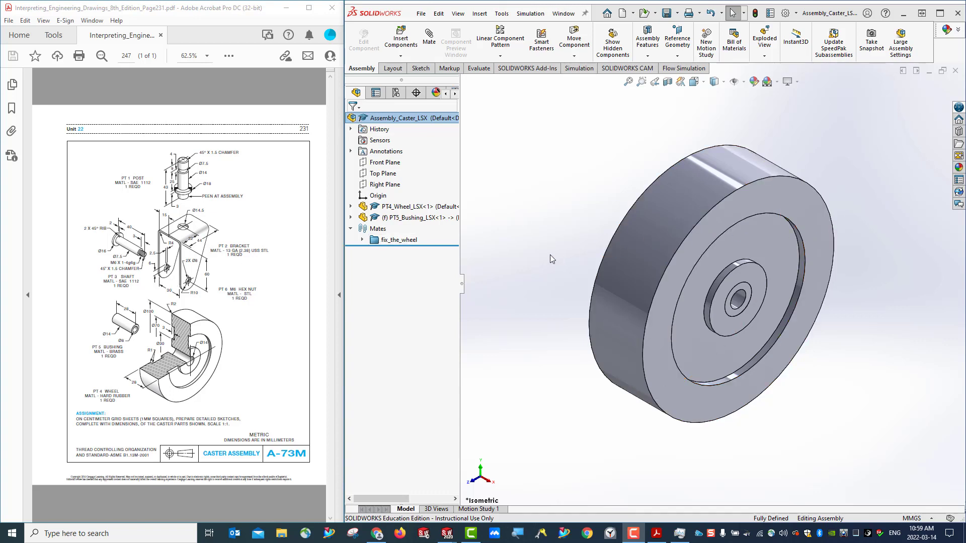
Step: Insert a new part into the caster assembly as a fixed component
click(400, 56)
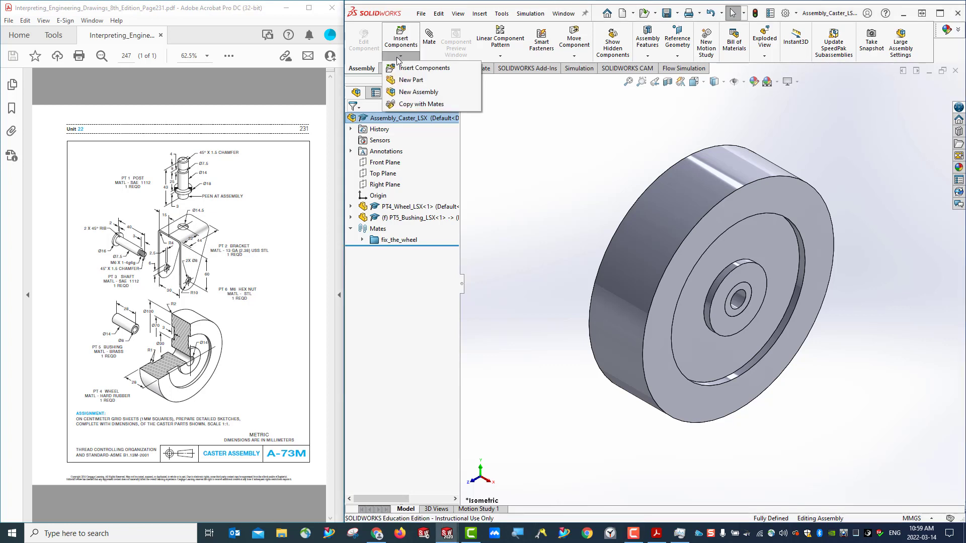
click(403, 81)
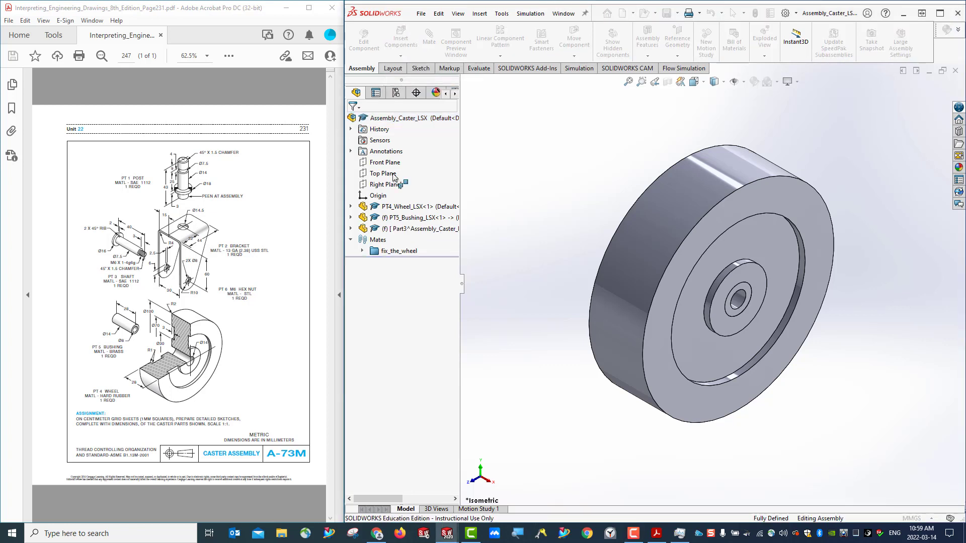
right_click(401, 232)
click(391, 231)
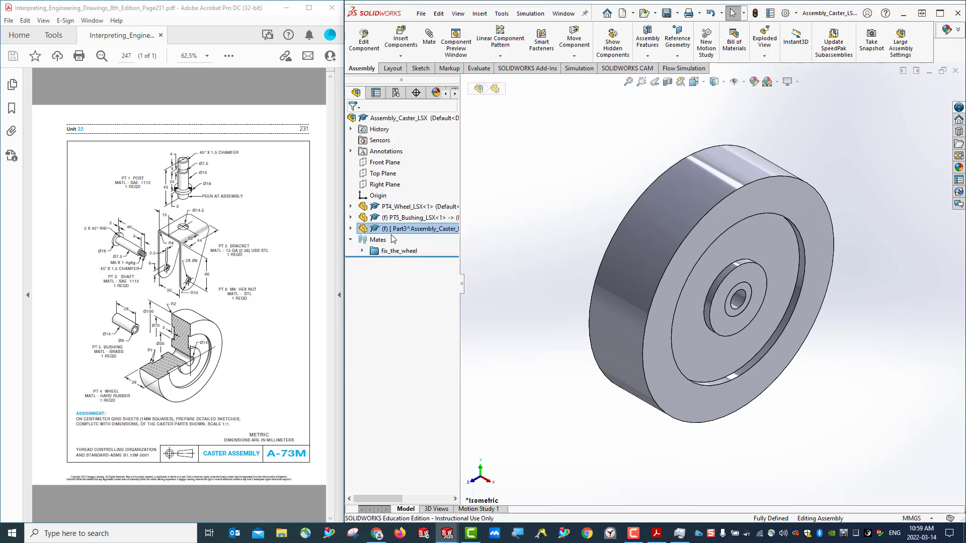
Step: Compare the new part's Front, Top and Right planes with the assembly's three default planes
click(350, 229)
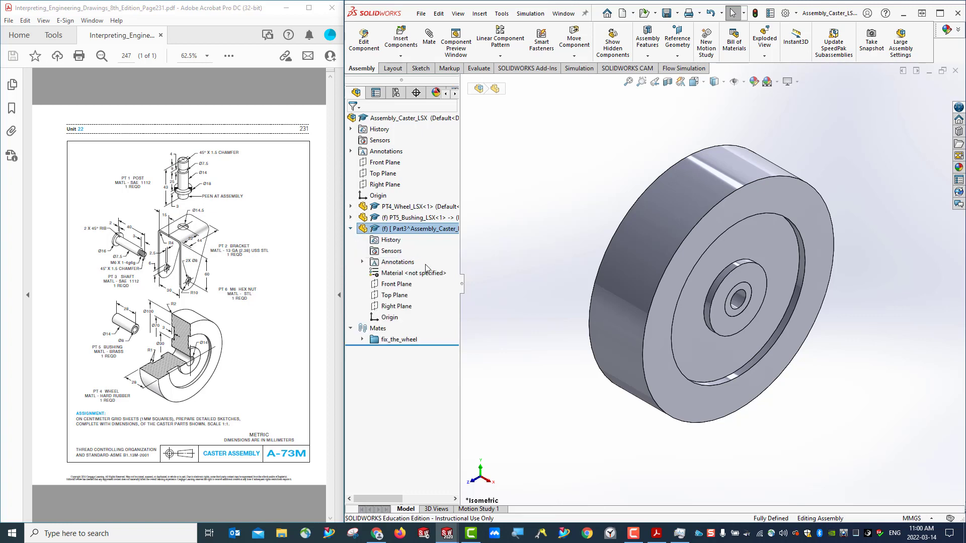
click(397, 284)
shift+click(410, 307)
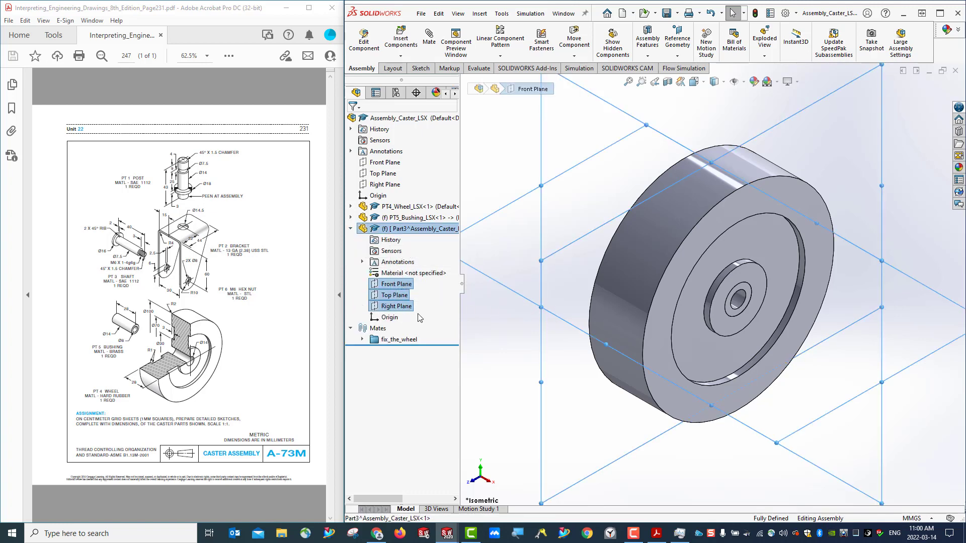
shift+click(392, 165)
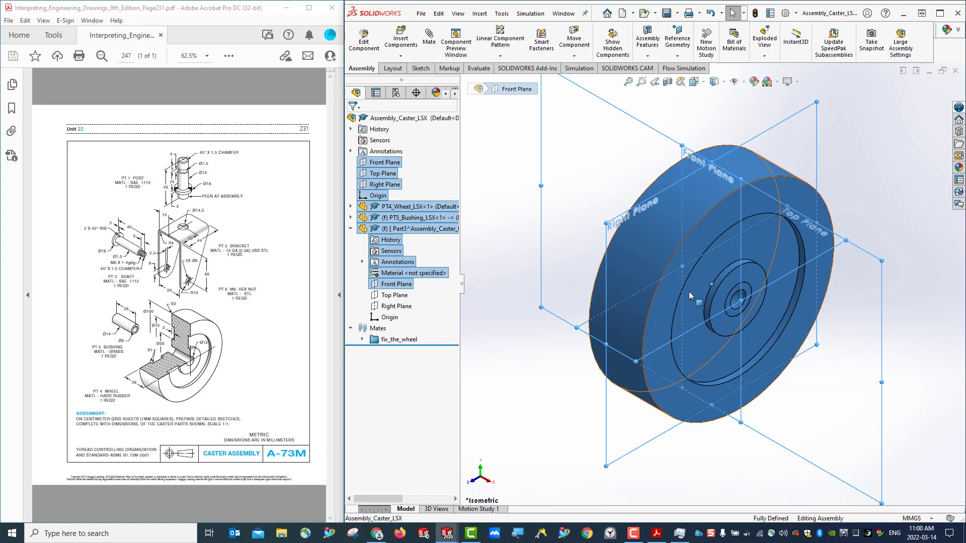
key(Escape)
click(394, 163)
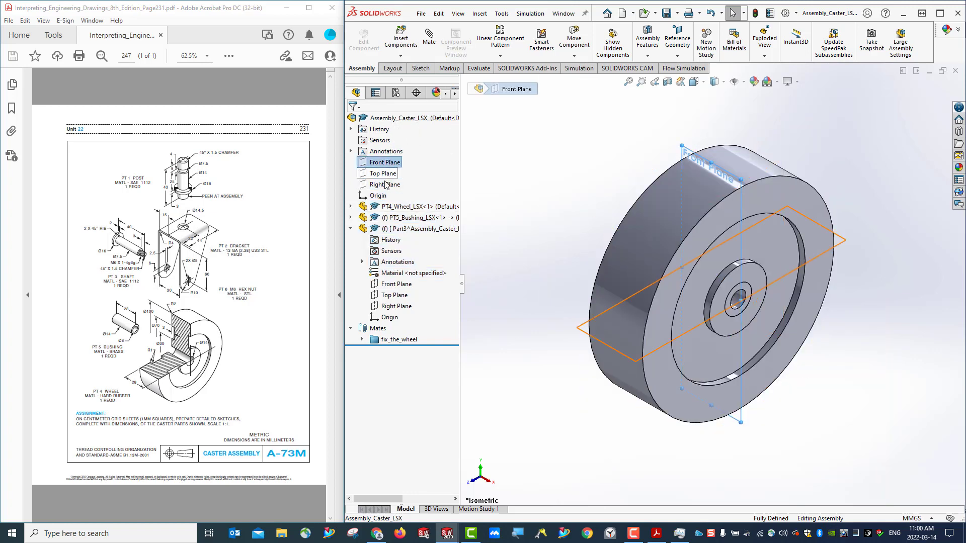
shift+click(387, 185)
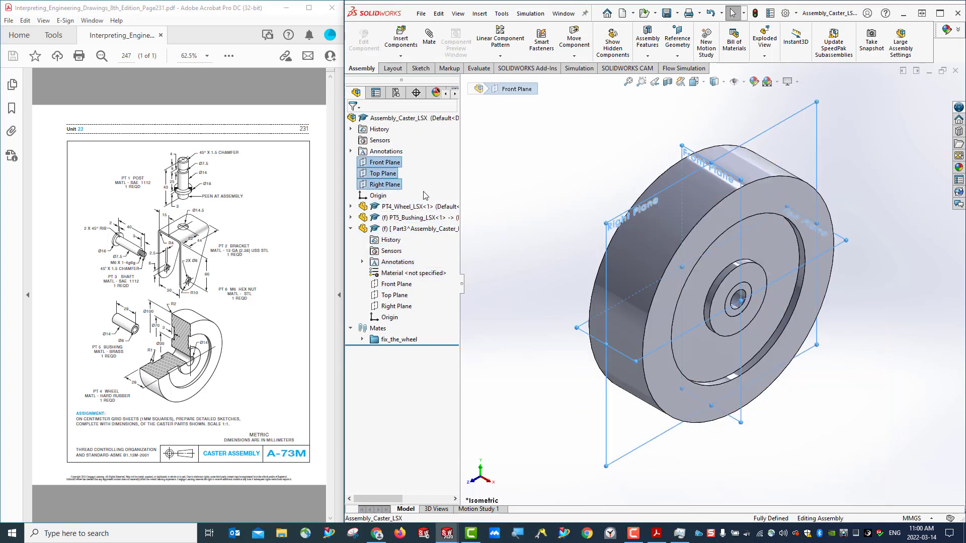
click(398, 284)
ctrl+click(397, 295)
ctrl+click(408, 307)
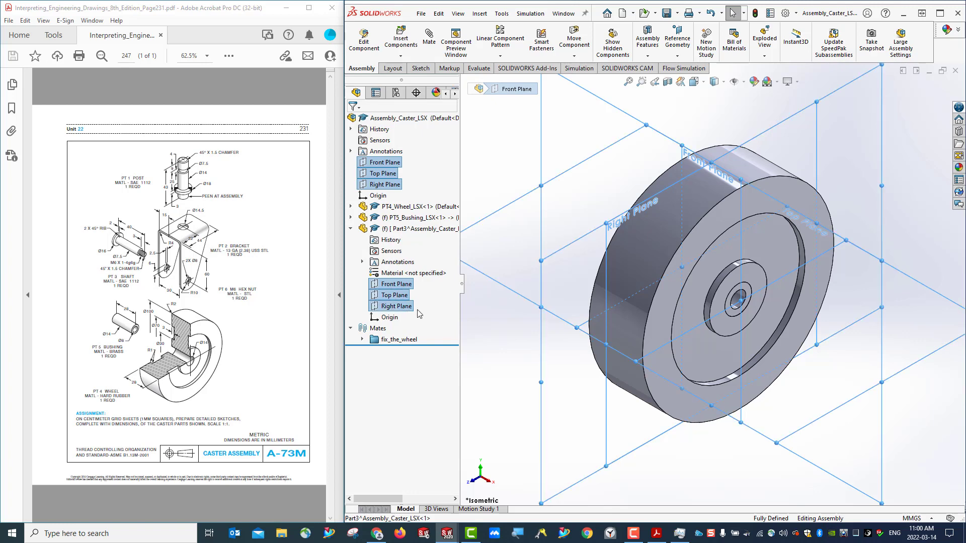
mouse_move(815, 341)
middle_down()
mouse_move(893, 388)
mouse_move(846, 336)
mouse_move(796, 345)
middle_up()
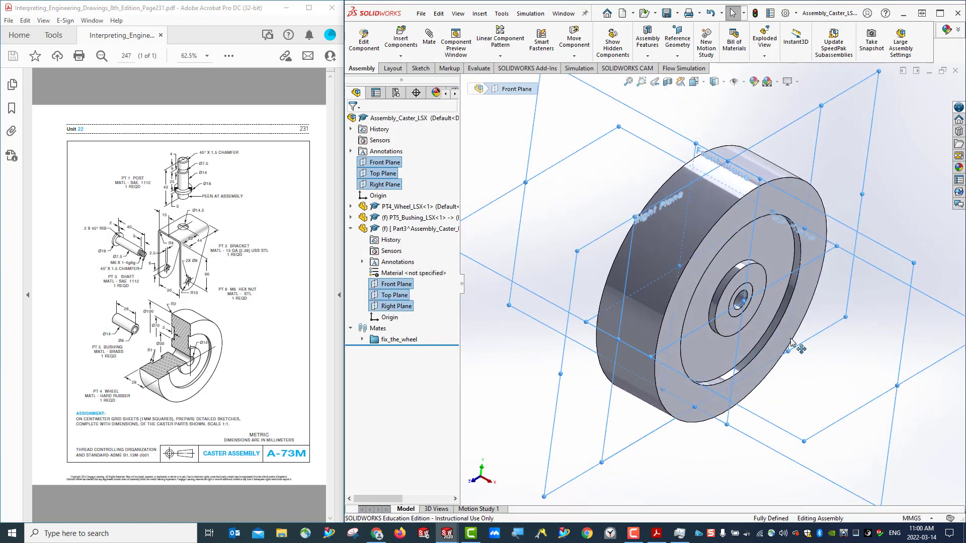
key(Escape)
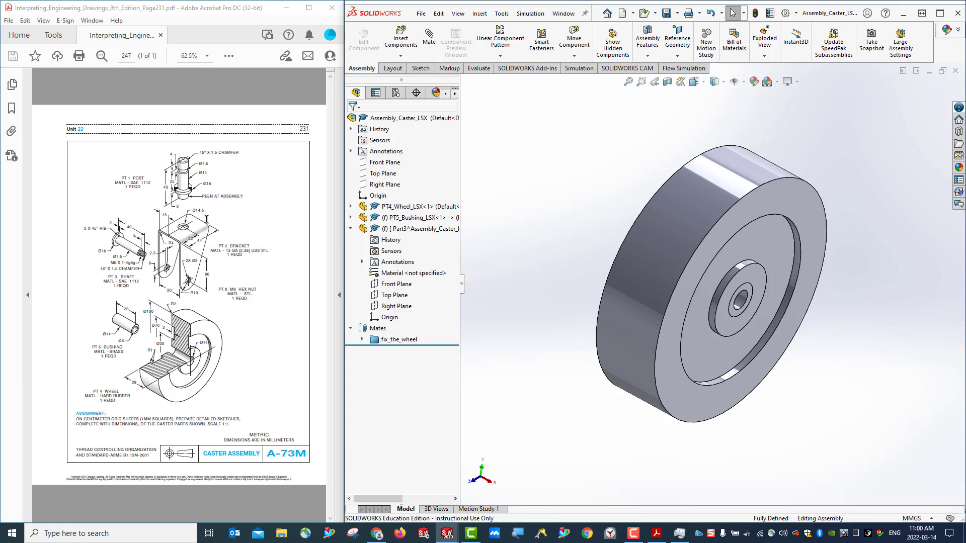
click(397, 307)
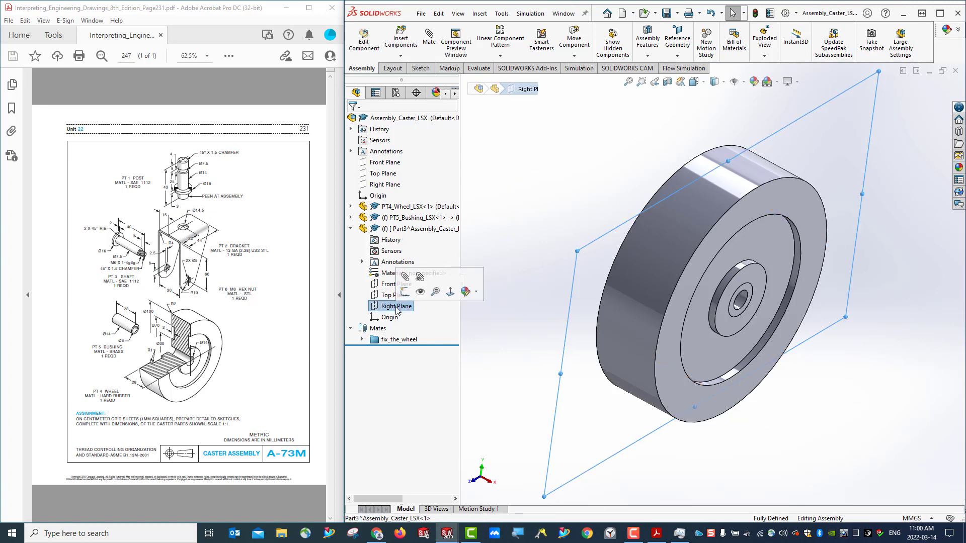
Step: Save the new virtual part to an external file named PT2_Bracket_LSX
click(403, 229)
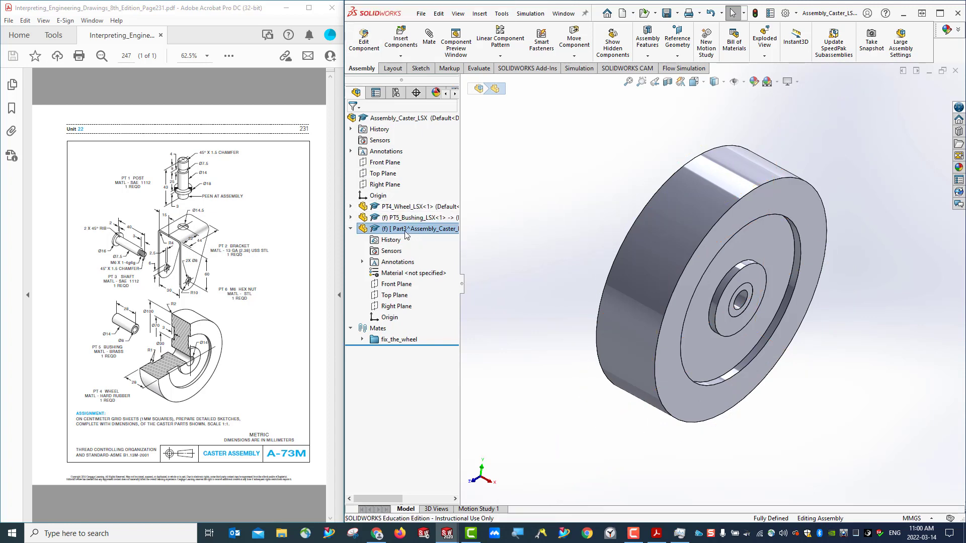
right_click(407, 233)
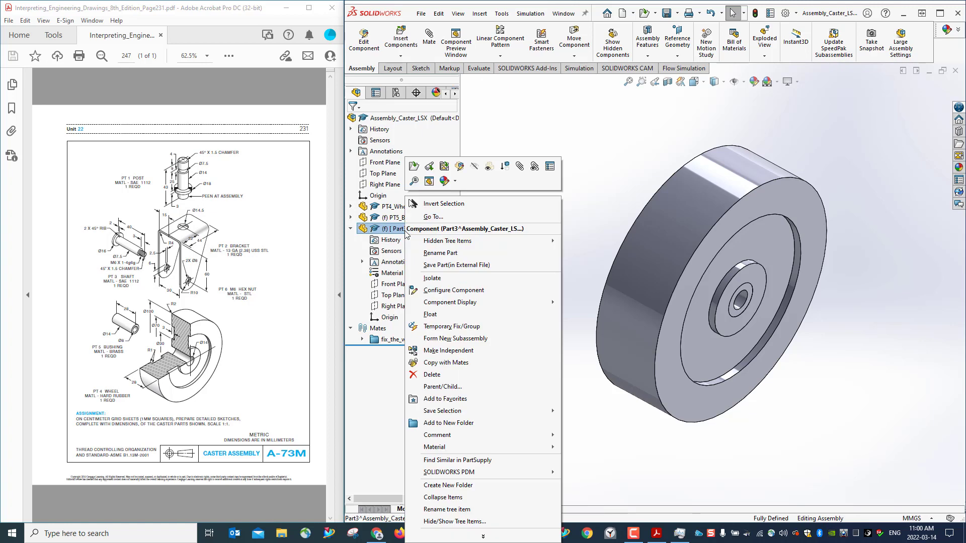
click(456, 266)
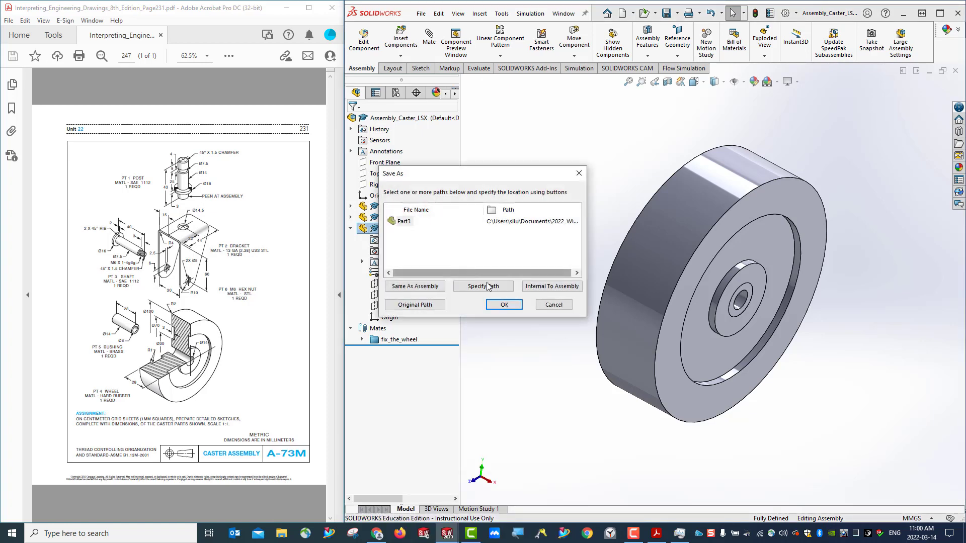
click(404, 222)
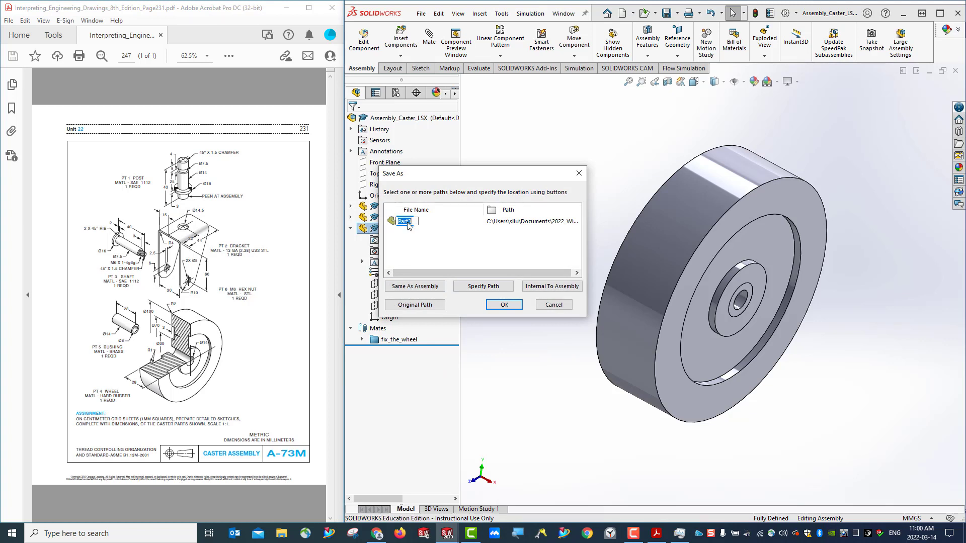
text(PT2_Bracket_LSX)
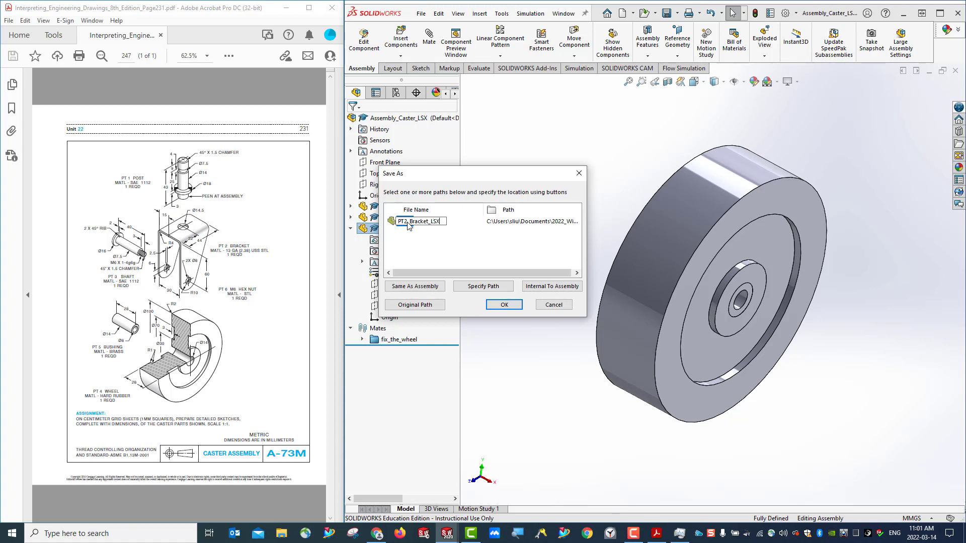
click(503, 304)
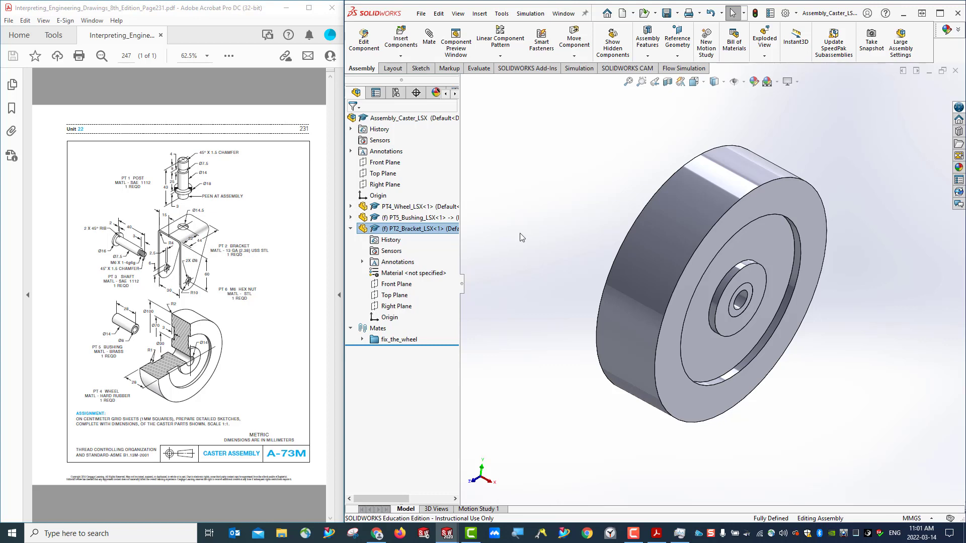
Step: Save the assembly and start editing PT2_Bracket_LSX in context
click(666, 16)
click(364, 42)
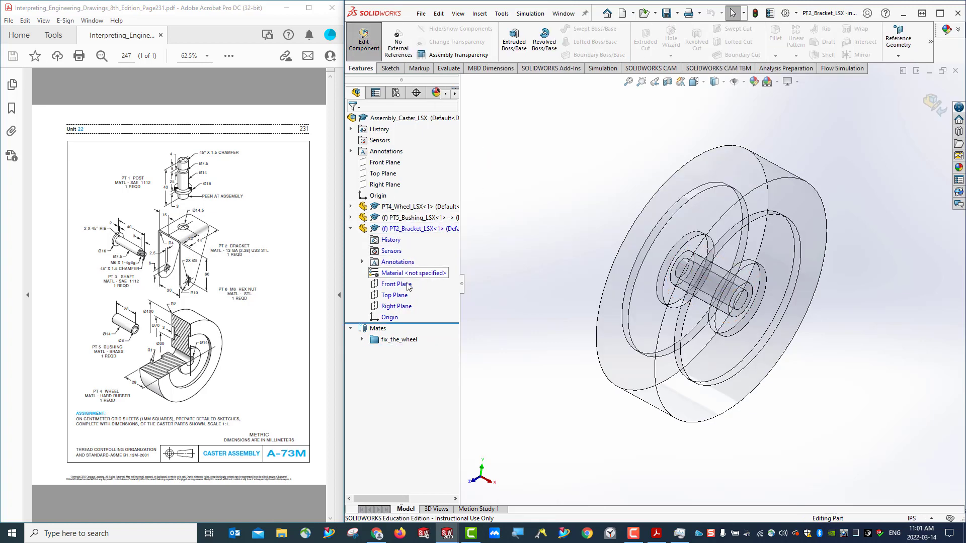
middle_drag(657, 423, 659, 383)
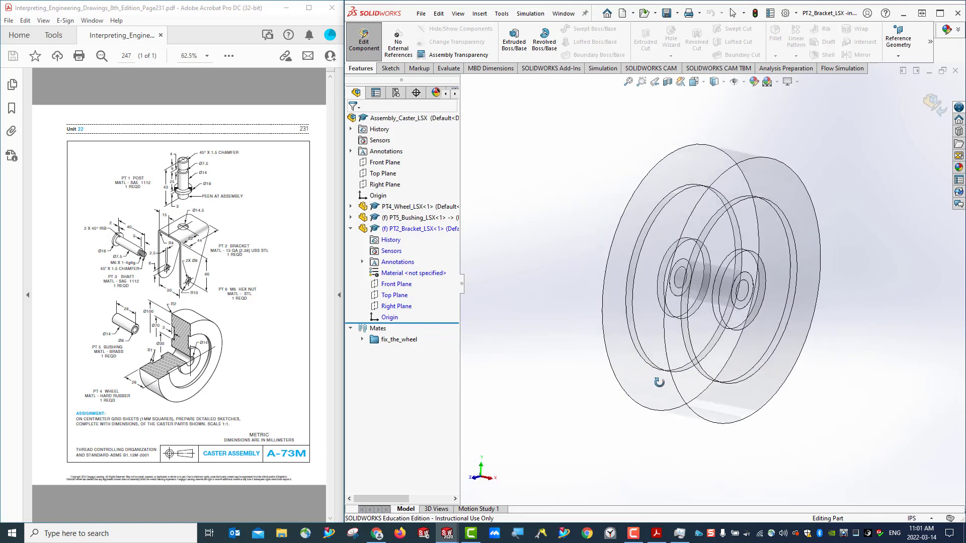
Step: Start a sketch on the bracket part's Right Plane and orient the model to the standard Right view
right_click(397, 307)
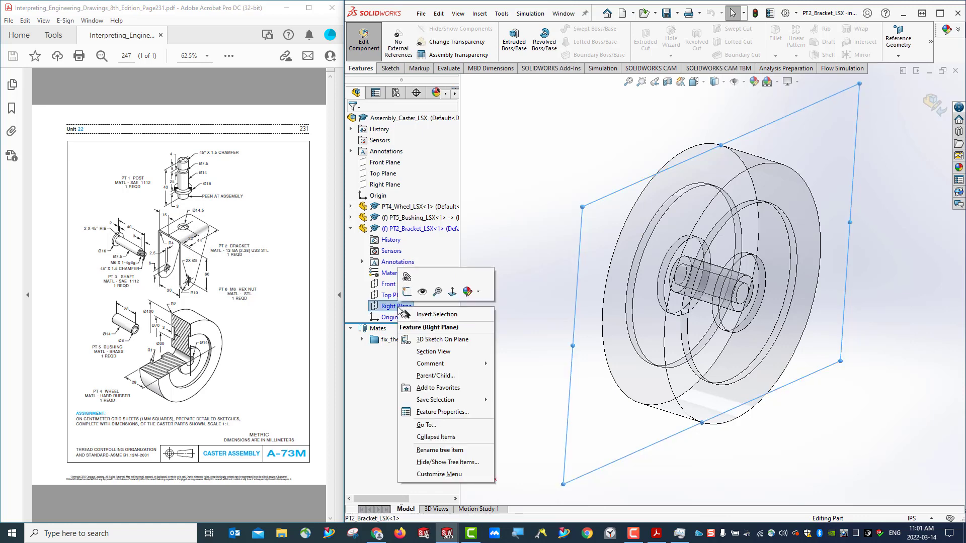
click(407, 294)
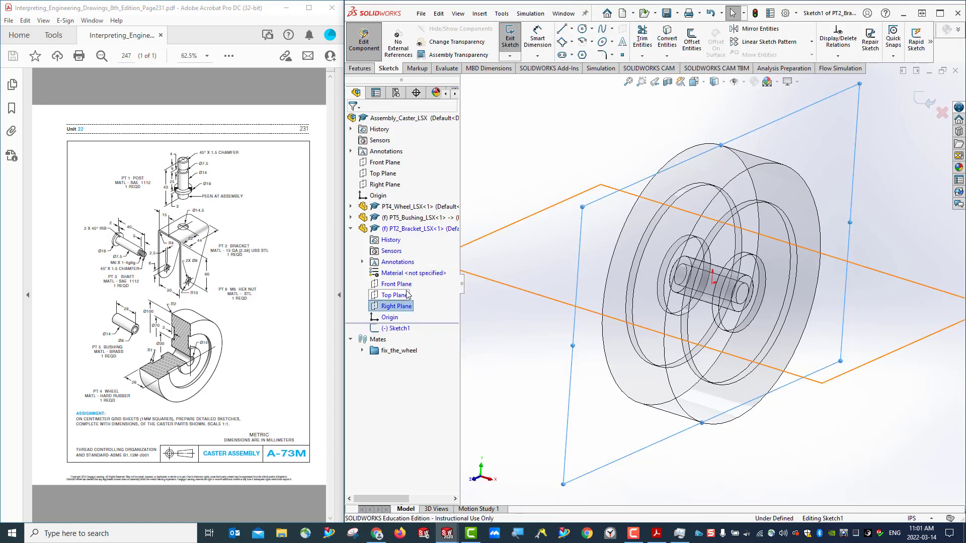
click(694, 81)
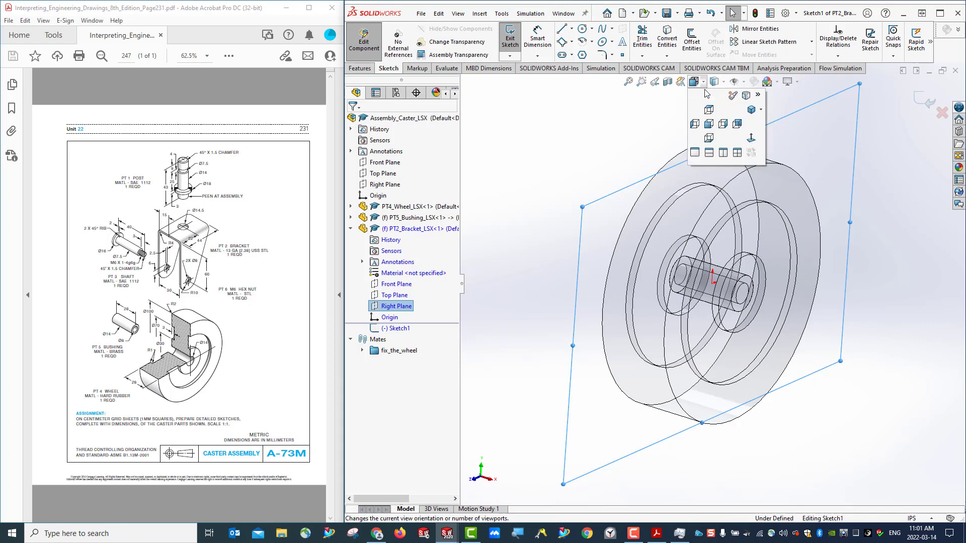
click(724, 124)
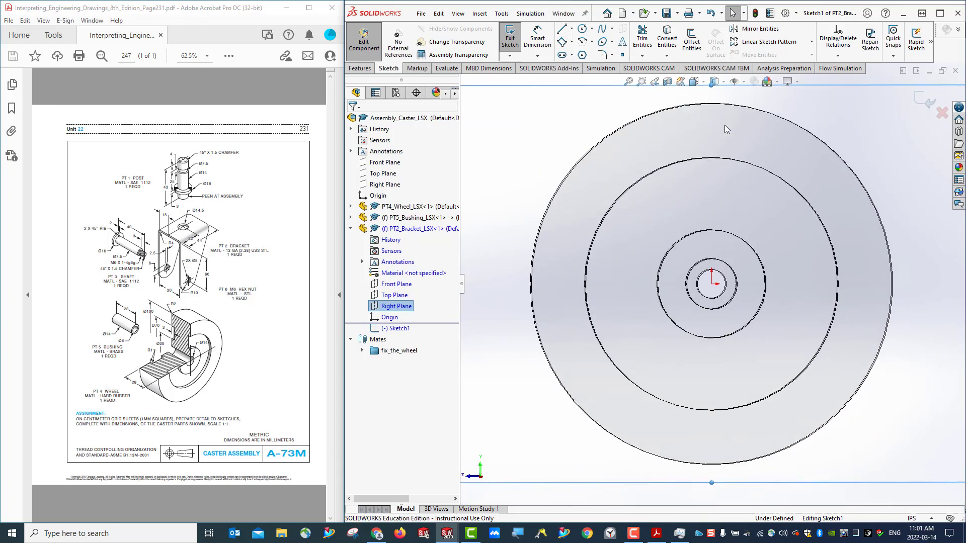
Step: Sketch a vertical centerline from the origin up past the wheel's outer edge
scroll(751, 322, up, 2)
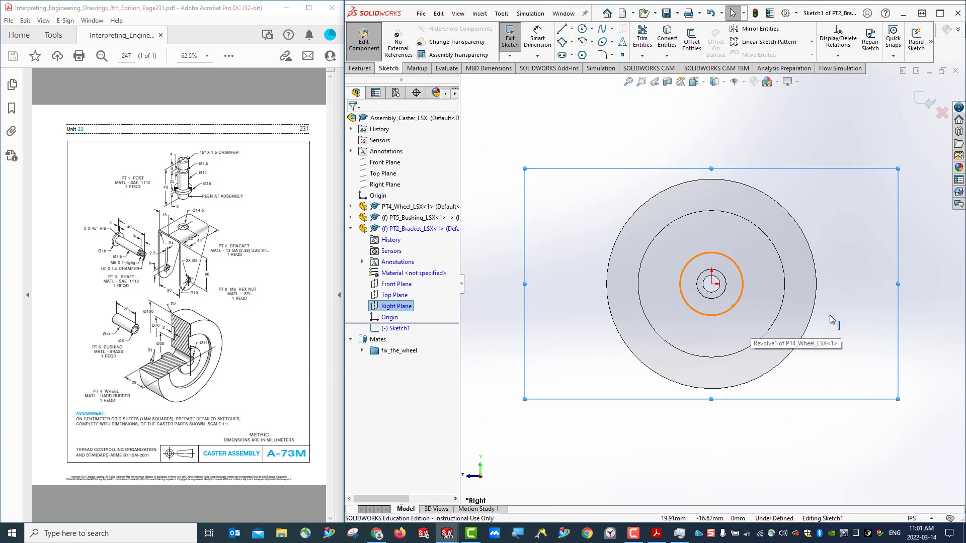
scroll(872, 314, up, 2)
scroll(863, 312, down, 2)
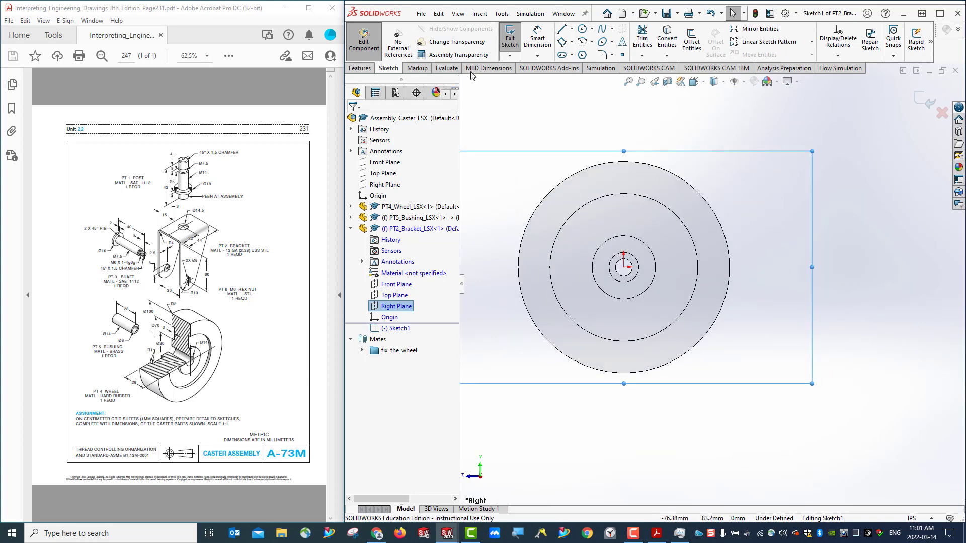
click(572, 29)
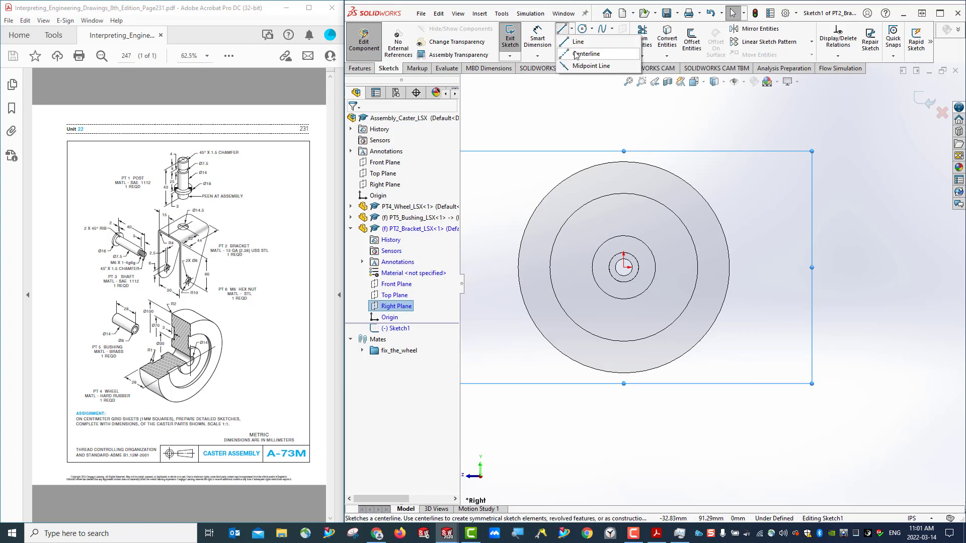
click(576, 54)
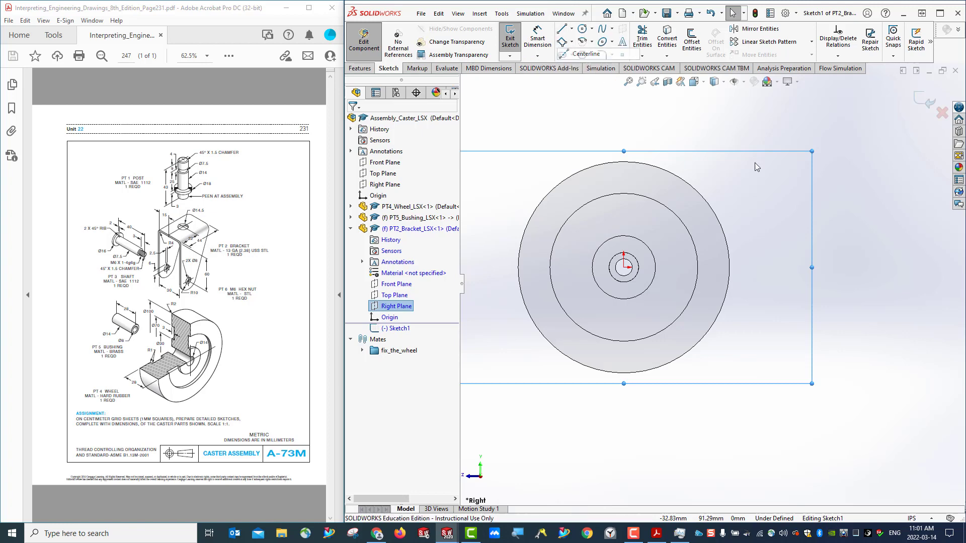
click(624, 268)
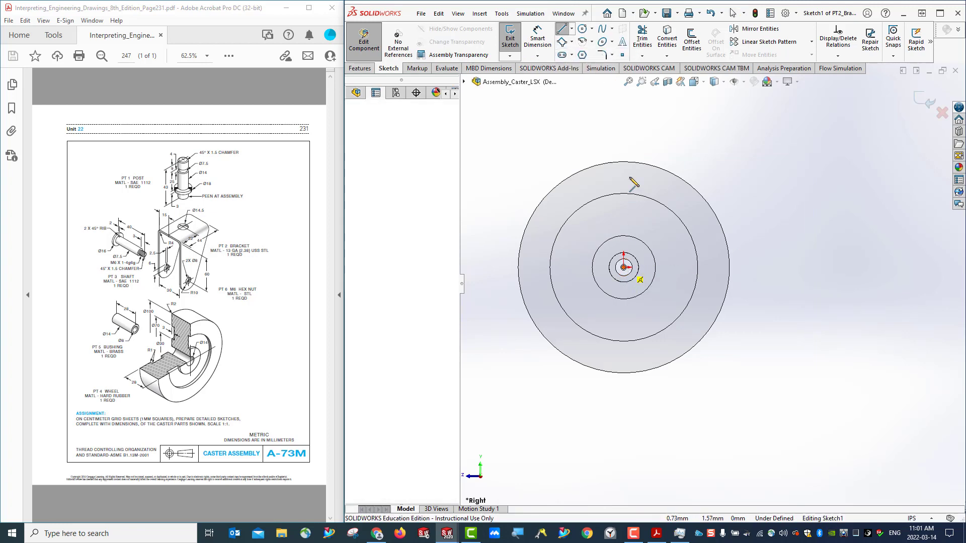
click(624, 95)
key(Escape)
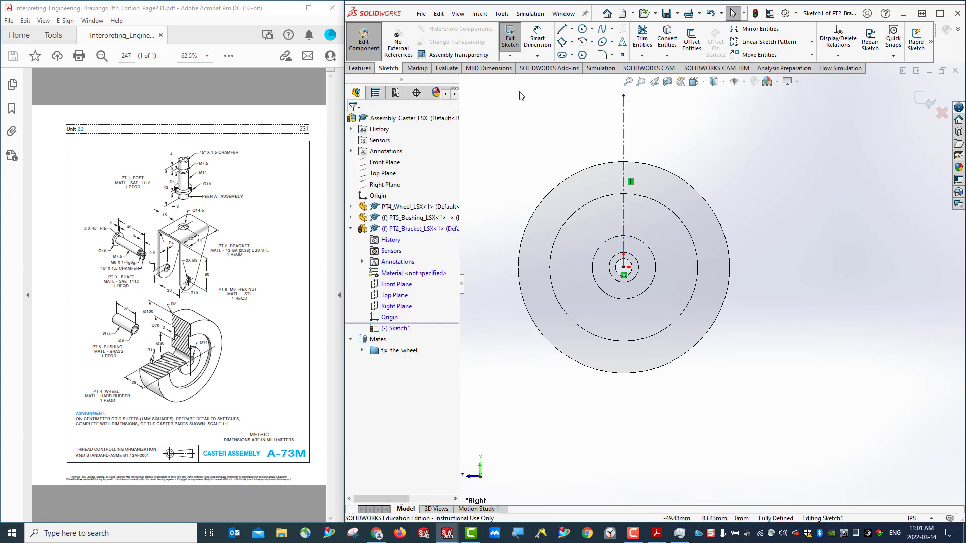
Step: Sketch a horizontal centerline about 60 mm long from the origin to the right, past the wheel's outer edge
click(572, 29)
click(578, 54)
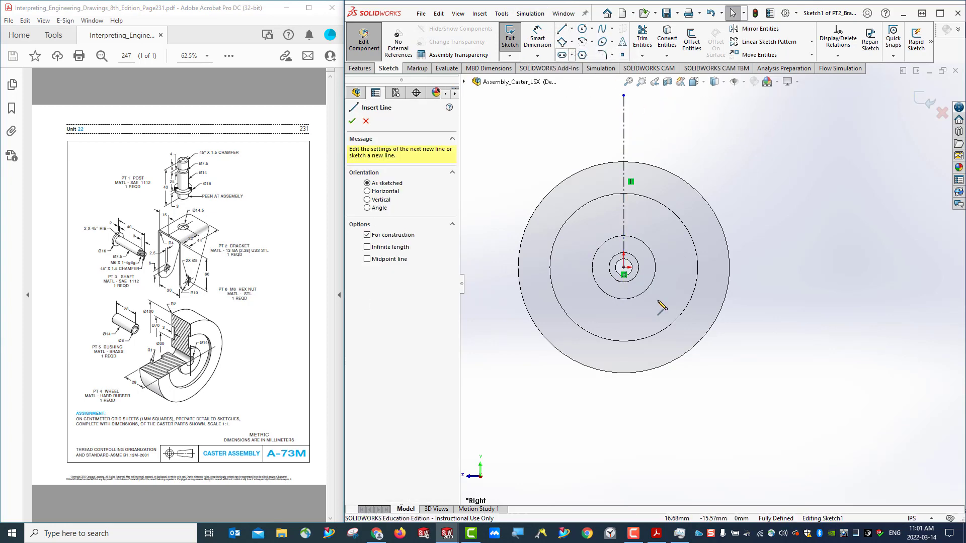
click(624, 267)
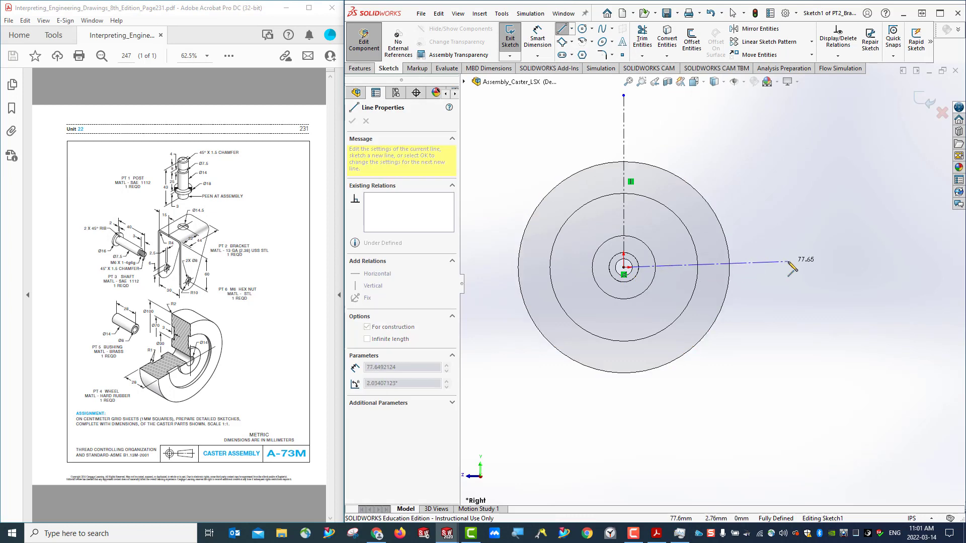
click(750, 267)
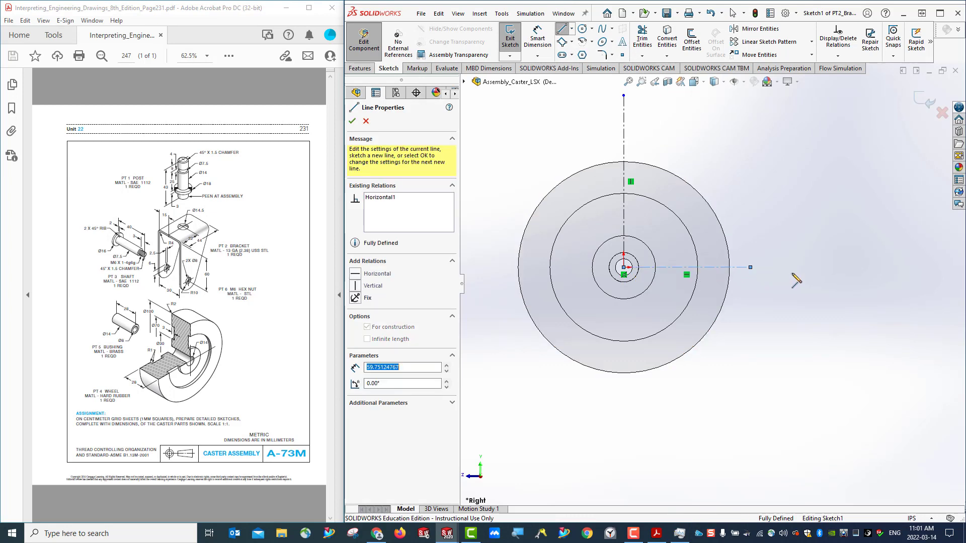
key(Escape)
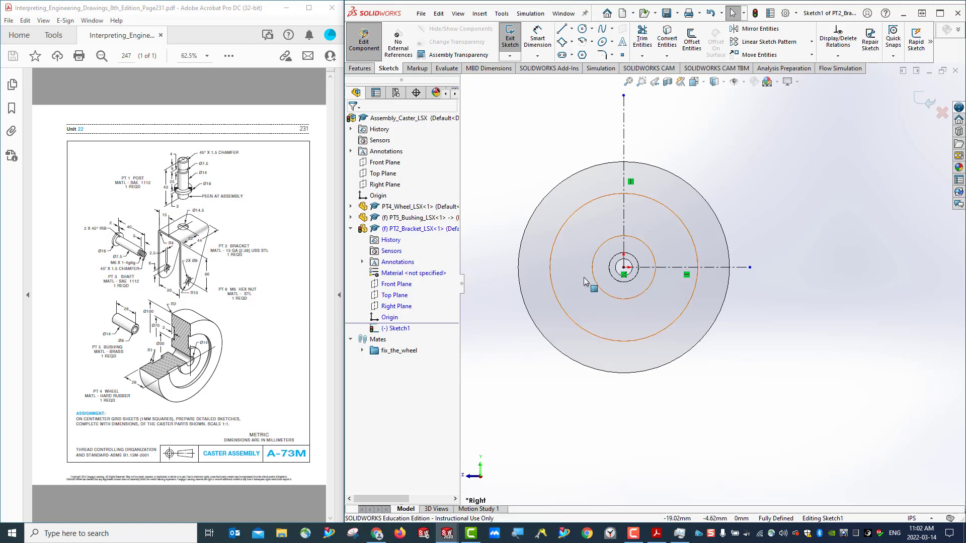
Step: Sketch a circle centred on the origin with a radius of about 27.5 mm
click(583, 30)
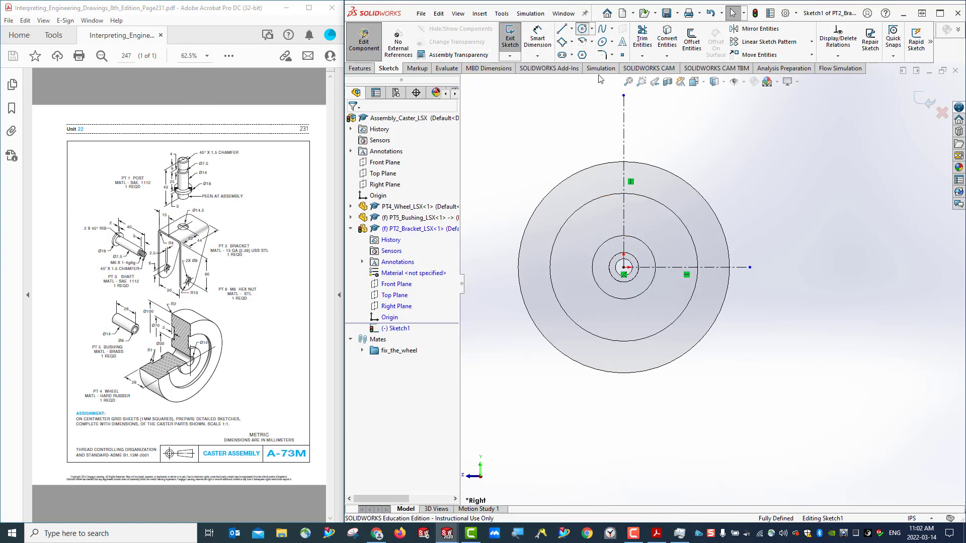
click(625, 267)
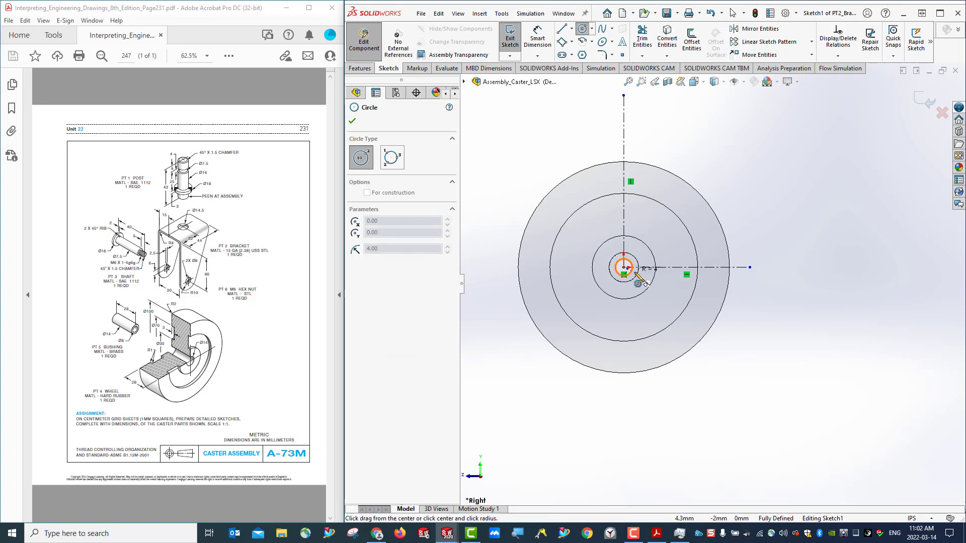
click(678, 305)
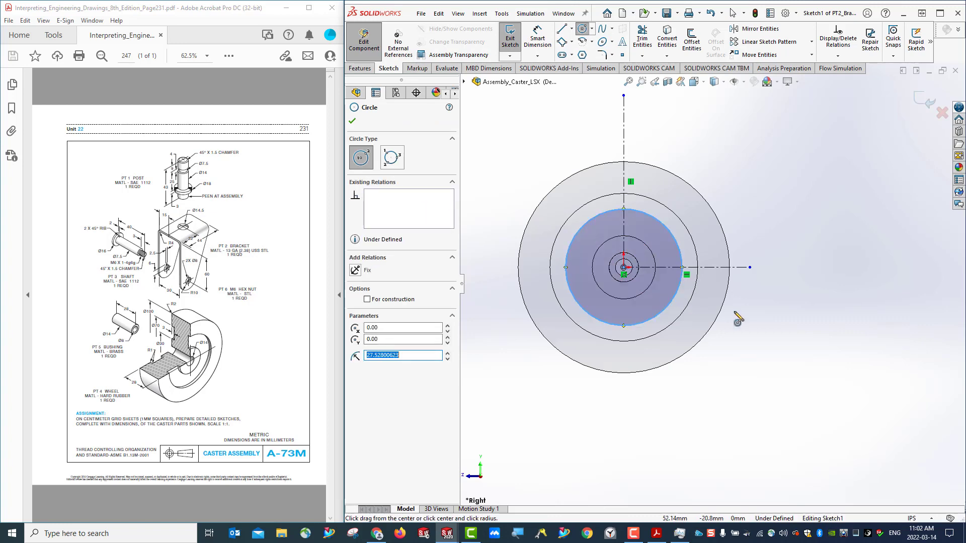
Step: Dimension the circle centred on the bracket sketch's origin to a diameter of 8 mm
key(Escape)
click(548, 46)
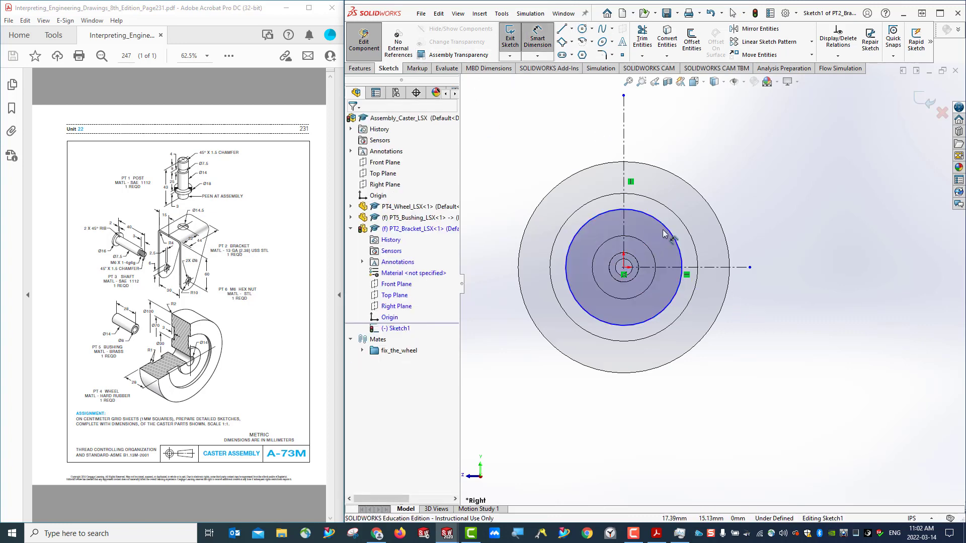
click(668, 233)
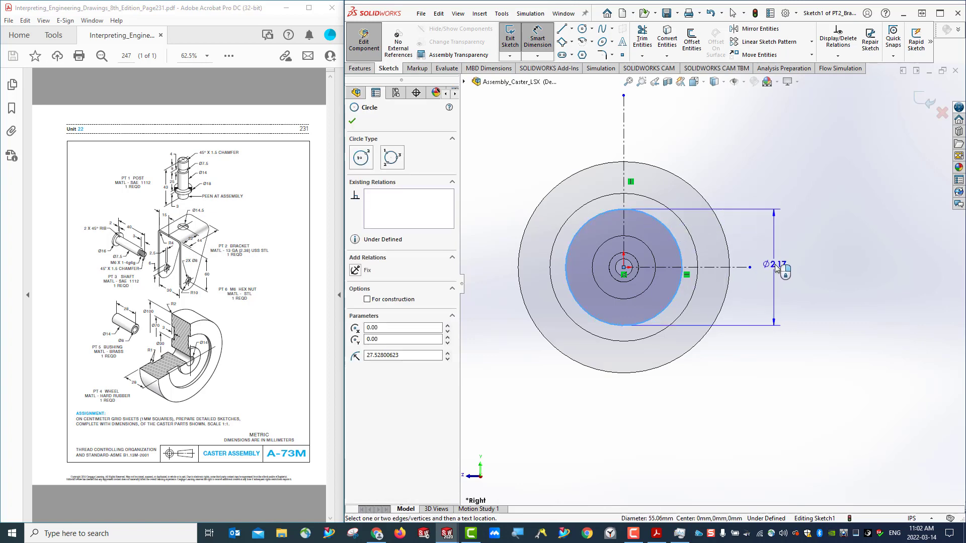
click(778, 255)
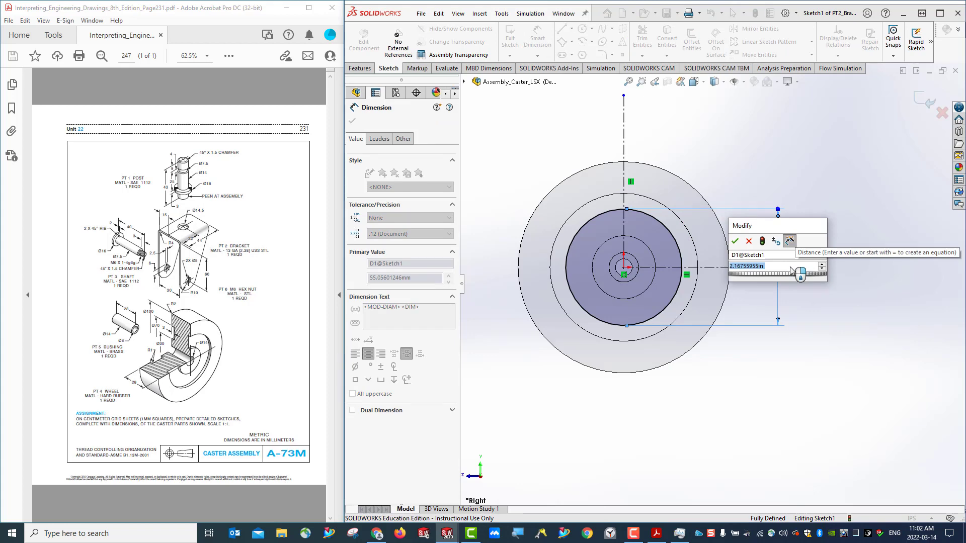
text(8mm)
key(Return)
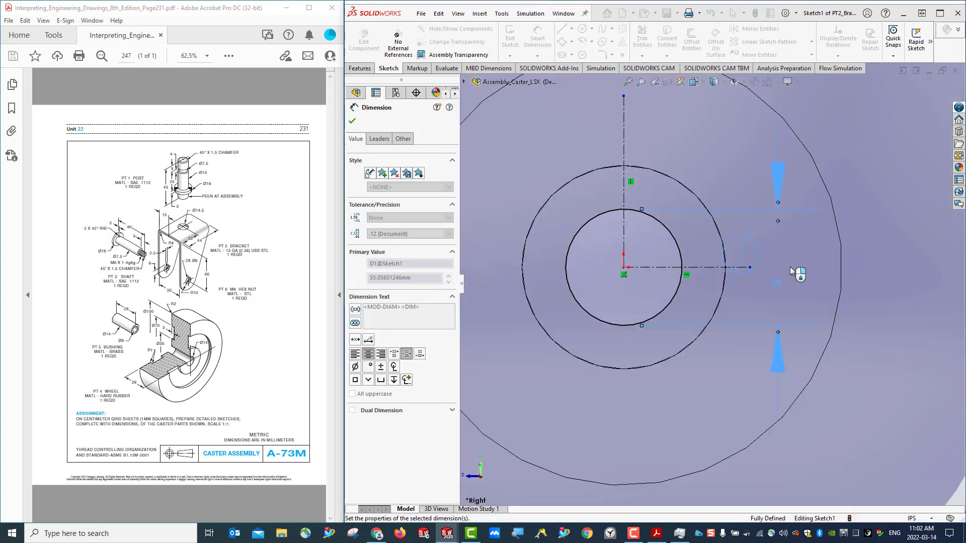
scroll(780, 277, down, 2)
scroll(779, 277, up, 5)
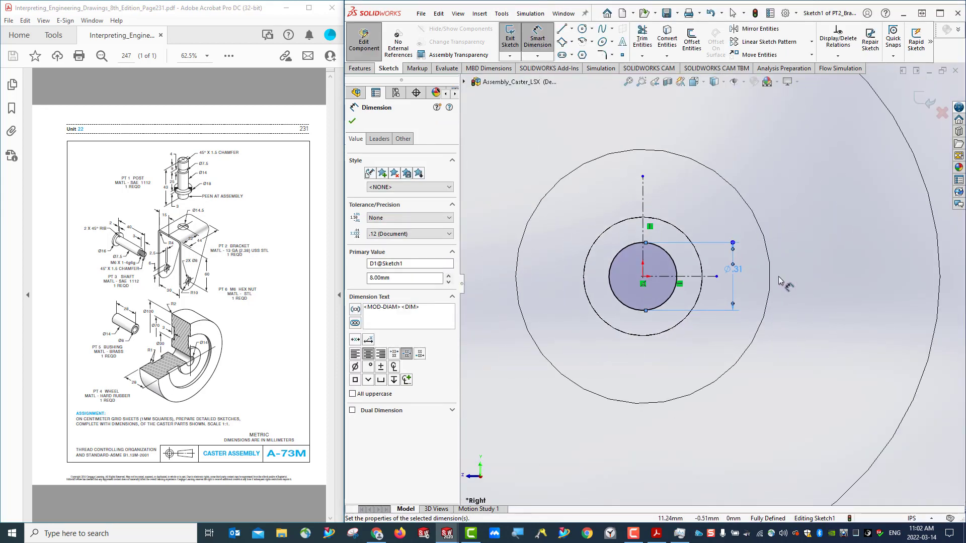
scroll(779, 281, up, 2)
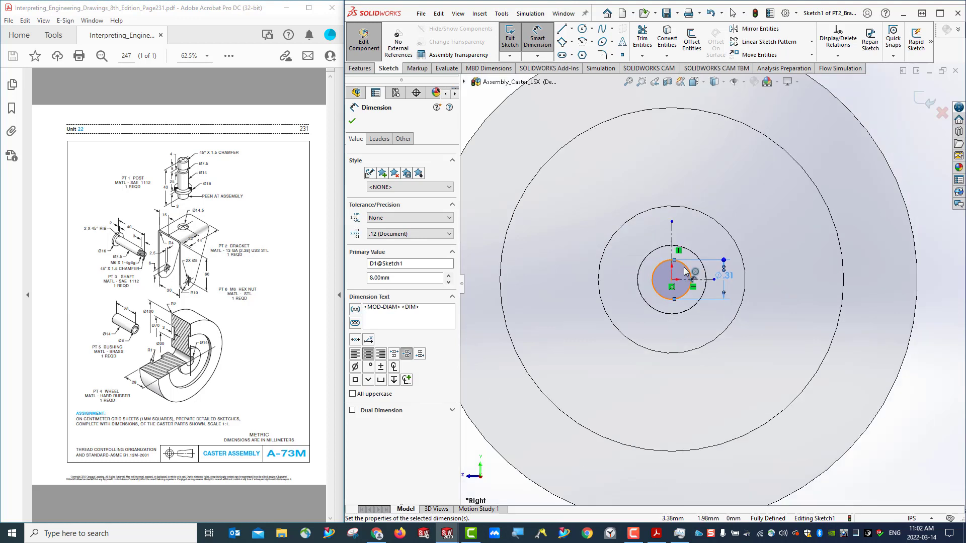
scroll(649, 279, up, 1)
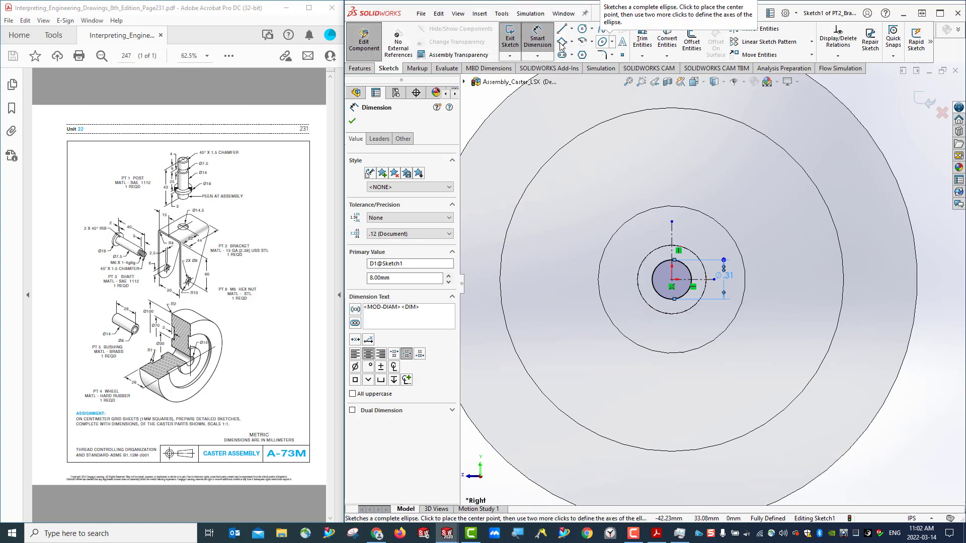
Step: Exit the bracket sketch and switch the document units to MMGS (millimeter, gram, second)
click(539, 46)
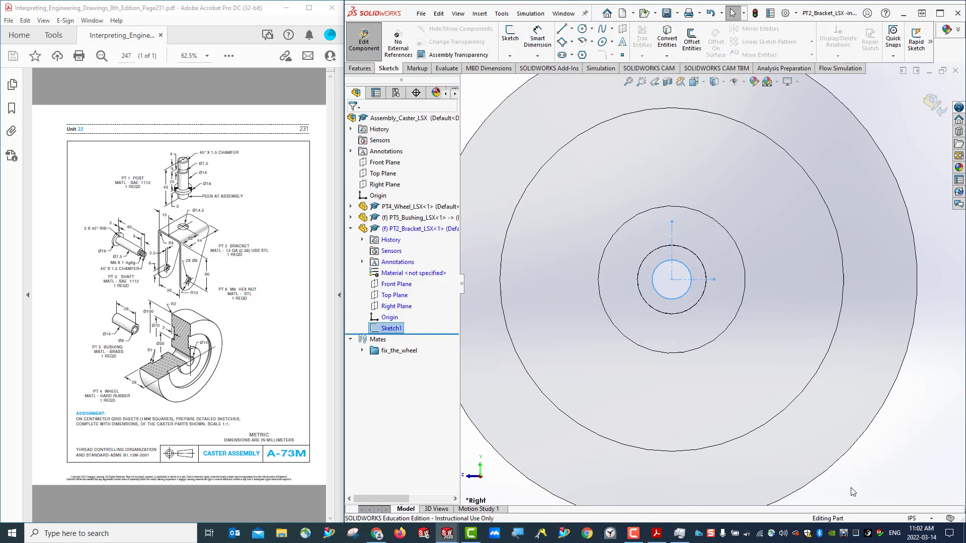
click(930, 518)
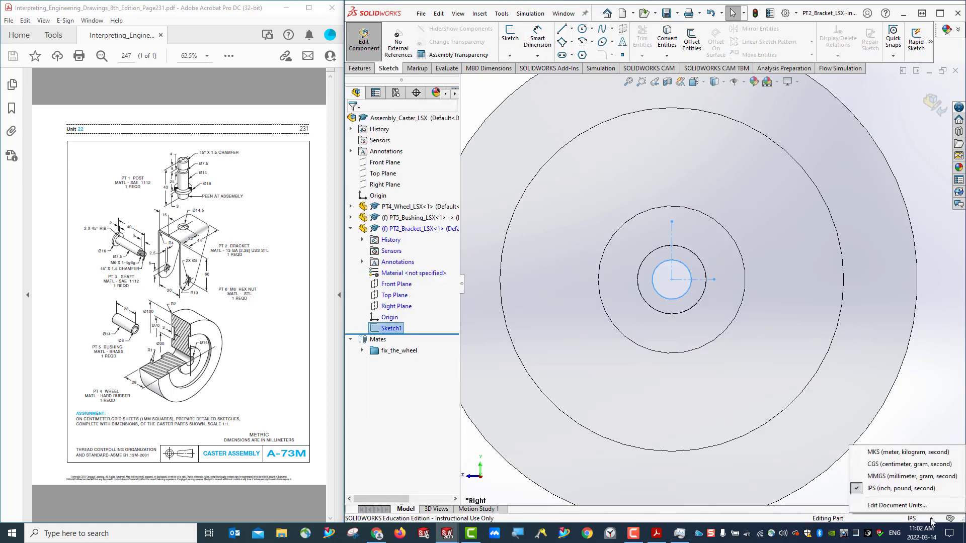
click(892, 478)
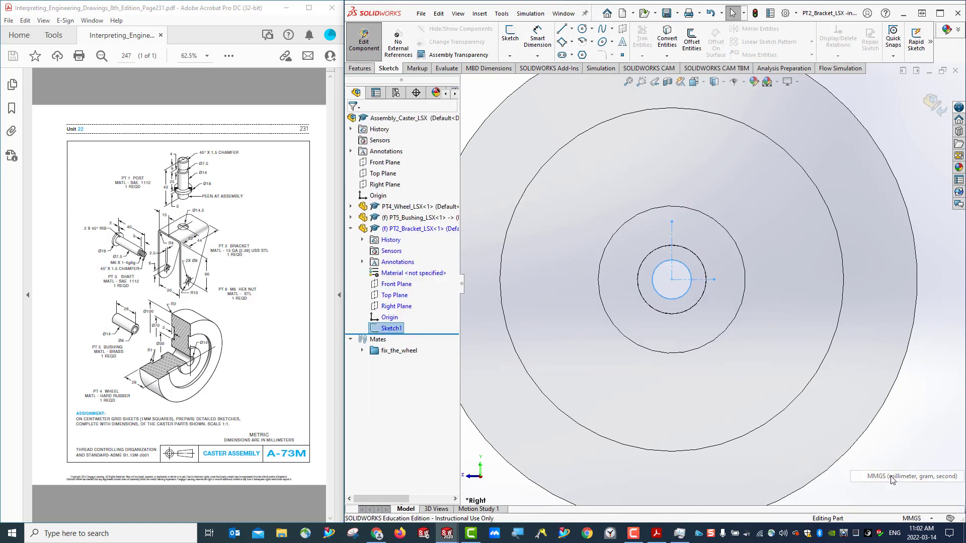
Step: Reopen the bracket's Sketch1 for editing and shift the 8 mm diameter dimension slightly away from the circle
right_click(385, 331)
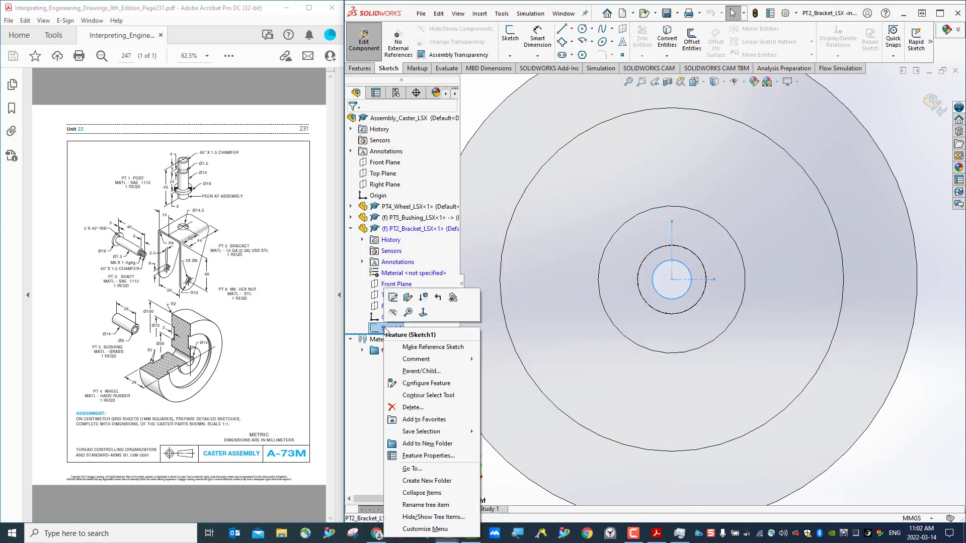
click(396, 302)
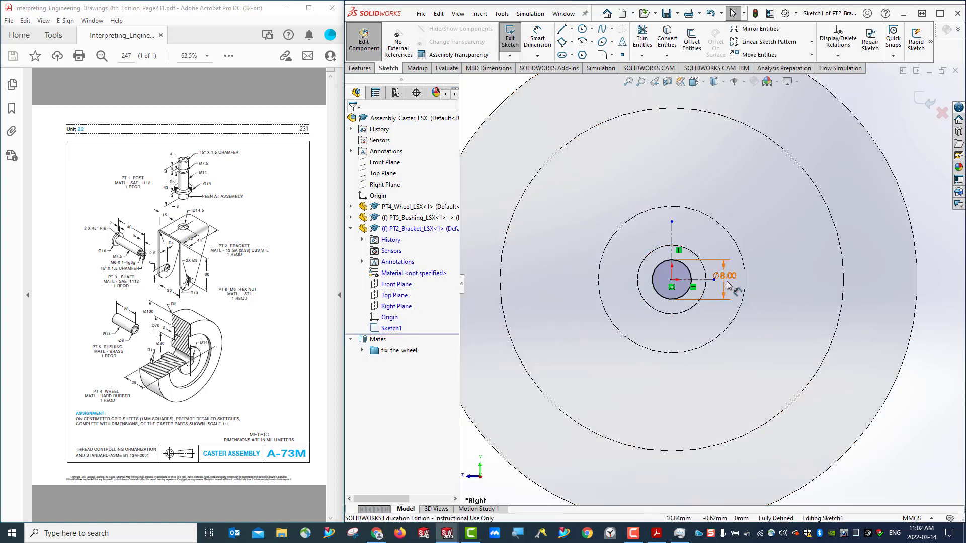
click(726, 277)
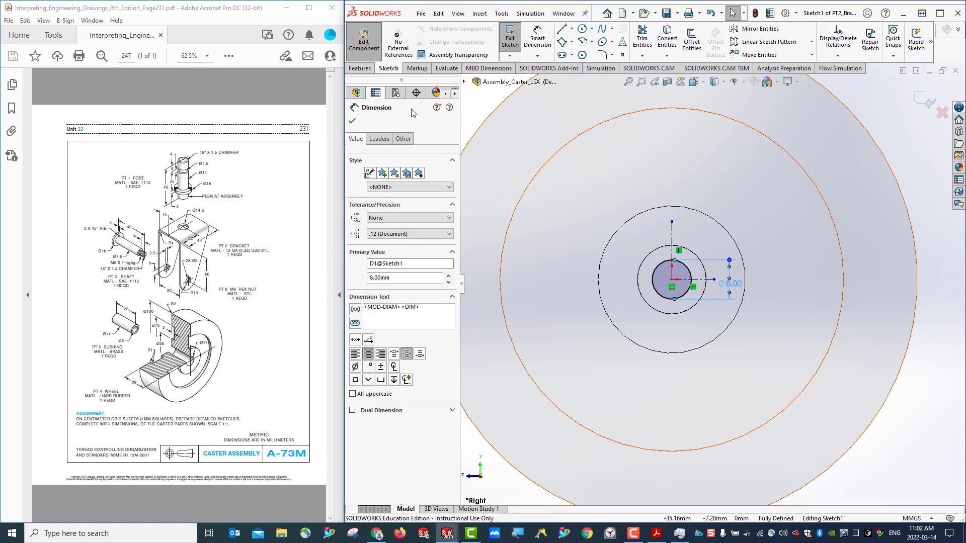
Step: Sketch a second circle centred on the origin with a radius of about 23 mm
click(582, 29)
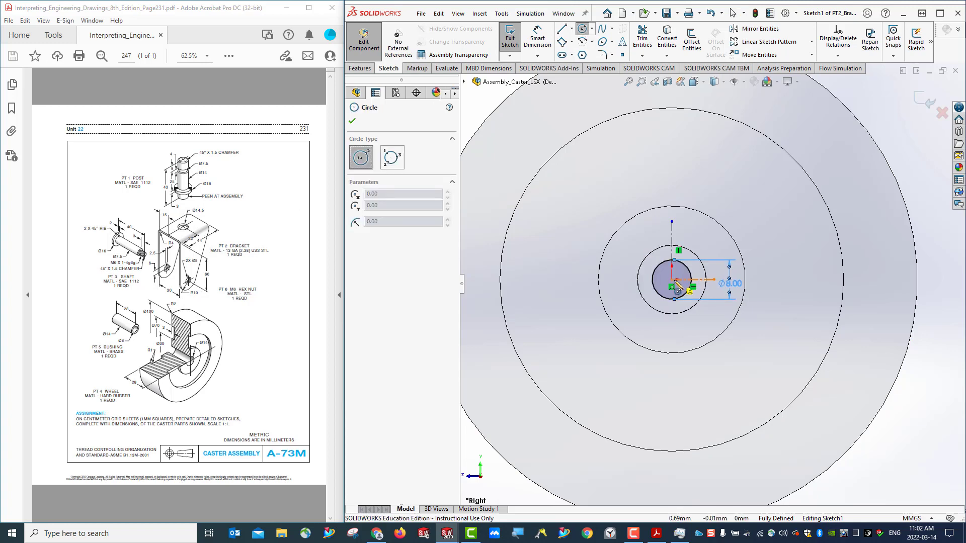
click(673, 280)
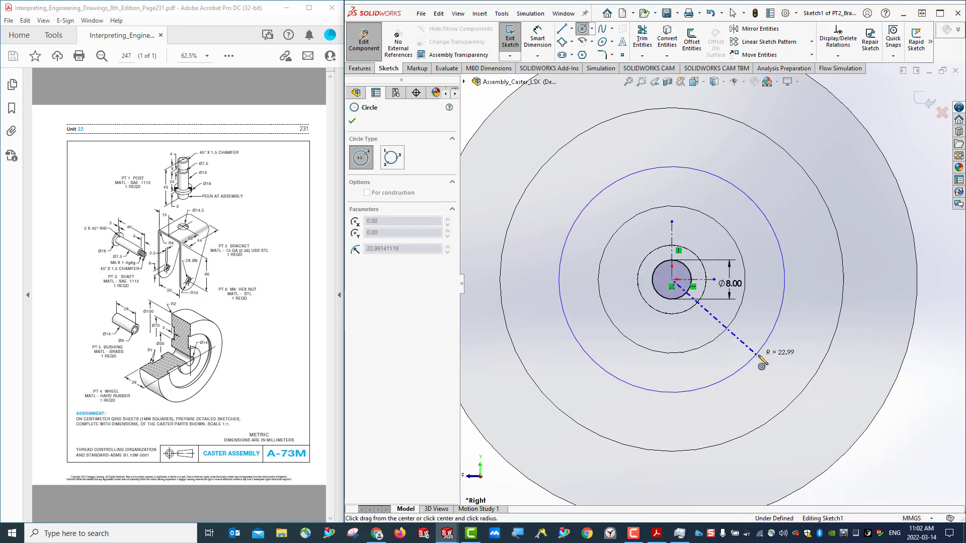
click(759, 356)
Step: Dimension the outer sketch circle to a diameter of 20 mm, placing the dimension below it
key(d)
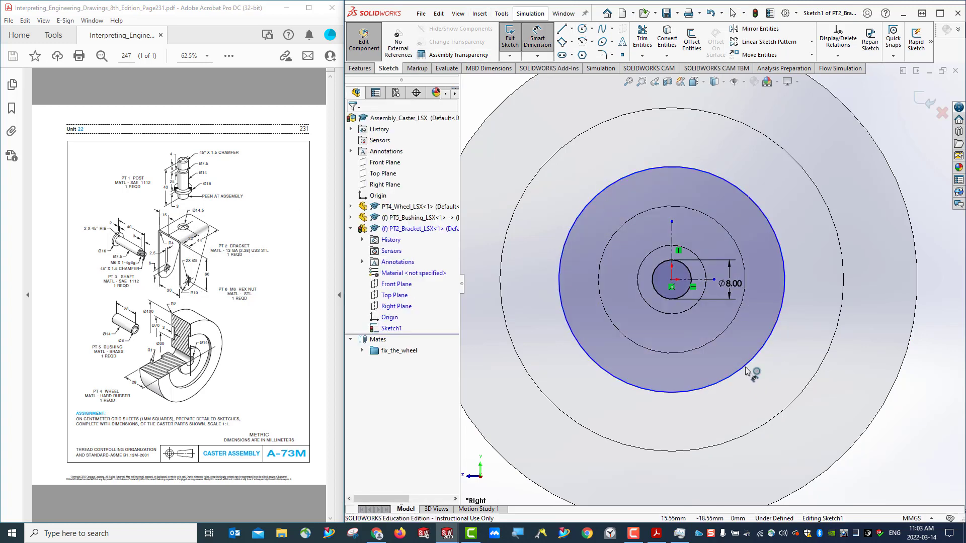
click(746, 367)
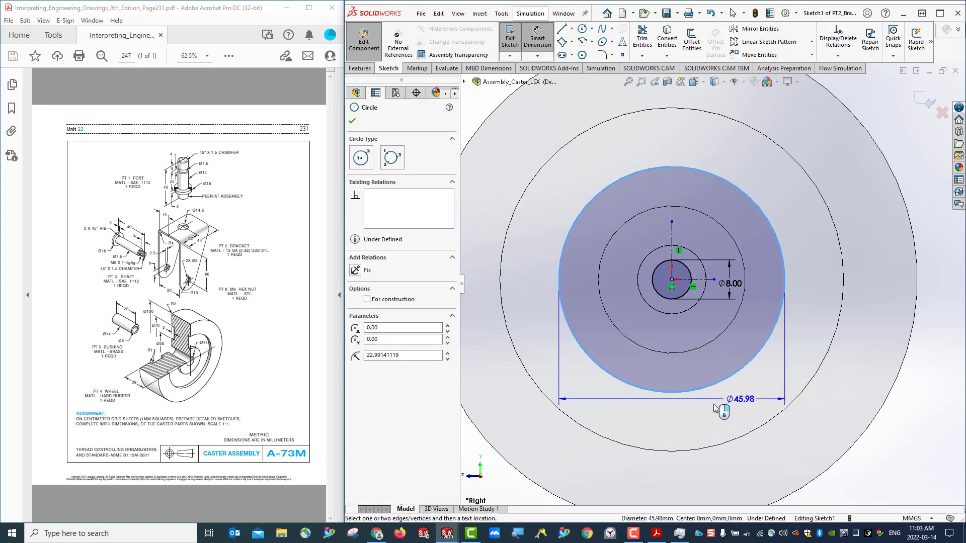
click(686, 415)
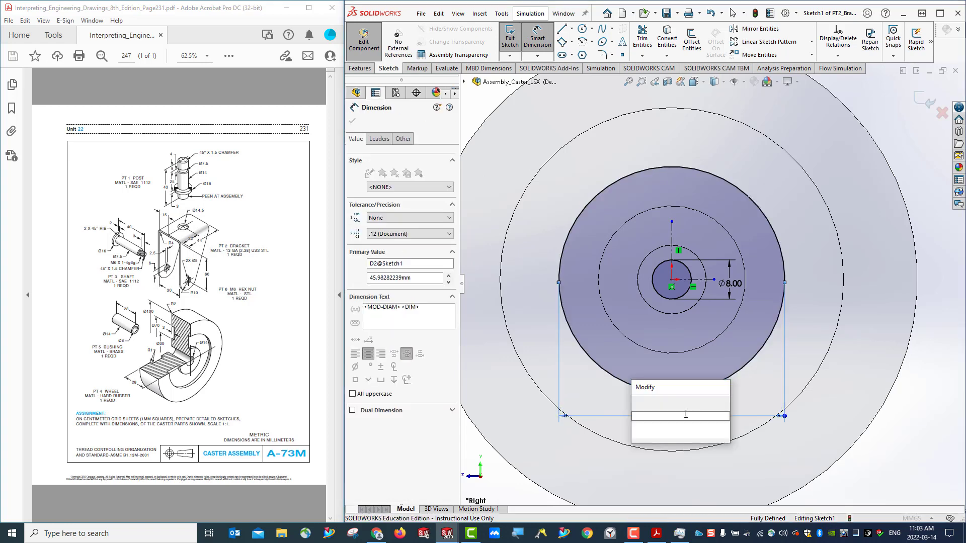
key(Return)
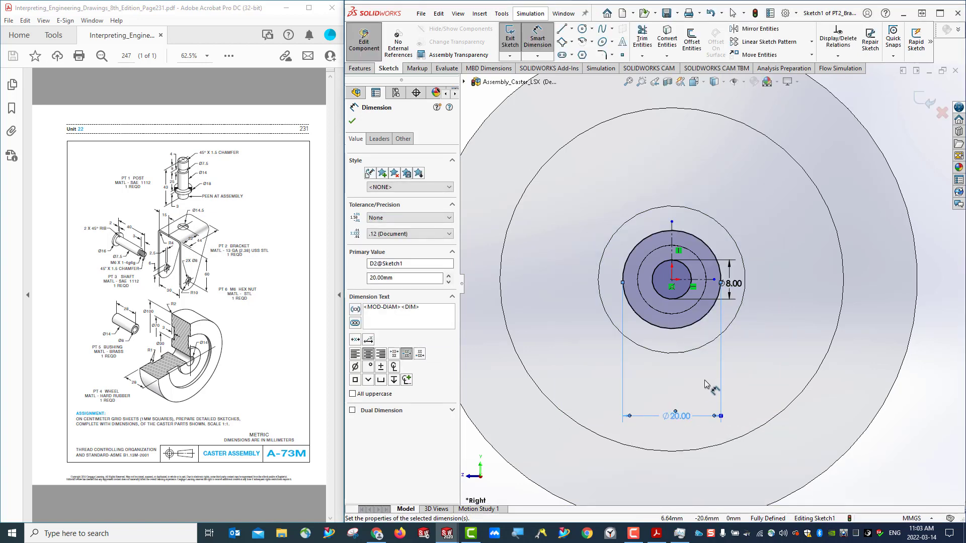
scroll(705, 385, up, 4)
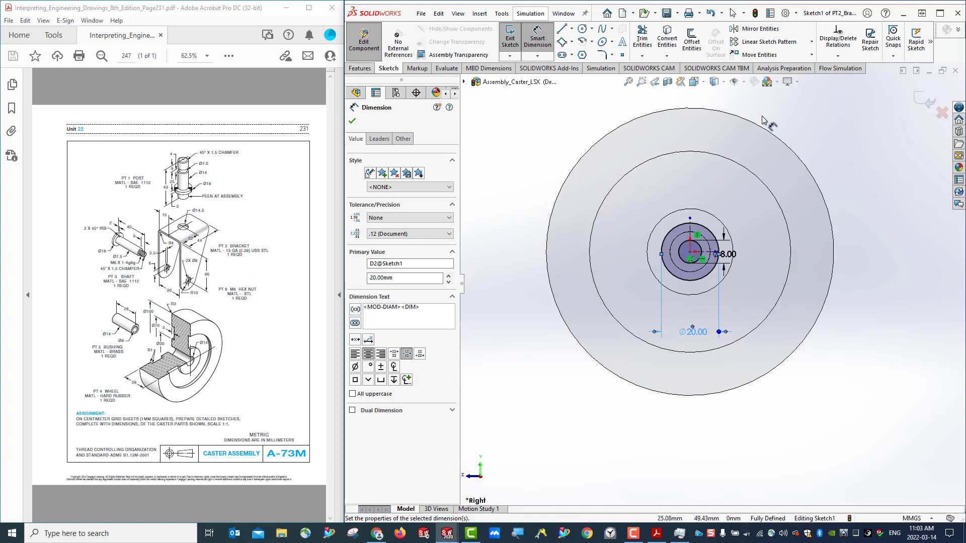
scroll(763, 120, down, 2)
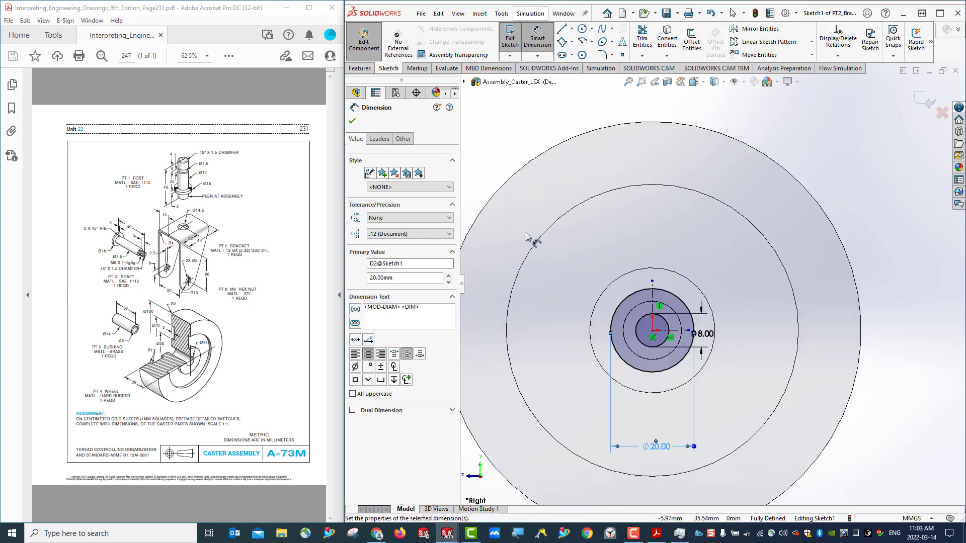
click(352, 125)
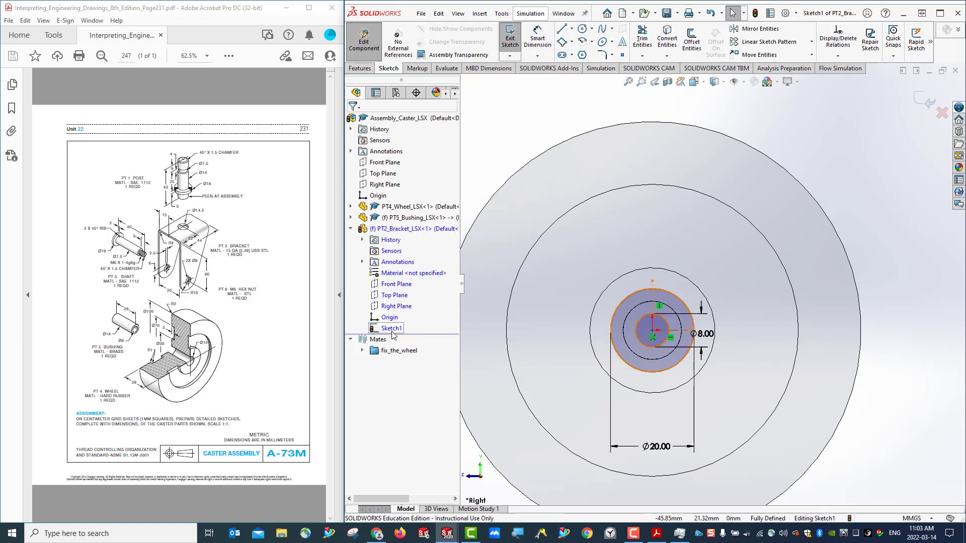
Step: Sketch a line about 46.5 mm long from the left quadrant point of the 20 mm circle up toward the wheel's rim
scroll(617, 228, down, 2)
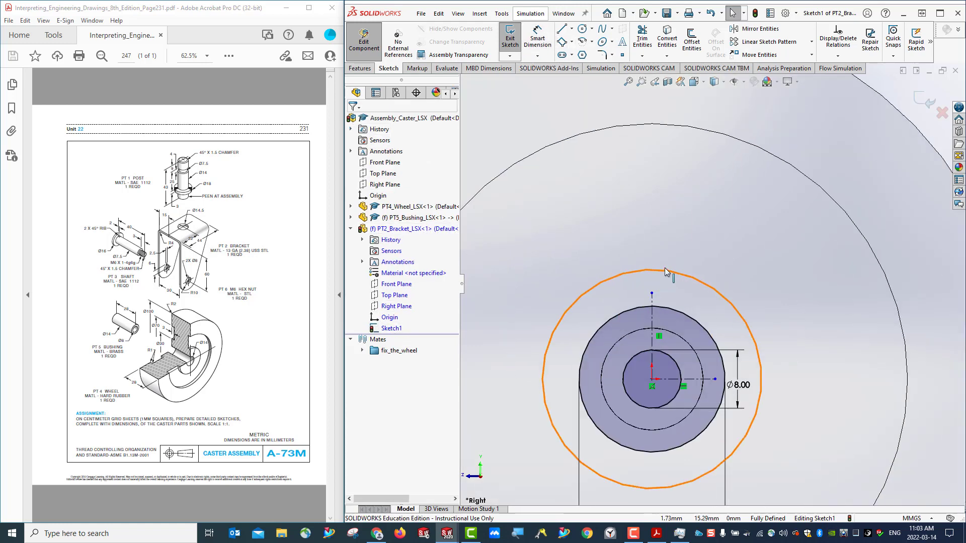
scroll(788, 204, up, 5)
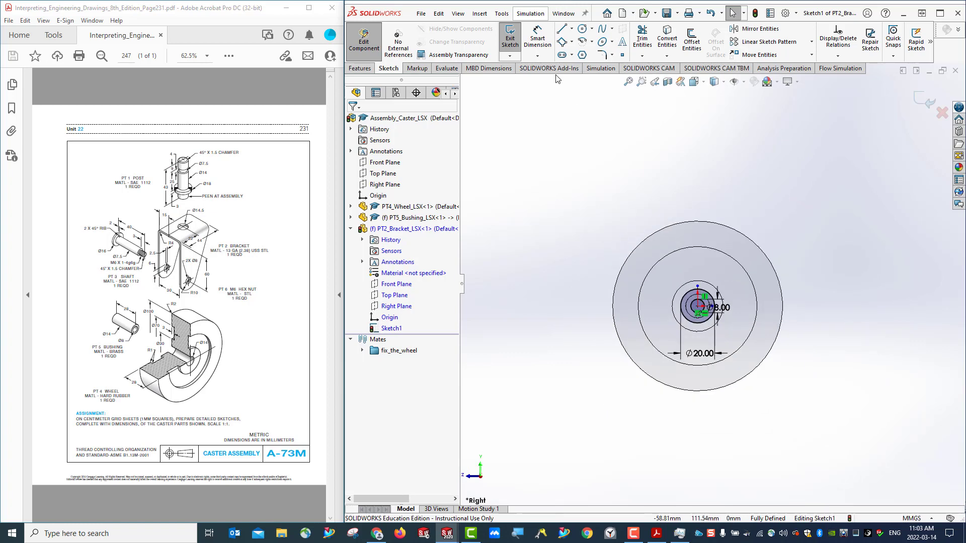
click(562, 28)
scroll(697, 307, down, 3)
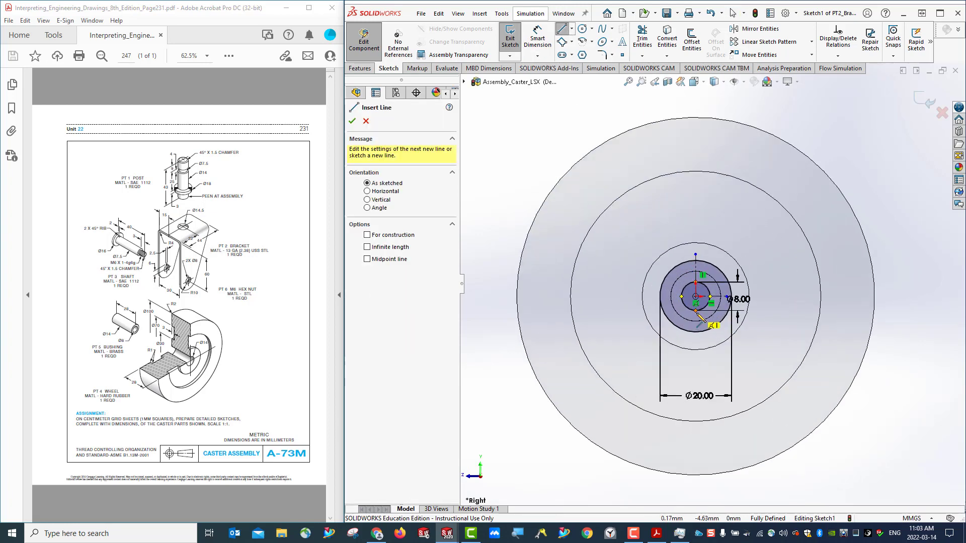
scroll(710, 321, down, 2)
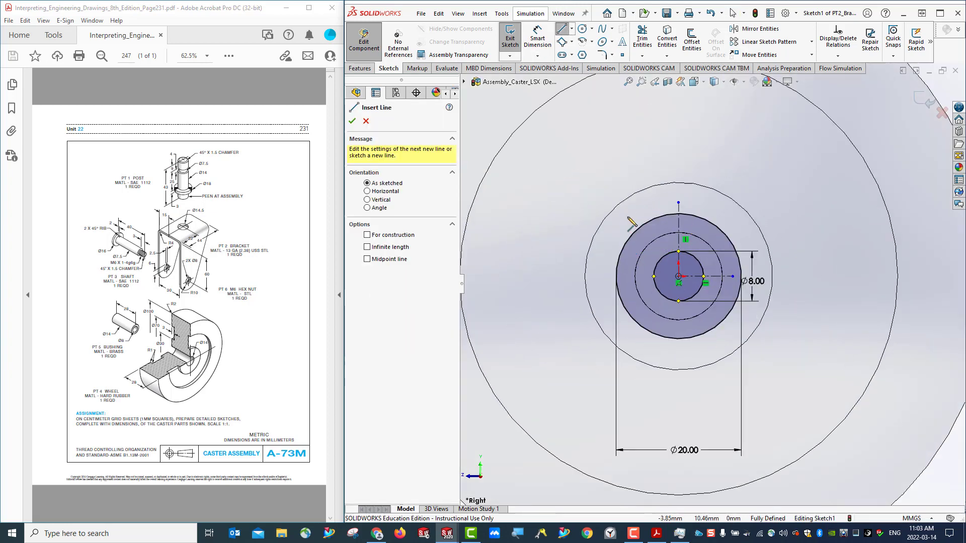
click(617, 277)
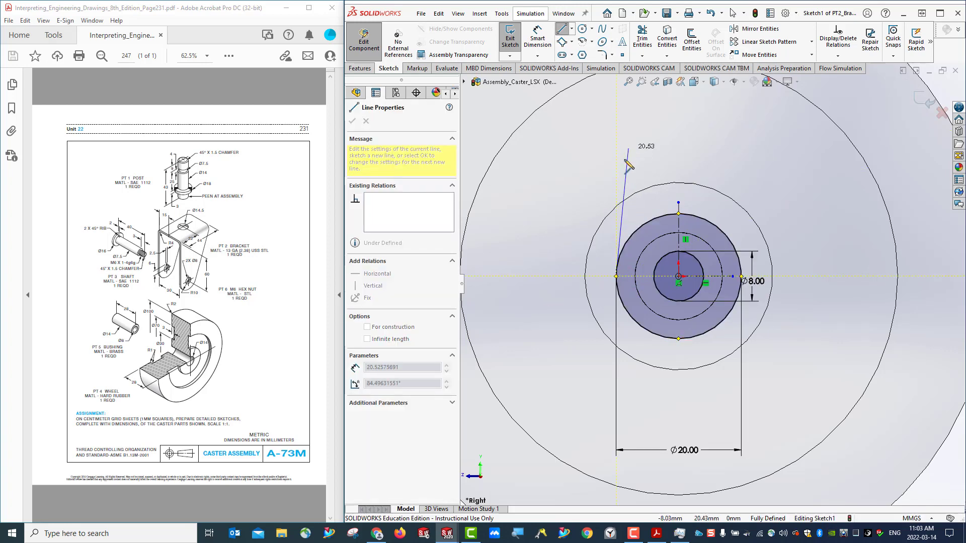
scroll(627, 166, down, 2)
scroll(626, 166, down, 2)
scroll(646, 168, down, 2)
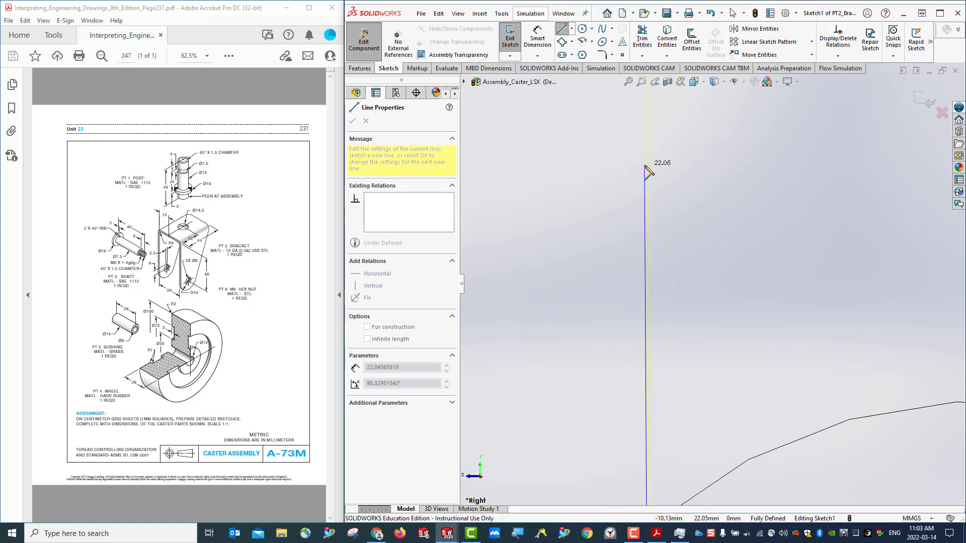
scroll(648, 171, down, 2)
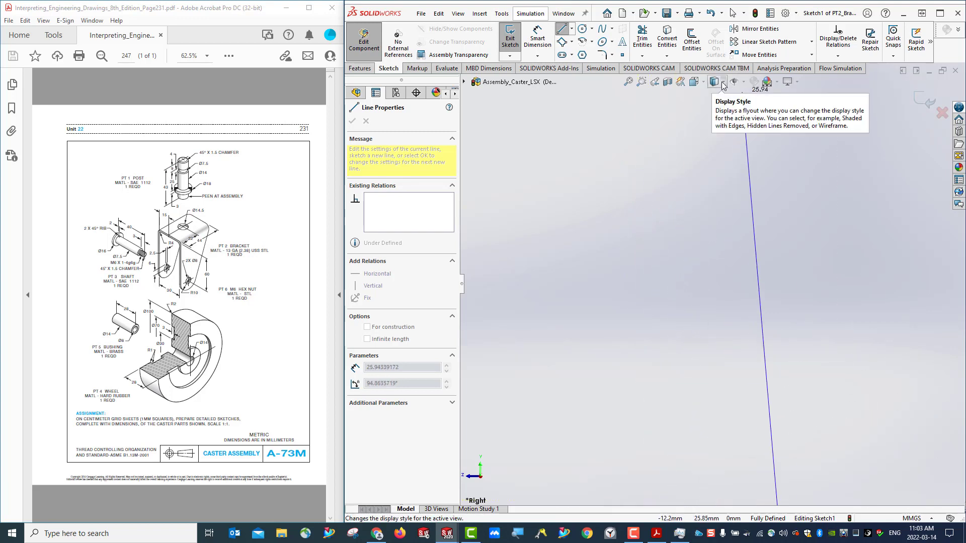
click(706, 87)
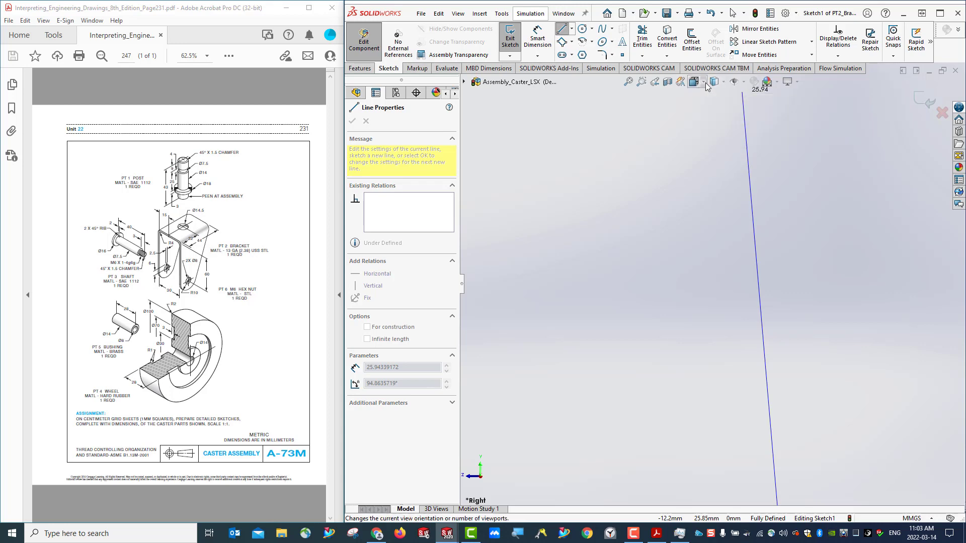
click(725, 127)
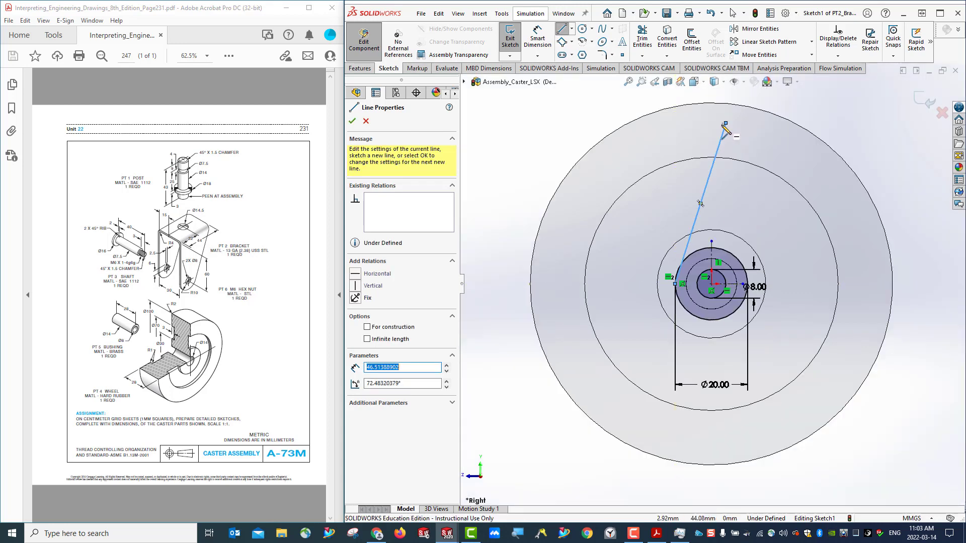
key(Escape)
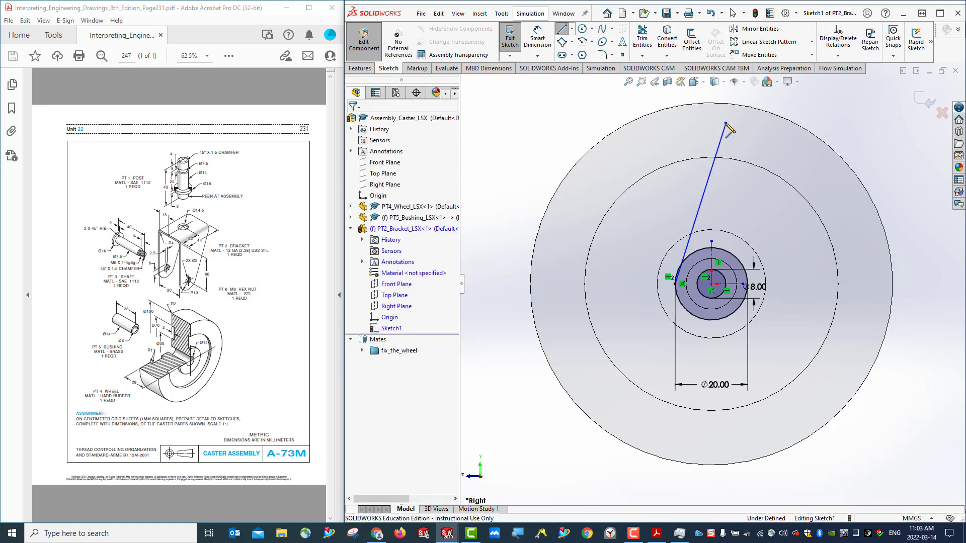
Step: Apply a Vertical relation to the slanted line rising from the 20 mm circle
click(723, 143)
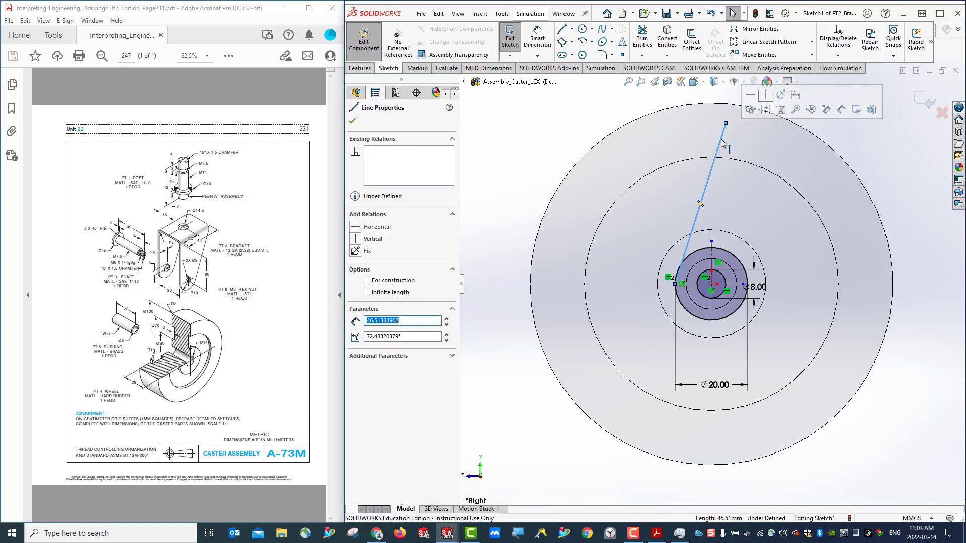
click(766, 94)
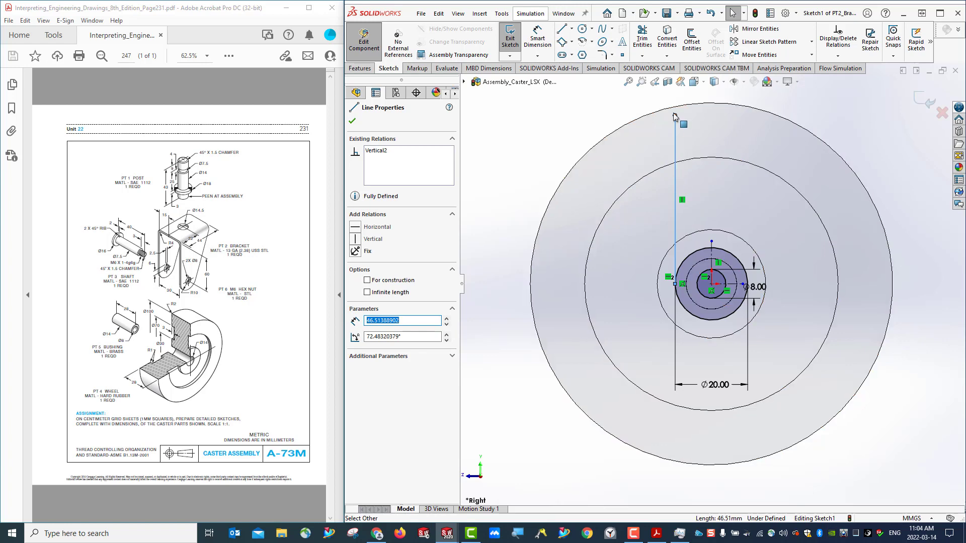
scroll(685, 190, up, 4)
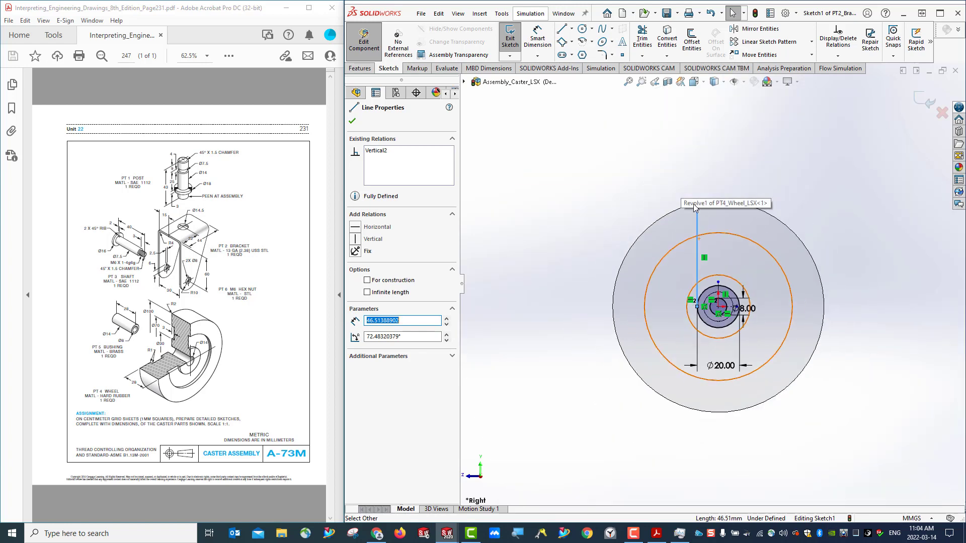
Step: Stretch the vertical line to about 71 mm above the origin and continue it with a horizontal top line and a slanted line about 91 mm long
drag(697, 209, 697, 156)
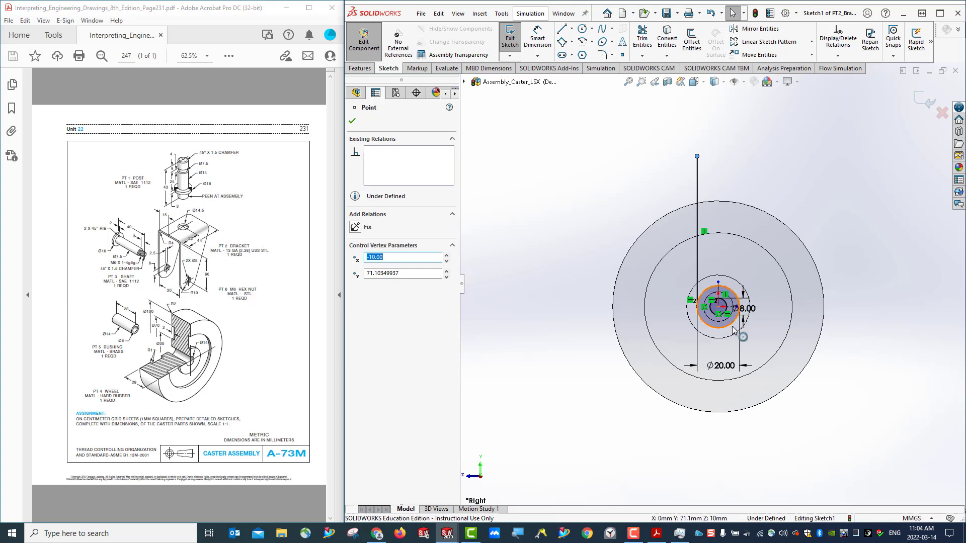
click(562, 29)
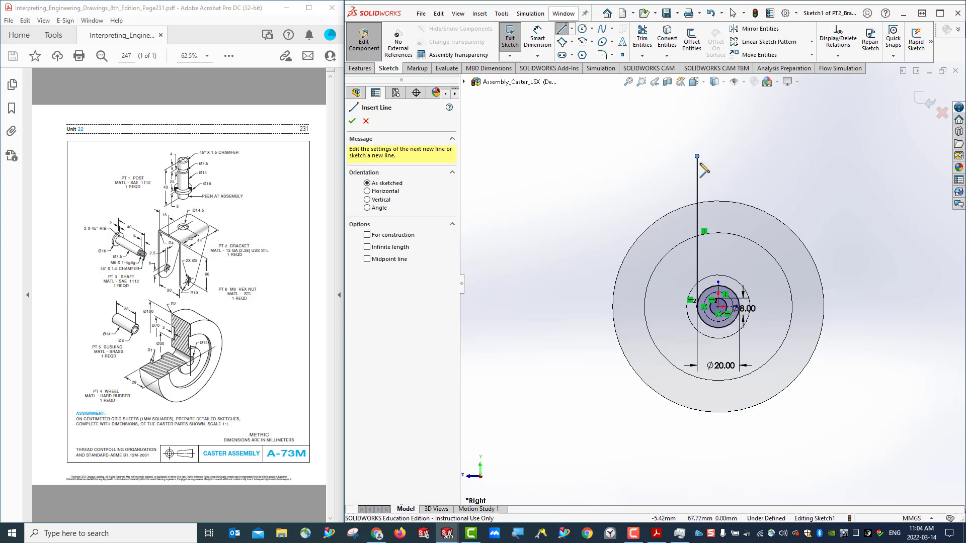
click(698, 158)
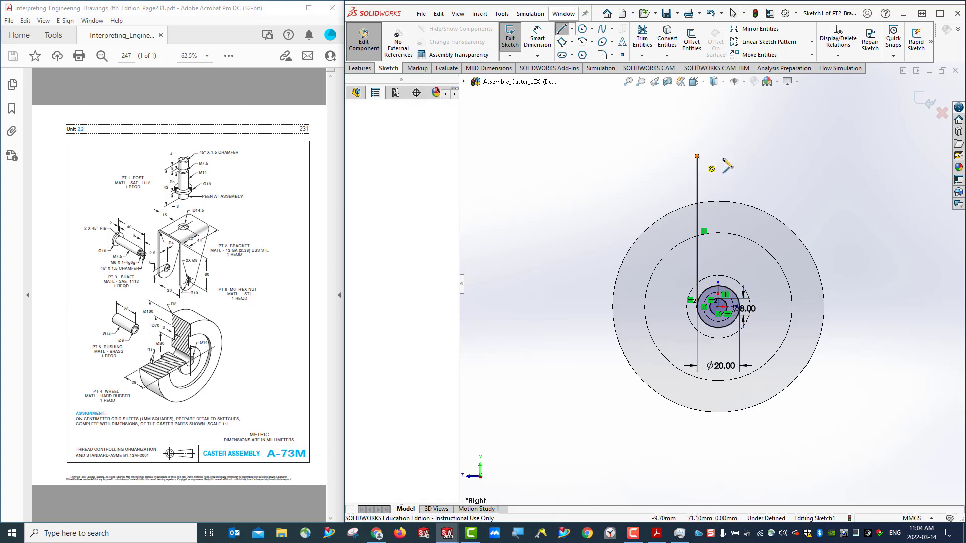
click(813, 156)
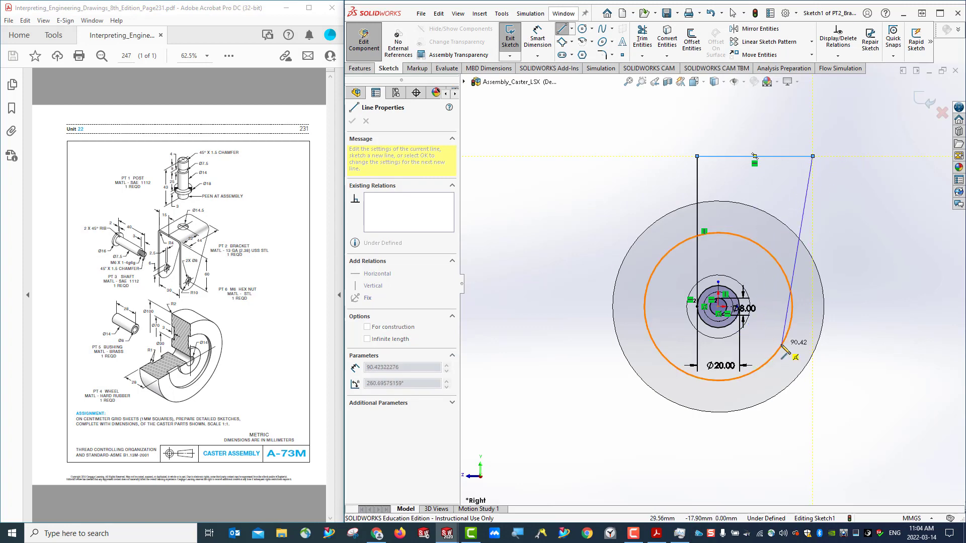
click(760, 342)
key(Escape)
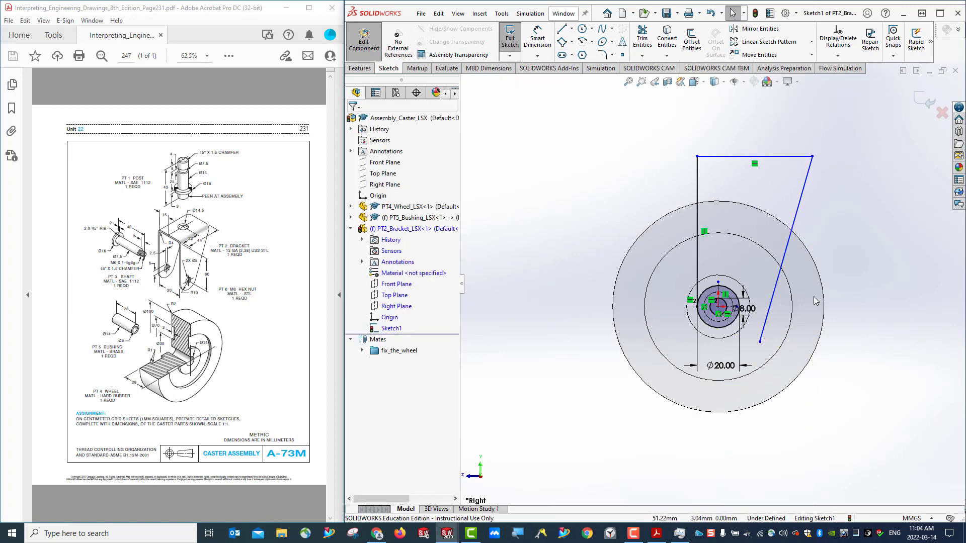
Step: Add a Tangent relation between the slanted line and the 20 mm circle
click(667, 57)
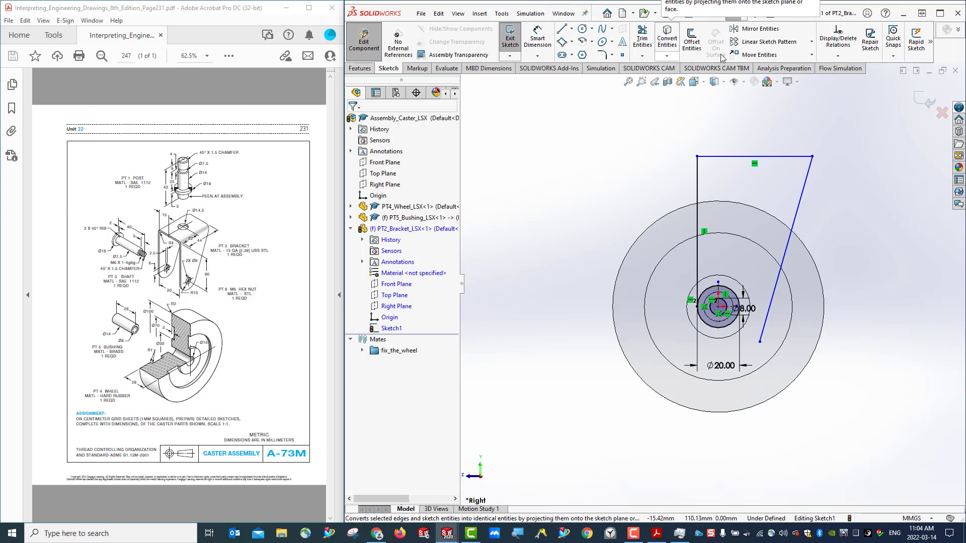
click(840, 58)
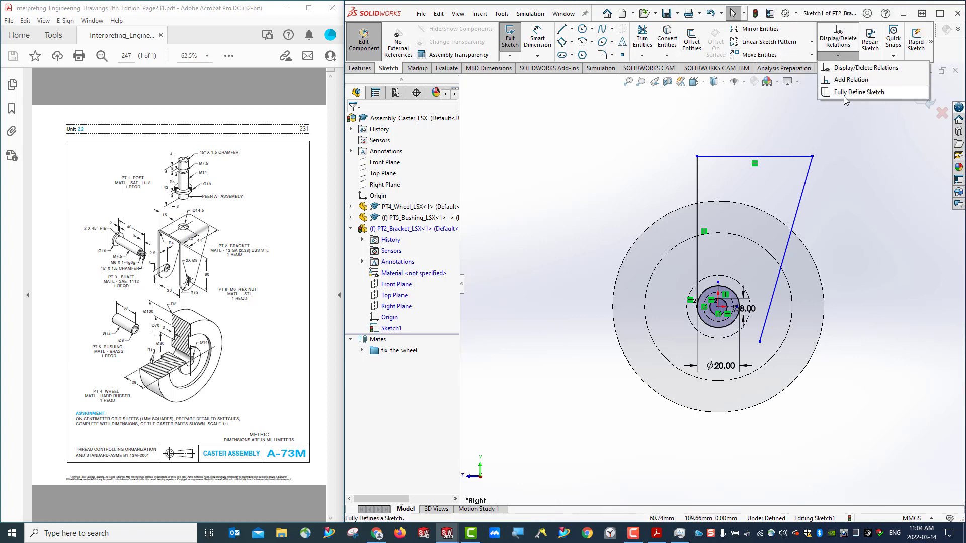
click(849, 81)
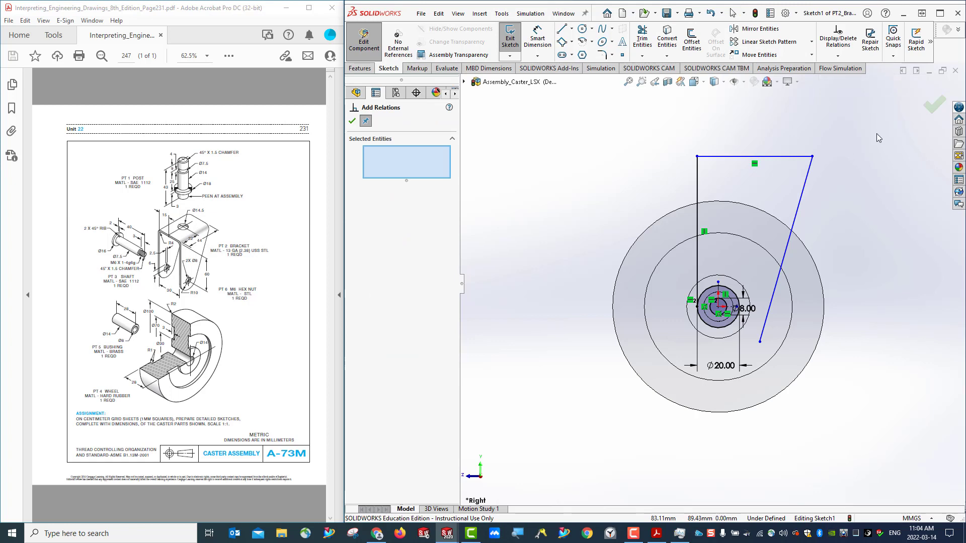
click(800, 203)
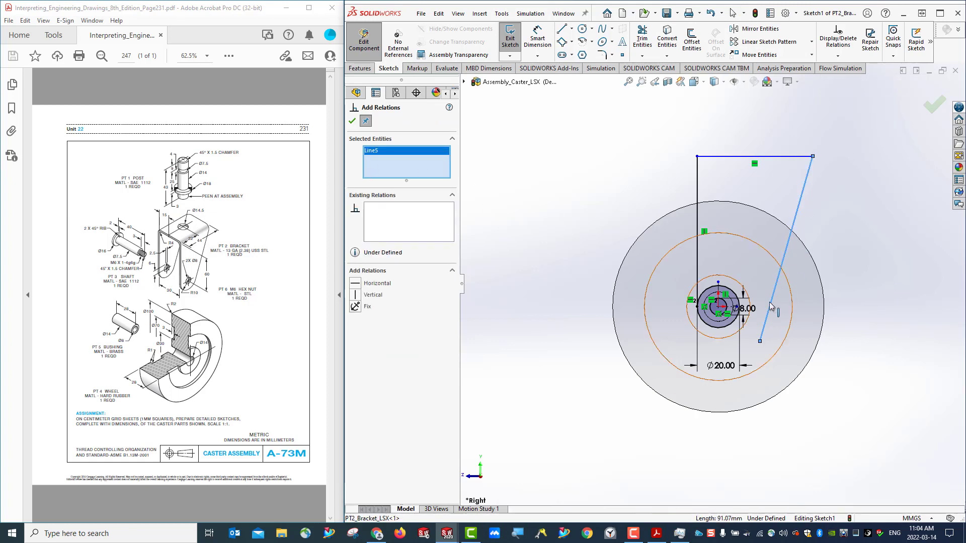
click(731, 326)
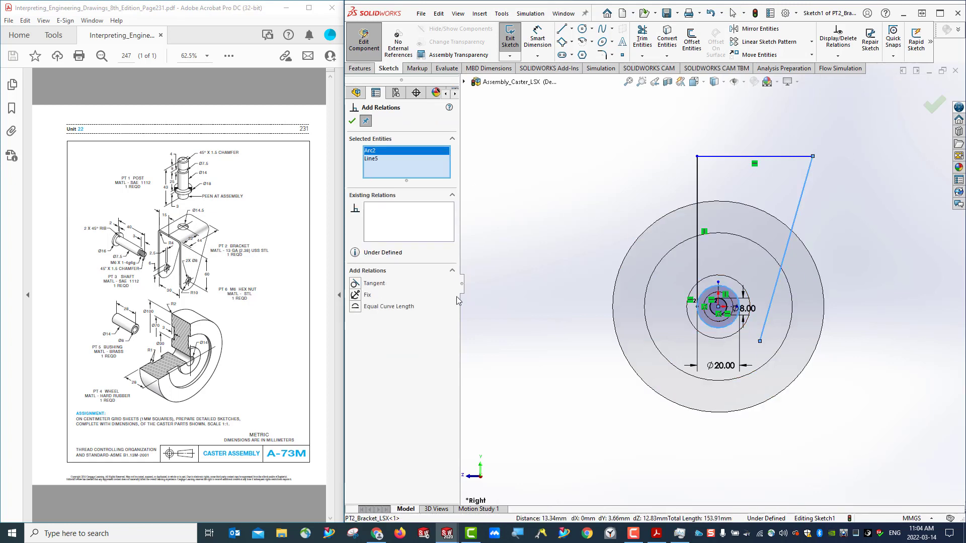
click(355, 284)
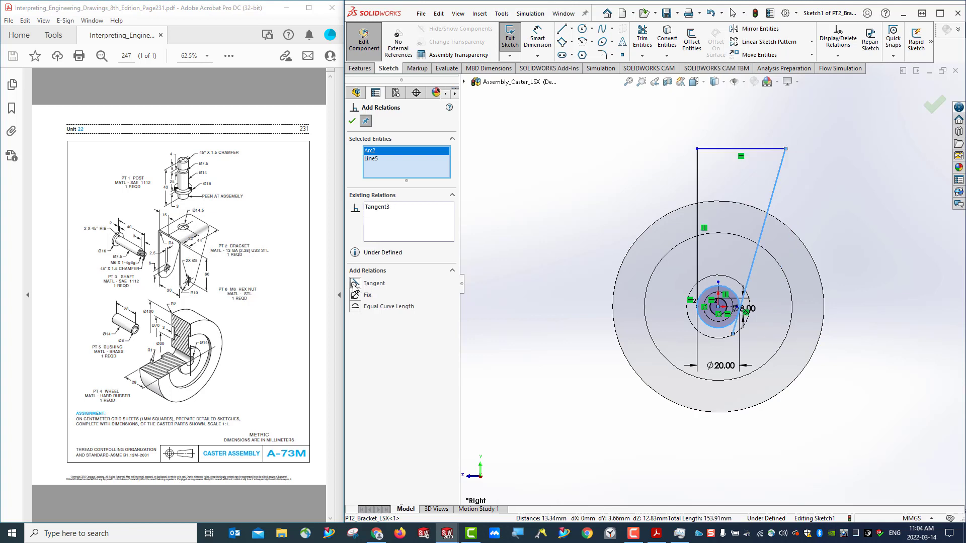
click(352, 122)
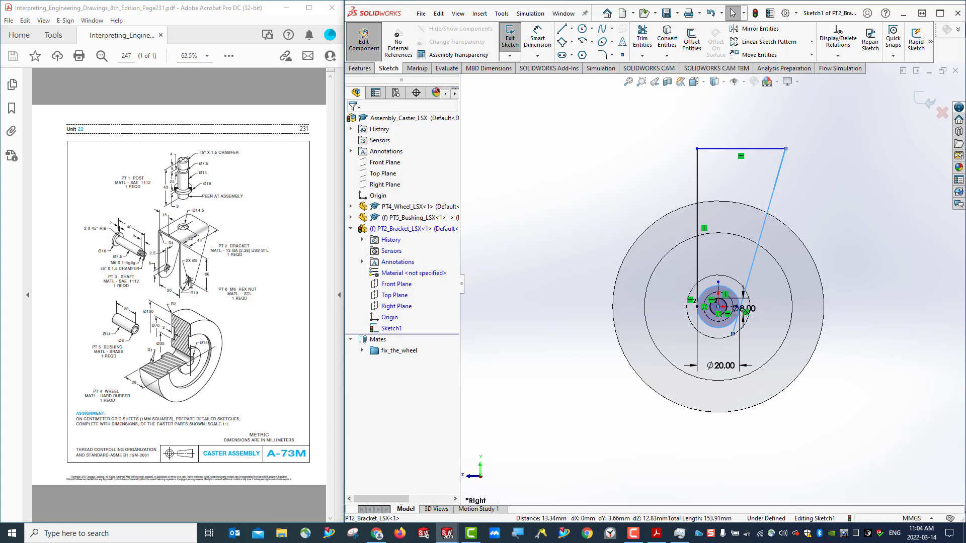
Step: Dimension the height of the horizontal top line above the circles' centre to 61 mm
scroll(778, 311, down, 5)
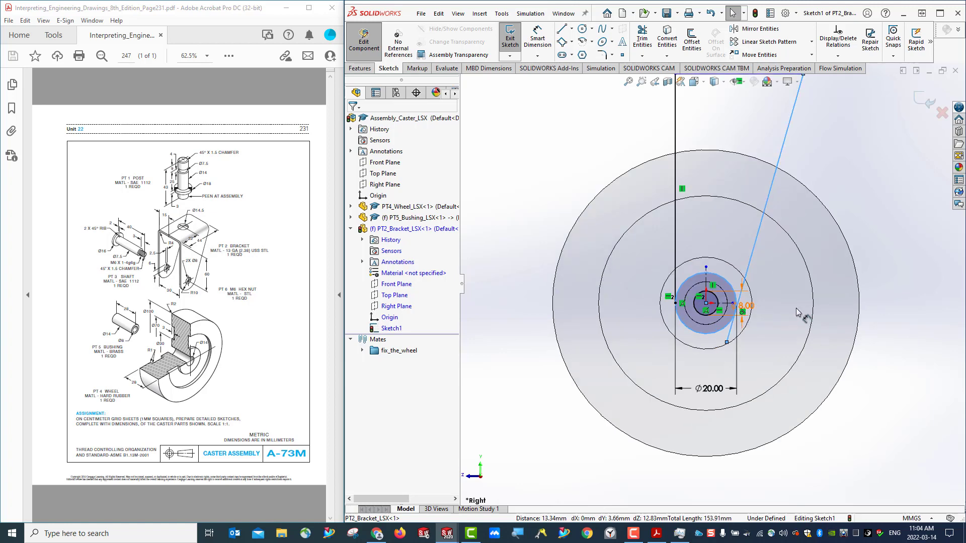
scroll(778, 311, up, 5)
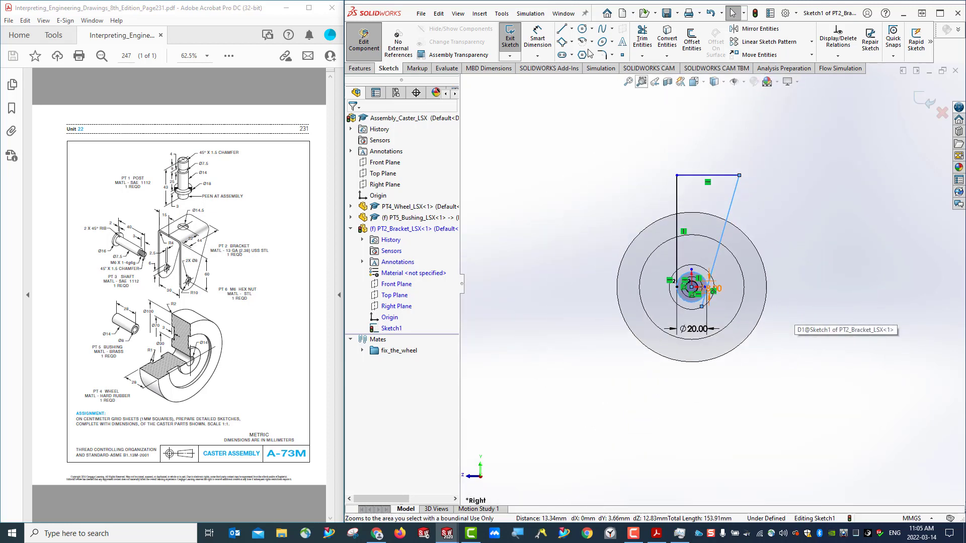
click(537, 37)
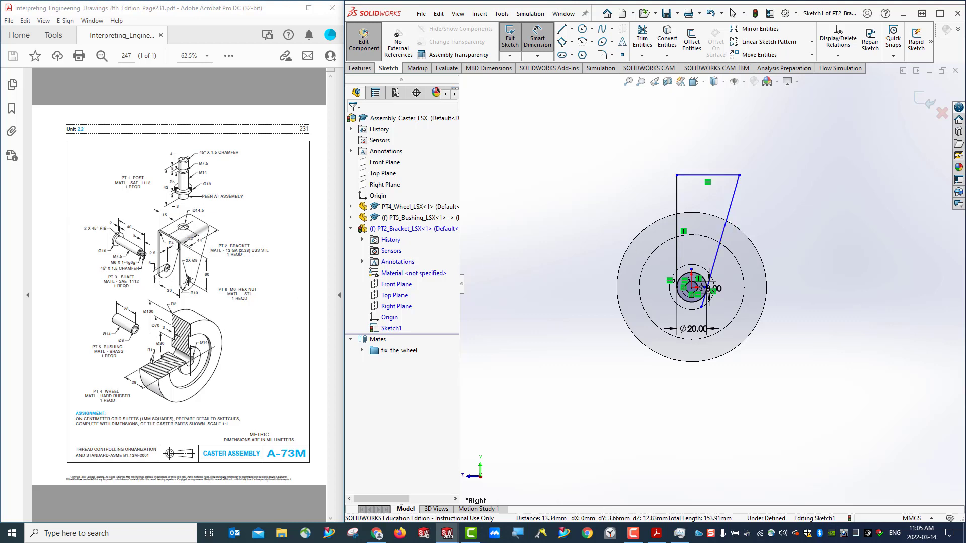
click(707, 175)
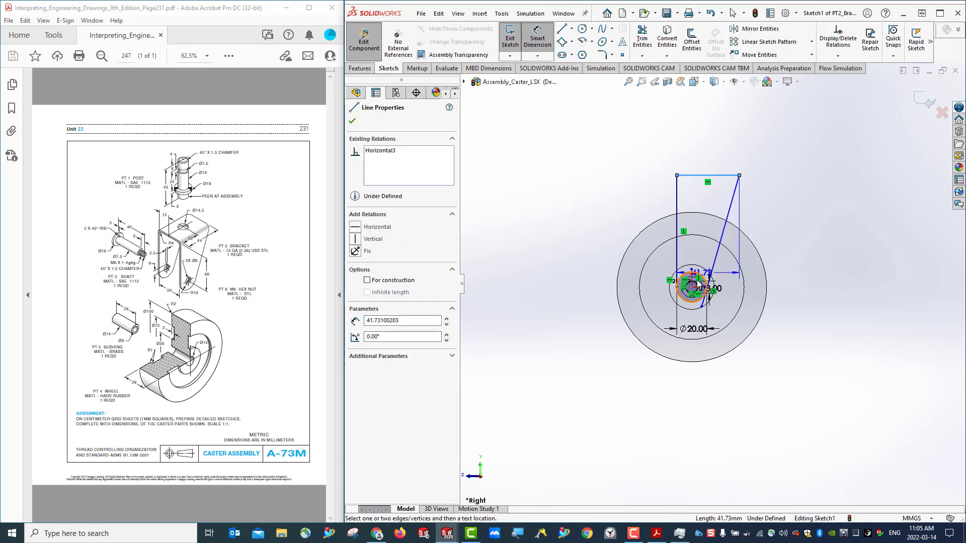
scroll(705, 291, down, 3)
scroll(706, 291, down, 3)
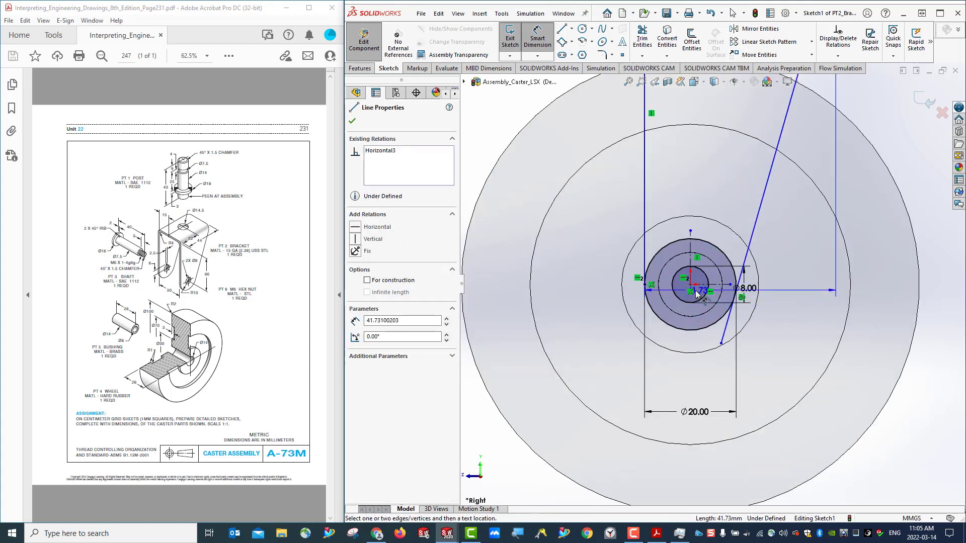
click(690, 285)
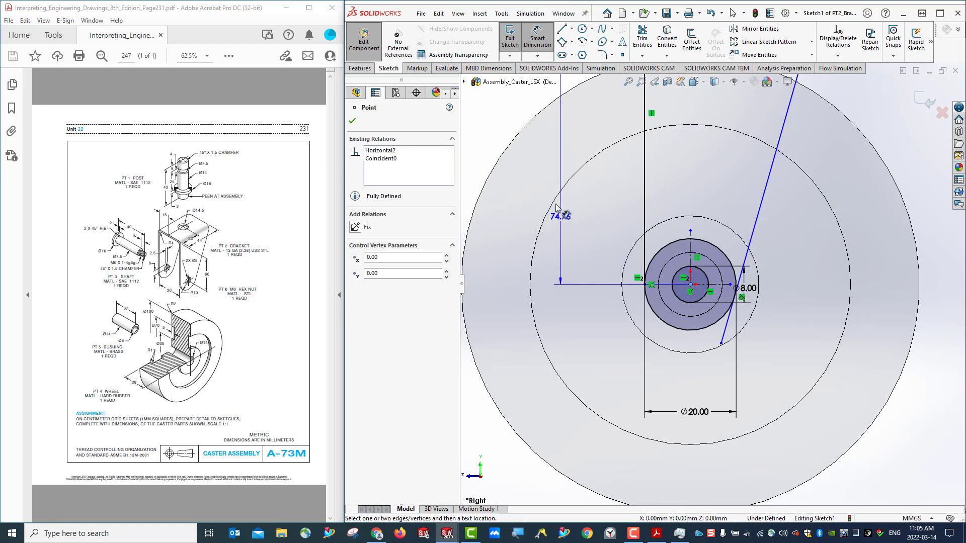
click(537, 178)
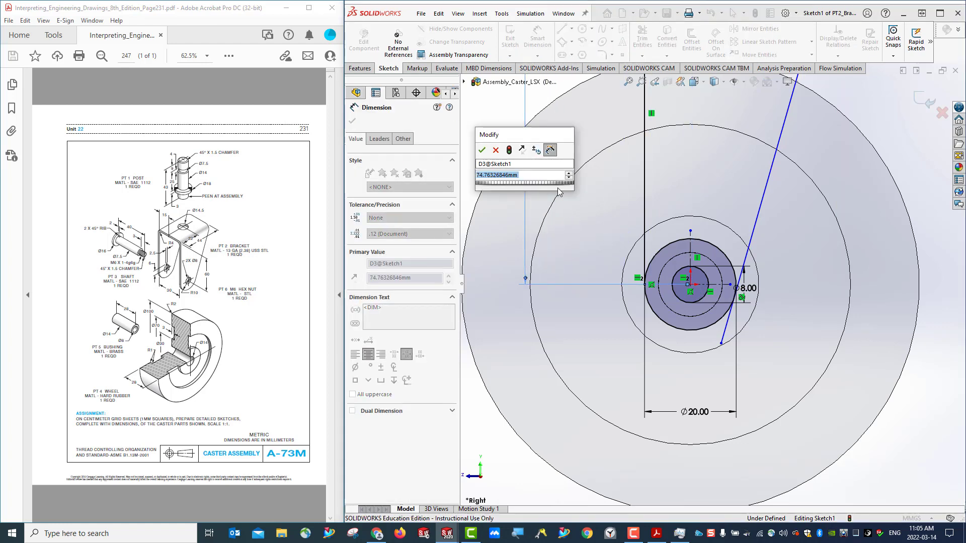
text(61)
key(Return)
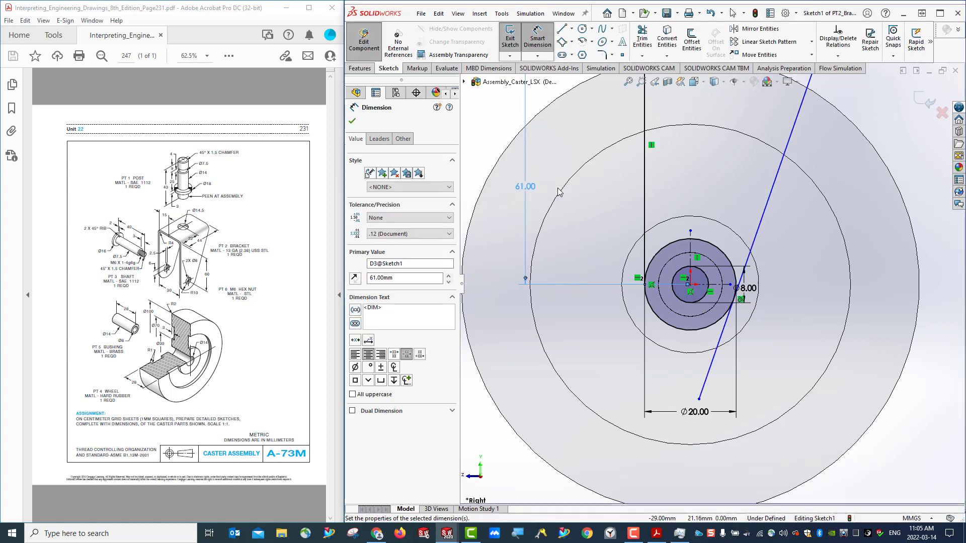
Step: Trim the slanted line's tail below its tangent point and the upper part of the 20 mm circle with Power trim
scroll(822, 300, down, 3)
scroll(797, 284, up, 4)
scroll(797, 288, up, 3)
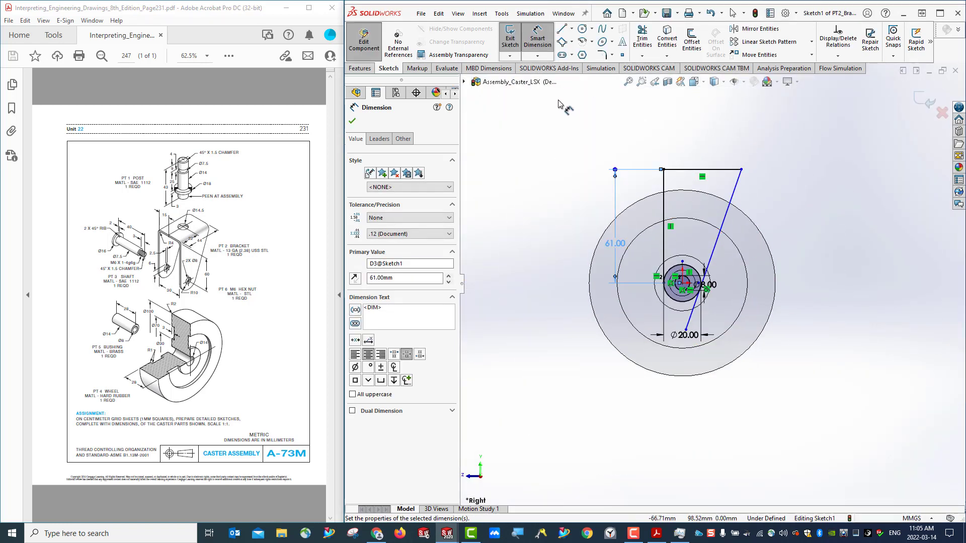
click(643, 38)
scroll(726, 285, down, 5)
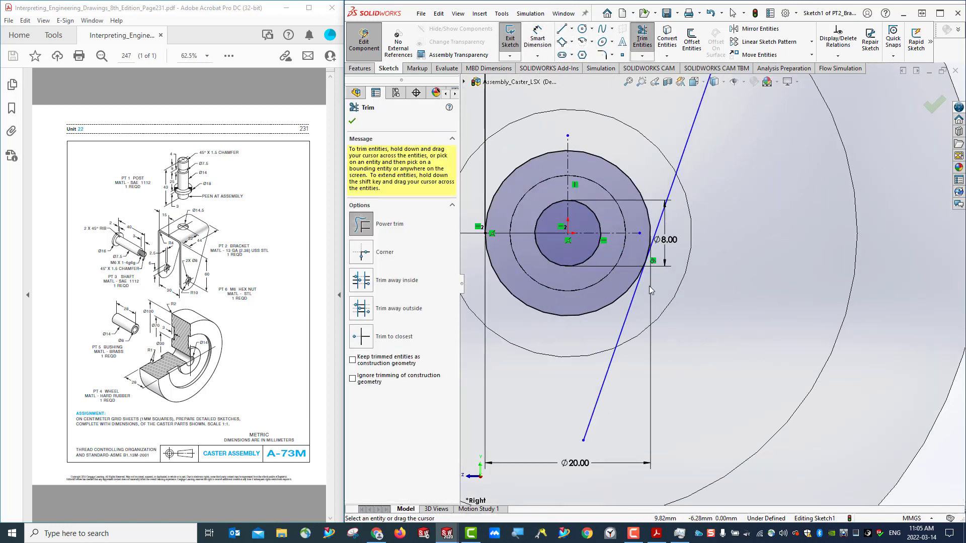
click(643, 288)
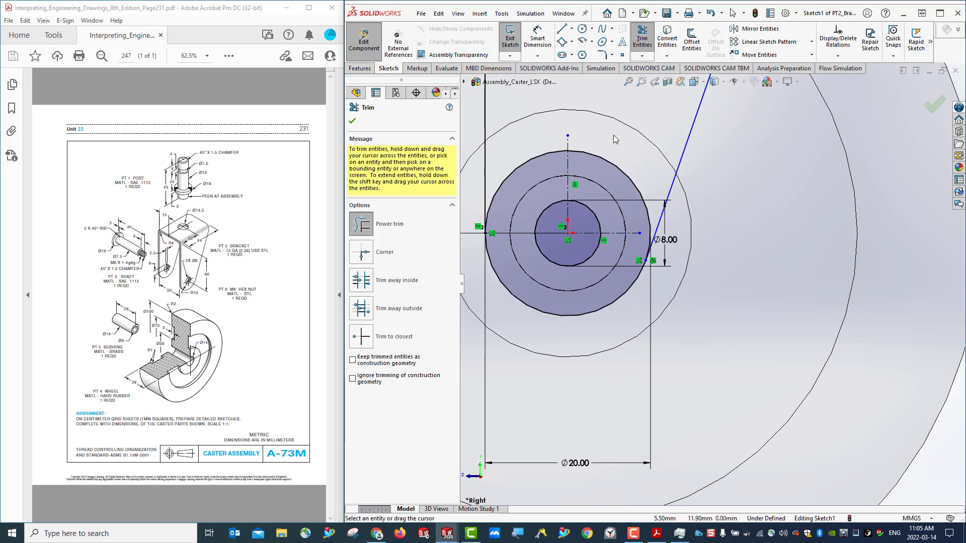
click(623, 167)
click(550, 152)
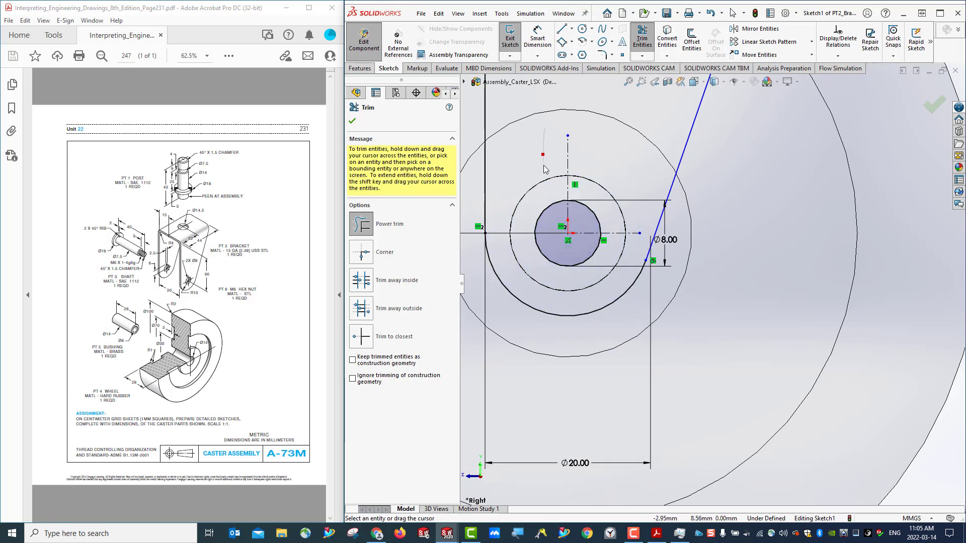
scroll(752, 261, down, 1)
scroll(723, 246, up, 4)
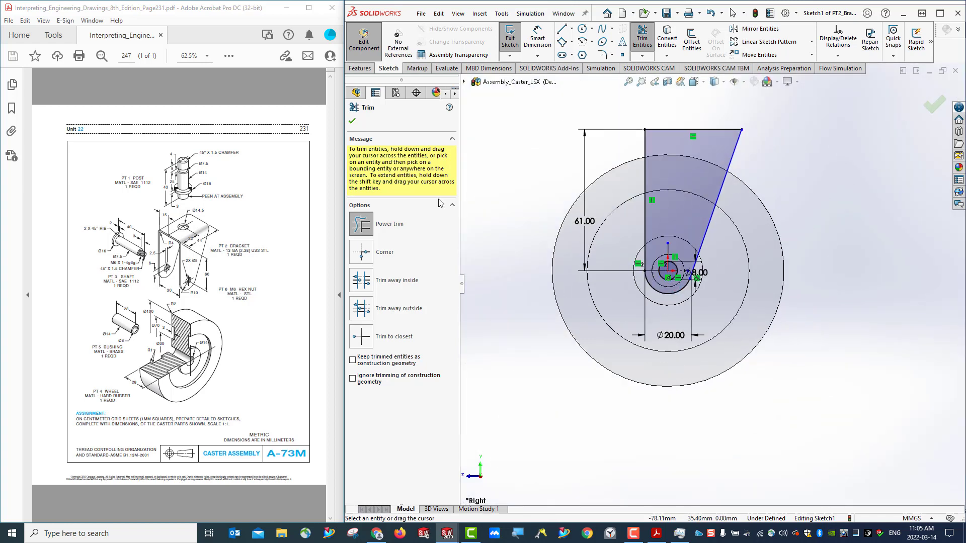
click(352, 121)
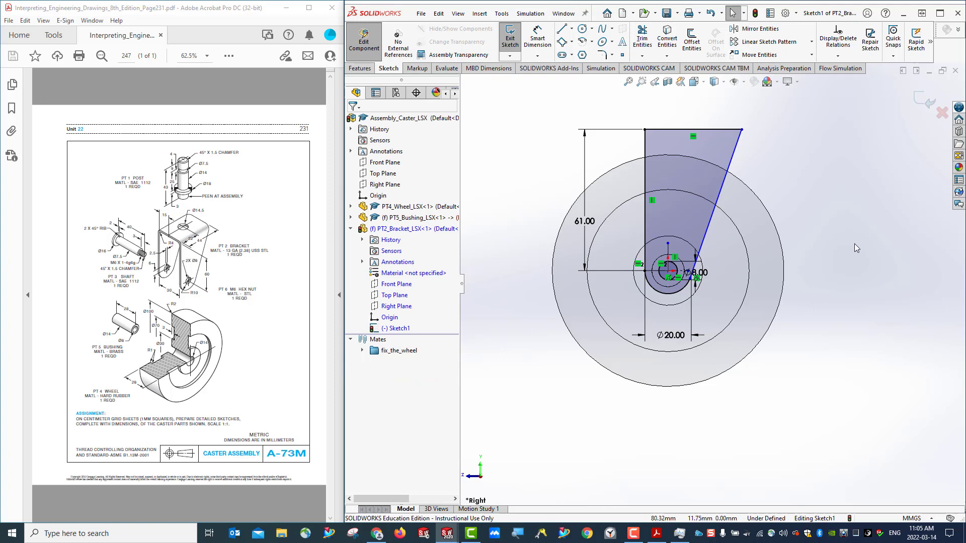
Step: Dimension the profile's horizontal top line to a length of 44 mm
scroll(845, 245, down, 3)
scroll(829, 245, up, 3)
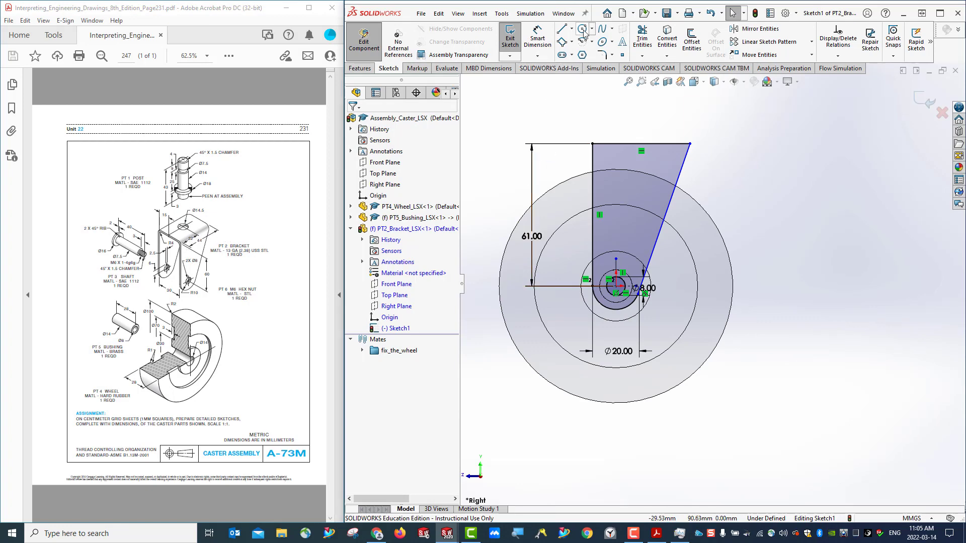
click(538, 38)
click(632, 144)
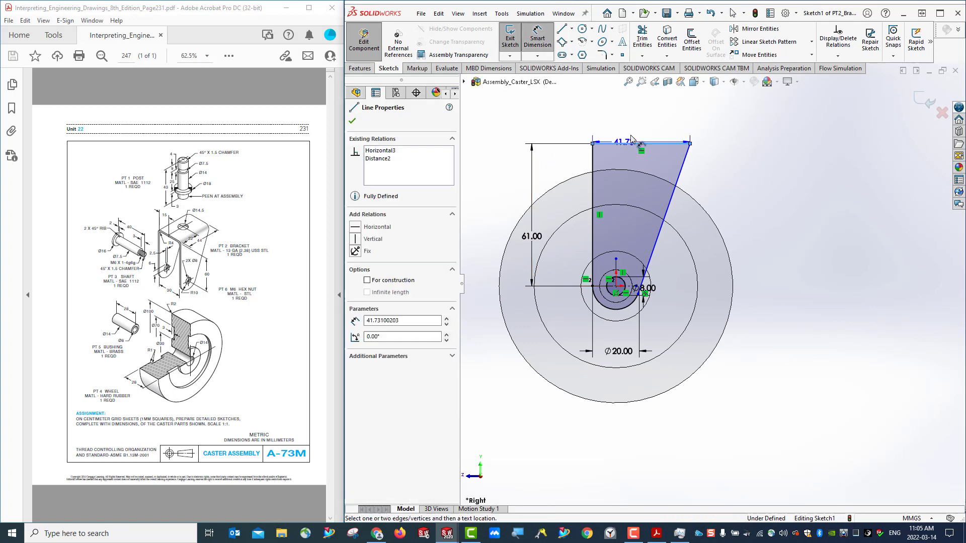
click(656, 129)
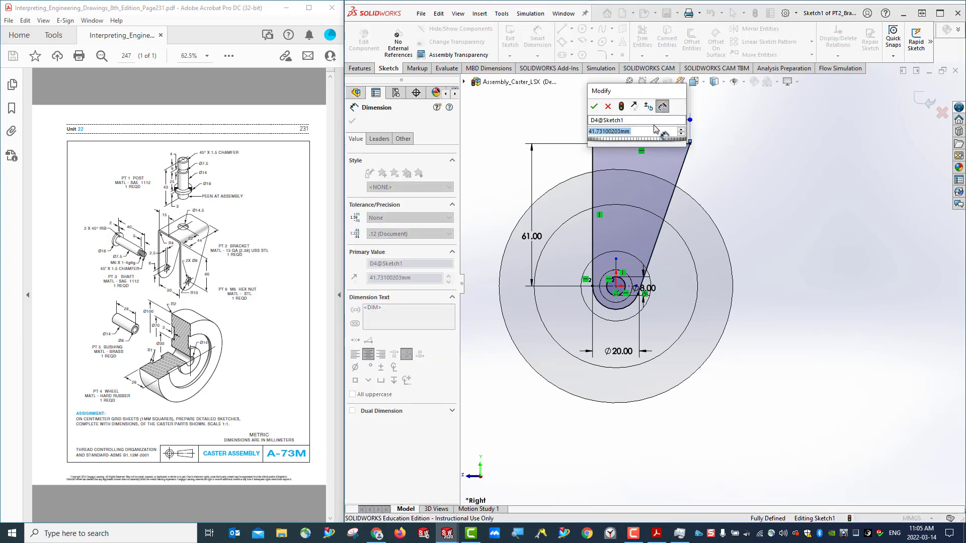
text(44)
key(Return)
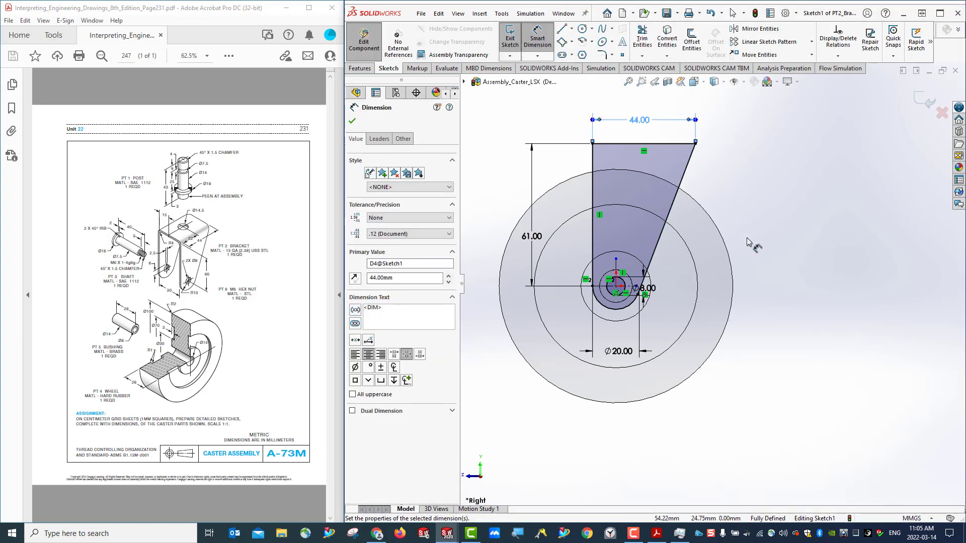
click(353, 121)
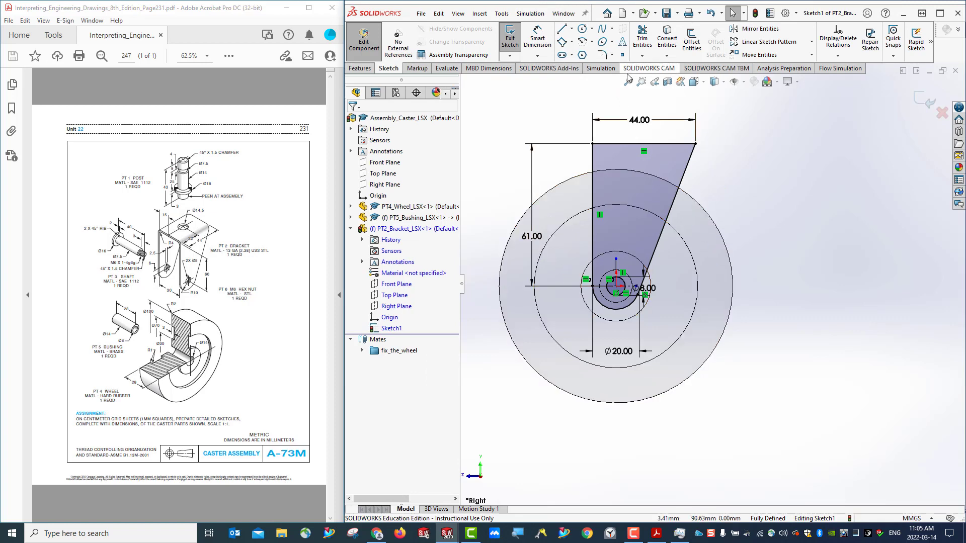
Step: Sketch a horizontal line about 59 mm long across the profile, about 4.6 mm below the top edge and overhanging both sides
click(562, 29)
click(582, 154)
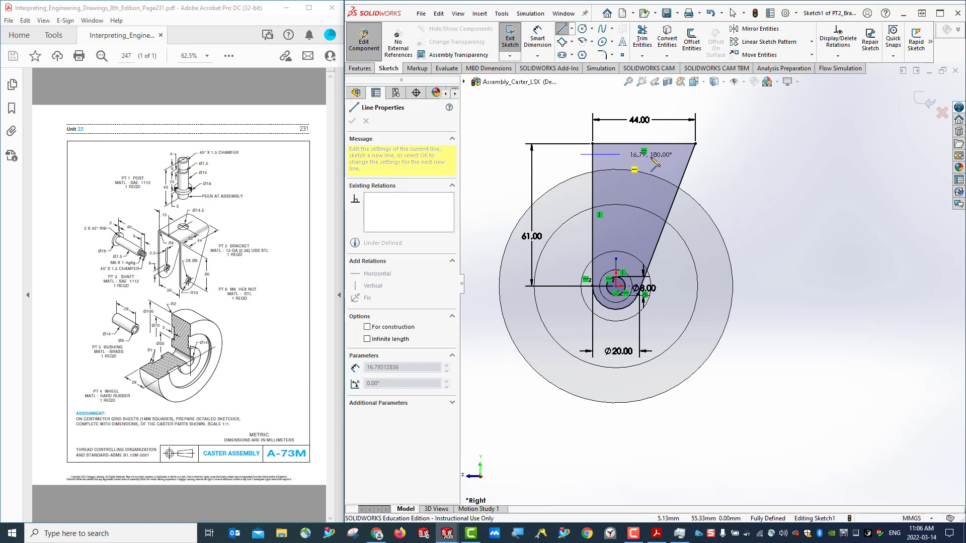
click(719, 154)
key(Escape)
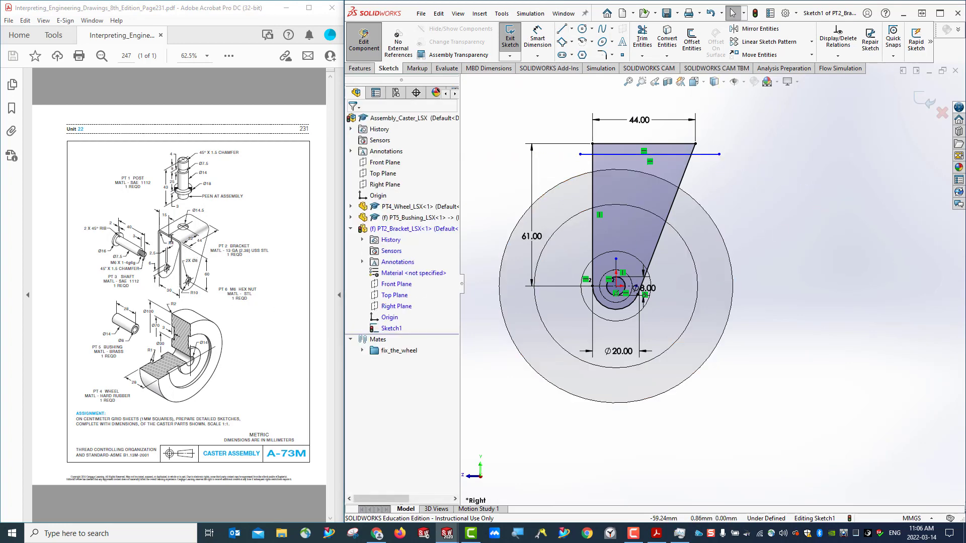
Step: Dimension the gap between the profile's top edge and the horizontal line just below it to 1 mm
click(537, 40)
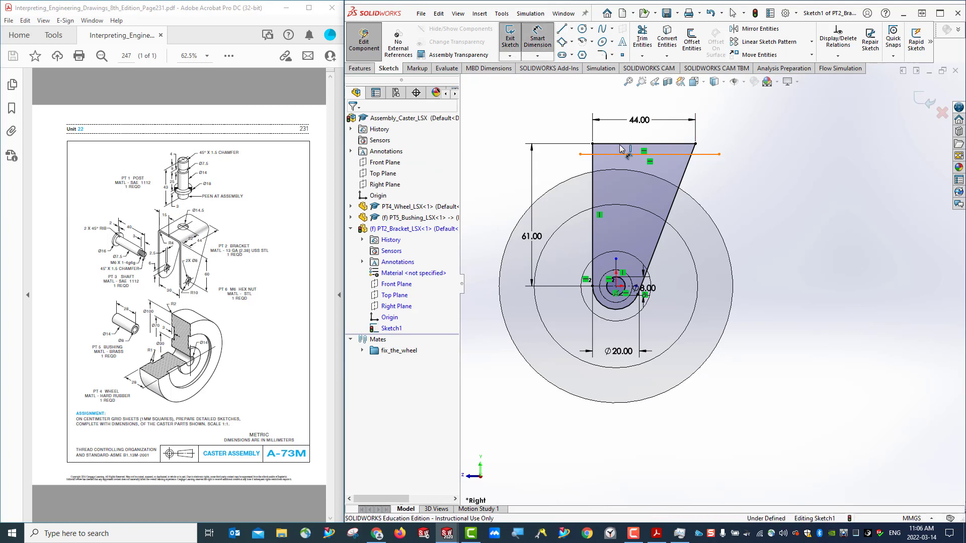
click(621, 154)
click(623, 144)
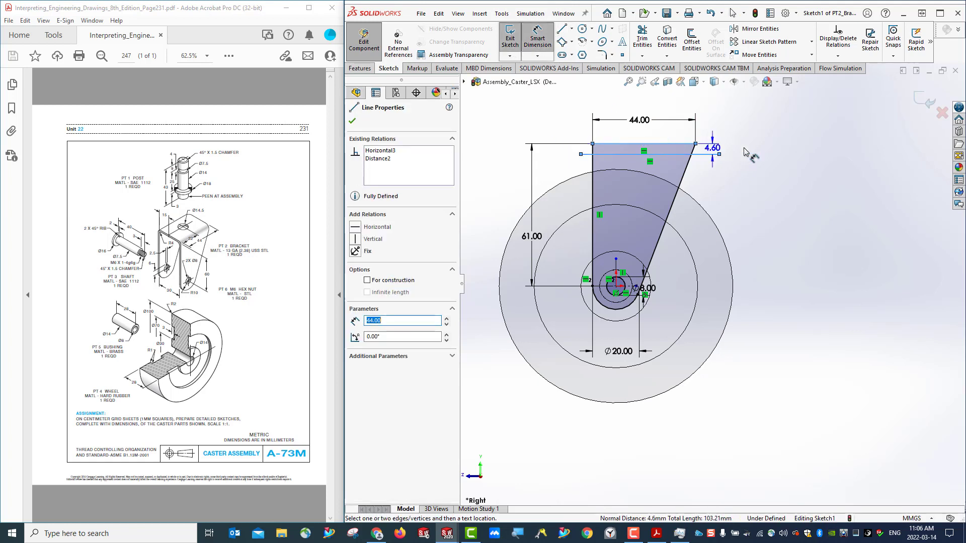
click(762, 169)
text(1)
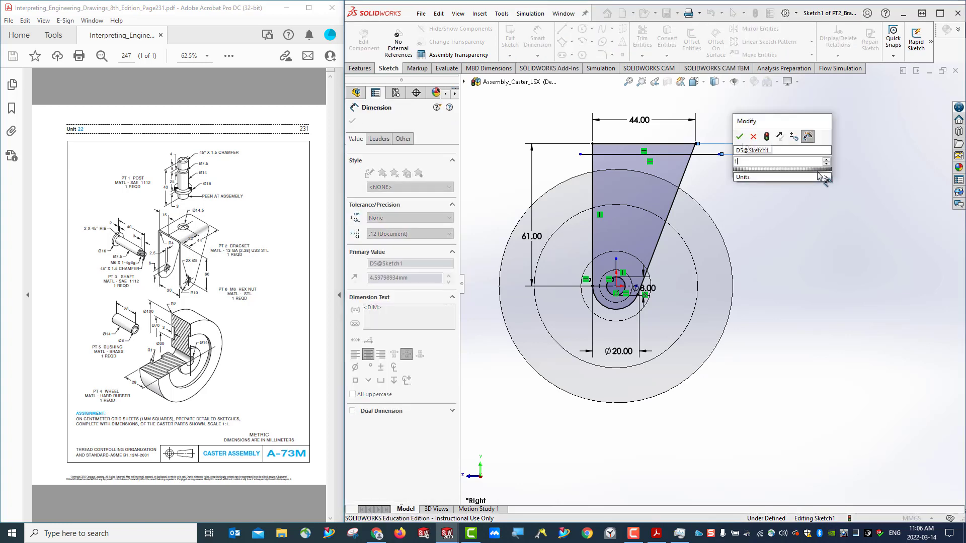
key(Return)
Step: Trim both overhanging ends of the lower horizontal line back to the profile's side edges with Power trim
scroll(741, 133, down, 2)
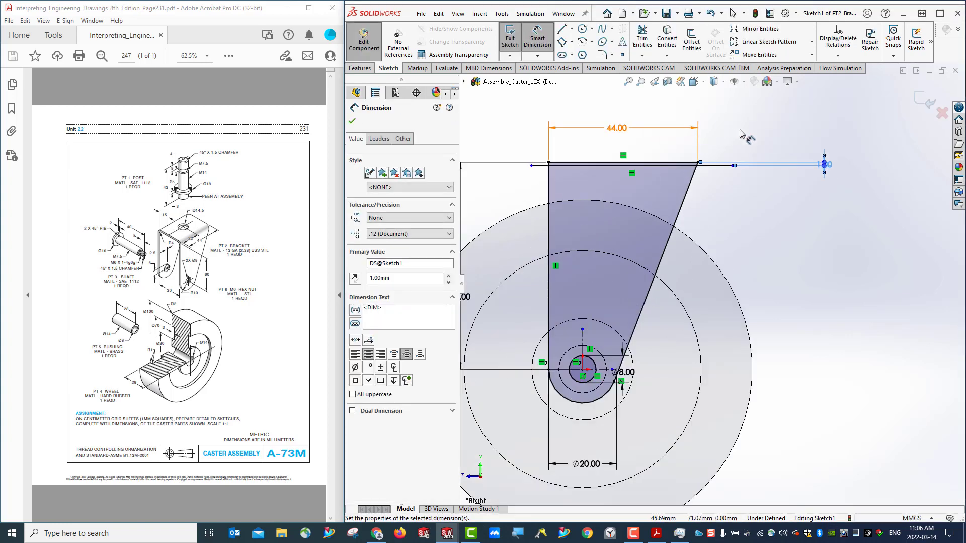
scroll(740, 133, down, 2)
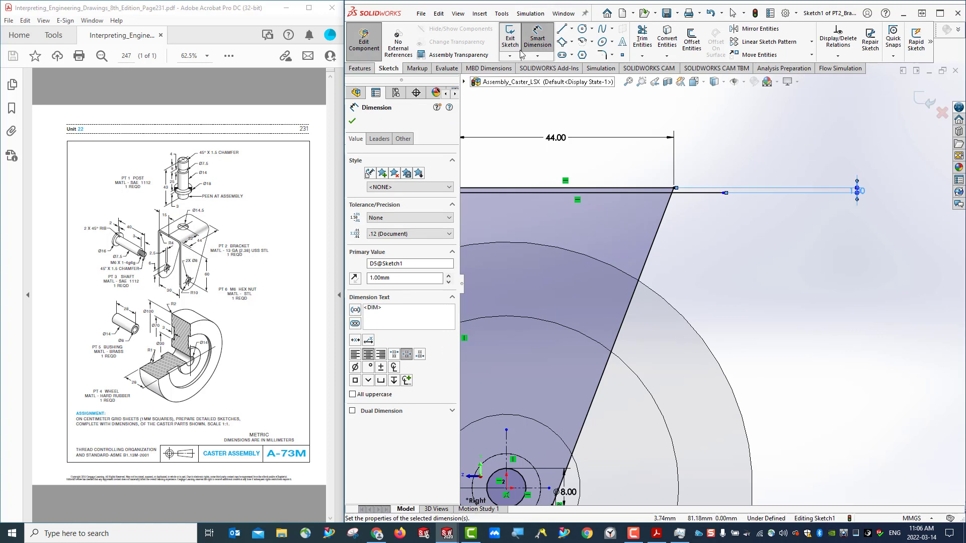
click(642, 38)
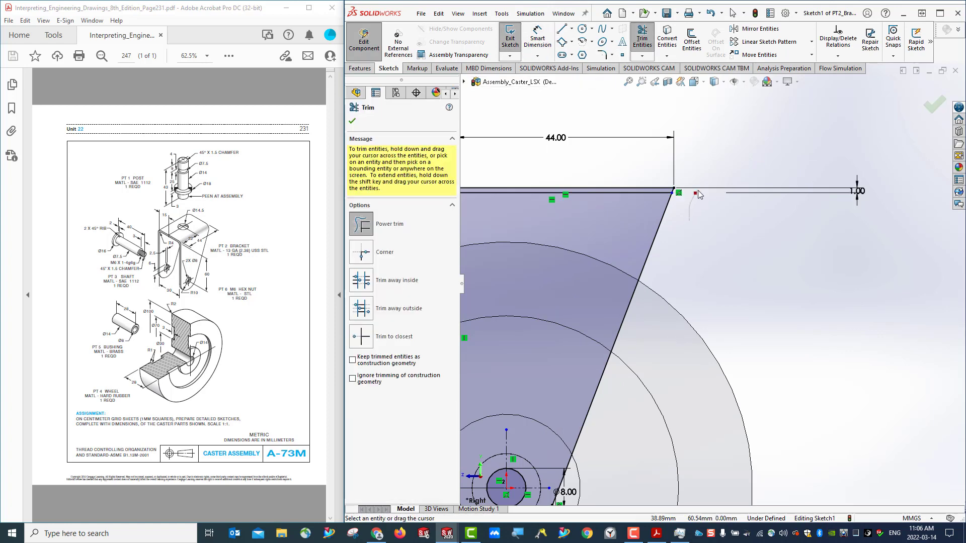
drag(697, 190, 699, 188)
scroll(672, 209, down, 4)
scroll(706, 219, up, 5)
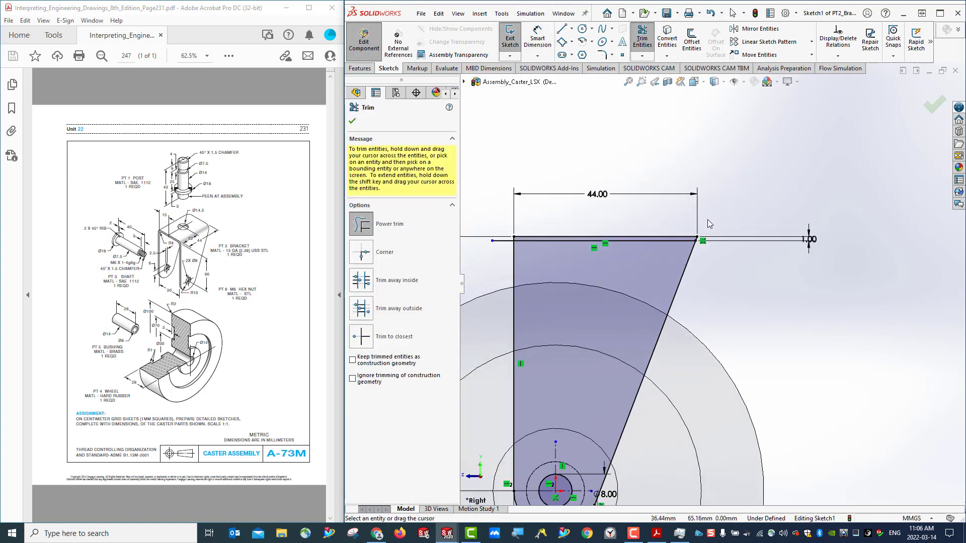
click(498, 241)
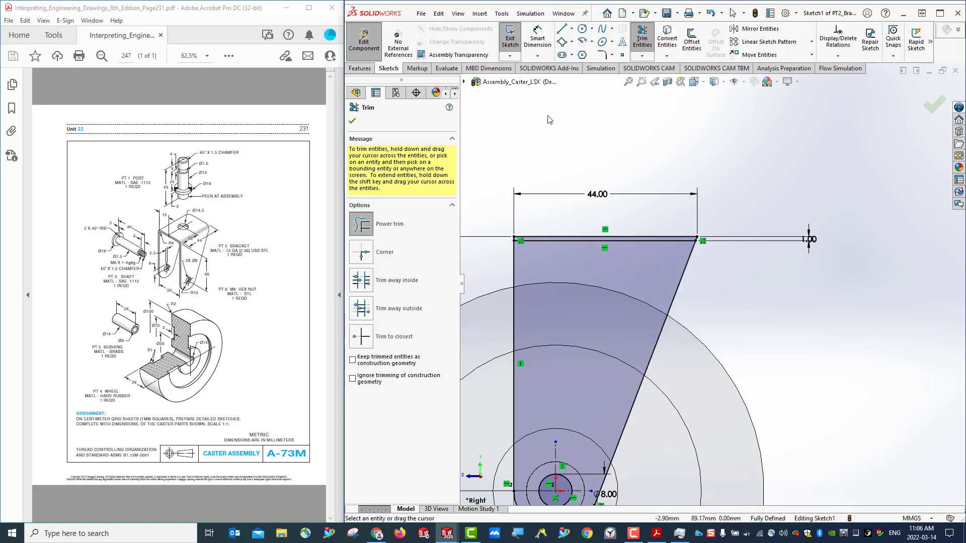
Step: Sketch a vertical line up from inside the 8 mm circle, then a horizontal line about 1.7 mm long ending on the vertical centreline
scroll(660, 353, down, 5)
scroll(660, 352, up, 6)
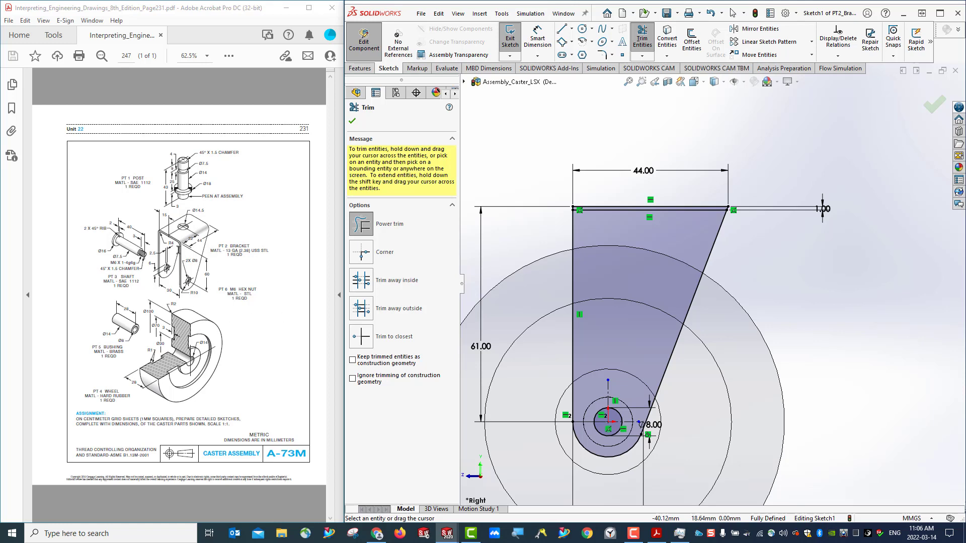
scroll(625, 464, down, 2)
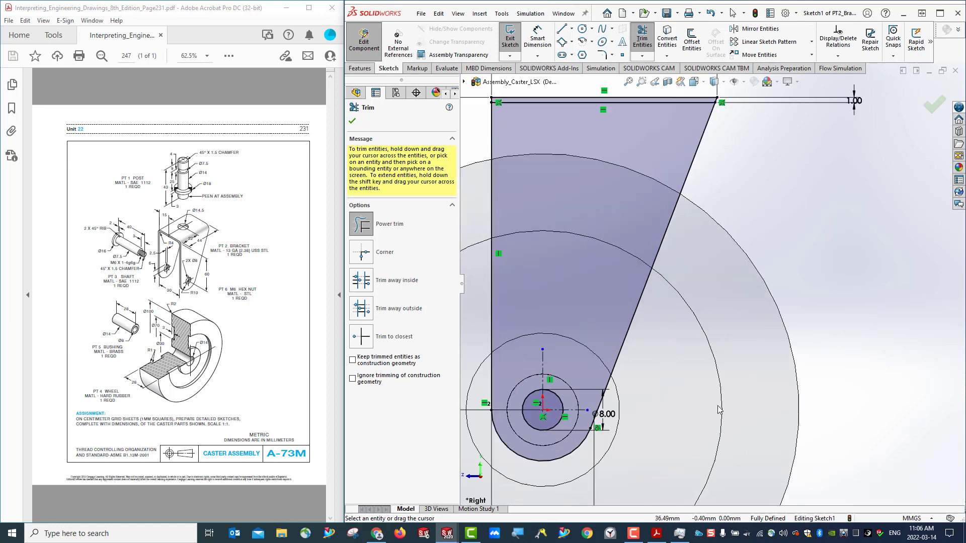
scroll(625, 463, up, 4)
scroll(632, 340, down, 5)
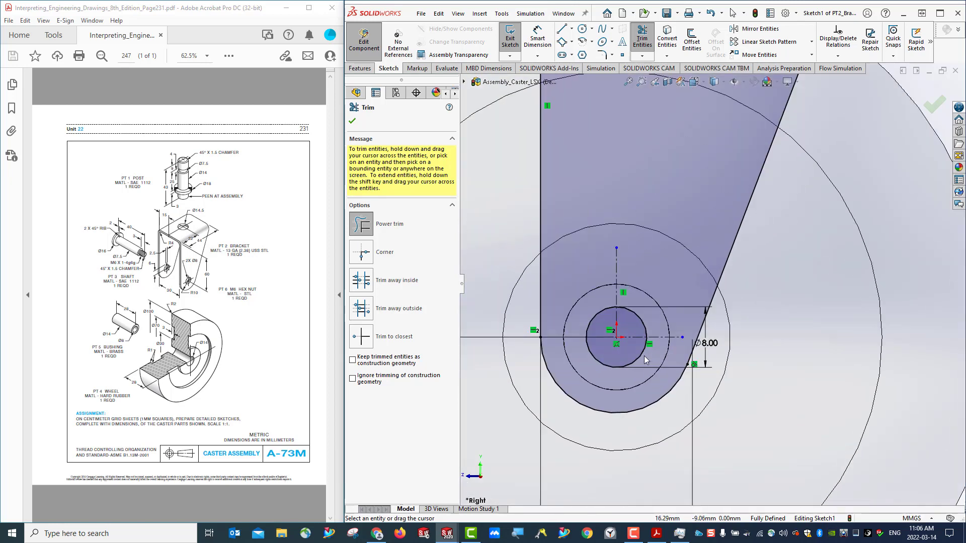
scroll(644, 355, down, 1)
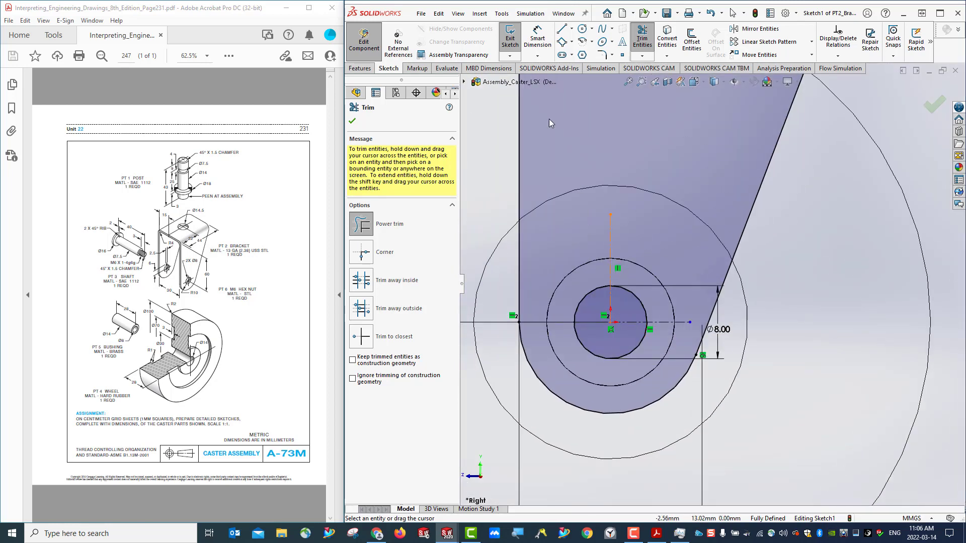
click(563, 32)
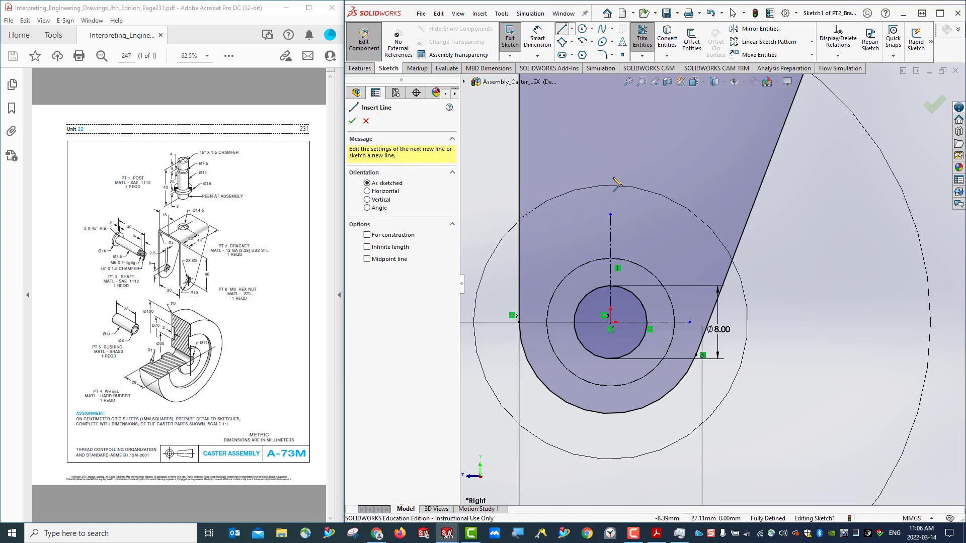
click(595, 301)
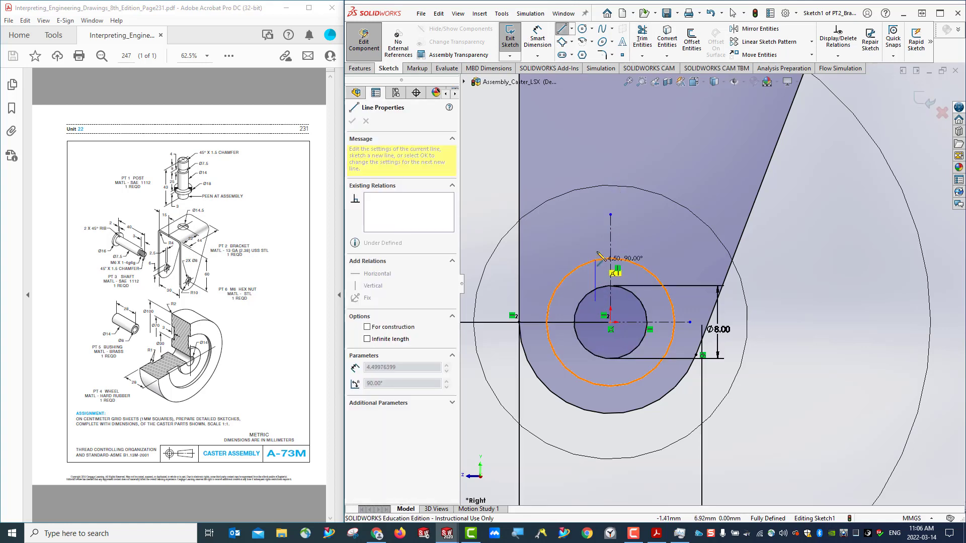
click(595, 248)
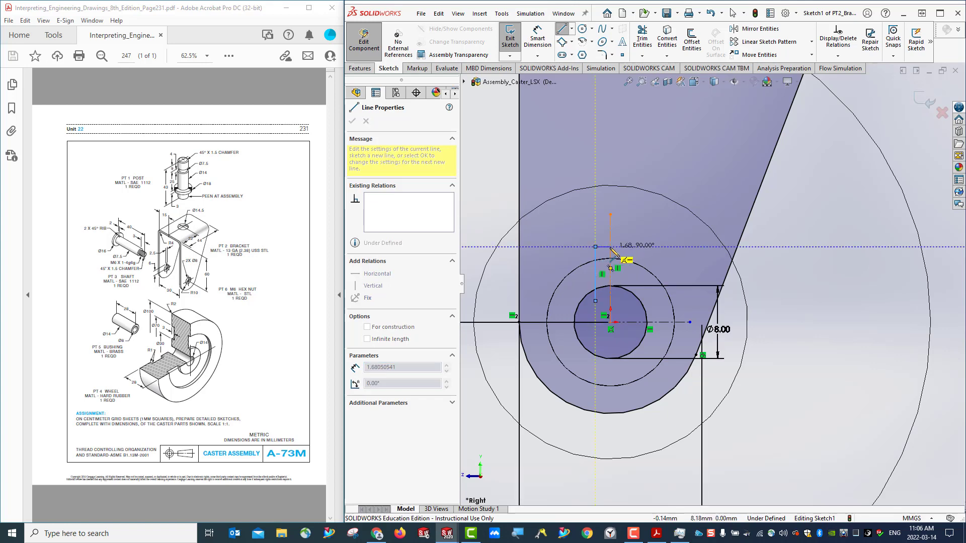
click(611, 247)
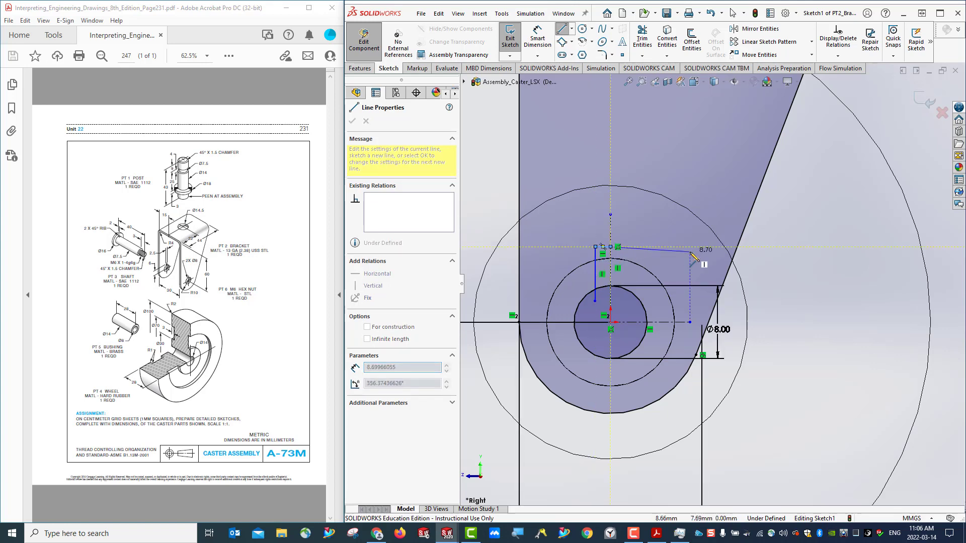
key(Escape)
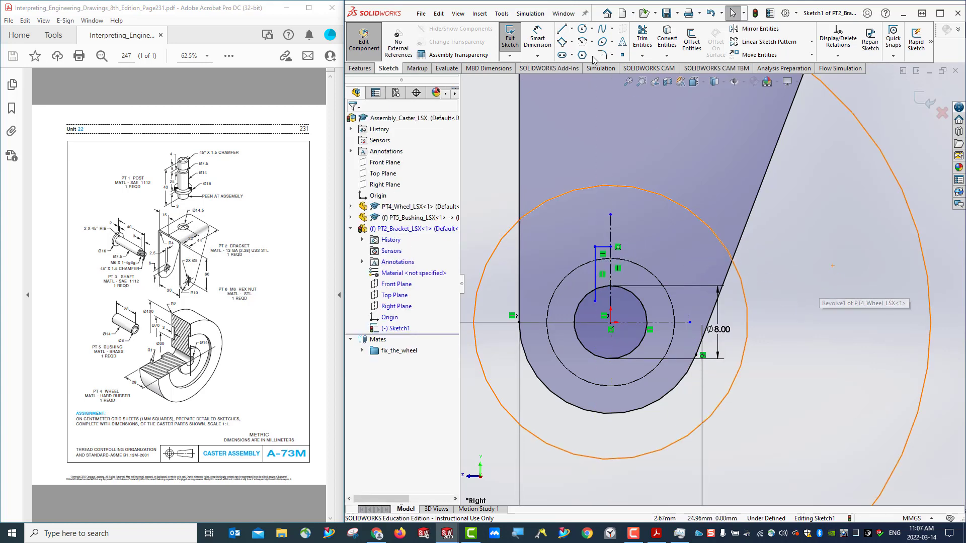
Step: Dimension the height of the short horizontal line above the circles' centre to 6 mm
click(538, 40)
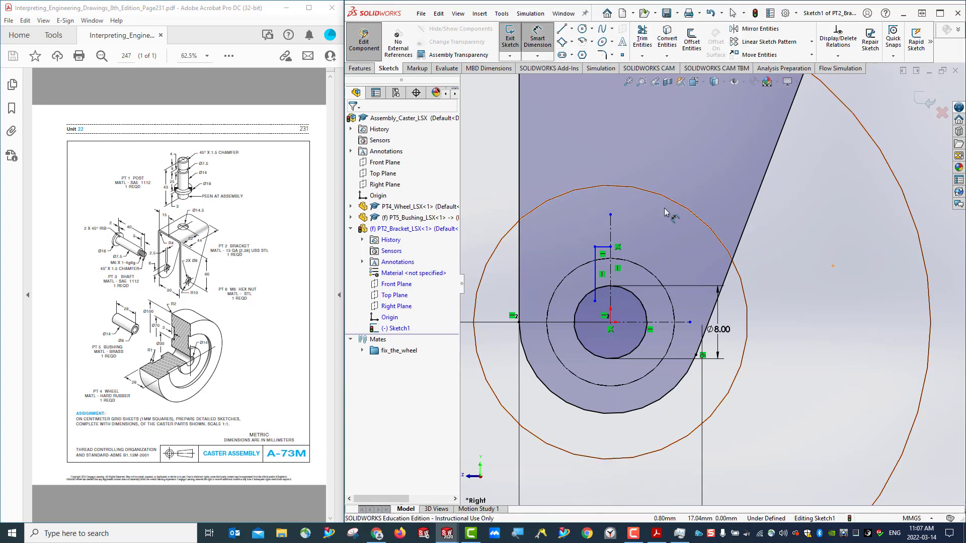
click(603, 247)
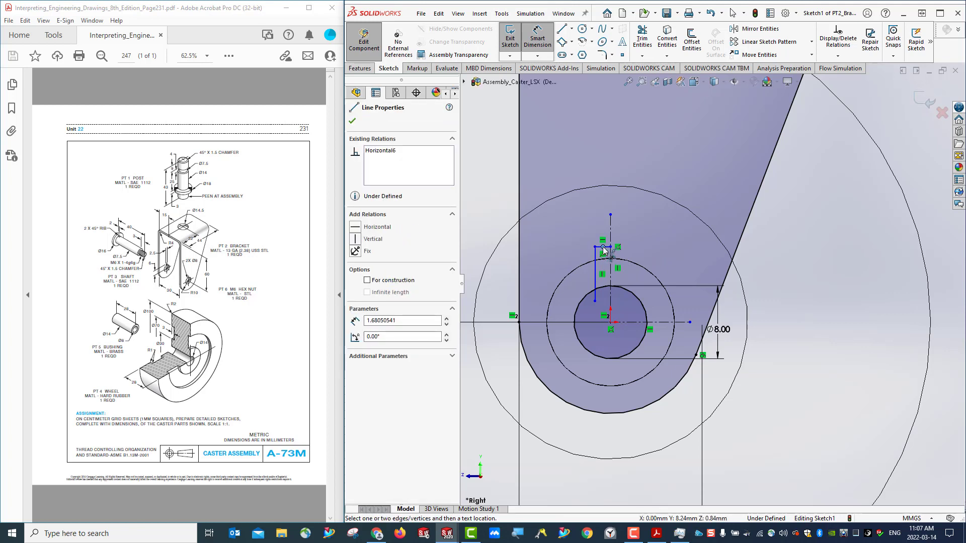
click(611, 322)
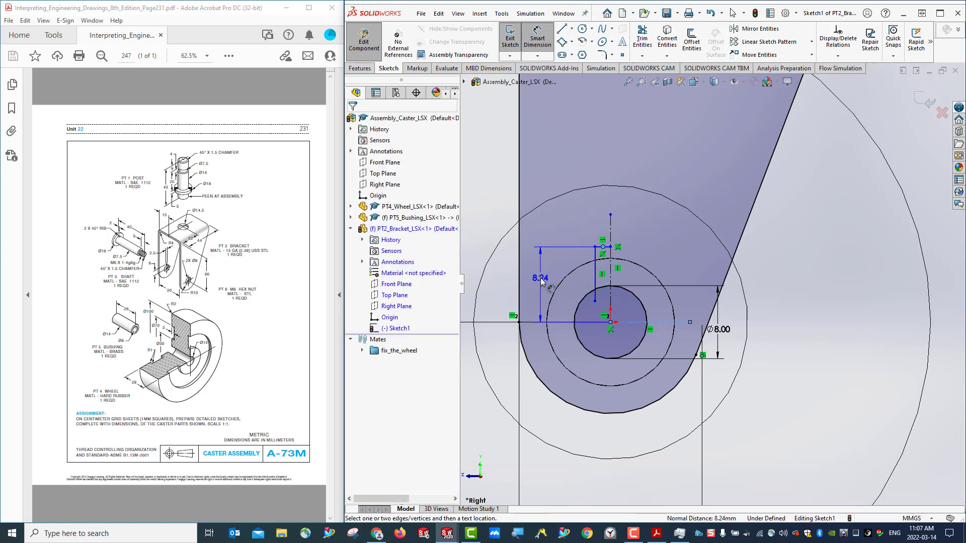
click(542, 282)
text(6)
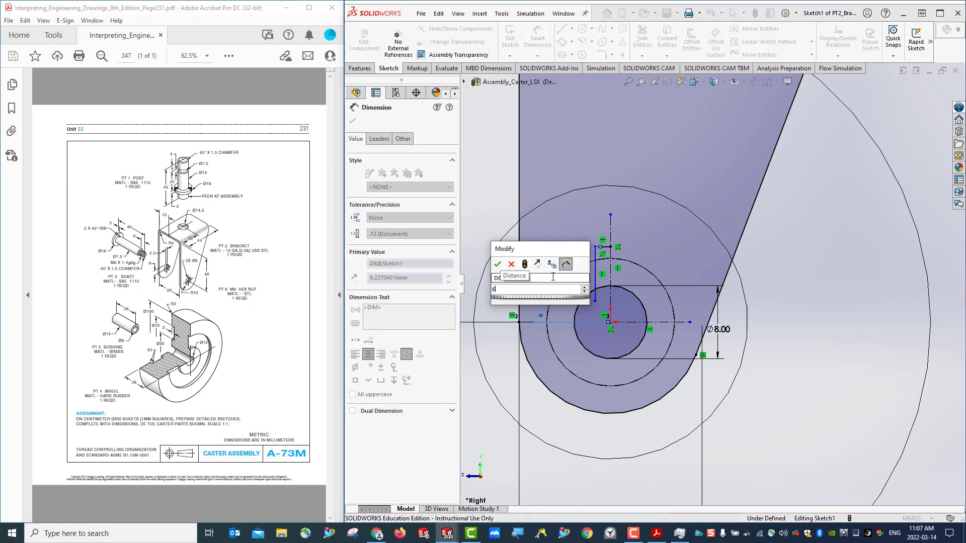
key(Return)
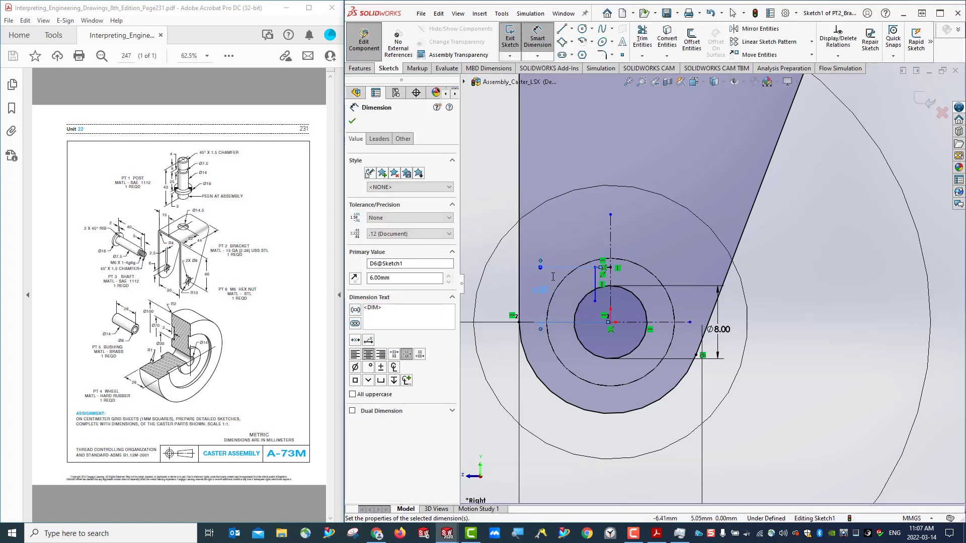
Step: Dimension the short vertical line 2.5/2 mm from the vertical centreline and trim its end inside the 8 mm circle
click(596, 285)
click(611, 243)
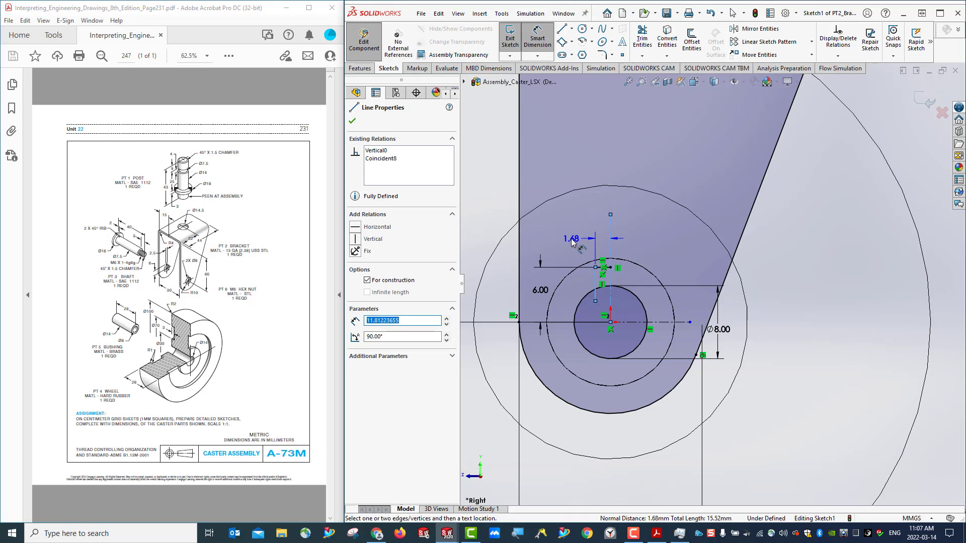
click(571, 242)
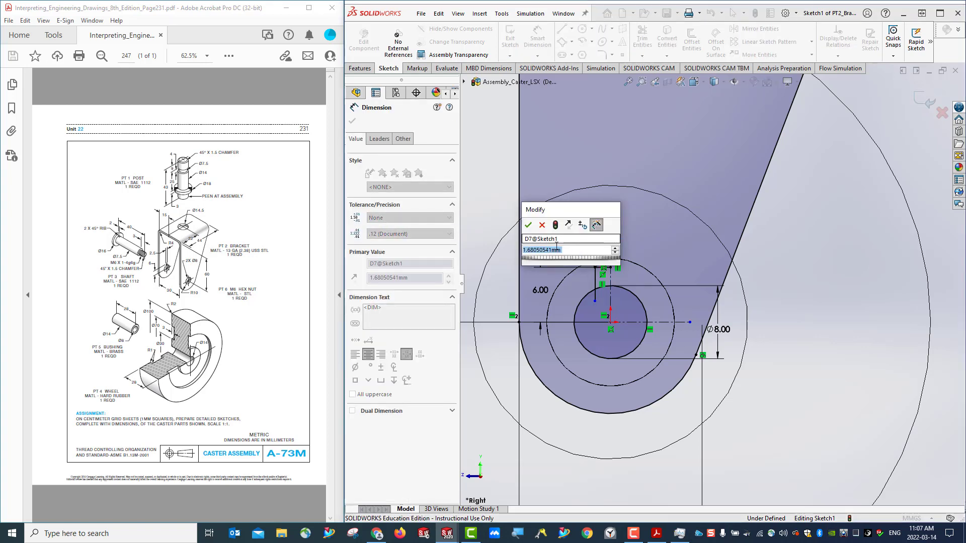
text(2.5/2)
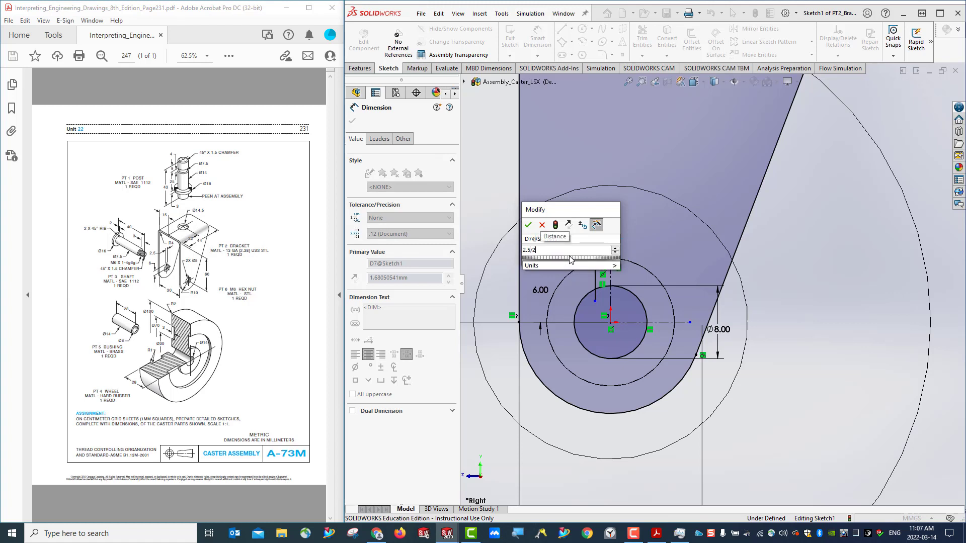
key(Return)
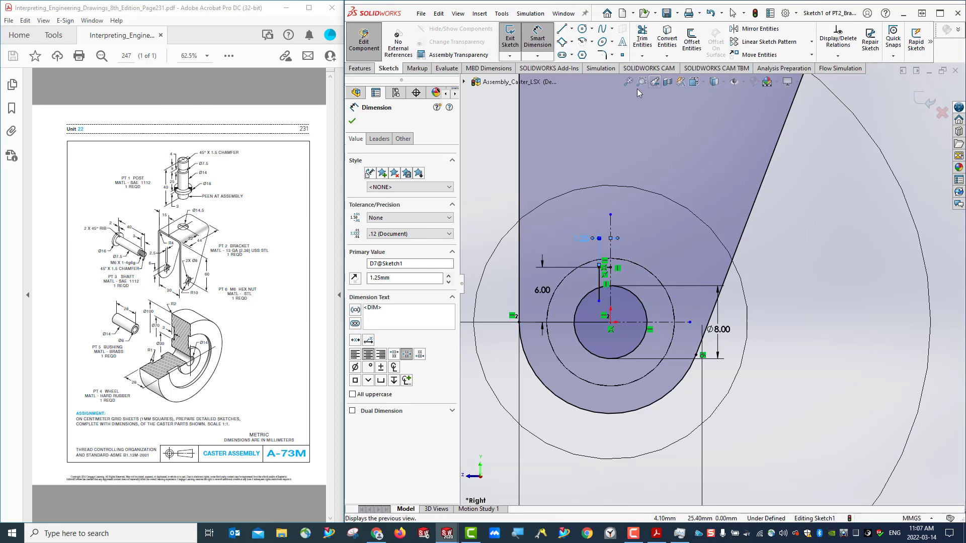
click(642, 38)
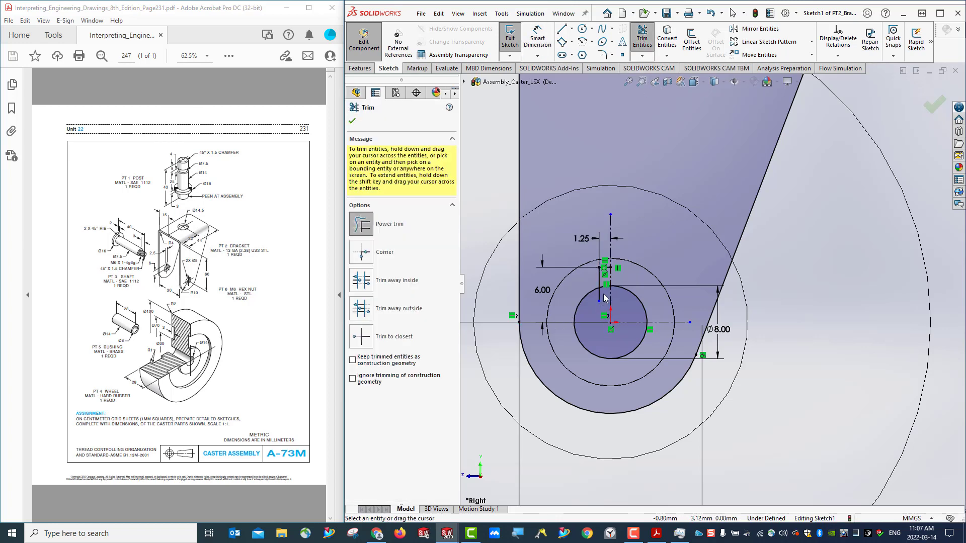
drag(604, 298, 595, 297)
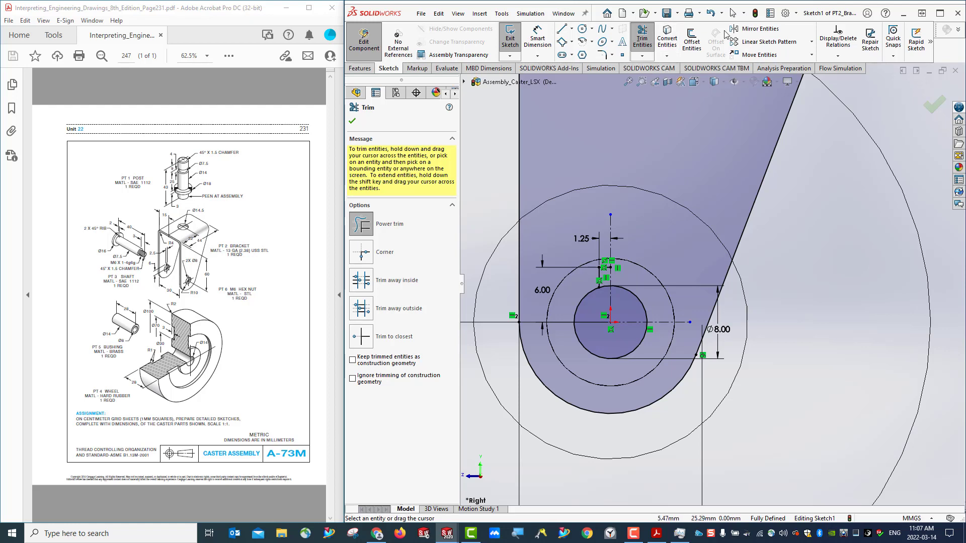
Step: Mirror the short horizontal and vertical lines about the vertical centreline, keeping the originals, to complete the keyway outline above the 8 mm circle
click(758, 29)
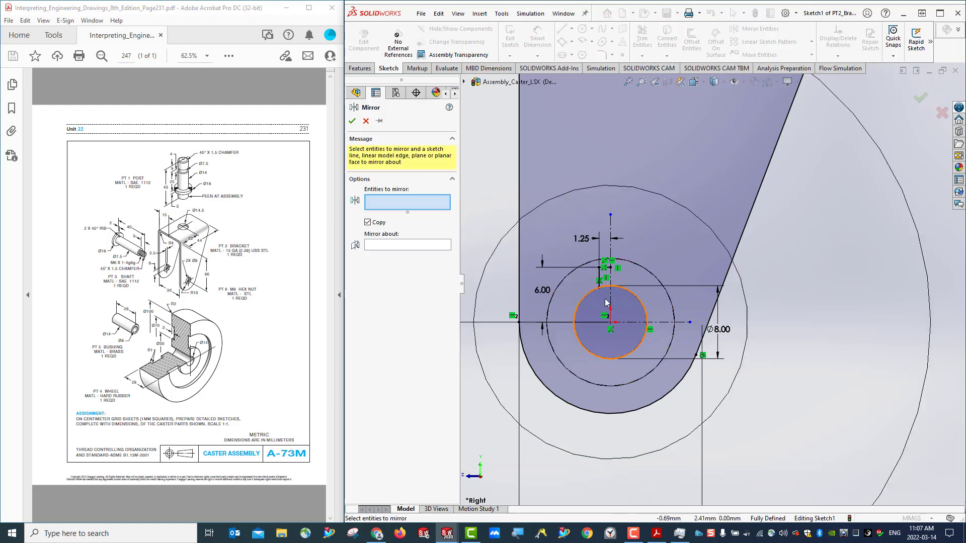
scroll(605, 302, down, 5)
click(605, 248)
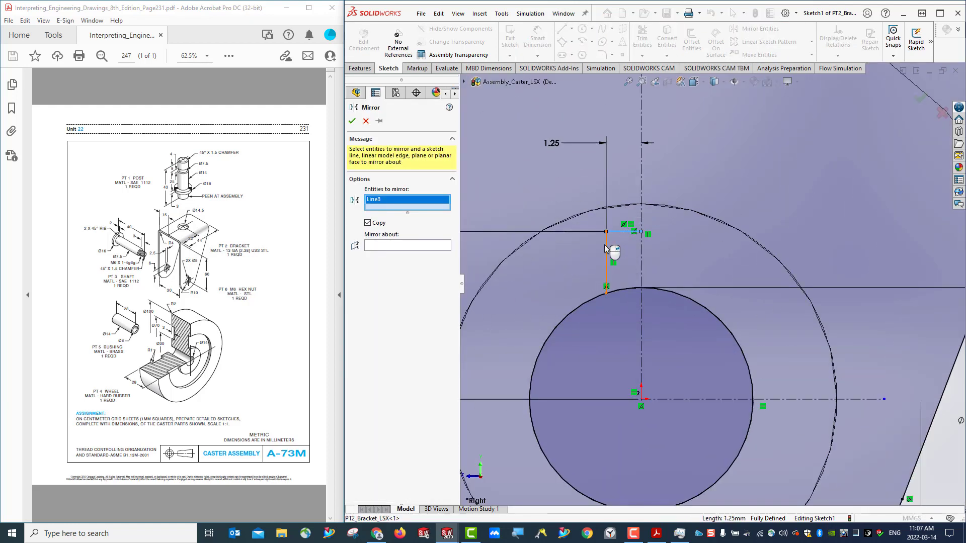
click(605, 245)
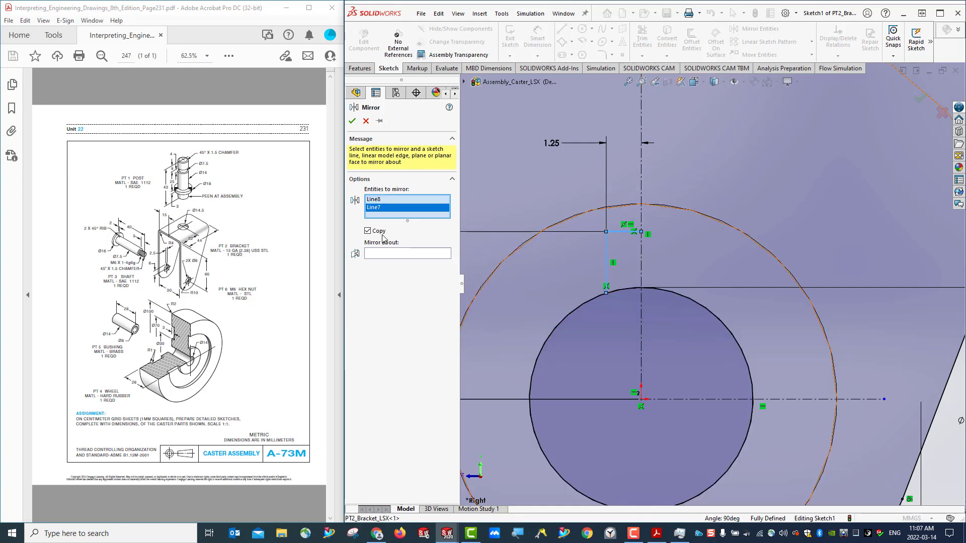
click(394, 256)
click(641, 156)
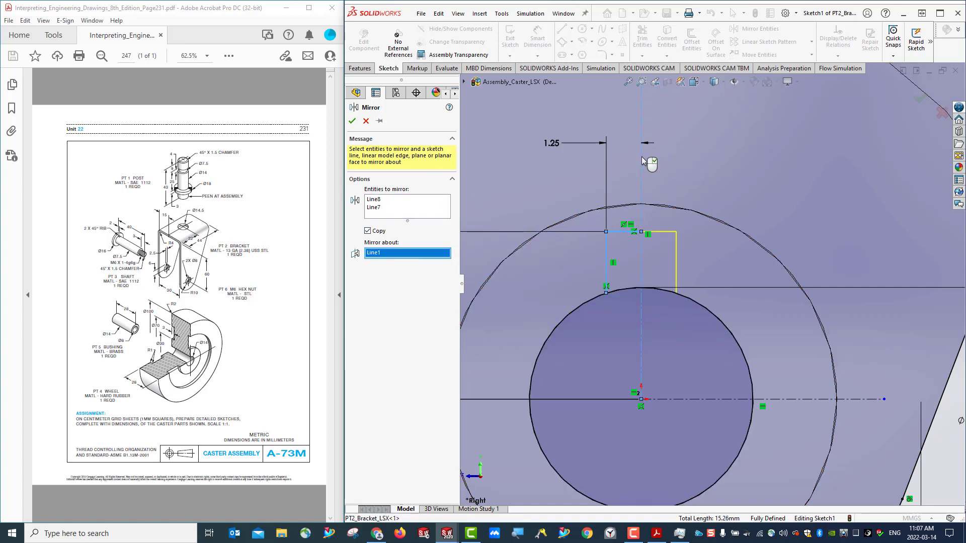
click(352, 120)
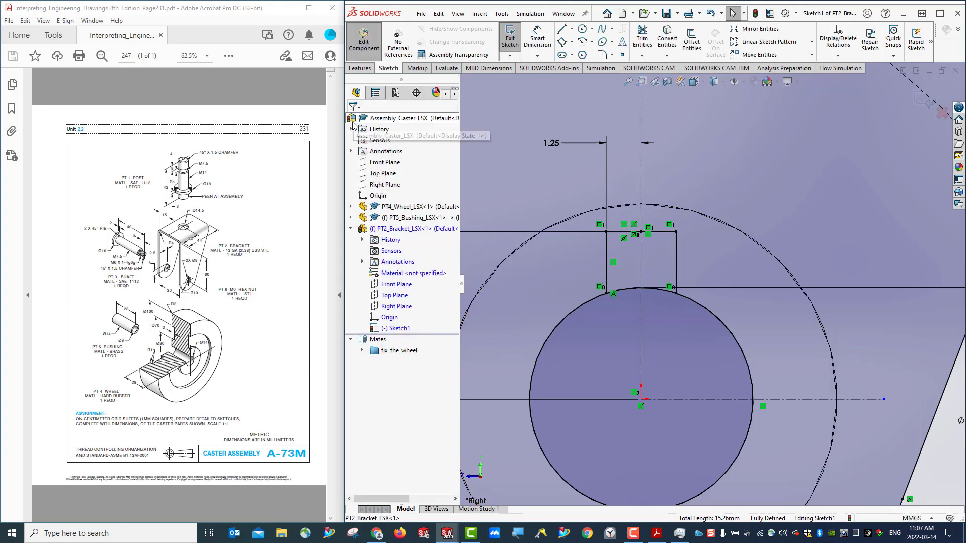
scroll(739, 287, down, 3)
scroll(735, 288, up, 4)
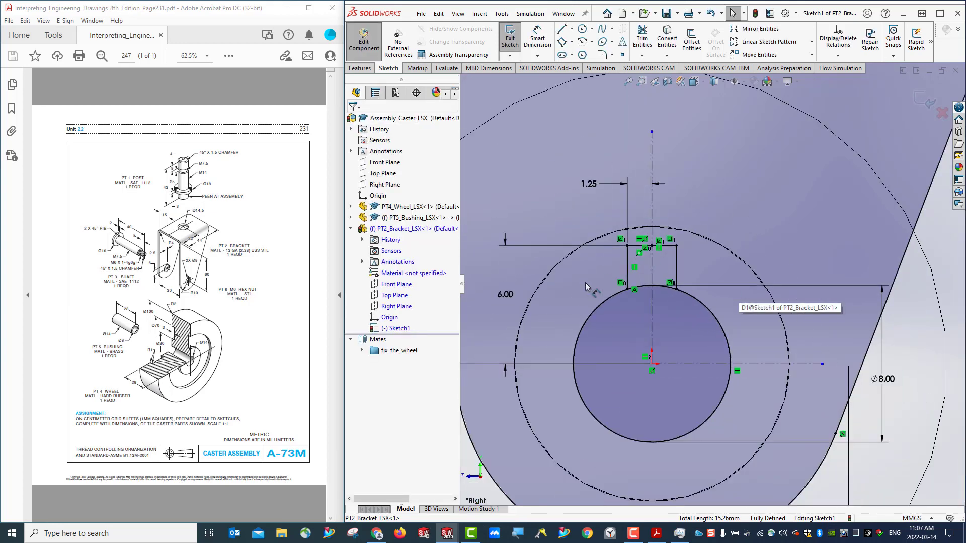
scroll(701, 290, up, 5)
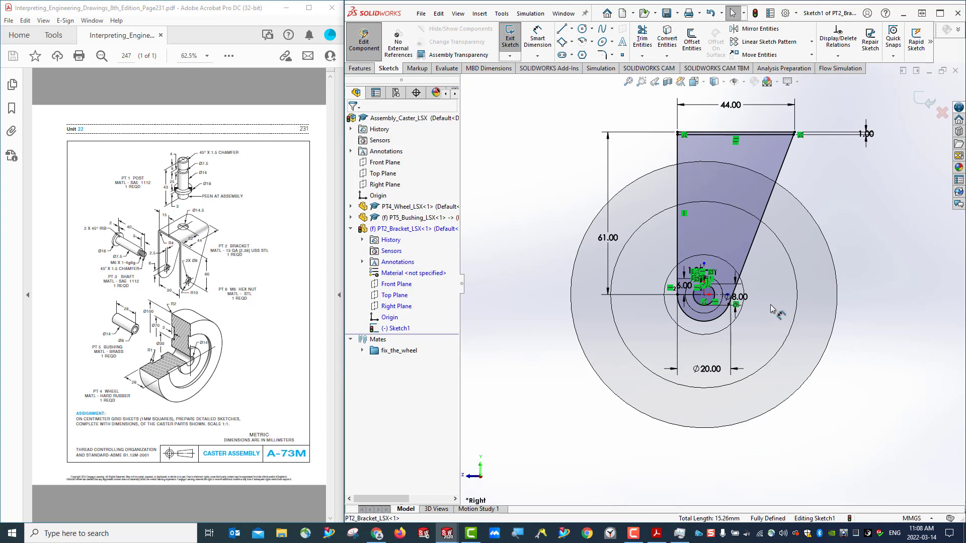
Step: Exit the bracket's side-profile sketch and start a boss extrusion using its outer contour
mouse_move(816, 307)
middle_down()
mouse_move(921, 335)
mouse_move(864, 332)
middle_up()
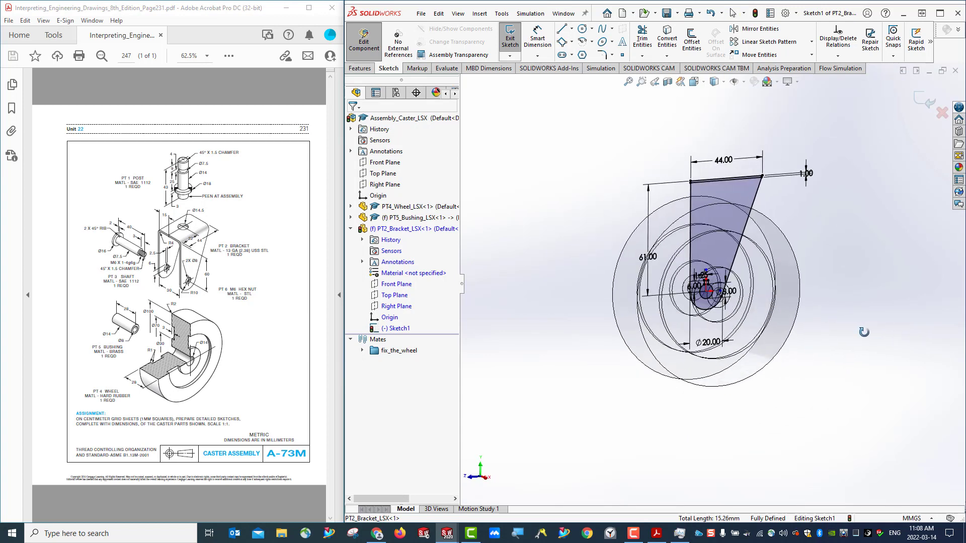
click(510, 42)
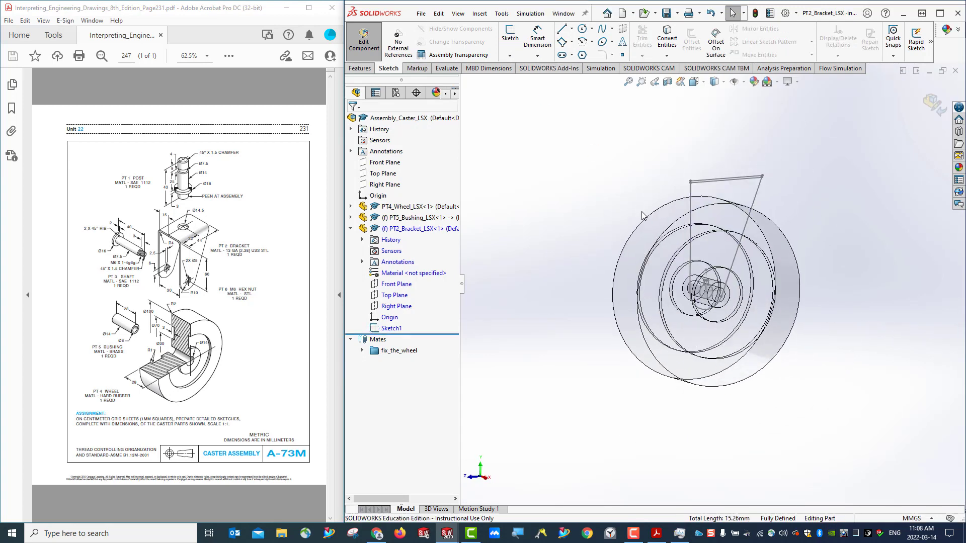
mouse_move(849, 360)
middle_down()
mouse_move(911, 347)
mouse_move(841, 358)
mouse_move(862, 364)
middle_up()
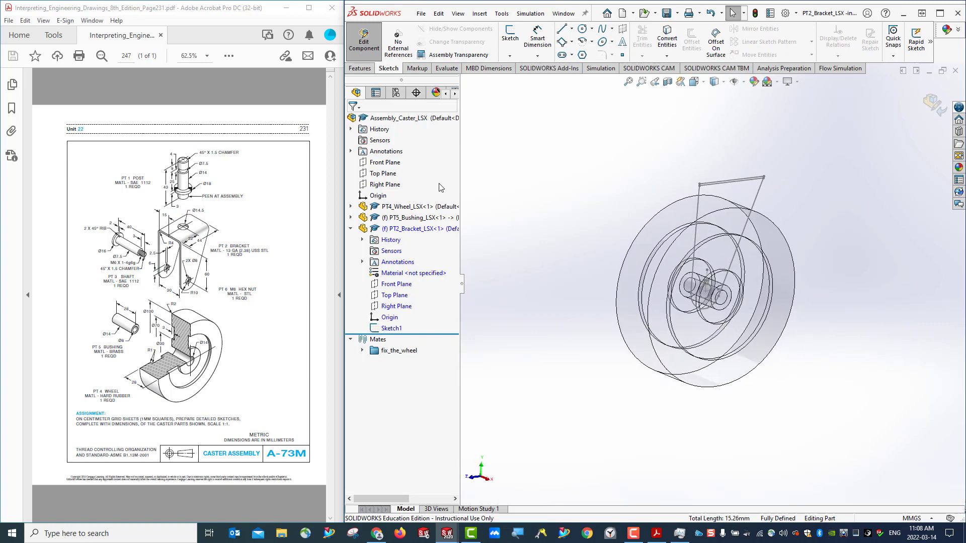
click(360, 68)
click(515, 45)
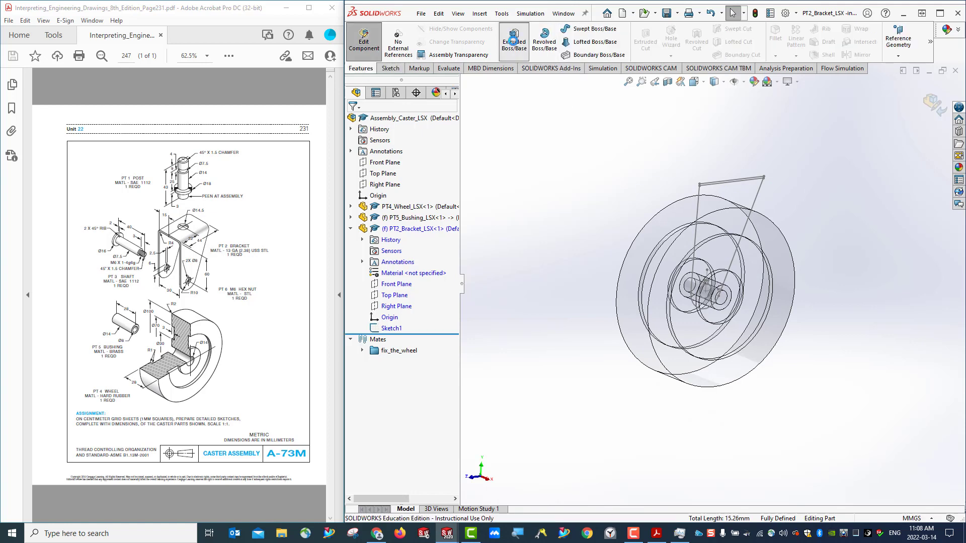
scroll(732, 223, down, 3)
scroll(730, 225, down, 2)
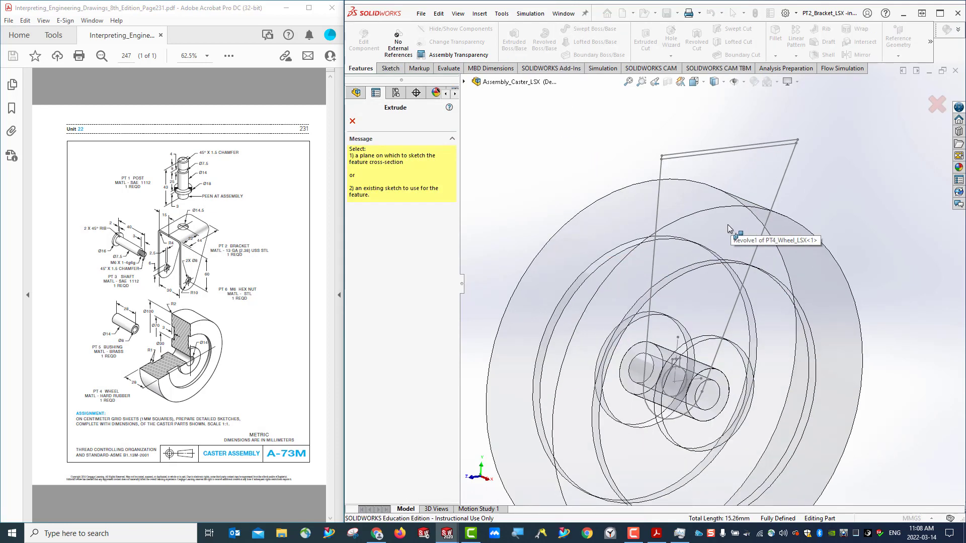
click(695, 158)
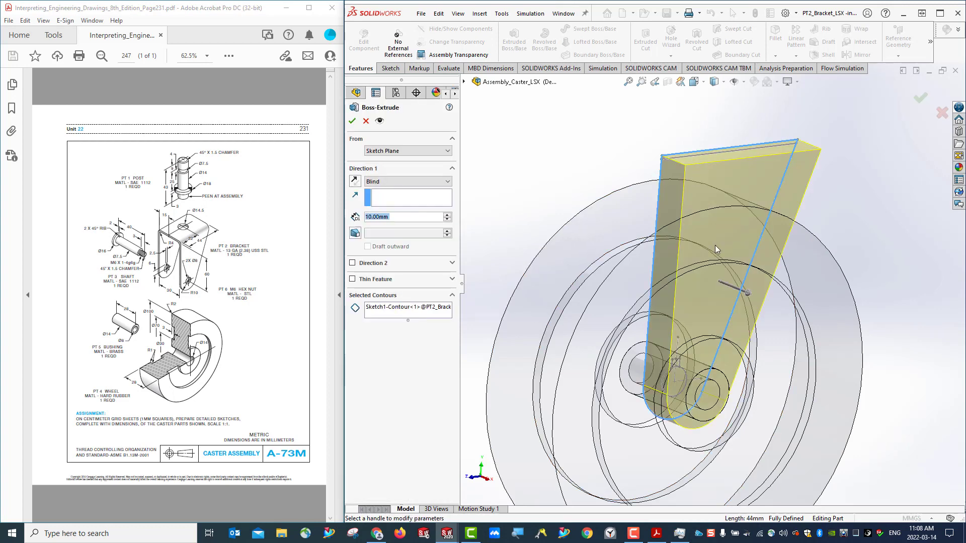
Step: Add the region inside the 8 mm circle to the extrusion's selected contours to define the shaft hole
middle_drag(882, 315, 847, 223)
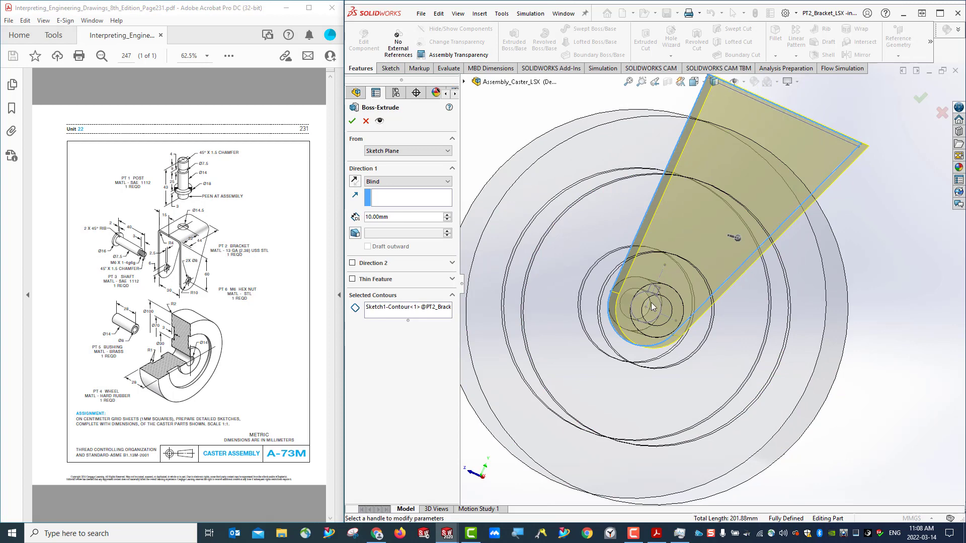
click(416, 307)
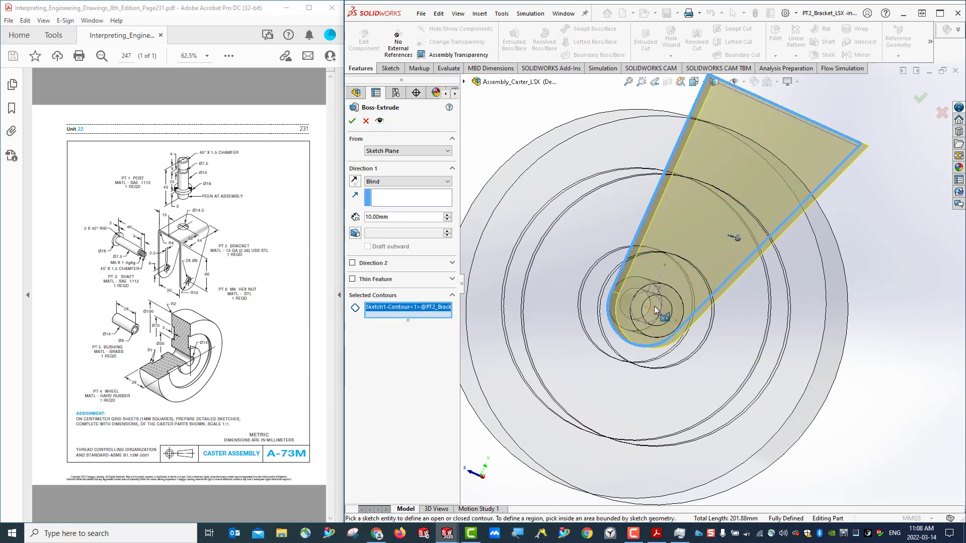
click(656, 308)
middle_drag(890, 367, 756, 454)
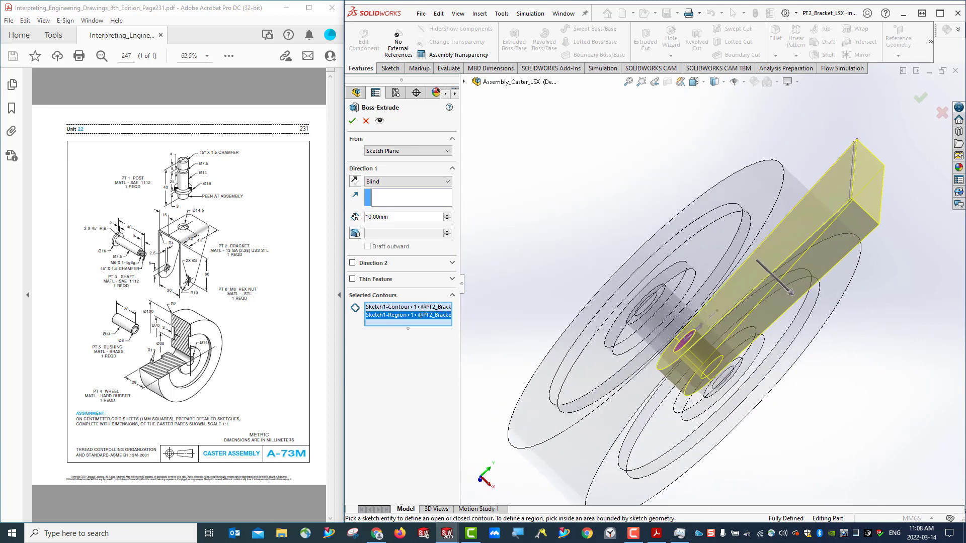
Step: Start the boss extrusion at an offset of 15 mm from the sketch plane
click(399, 154)
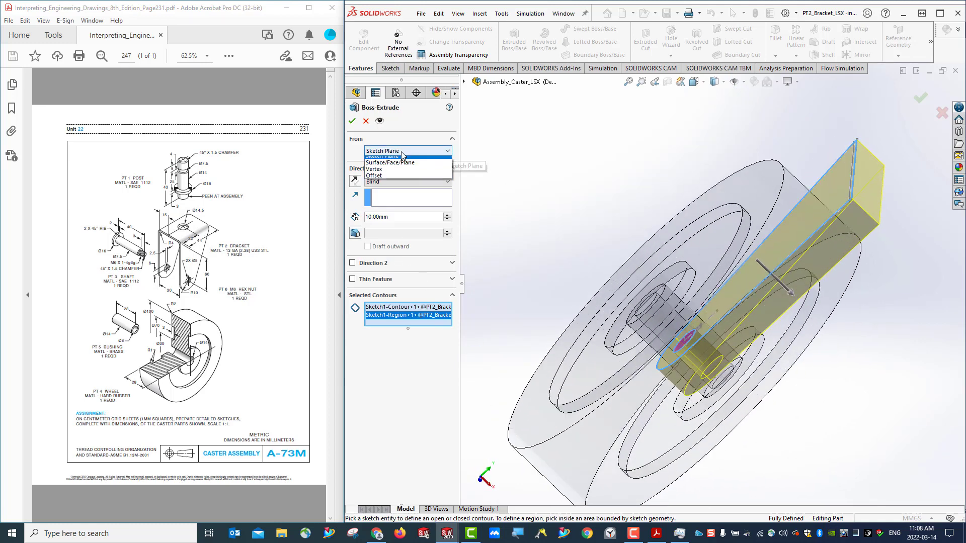
click(381, 179)
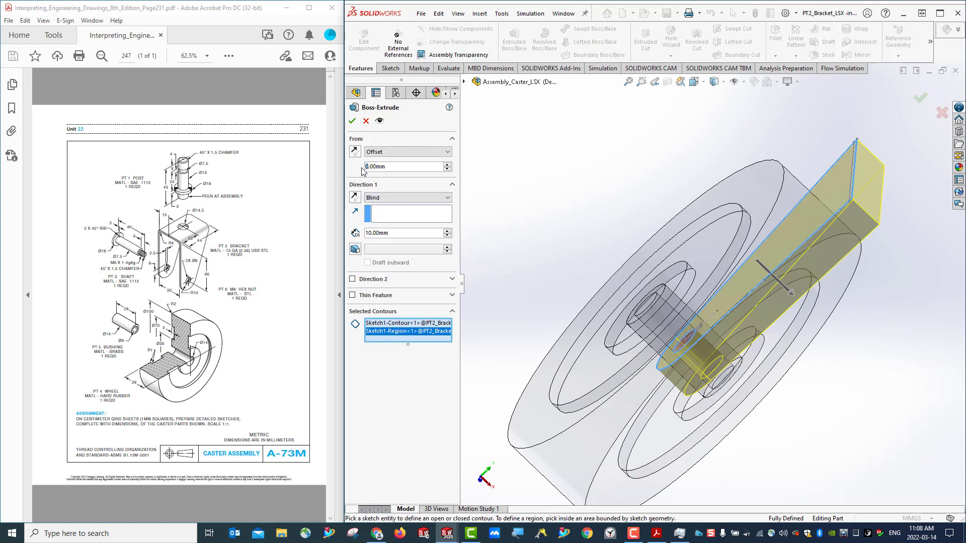
text(15)
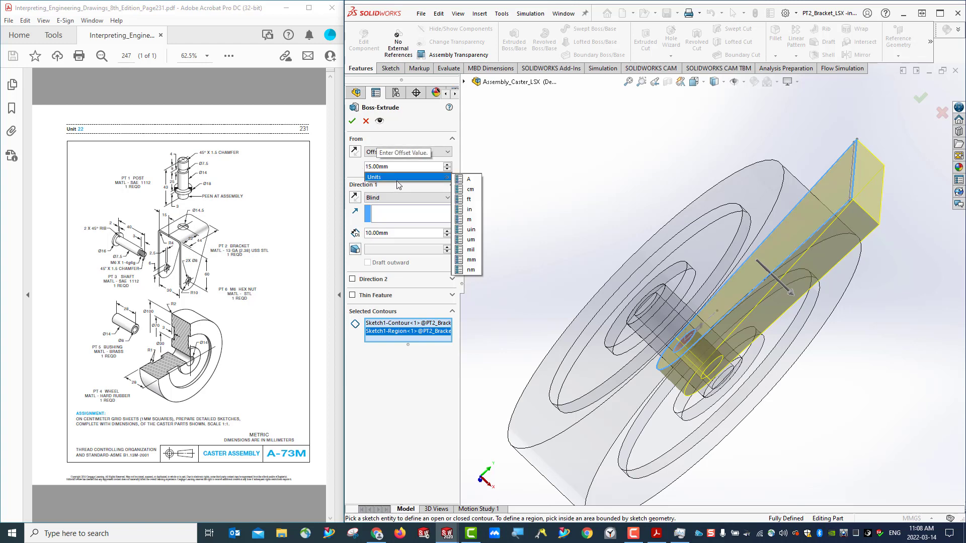
click(410, 164)
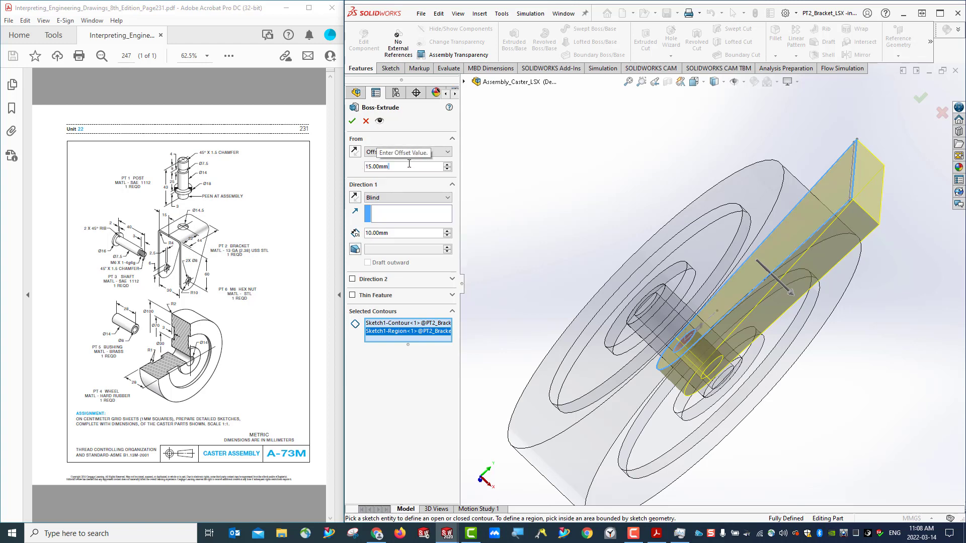
Step: Set the blind extrusion depth to 1 mm and create the bracket's first side plate
click(370, 233)
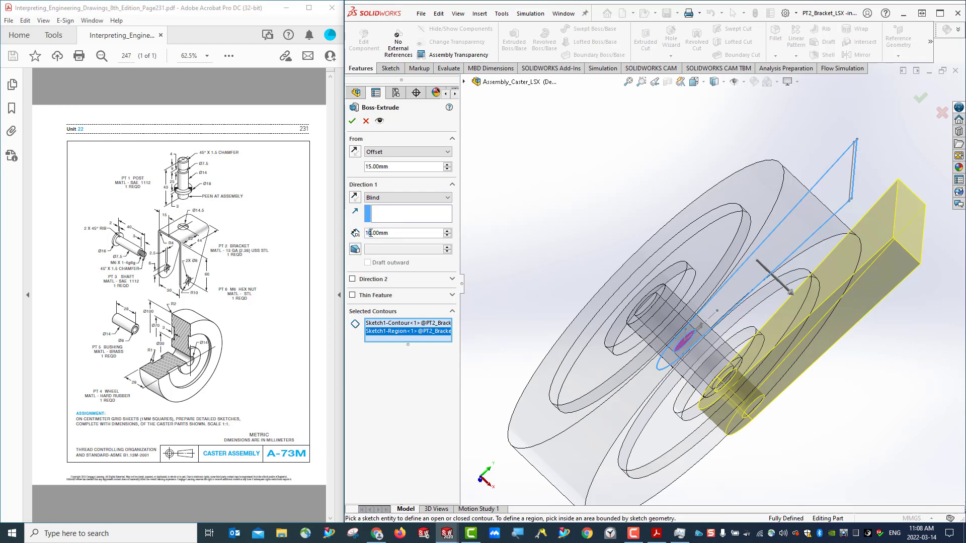
key(Delete)
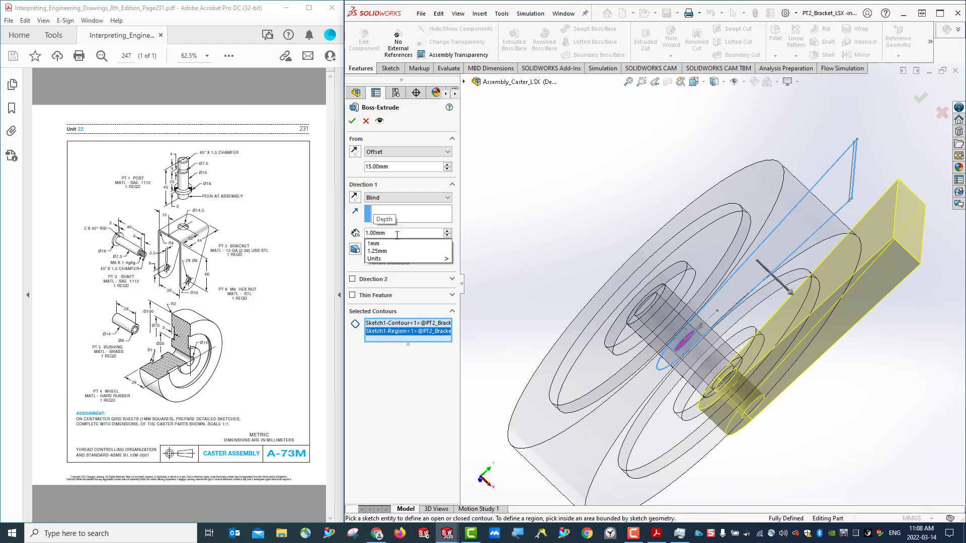
key(Return)
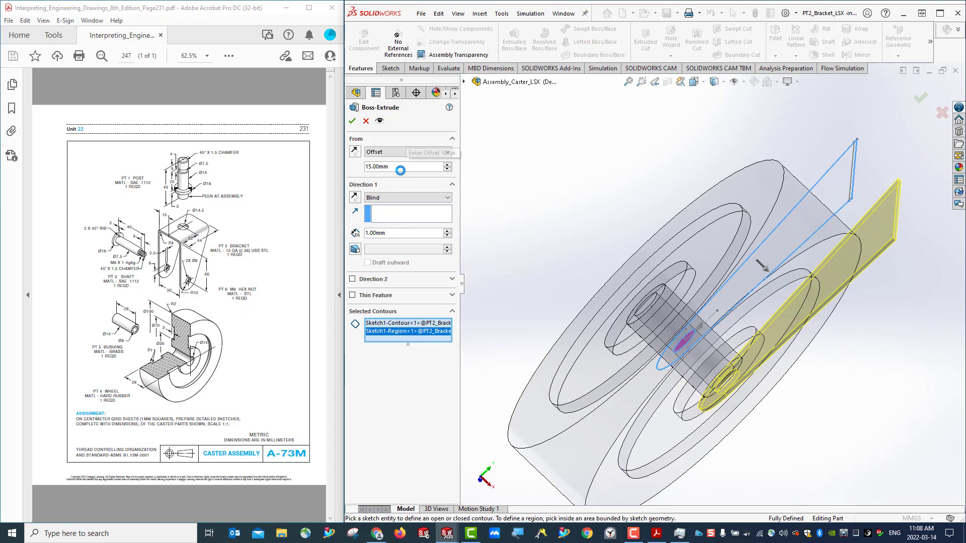
middle_drag(868, 402, 748, 231)
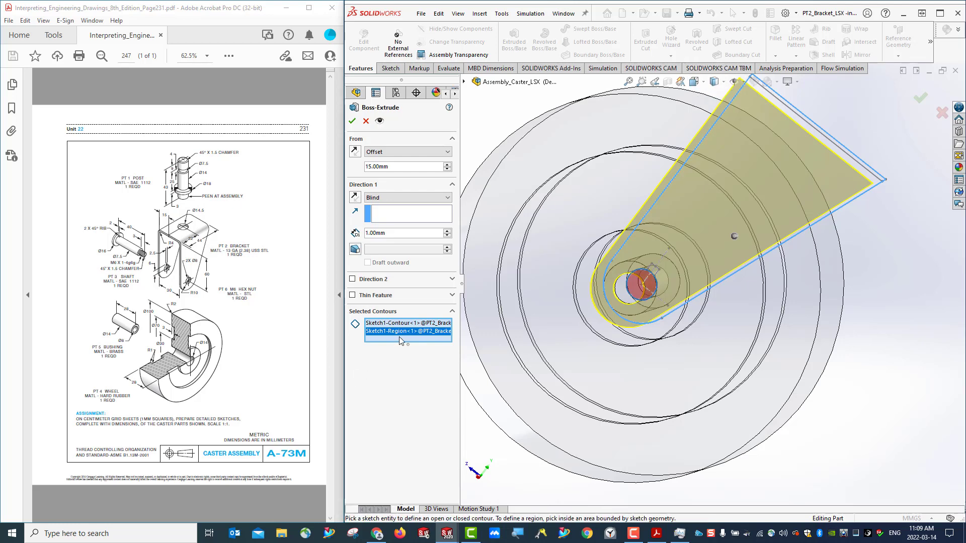
click(409, 324)
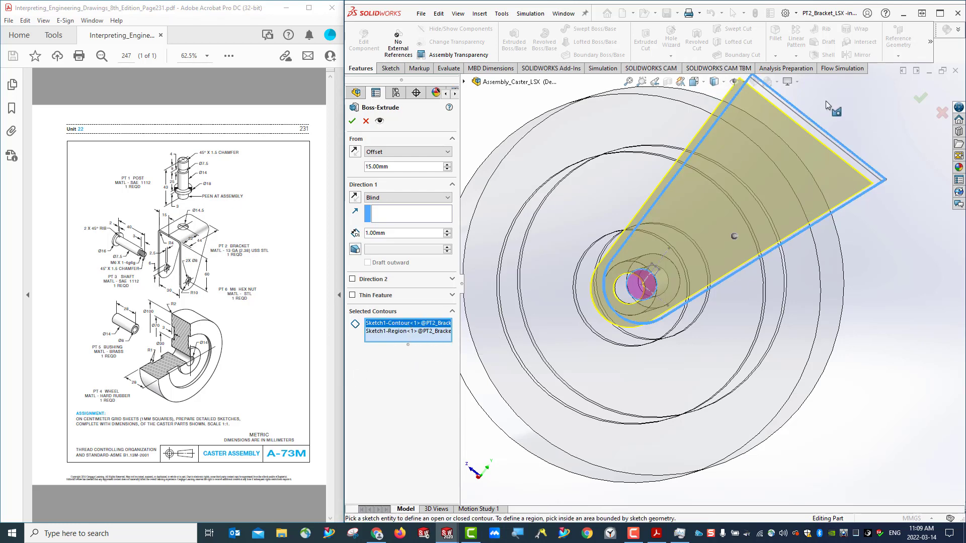
middle_drag(890, 292, 925, 317)
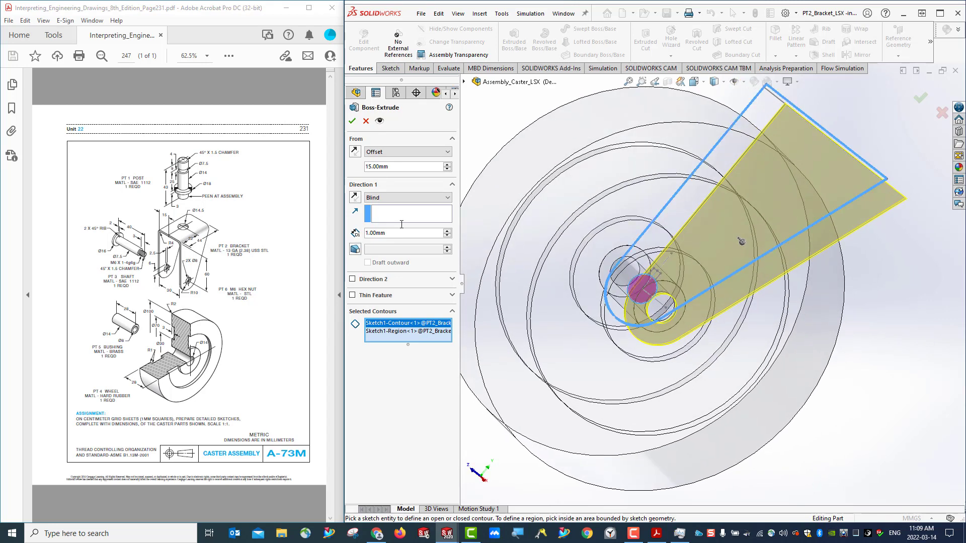
click(353, 121)
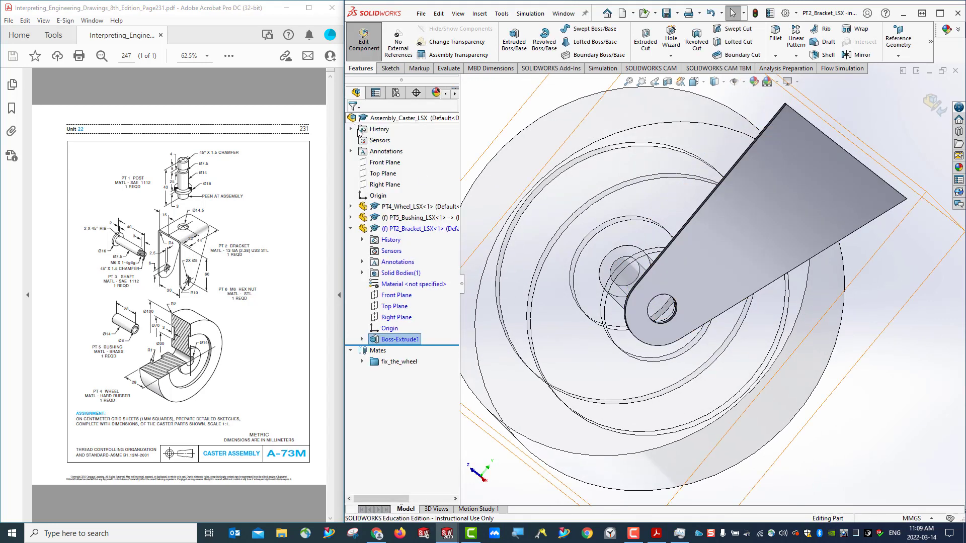
Step: Show the side-profile sketch used by the first plate's extrusion so that it can be reused
middle_drag(900, 307, 800, 327)
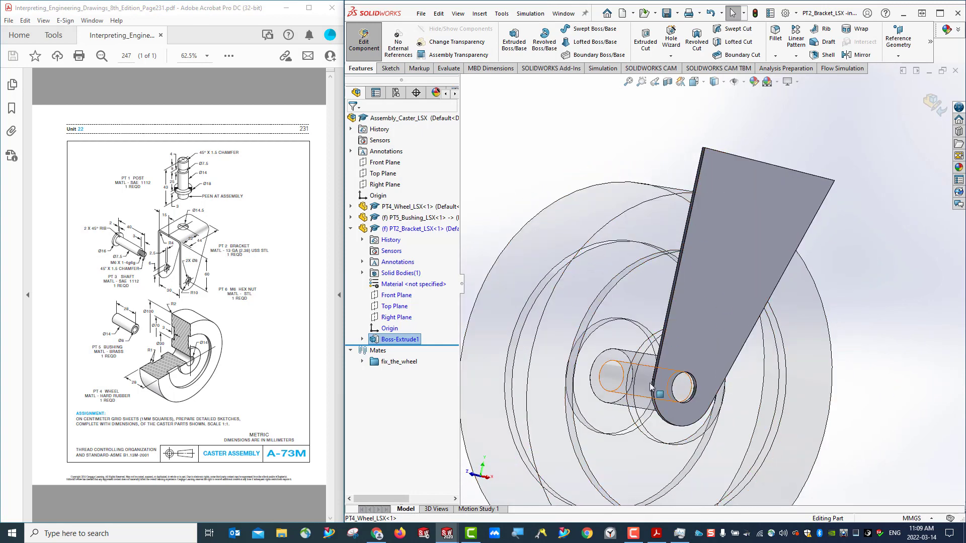
click(362, 340)
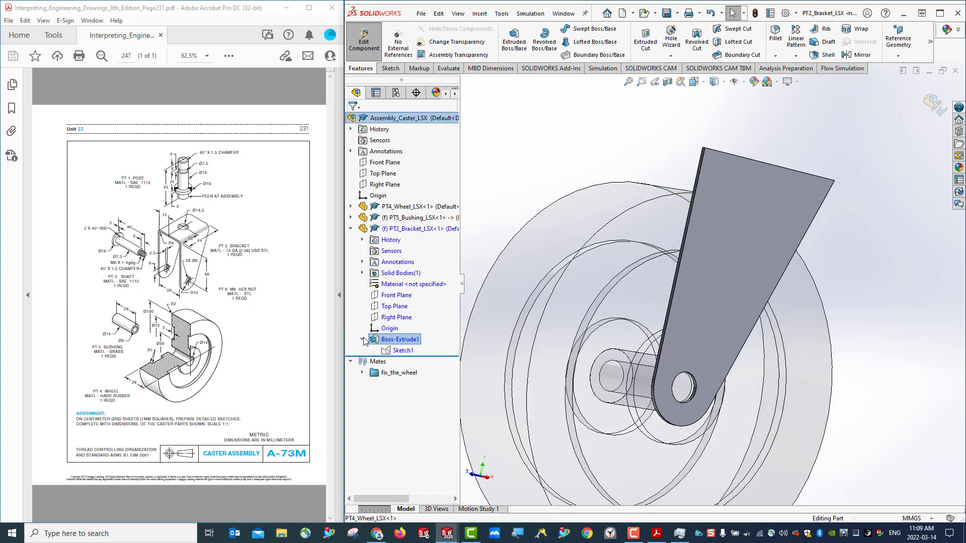
right_click(396, 351)
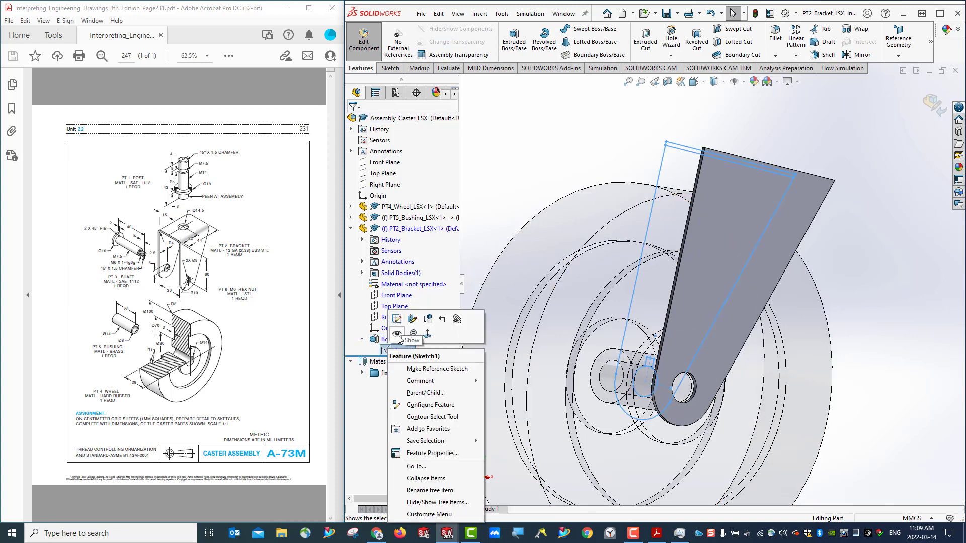
click(398, 334)
middle_drag(863, 393, 880, 400)
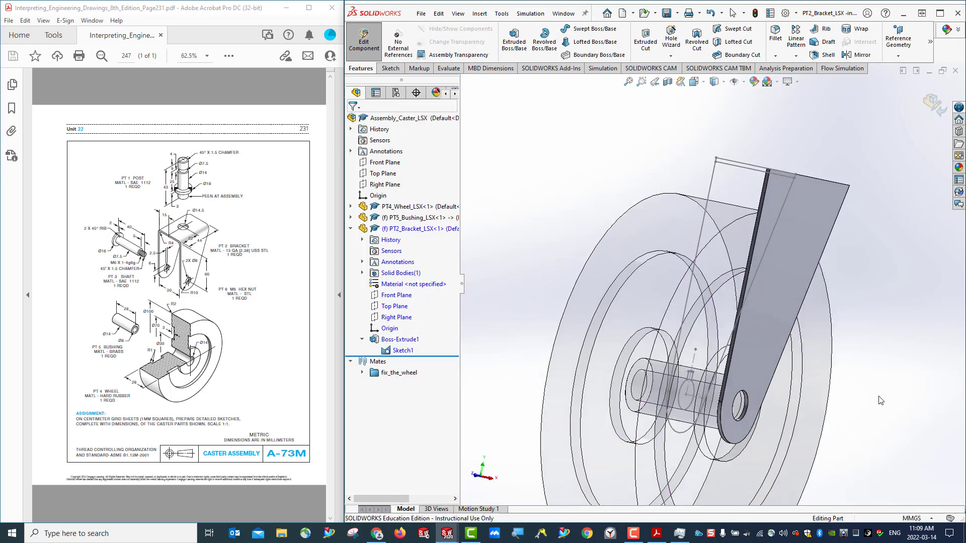
Step: Start a second boss extrusion from the shown sketch's outer contour and reverse its extrusion direction
click(518, 40)
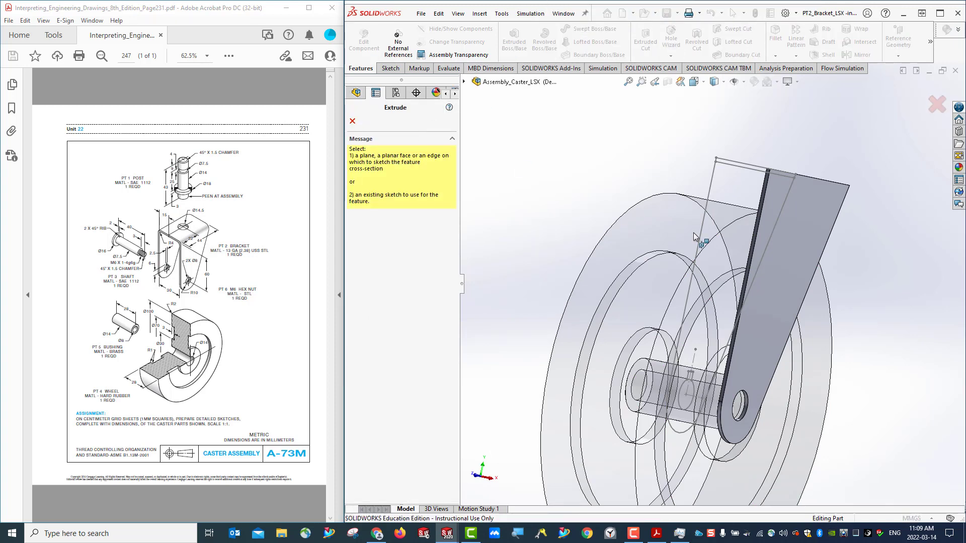
click(725, 160)
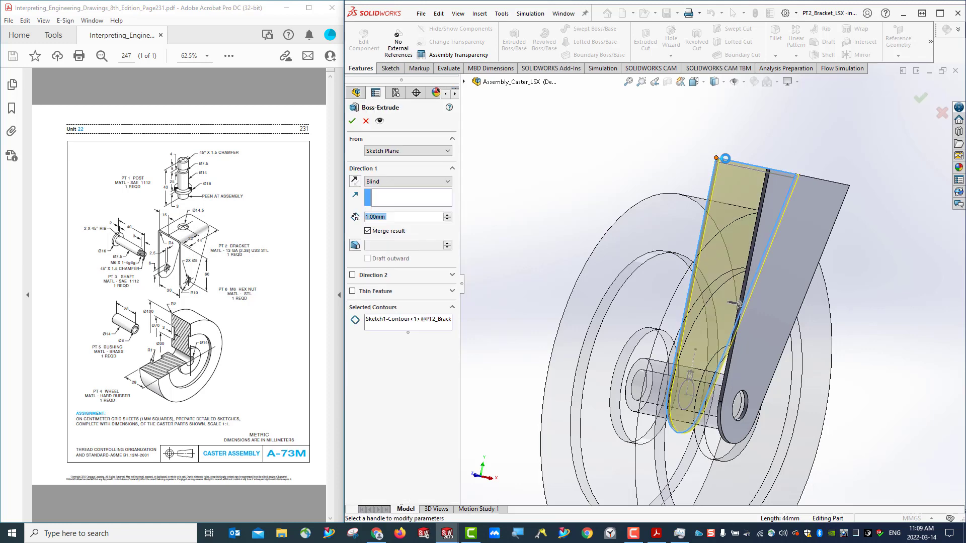
click(355, 182)
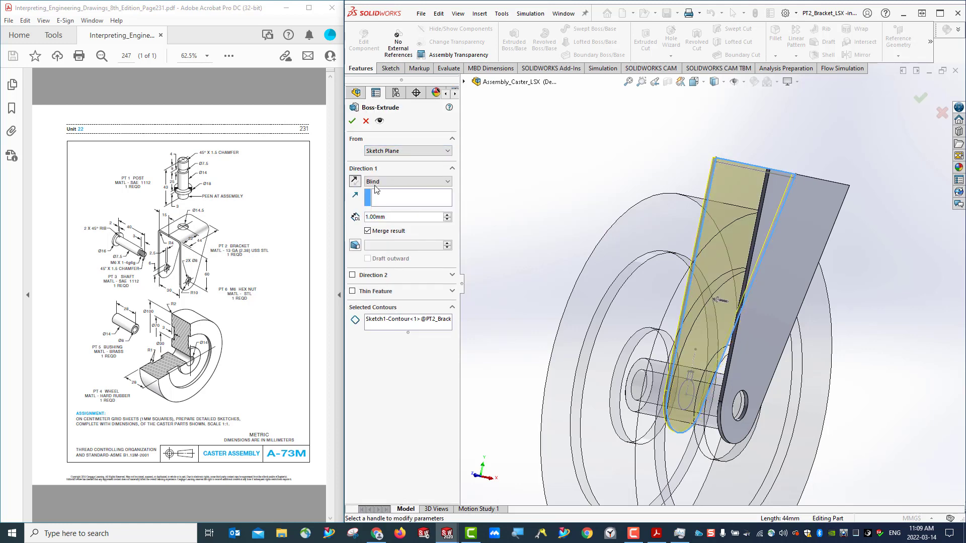
Step: Start the second extrusion at a 15 mm offset, reversed to the wheel side opposite the first plate
click(397, 151)
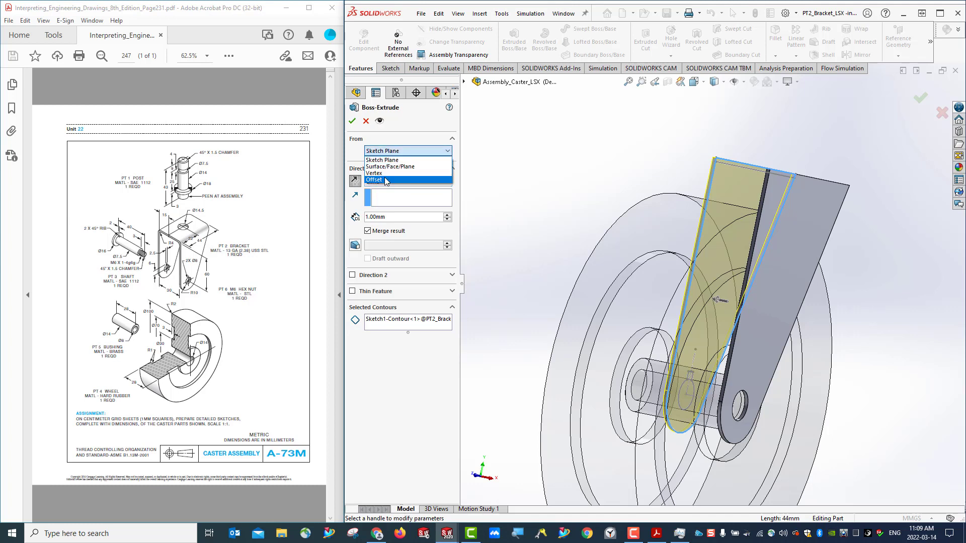
click(387, 180)
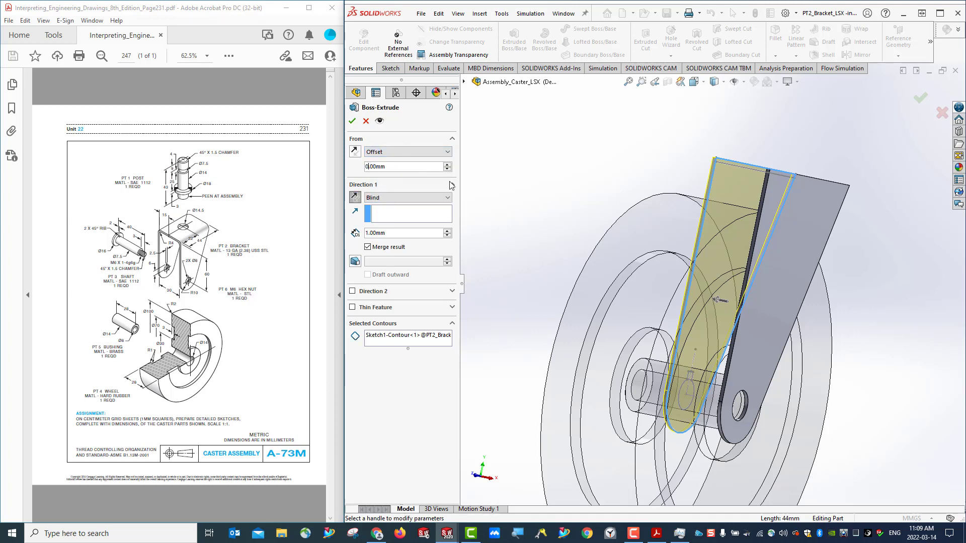
text(15)
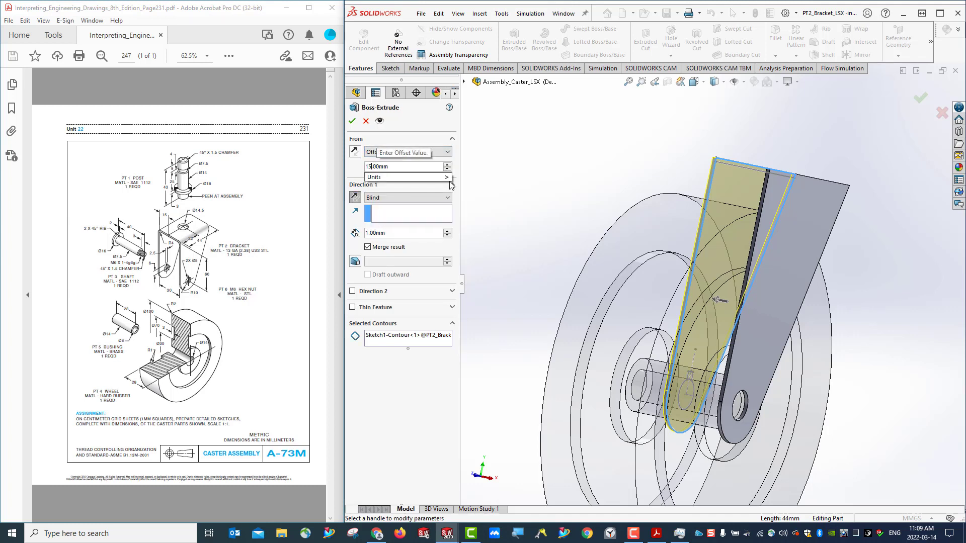
key(Return)
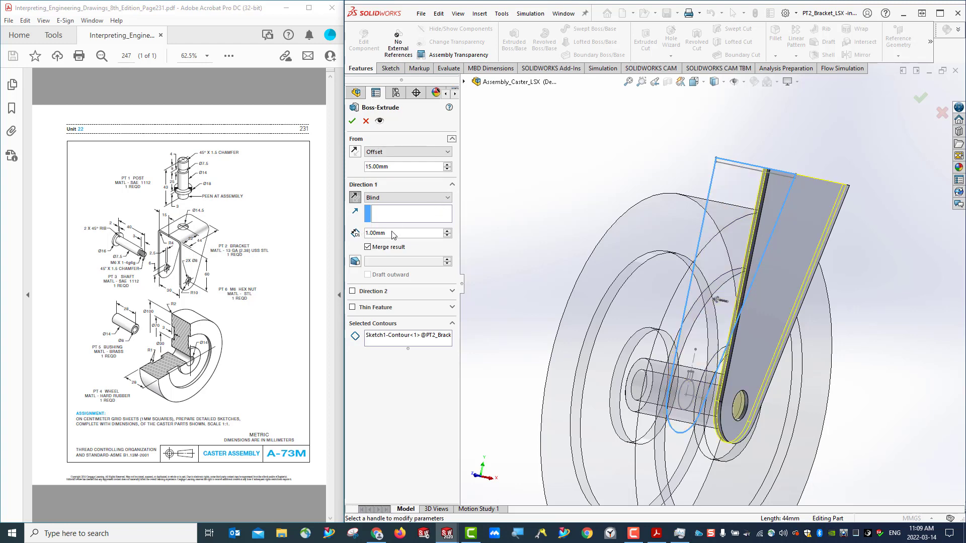
middle_drag(898, 317, 913, 346)
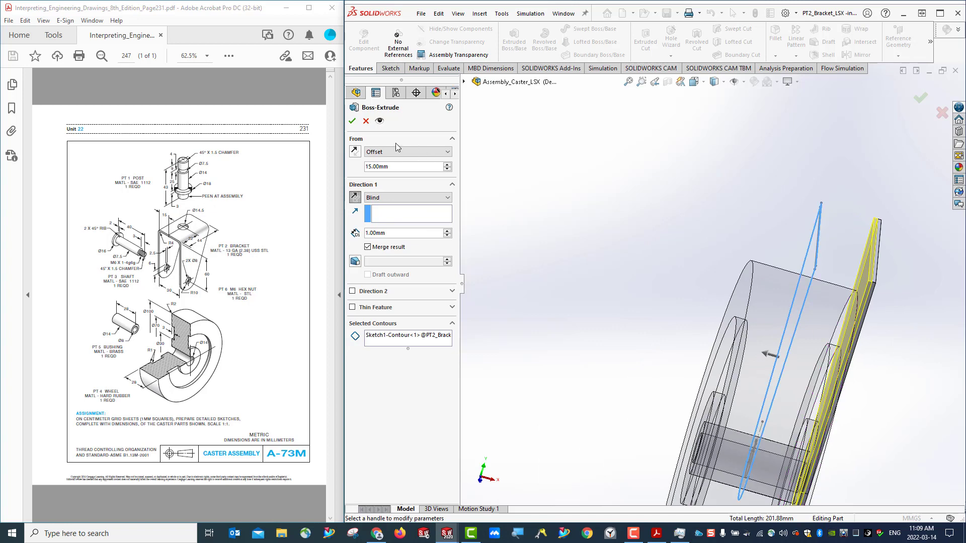
click(356, 151)
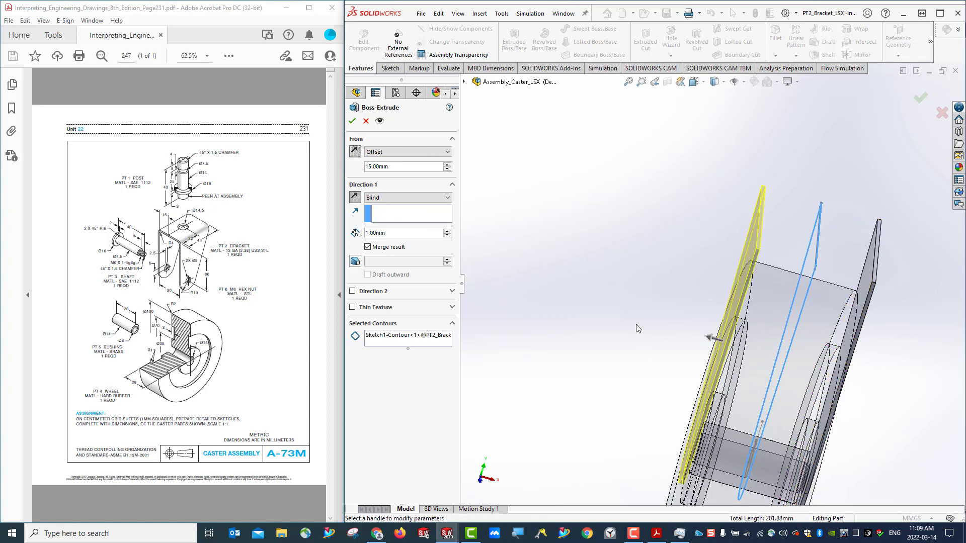
Step: Add the shaft-hole circle and the small notch above it to the selected contours and create the second 1 mm side plate
middle_drag(636, 324, 592, 247)
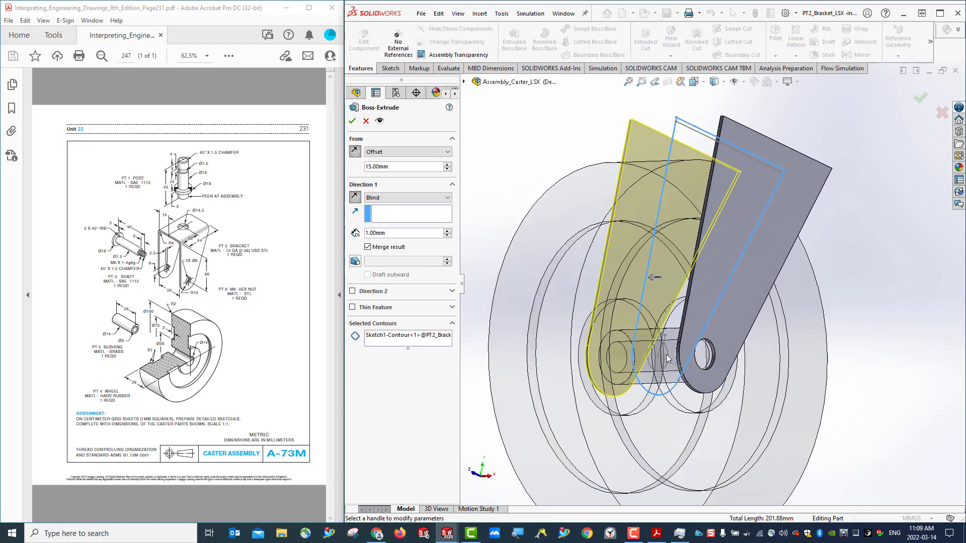
scroll(665, 353, down, 5)
click(395, 339)
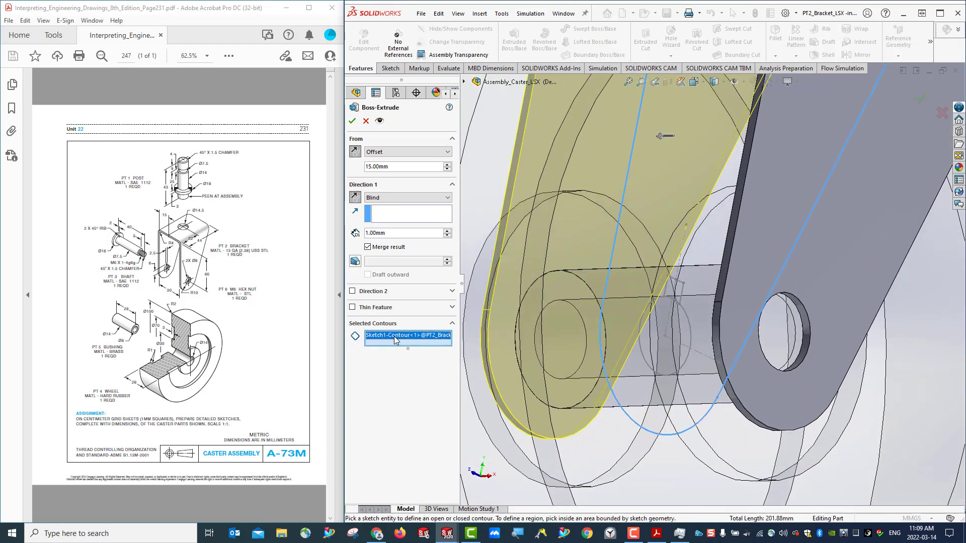
click(678, 316)
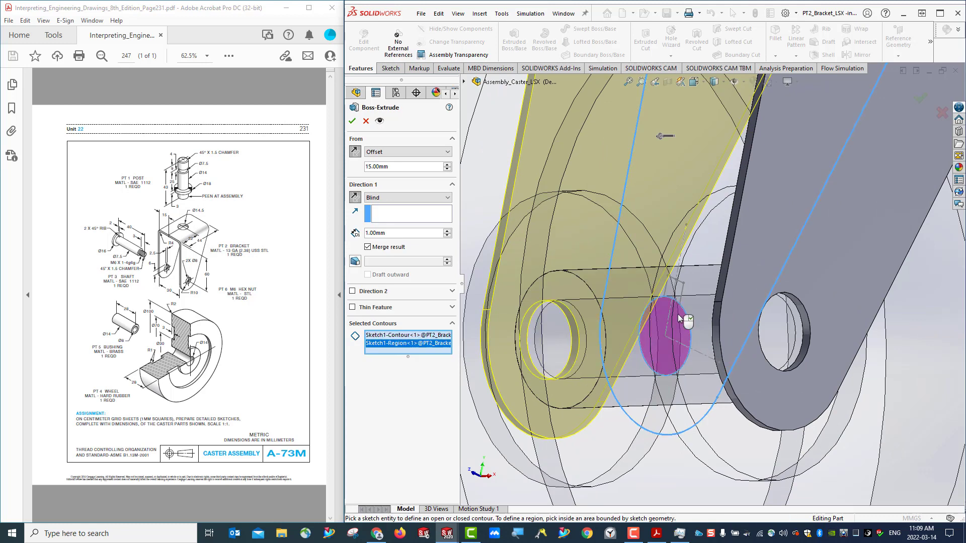
click(675, 288)
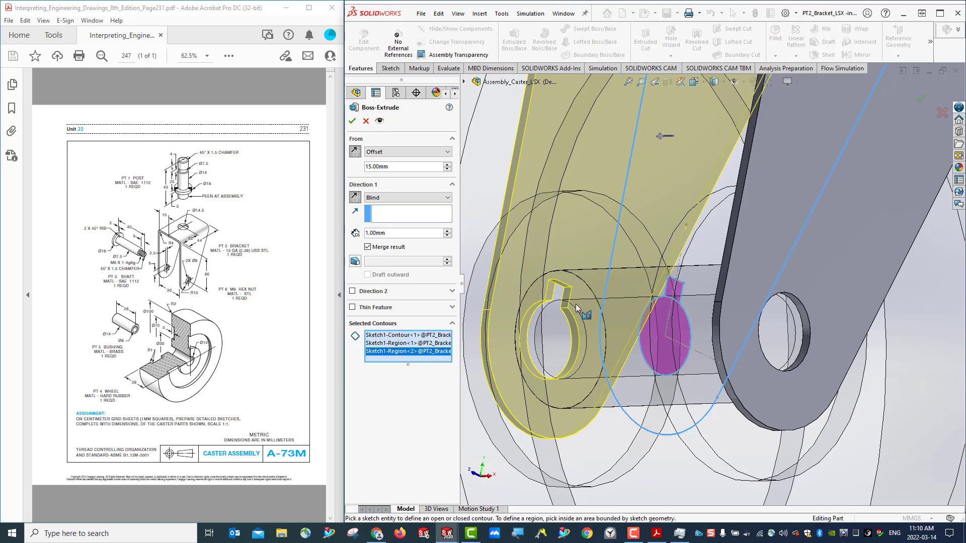
click(352, 122)
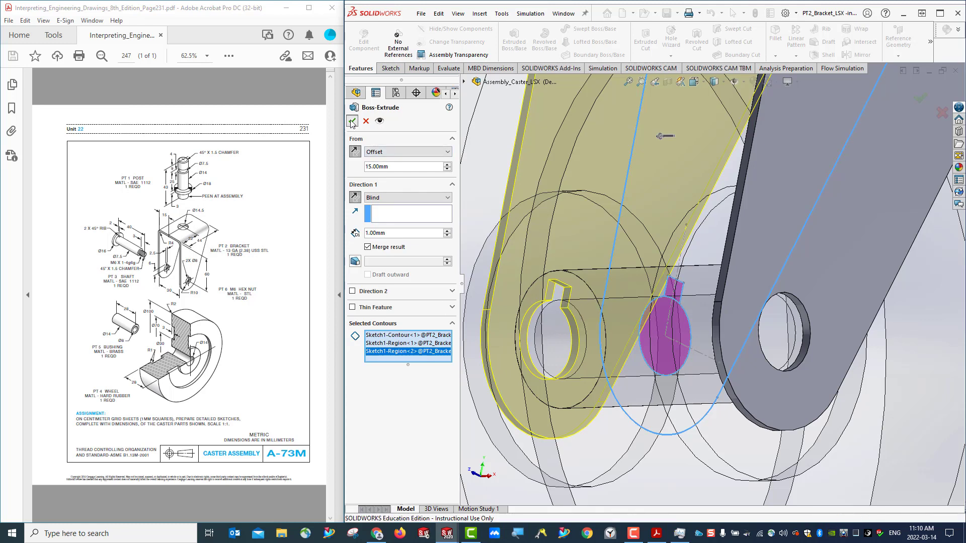
Step: Start a third boss extrusion from the shared side-profile sketch, replacing the outer contour with the thin strip region at its upper edge
scroll(604, 295, up, 5)
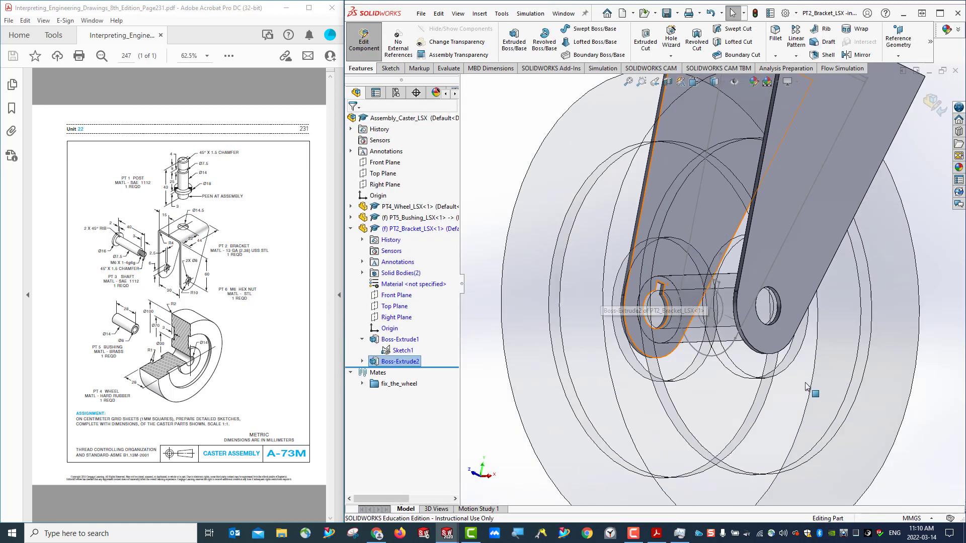
middle_drag(799, 376, 807, 406)
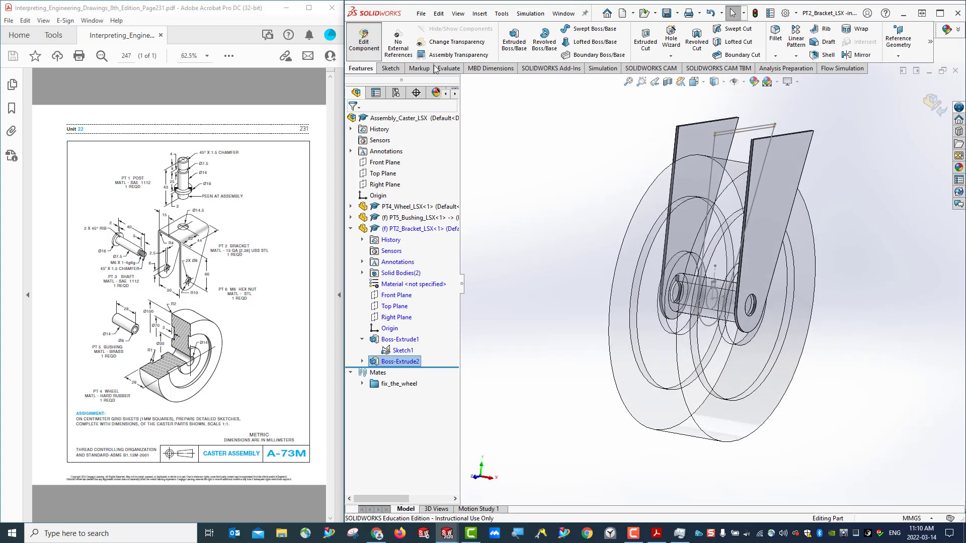
click(518, 52)
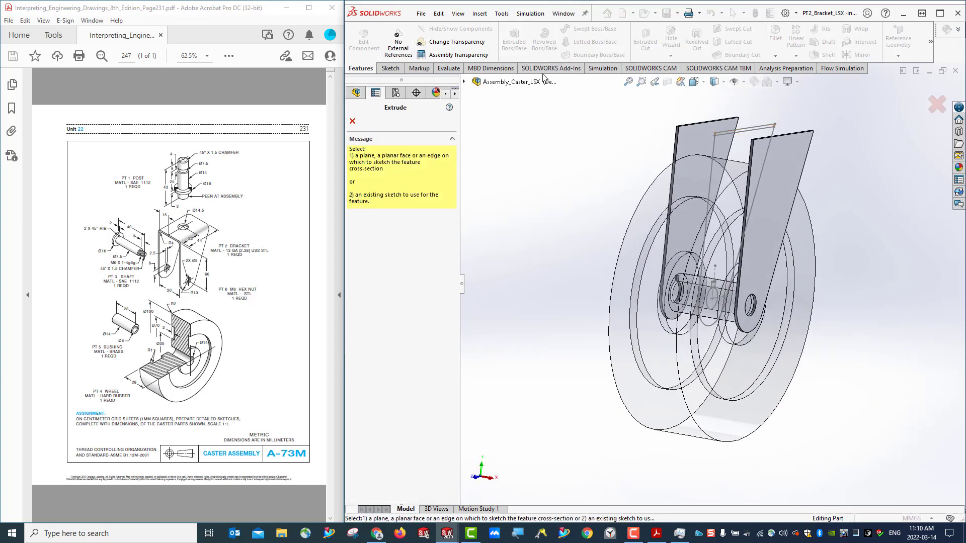
scroll(739, 142, up, 3)
scroll(738, 280, down, 6)
scroll(701, 350, down, 5)
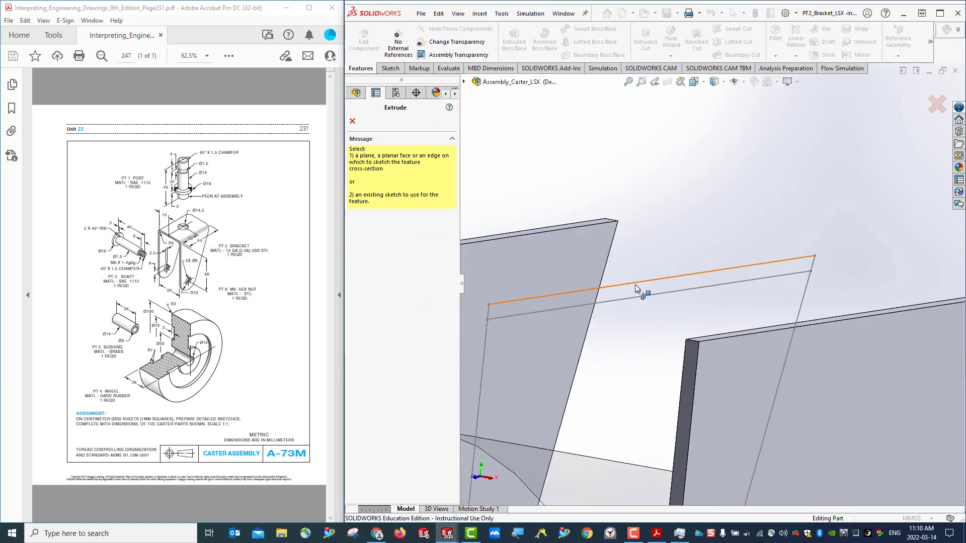
click(635, 289)
click(425, 321)
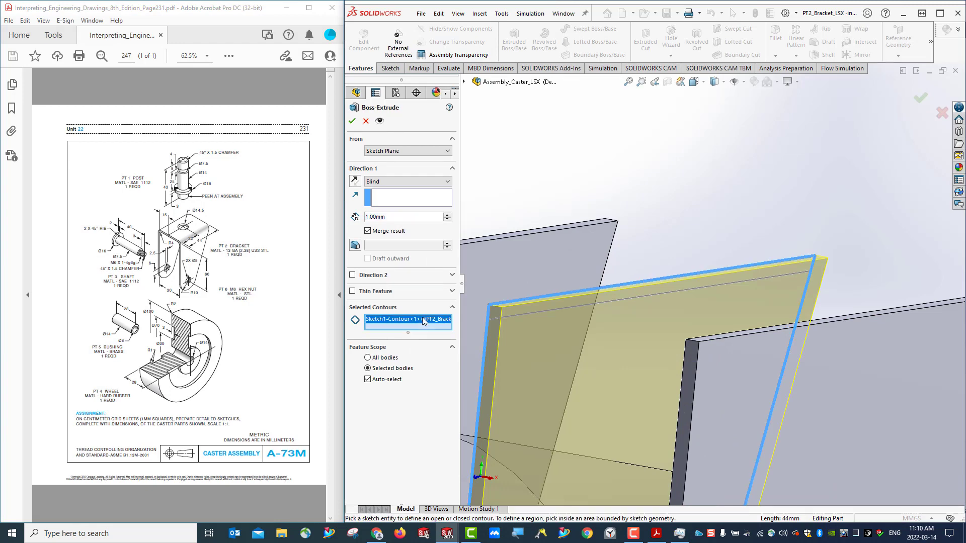
right_click(422, 323)
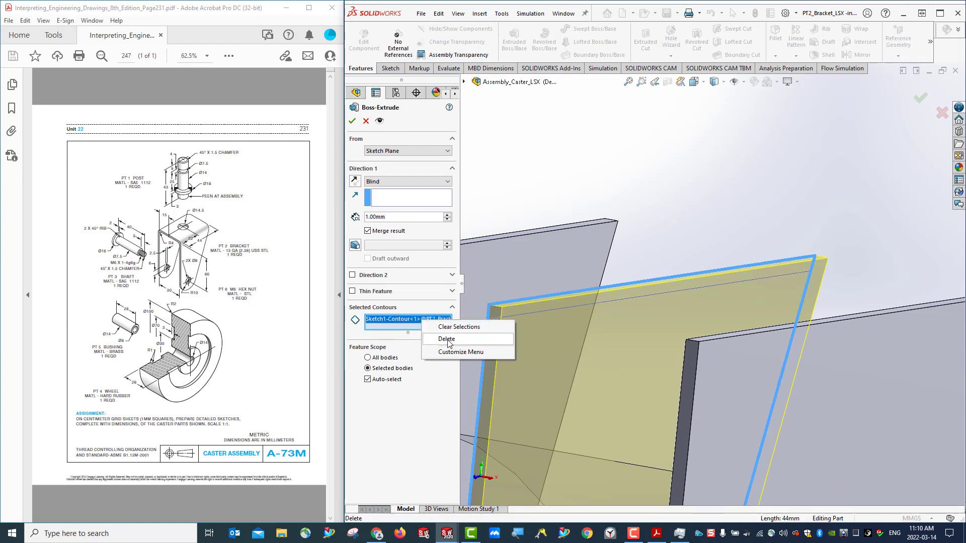
click(447, 339)
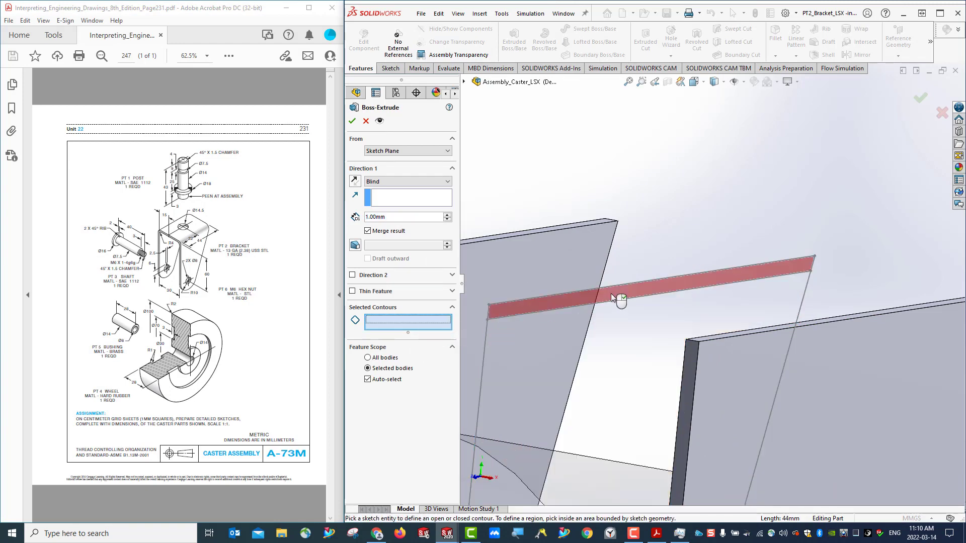
click(611, 293)
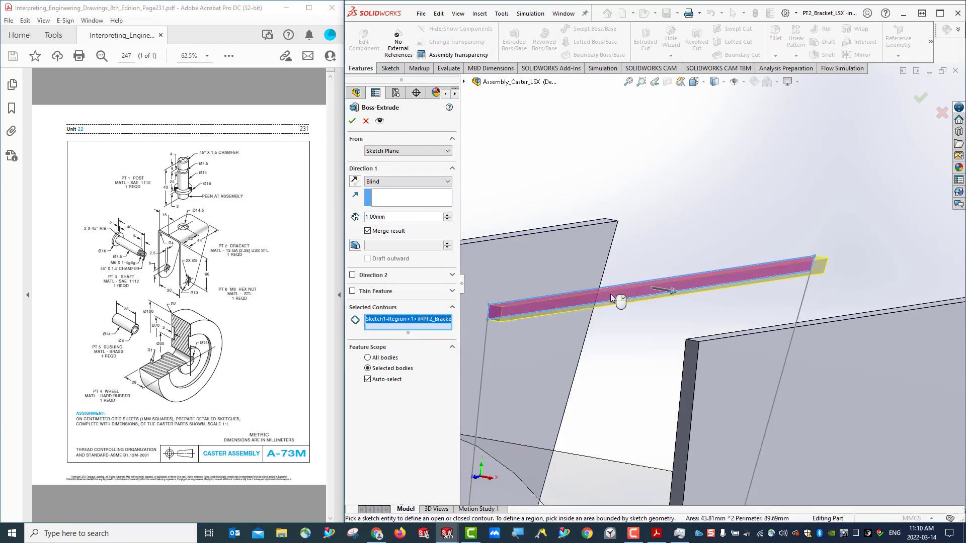
Step: Keep the strip extrusion starting from the sketch plane and set its end condition to Mid Plane
click(399, 151)
click(400, 152)
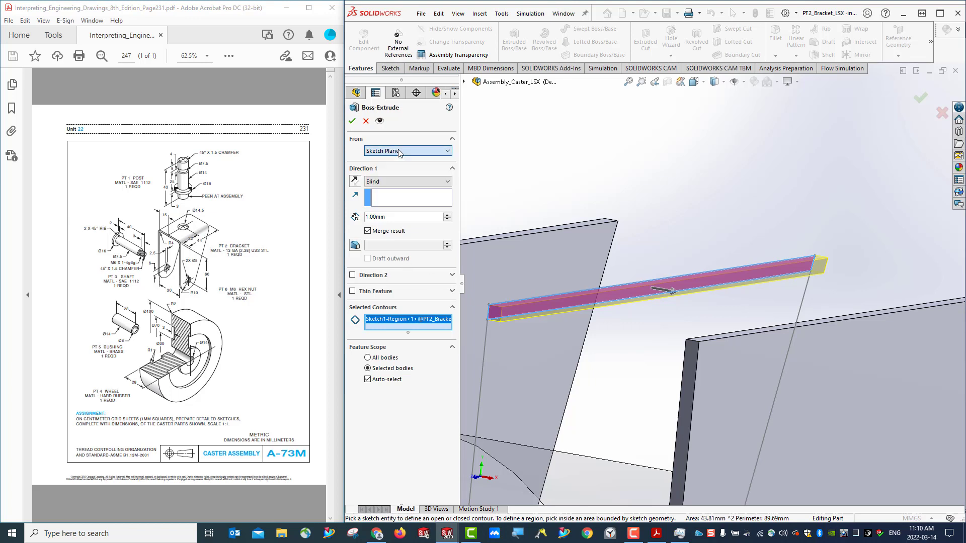
click(388, 182)
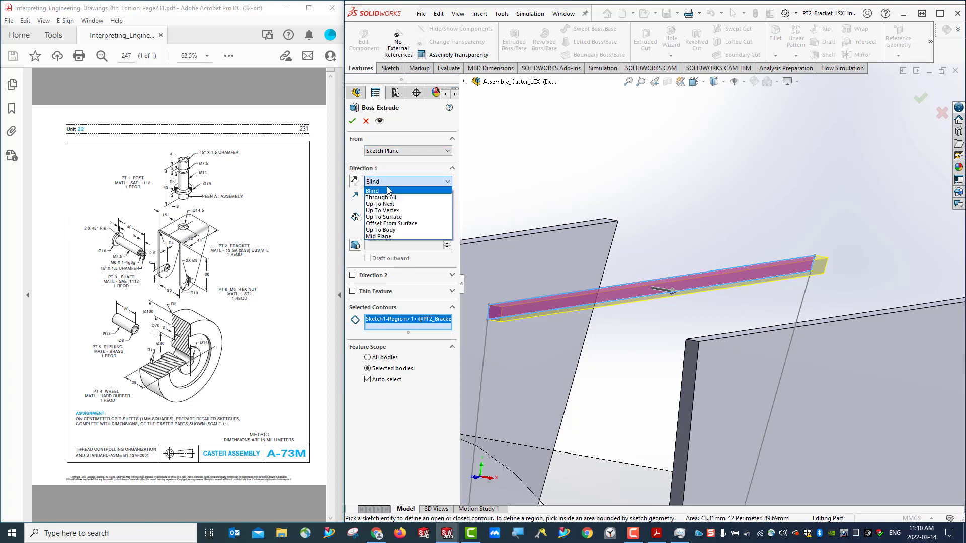
click(399, 151)
click(399, 151)
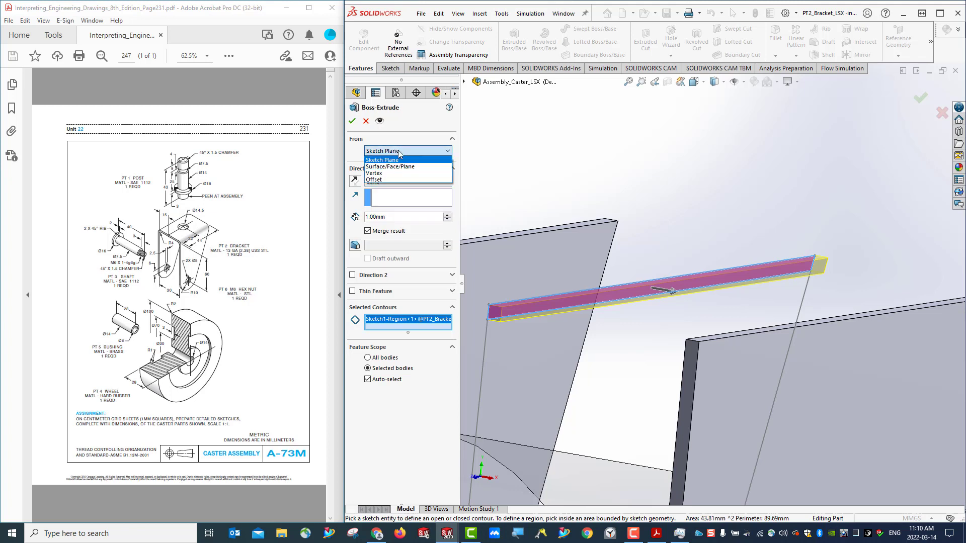
click(403, 151)
click(397, 182)
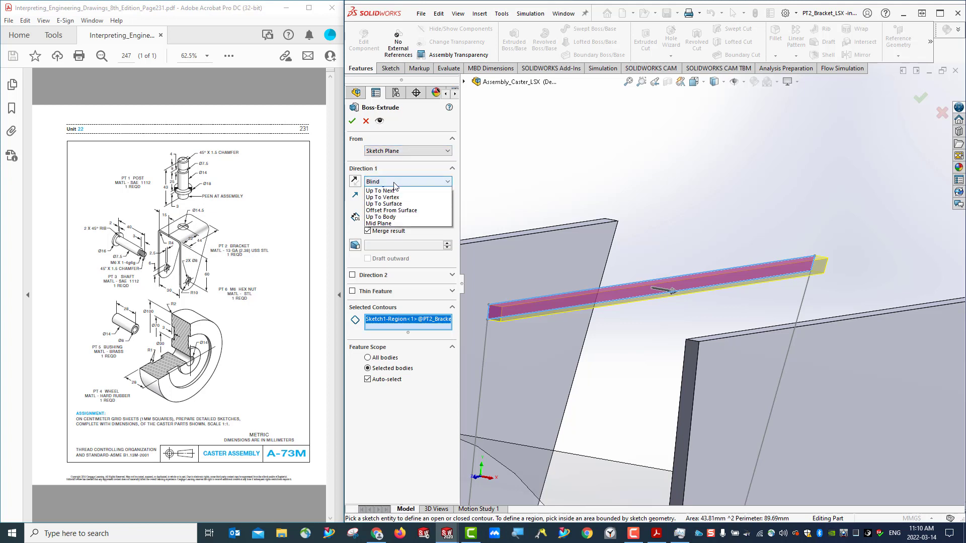
click(391, 237)
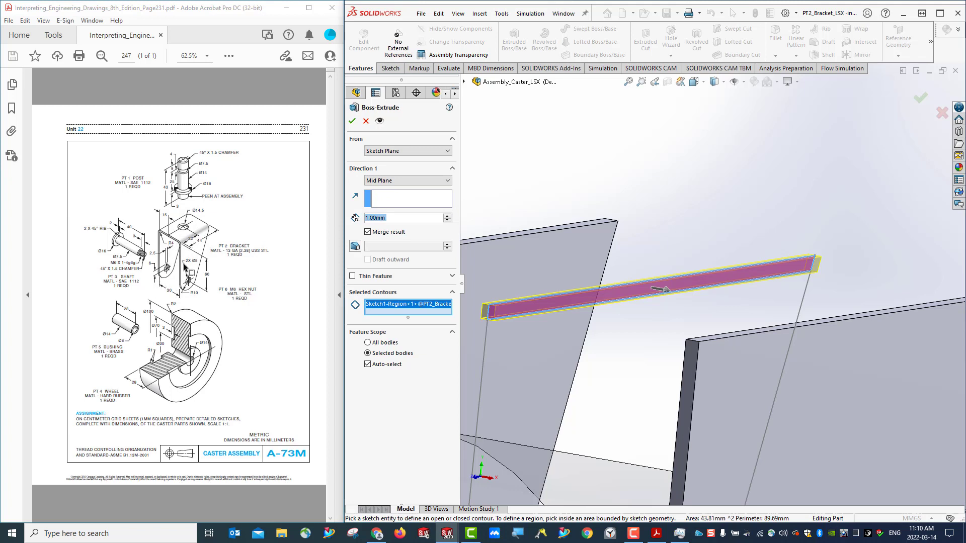
Step: Set the mid-plane extrusion depth to 30 mm and create the bracket's top plate joining the two side plates
click(392, 217)
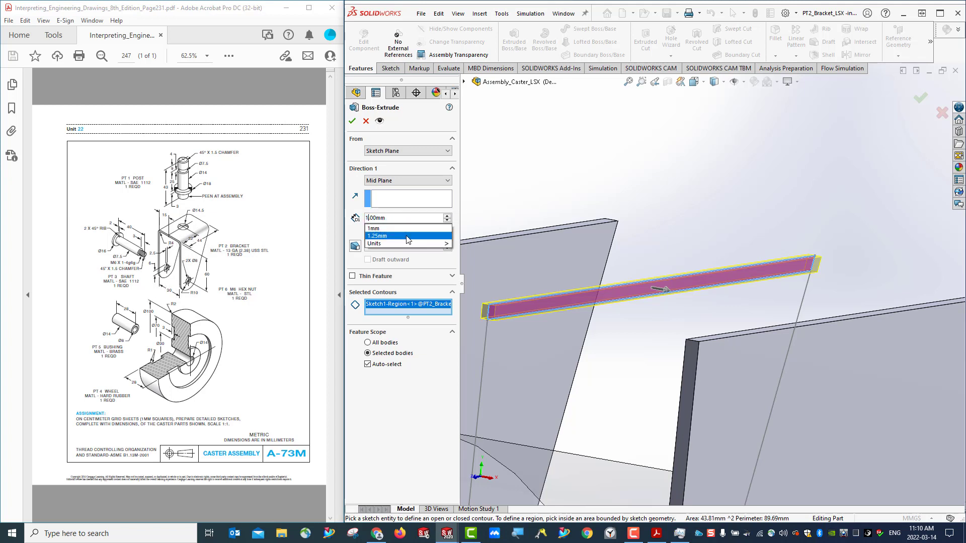
key(BackSpace)
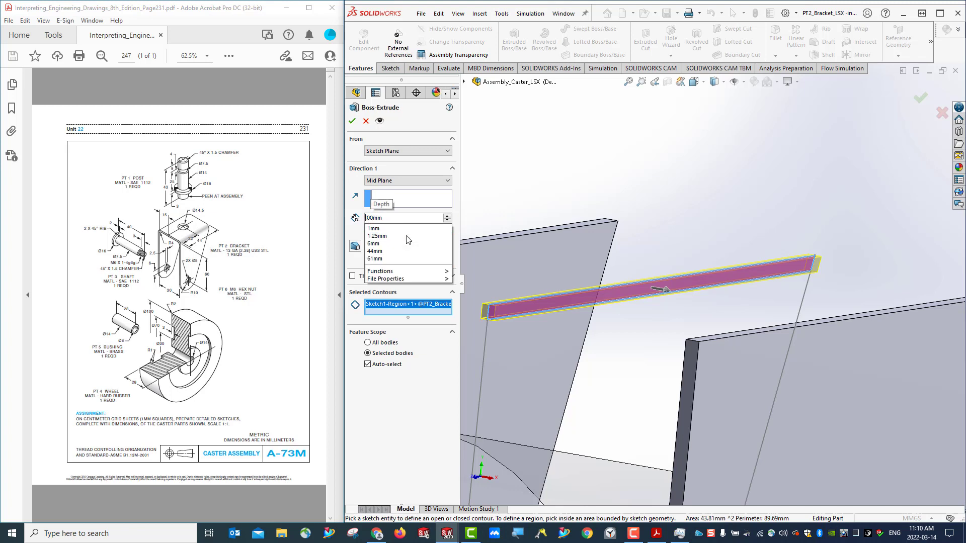
text(30)
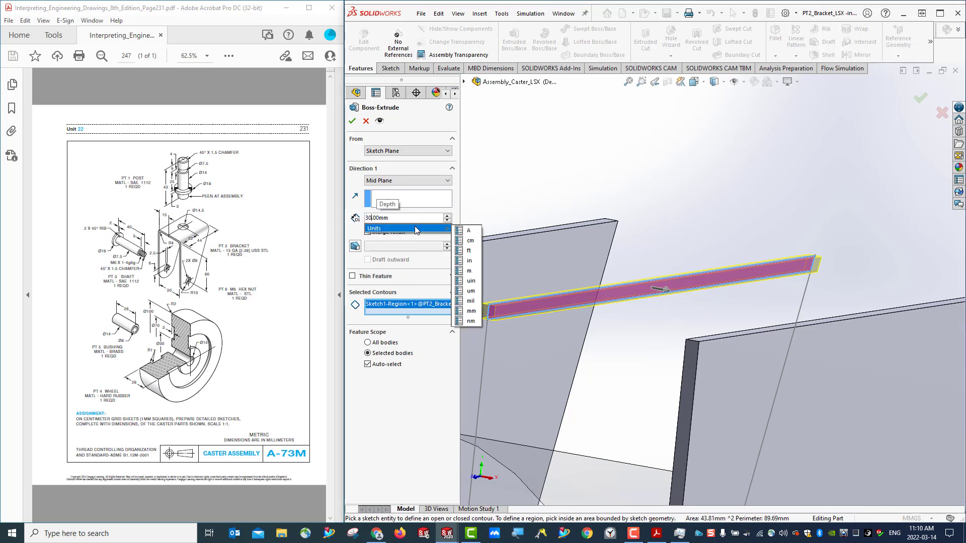
click(398, 222)
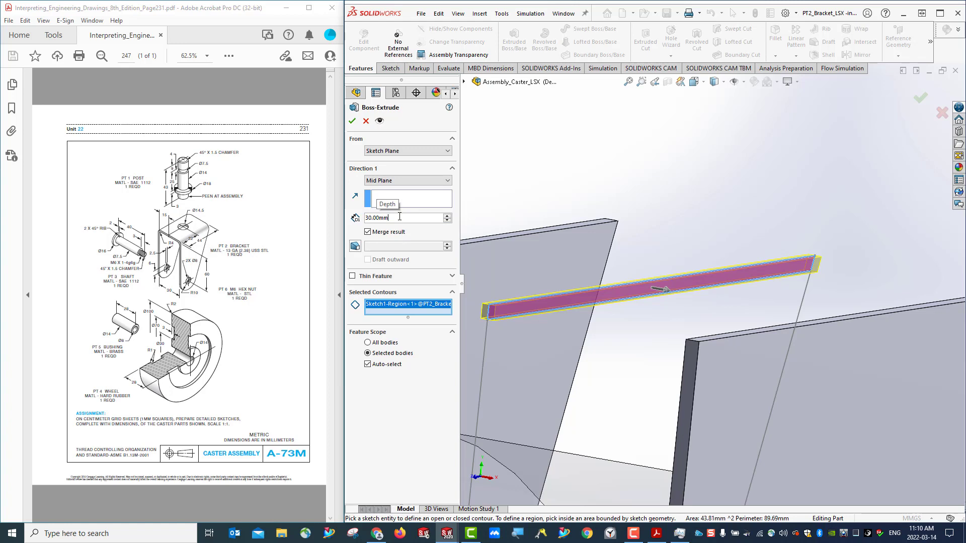
click(395, 305)
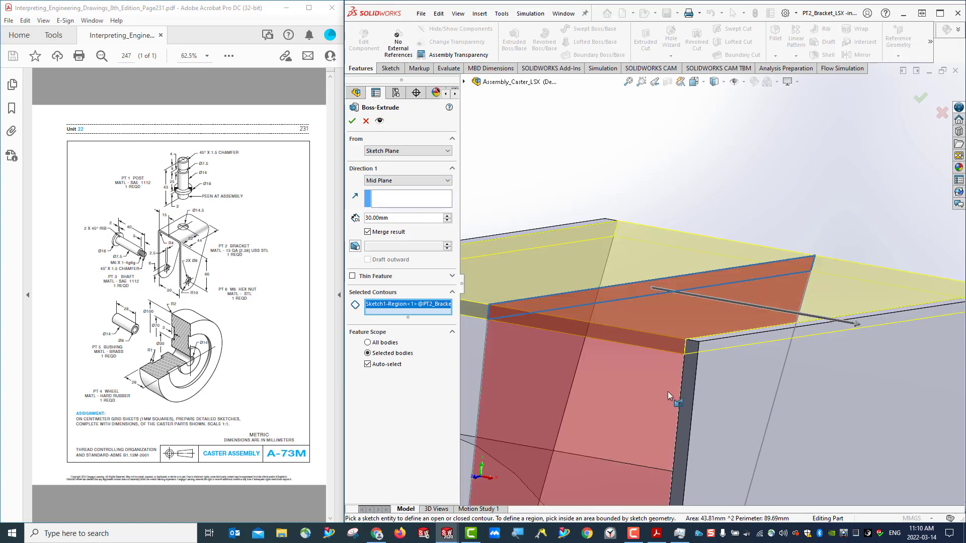
middle_drag(625, 387, 656, 379)
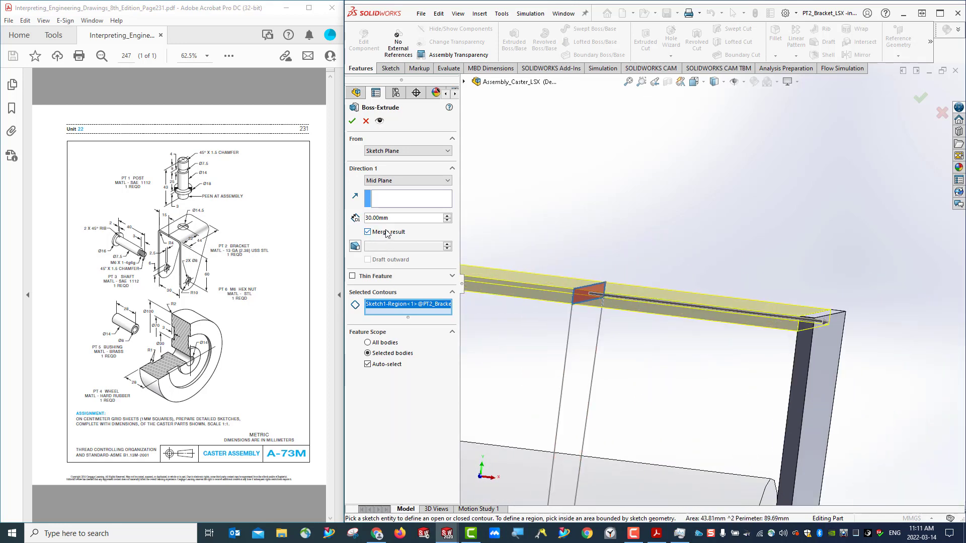
scroll(738, 395, down, 3)
scroll(739, 394, up, 6)
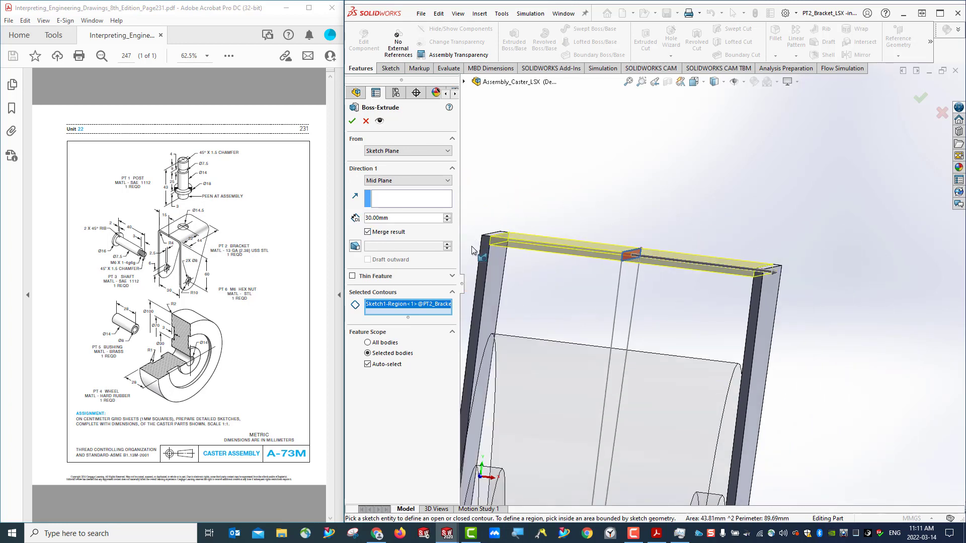
click(353, 122)
Step: Start a fillet on the inside edge where the top plate meets one side plate
mouse_move(785, 395)
middle_down()
mouse_move(816, 338)
mouse_move(846, 333)
mouse_move(769, 380)
mouse_move(769, 395)
middle_up()
scroll(770, 398, down, 3)
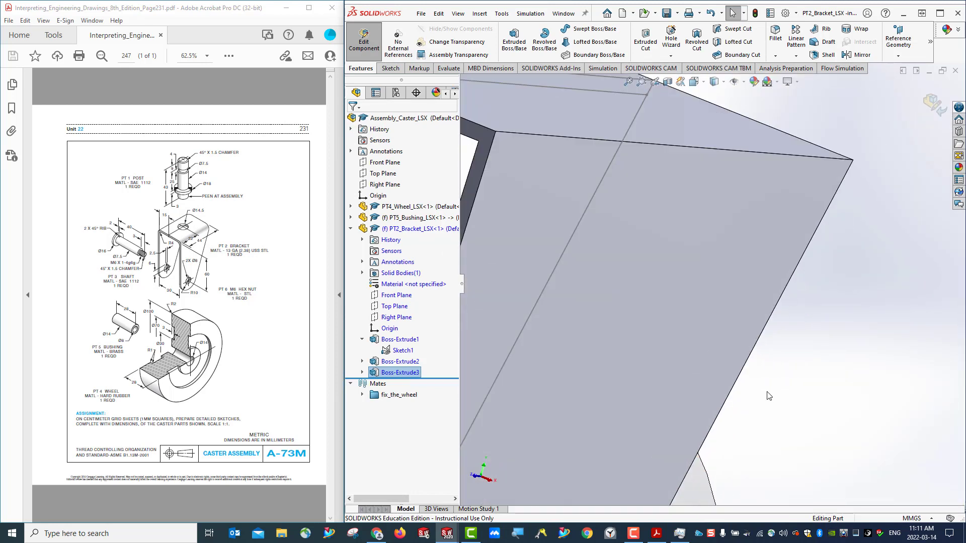
scroll(769, 396, up, 5)
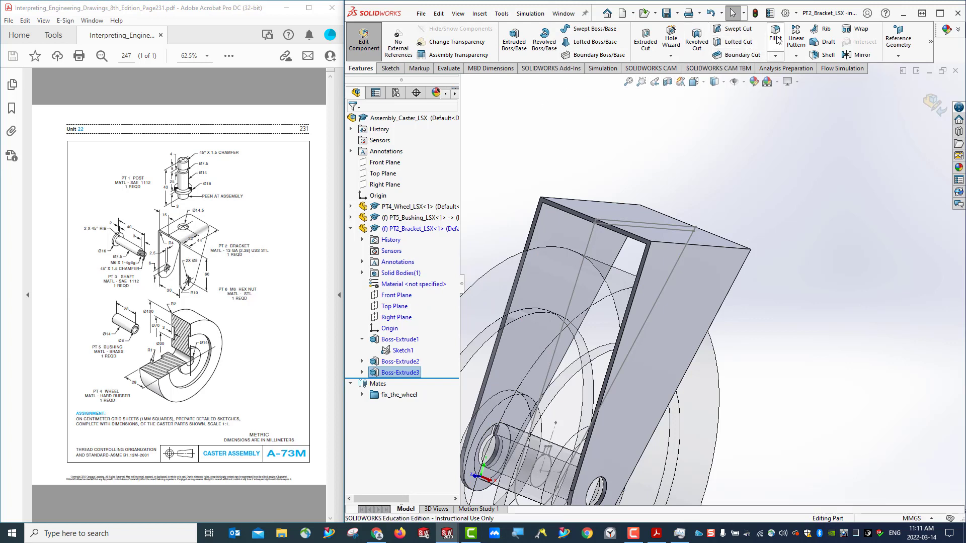
click(775, 56)
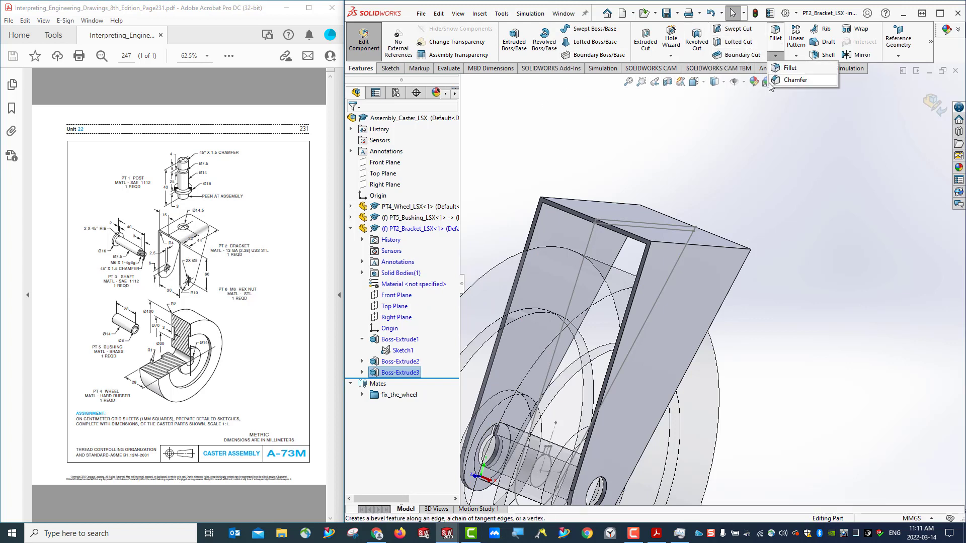
click(788, 68)
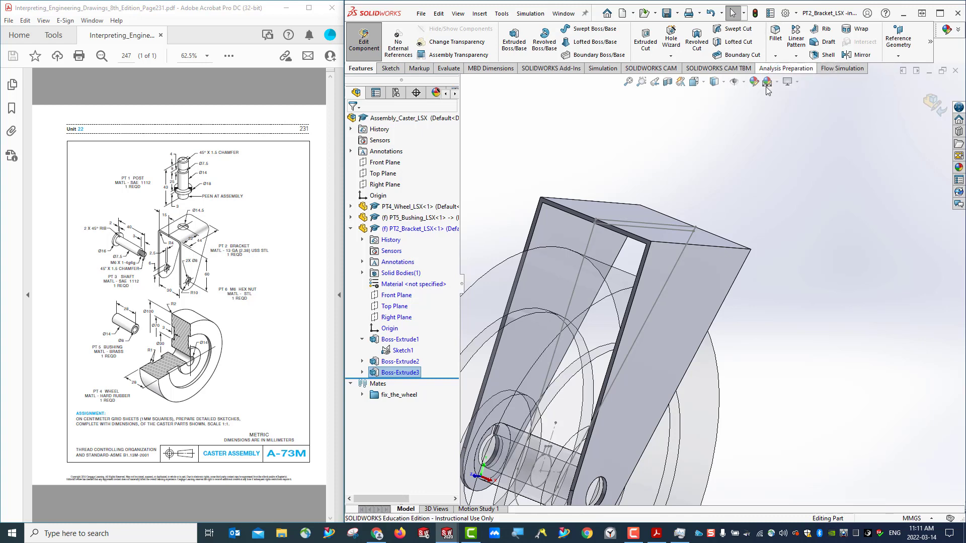
middle_drag(553, 225, 585, 183)
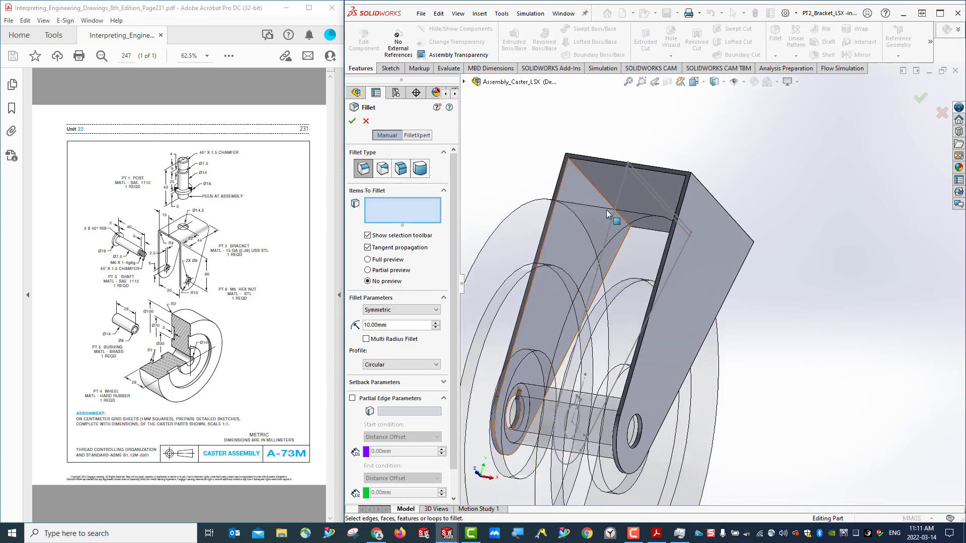
click(585, 176)
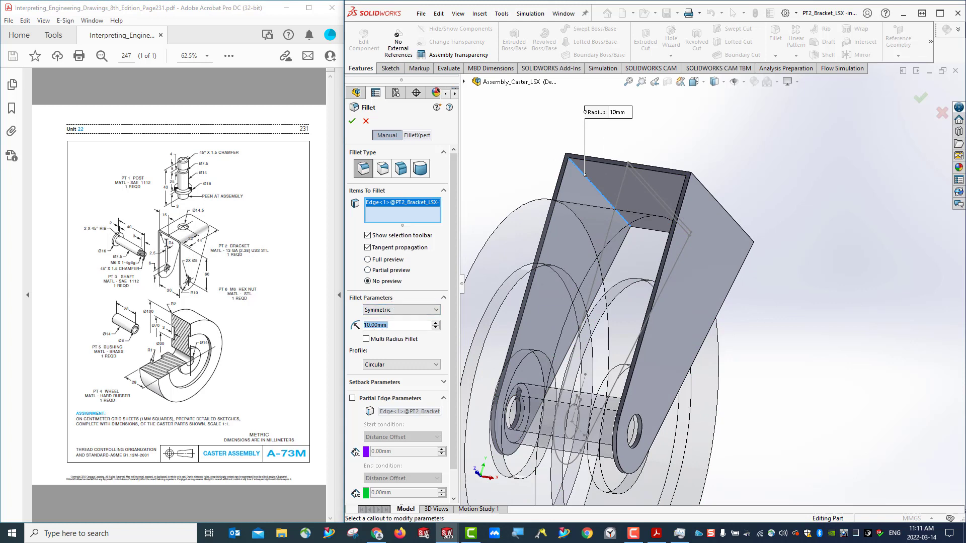
Step: Set the fillet radius to 4 mm, add the inside edge at the opposite side plate, and create the fillet
click(367, 325)
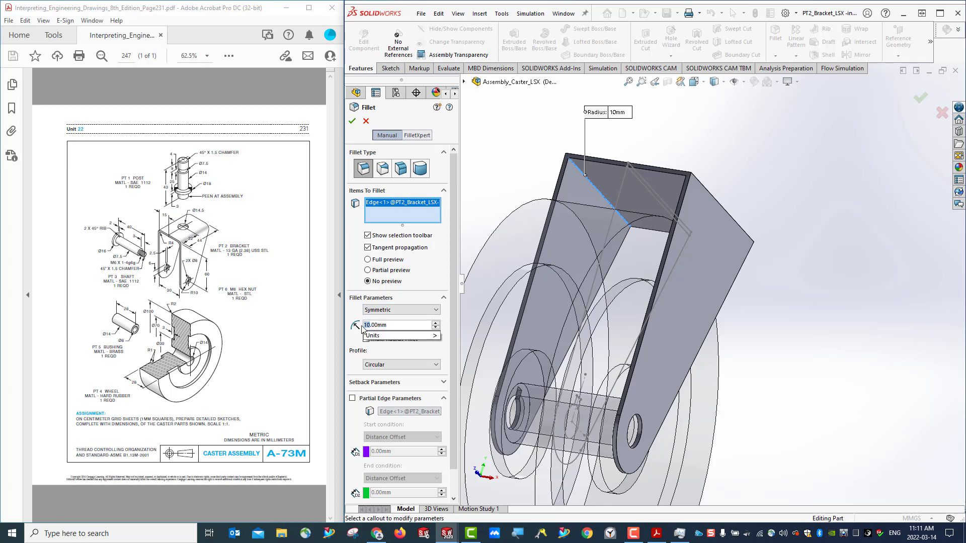
text(4)
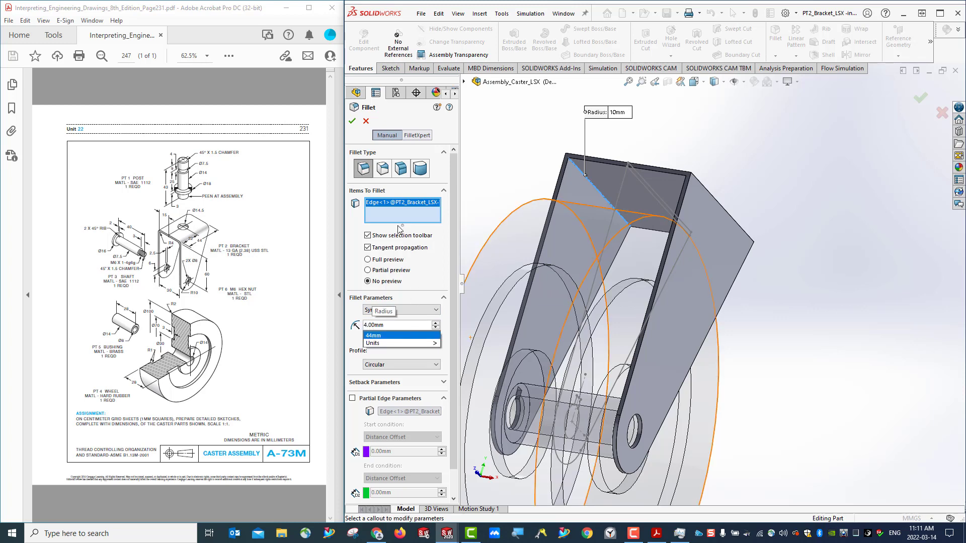
key(Return)
middle_drag(775, 358, 805, 322)
click(788, 247)
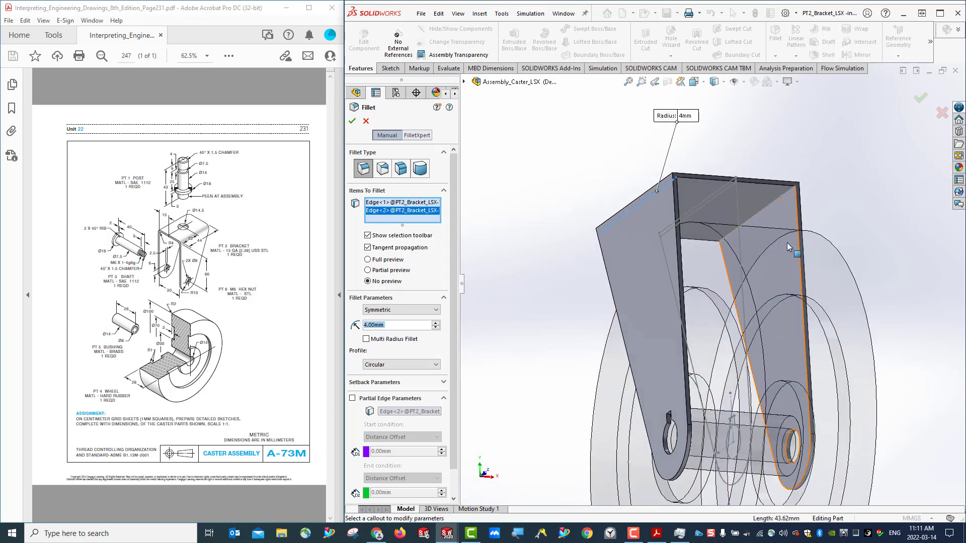
click(352, 121)
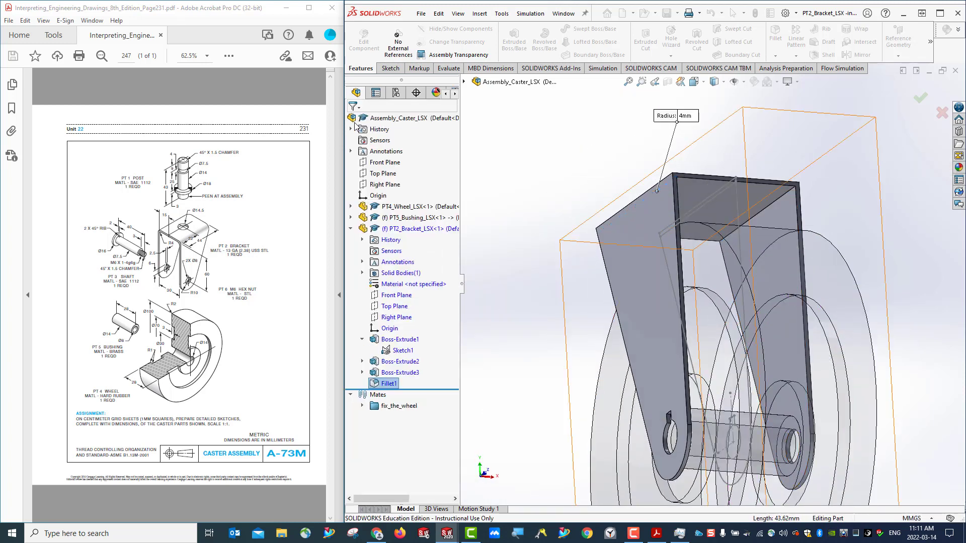
Step: Fillet the two outer edges where the bracket's top plate meets the side plates with a 5 mm radius, and save the document
middle_drag(845, 239, 863, 251)
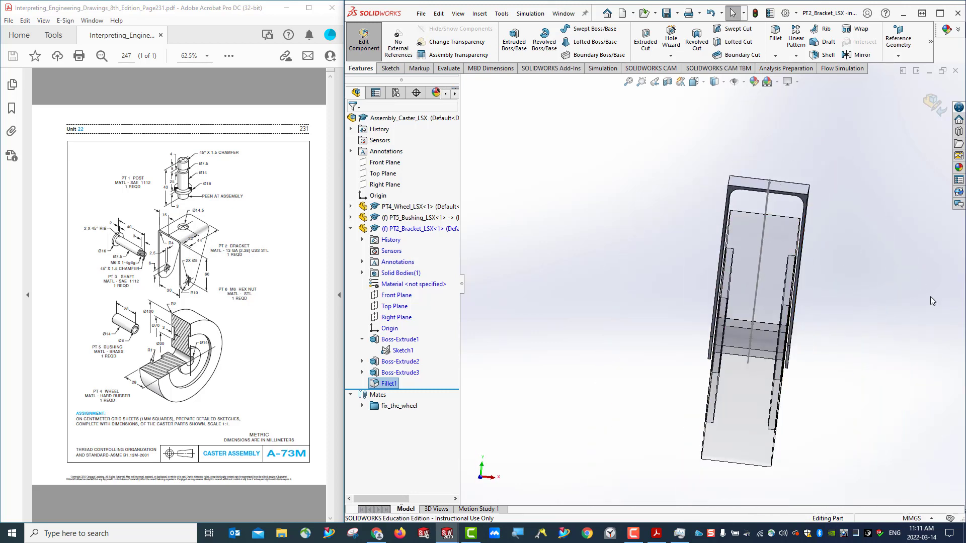
key(ctrl+7)
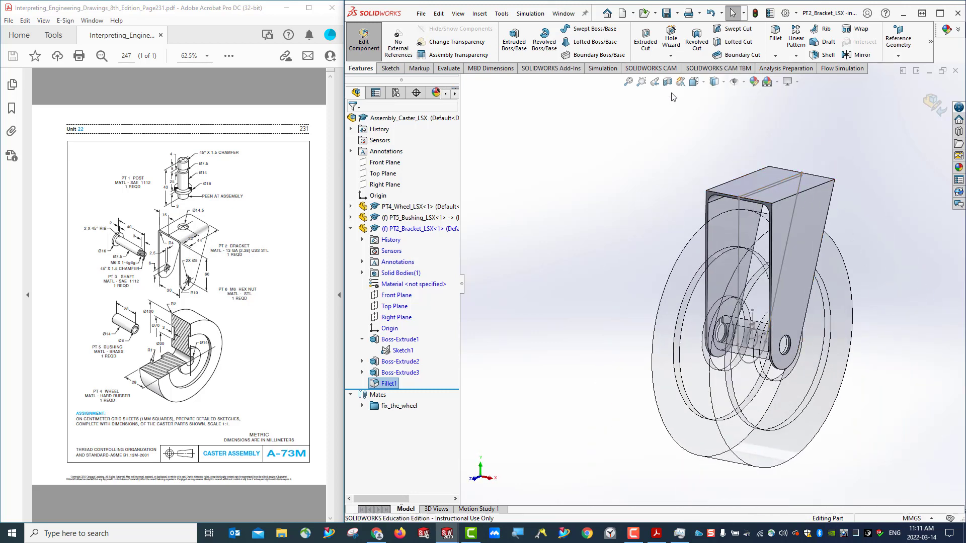
click(734, 180)
click(807, 191)
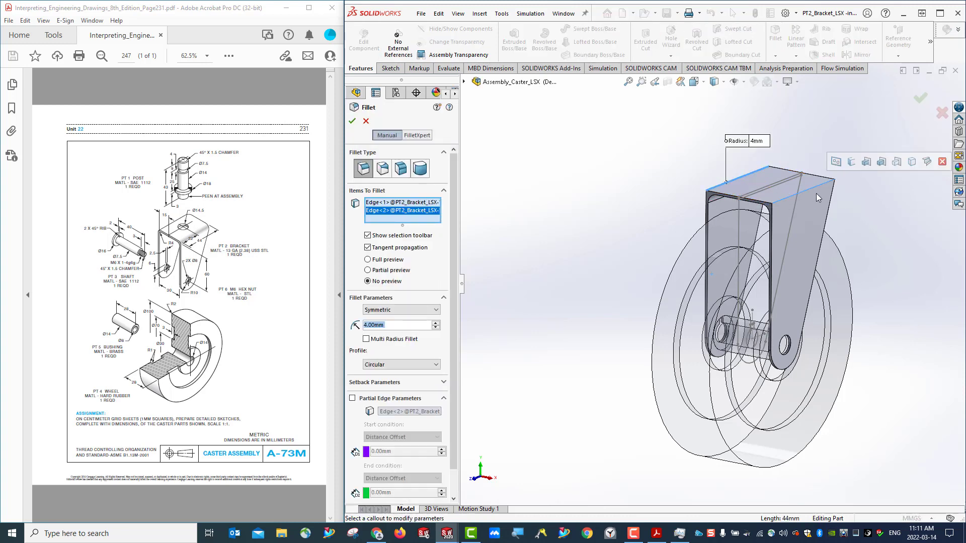
click(366, 327)
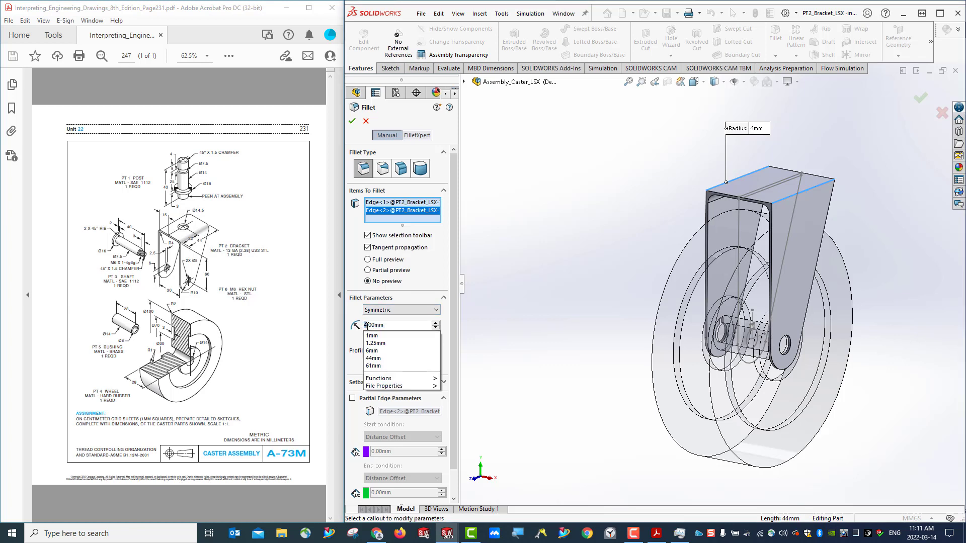
key(Delete)
text(5)
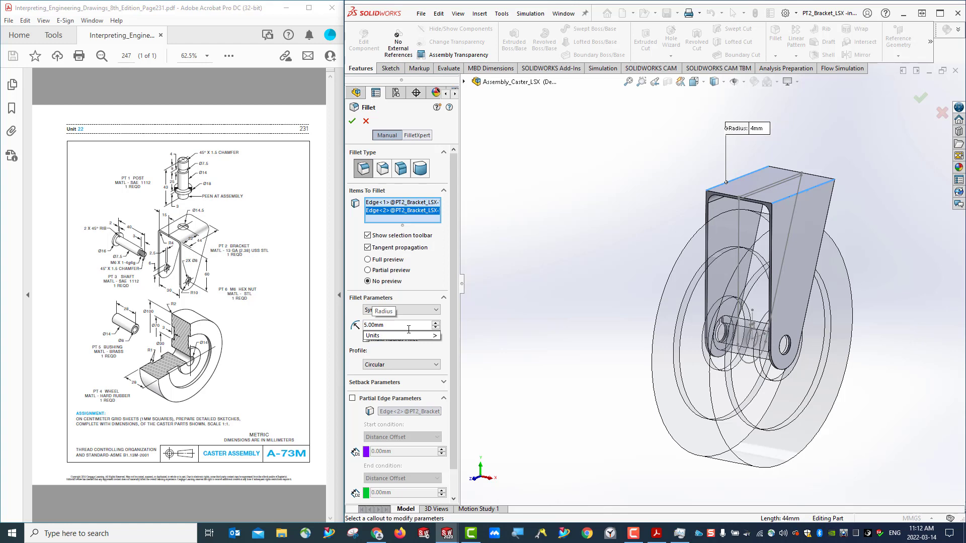
click(408, 330)
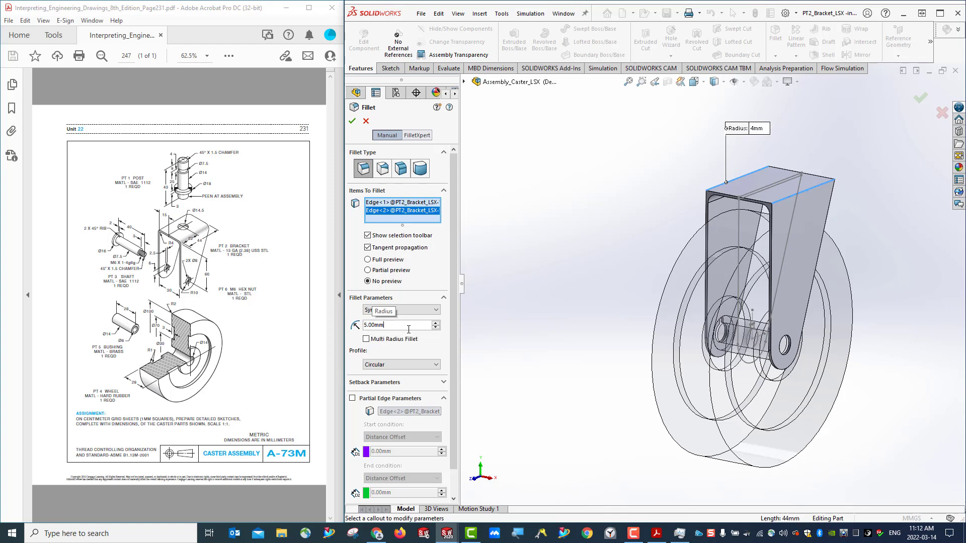
click(352, 122)
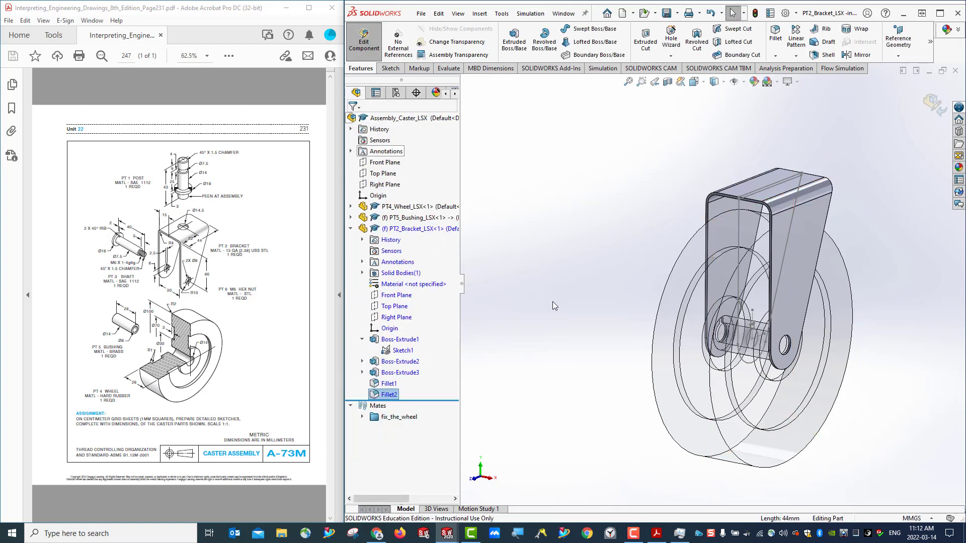
middle_drag(637, 352, 566, 347)
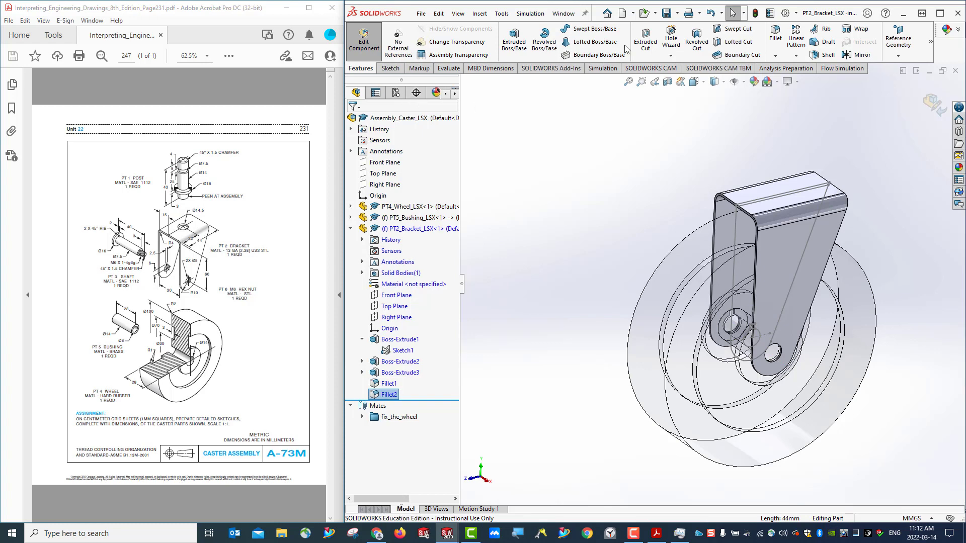
click(667, 14)
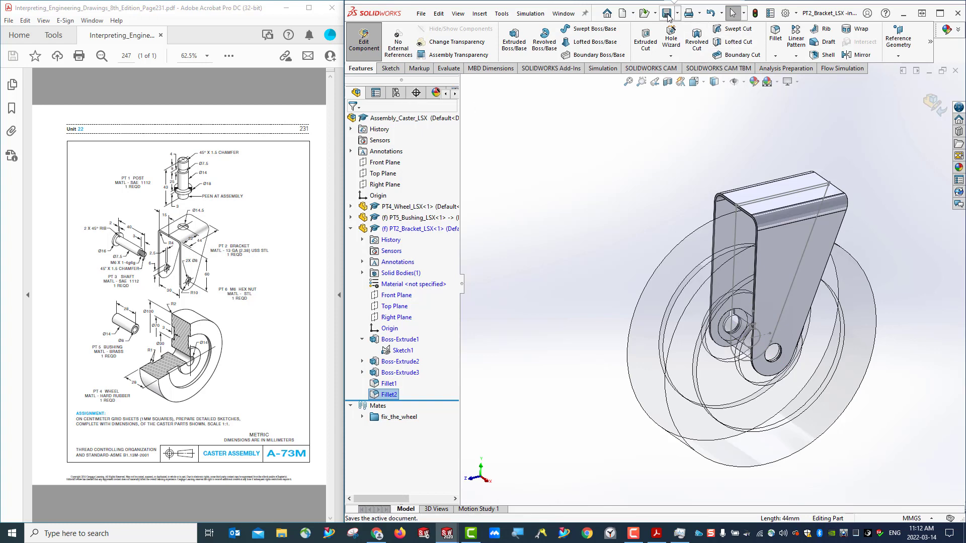
Step: Set up an ANSI Metric drill-size hole of Ø14.5 with a Through All end condition and go on to its positioning
middle_drag(863, 334, 826, 371)
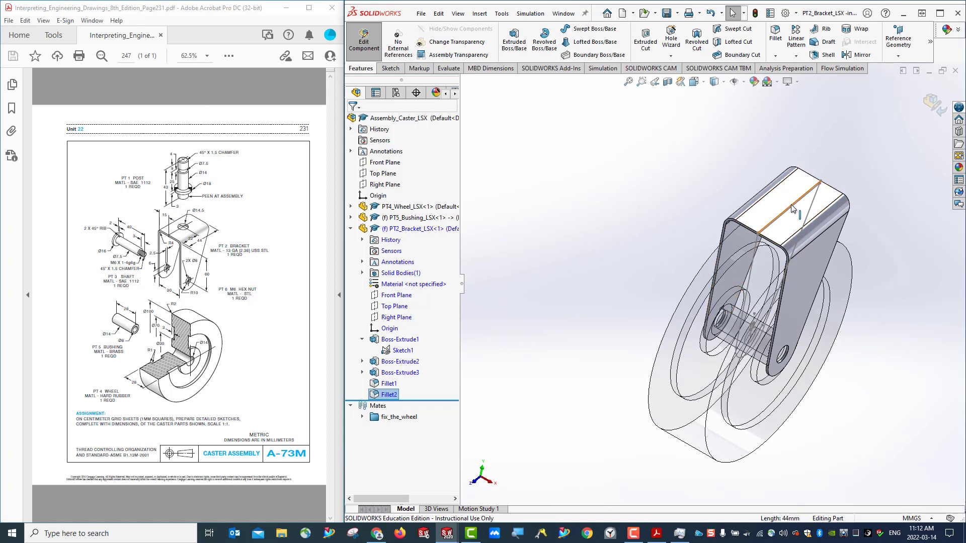
middle_drag(806, 236, 825, 211)
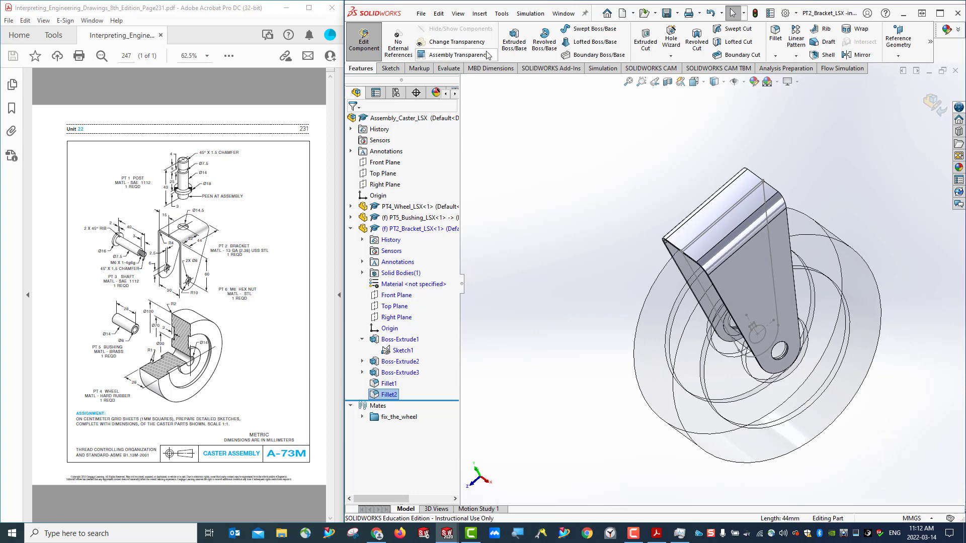
click(672, 38)
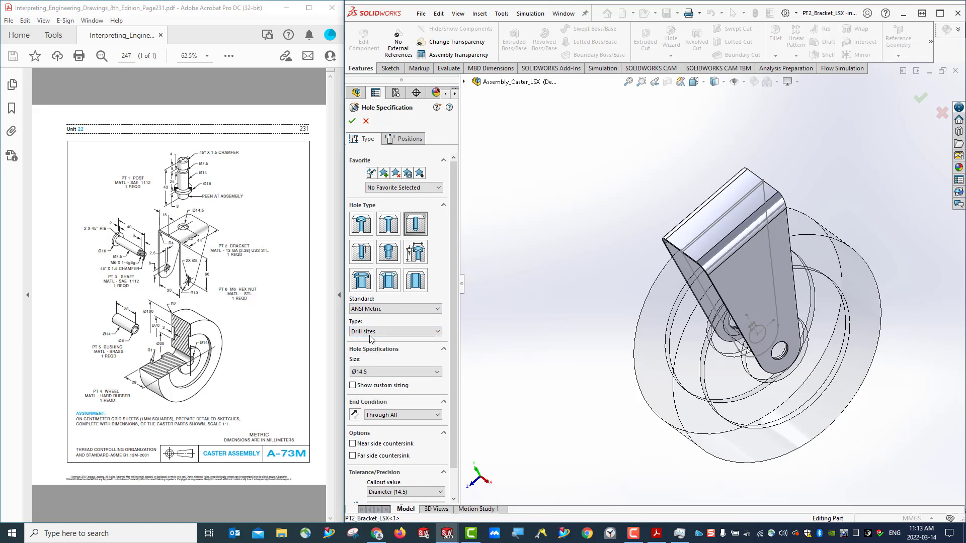
click(372, 373)
scroll(381, 420, up, 3)
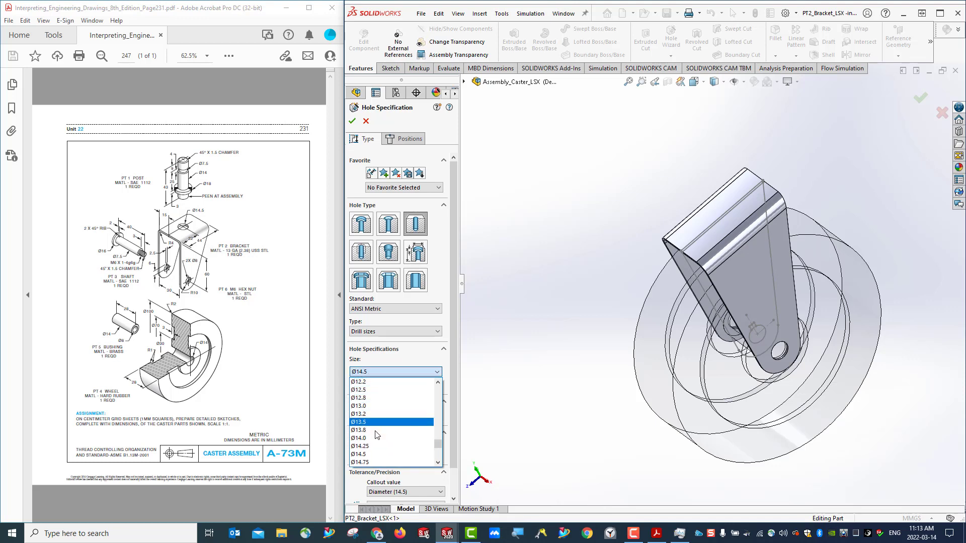
click(370, 455)
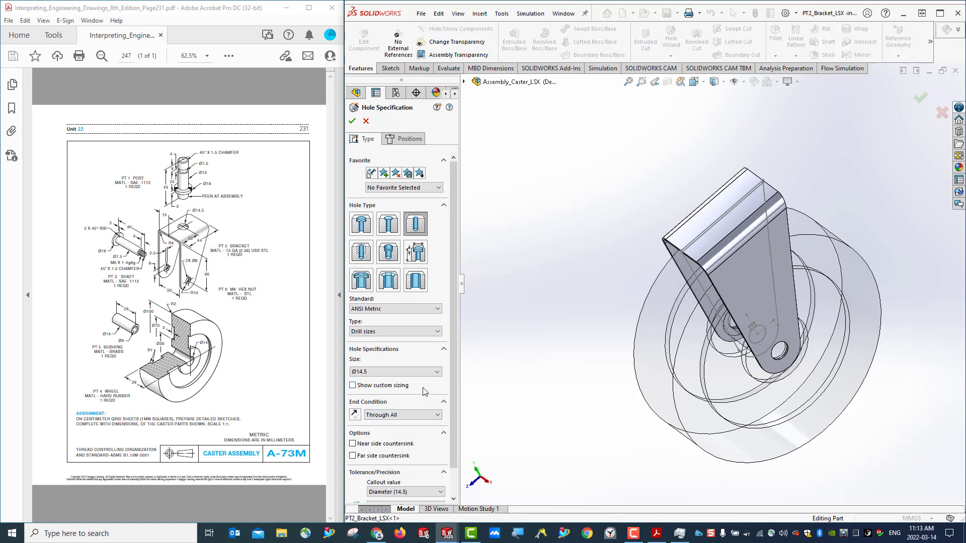
scroll(423, 387, down, 4)
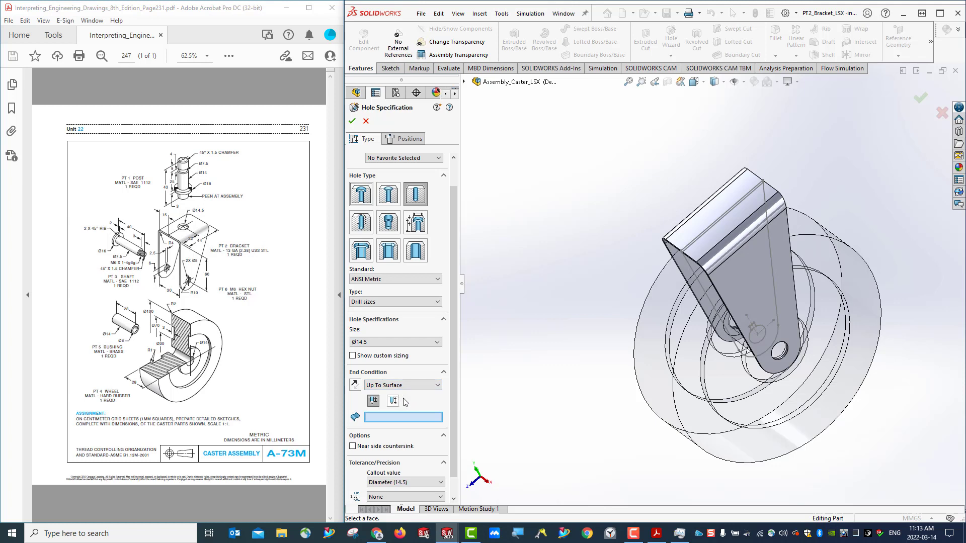
click(410, 386)
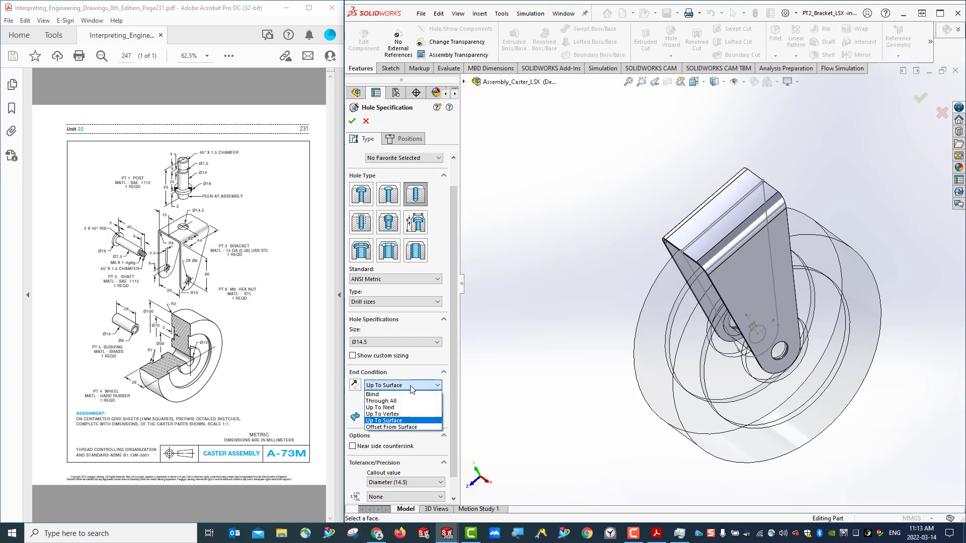
click(421, 401)
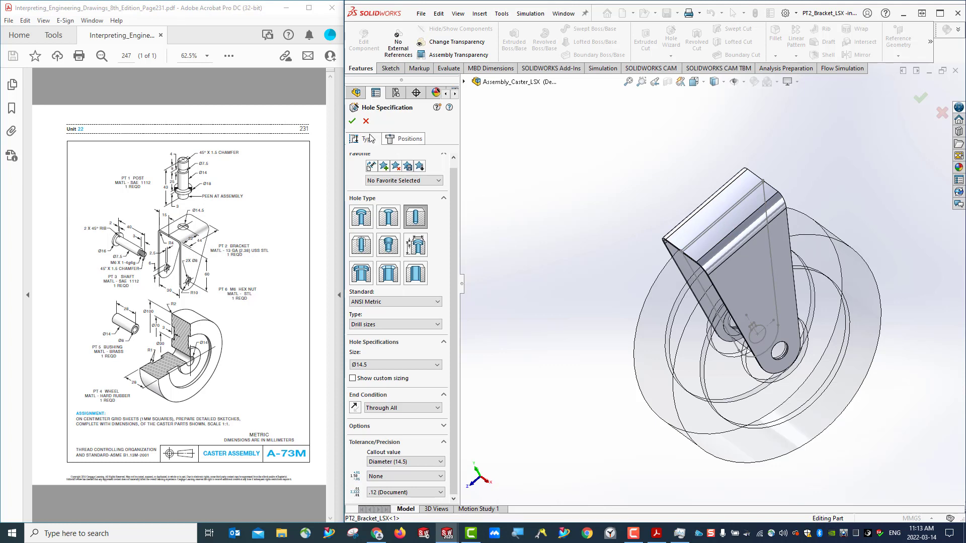
click(409, 138)
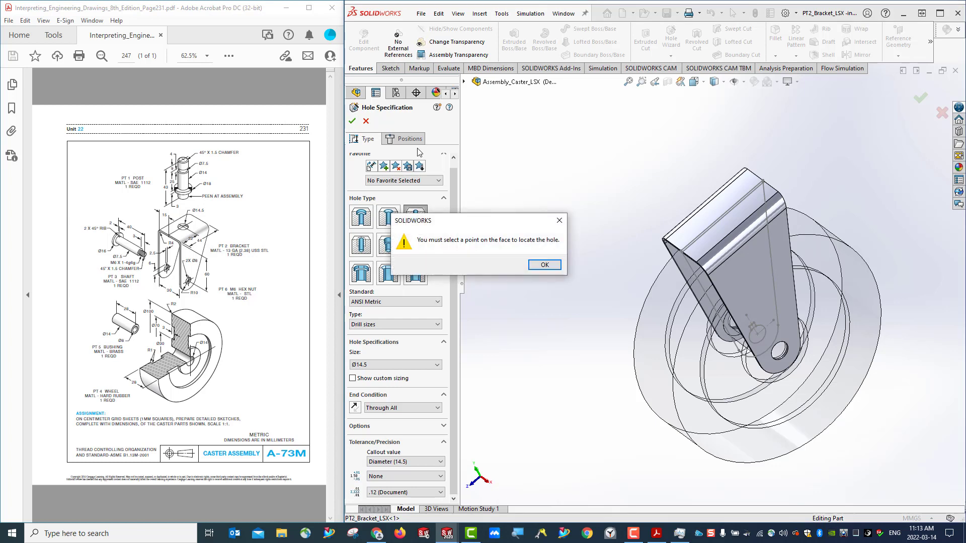
click(546, 265)
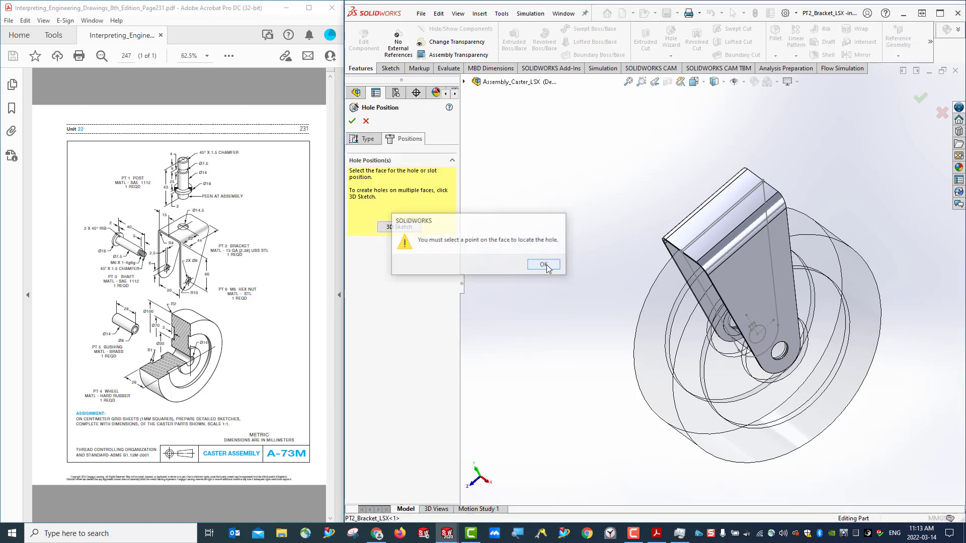
click(679, 247)
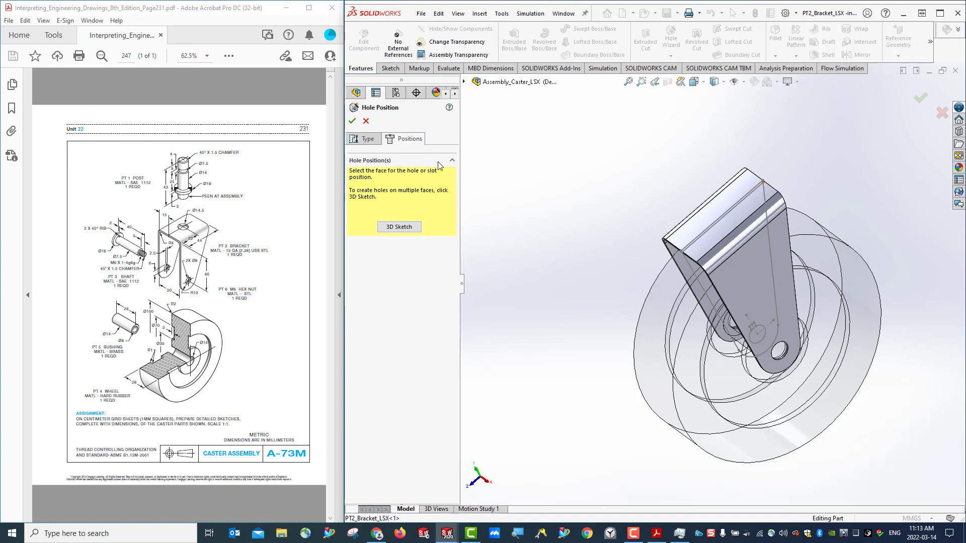
click(464, 82)
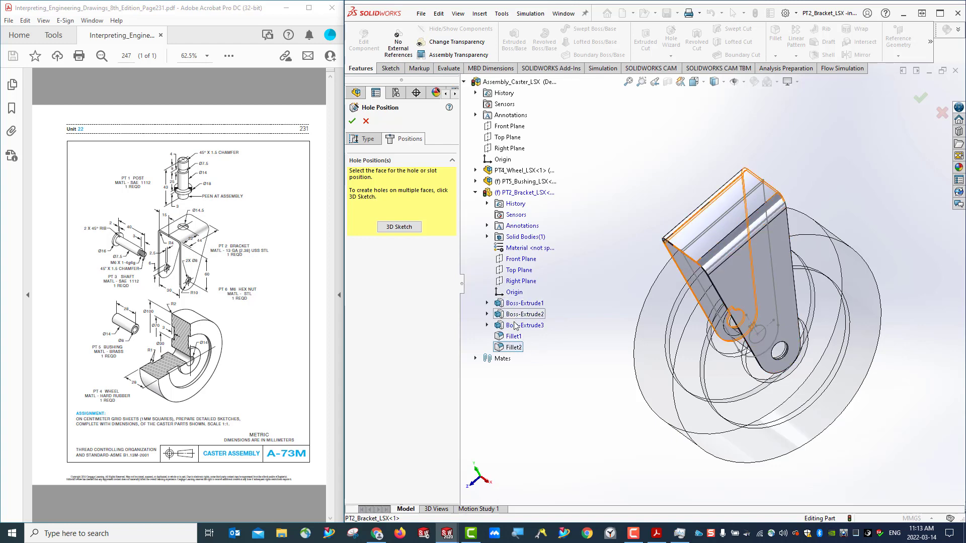
click(487, 303)
right_click(533, 316)
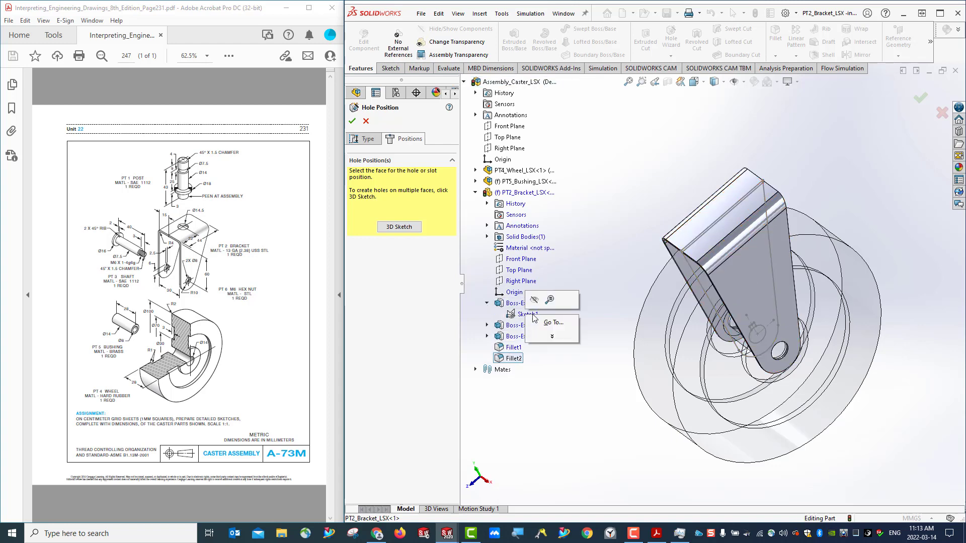
click(402, 238)
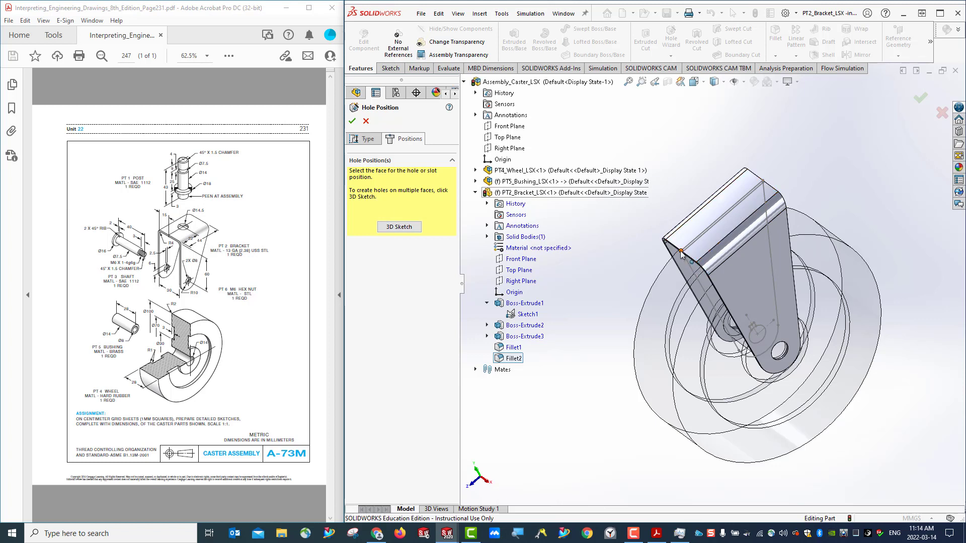
Step: Place the hole on the top plate's upper face at the midpoint of the centre sketch line and create it
scroll(696, 287, down, 5)
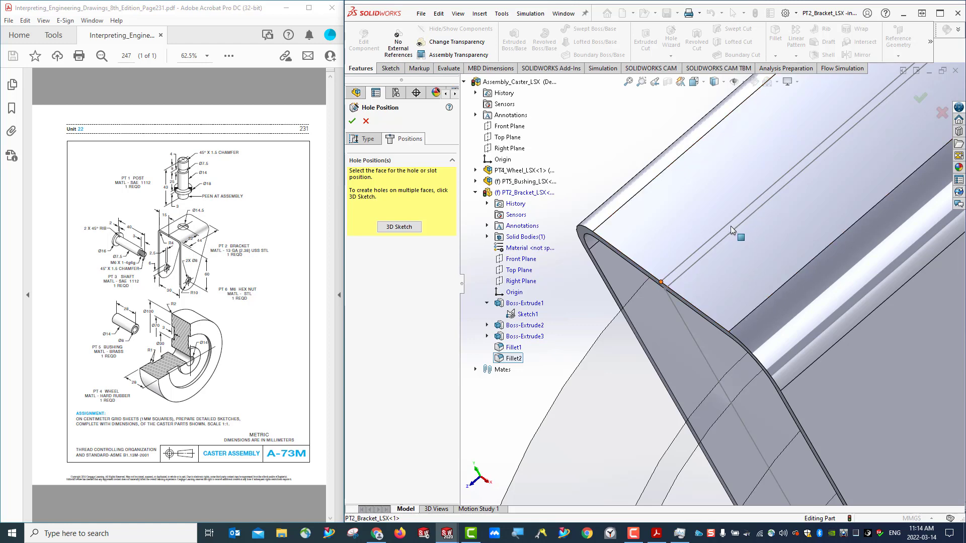
click(811, 165)
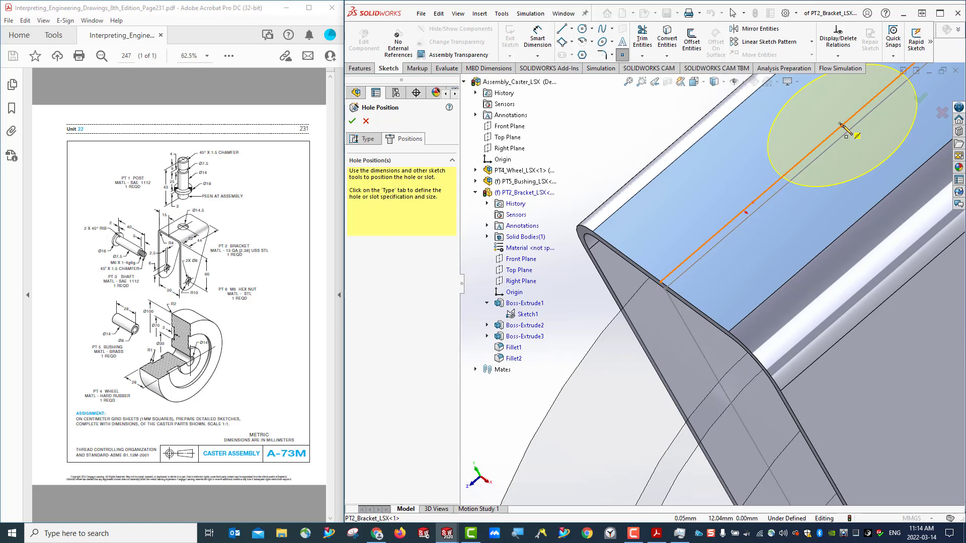
click(843, 125)
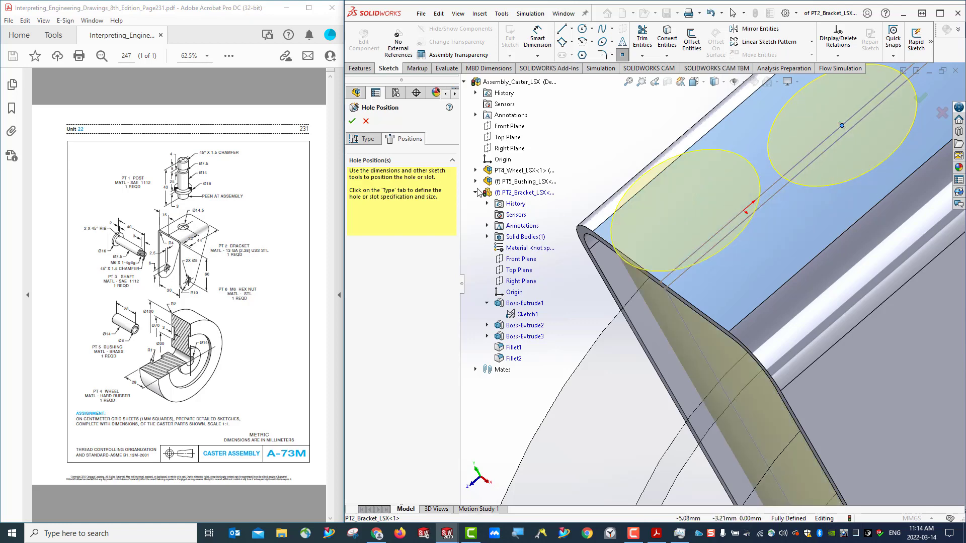
click(352, 121)
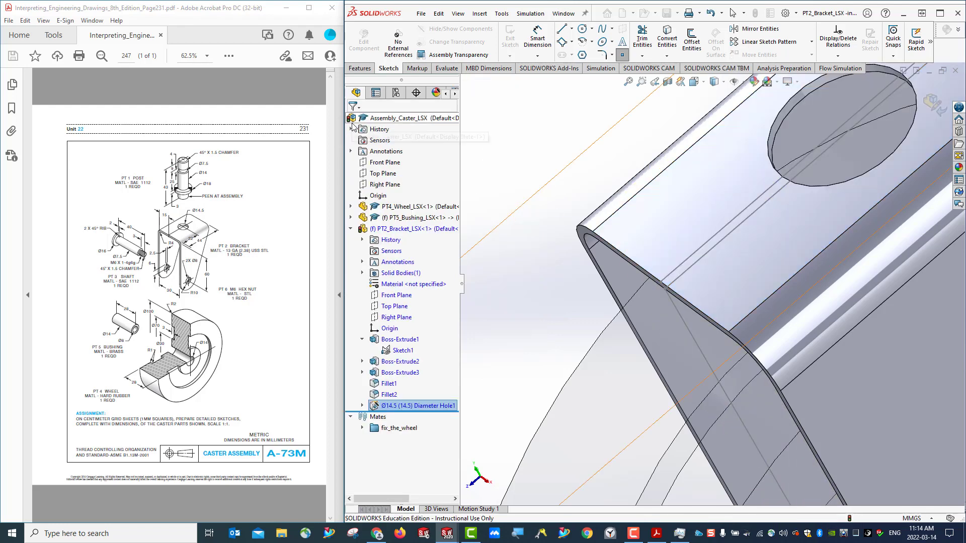
Step: Examine the new hole in the top plate and the two sketches belonging to the hole feature
scroll(628, 296, down, 1)
scroll(628, 296, up, 6)
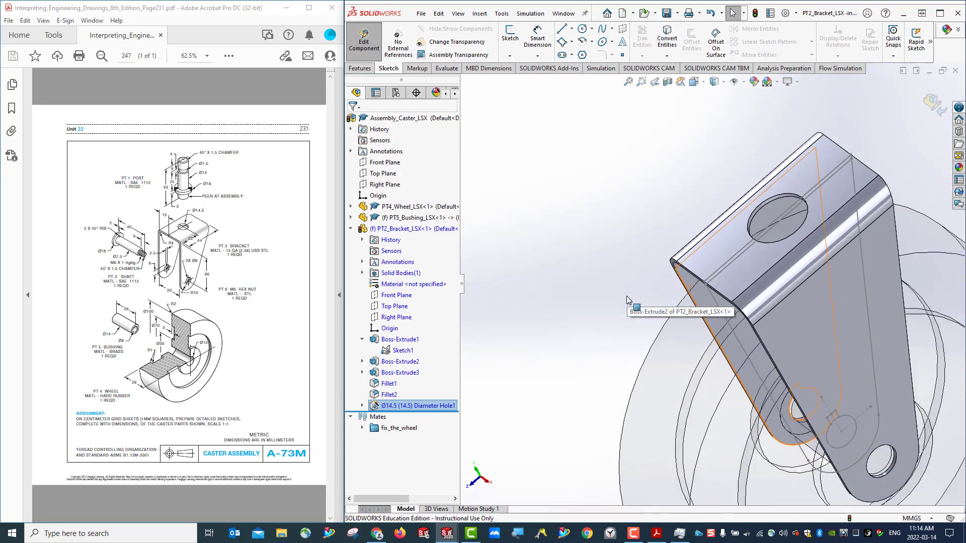
middle_drag(628, 298, 599, 282)
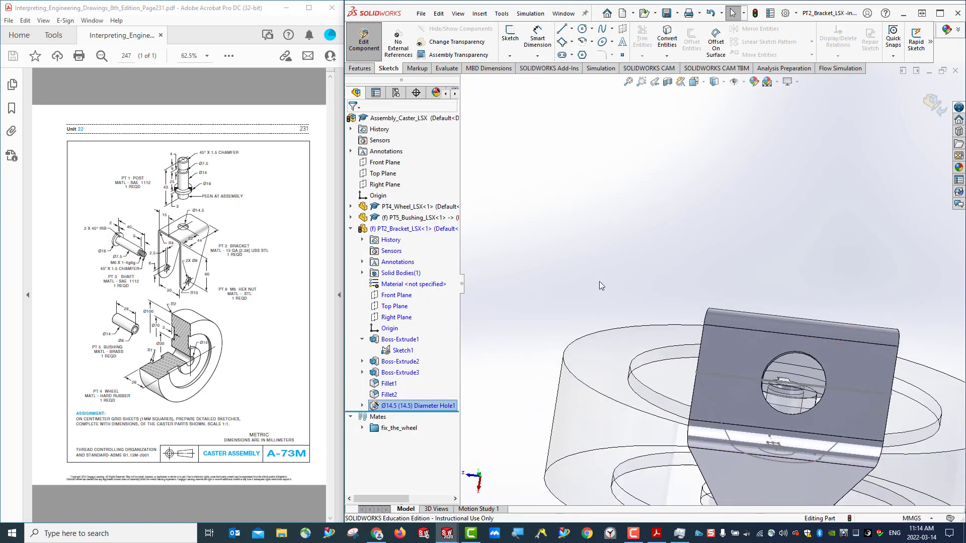
click(362, 405)
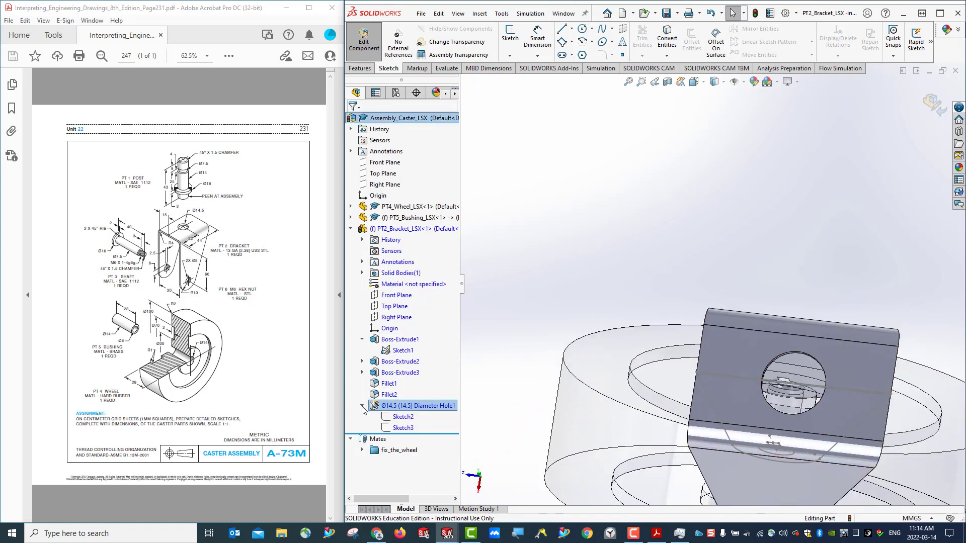
click(384, 418)
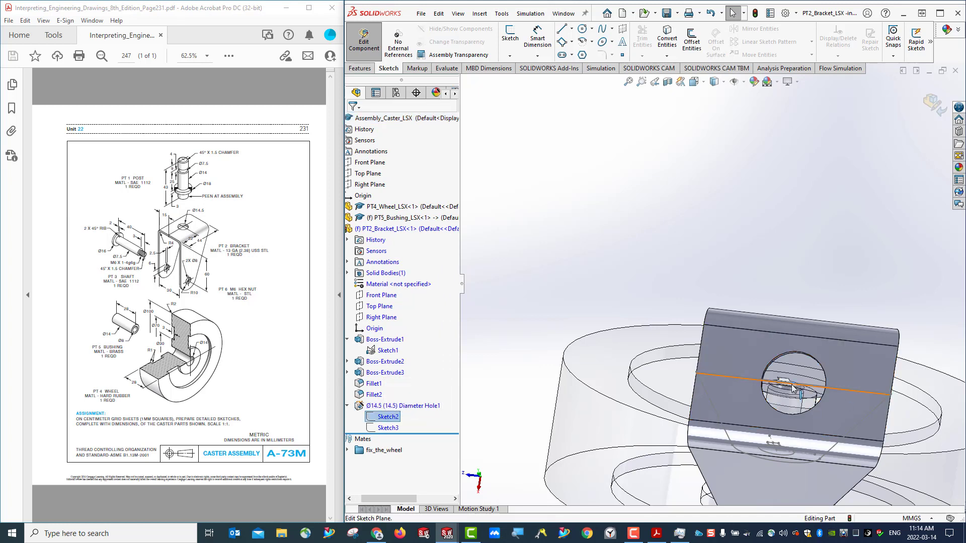
click(388, 428)
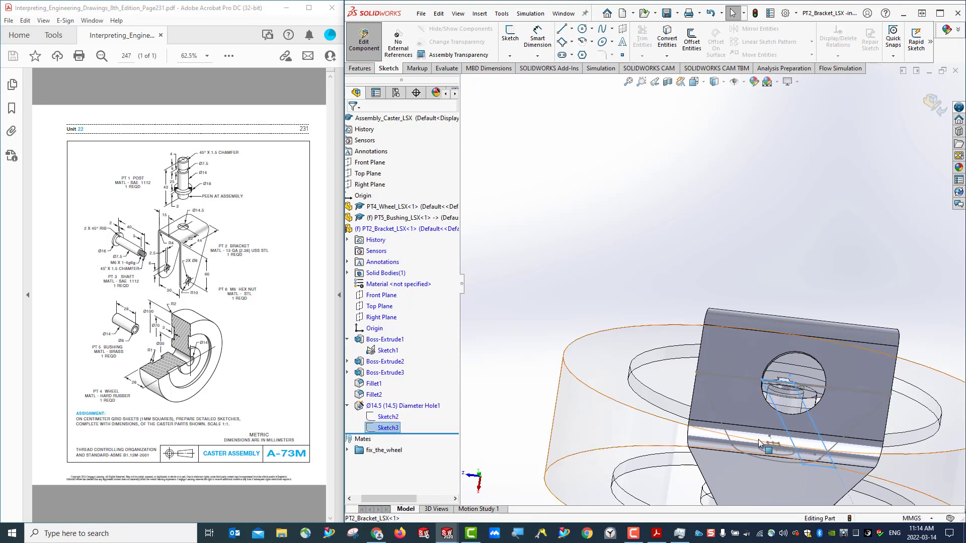
key(Escape)
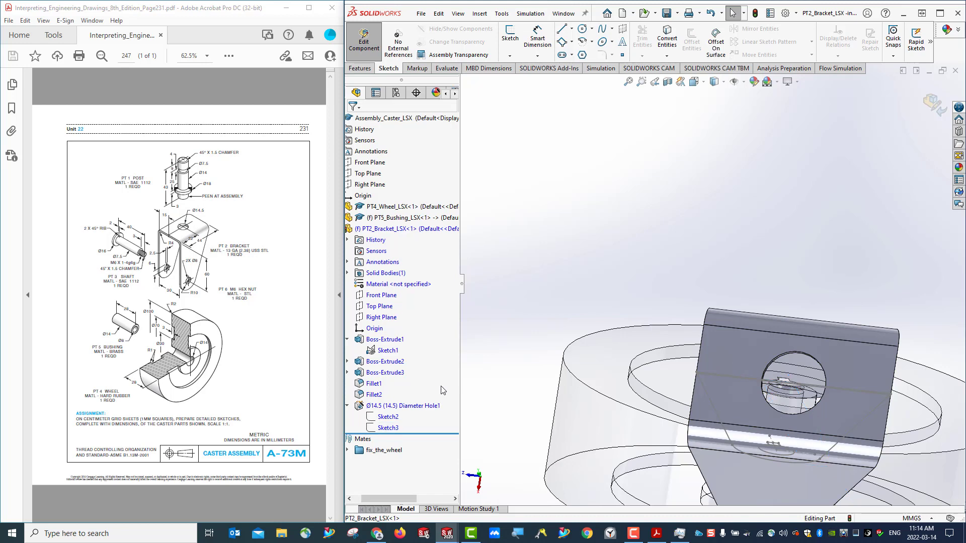
click(348, 407)
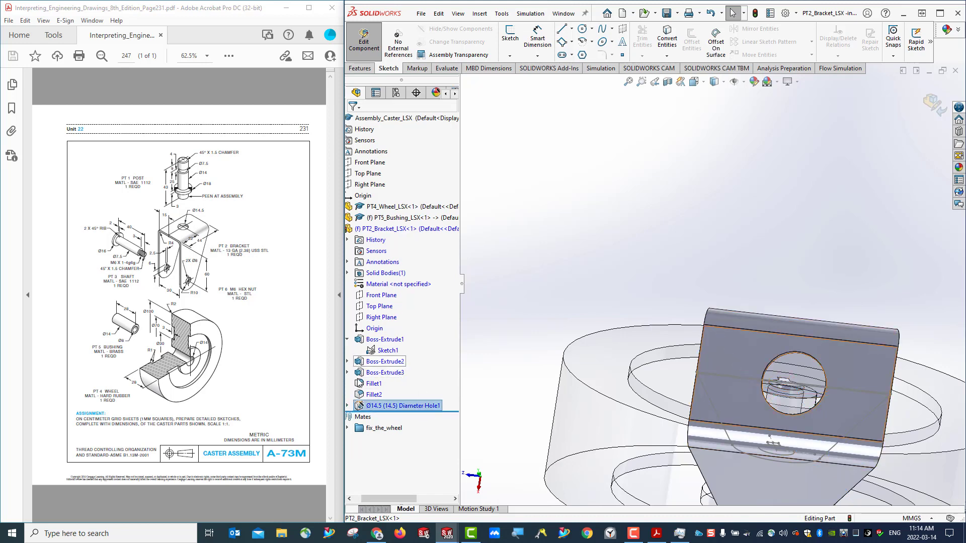
scroll(711, 299, up, 5)
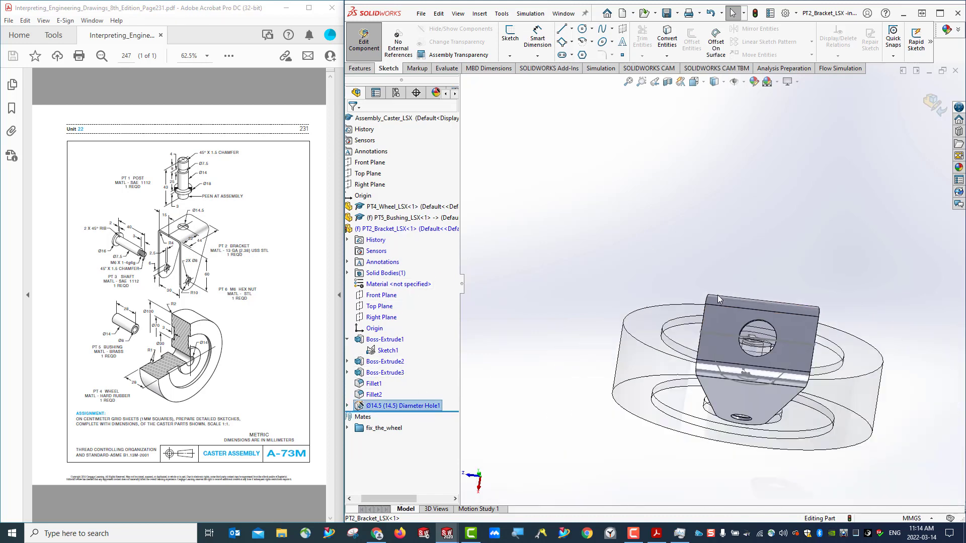
Step: Finish editing the bracket in context, save the caster assembly, and view it in isometric orientation
middle_drag(711, 299, 830, 367)
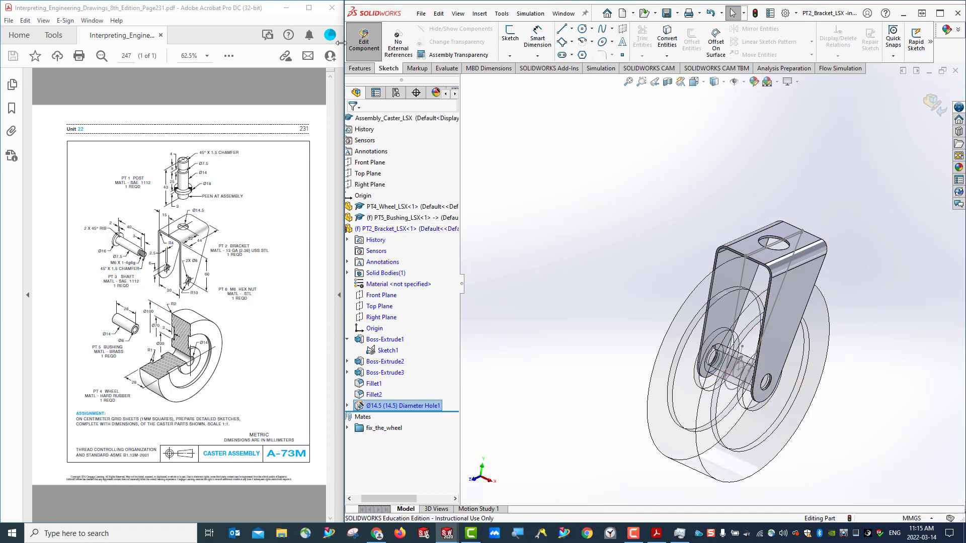
click(364, 41)
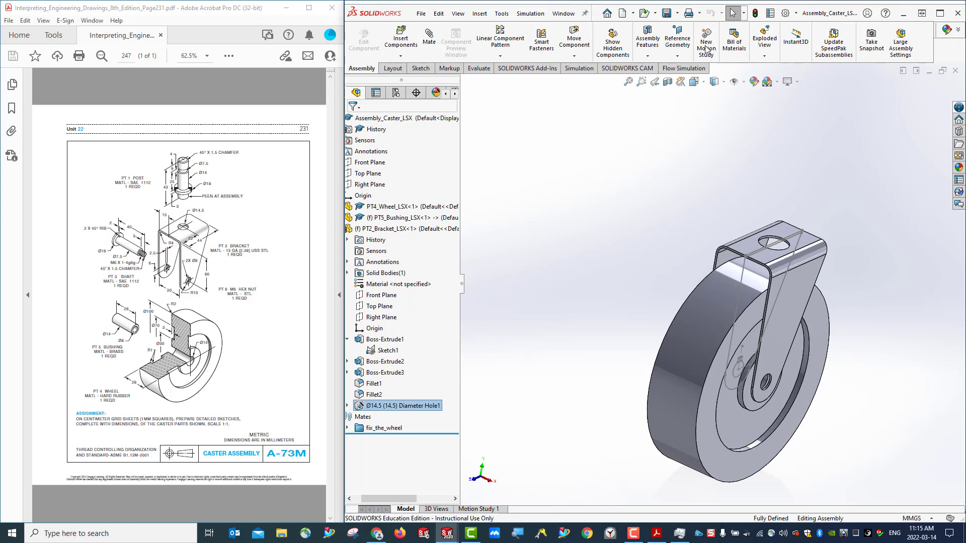
click(668, 15)
key(ctrl+7)
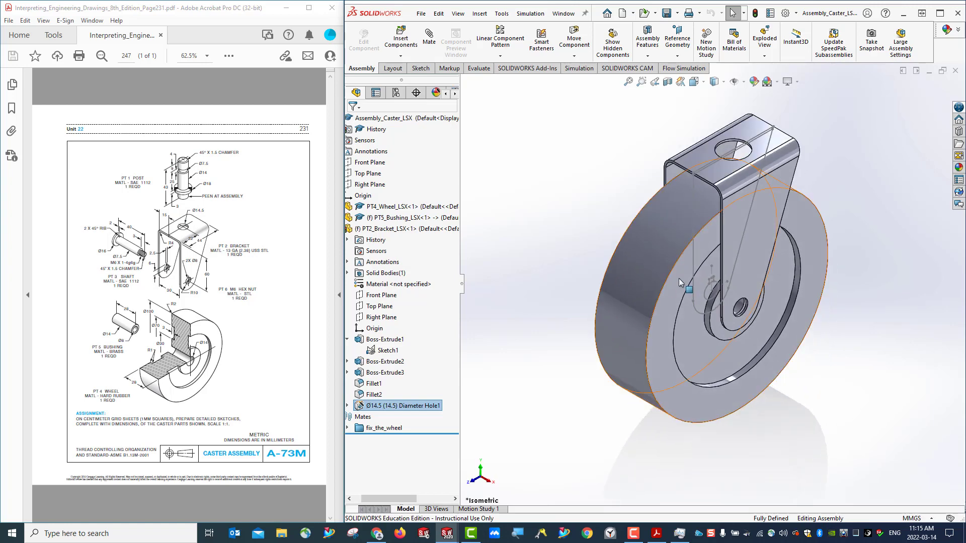
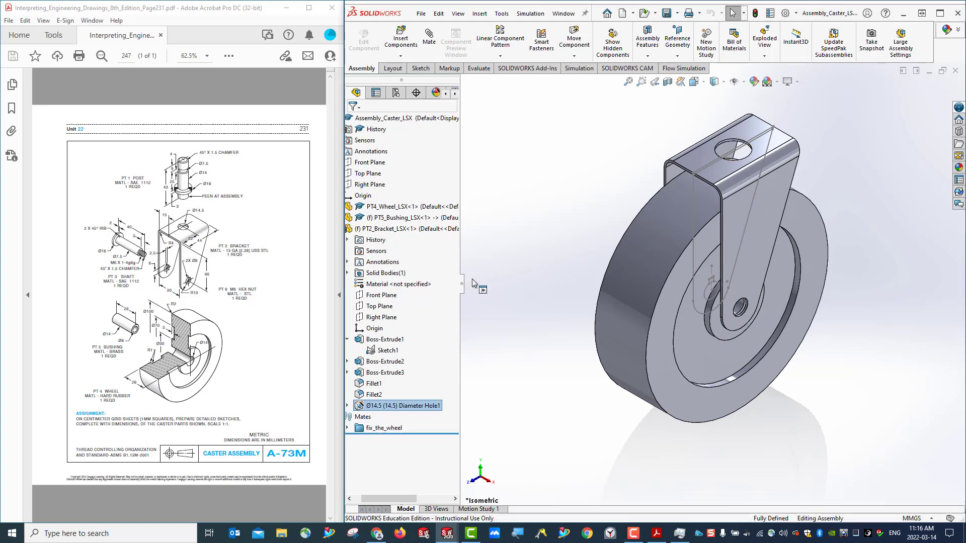
Step: Widen the feature tree to make room for the component names and collapse the PT2 bracket's feature list
drag(463, 283, 503, 284)
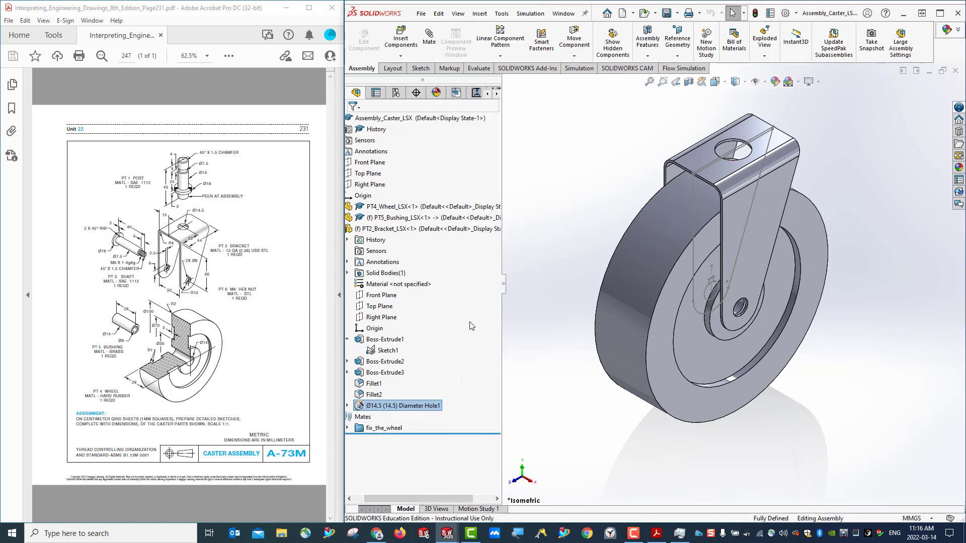
click(380, 229)
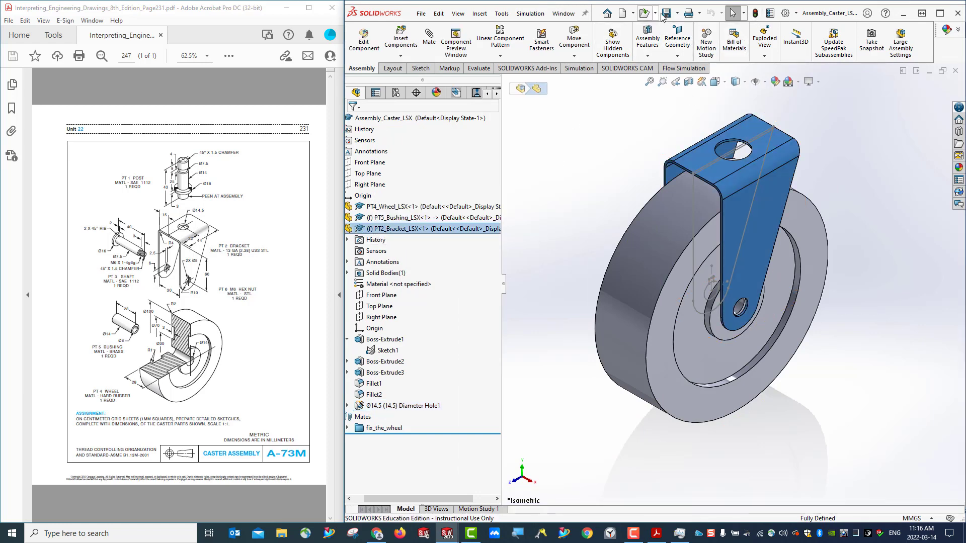
click(566, 207)
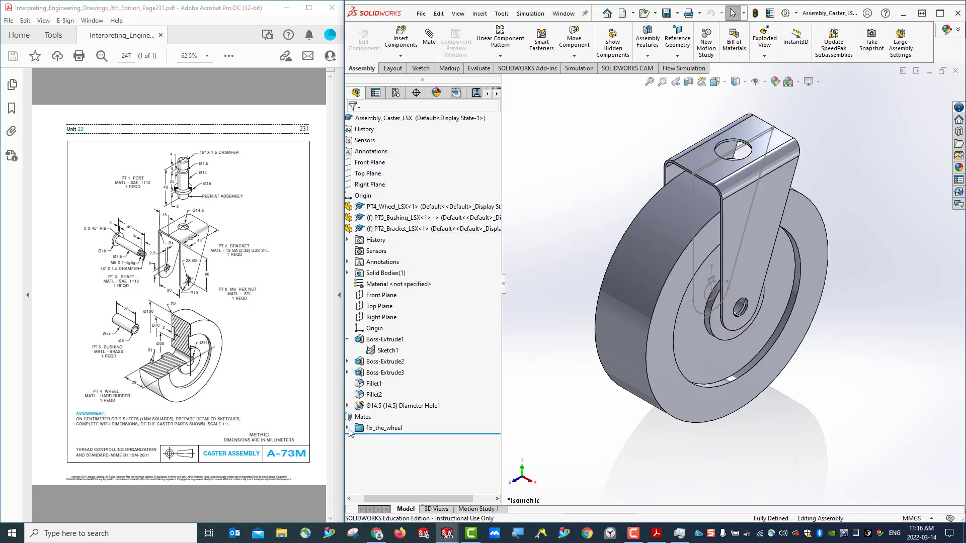
drag(376, 498, 365, 498)
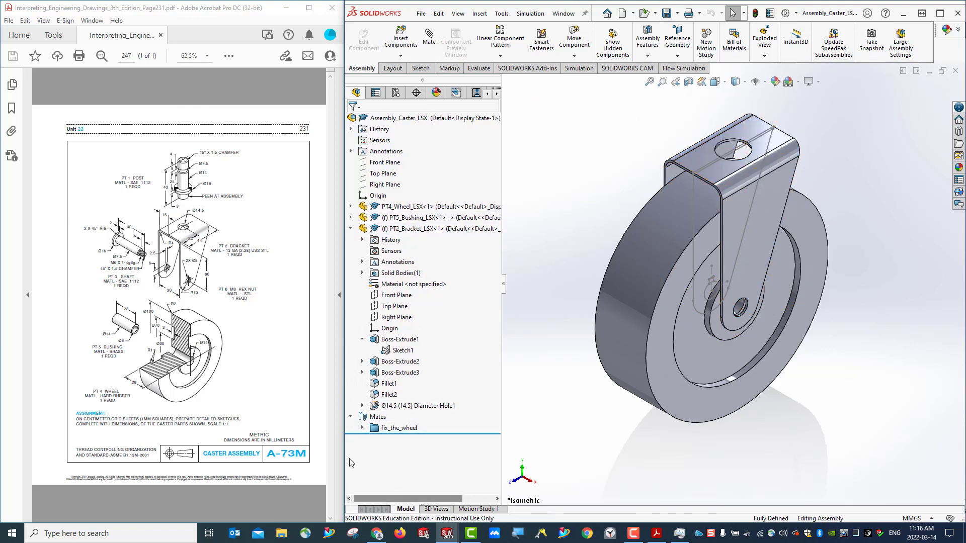
click(351, 229)
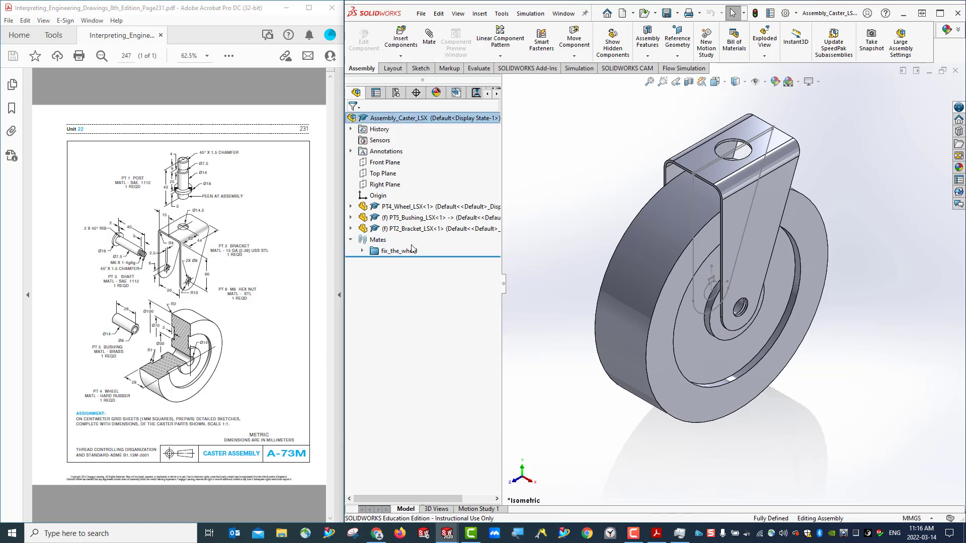
Step: Hide the PT2 bracket and the PT4 wheel so that only the bushing is displayed
middle_drag(802, 417, 753, 382)
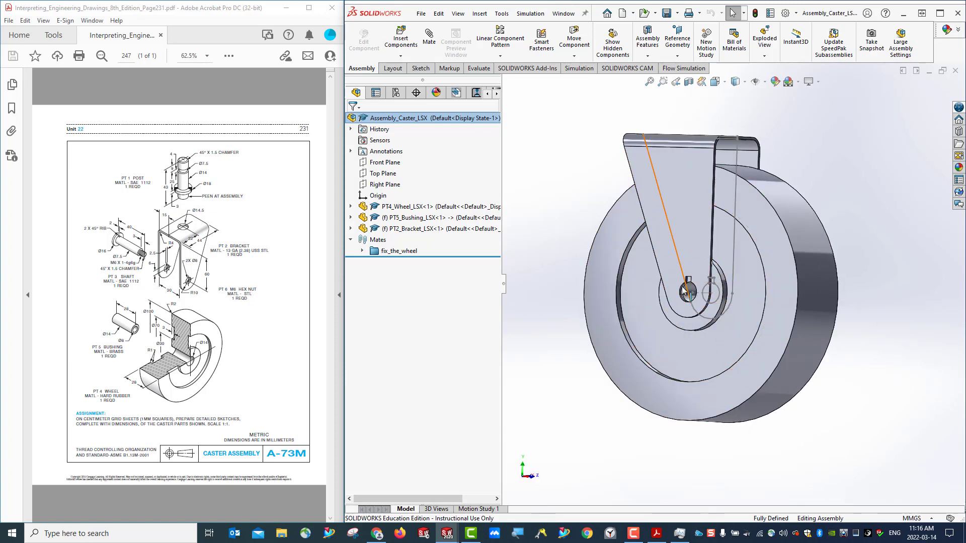
click(697, 294)
middle_drag(873, 366, 815, 388)
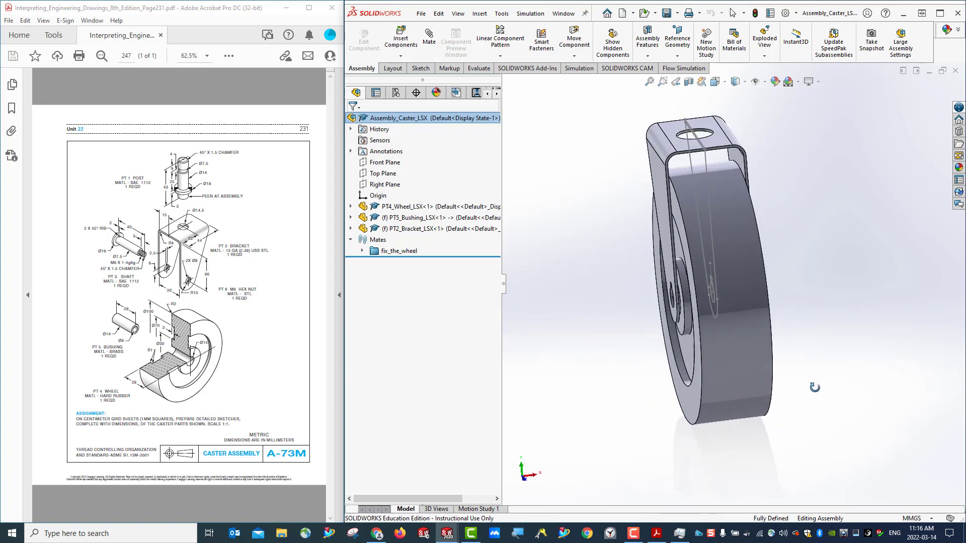
right_click(395, 230)
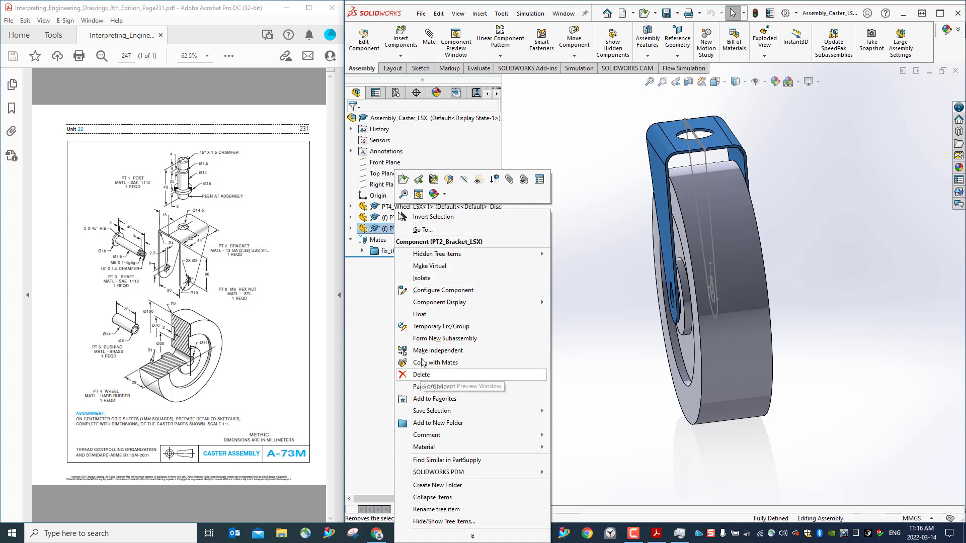
click(478, 179)
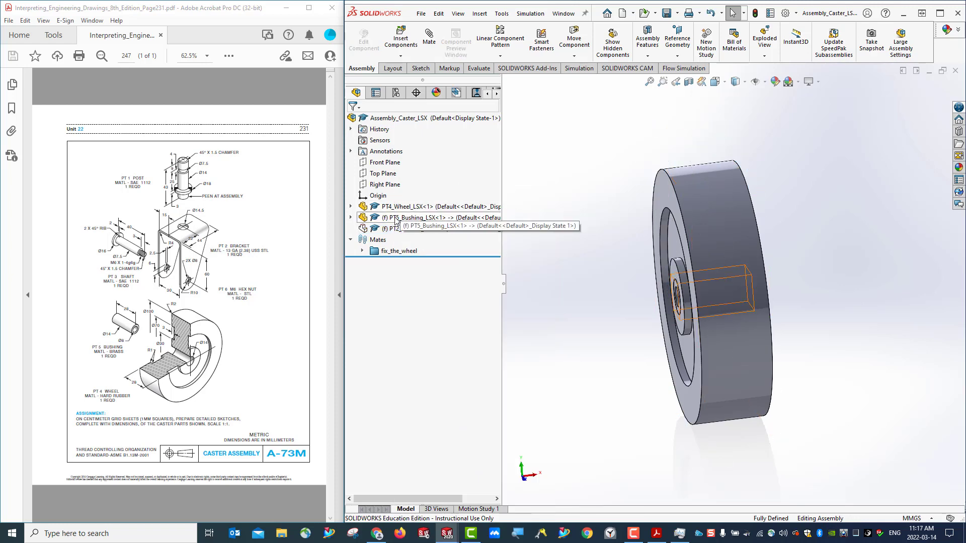
right_click(414, 208)
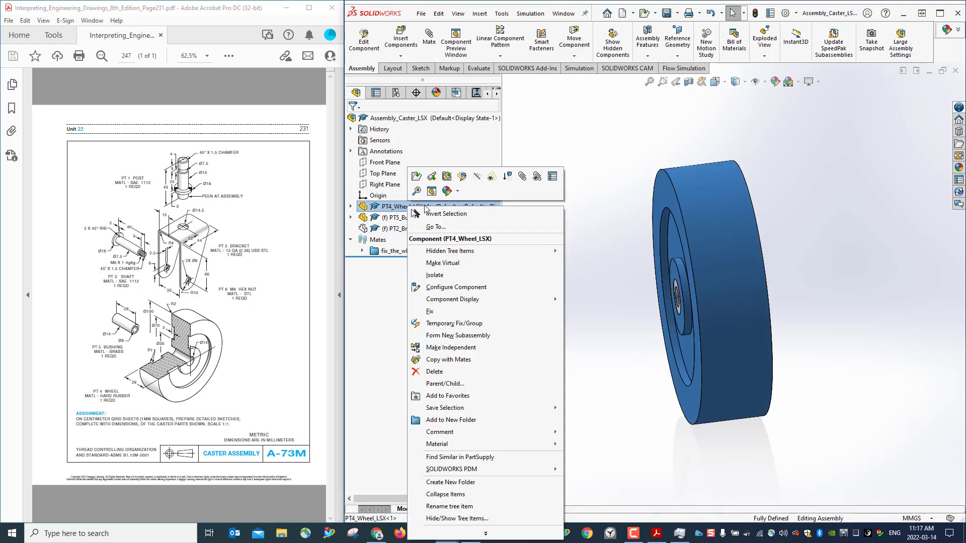
click(477, 177)
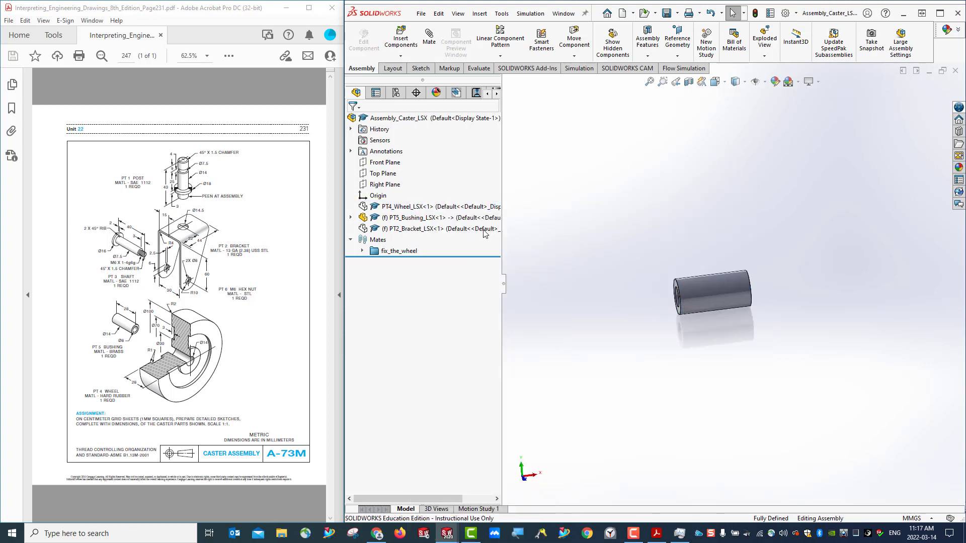
middle_drag(719, 396, 682, 371)
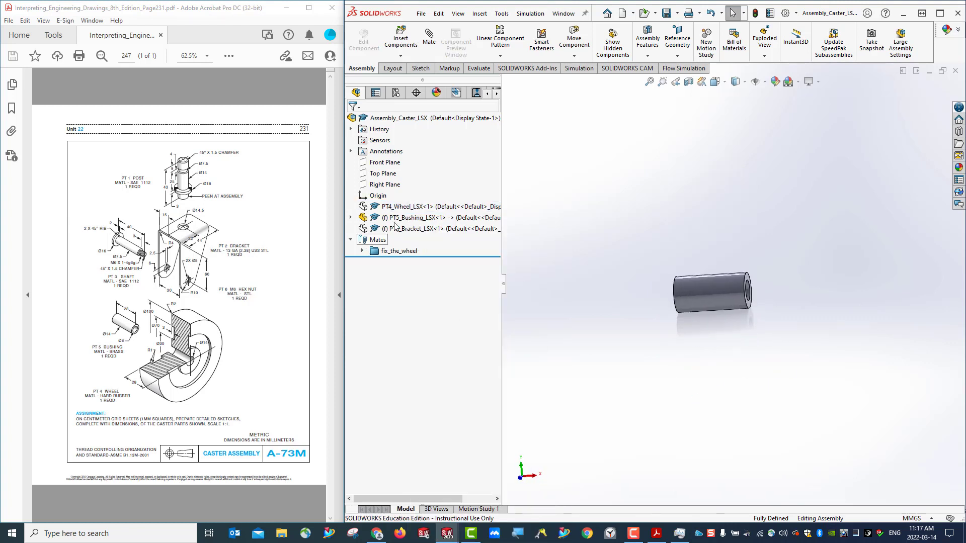
Step: Hide the bushing's revolved body, show its profile sketch instead, and view it from the front
click(350, 217)
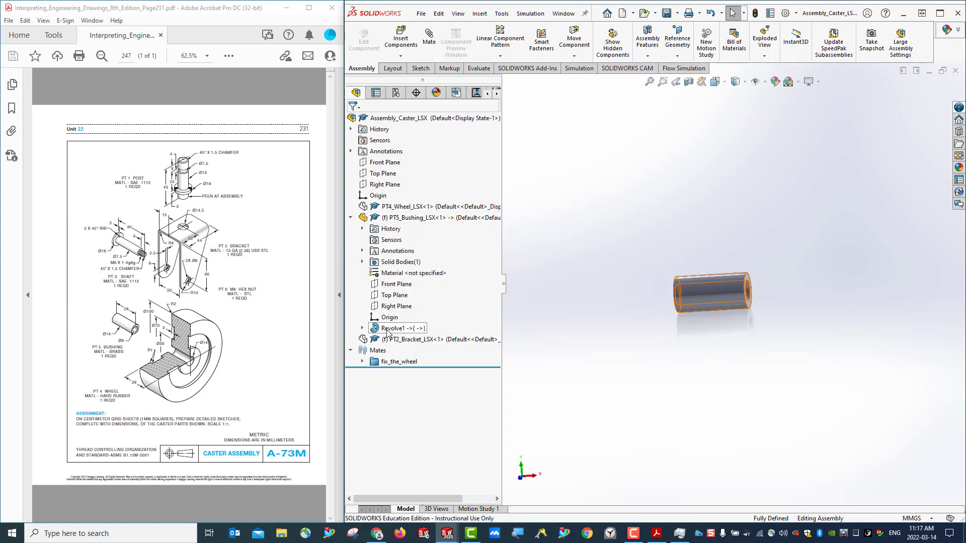
click(362, 328)
right_click(412, 331)
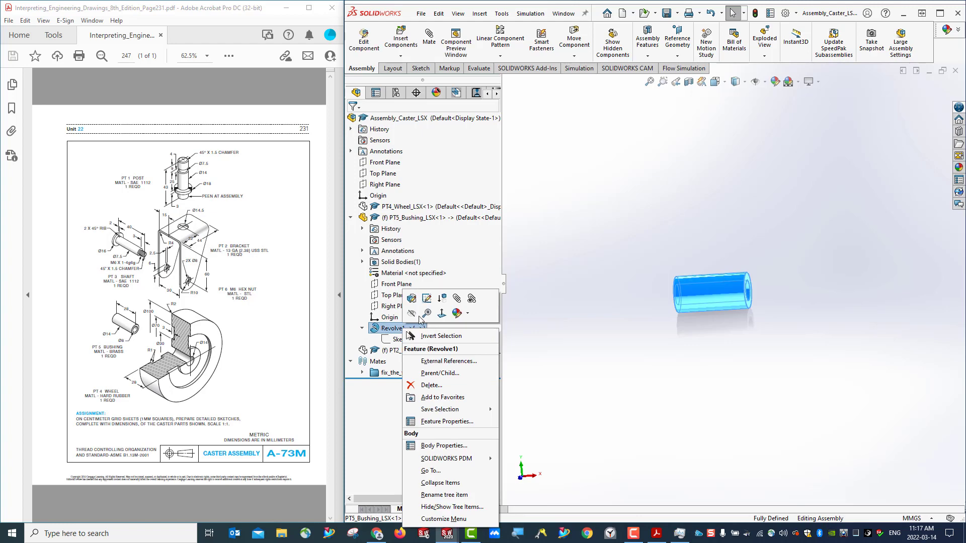
click(411, 316)
right_click(402, 339)
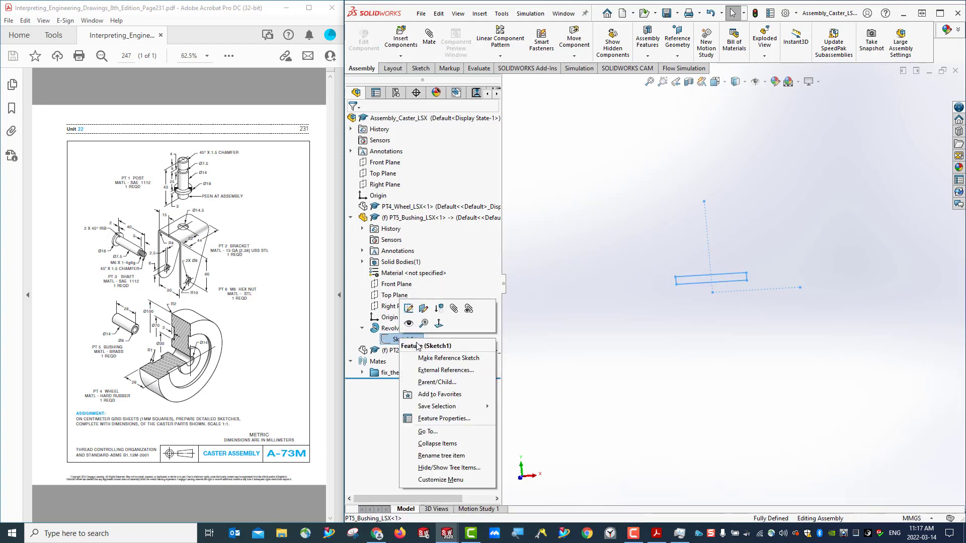
click(410, 324)
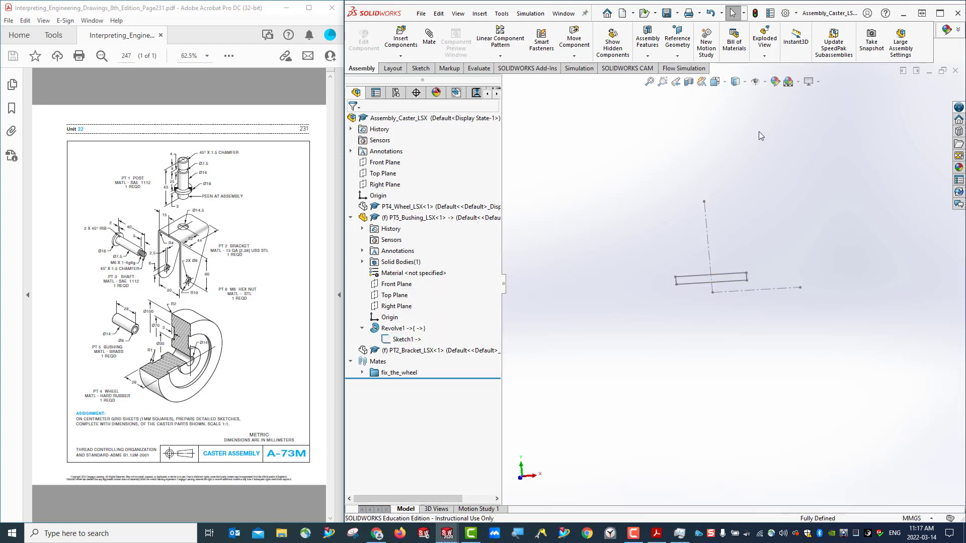
click(725, 82)
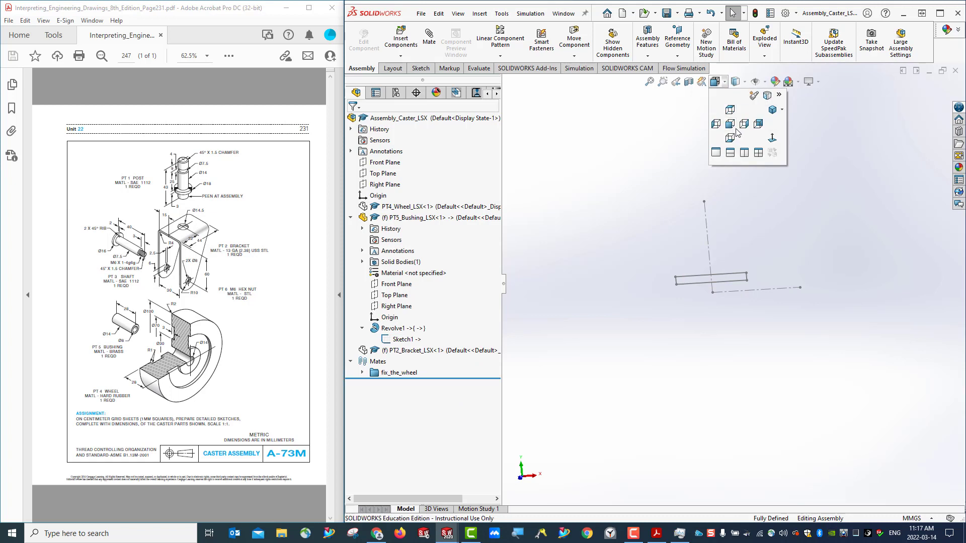
scroll(736, 295, up, 5)
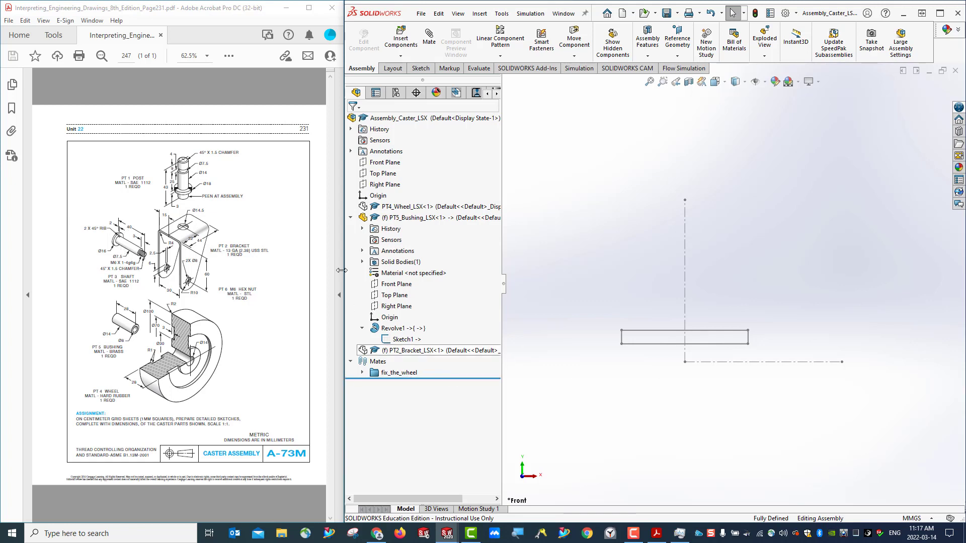
Step: Collapse the bushing's feature list and save the caster assembly together with all its modified parts
click(351, 218)
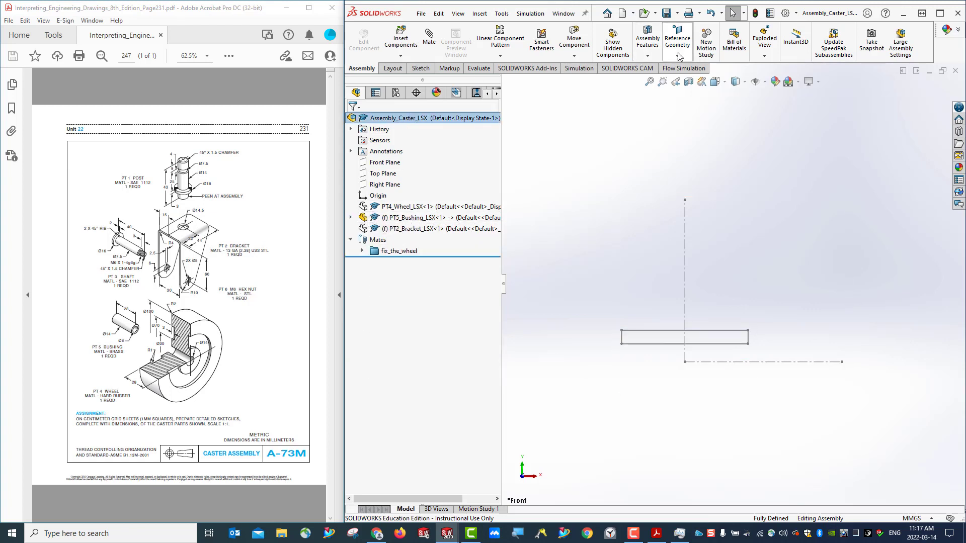
click(667, 14)
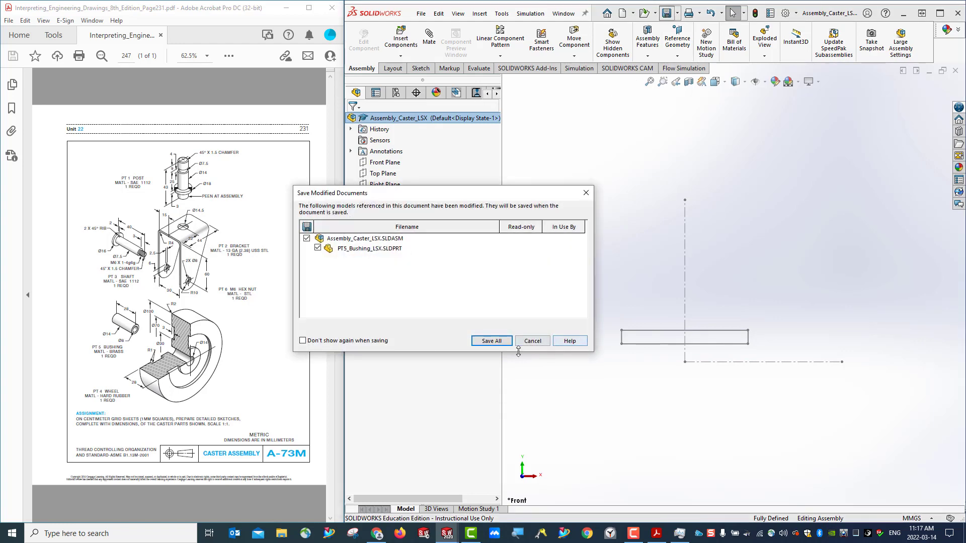
click(490, 341)
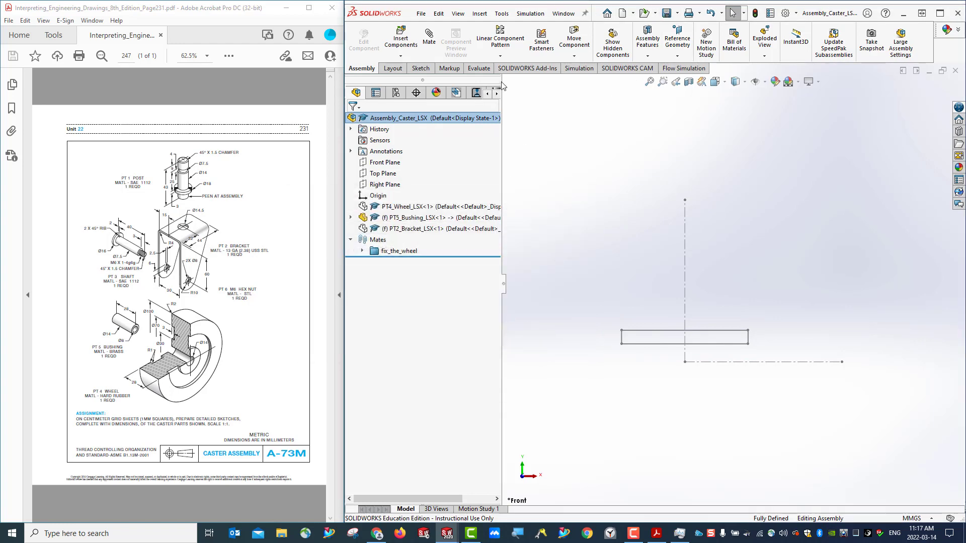
Step: Insert a new part into the caster assembly, placing it in empty space rather than on a face or plane
click(401, 56)
click(411, 79)
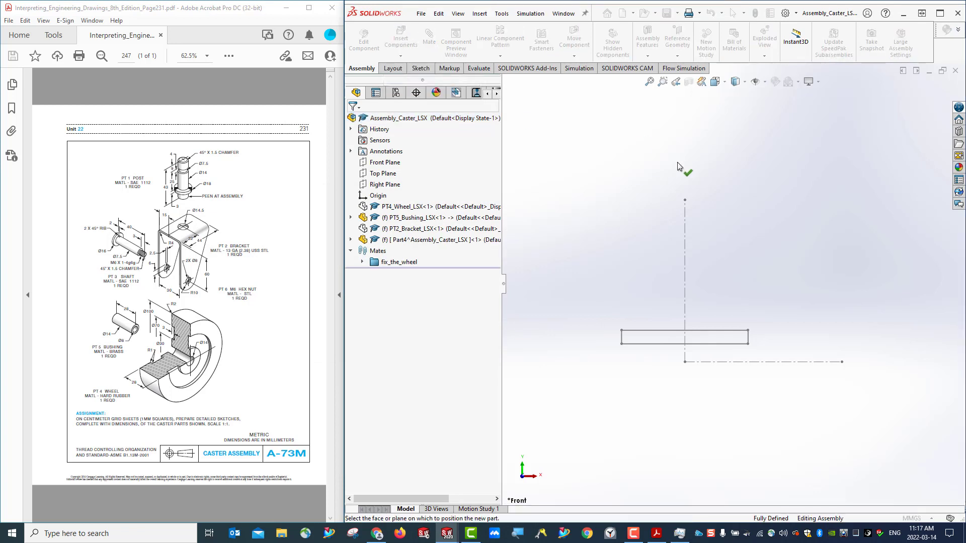
click(616, 242)
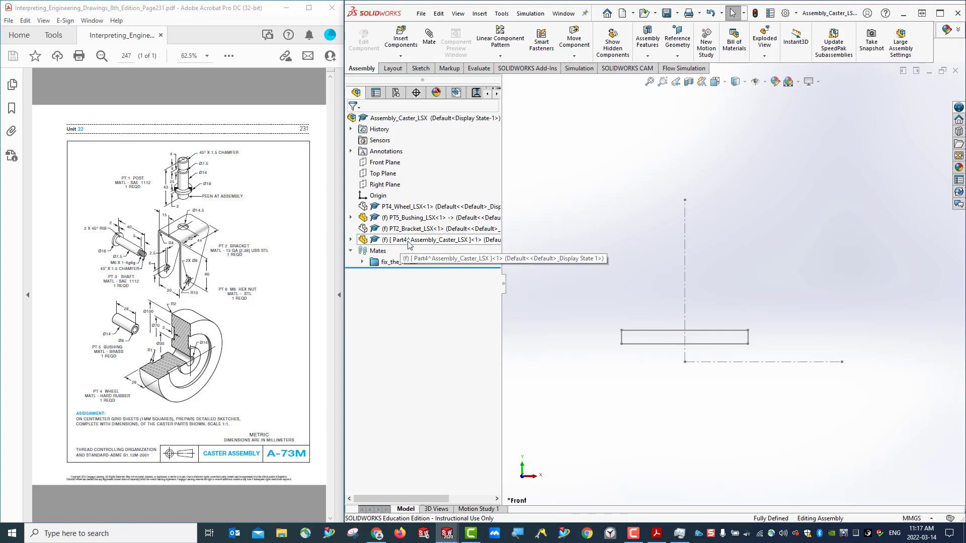
scroll(590, 285, down, 2)
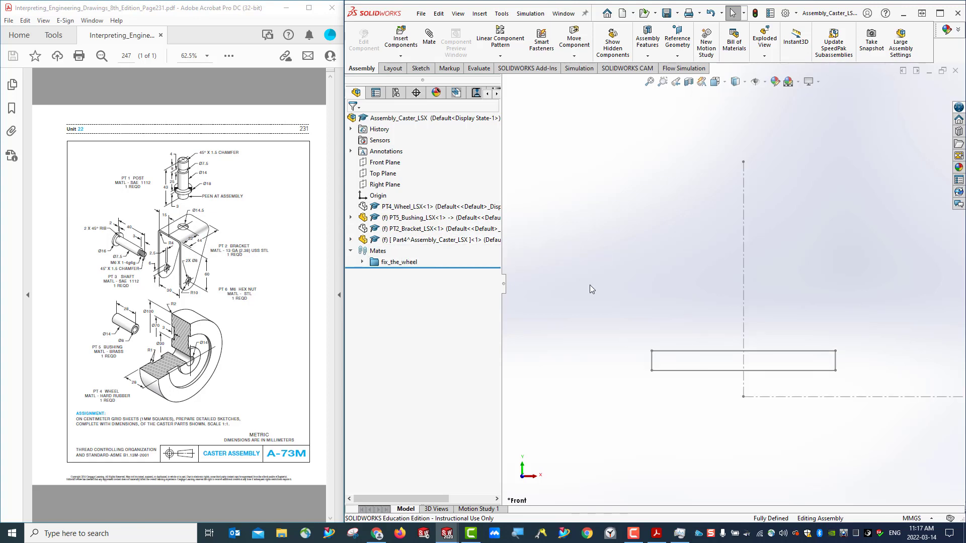
scroll(591, 285, up, 3)
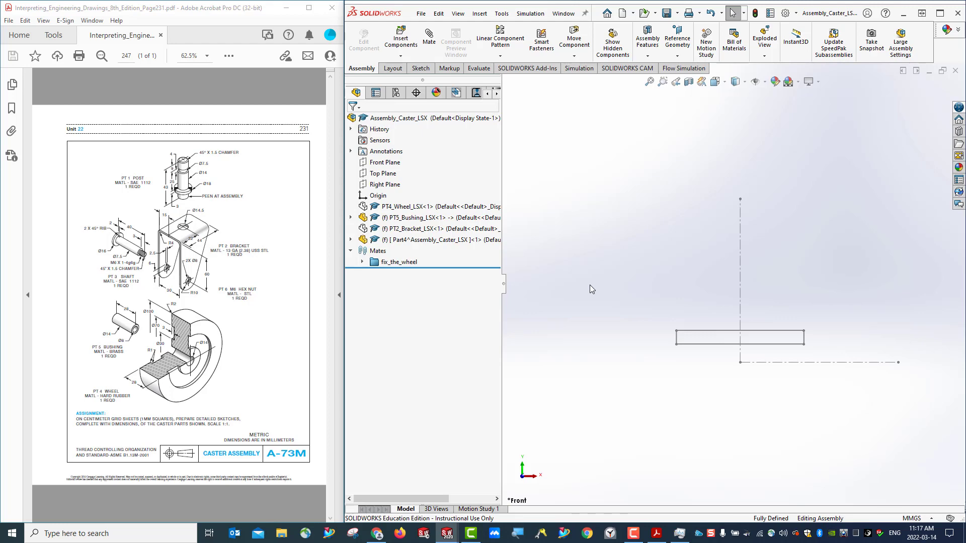
Step: Save the new virtual part to an external file named PT3_Shaft_LSX and expand its feature list
click(395, 240)
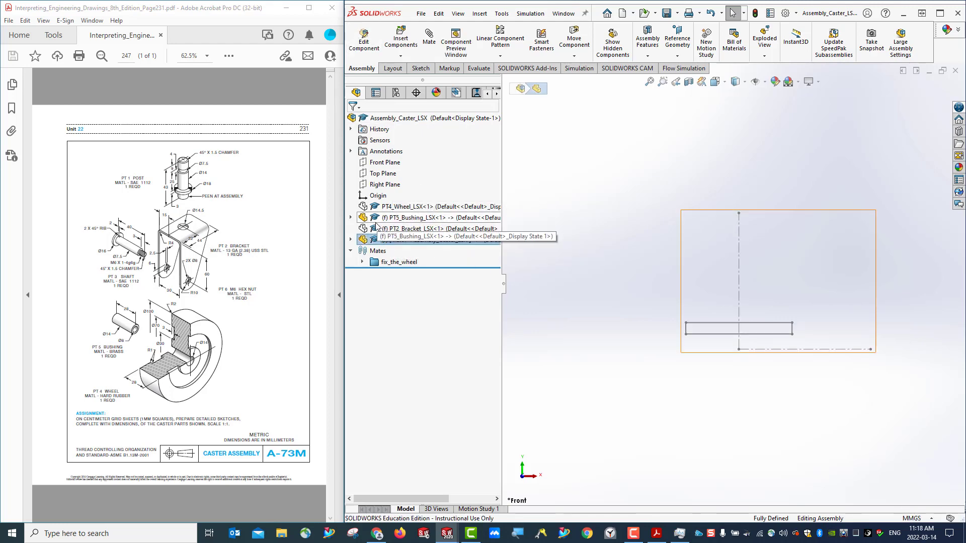
right_click(390, 245)
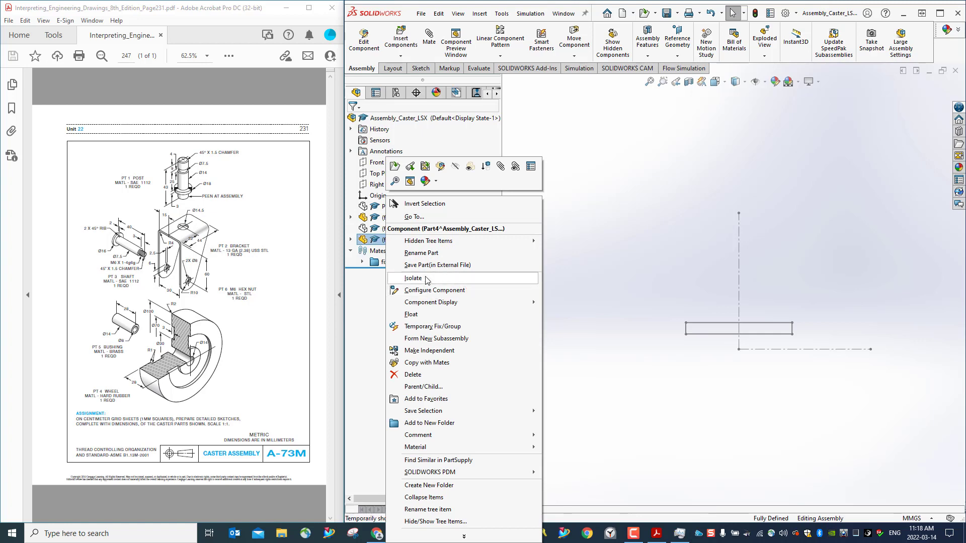
click(430, 263)
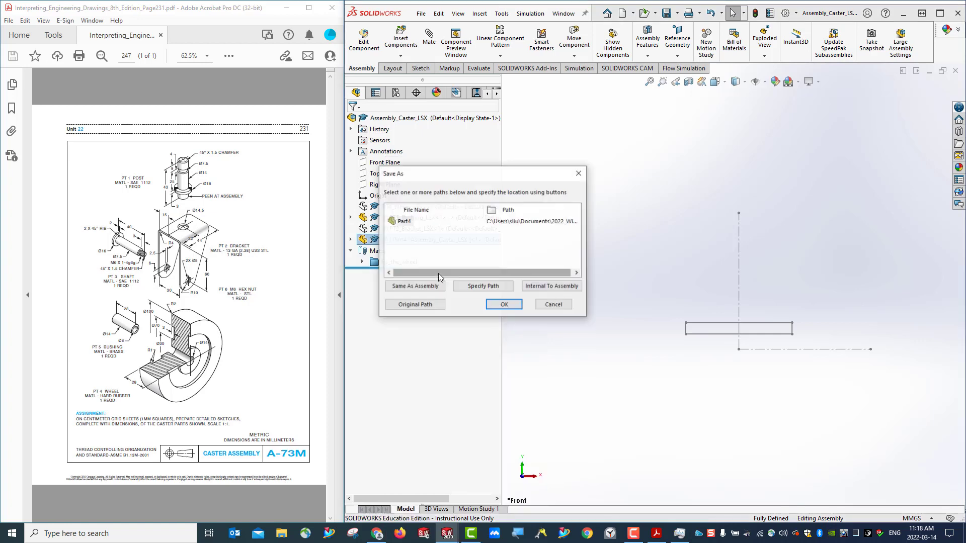
click(408, 225)
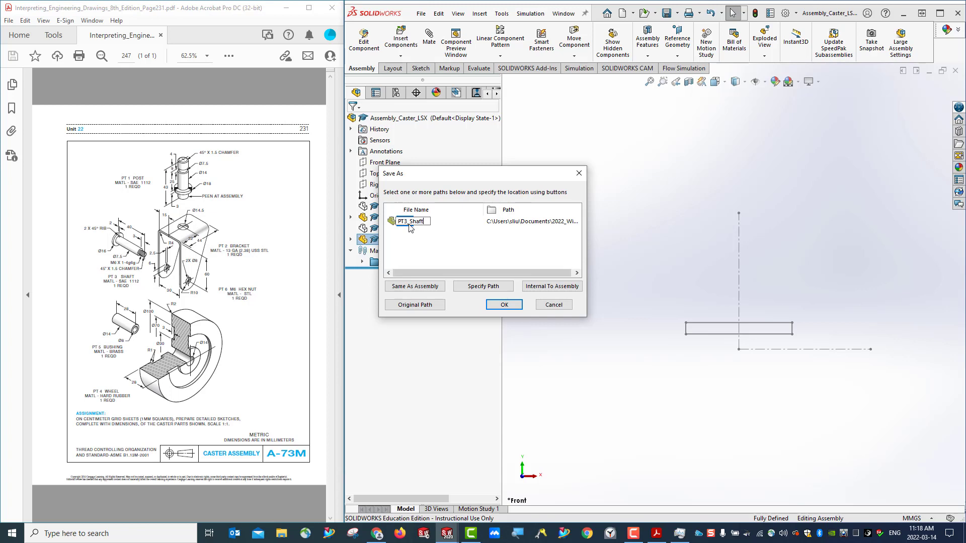
text(SX)
key(Return)
click(504, 304)
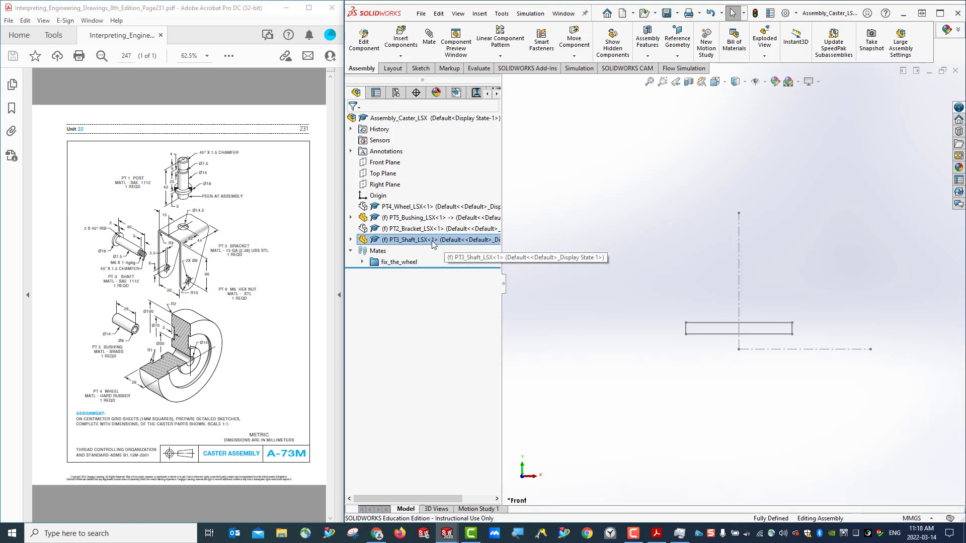
click(351, 240)
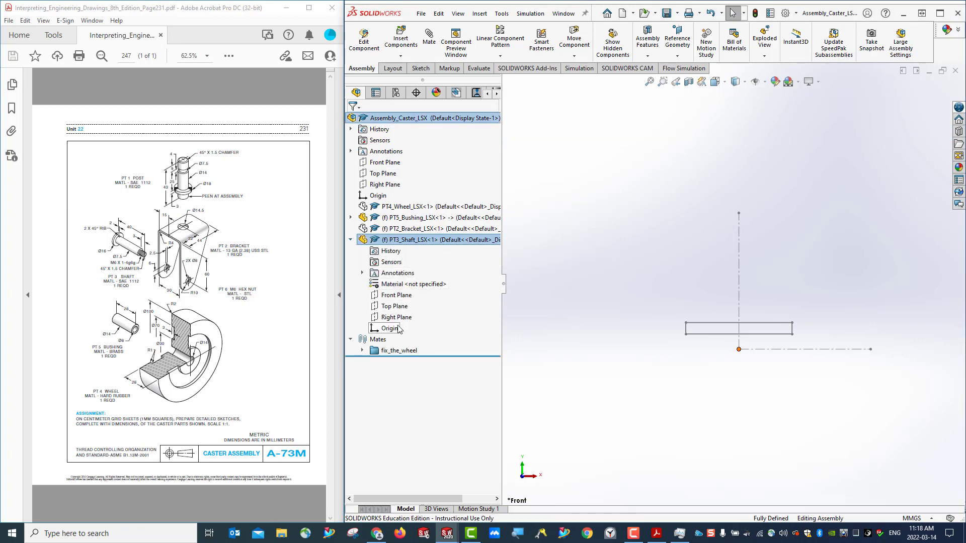
Step: Start a new sketch on the Front Plane of the PT3 shaft part within the caster assembly
scroll(677, 320, down, 2)
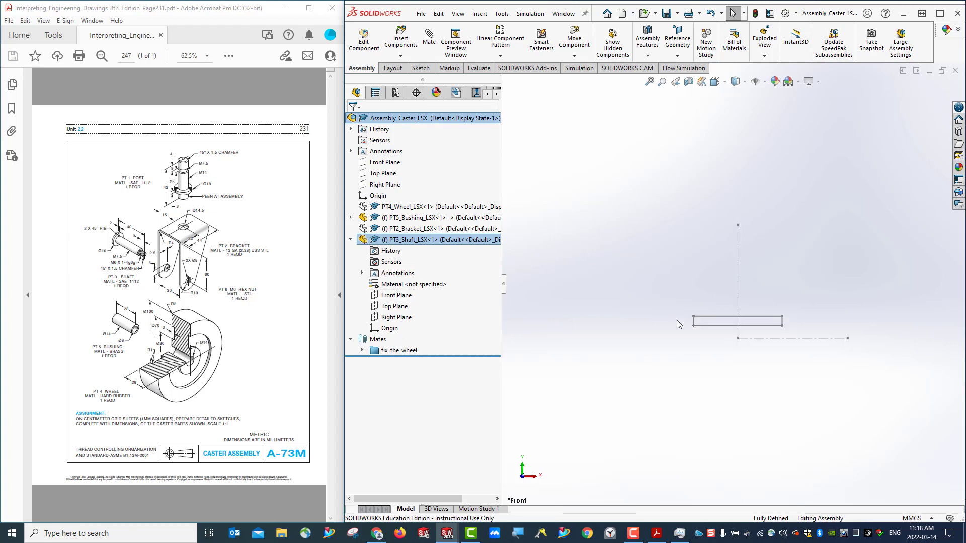
scroll(725, 334, up, 6)
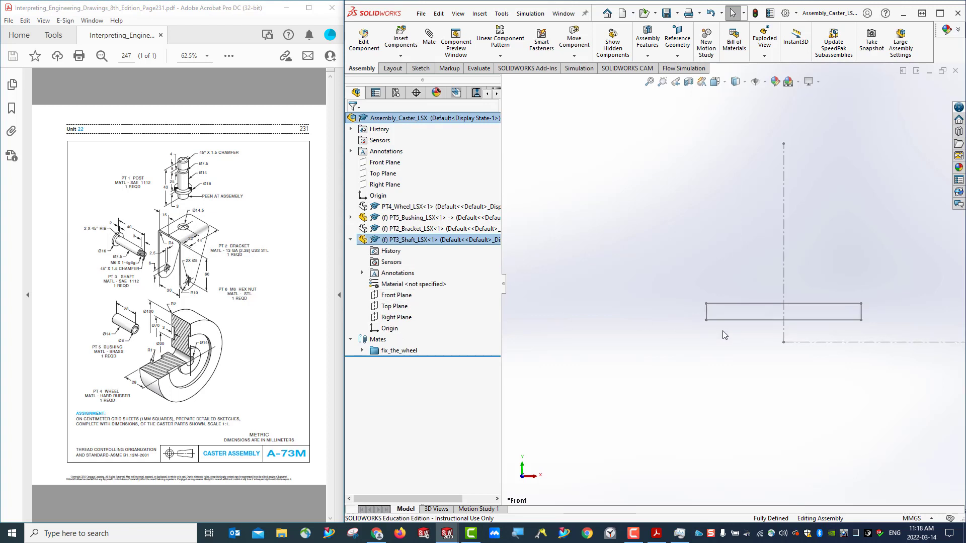
right_click(398, 298)
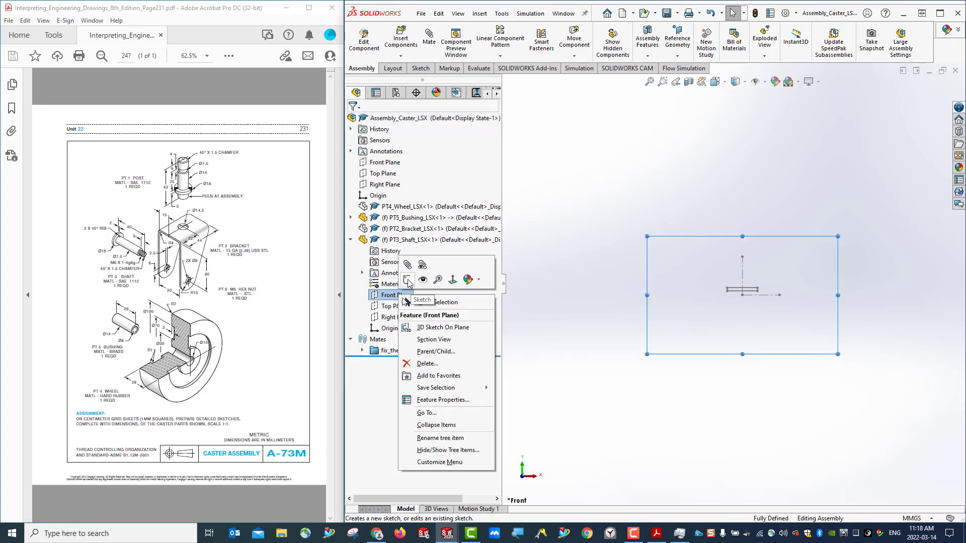
click(407, 281)
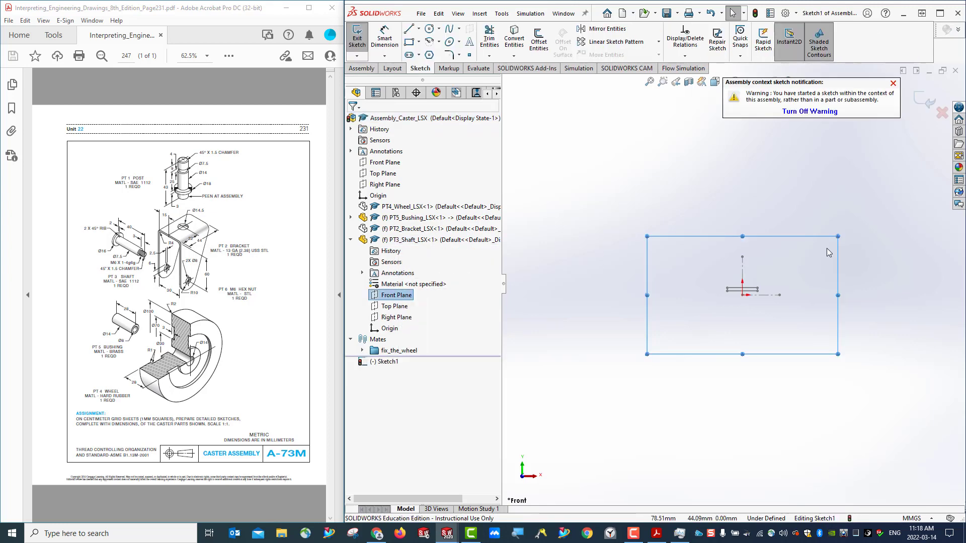
Step: Draw a horizontal centerline about 76 mm long through the origin, extending past both ends of the bushing profile
scroll(782, 296, down, 5)
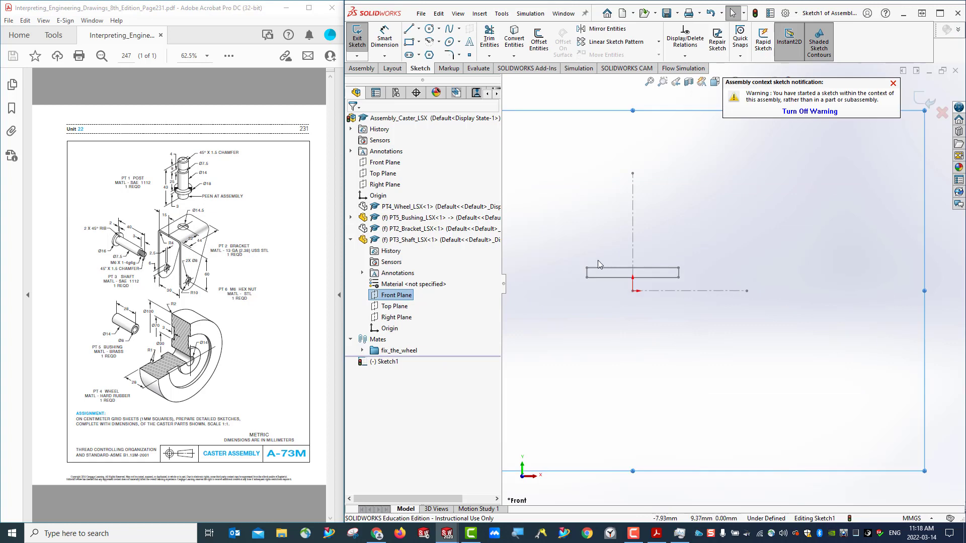
scroll(609, 258, down, 3)
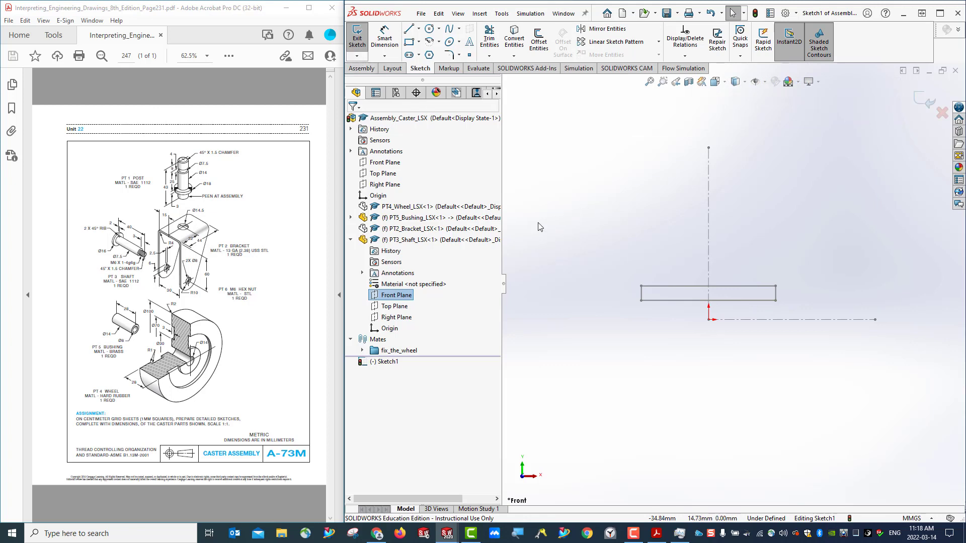
click(419, 31)
click(433, 54)
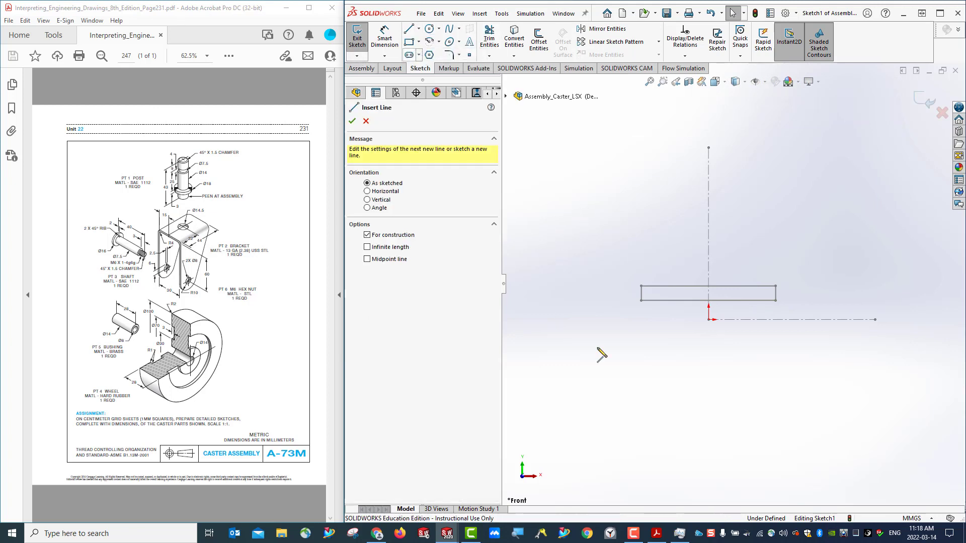
click(552, 320)
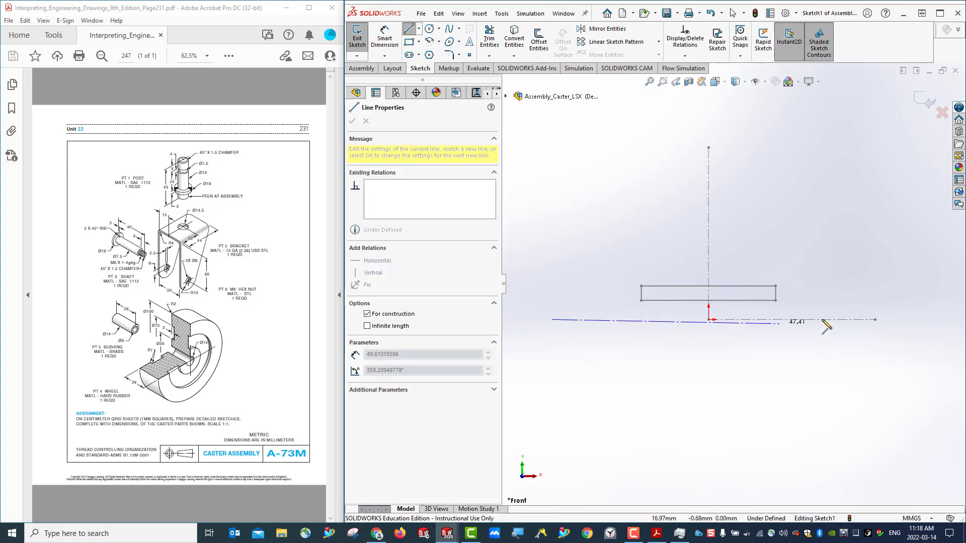
click(917, 320)
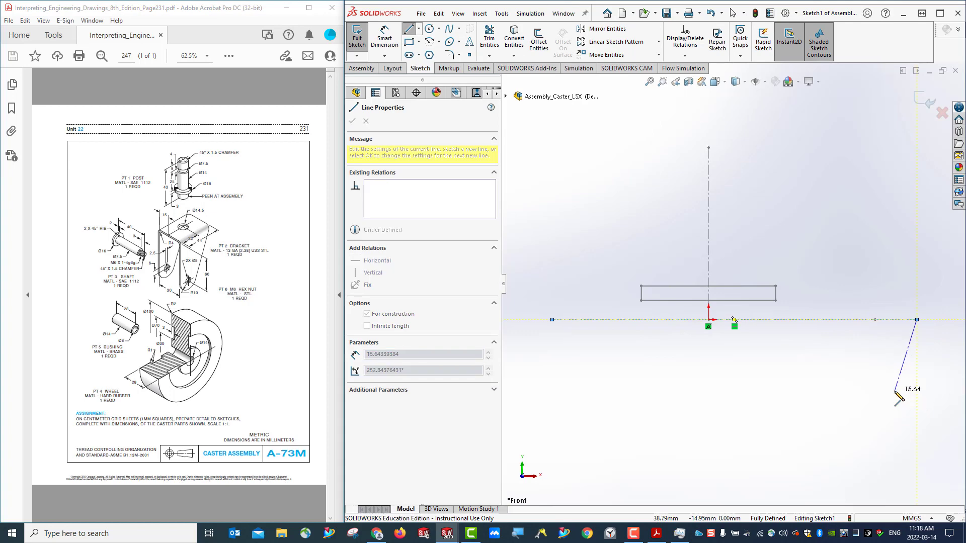
key(Escape)
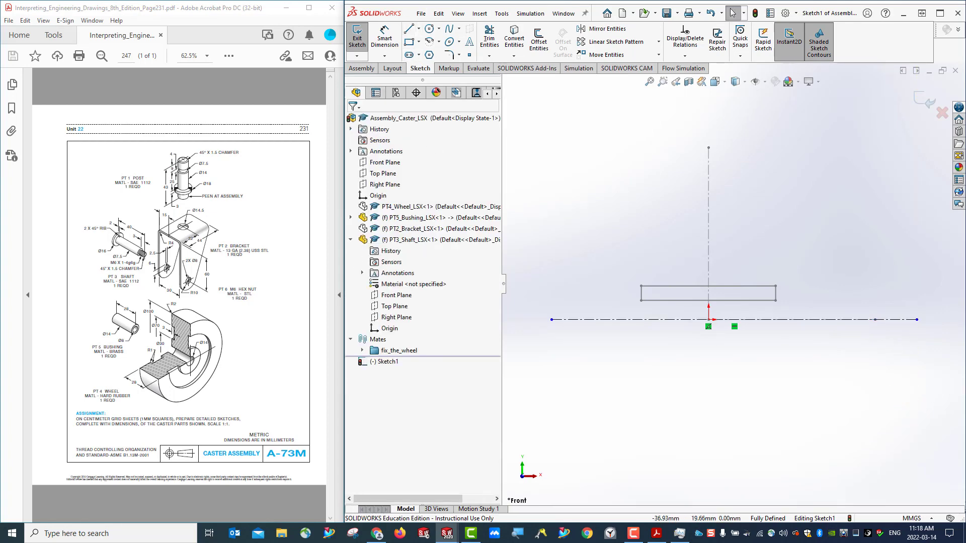
Step: Draw a vertical centerline through the origin, running from below the horizontal centerline to above the bushing profile
click(419, 28)
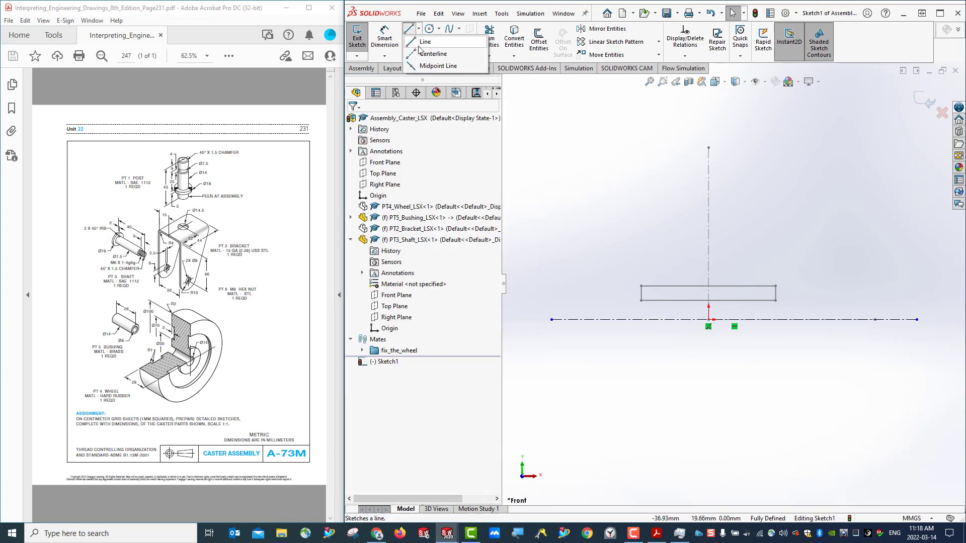
click(424, 54)
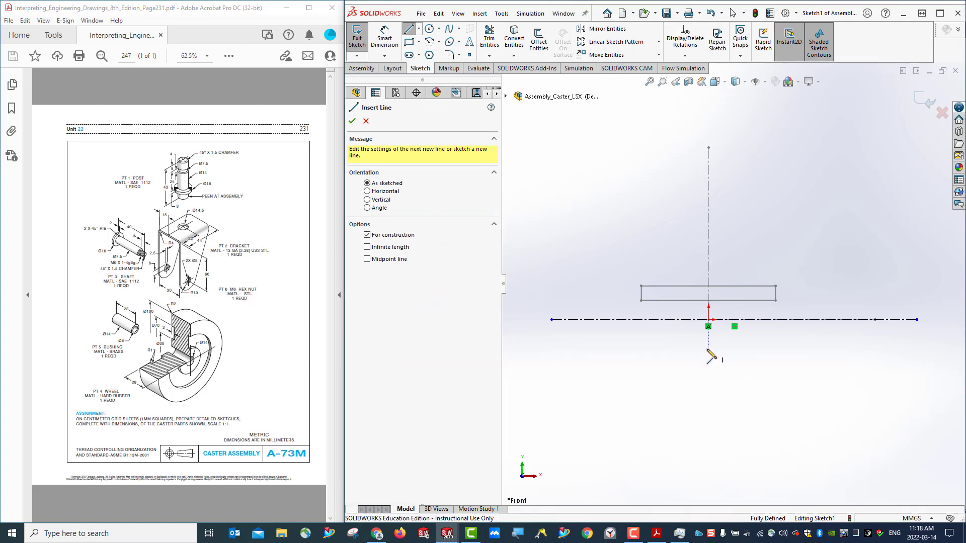
mouse_move(708, 361)
mouse_down()
mouse_move(711, 164)
mouse_move(708, 178)
mouse_up()
key(Escape)
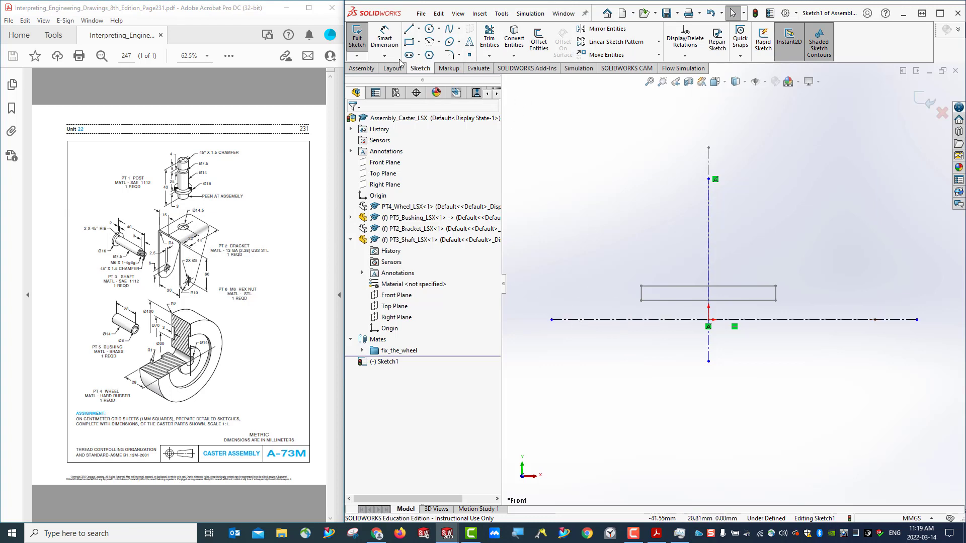
Step: Sketch a closed stepped half-profile about 43 mm long on the horizontal centerline, with a tall head, a long body and a reduced end at the right
click(418, 30)
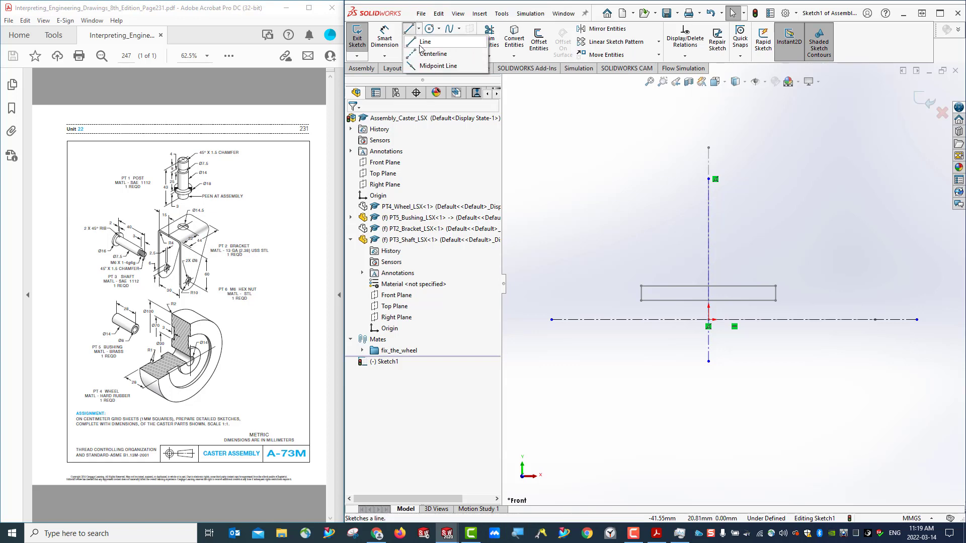
click(421, 44)
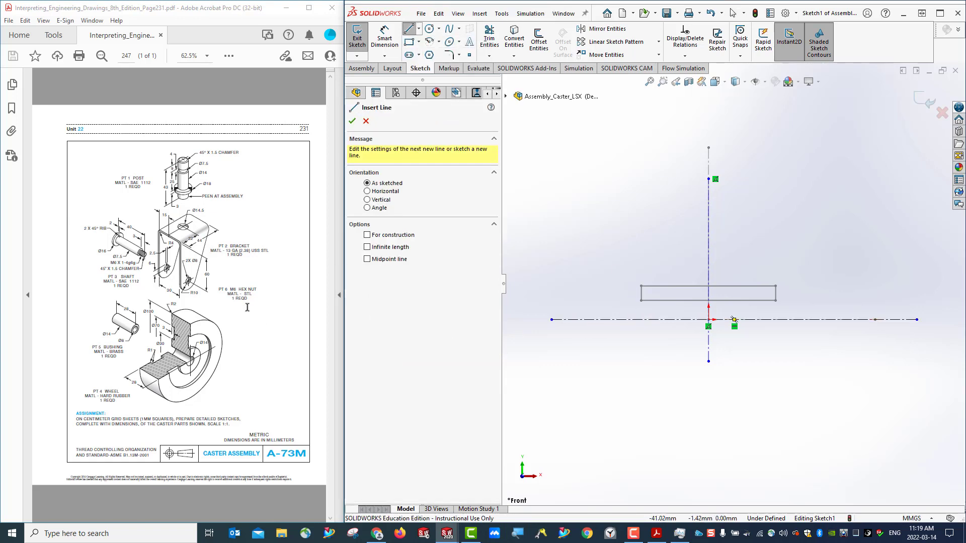
click(604, 320)
click(603, 288)
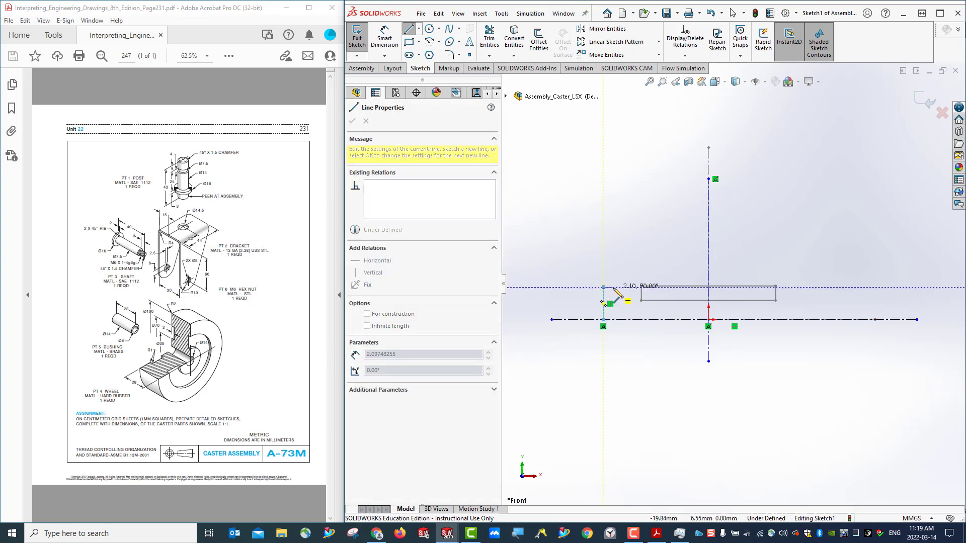
click(616, 288)
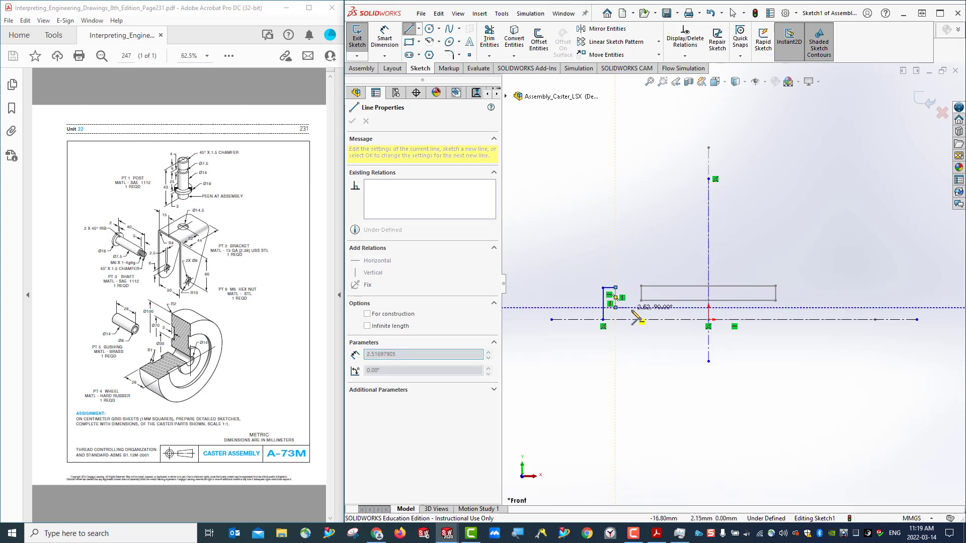
click(616, 308)
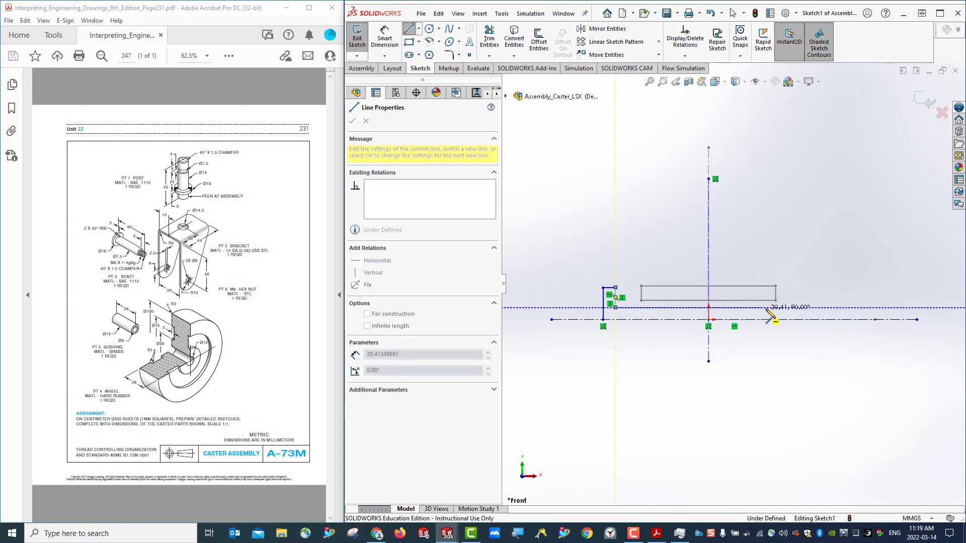
click(781, 307)
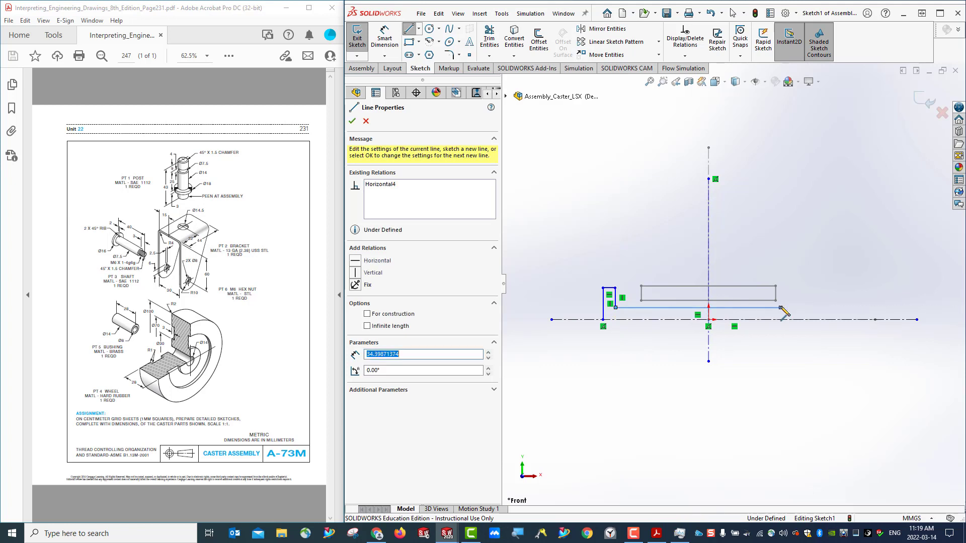
click(810, 314)
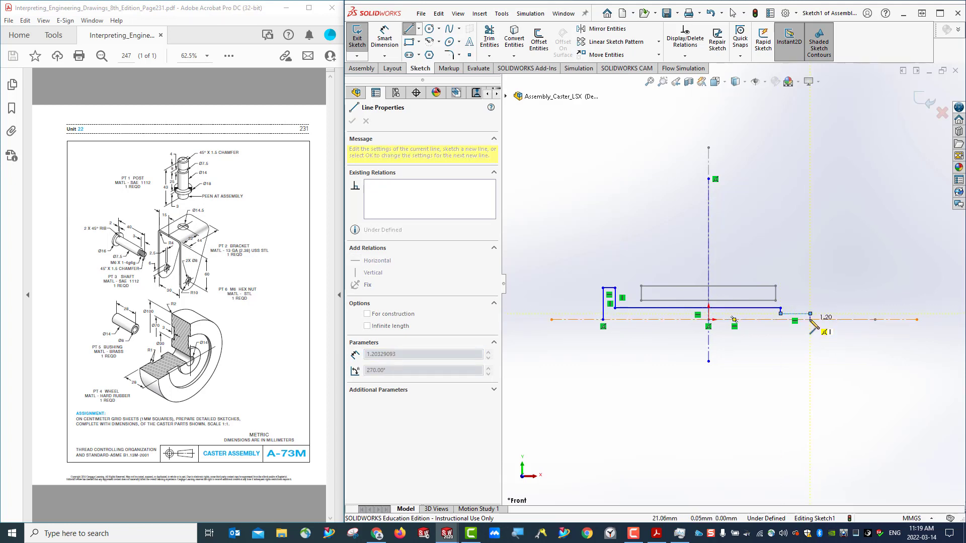
click(810, 321)
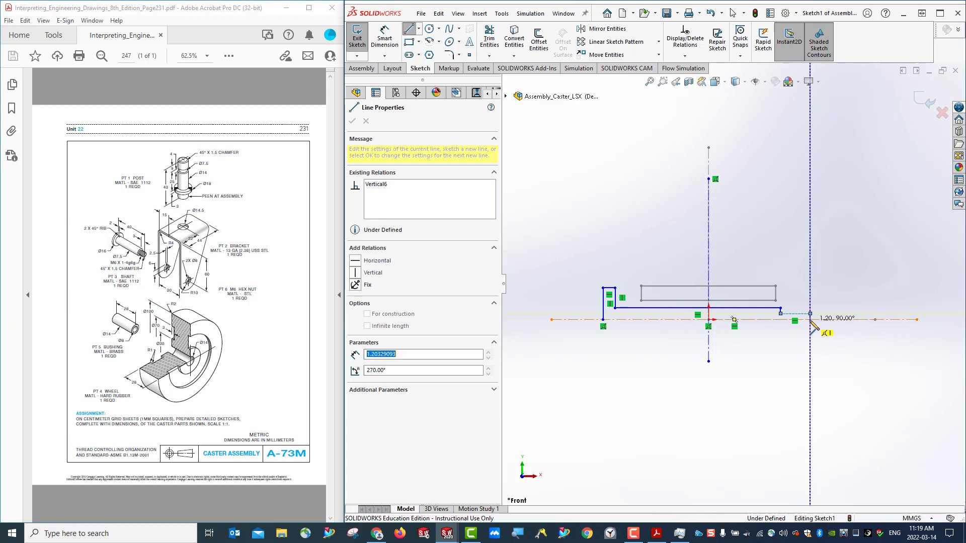
click(603, 320)
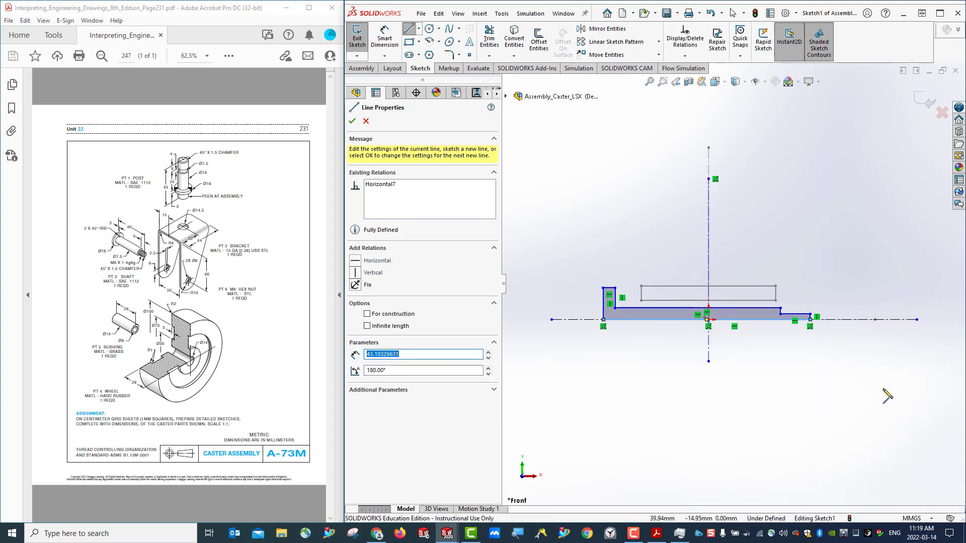
Step: Add a diameter-style dimension from the reduced end's upper edge across the horizontal centerline and set it to 3 mm
scroll(687, 361, down, 2)
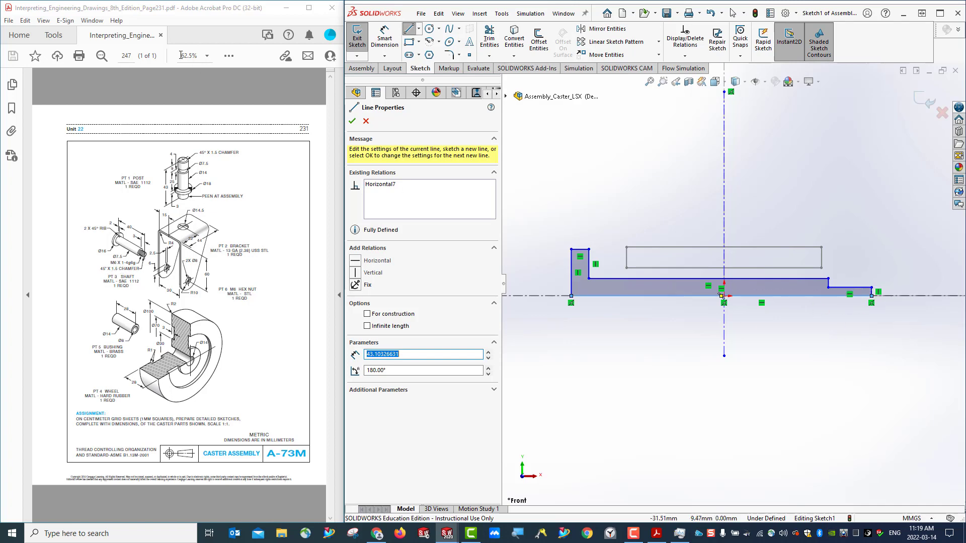
click(385, 37)
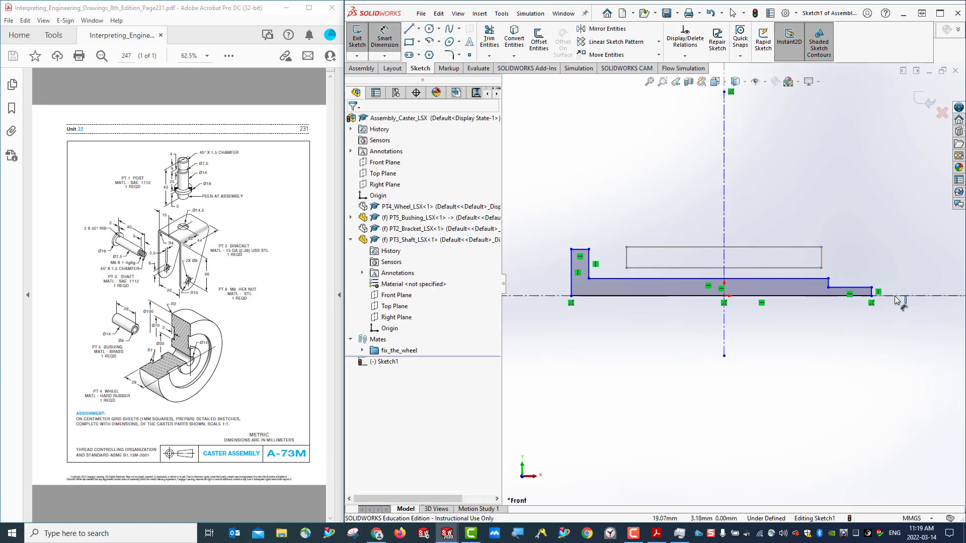
click(860, 292)
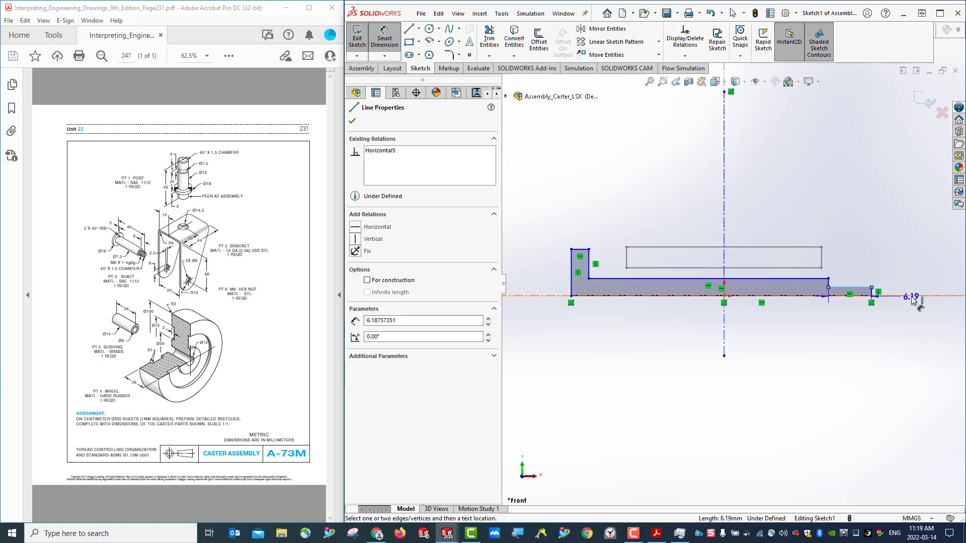
click(912, 347)
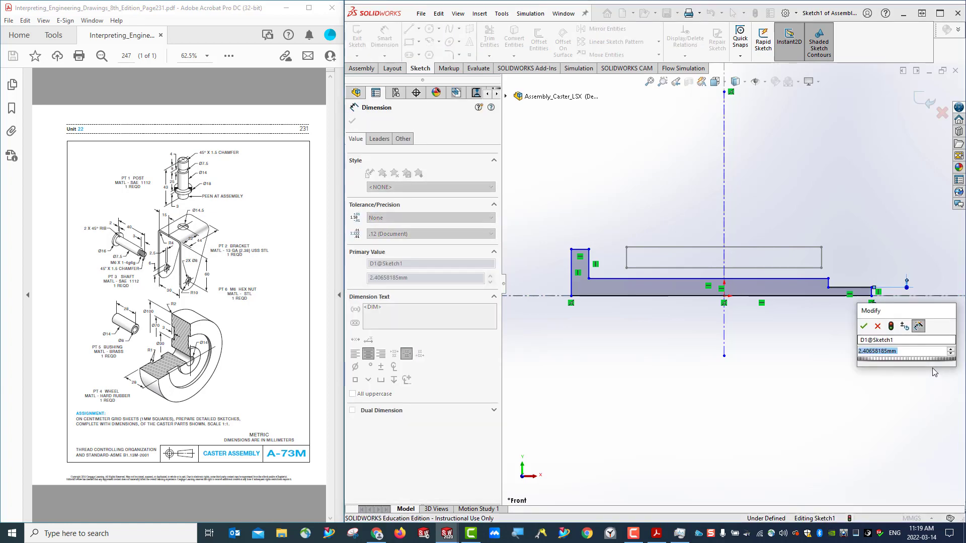
text(3)
key(Return)
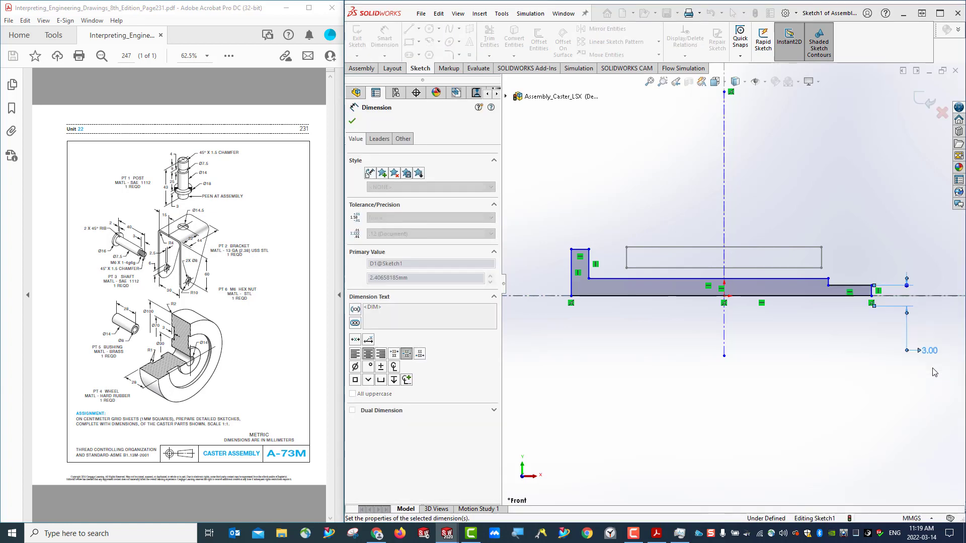
Step: Add a diameter-style dimension from the long body's upper edge across the centerline and set it to 7.5/2 (3.75 mm)
click(792, 279)
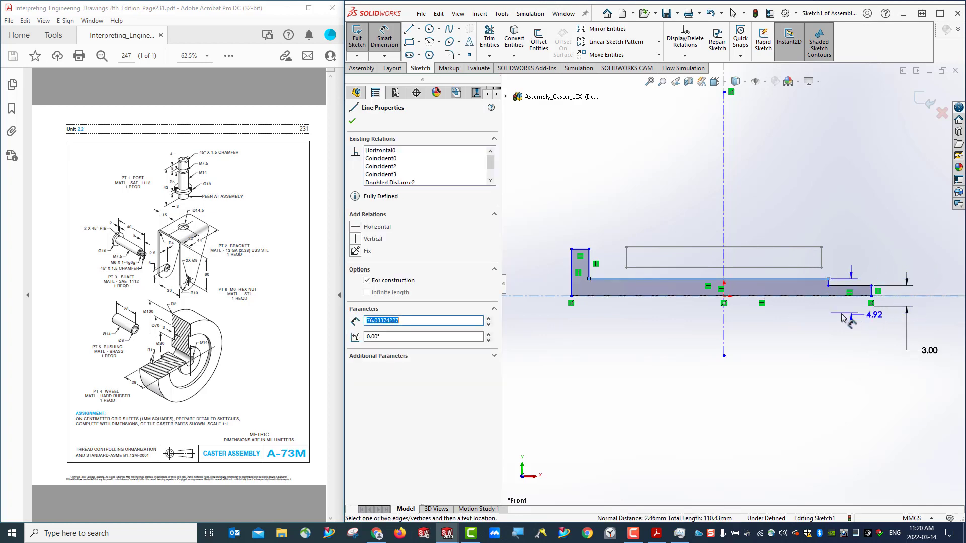
click(795, 315)
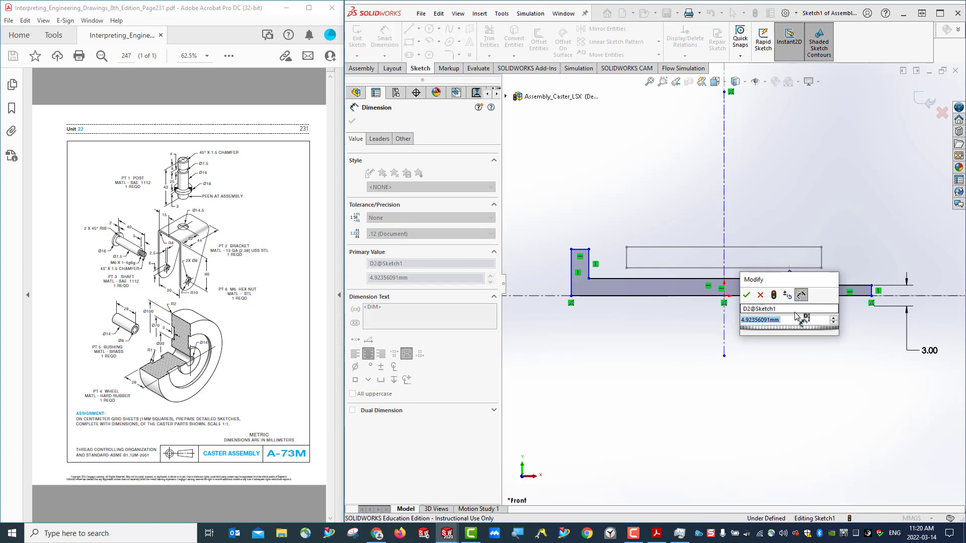
text(7.5/)
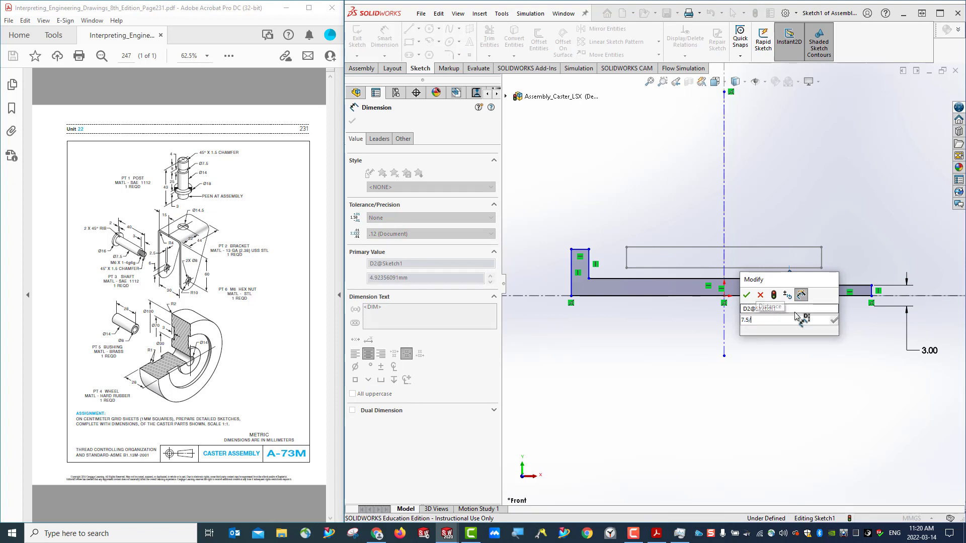
text(2)
key(Return)
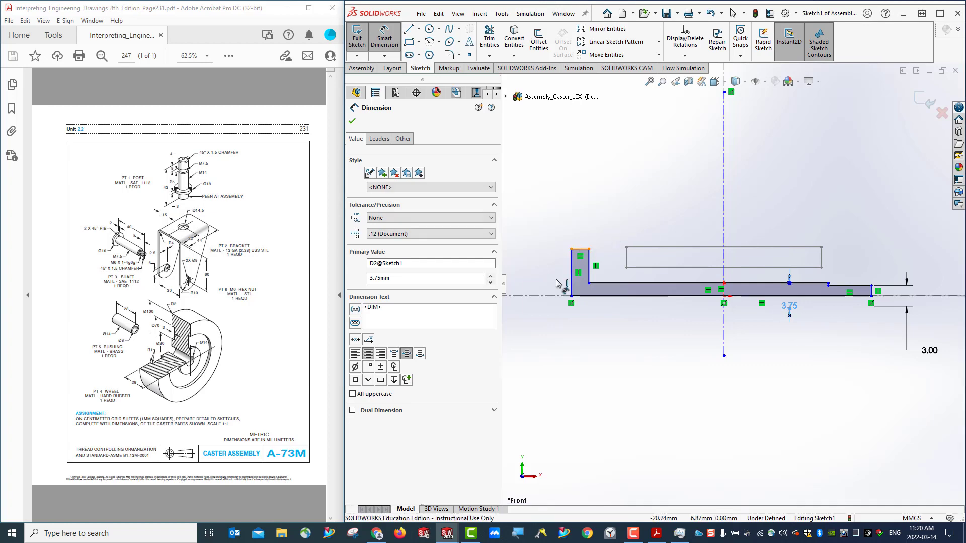
Step: Dimension the head's upper edge from the horizontal centerline as a radius and set it to 16/2 (8 mm)
click(581, 249)
click(532, 296)
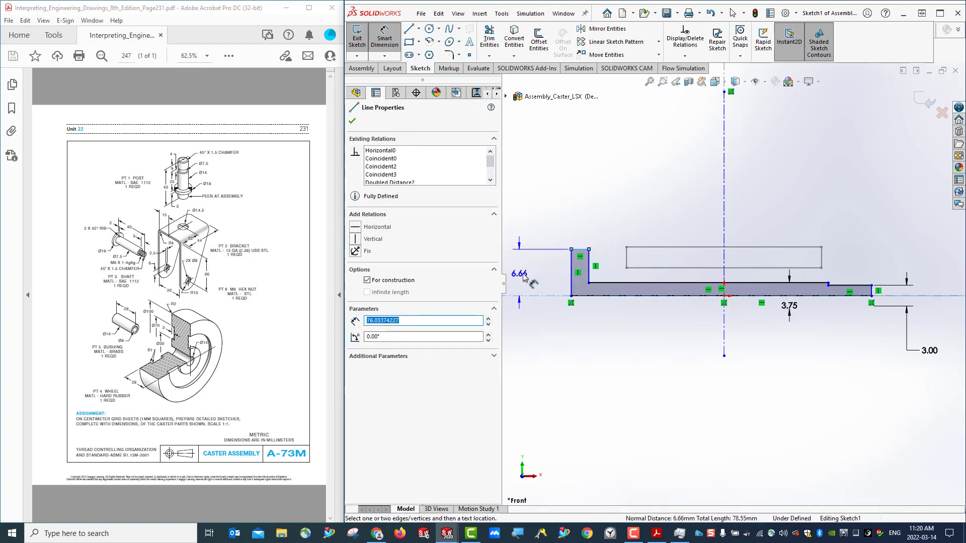
click(529, 279)
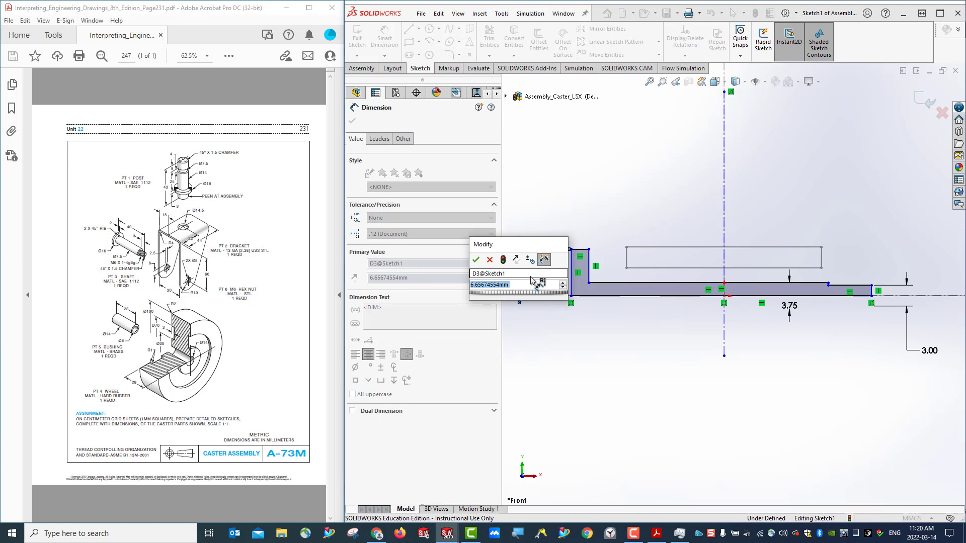
text(16/2)
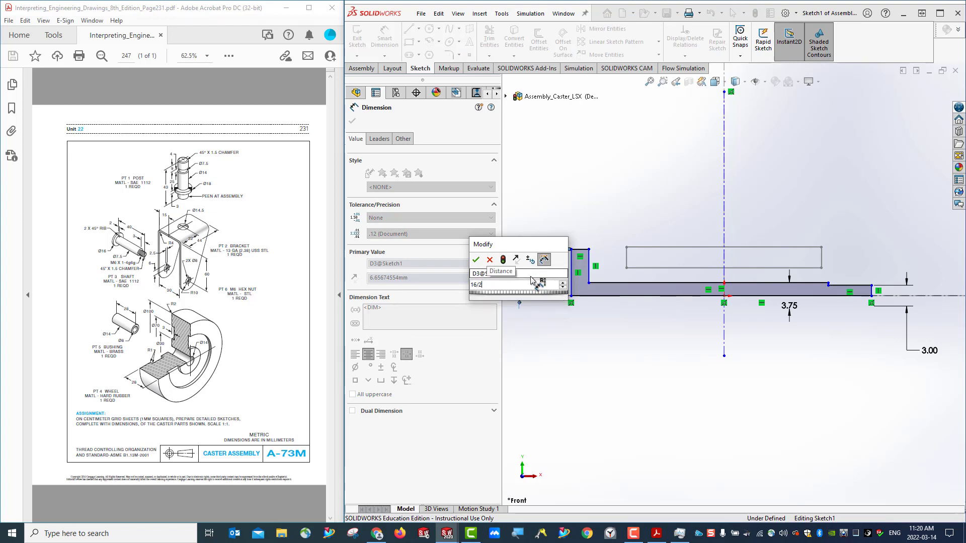
key(Return)
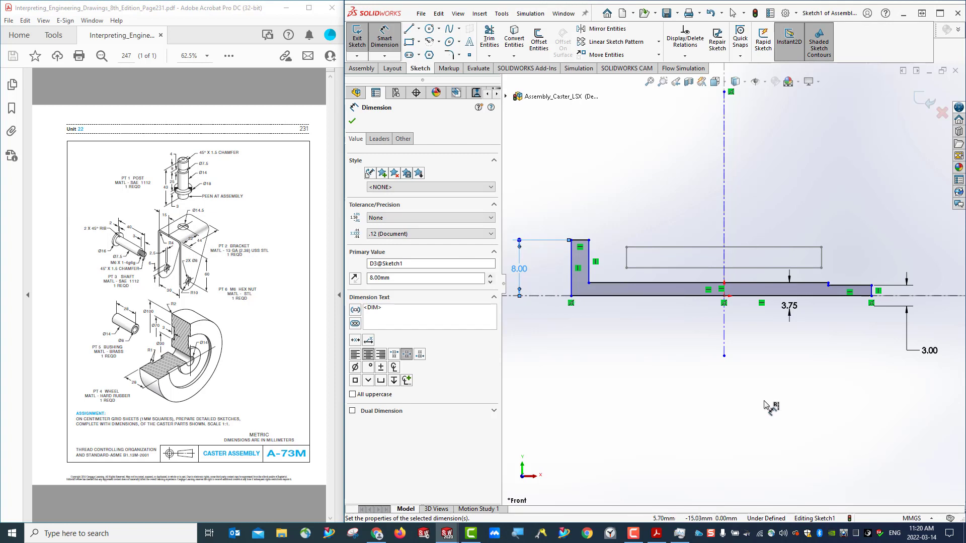
Step: Dimension the shaft profile's overall length from the head's outer edge to the reduced end's edge and set it to 40 mm
click(573, 270)
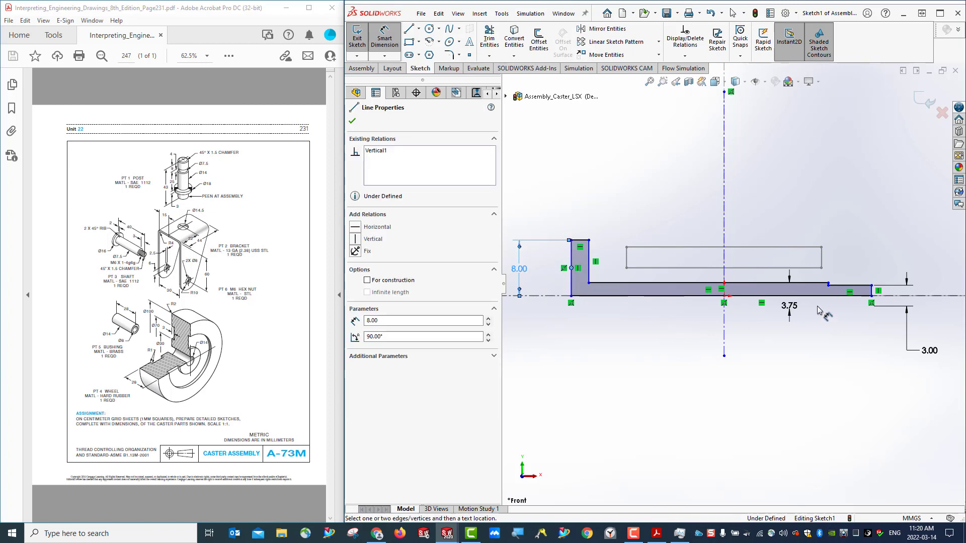
click(873, 293)
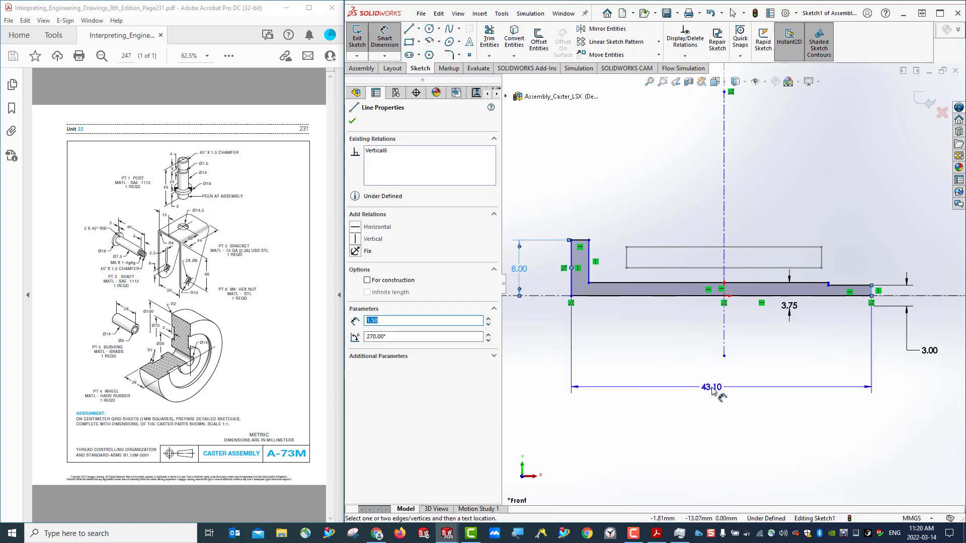
click(712, 392)
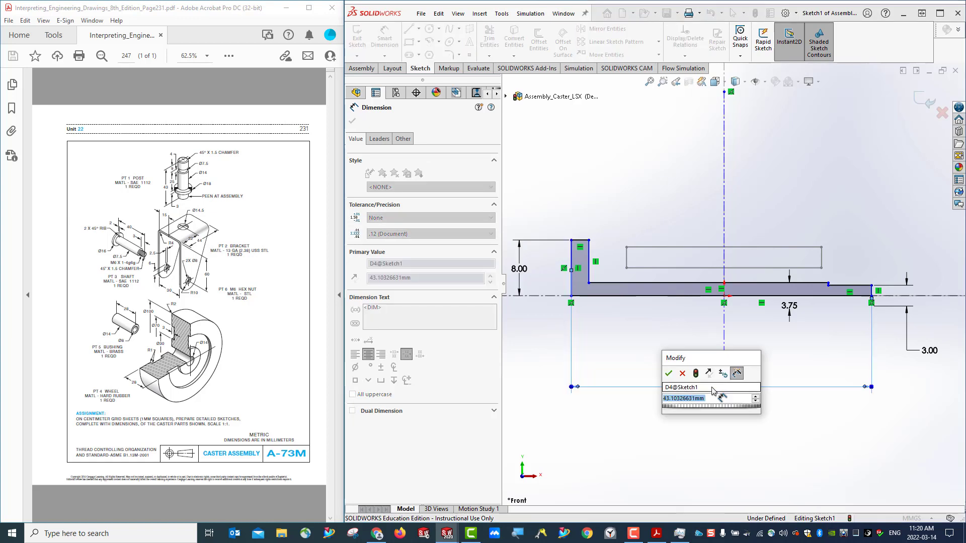
text(40)
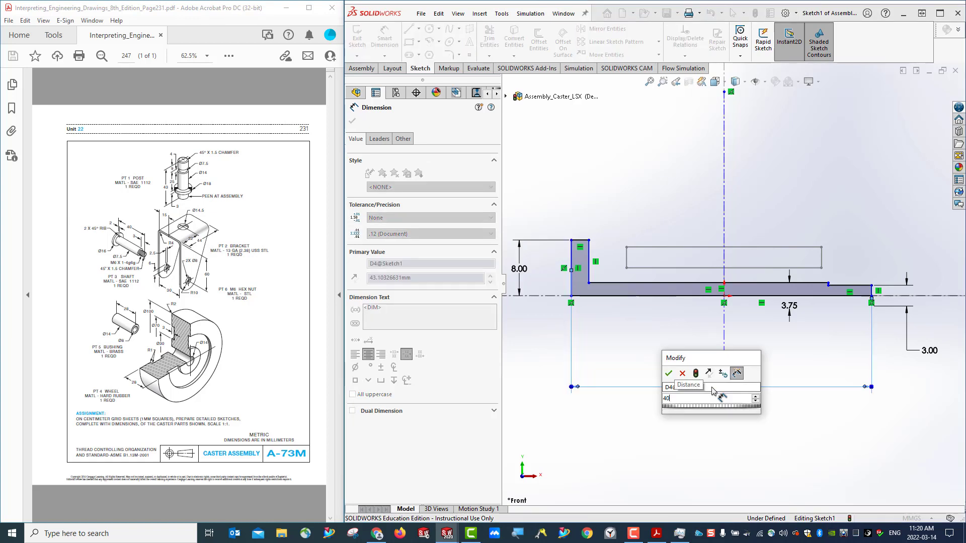
key(Return)
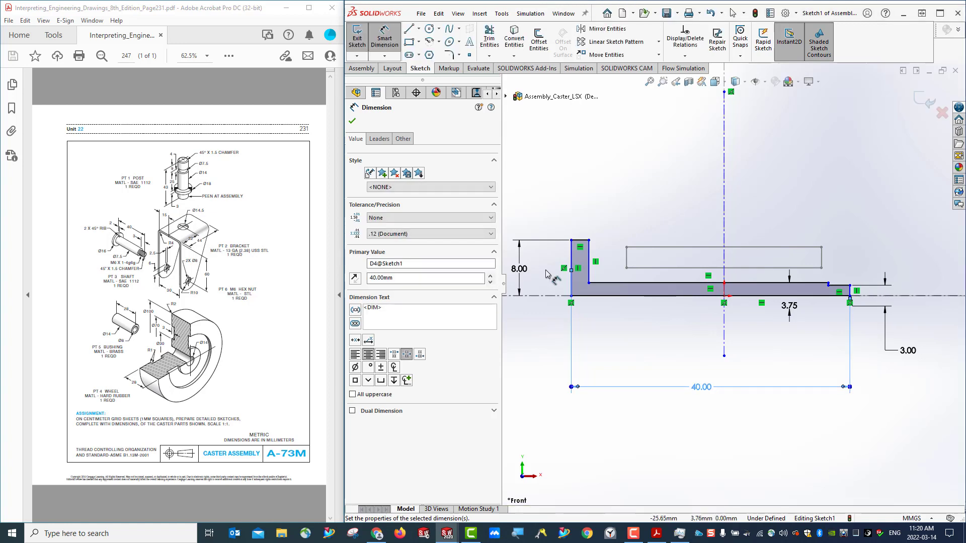
Step: Dimension the head's thickness between its two vertical edges, place the dimension above the head, and set it to 2 mm
click(574, 261)
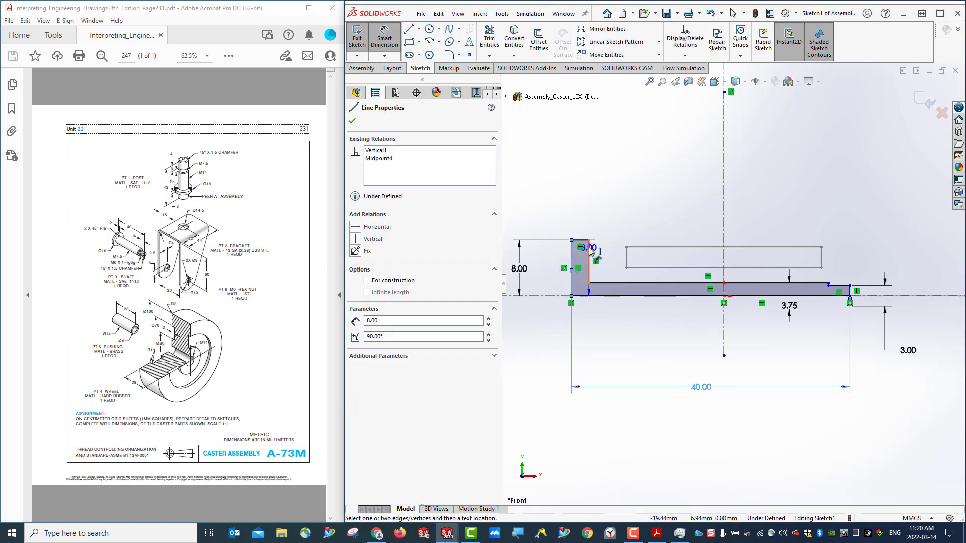
click(589, 249)
double_click(580, 208)
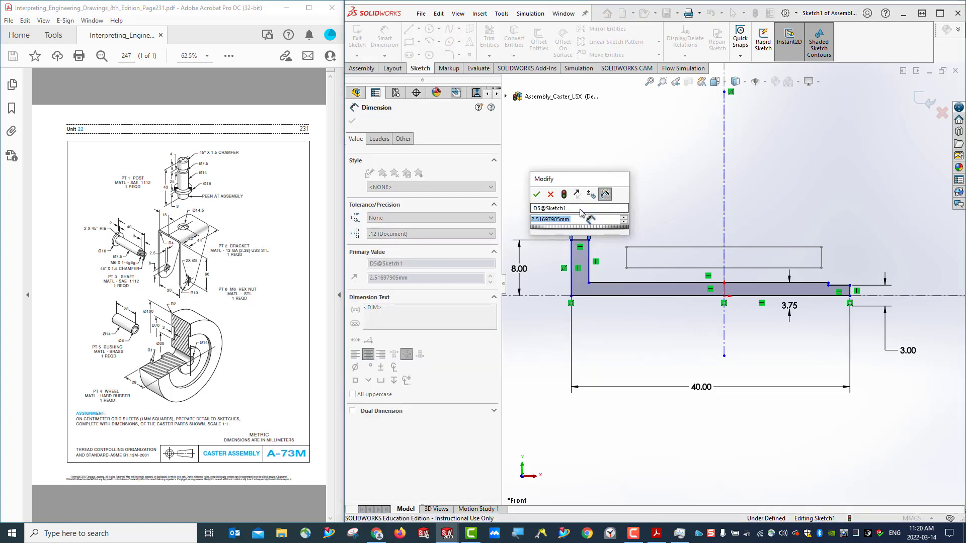
text(2)
key(Return)
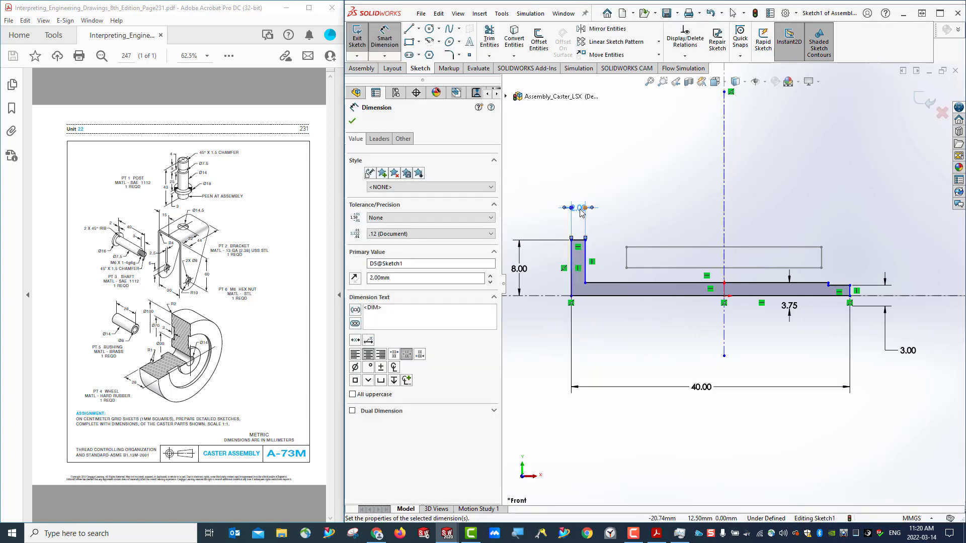
Step: Dimension the reduced end's length from the small step to the shaft's end edge and set it to 3 mm
scroll(849, 289, down, 6)
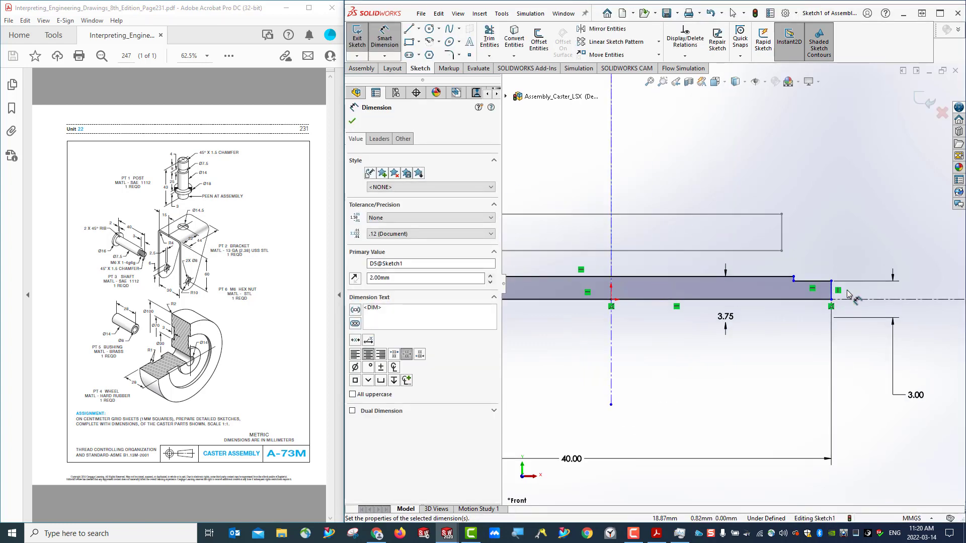
click(714, 260)
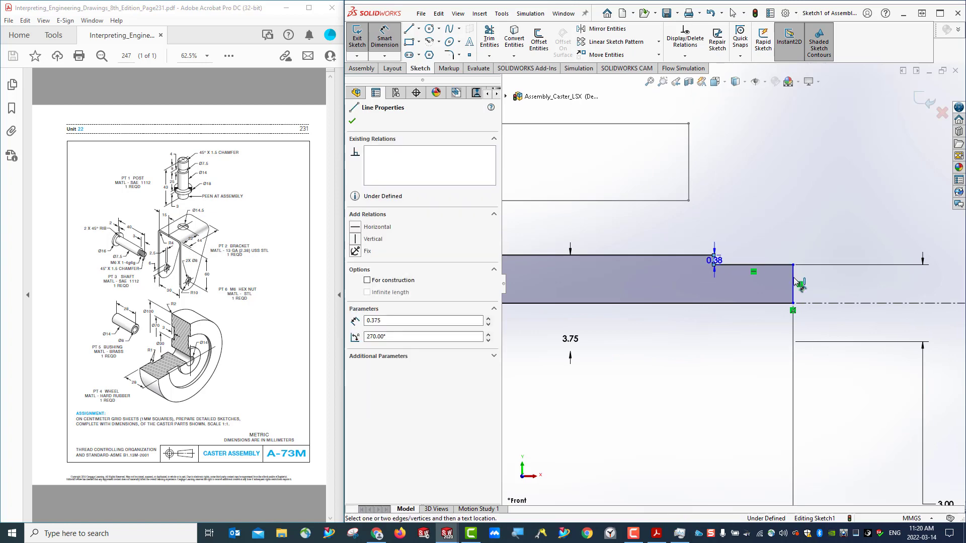
click(794, 277)
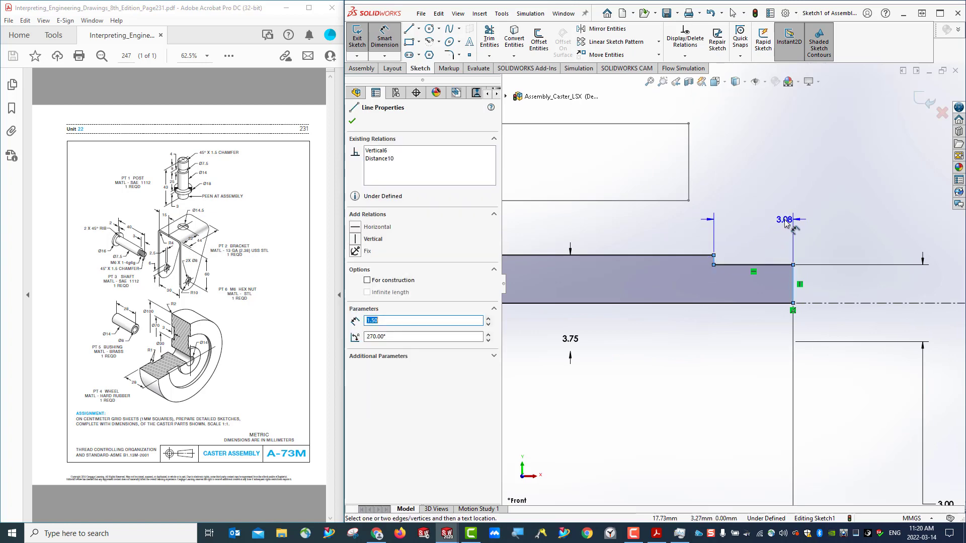
click(770, 220)
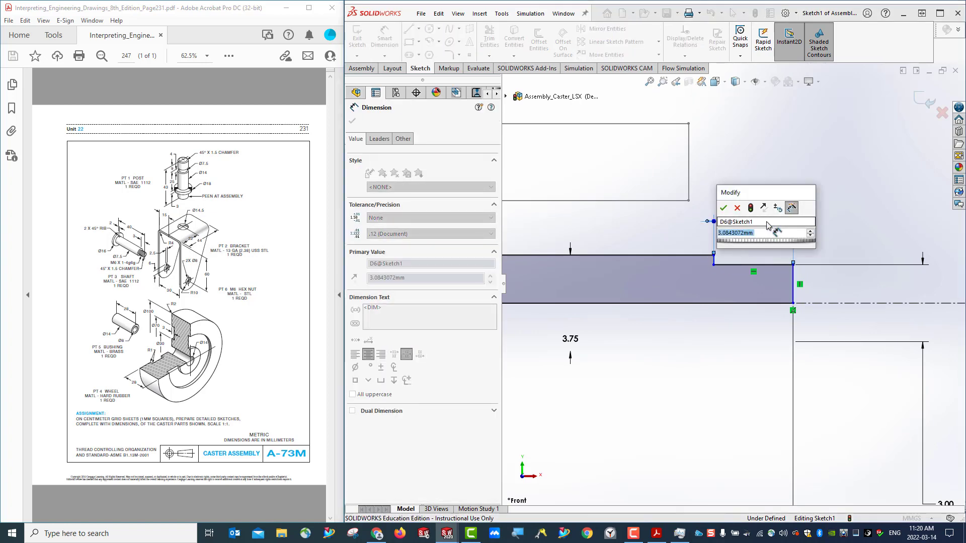
text(3)
key(Return)
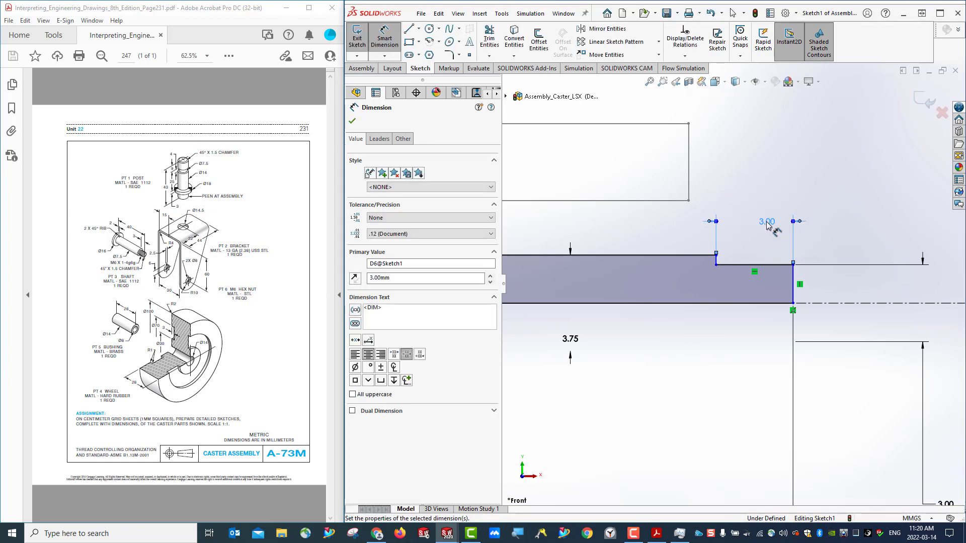
scroll(843, 278, up, 6)
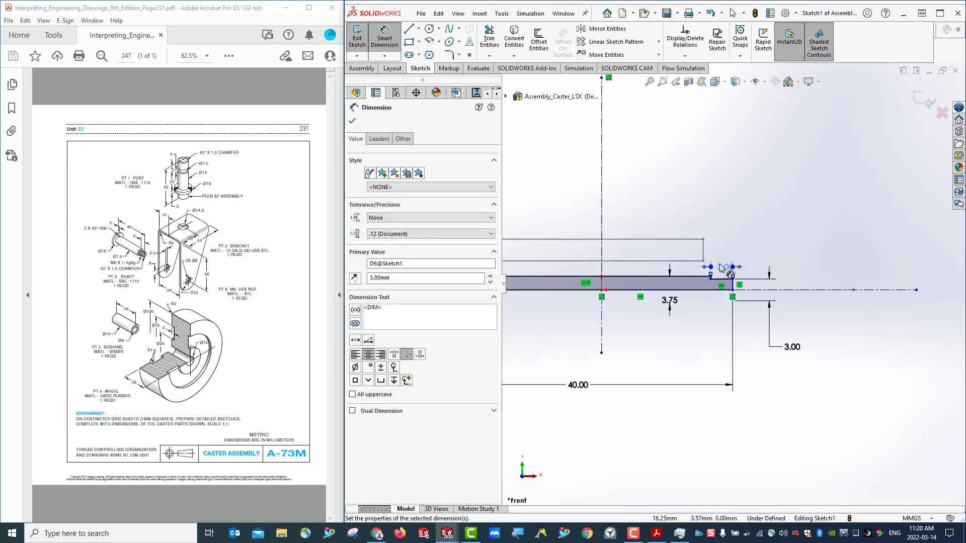
scroll(672, 324, down, 3)
scroll(728, 319, up, 3)
scroll(729, 321, up, 2)
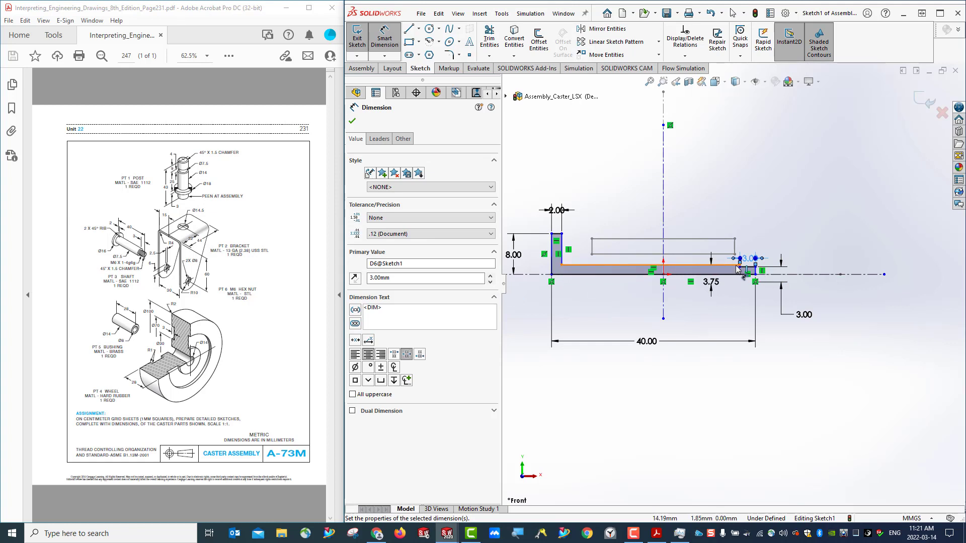
scroll(737, 263, down, 4)
scroll(743, 272, down, 3)
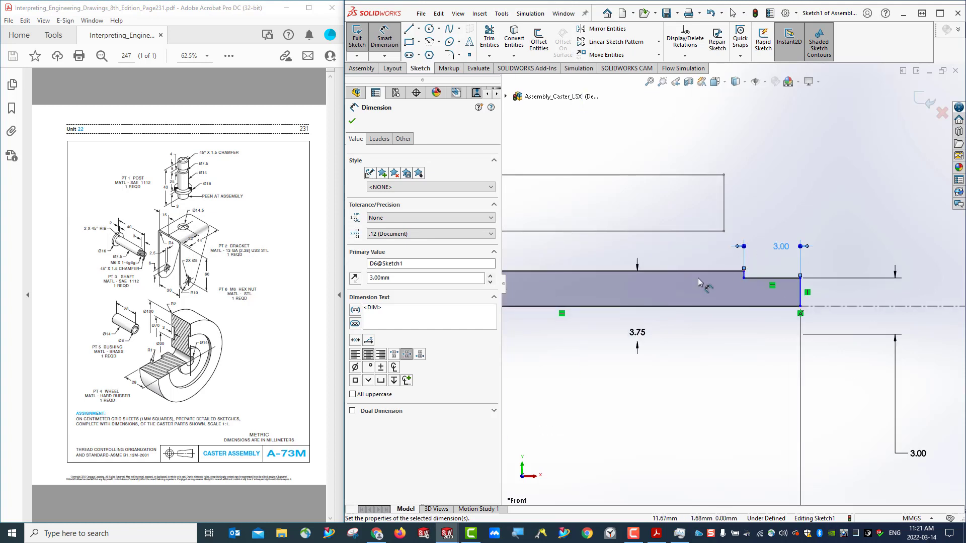
Step: Dimension the horizontal gap between the shaft head's inner edge and the near end of the bushing outline as 7/2 mm
scroll(739, 282, up, 6)
scroll(743, 285, down, 2)
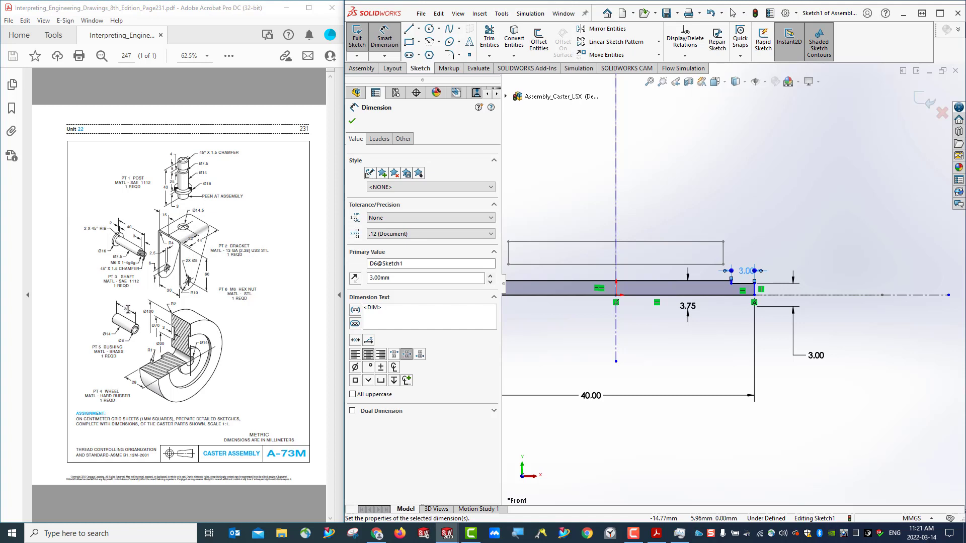
scroll(650, 326, down, 3)
scroll(650, 326, up, 5)
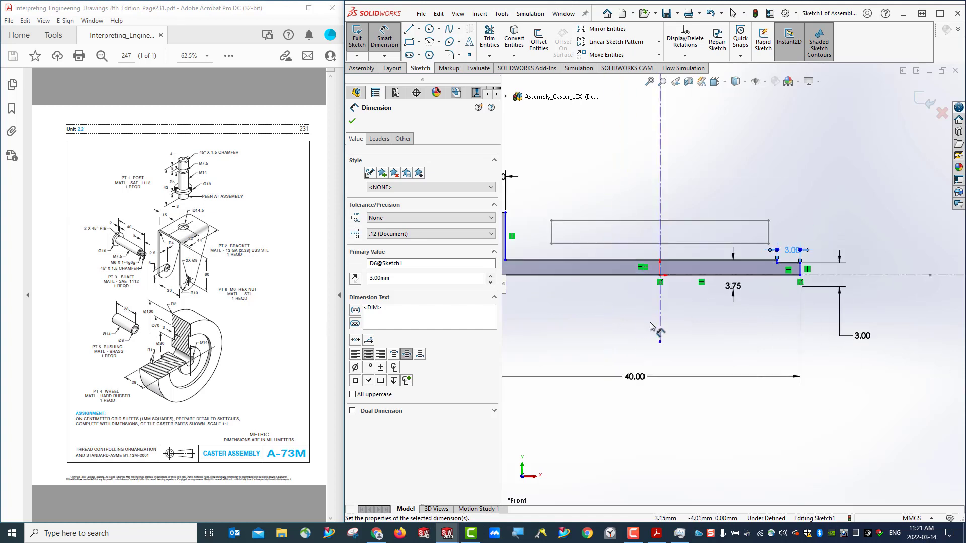
scroll(616, 260, down, 1)
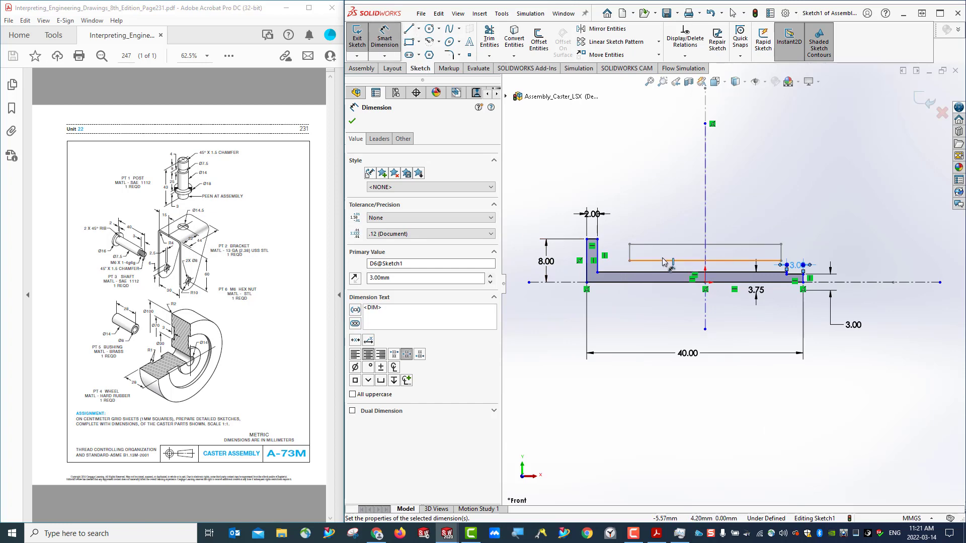
click(598, 248)
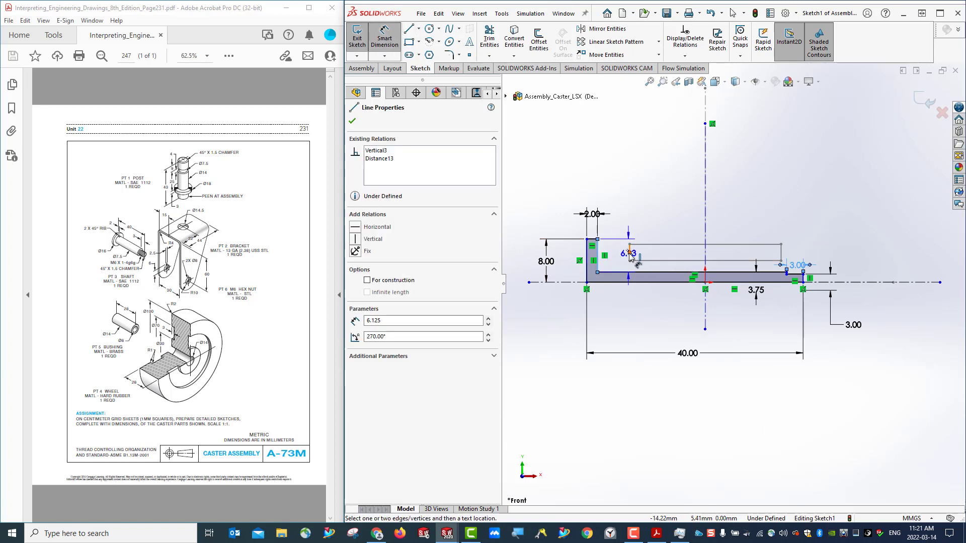
click(631, 252)
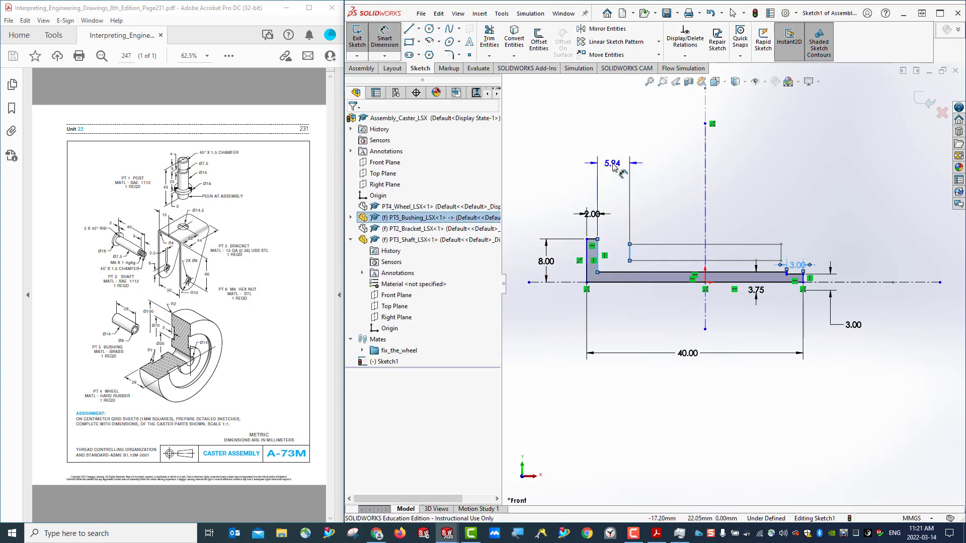
click(613, 167)
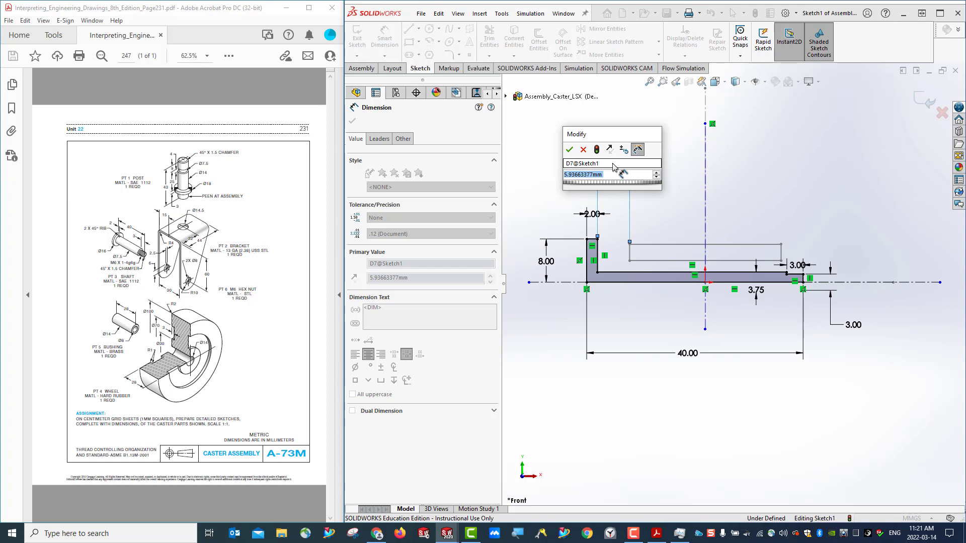
text(7)
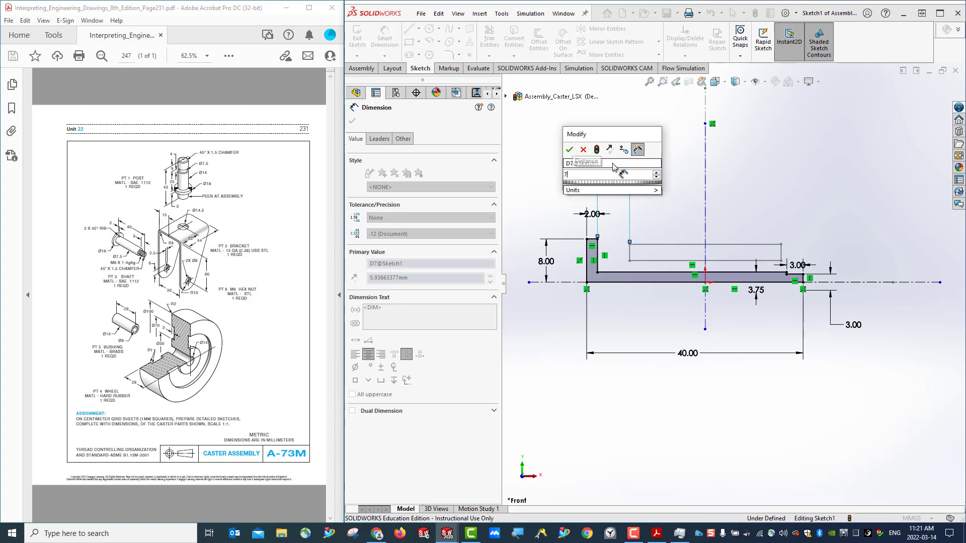
text(/2)
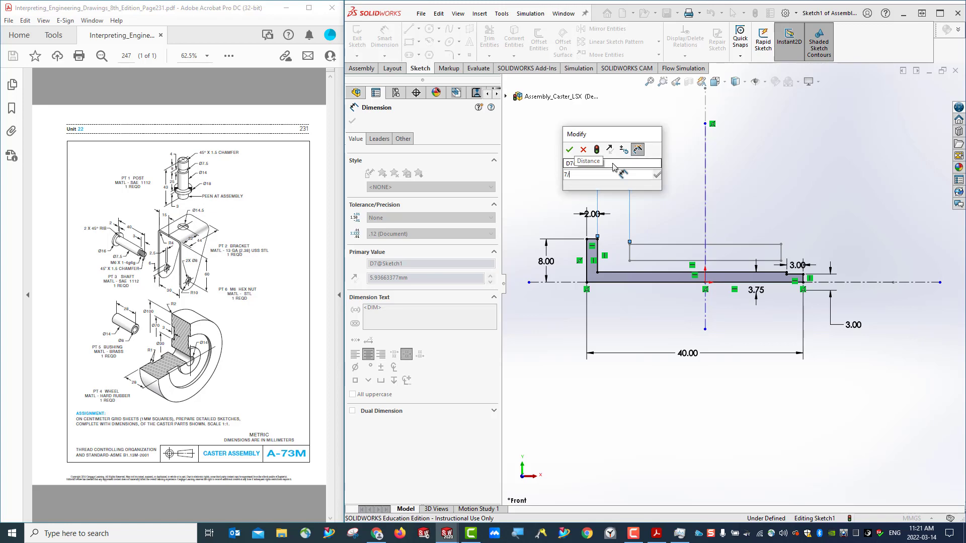
key(Return)
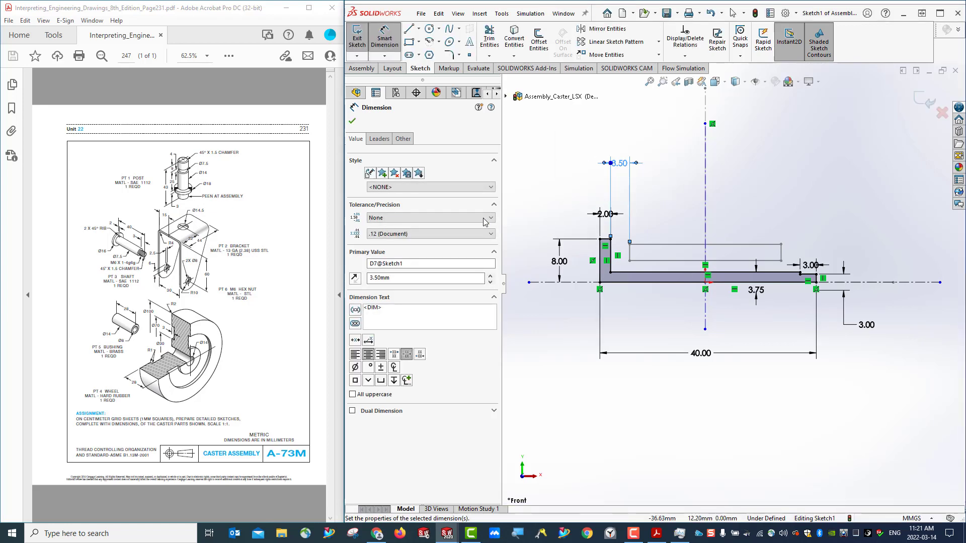
click(352, 121)
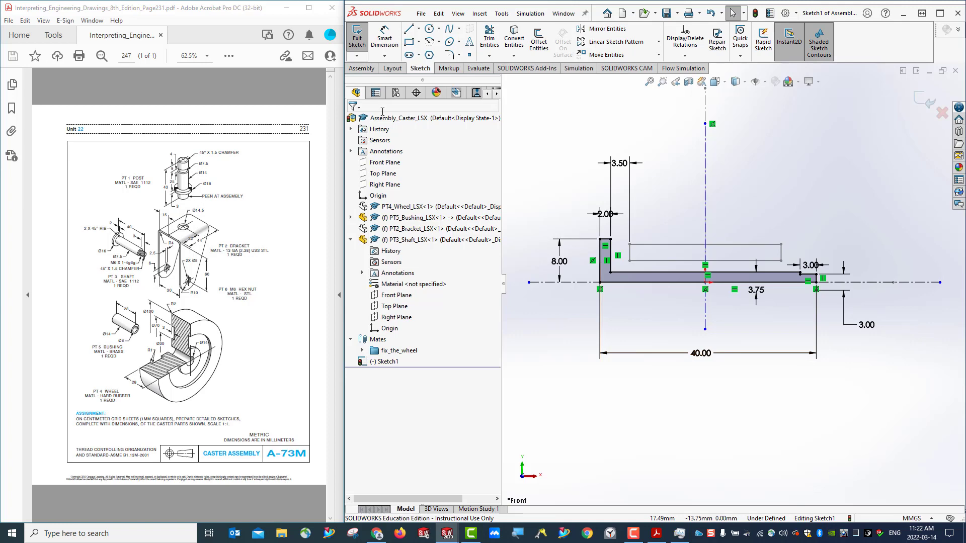
Step: Show the PT2_Bracket component to check the shaft profile against its legs, and hide it again
right_click(405, 229)
click(455, 198)
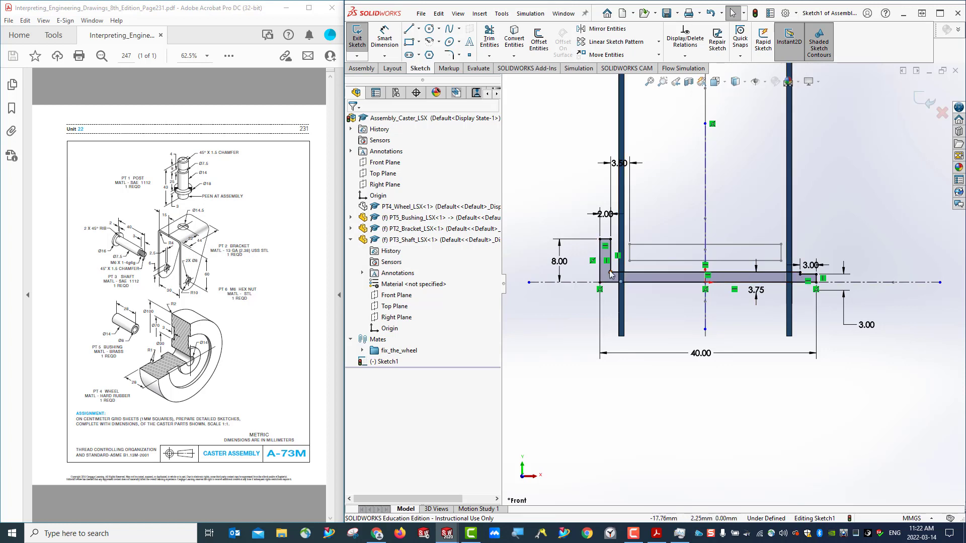
right_click(397, 231)
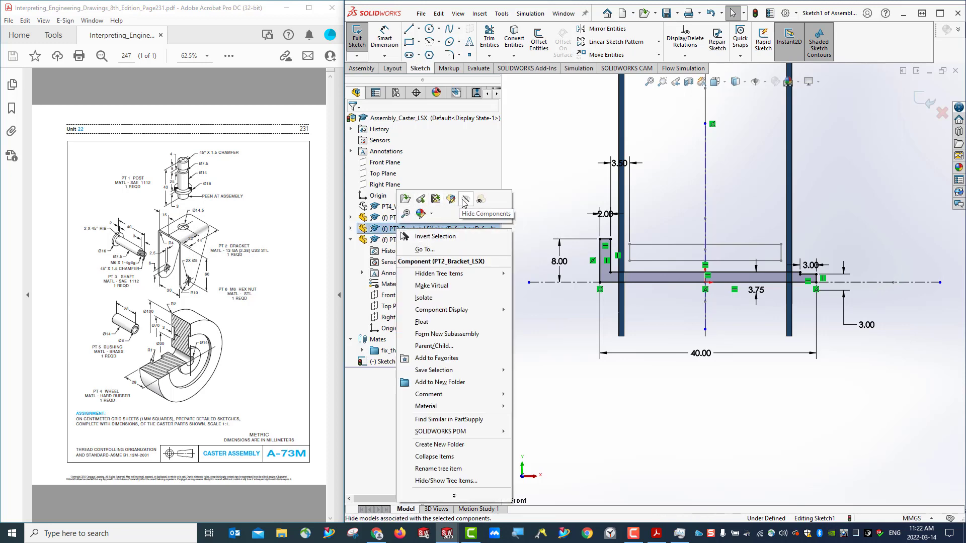
click(464, 200)
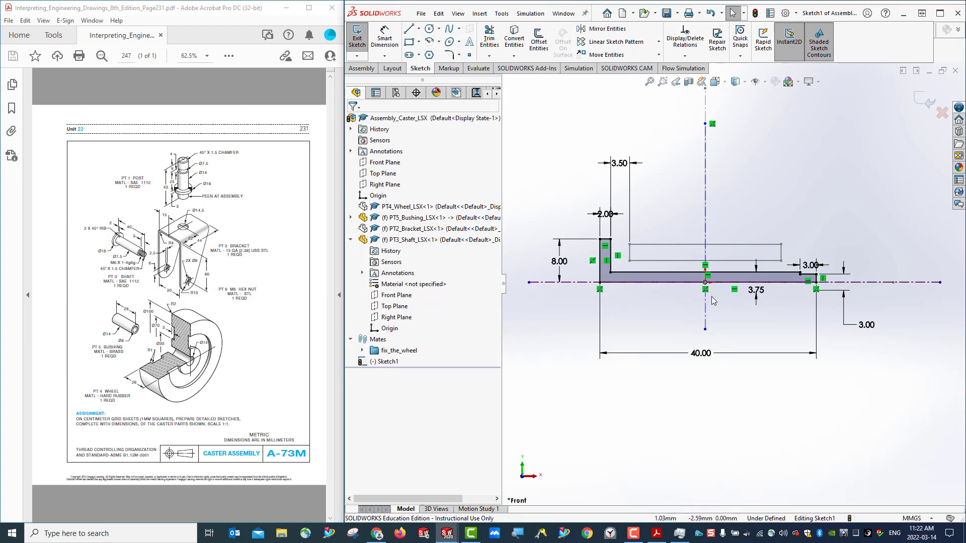
Step: Sketch a slanted line about 3.3 mm long from the shaft head's inner edge down into the shaft body
scroll(667, 290, up, 3)
scroll(655, 288, down, 5)
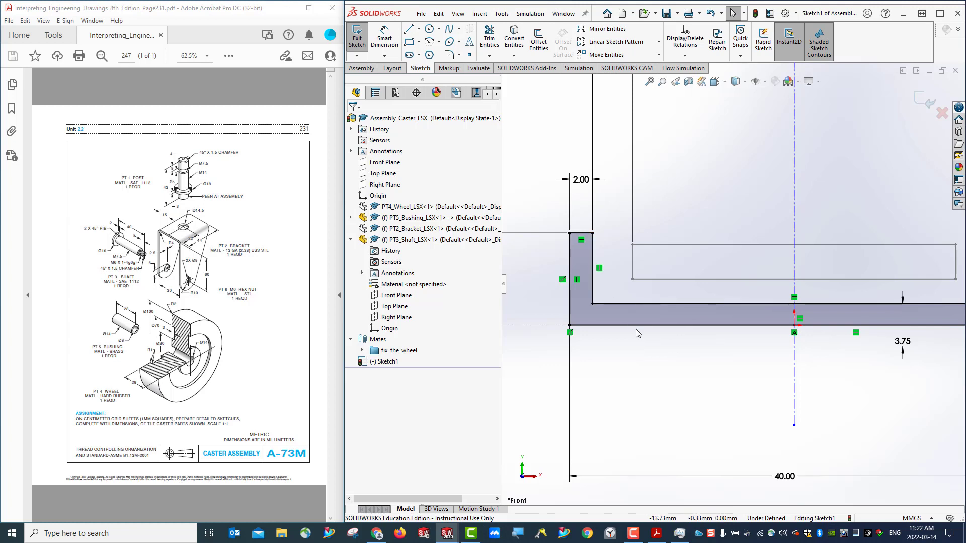
click(409, 30)
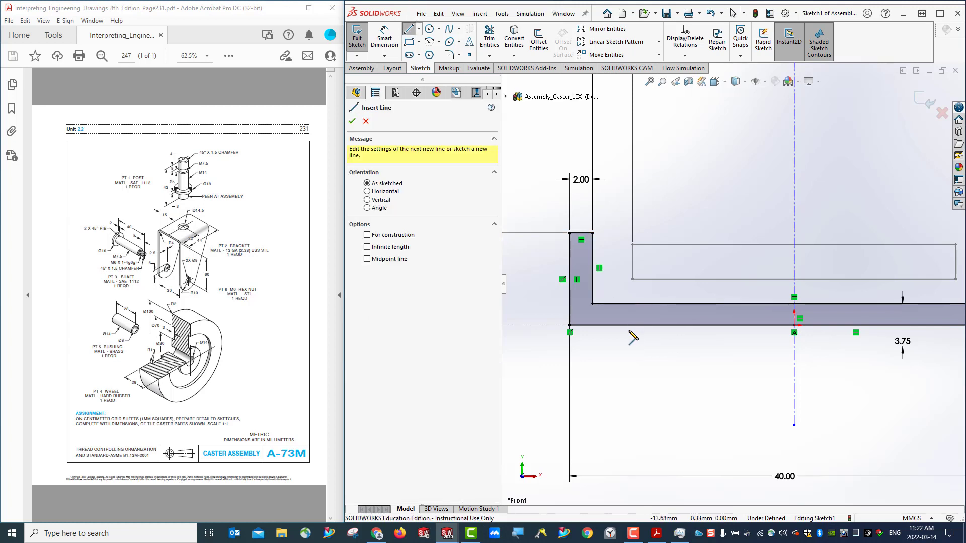
click(592, 291)
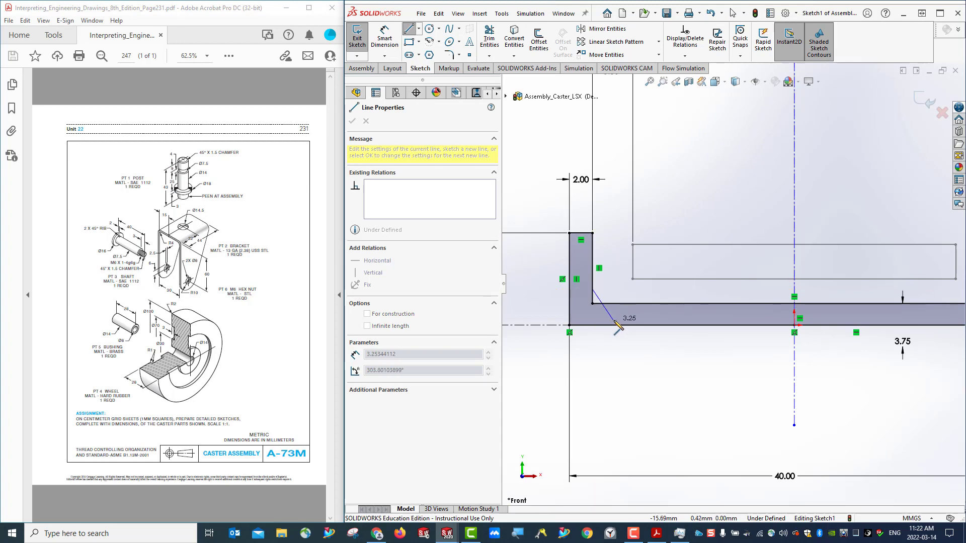
click(614, 321)
key(Escape)
scroll(654, 333, down, 3)
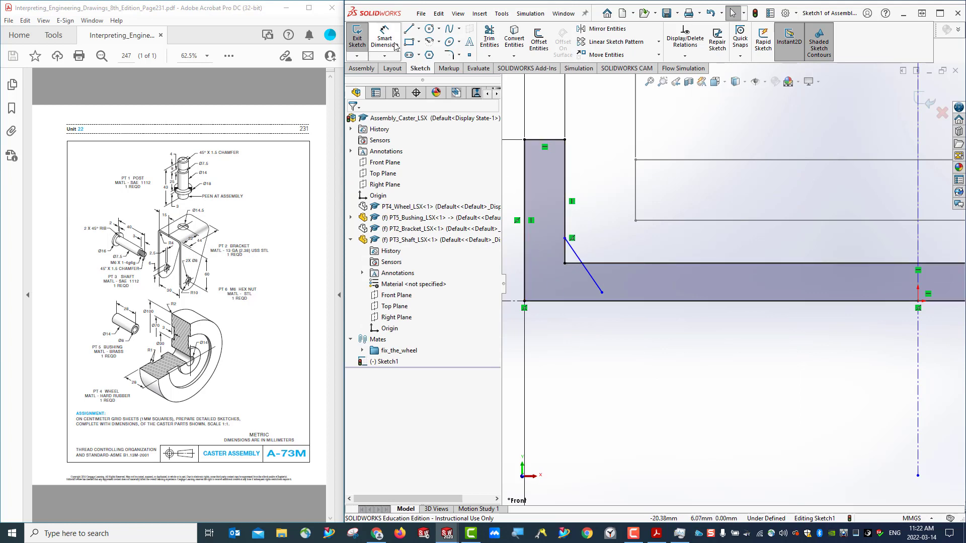
Step: Close the rib triangle with a horizontal line about 1.85 mm long and a vertical line about 2.7 mm long
click(409, 28)
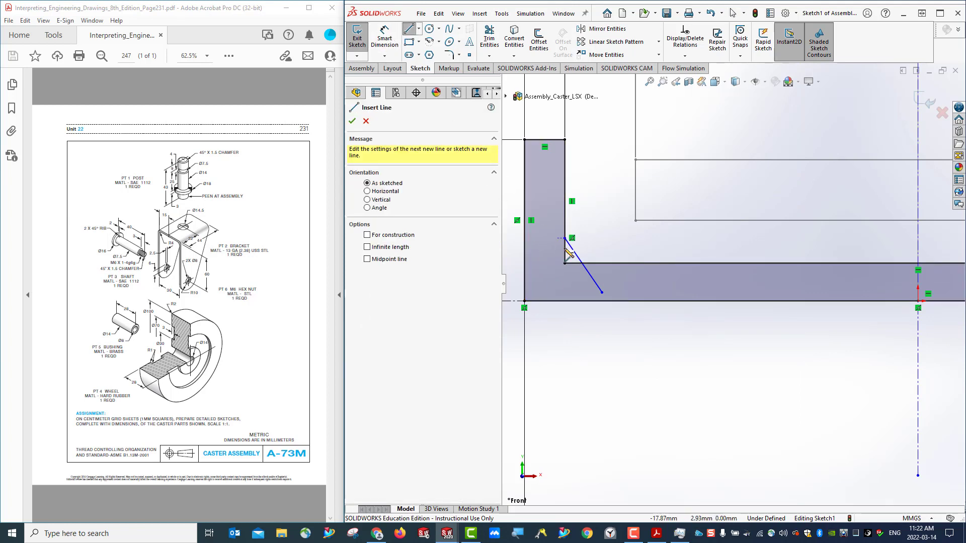
click(602, 293)
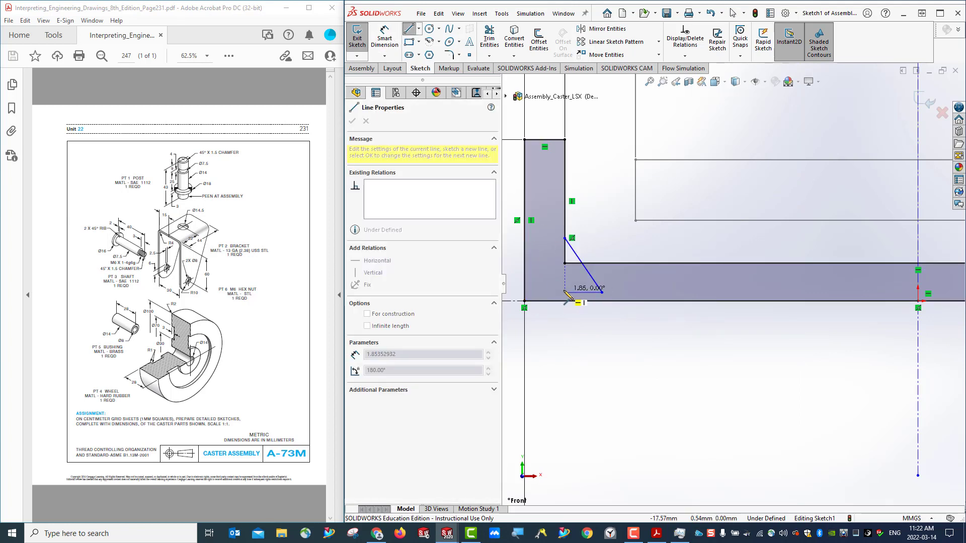
click(565, 293)
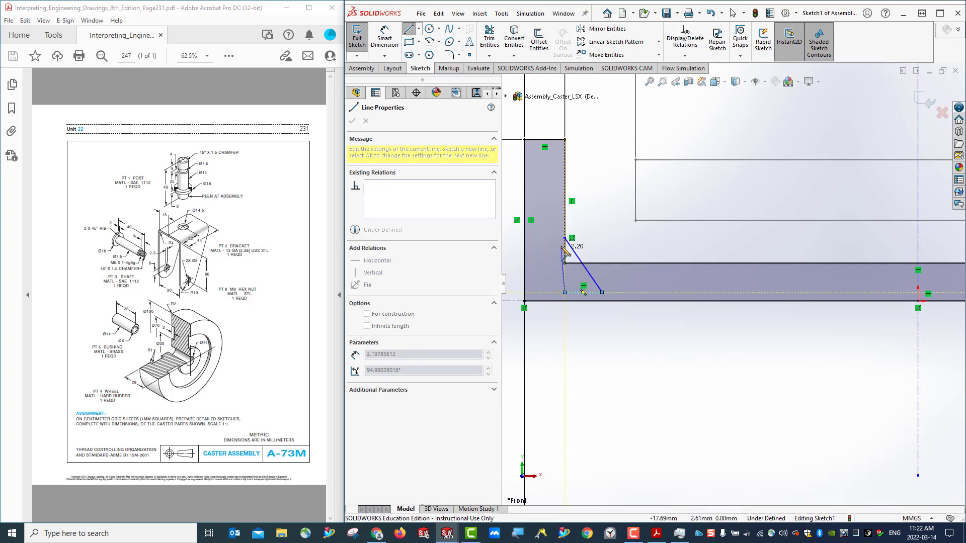
click(565, 238)
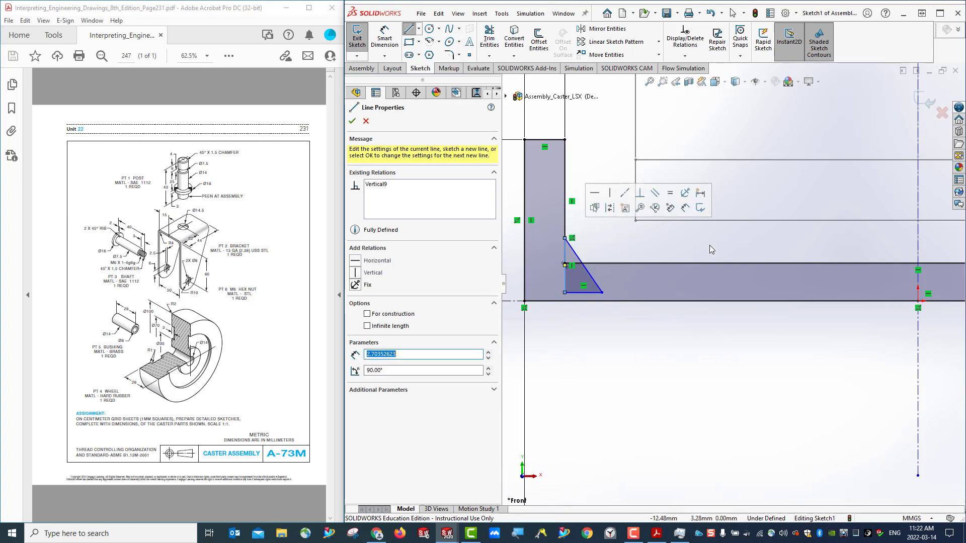
key(Escape)
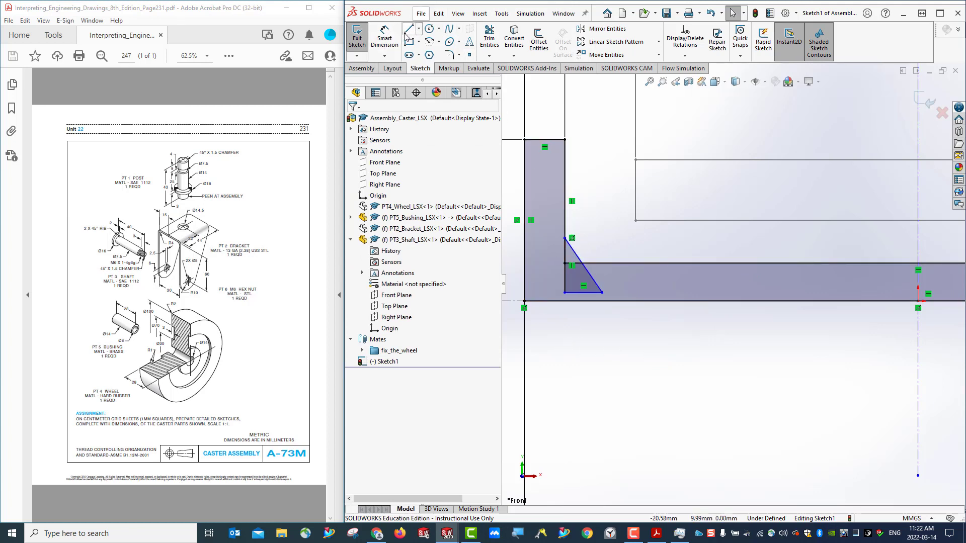
Step: Dimension the height of the rib triangle's top corner above the shaft body's upper edge as 2 mm
click(384, 38)
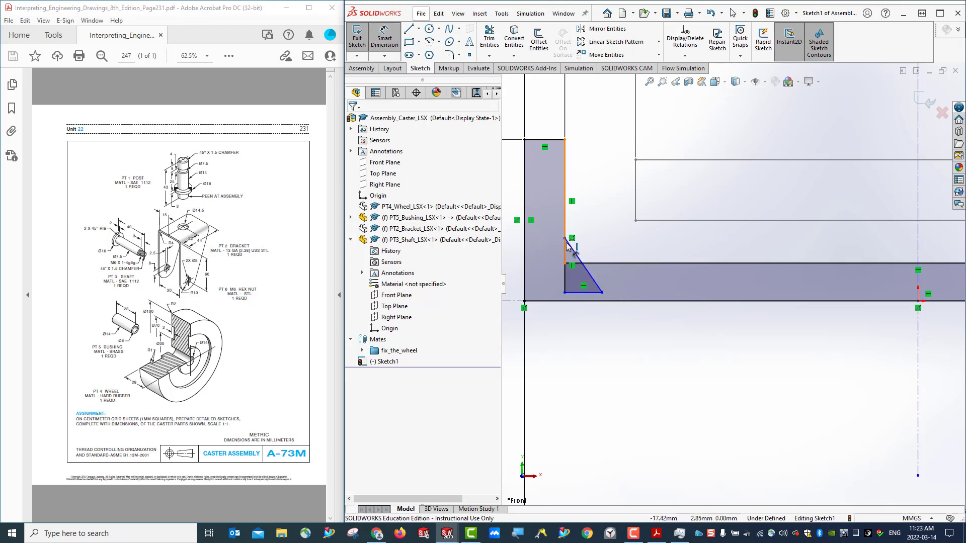
click(570, 264)
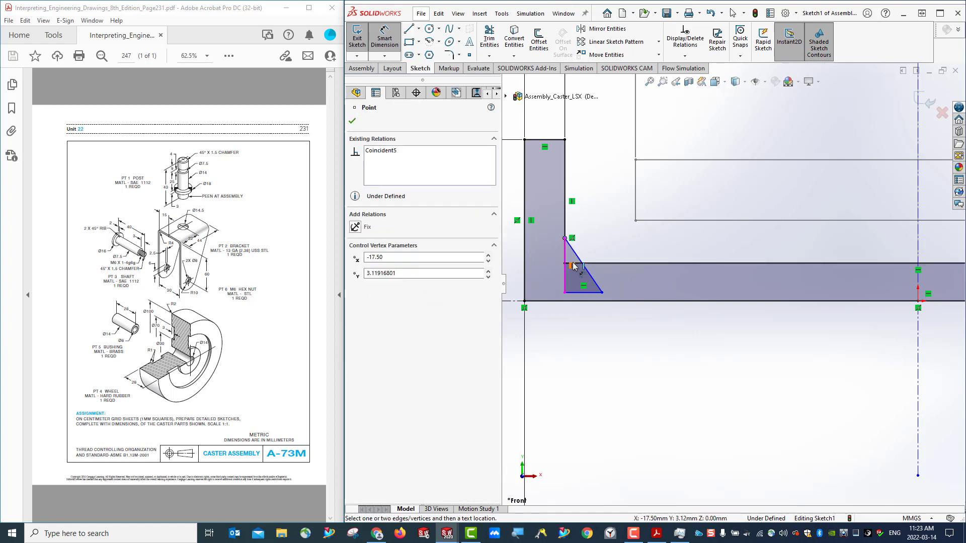
click(607, 267)
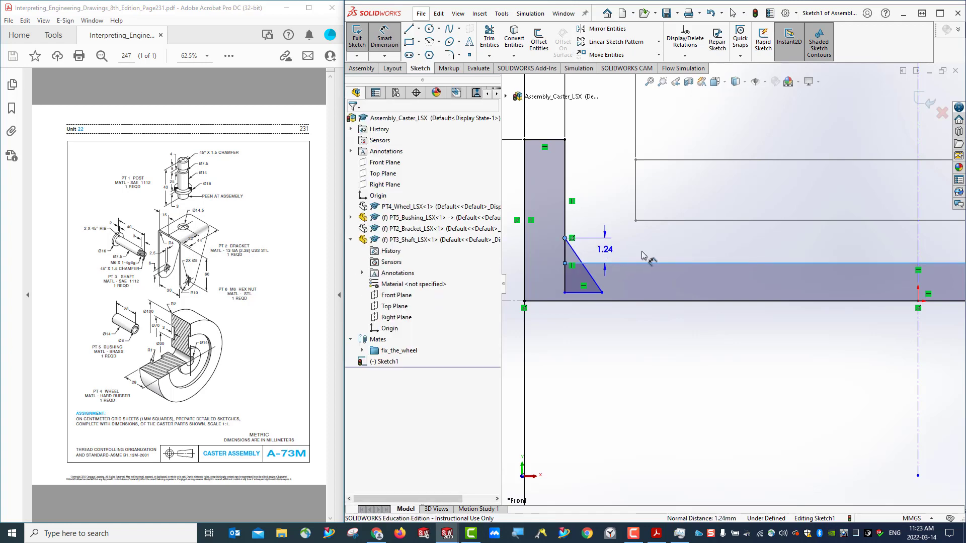
click(581, 252)
text(2)
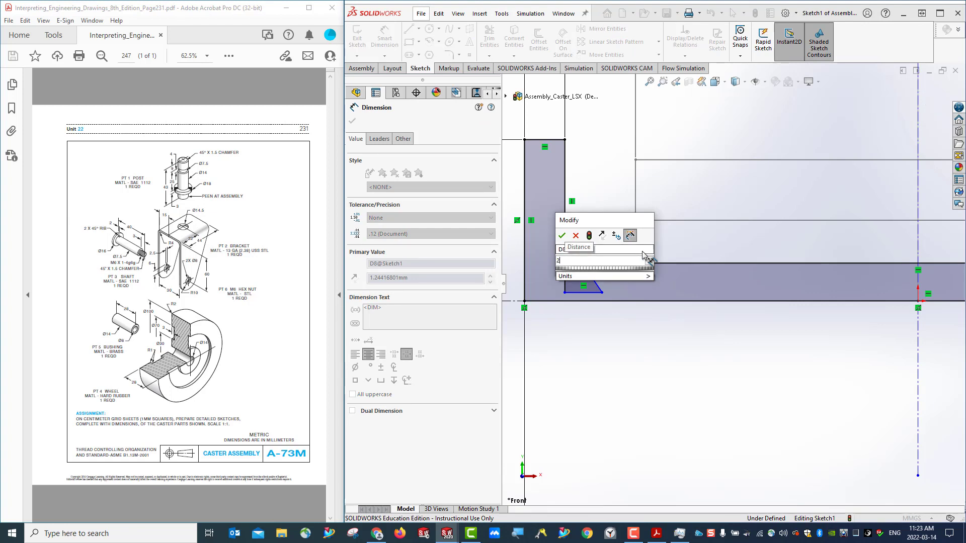
key(Return)
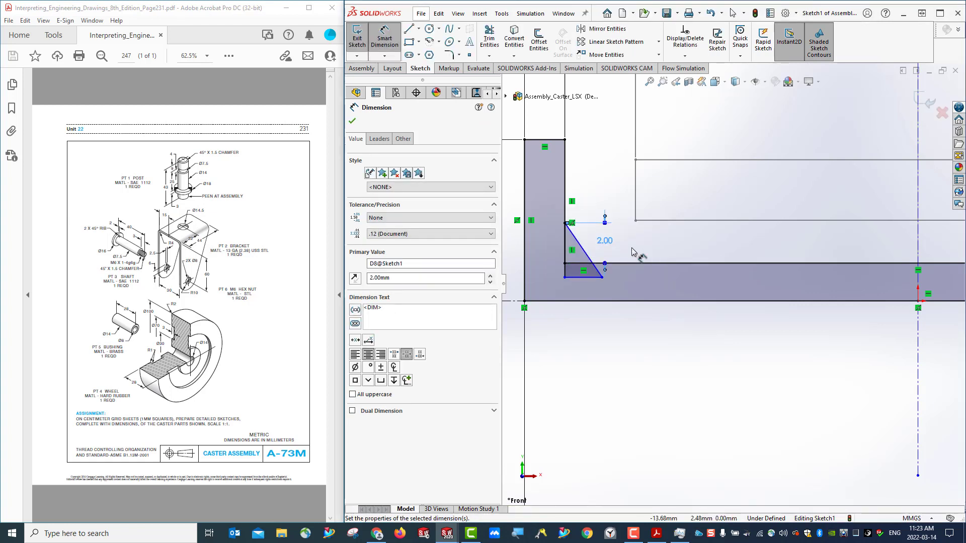
Step: Dimension the angle between the rib triangle's slanted line and its horizontal base as 45 degrees
click(586, 254)
click(580, 280)
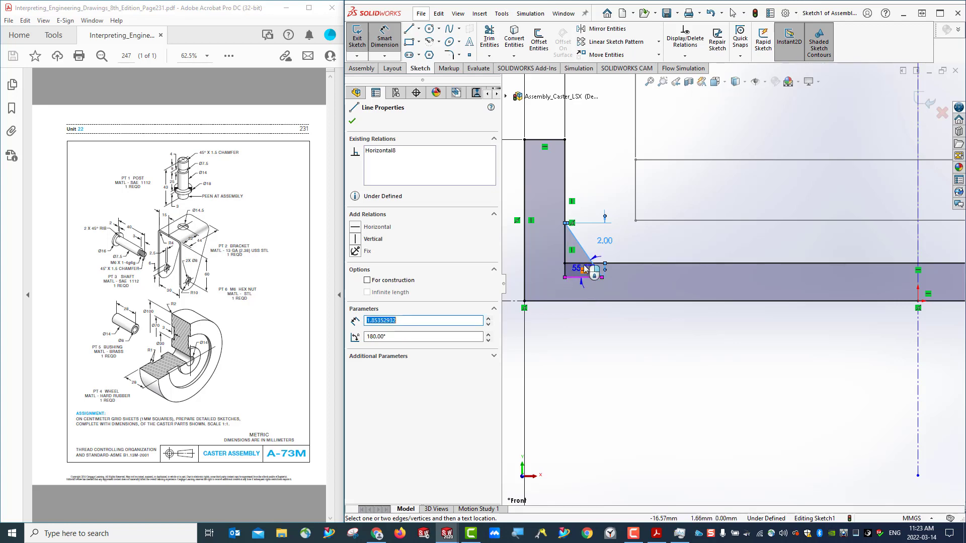
click(586, 265)
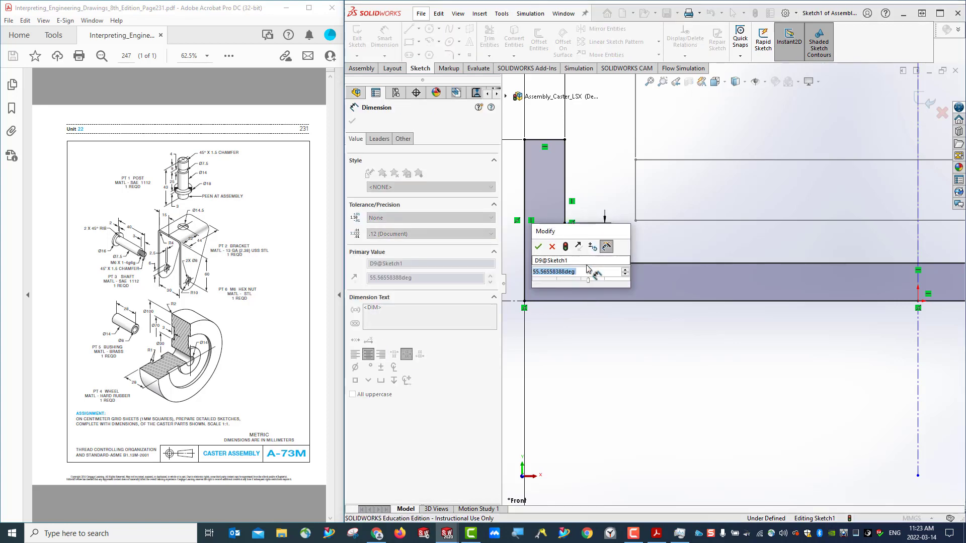
text(45)
key(Return)
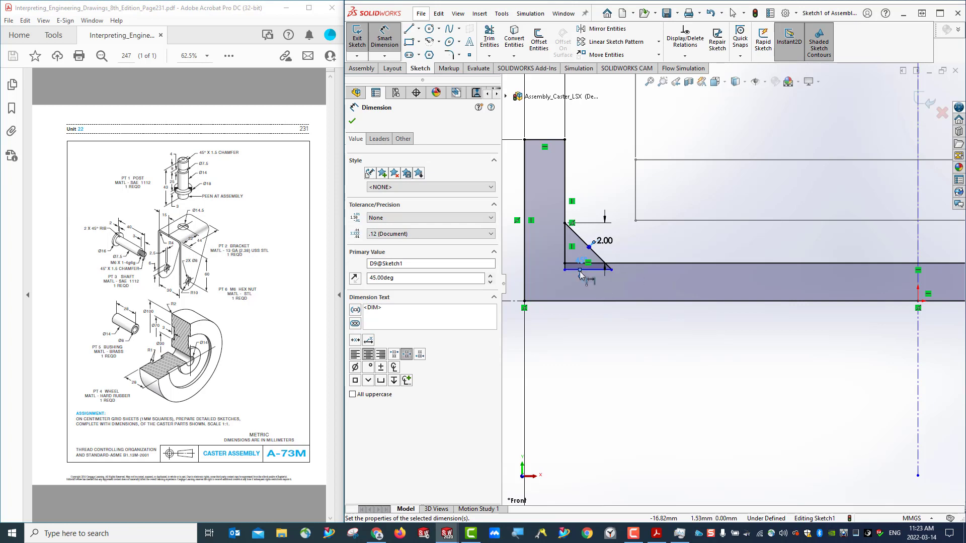
Step: Dimension the rib triangle's base at 1 mm below the shaft body's upper edge and finish dimensioning
click(601, 263)
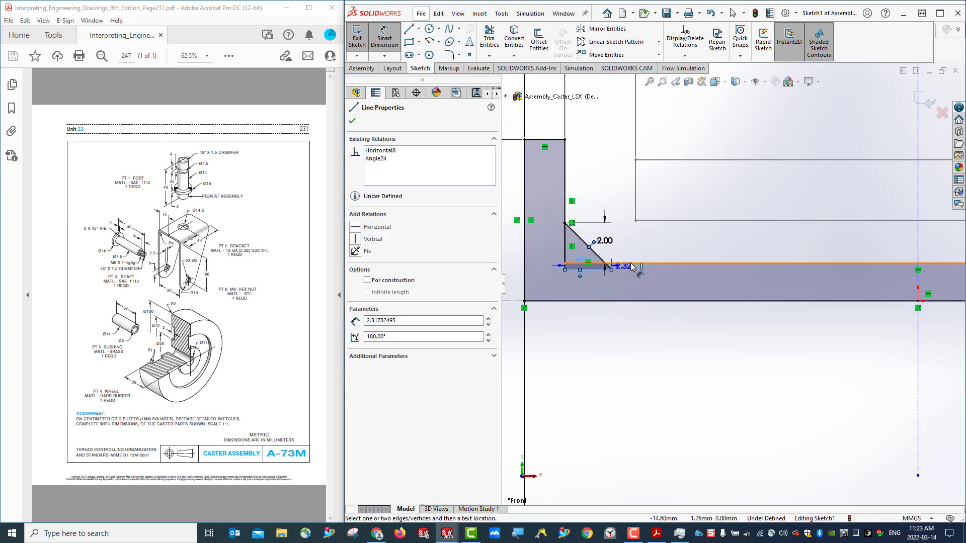
click(624, 287)
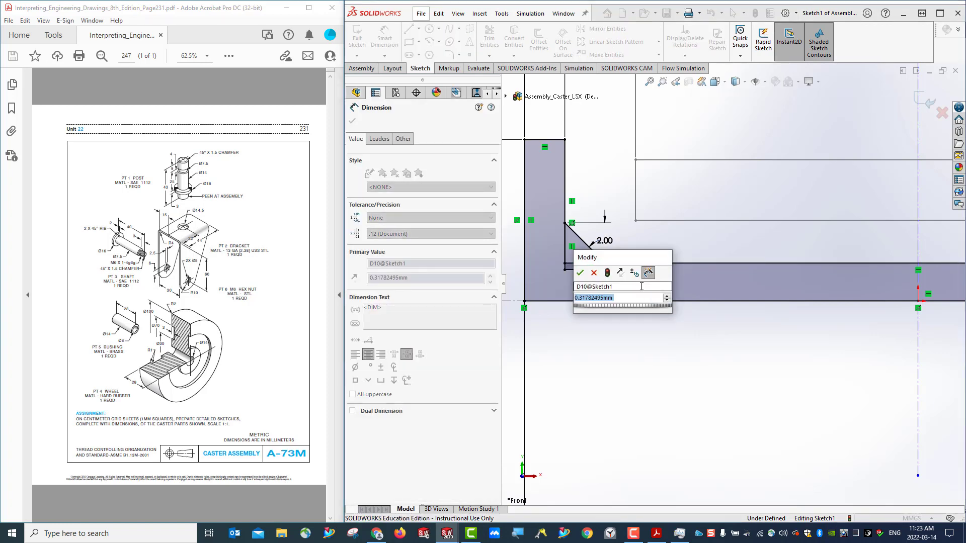
text(1)
key(Return)
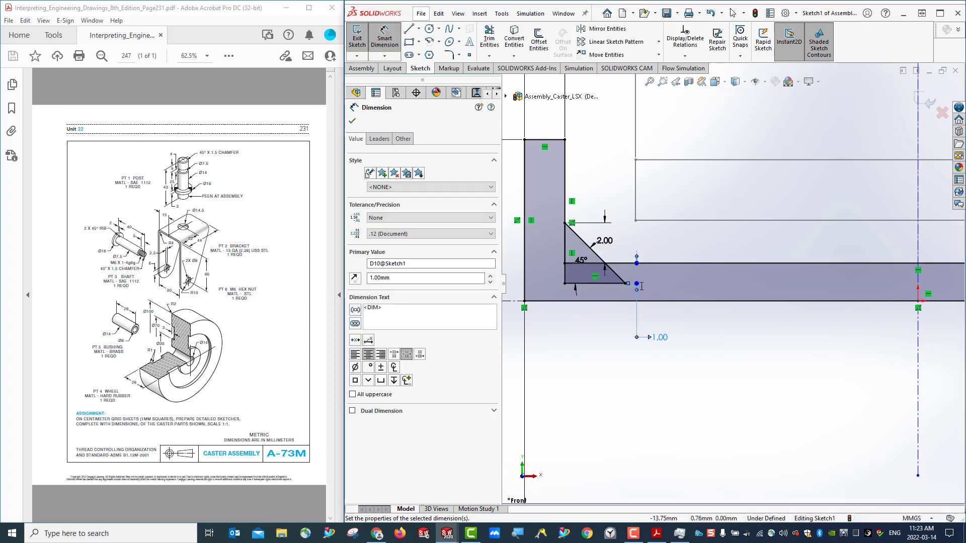
click(352, 121)
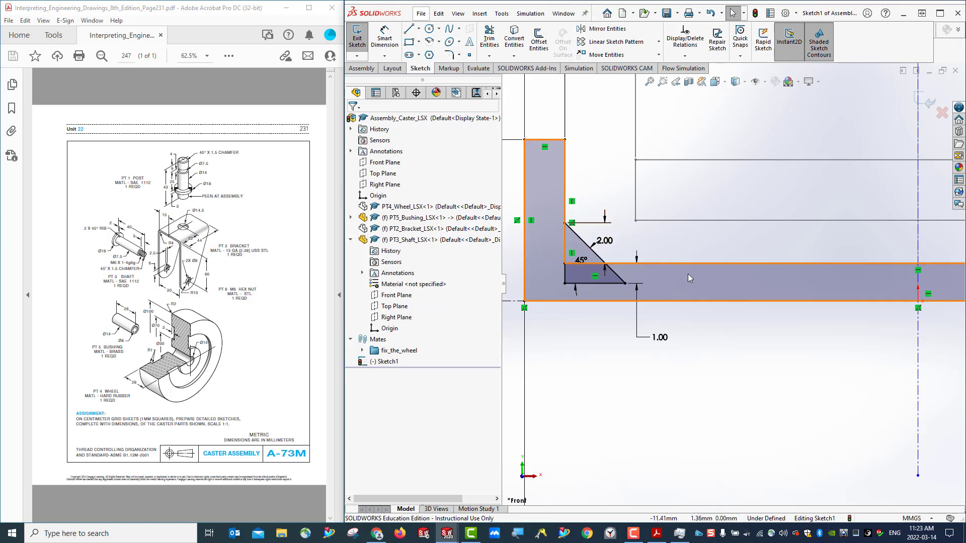
scroll(706, 333, down, 3)
scroll(707, 333, up, 9)
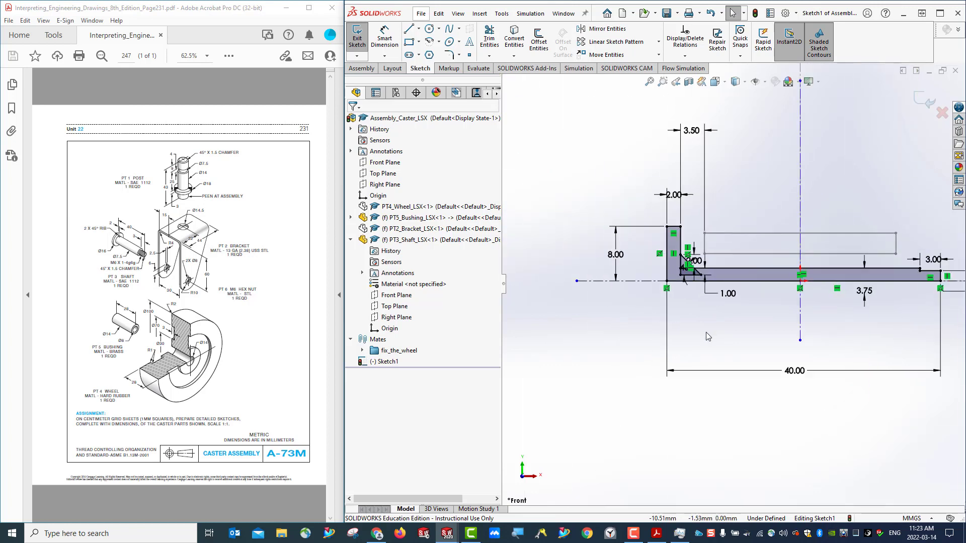
Step: Exit the assembly-level shaft sketch and open the PT3_Shaft_LSX component for editing in the assembly
mouse_move(849, 378)
middle_down()
mouse_move(815, 382)
mouse_move(841, 384)
middle_up()
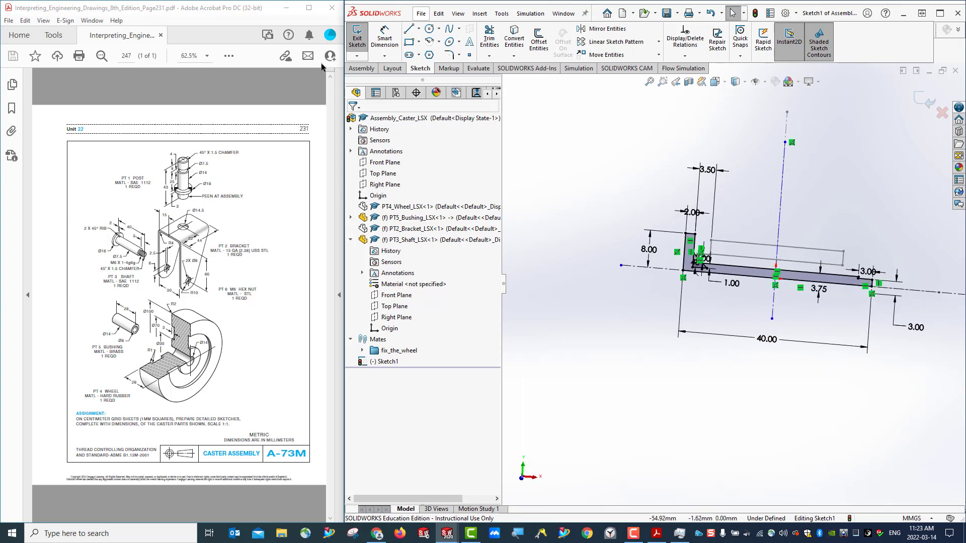
click(356, 50)
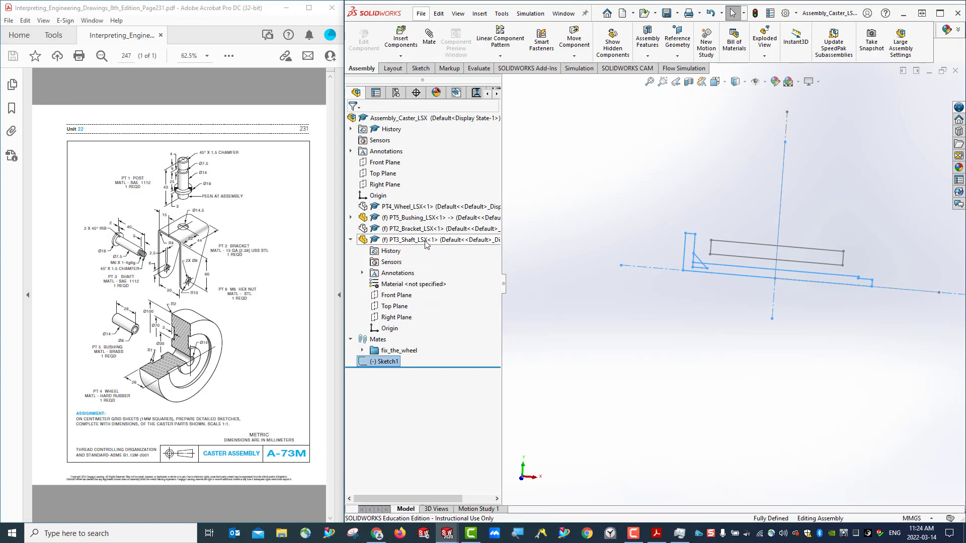
right_click(404, 243)
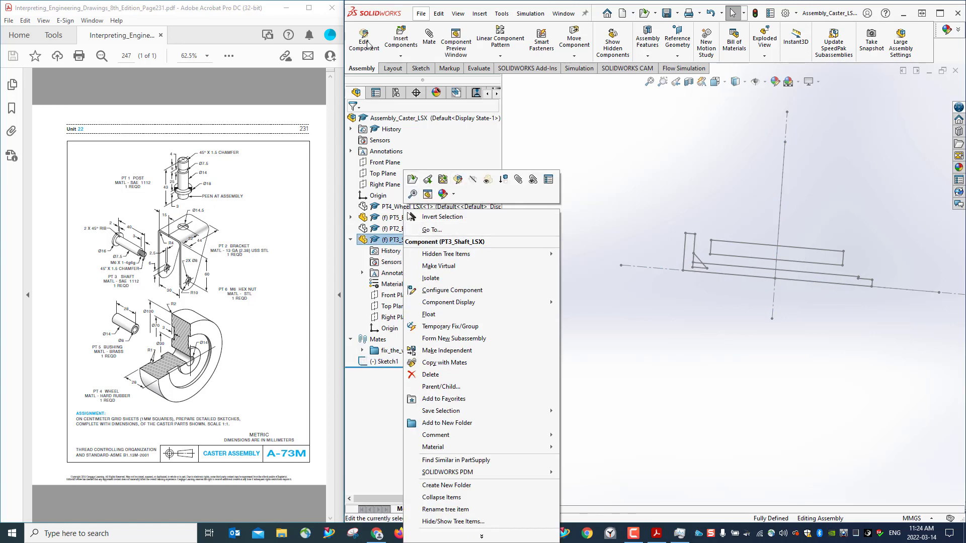
click(367, 43)
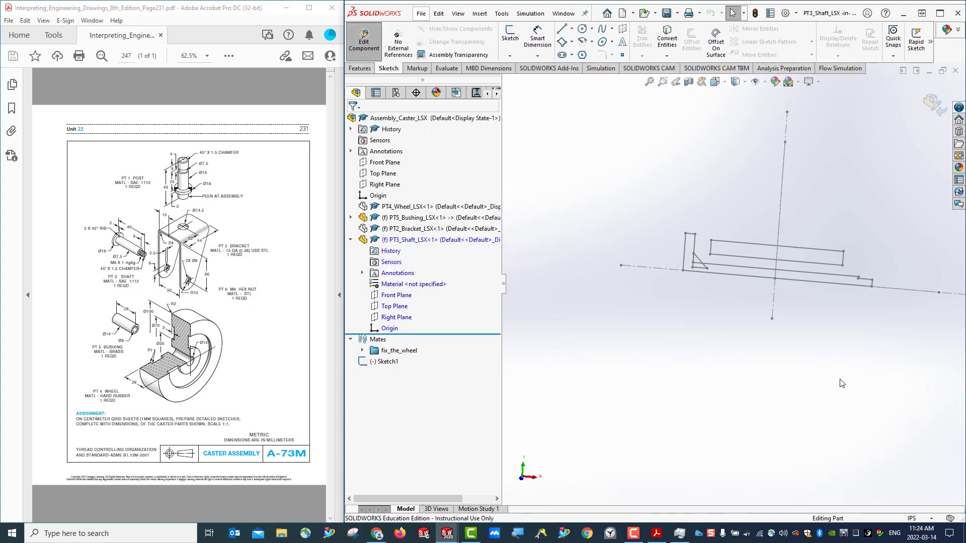
scroll(844, 303, up, 2)
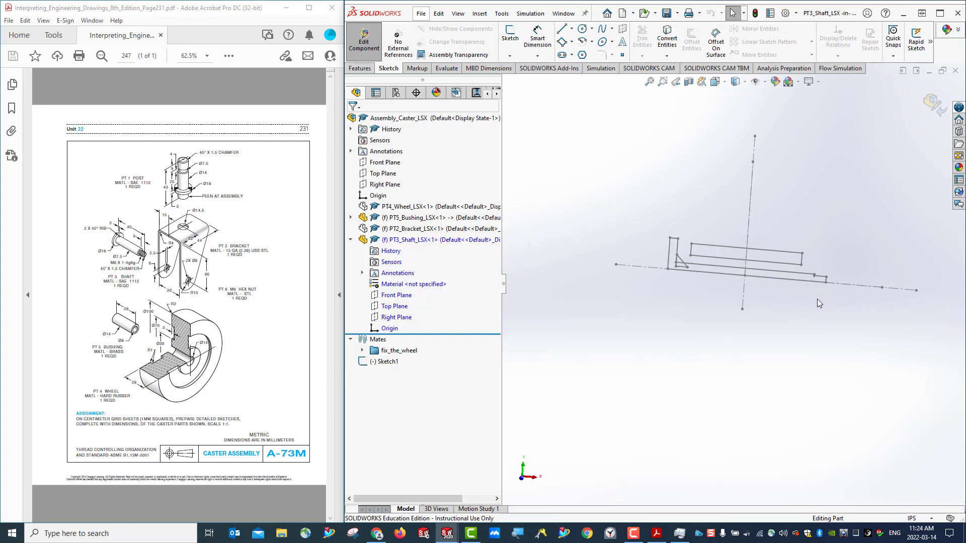
Step: Delete the misplaced shaft profile Sketch1 from the assembly level
right_click(382, 363)
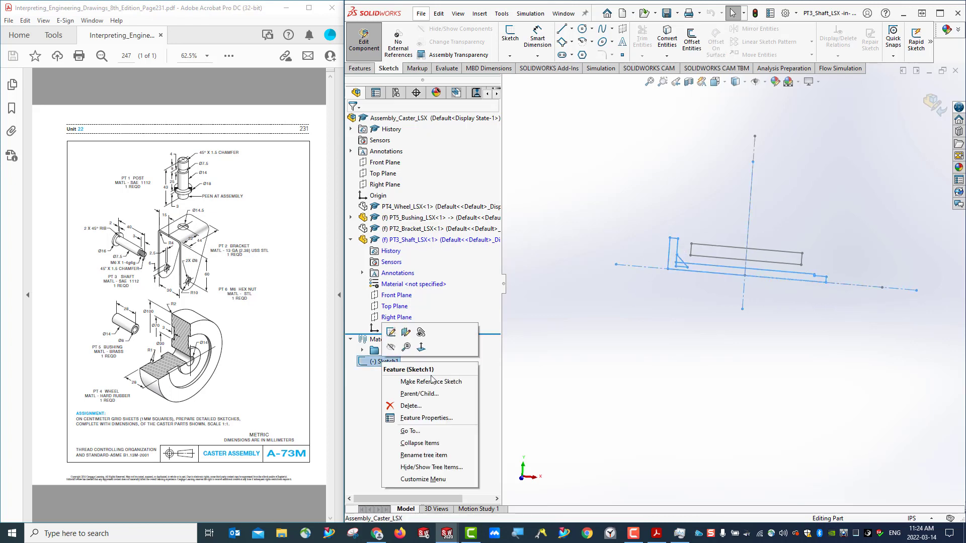
click(411, 406)
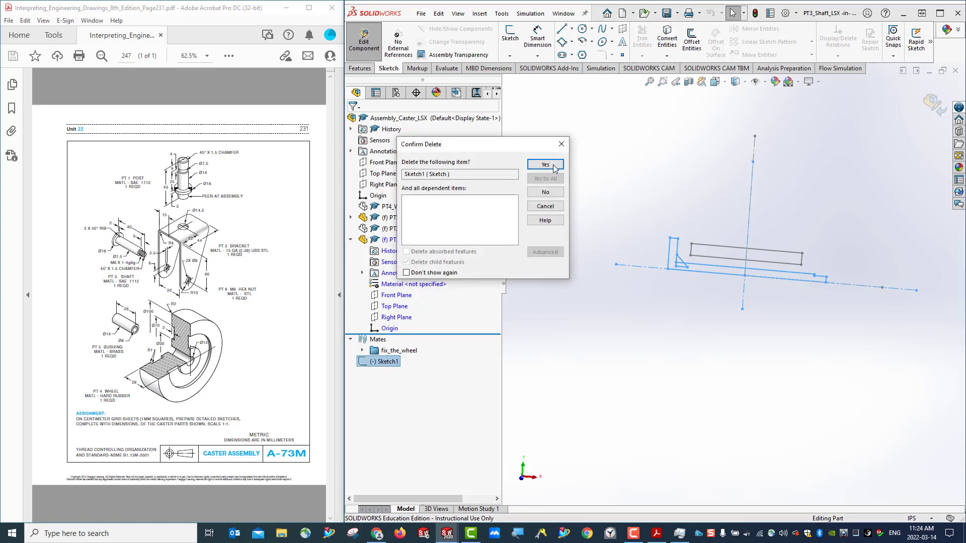
click(554, 166)
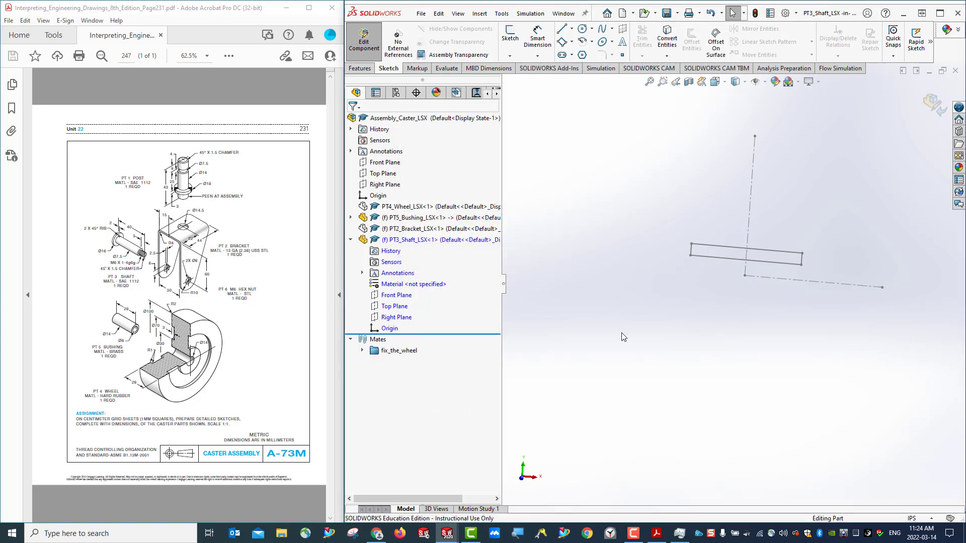
Step: Orient the model to the front view and start a sketch on the PT3 shaft component's Front Plane
click(715, 82)
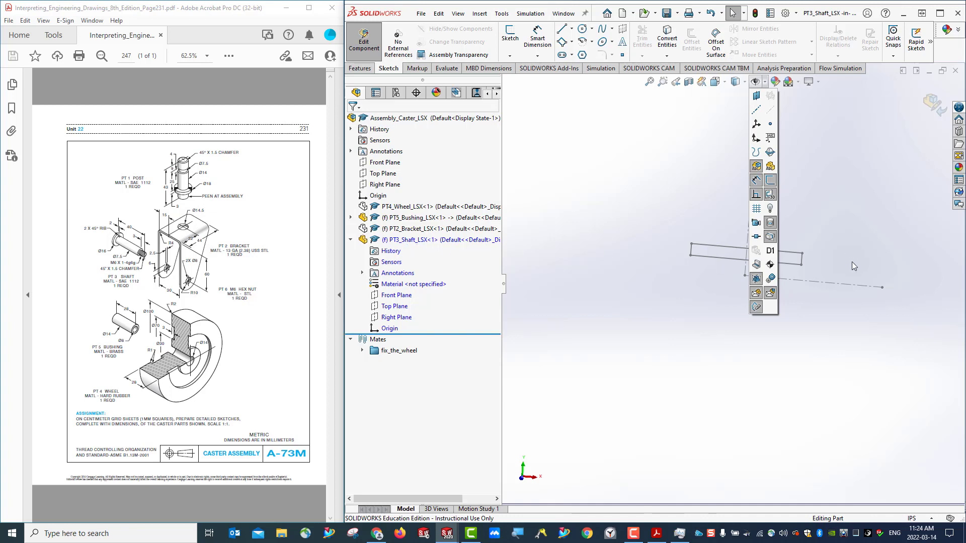
click(822, 255)
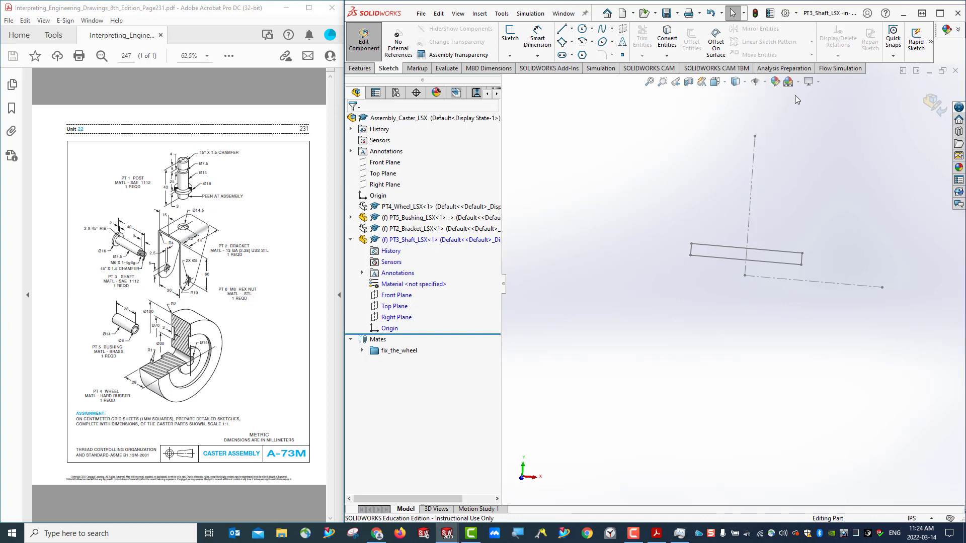
click(715, 82)
click(729, 124)
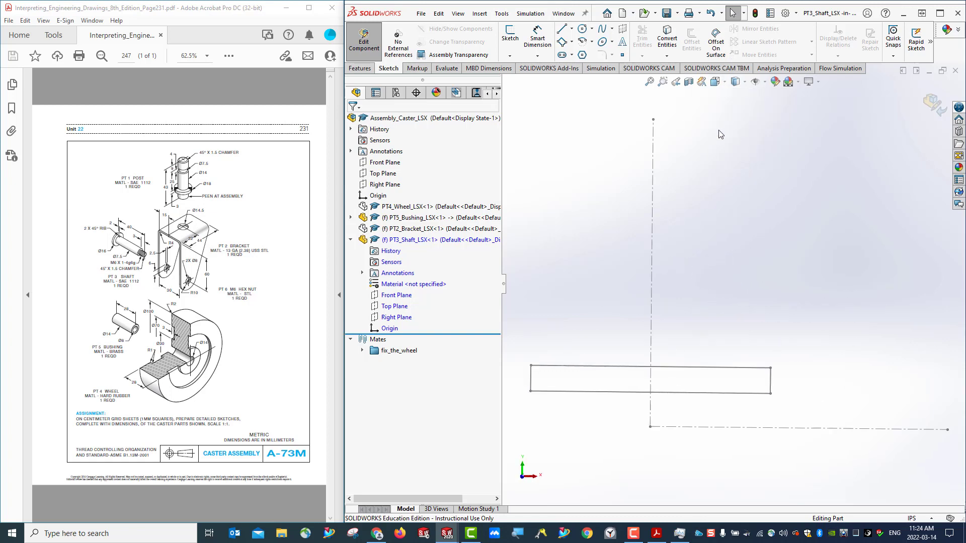
scroll(688, 421, up, 2)
scroll(712, 402, down, 3)
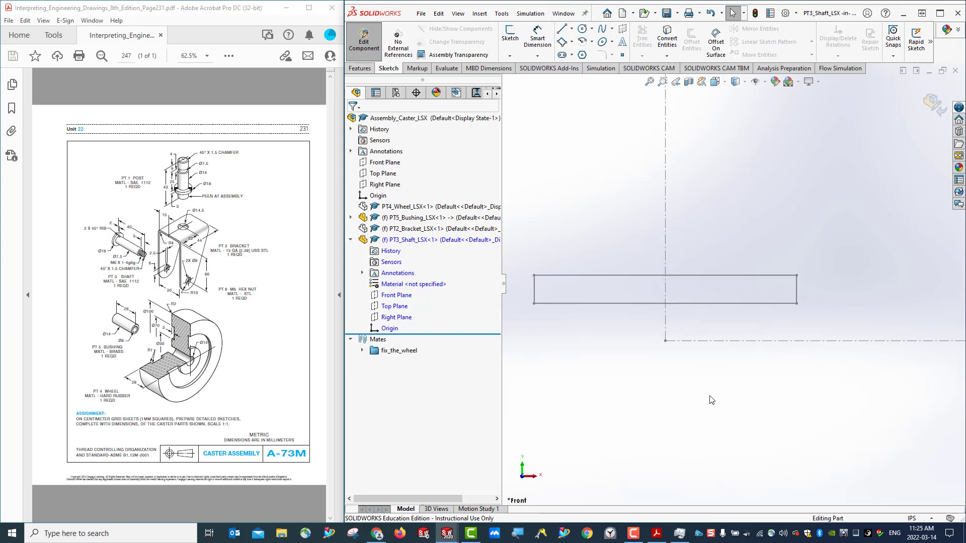
scroll(679, 401, up, 3)
scroll(671, 392, down, 2)
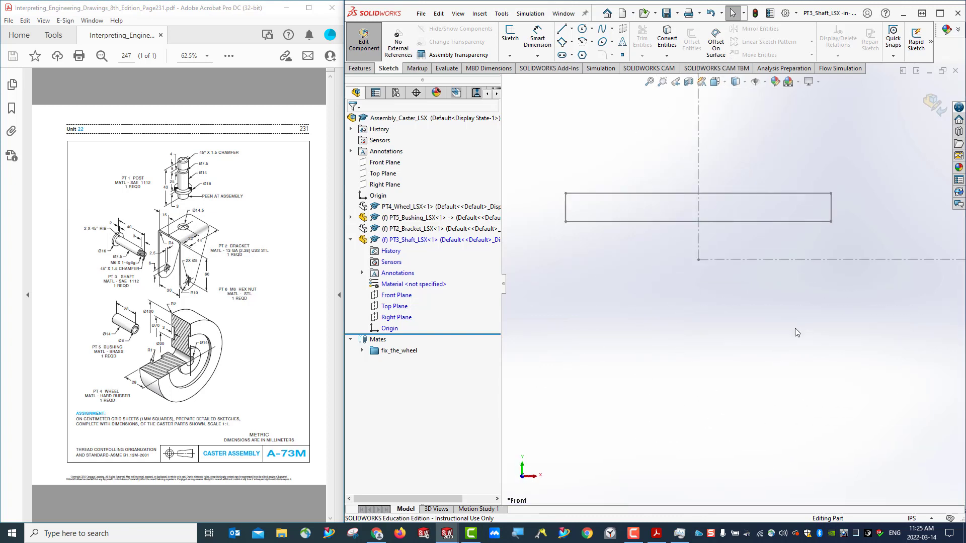
scroll(795, 330, up, 2)
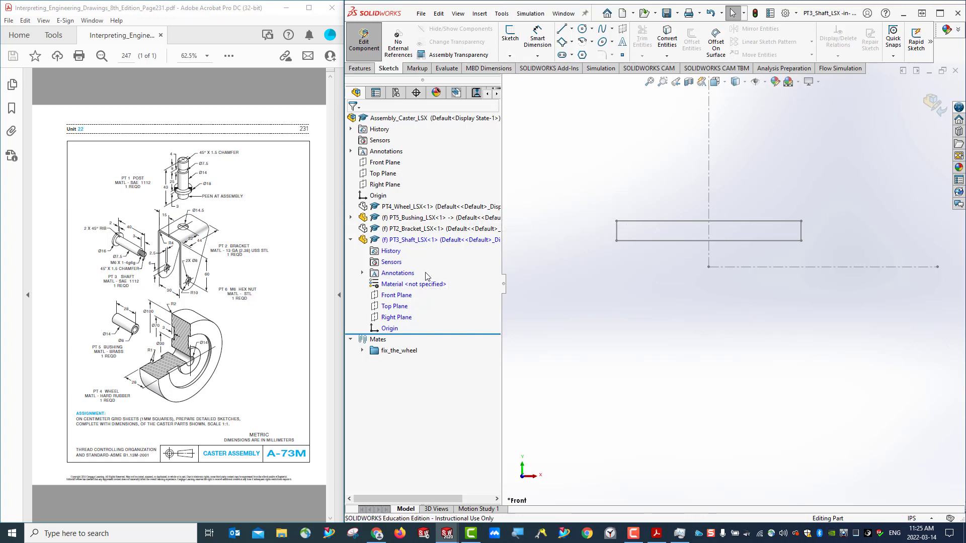
right_click(402, 300)
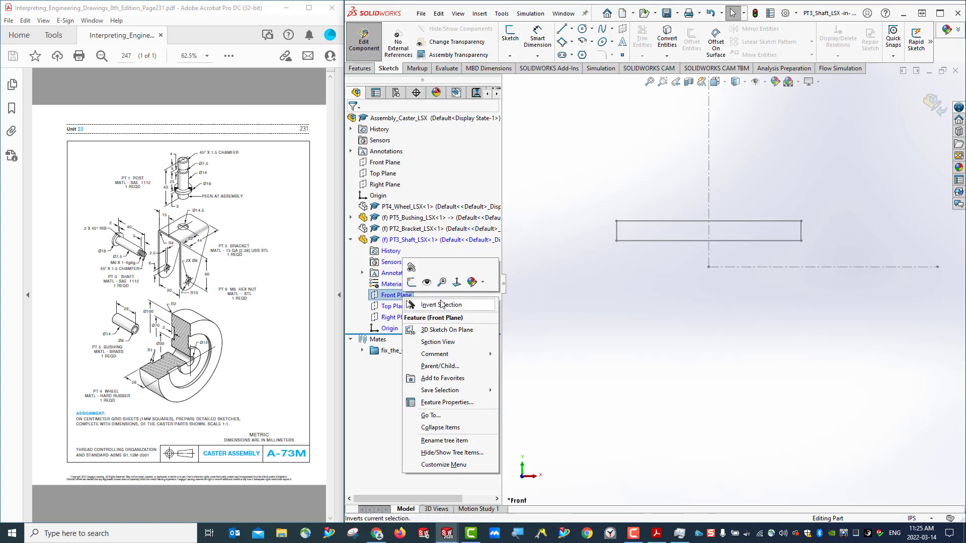
click(422, 301)
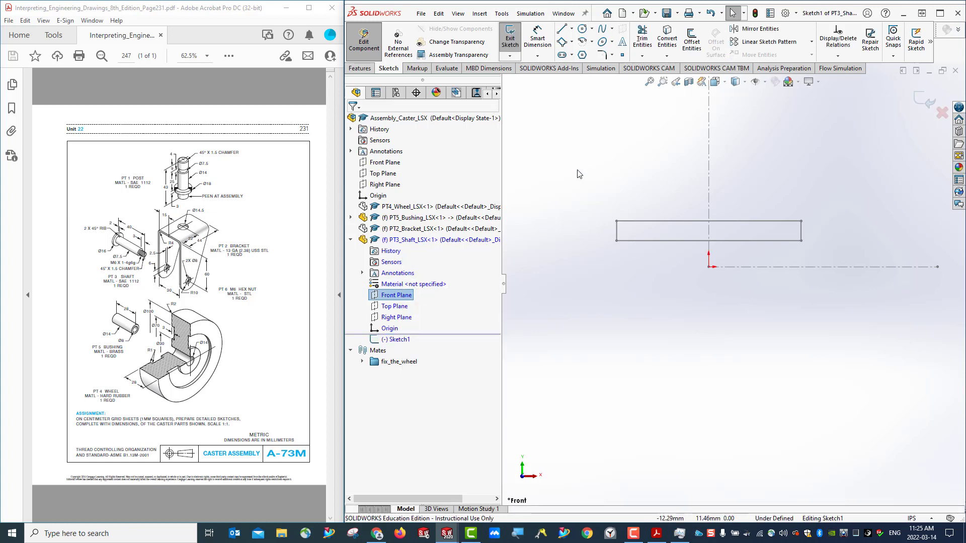
Step: Draw a vertical centerline about 16.5 mm long down to the origin and a horizontal centerline from the origin along the shaft axis
click(573, 29)
click(579, 56)
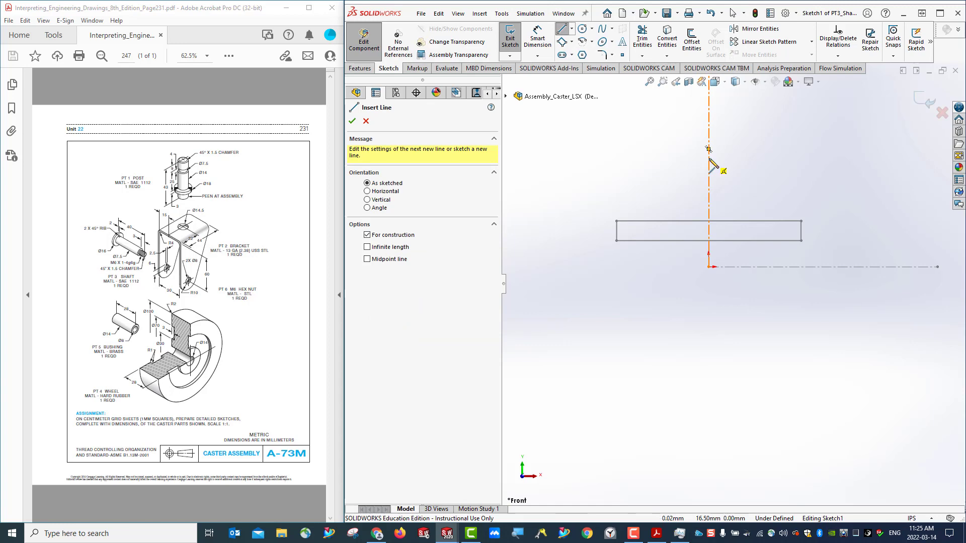
drag(709, 150, 710, 268)
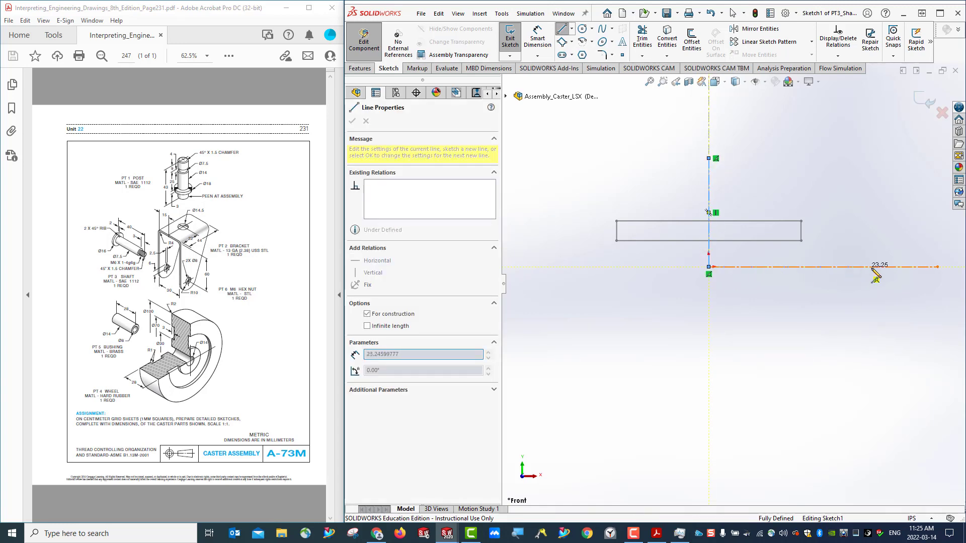
click(890, 267)
key(Escape)
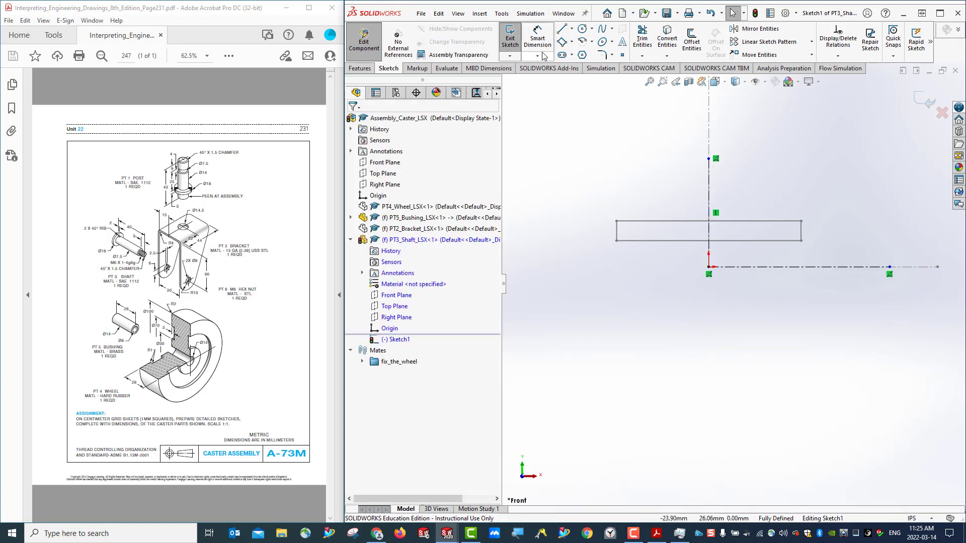
Step: Sketch the shaft half-profile with a head edge about 5.4 mm high, a base along the axis, a stepped end and an open upper edge
click(560, 30)
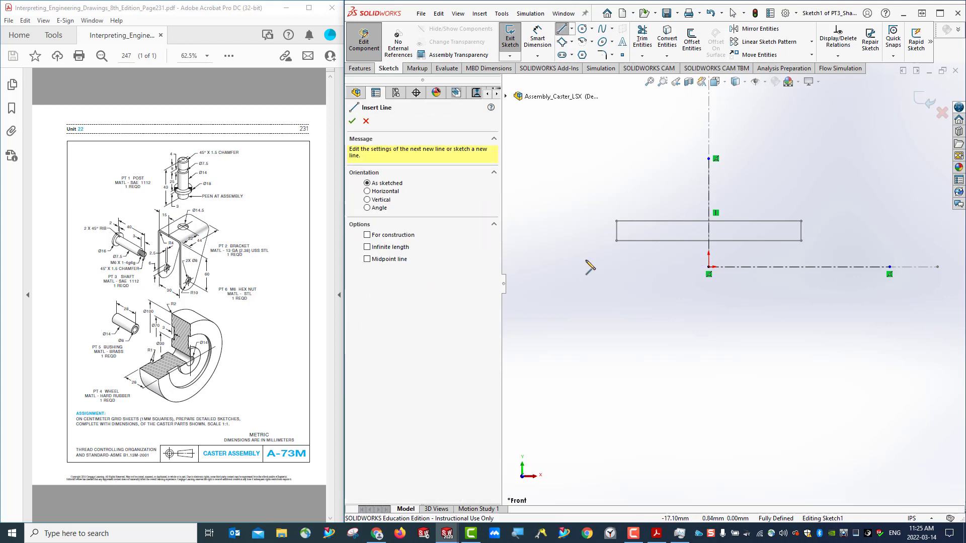
click(574, 232)
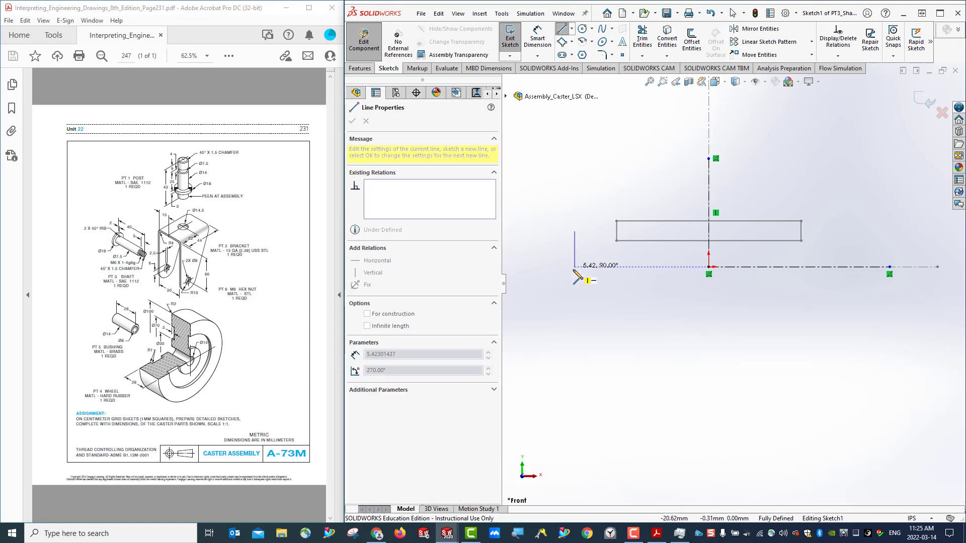
click(575, 266)
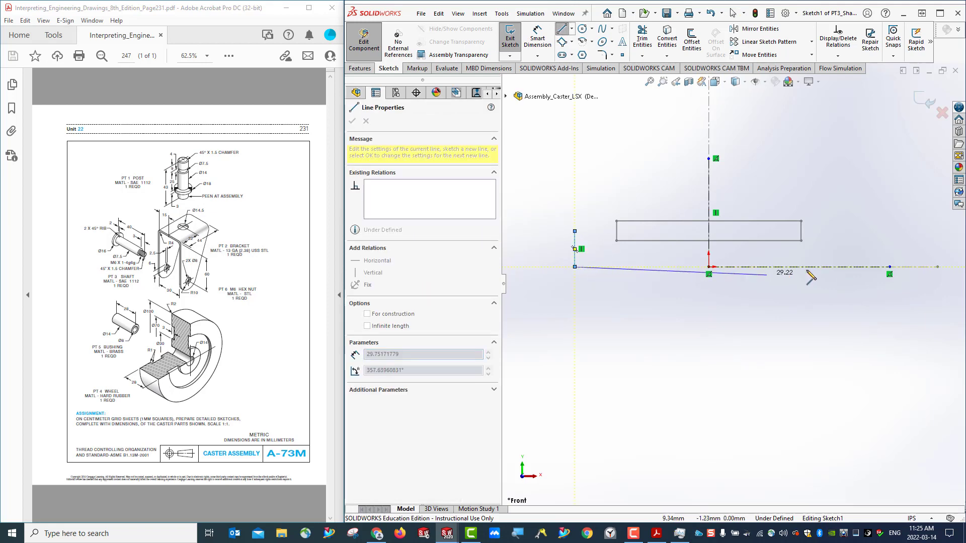
click(855, 266)
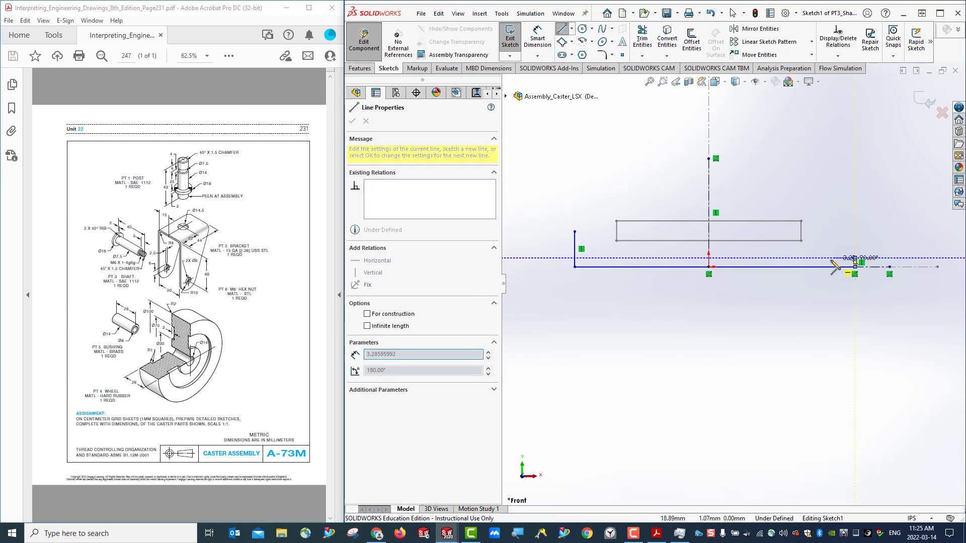
click(829, 249)
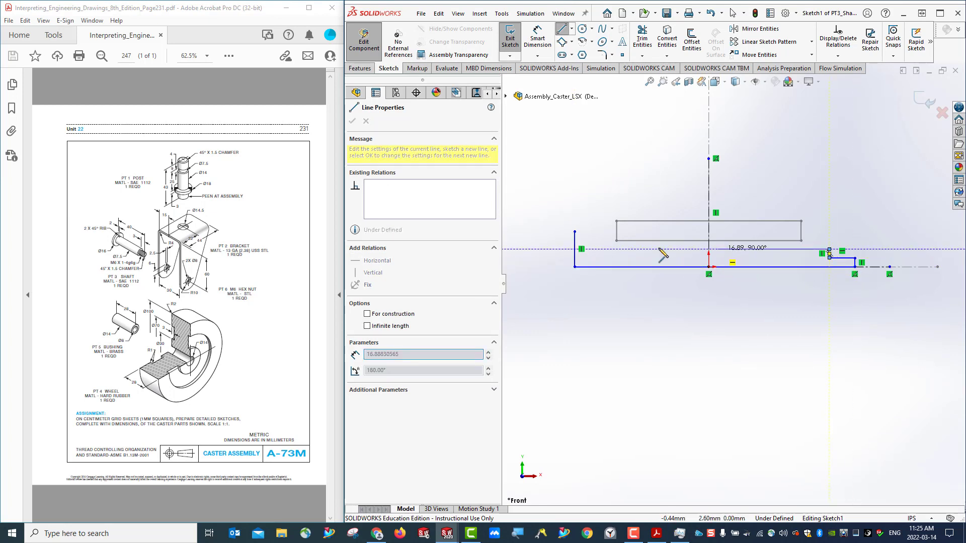
click(593, 244)
key(Escape)
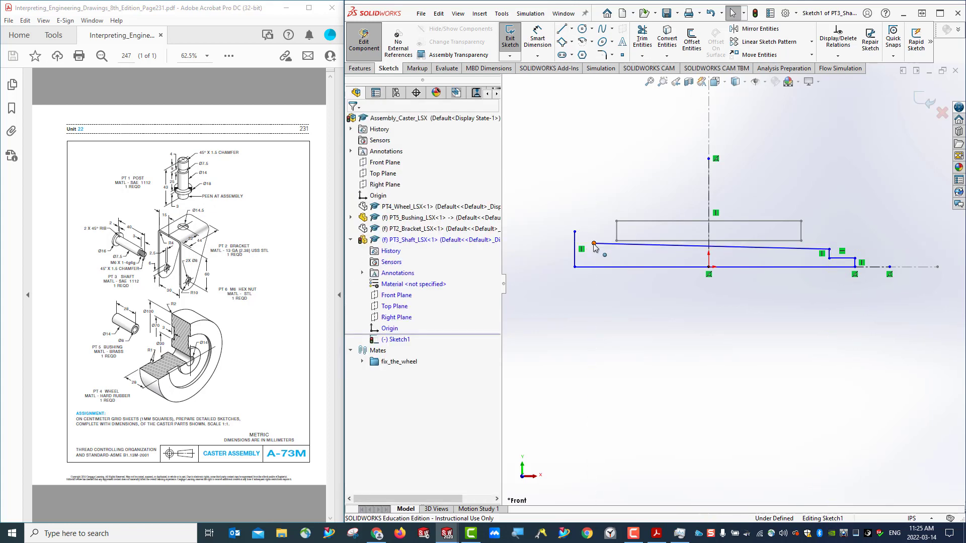
Step: Make the slanted upper edge of the shaft body horizontal
click(594, 243)
click(619, 245)
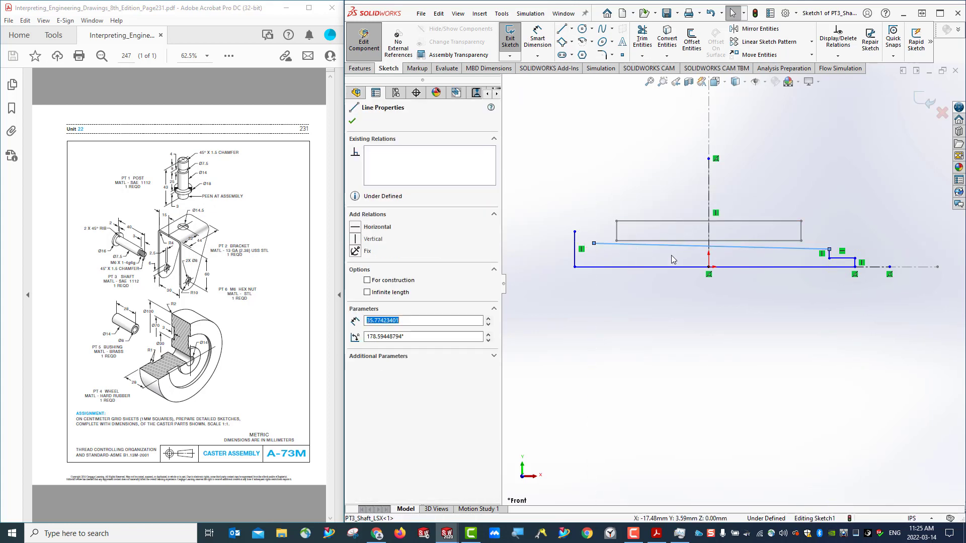
right_click(621, 245)
click(630, 214)
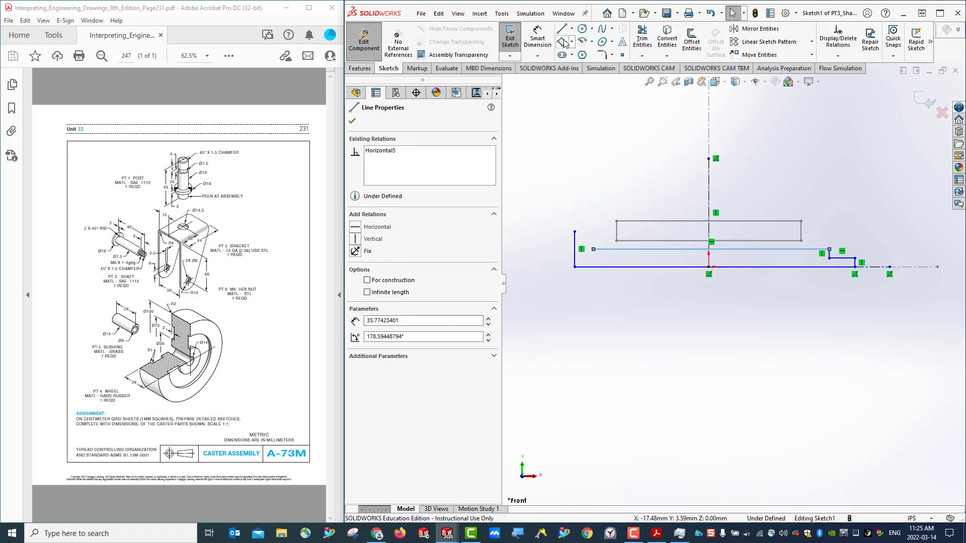
Step: Close the shaft profile with the head's vertical inner edge and a horizontal top edge about 2.9 mm long
click(594, 250)
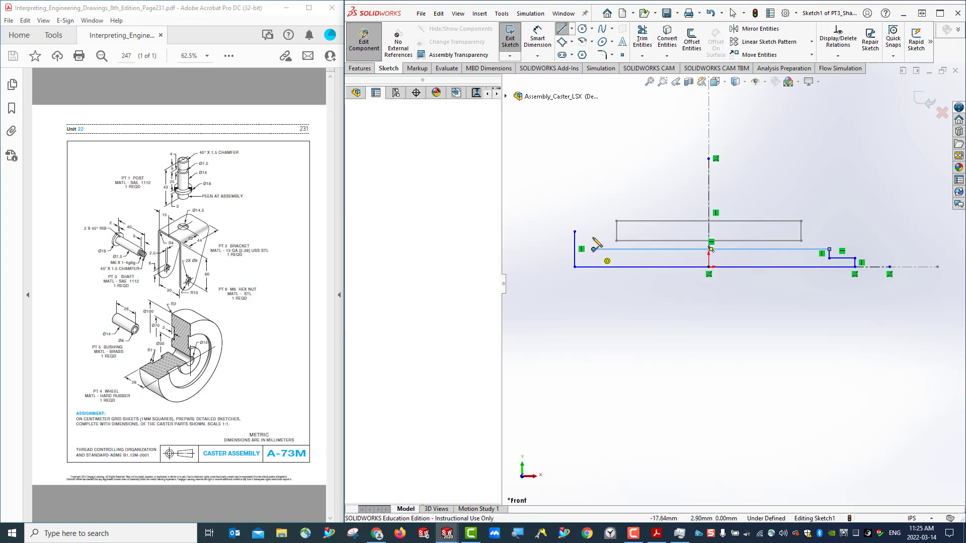
click(594, 232)
click(575, 231)
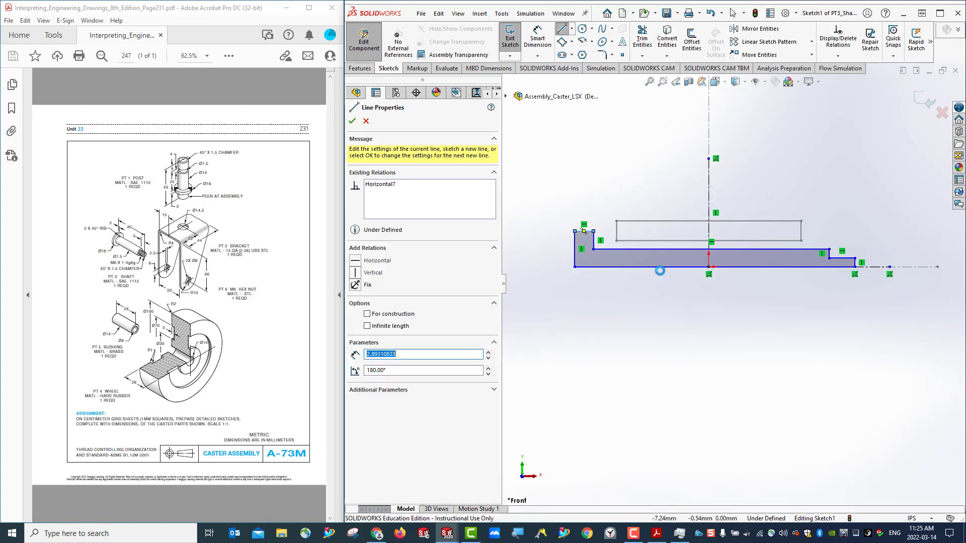
key(Escape)
Step: Sketch the rib triangle at the head's inner edge with a base about 2.35 mm long and a vertical side about 3.2 mm high
scroll(662, 266, down, 3)
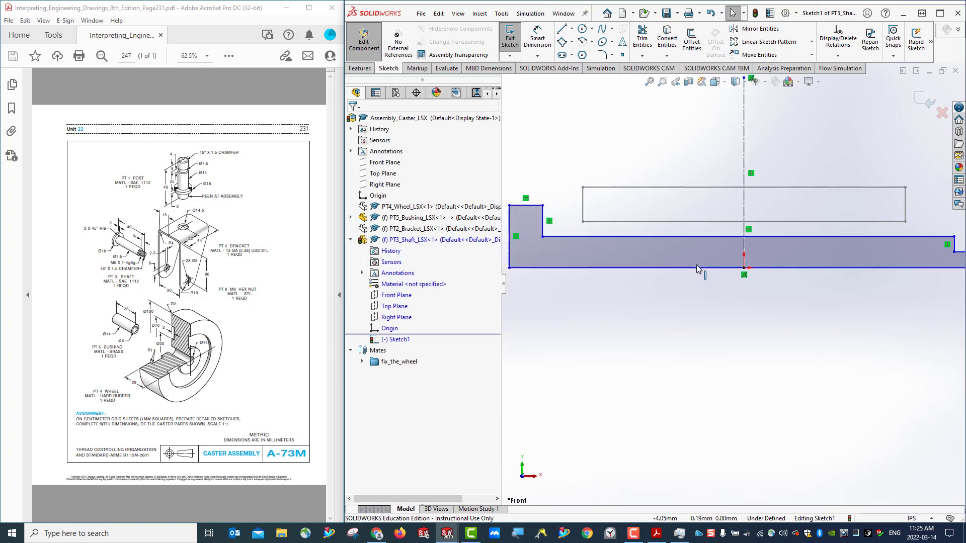
click(562, 29)
click(543, 215)
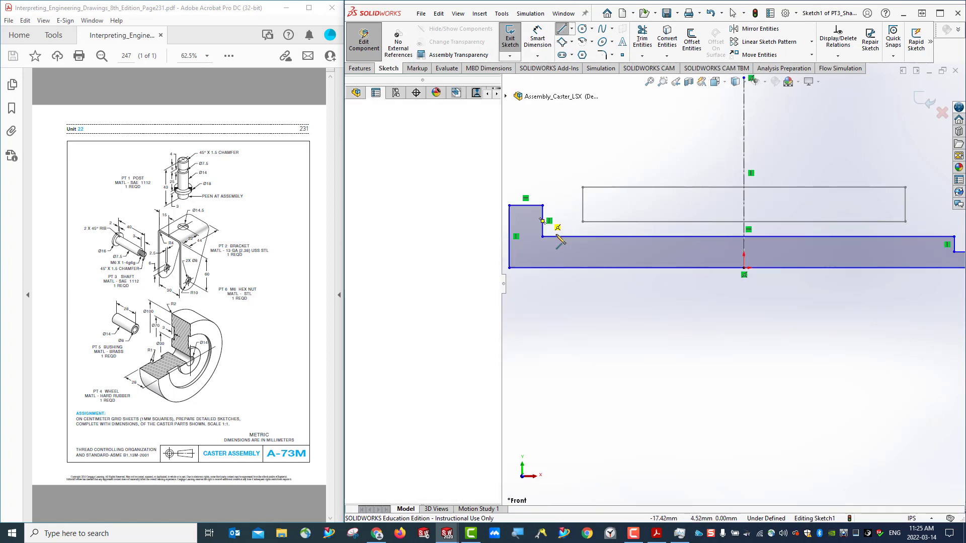
click(569, 251)
click(543, 252)
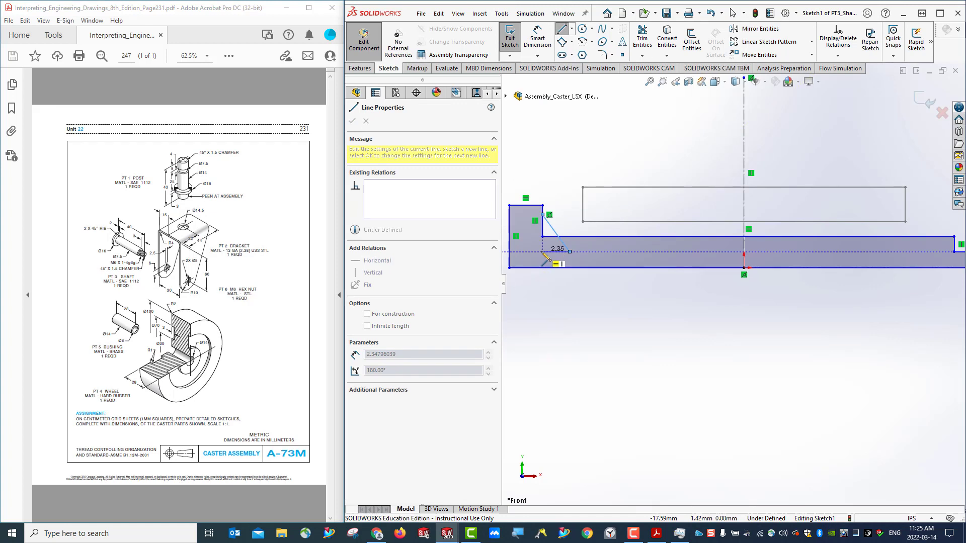
click(543, 233)
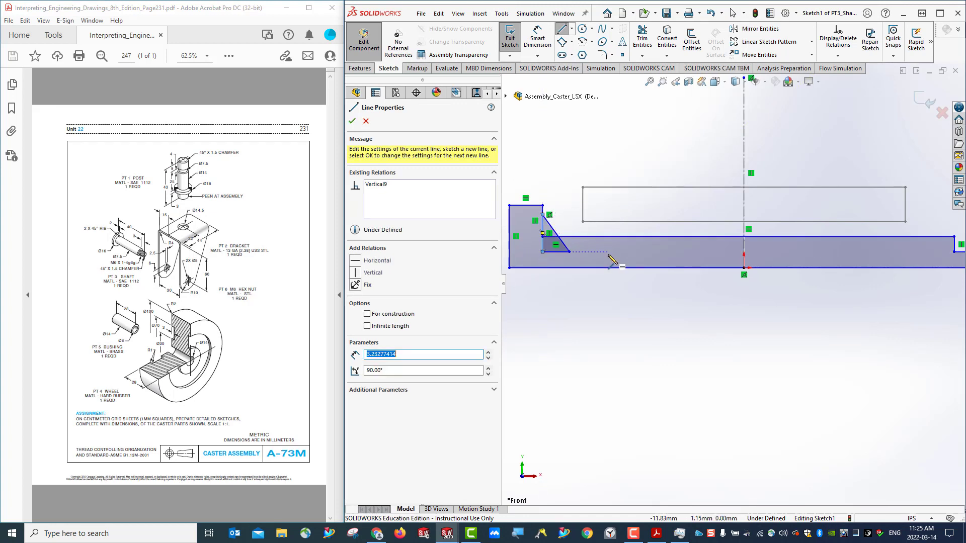
scroll(608, 254, down, 1)
scroll(608, 254, up, 6)
scroll(851, 296, up, 2)
scroll(854, 301, down, 3)
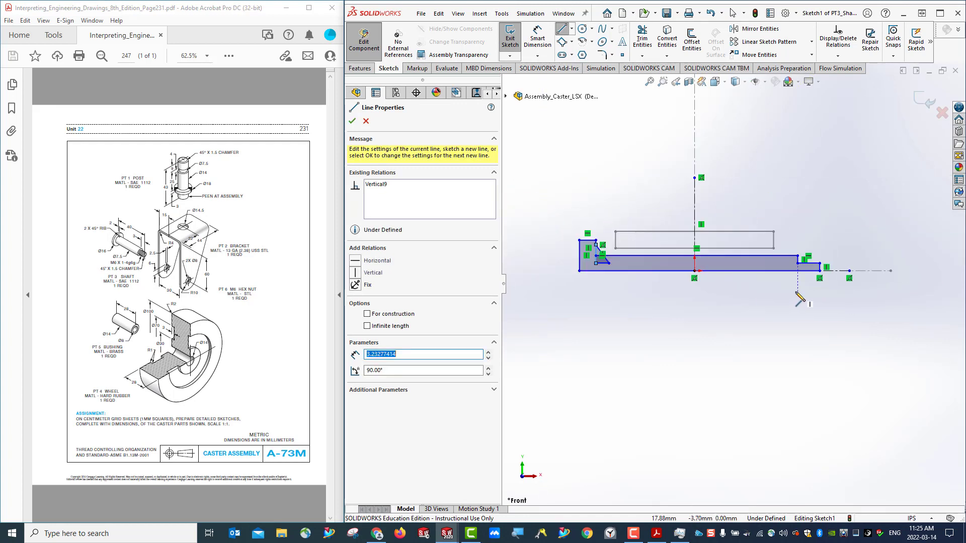
scroll(683, 270, up, 1)
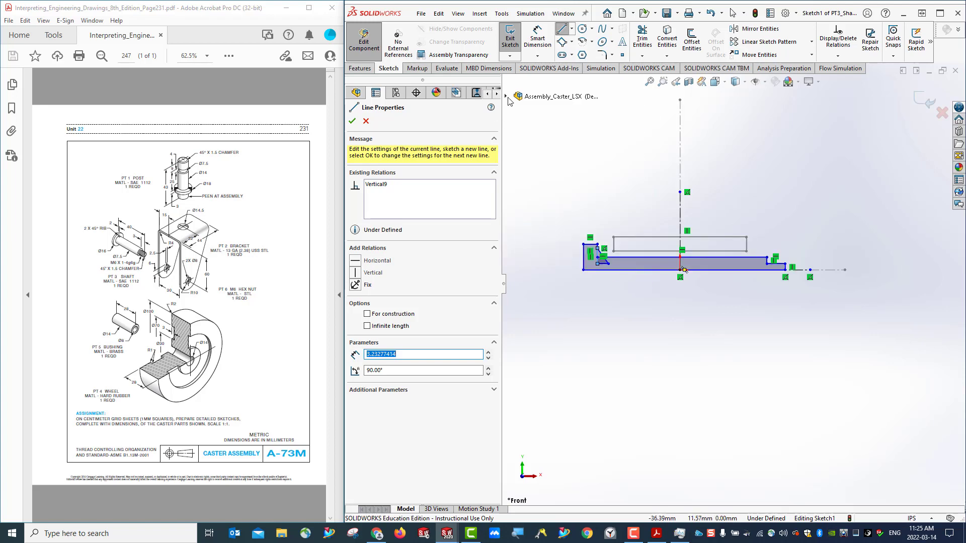
Step: Dimension the shaft's overall length from the head's outer edge to the far stepped end as 40 mm
click(537, 38)
click(584, 254)
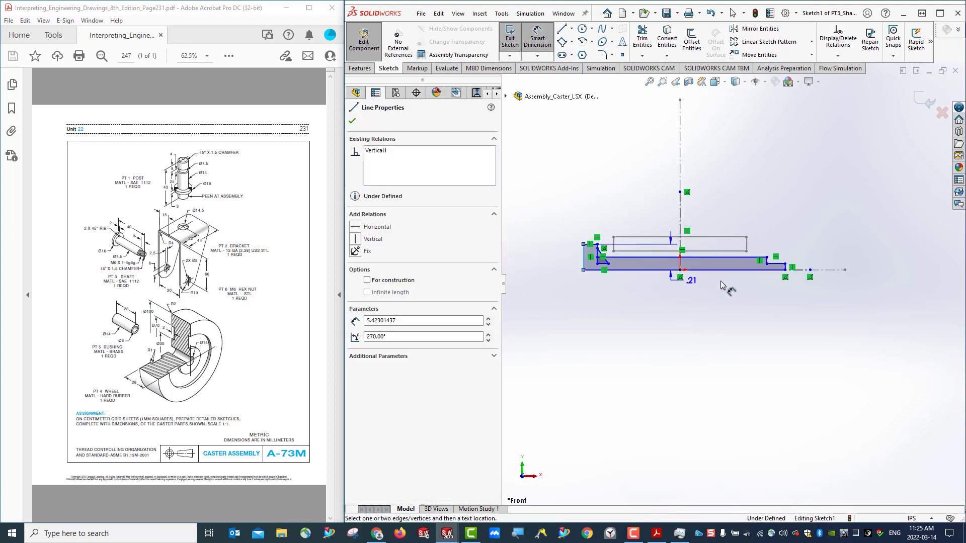
click(786, 268)
click(719, 336)
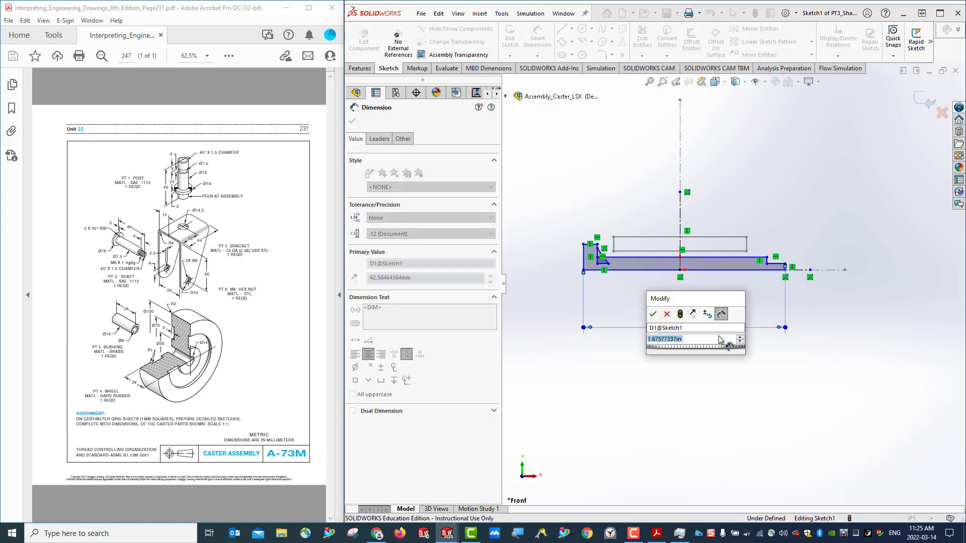
text(40mm)
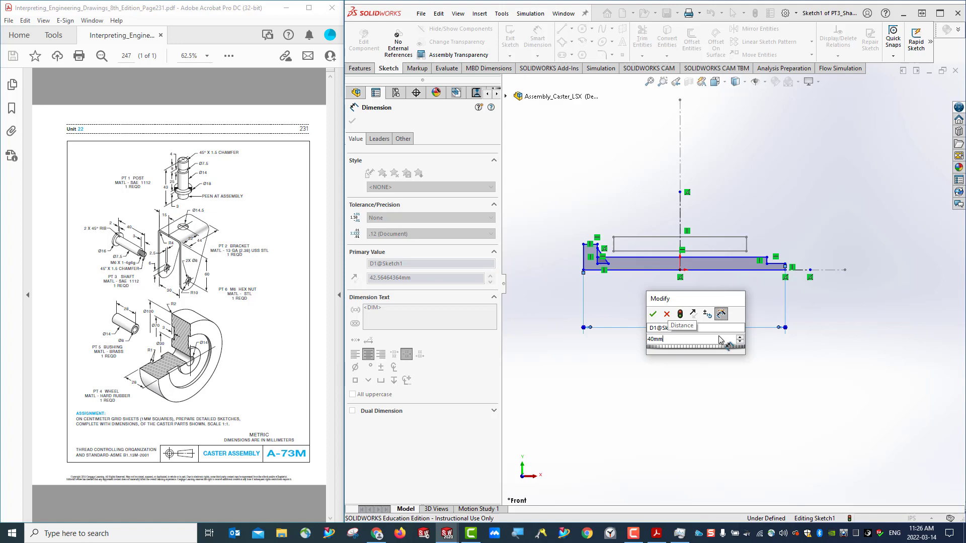
key(Return)
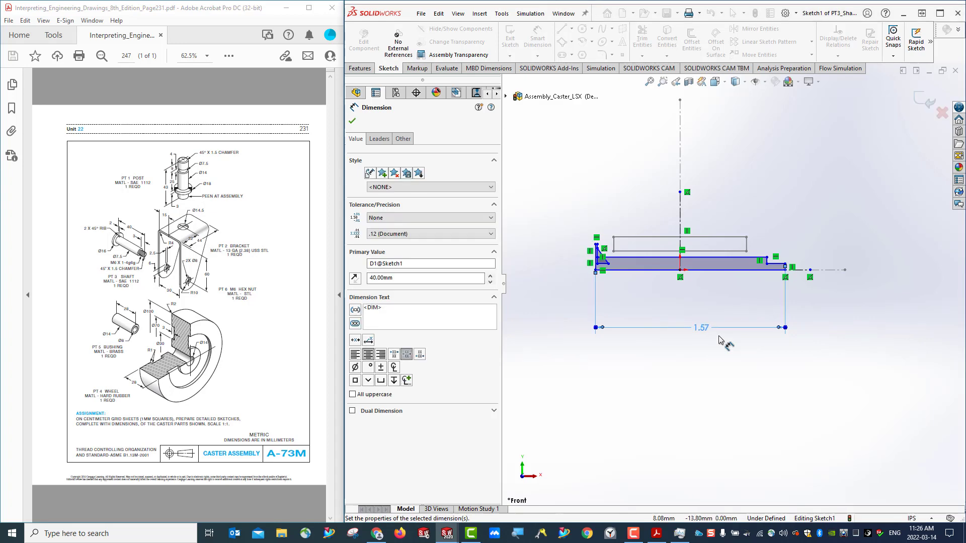
Step: Dimension the head's thickness between its two vertical edges as 2 mm
scroll(622, 264, down, 4)
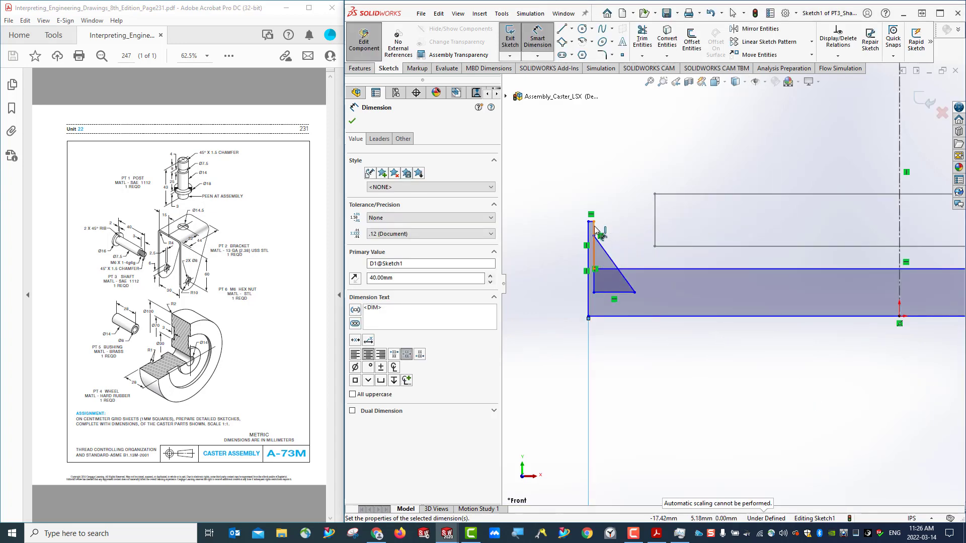
click(595, 230)
click(589, 230)
click(613, 196)
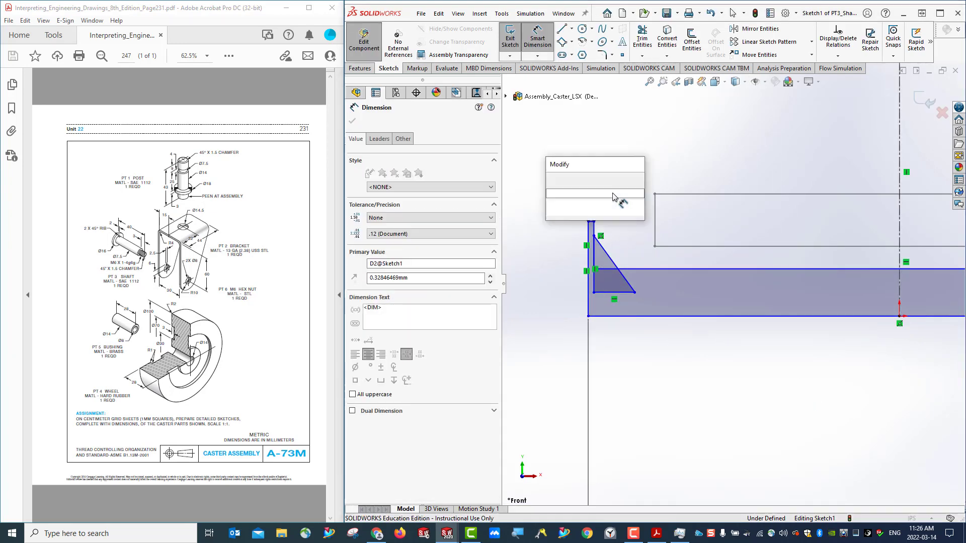
text(2)
key(Return)
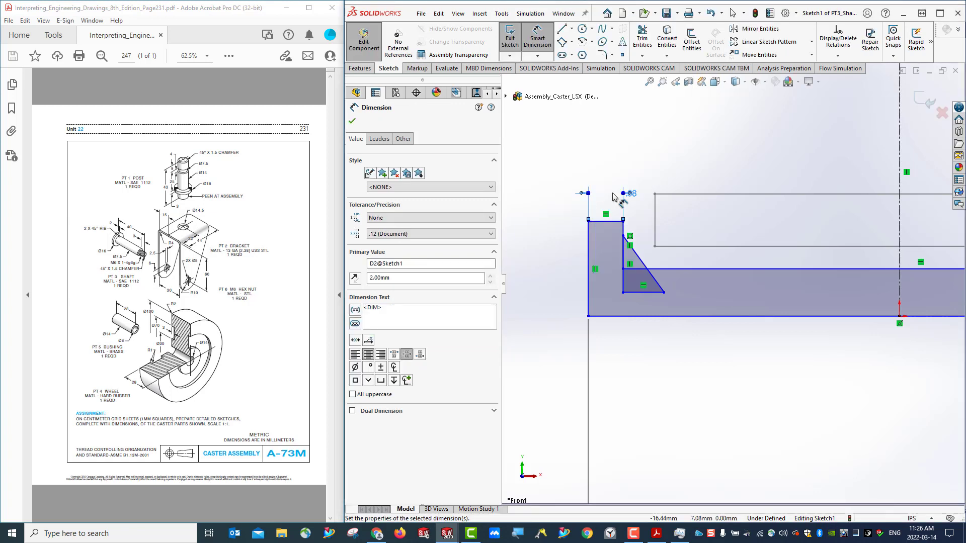
Step: Dimension the rib's upper corner 2 mm above the shaft body's upper edge
click(624, 236)
click(678, 270)
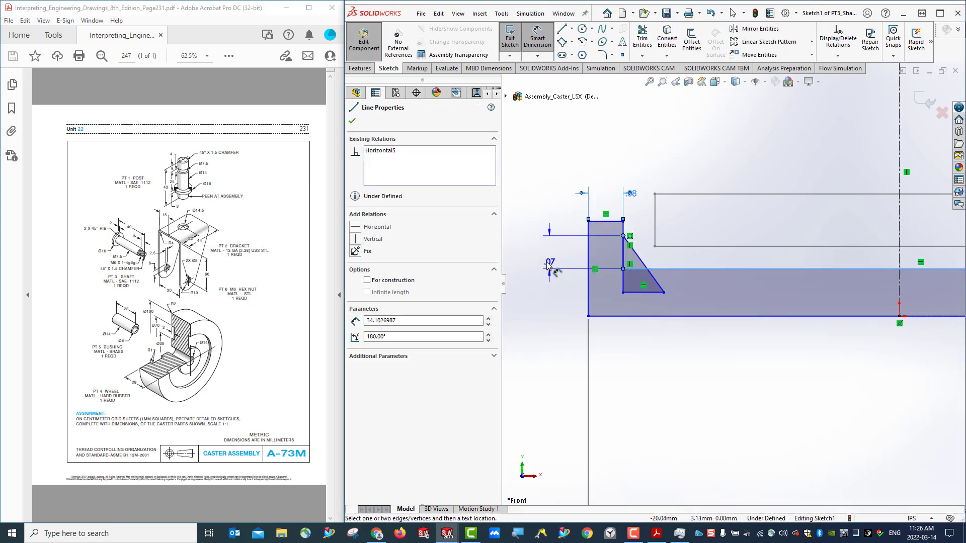
click(562, 264)
text(2m)
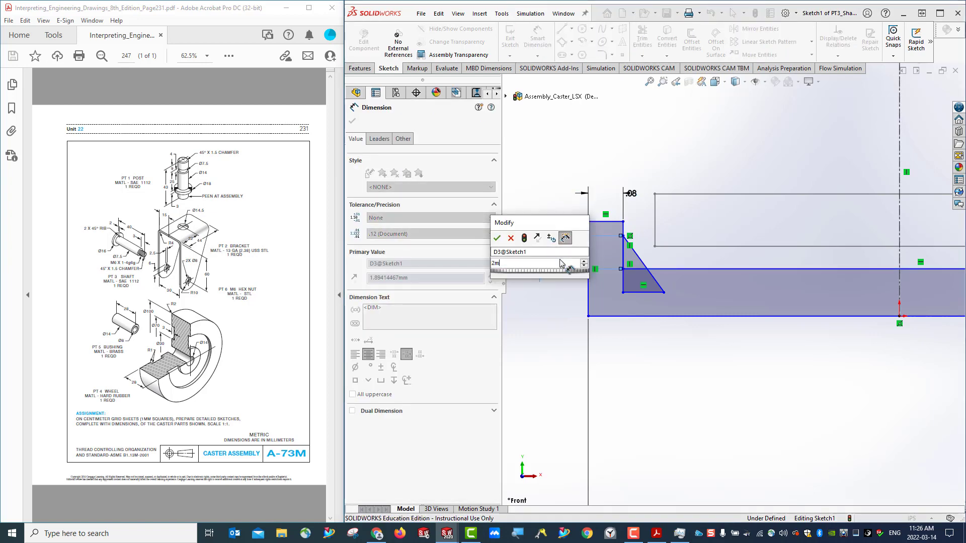
key(Return)
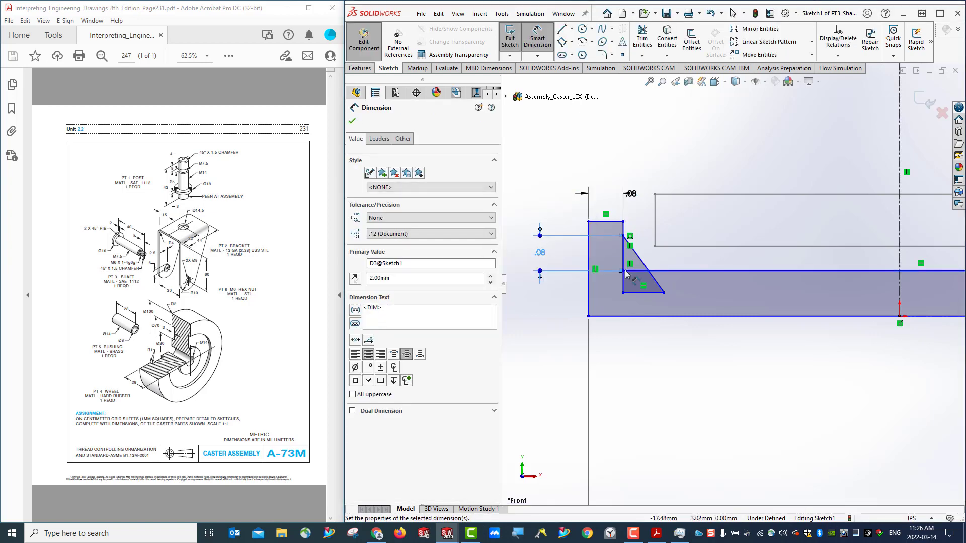
Step: Dimension the angle between the rib triangle's base and its slanted edge as 45°
click(649, 291)
click(657, 283)
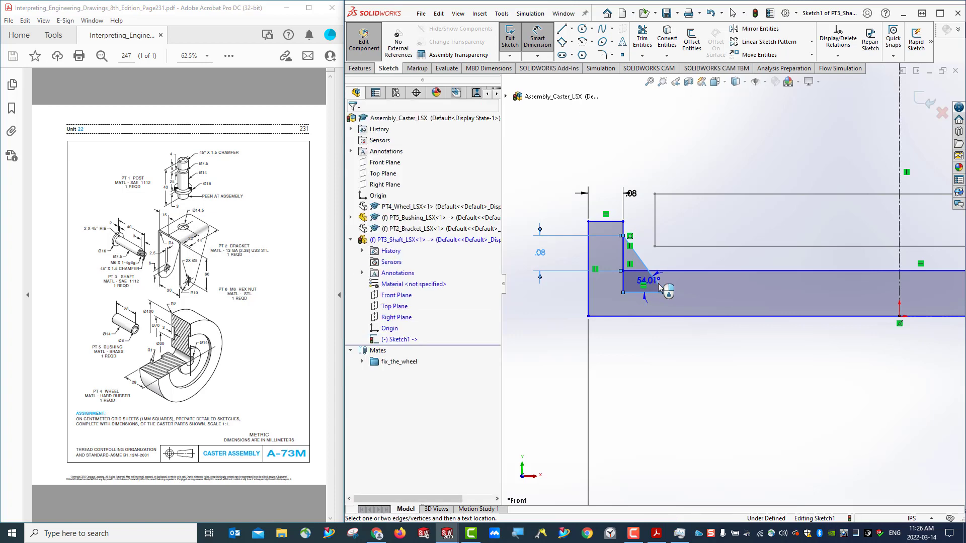
text(45)
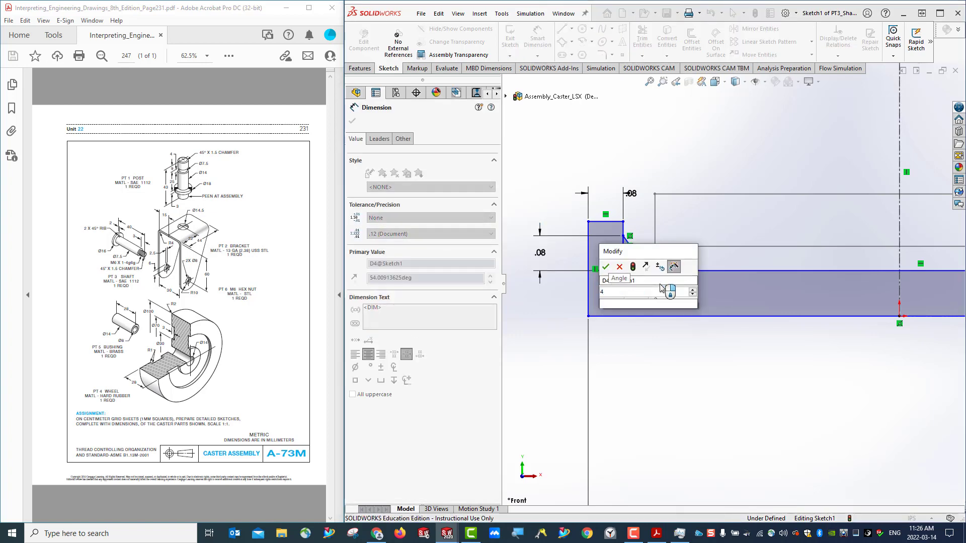
key(Return)
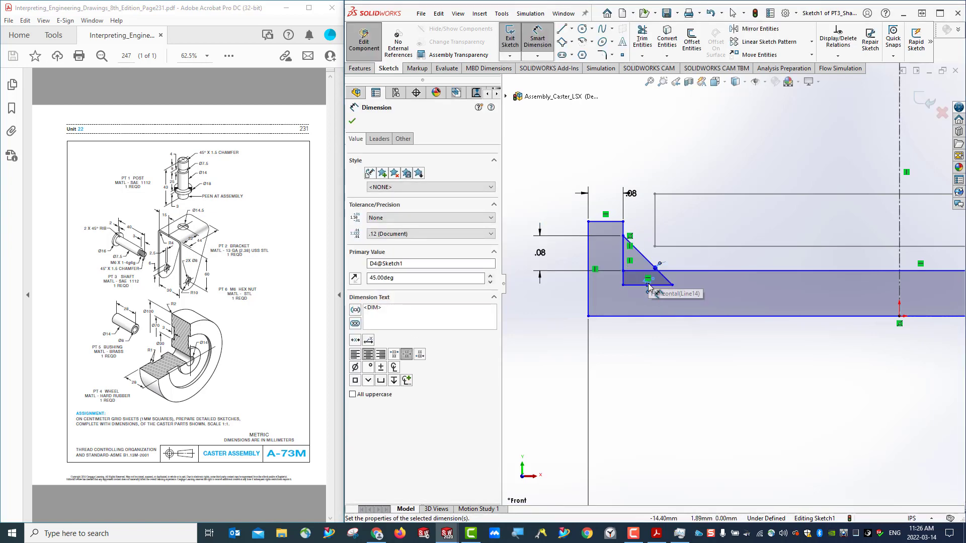
Step: Dimension the rib triangle's base 1 mm below the shaft body's upper edge
click(709, 272)
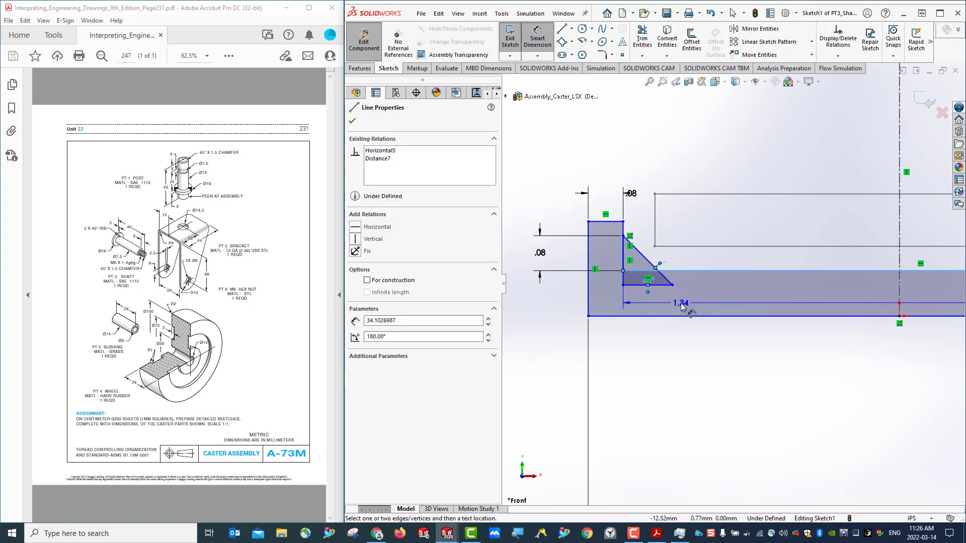
click(666, 285)
click(689, 302)
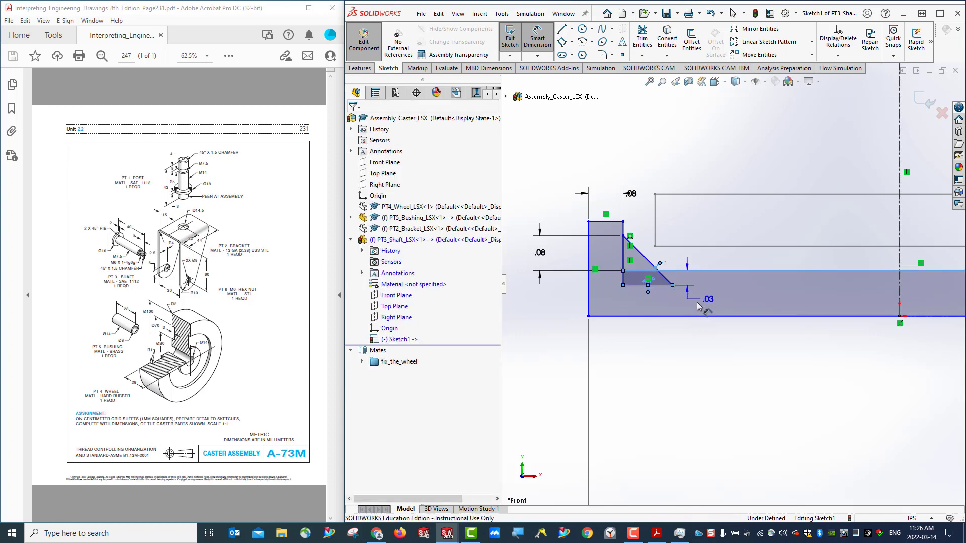
text(1mm)
key(Return)
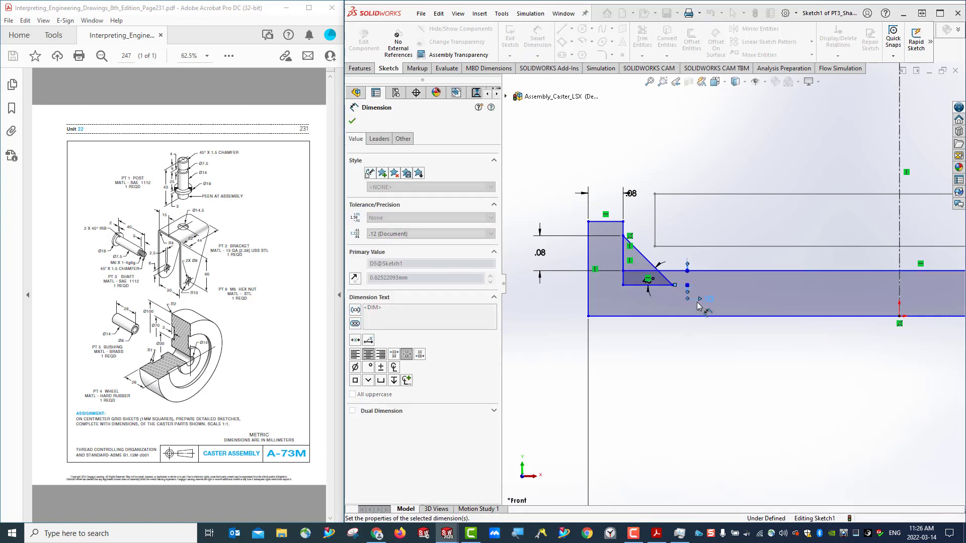
Step: Dimension the gap between the head's inner edge and the nearest vertical edge of the bushing outline as 3.5 mm
scroll(694, 301, up, 2)
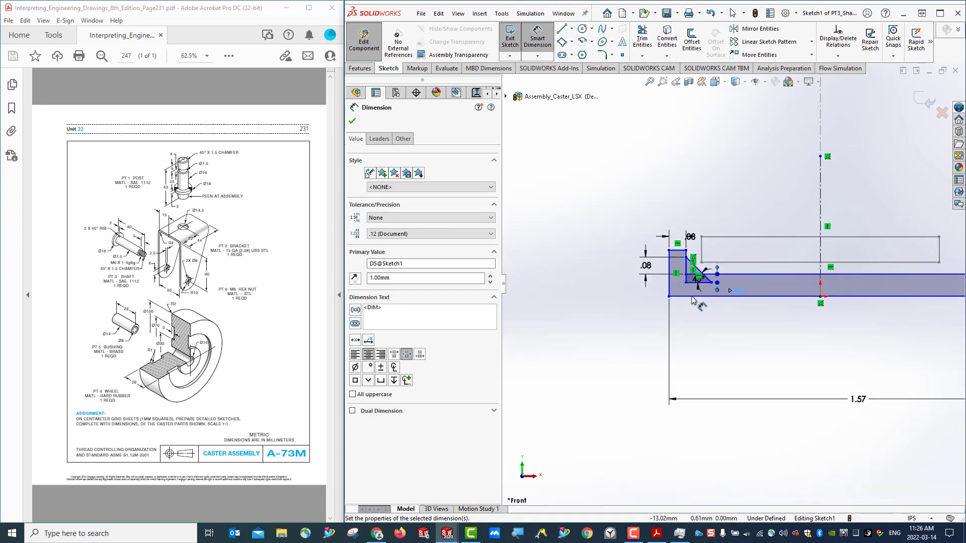
scroll(685, 252, down, 1)
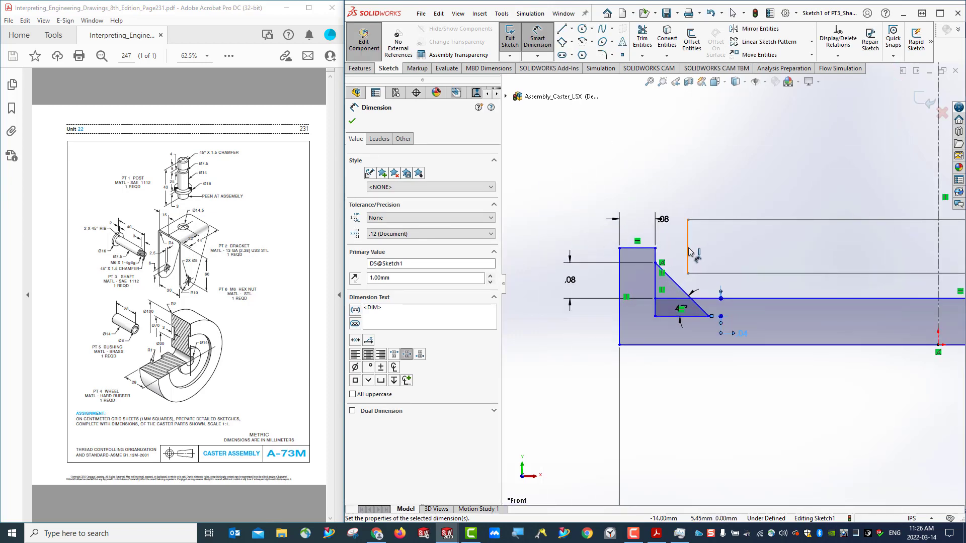
click(688, 251)
click(656, 284)
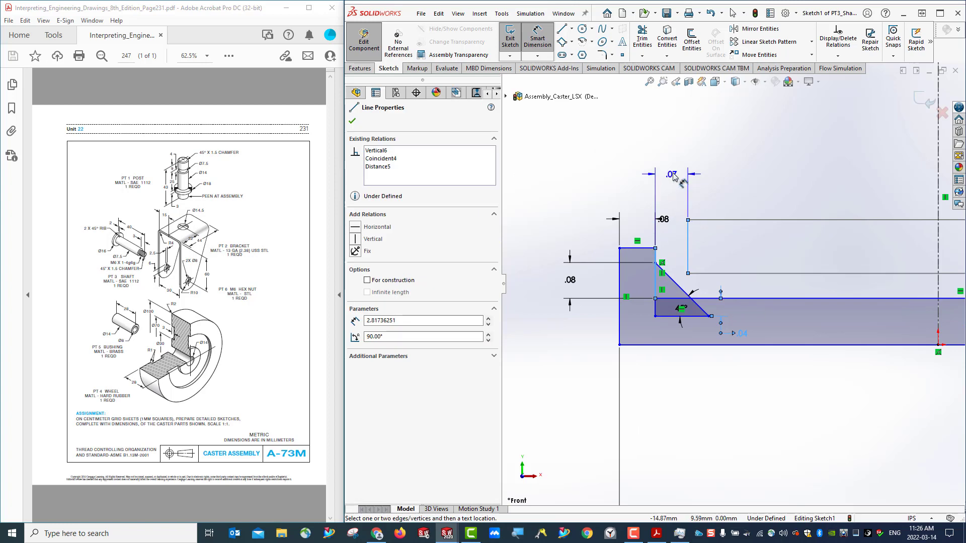
click(674, 176)
text(3)
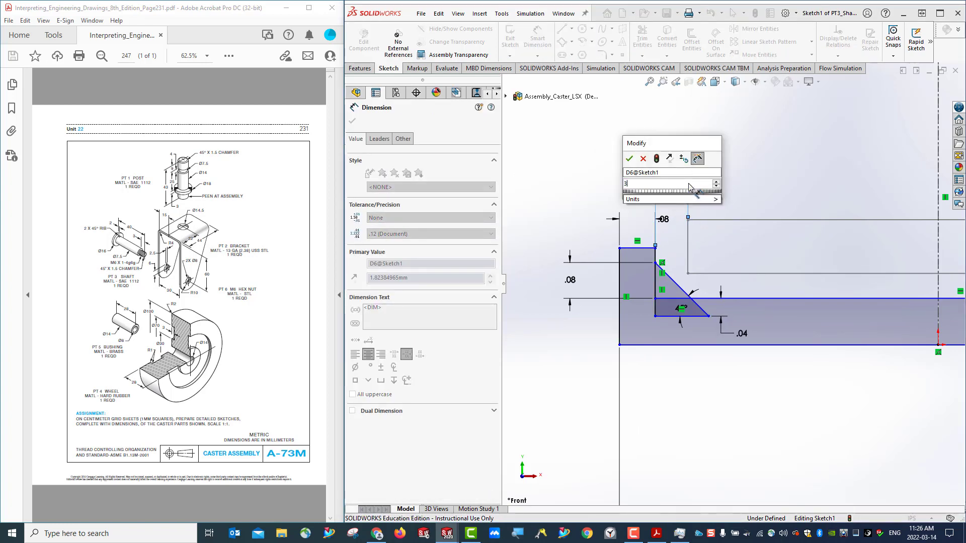
text(.38mm)
key(Return)
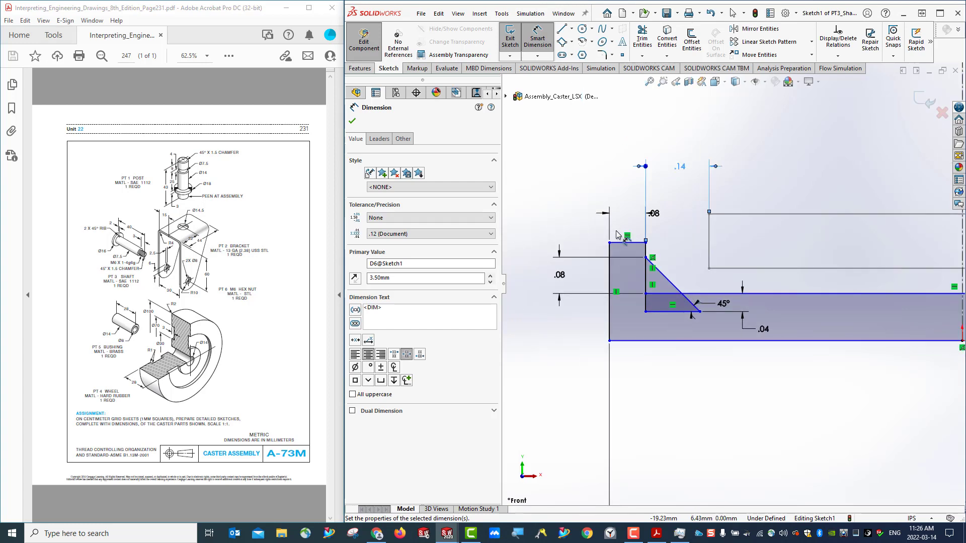
Step: Dimension the head's height from the shaft's base line to its top edge as 8 mm
click(625, 243)
click(656, 340)
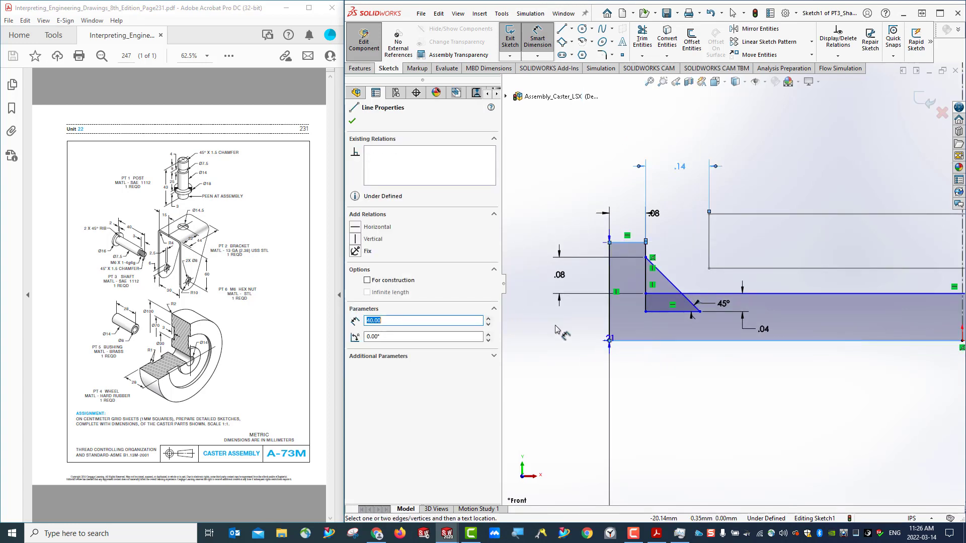
click(526, 315)
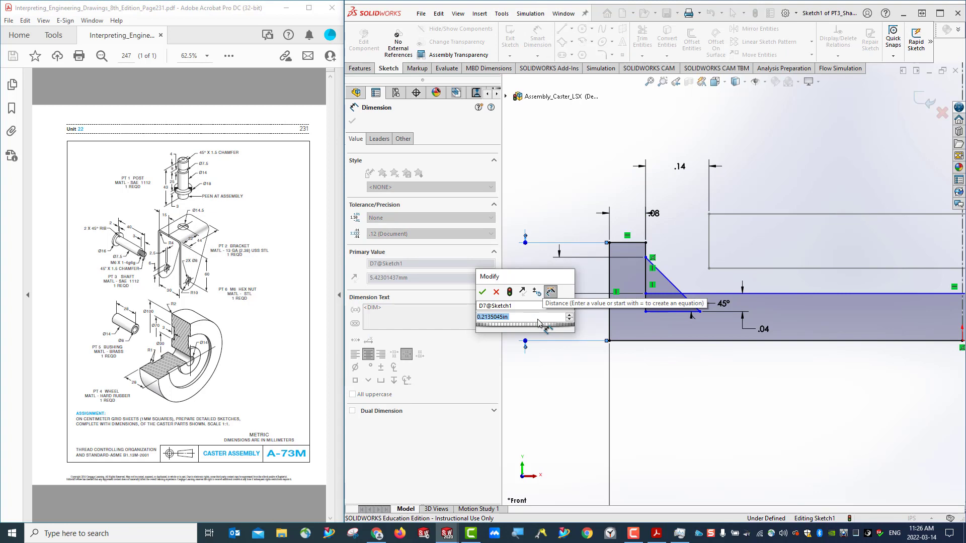
text(8mm)
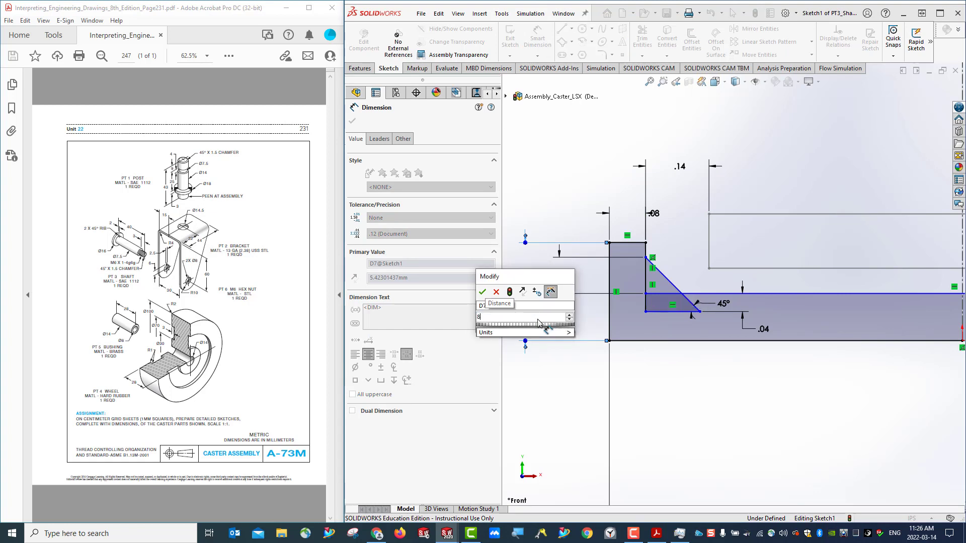
key(Return)
Step: Add a height dimension between the shaft axis and the upper edge of the stepped end
key(f)
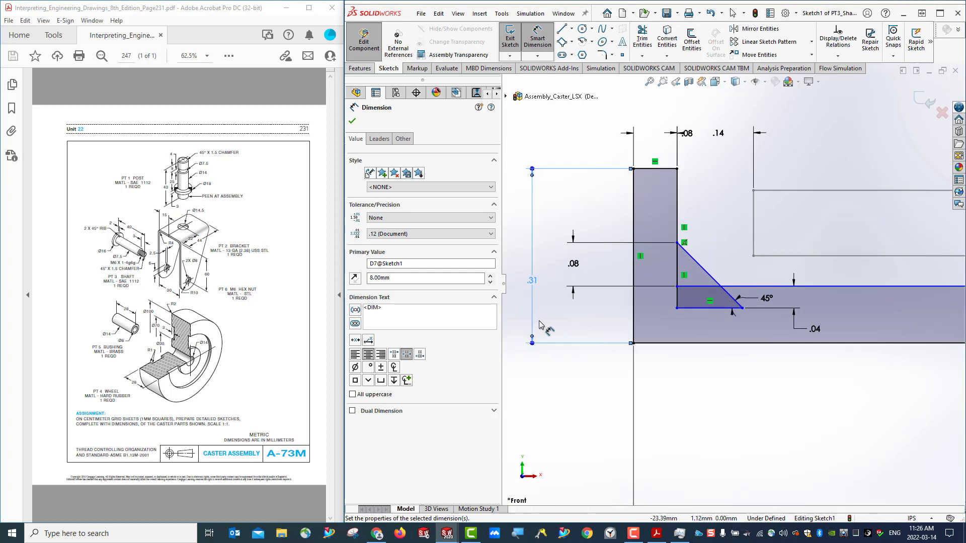
scroll(868, 297, down, 6)
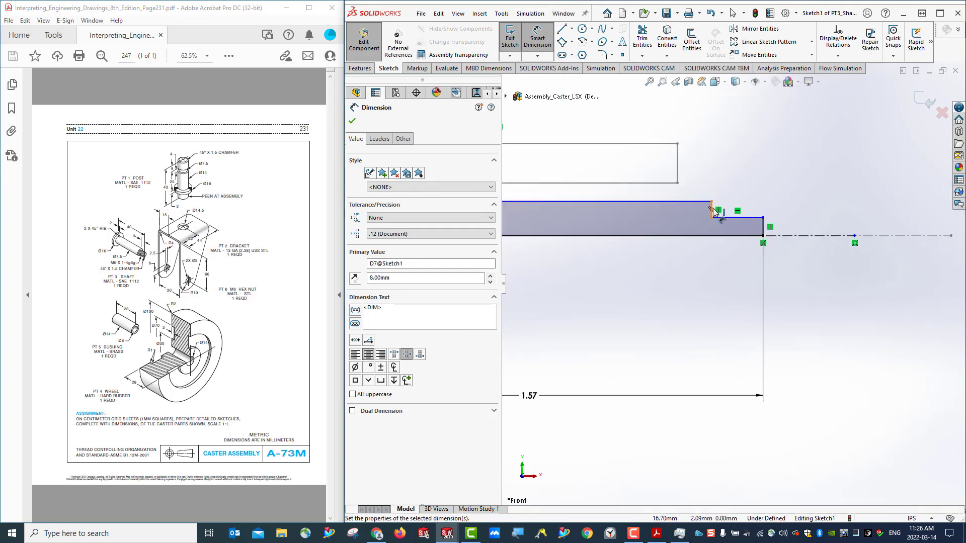
click(792, 236)
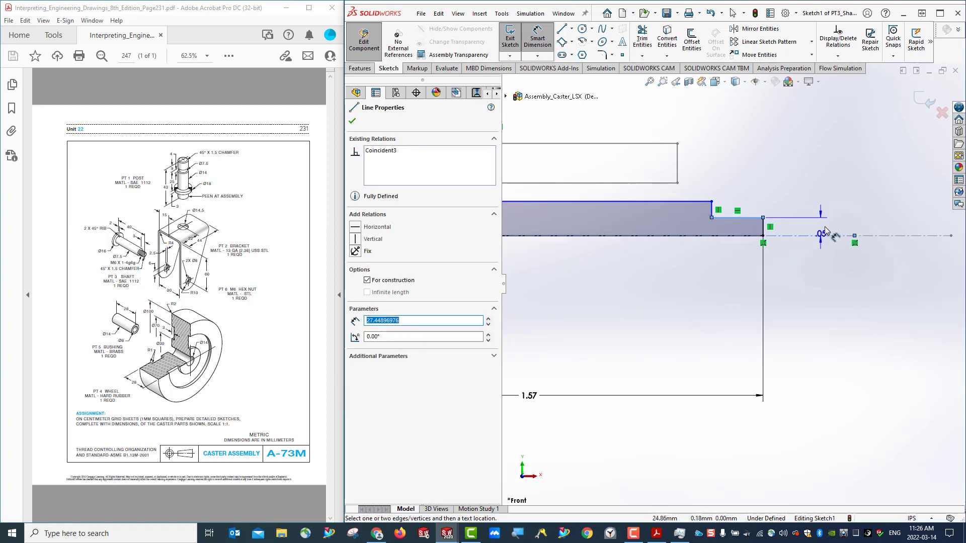
click(816, 185)
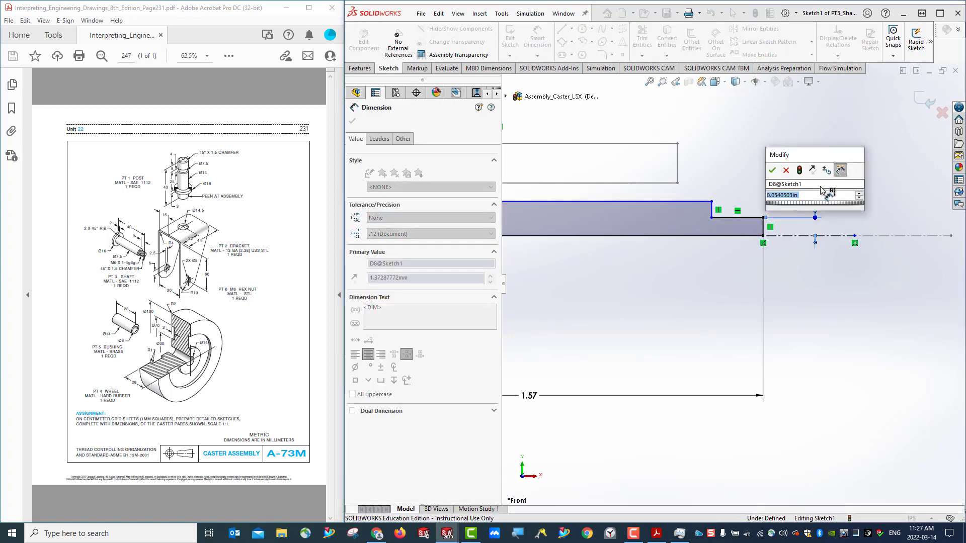
text(6m)
key(Return)
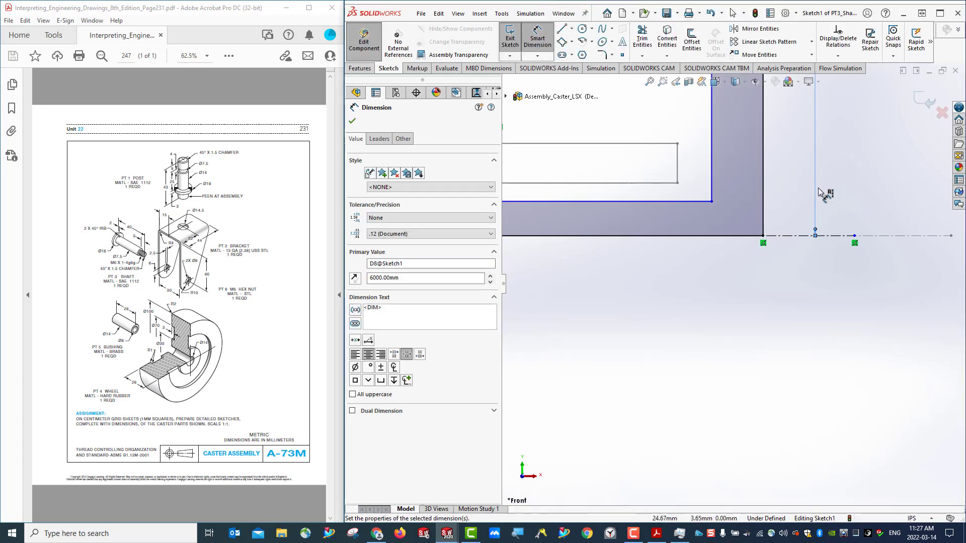
key(ctrl+z)
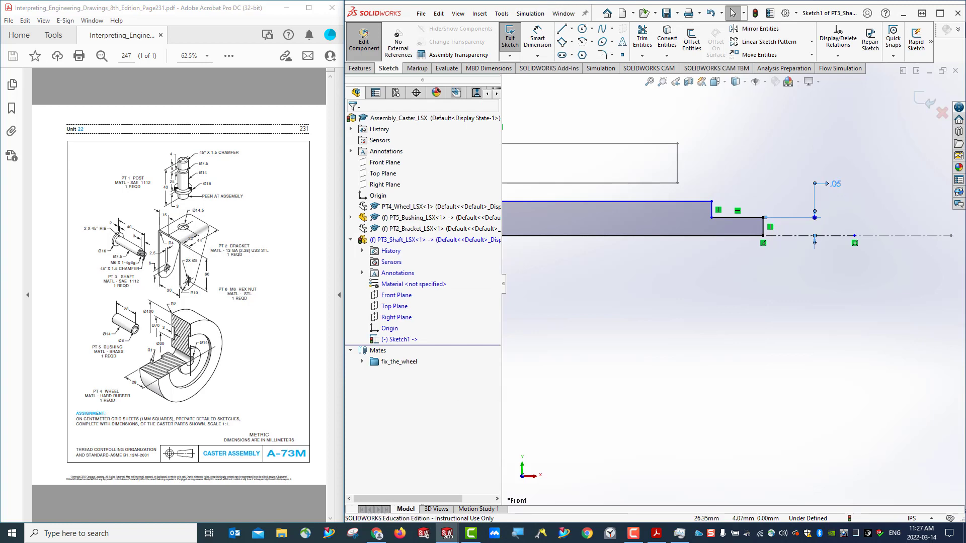
Step: Set the stepped end's height above the shaft axis to 3 mm
double_click(836, 185)
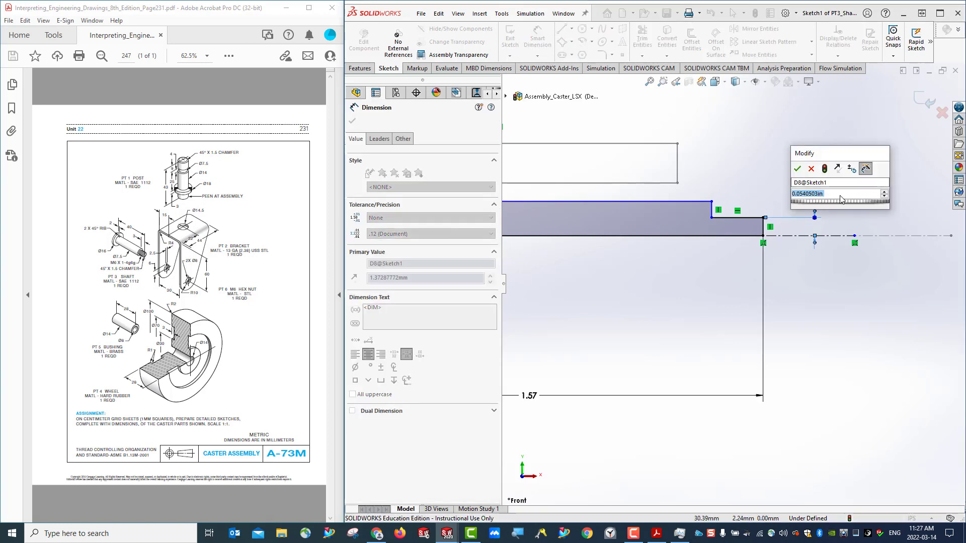
text(3mm)
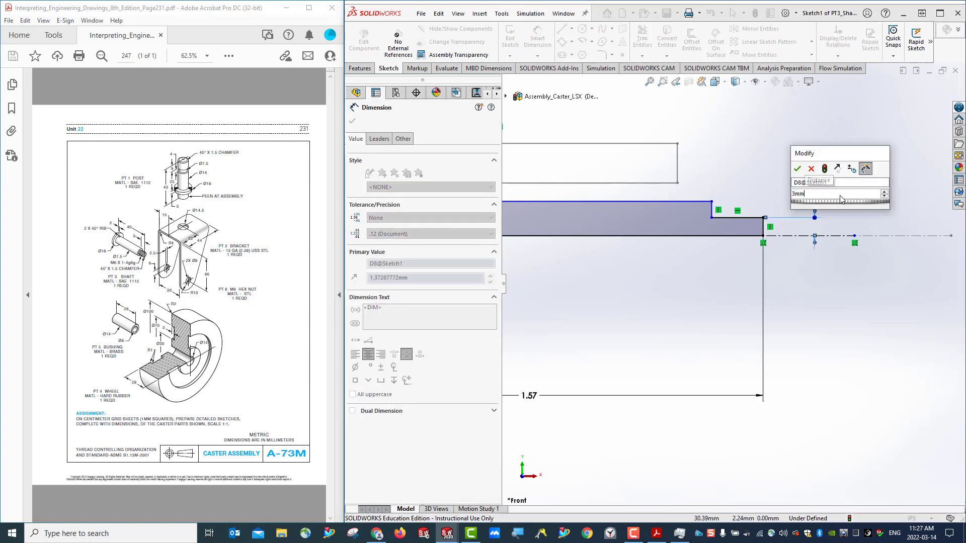
key(Return)
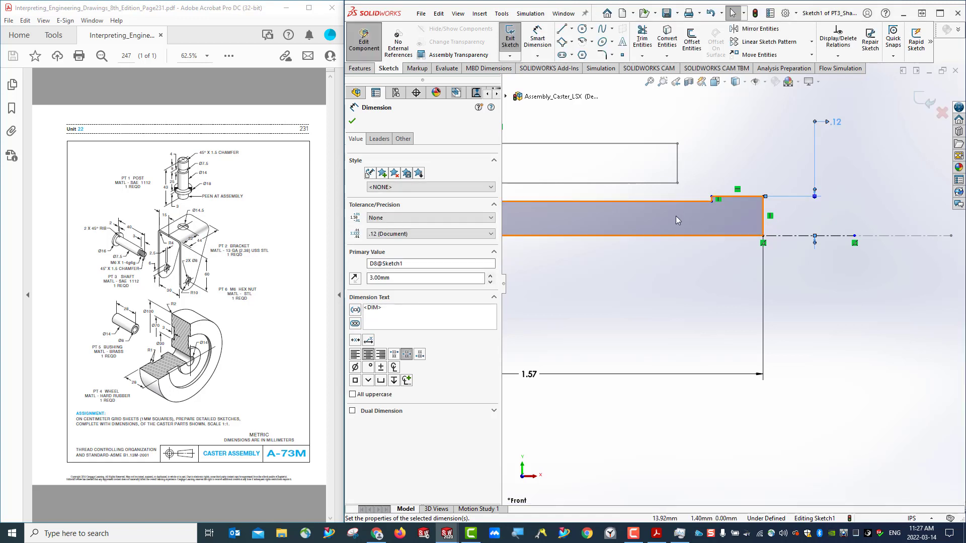
click(803, 236)
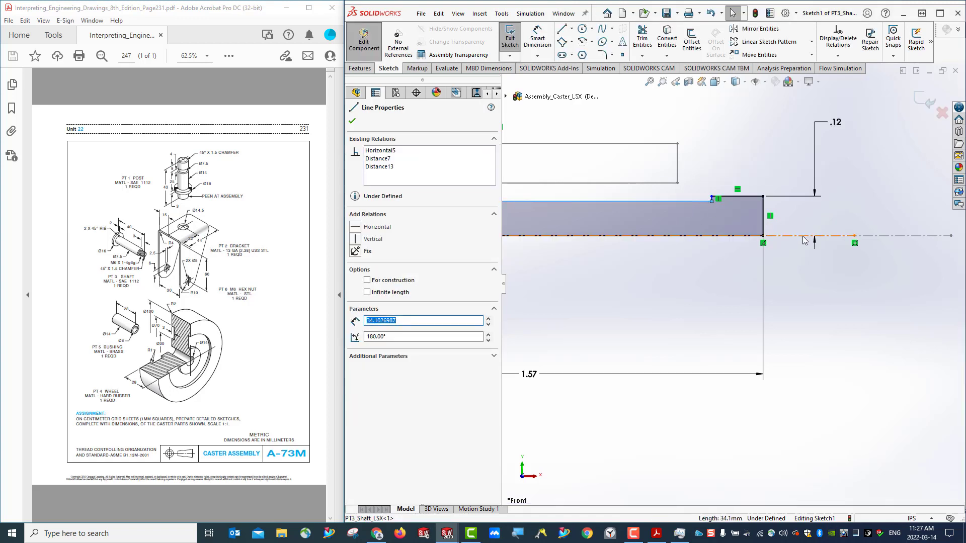
click(803, 236)
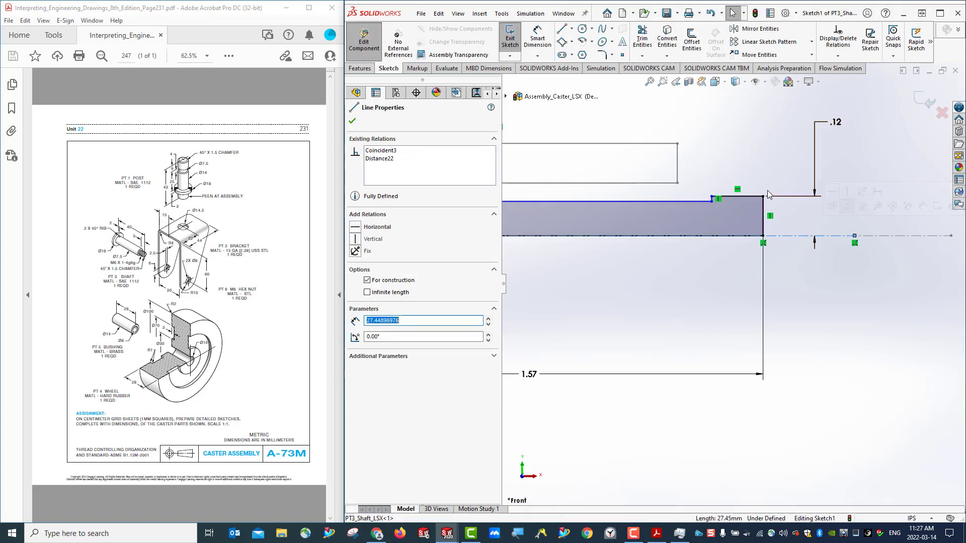
click(352, 122)
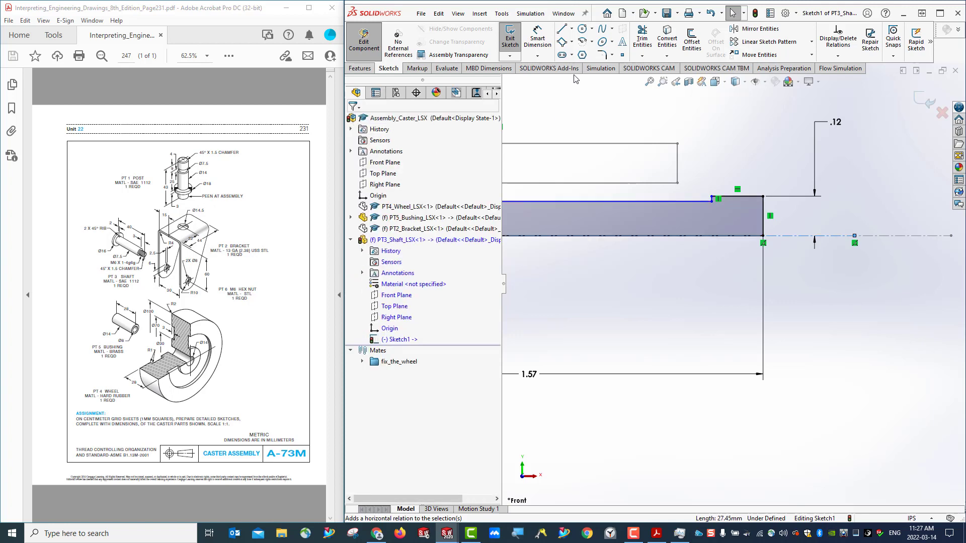
Step: Add a height dimension between the shaft axis and the upper edge of the long shaft body
click(529, 48)
click(792, 236)
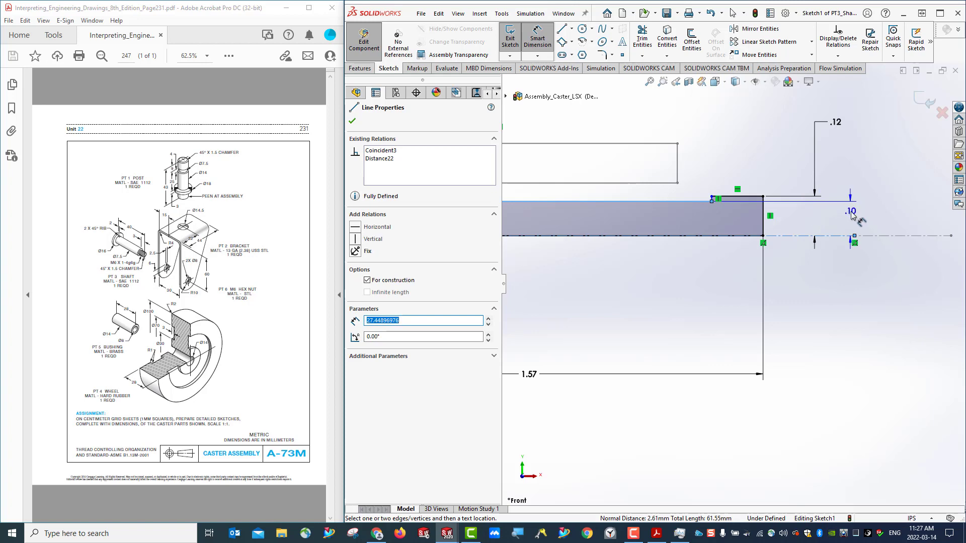
click(851, 214)
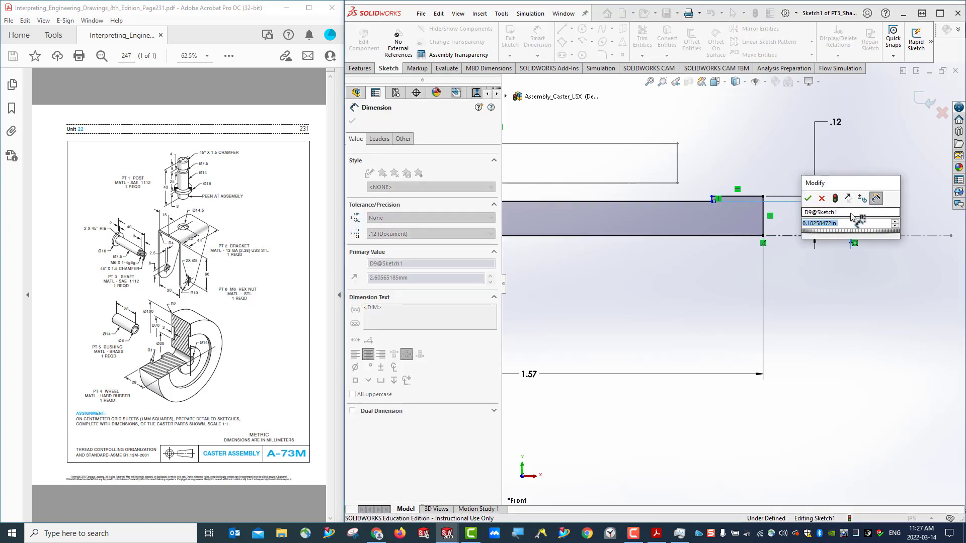
Step: Try to set the shaft body's height above the axis to 7.5/2
text(7.5/2)
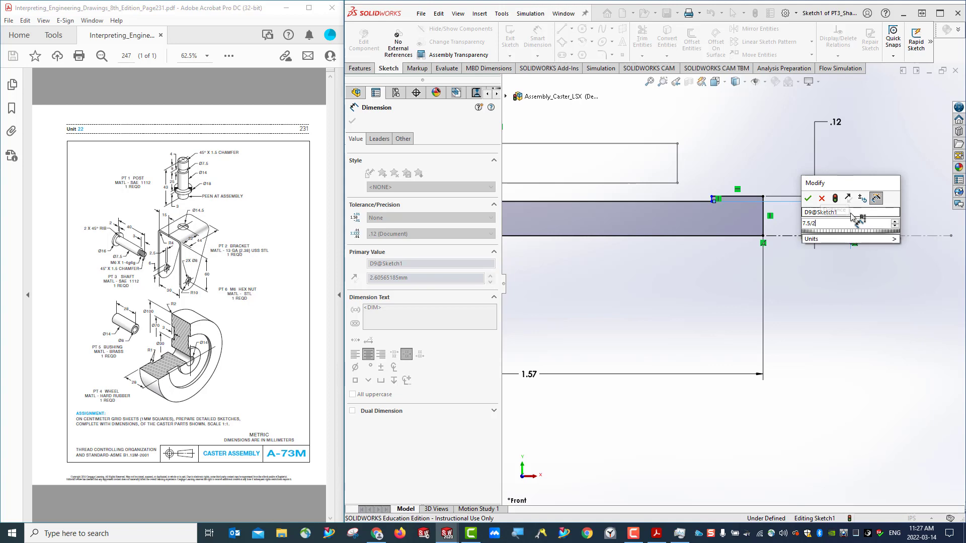
key(Return)
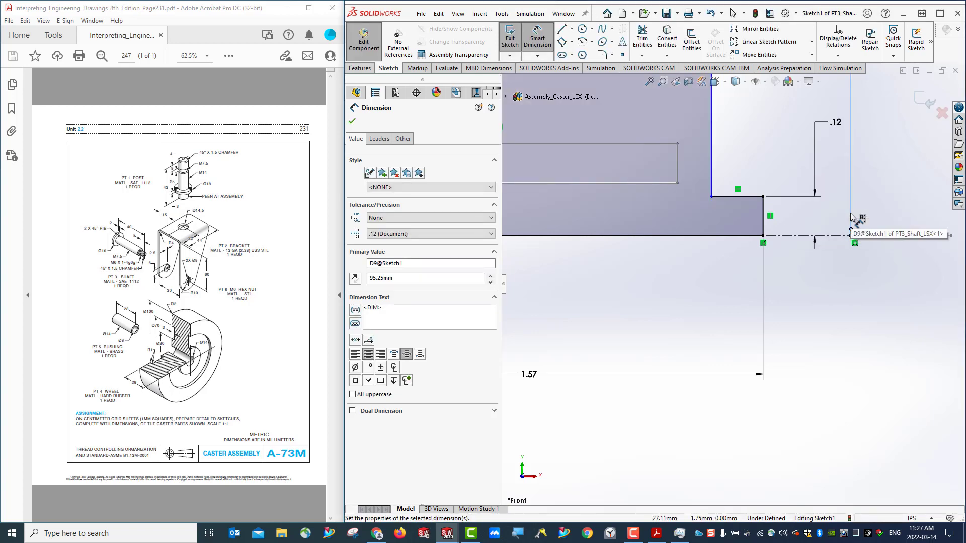
key(Escape)
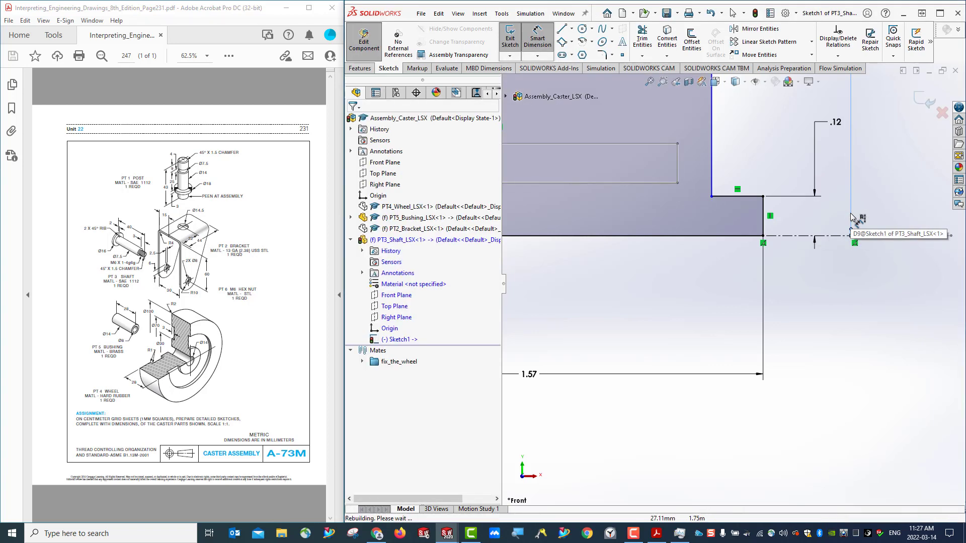
Step: Set the shaft body's height above the axis to 3.5 mm
double_click(854, 214)
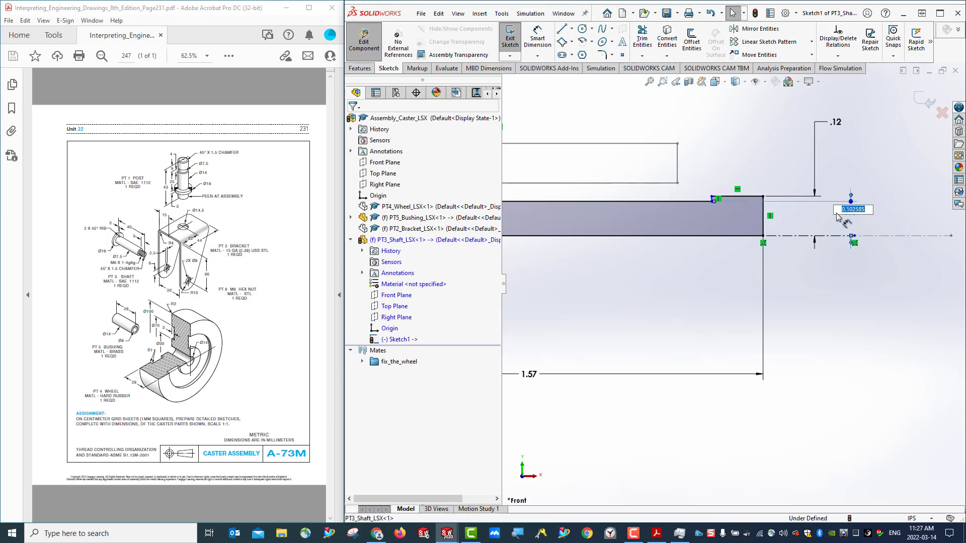
text(3.5m)
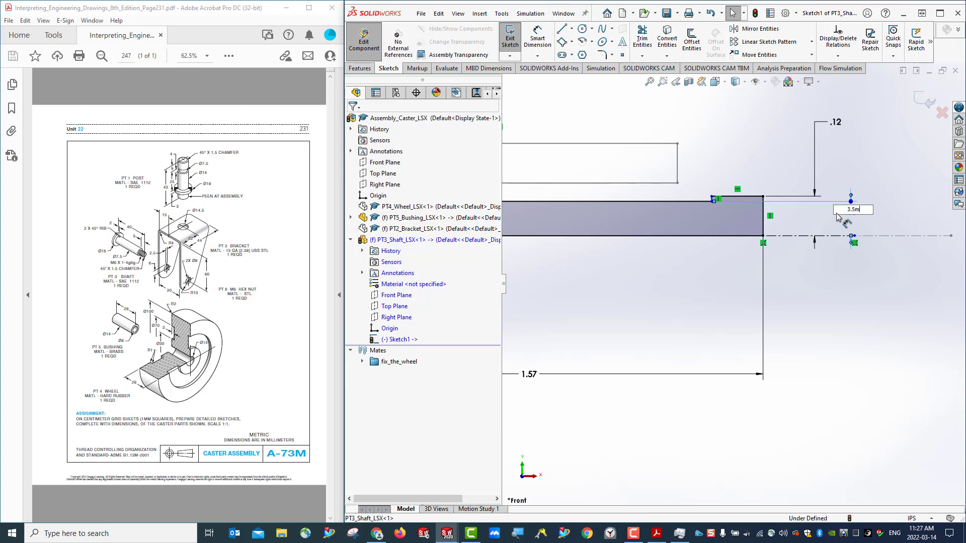
text(m)
key(Return)
scroll(840, 227, up, 3)
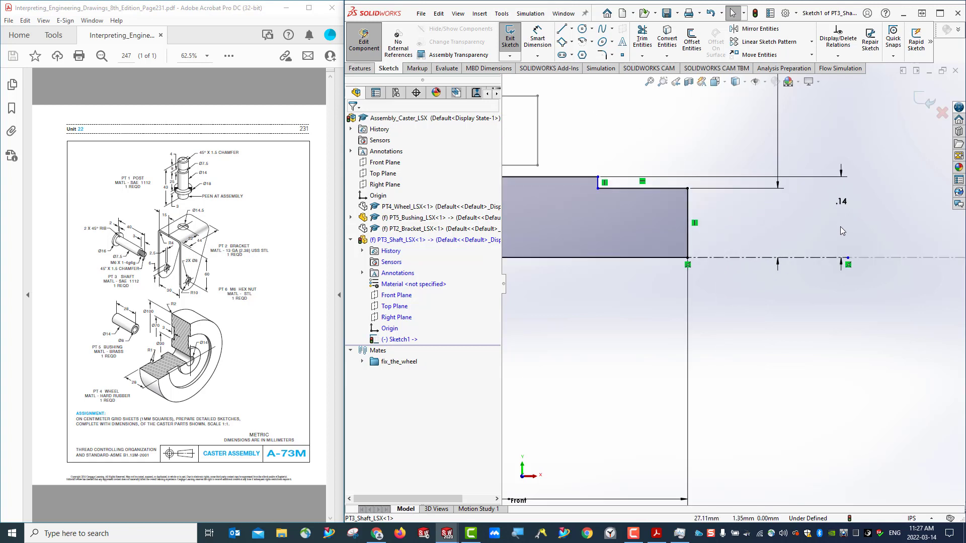
scroll(552, 297, down, 4)
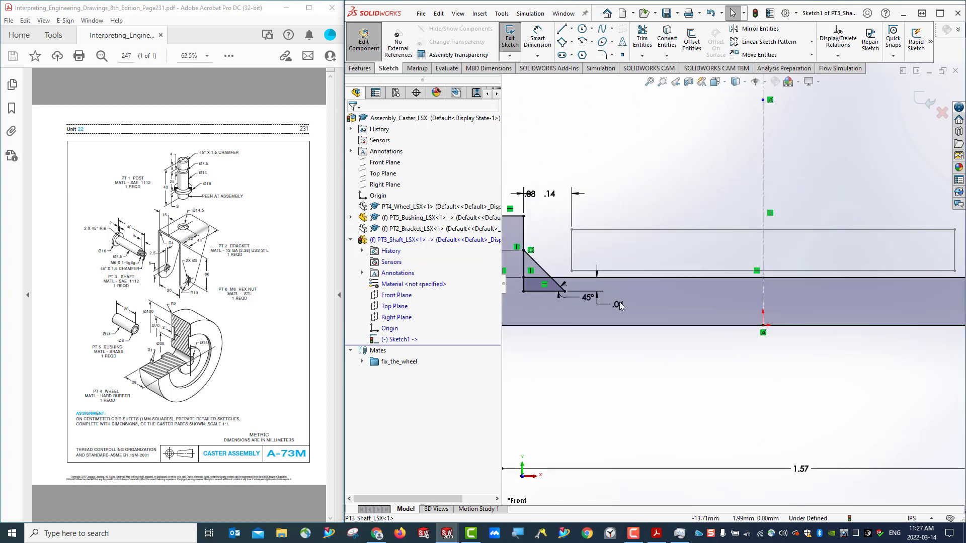
scroll(635, 300, up, 3)
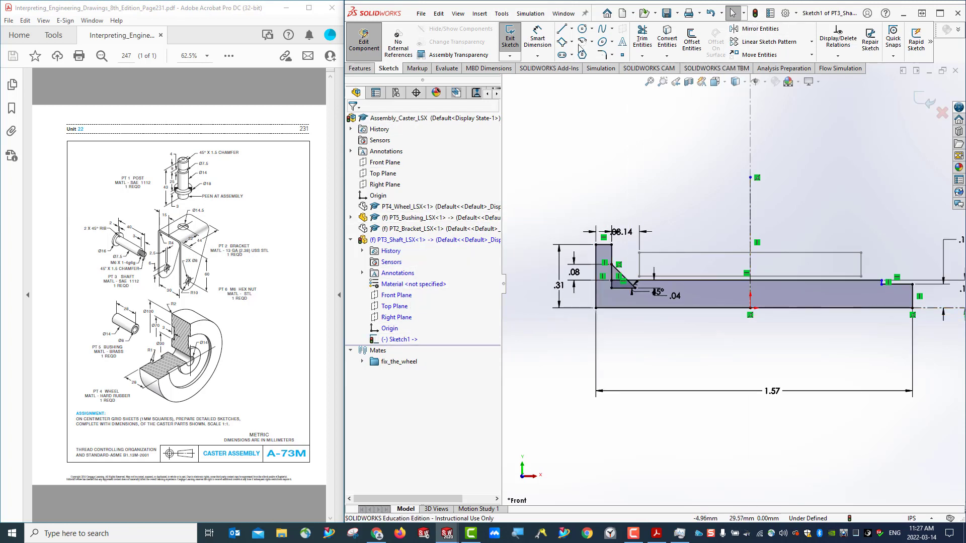
Step: Finish the shaft profile sketch and hide the PT5_Bushing_LSX component
click(510, 40)
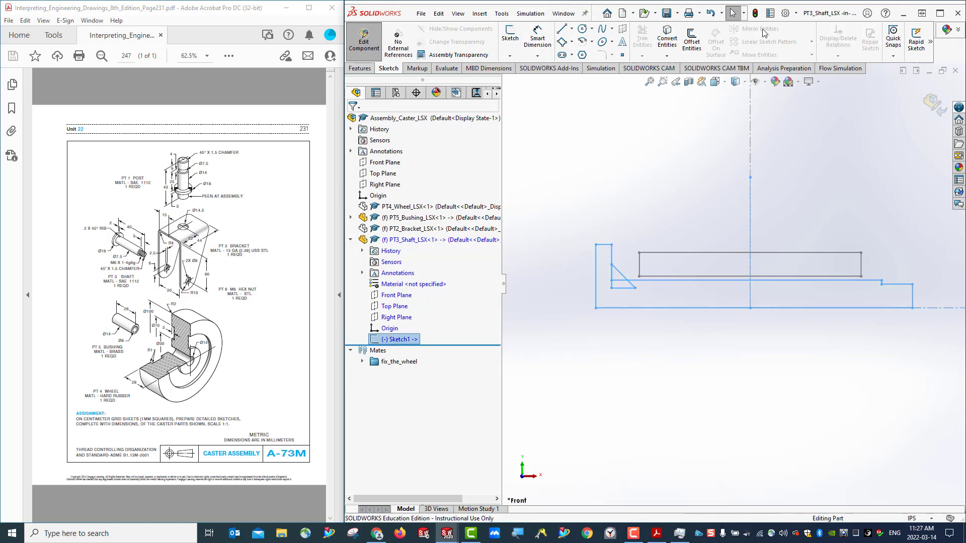
click(698, 190)
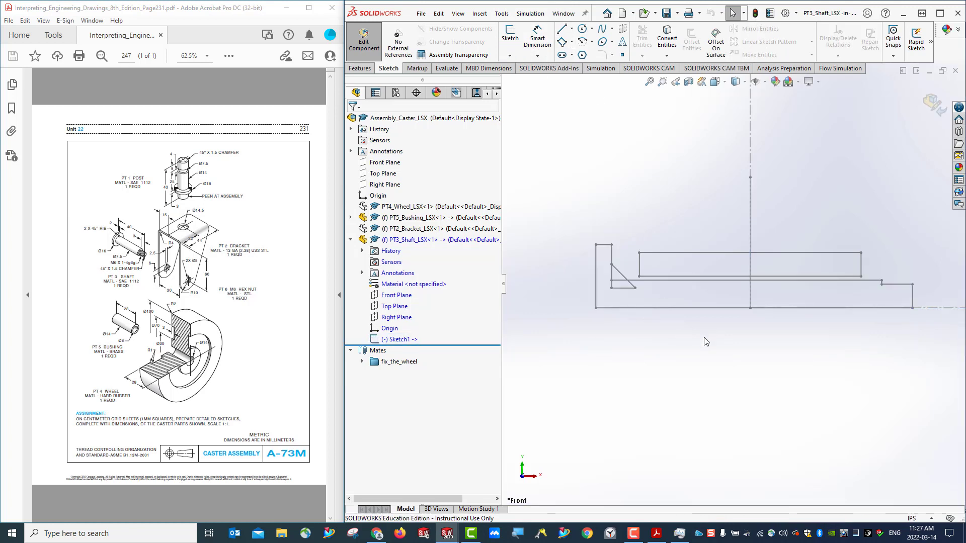
middle_drag(752, 378, 695, 388)
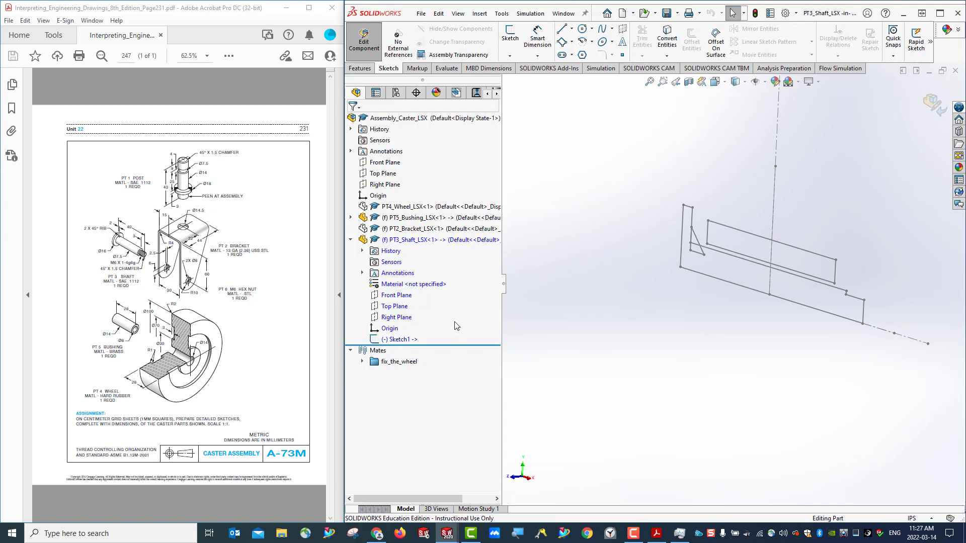
right_click(398, 218)
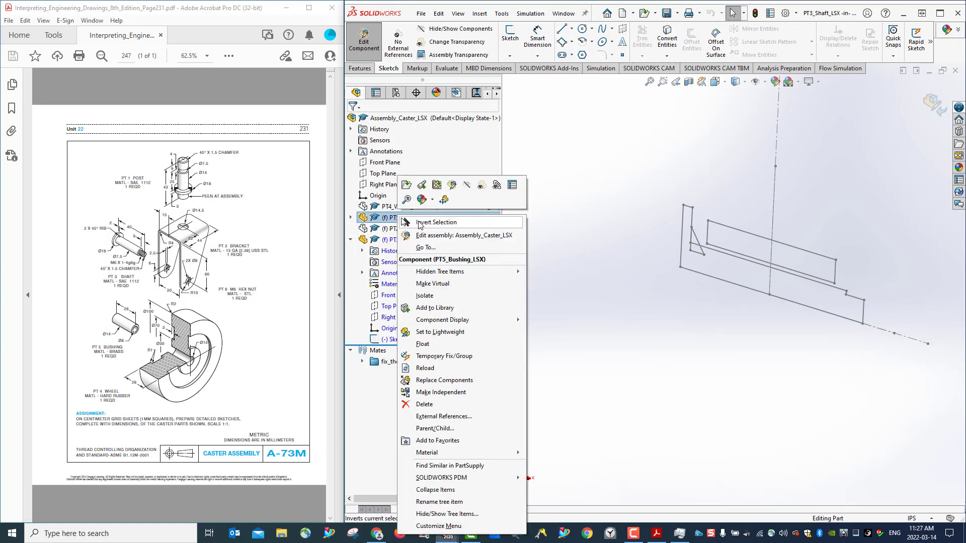
click(545, 287)
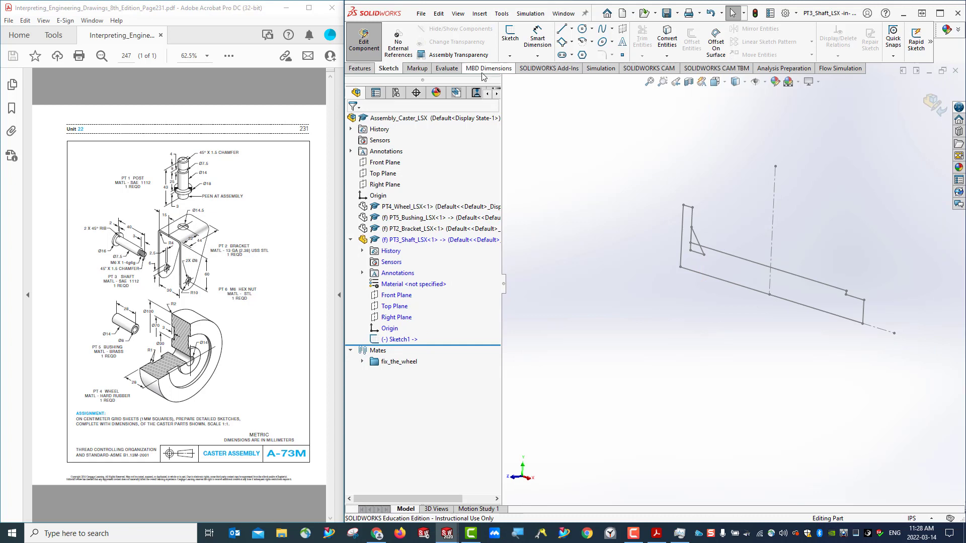
Step: Revolve the shaft profile 360° about the horizontal centerline, using the main profile region and the small region overlapped by the rib triangle
click(359, 69)
click(552, 42)
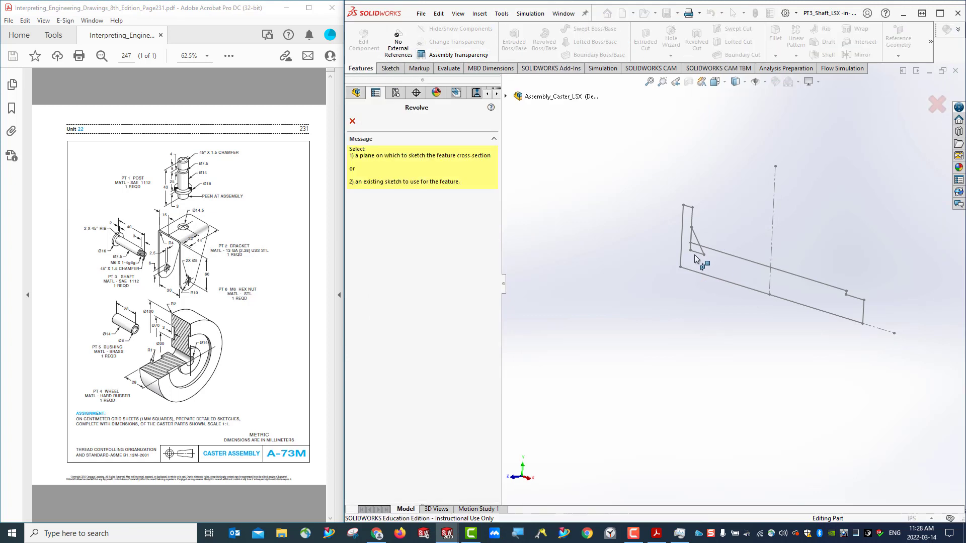
click(880, 331)
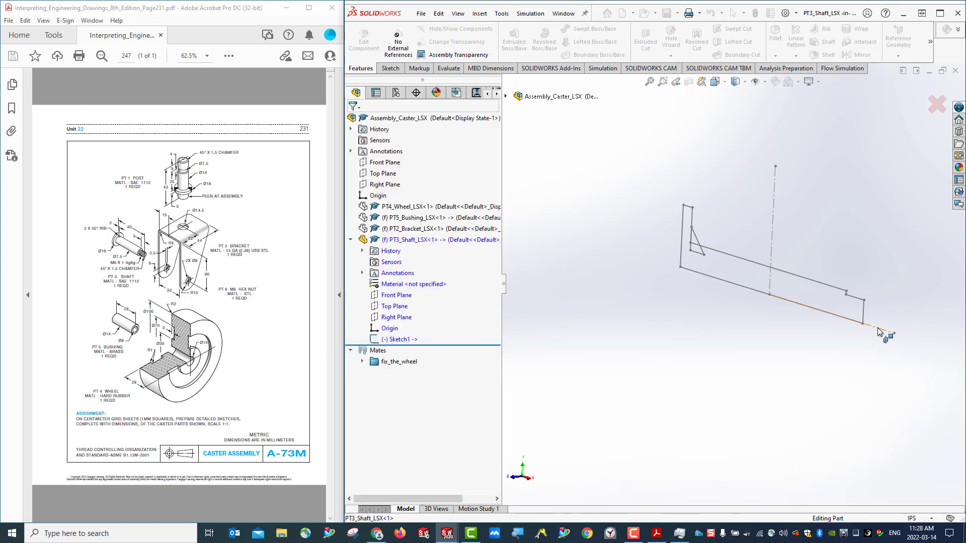
click(436, 268)
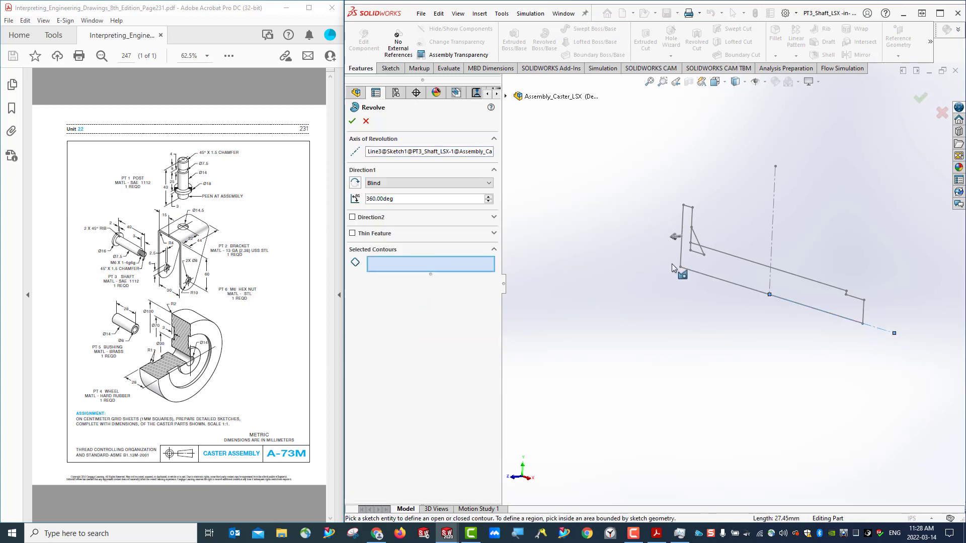
click(706, 260)
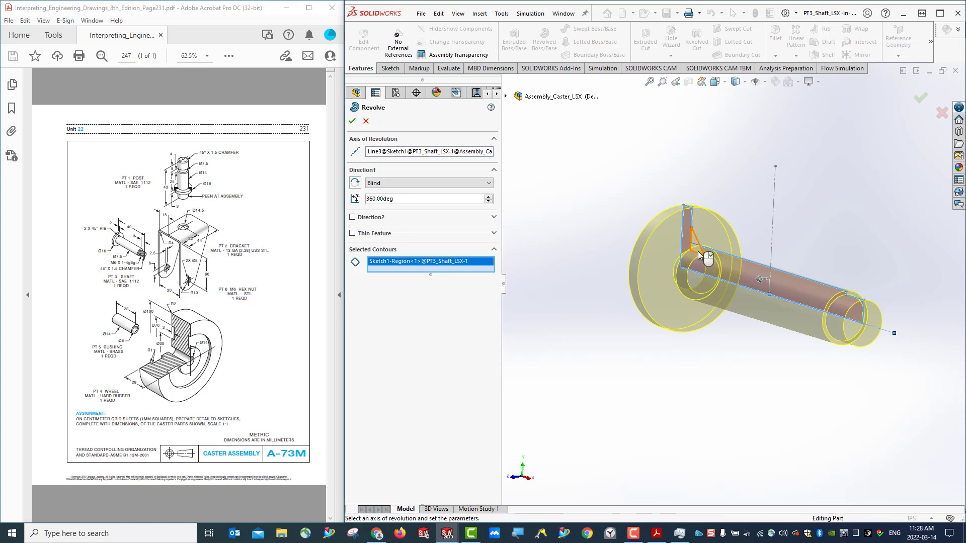
click(696, 249)
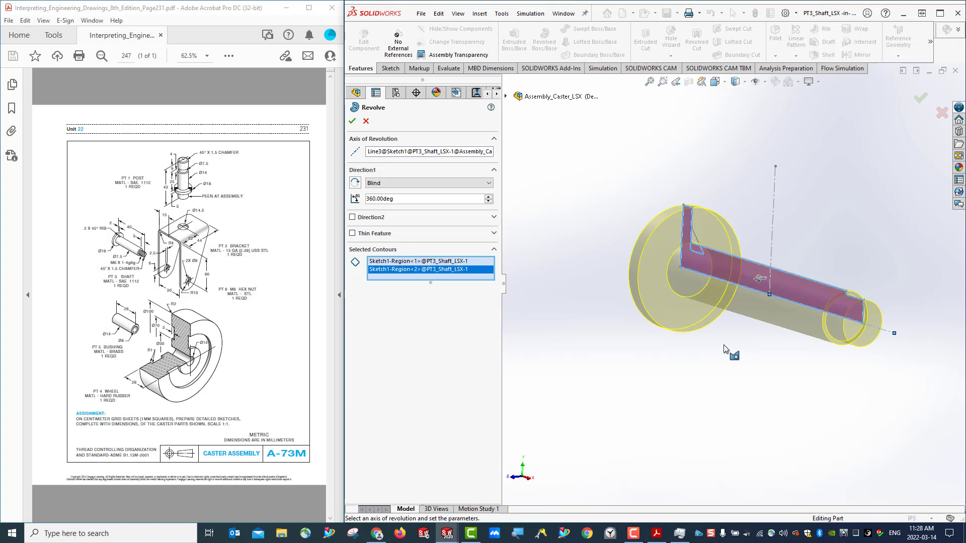
mouse_move(732, 355)
middle_down()
mouse_move(762, 345)
mouse_move(759, 354)
middle_up()
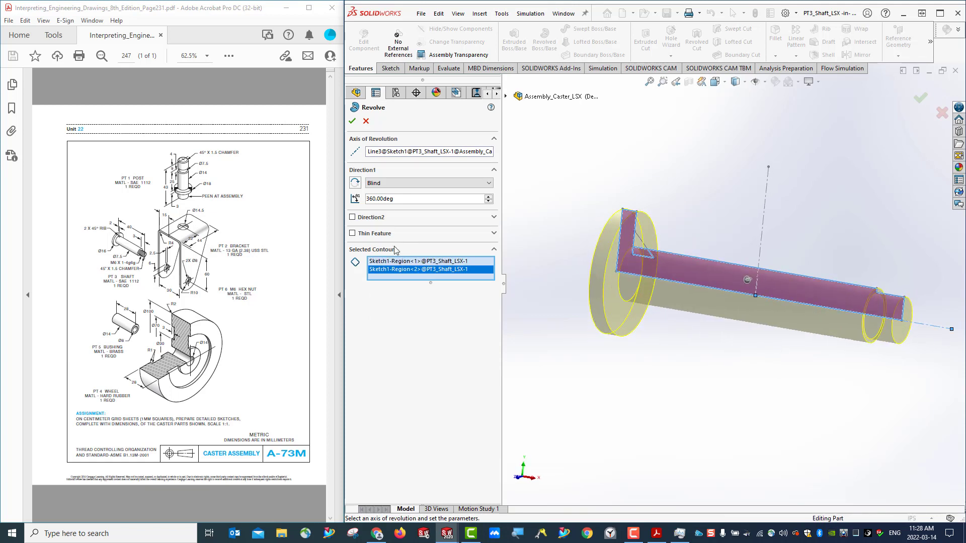
click(352, 121)
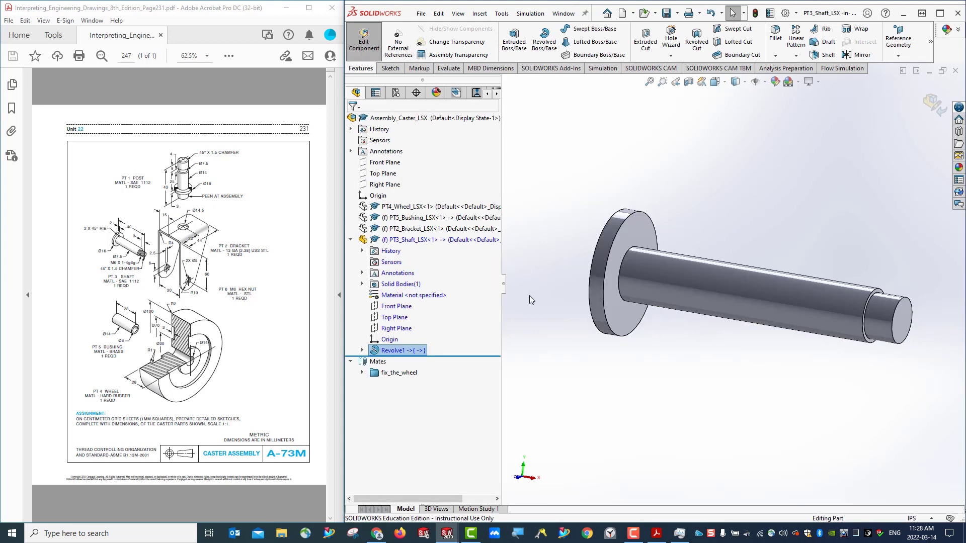
Step: Show the profile sketch contained in the shaft's revolve feature
middle_drag(713, 369, 672, 394)
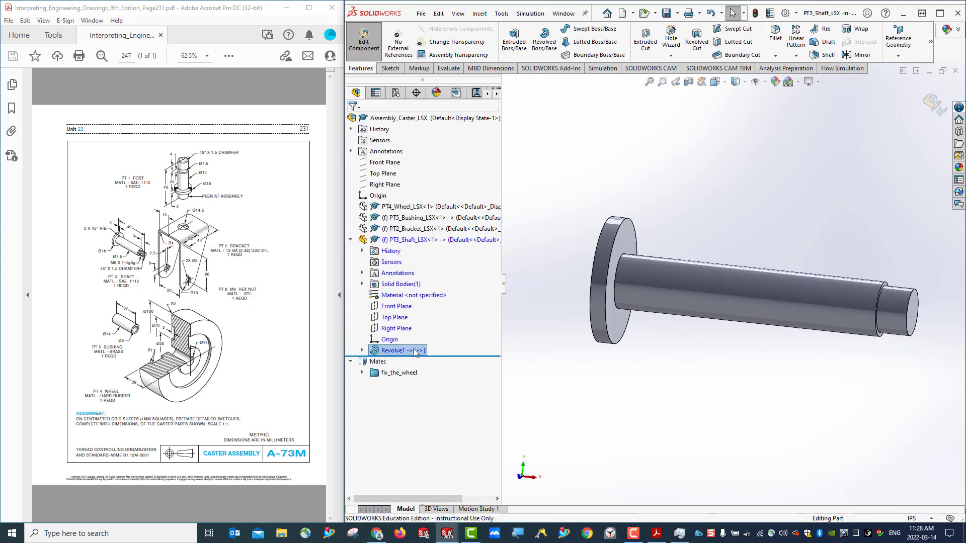
click(362, 351)
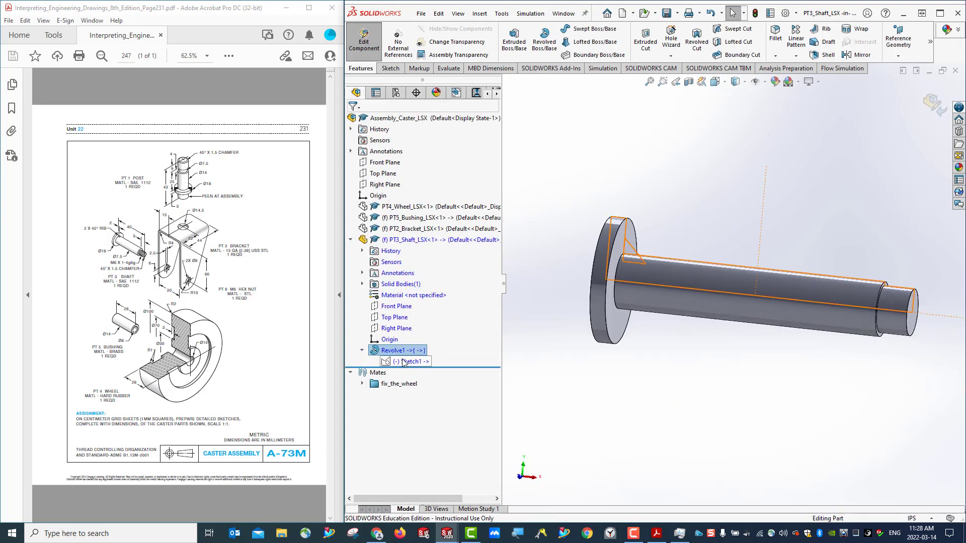
right_click(403, 361)
click(414, 342)
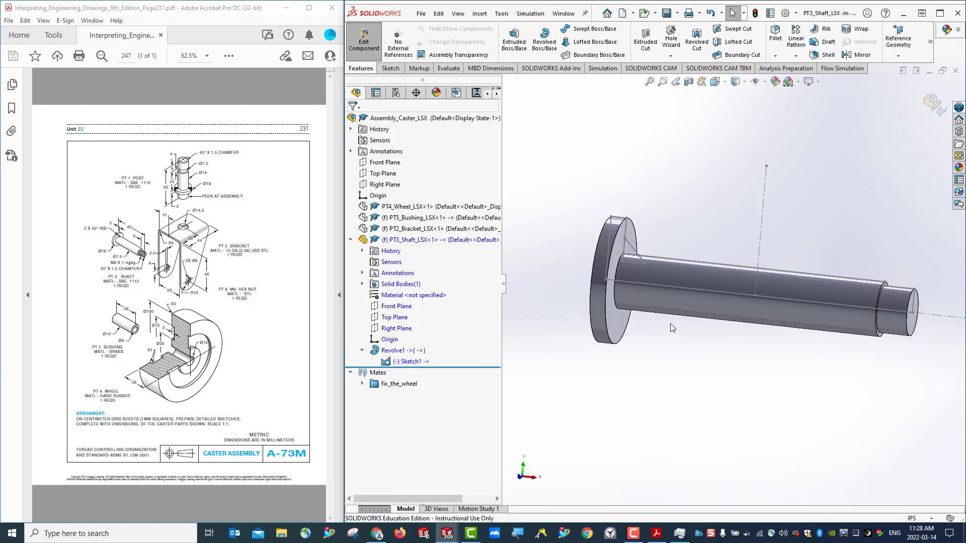
Step: Extrude the rib triangle contour of the shaft profile sketch 1 mm with the Mid Plane end condition, merging the result
click(513, 46)
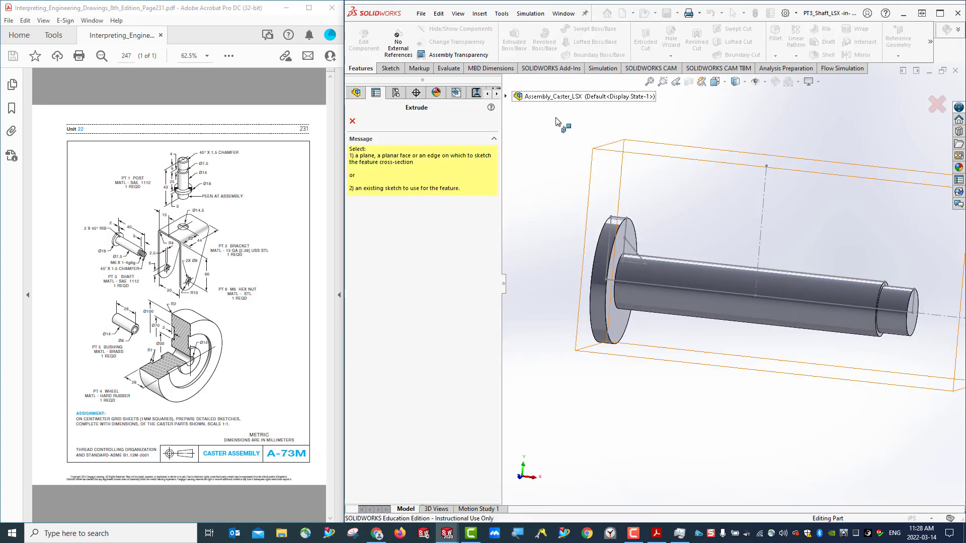
scroll(632, 255, down, 4)
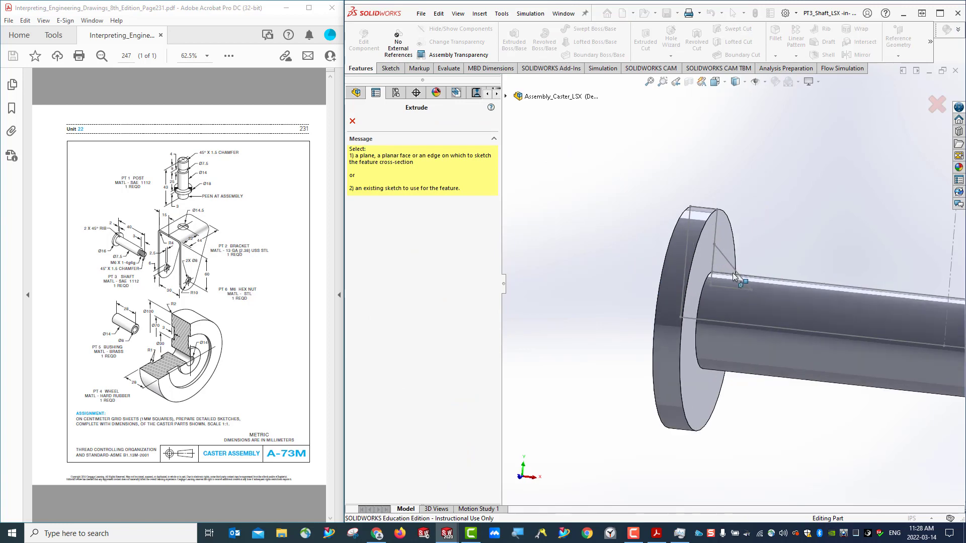
click(722, 256)
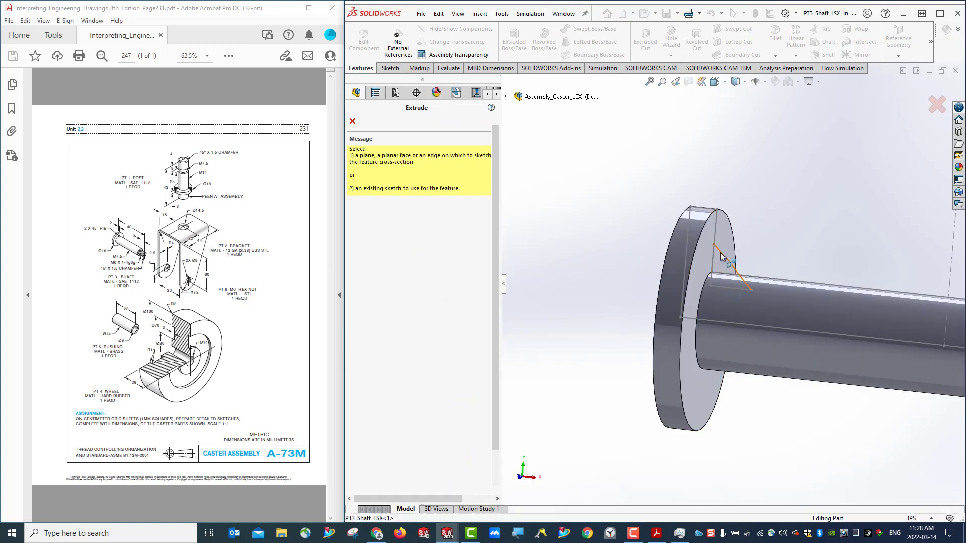
middle_drag(779, 252, 734, 272)
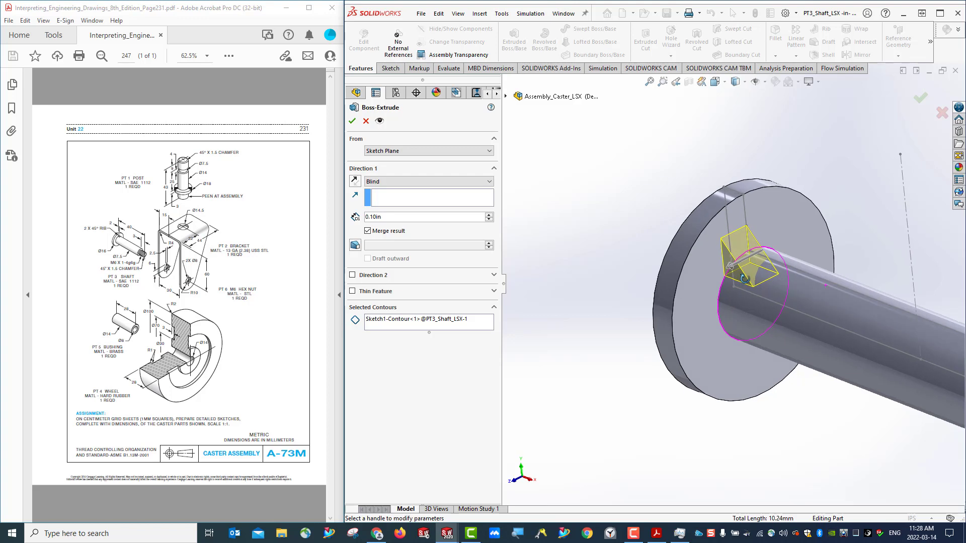
click(433, 151)
click(413, 149)
click(399, 181)
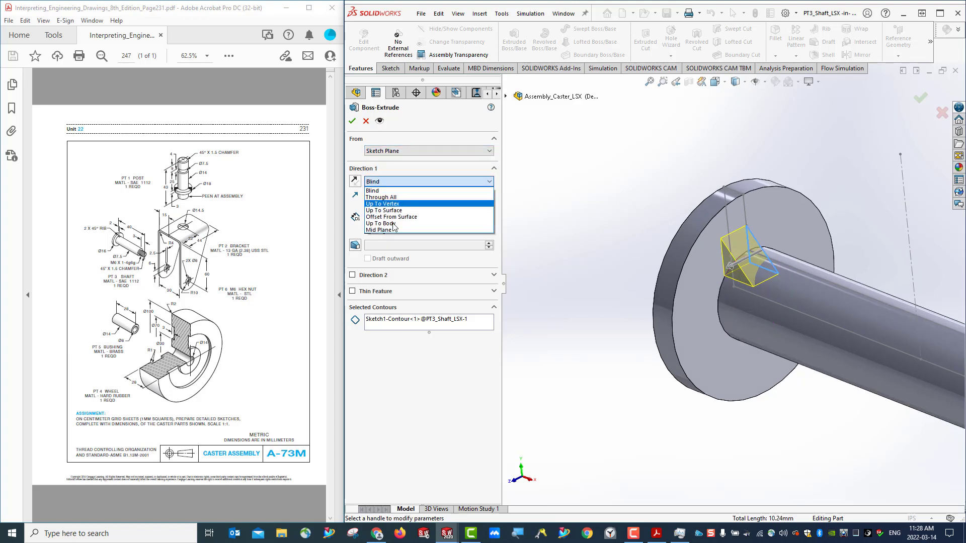
click(386, 222)
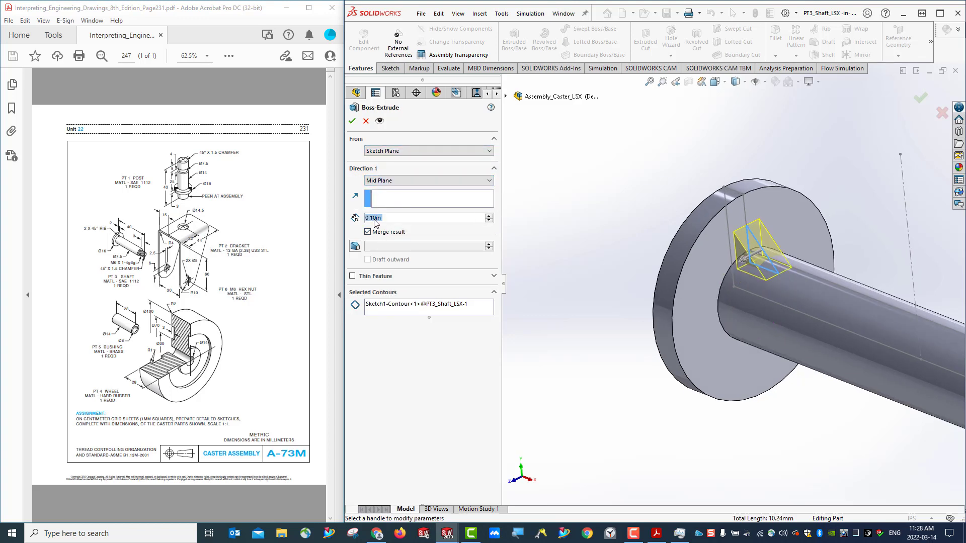
text(1mm)
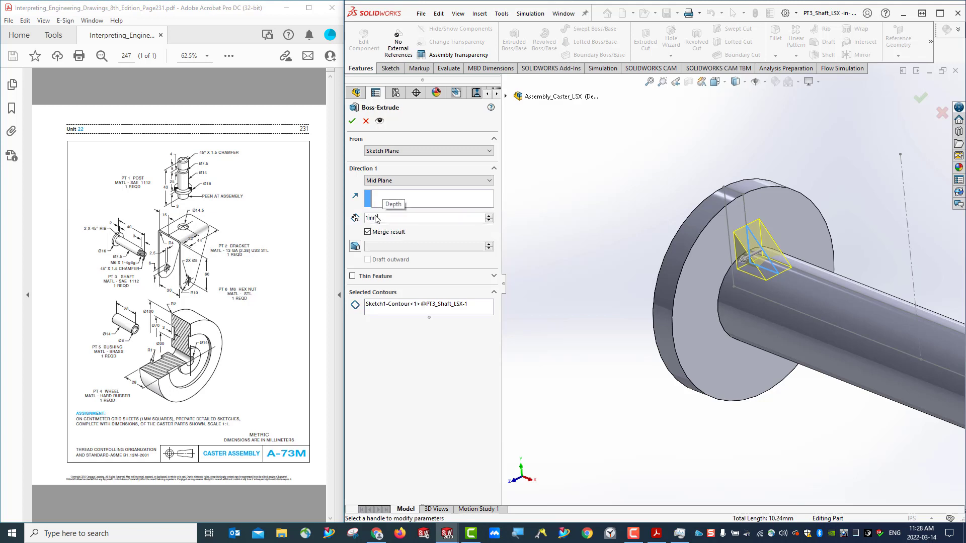
key(Return)
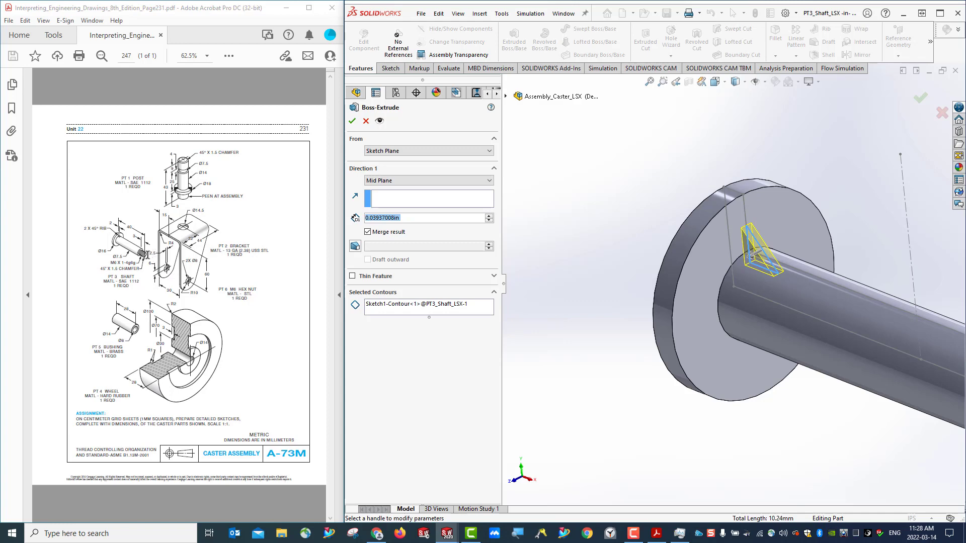
click(353, 120)
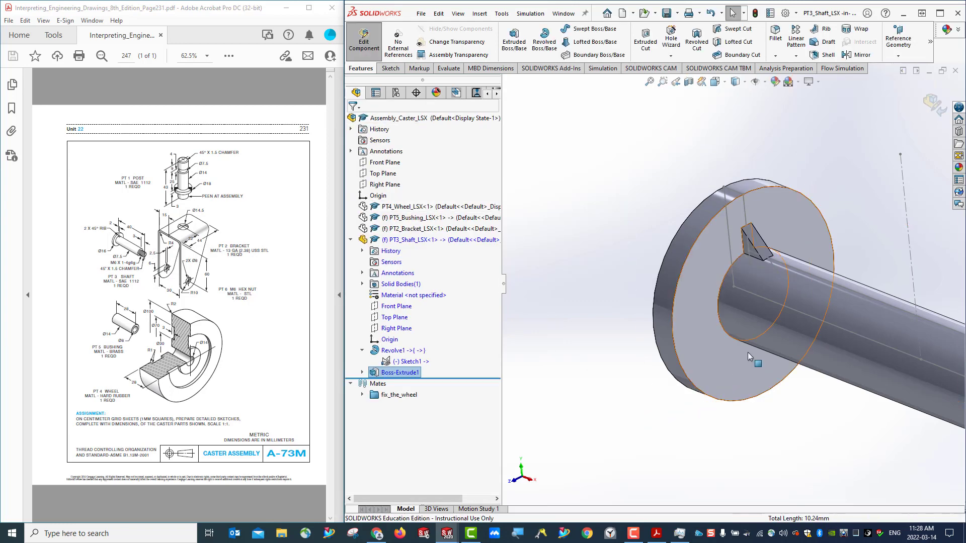
Step: Hide the profile sketch contained in the shaft's revolve feature
middle_drag(745, 355, 770, 417)
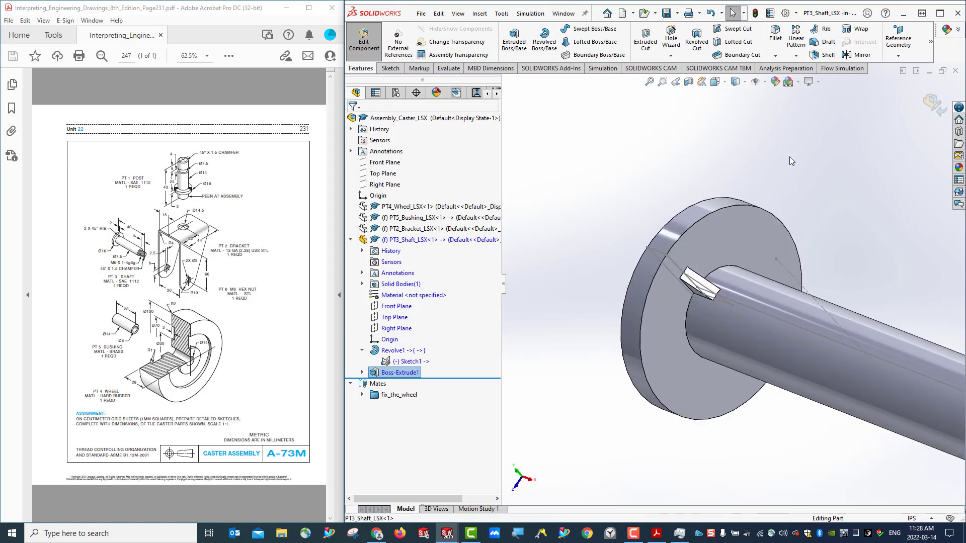
click(789, 156)
key(ctrl+7)
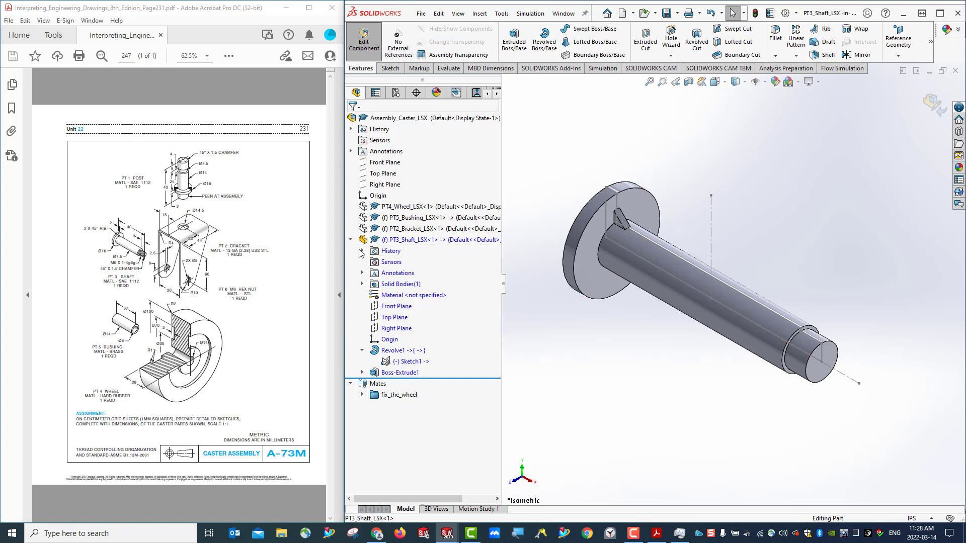
right_click(405, 362)
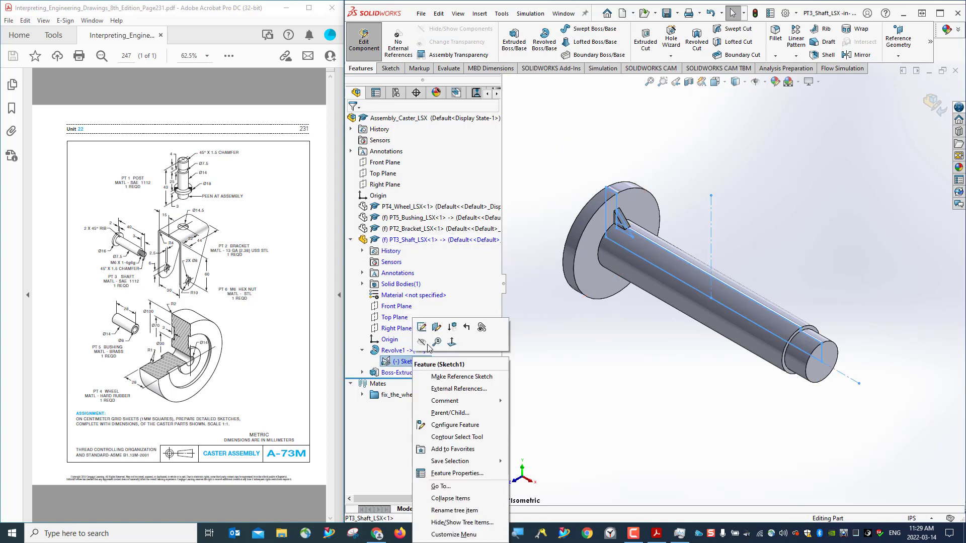
click(424, 344)
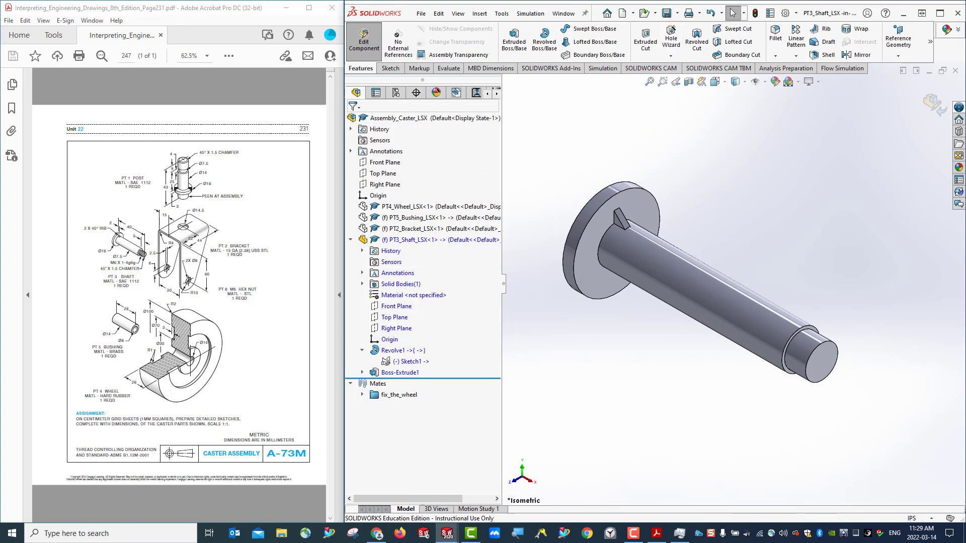
Step: Show the hidden PT4_Wheel_LSX, PT5_Bushing_LSX and PT2_Bracket_LSX components together and fit the whole caster in view
click(351, 240)
click(398, 209)
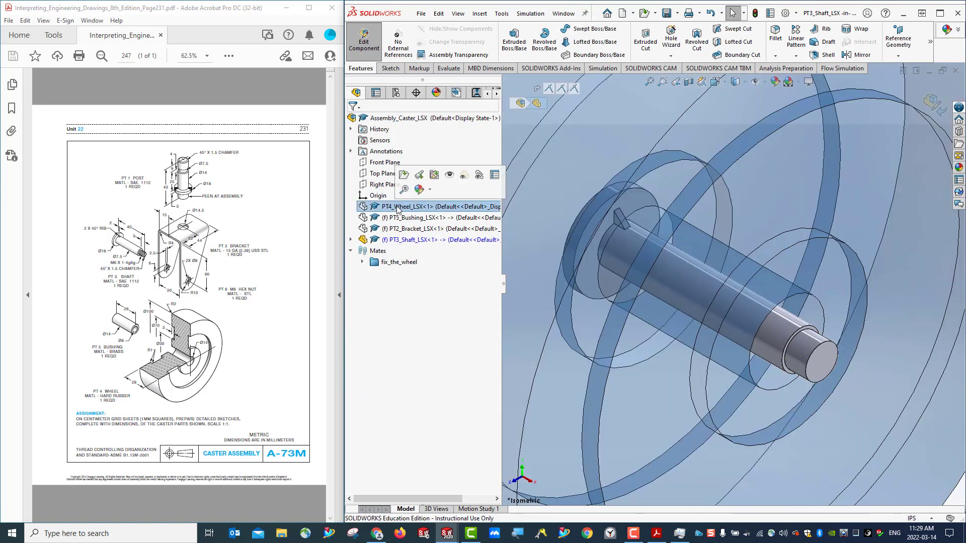
ctrl+click(399, 220)
ctrl+click(410, 230)
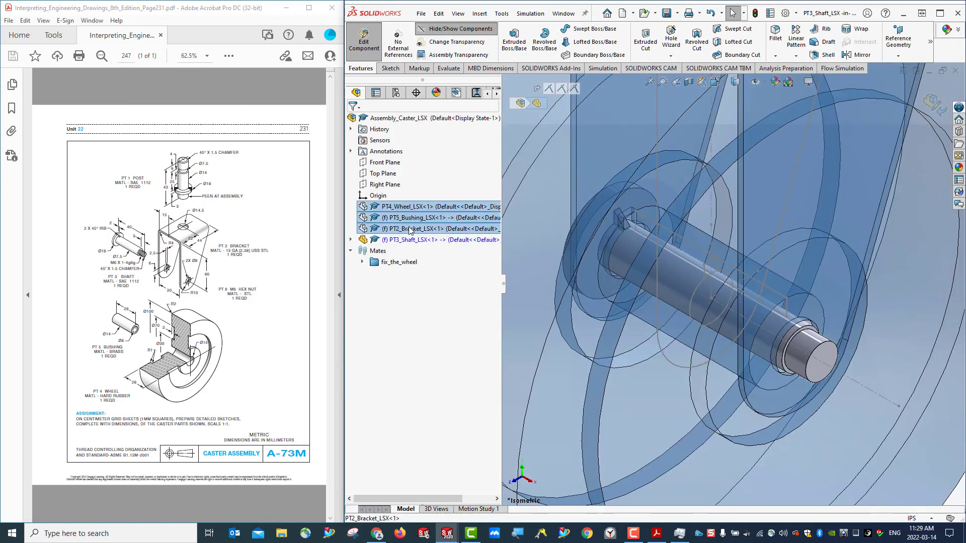
right_click(411, 231)
click(439, 201)
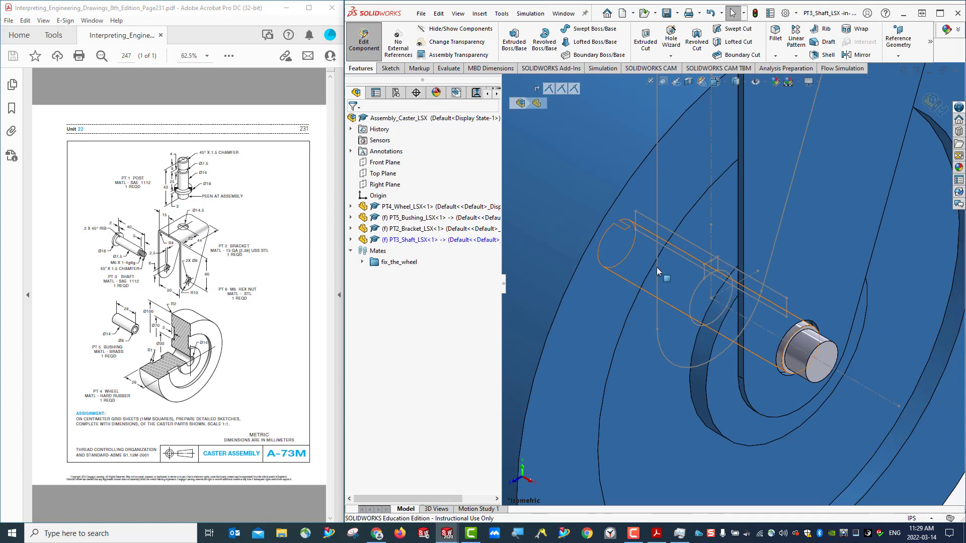
key(f)
click(862, 357)
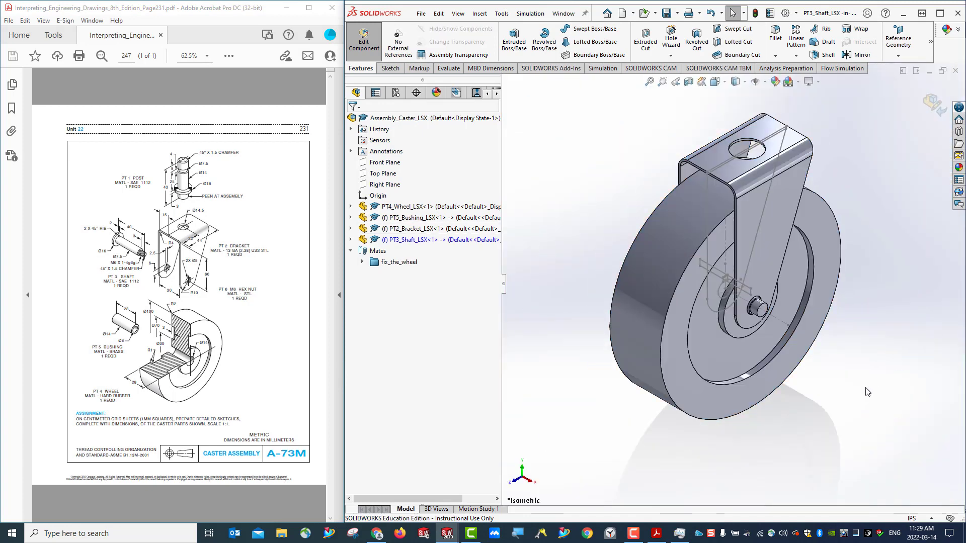
Step: Finish editing the shaft in context and return to the caster assembly
mouse_move(867, 392)
middle_down()
mouse_move(917, 360)
mouse_move(867, 380)
middle_up()
key(ctrl+7)
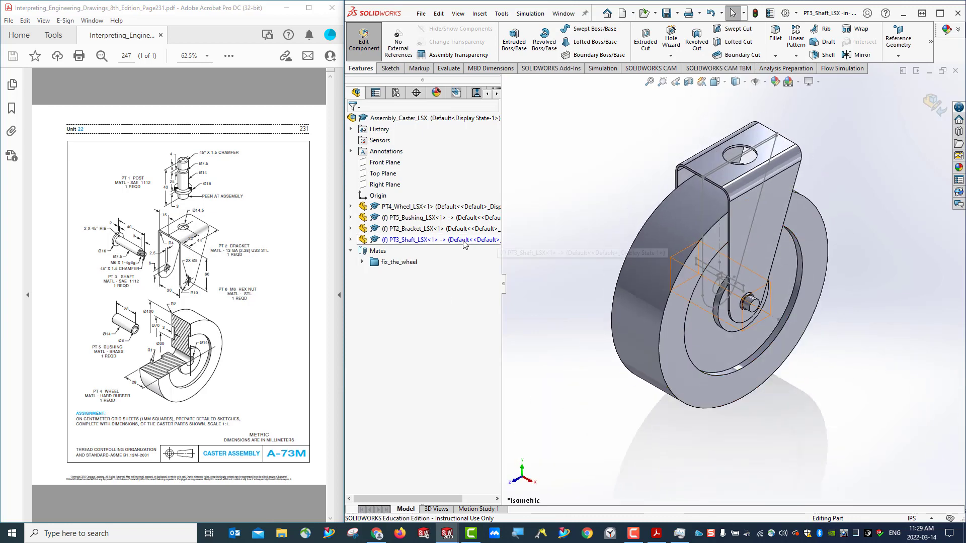
click(367, 45)
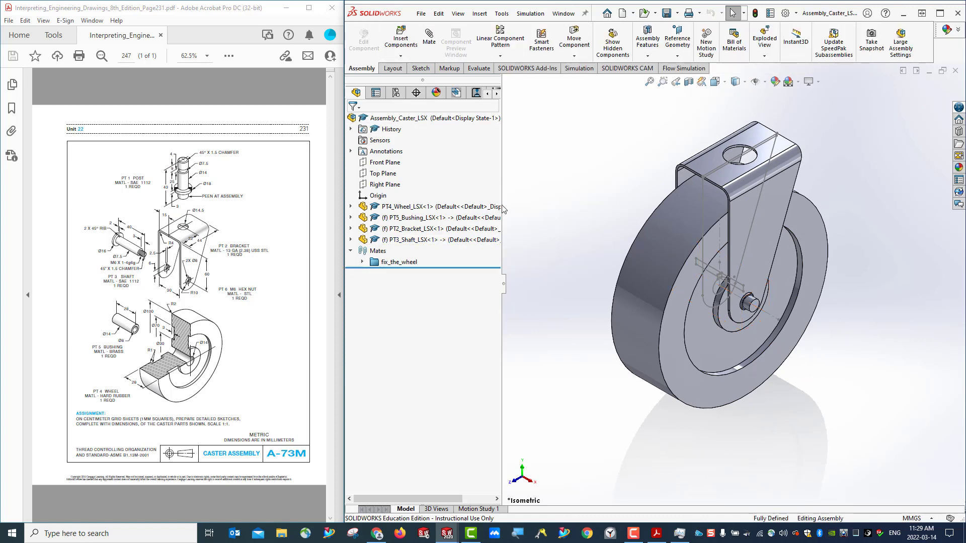
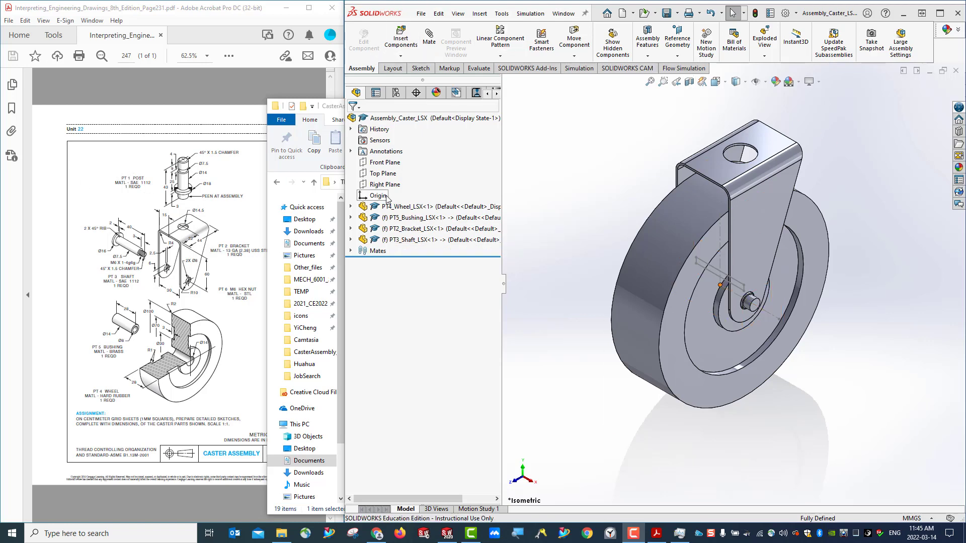
Step: Insert a new blank part into the caster assembly without attaching it to a face or plane
click(400, 56)
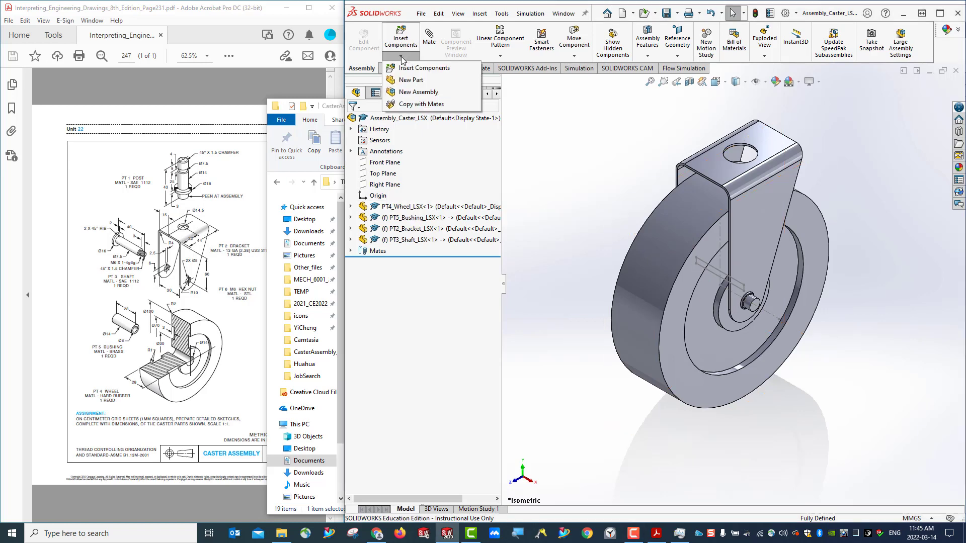
click(412, 80)
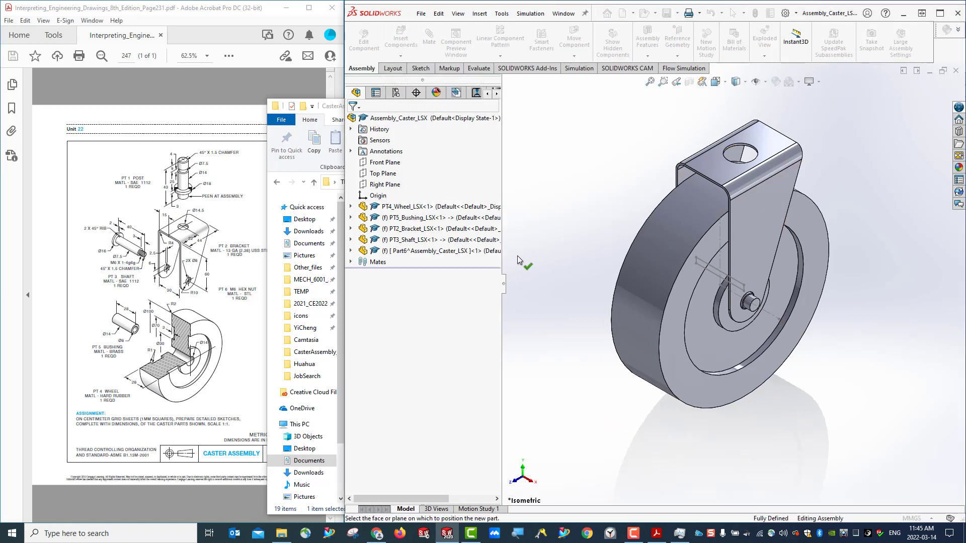
right_click(406, 252)
click(617, 195)
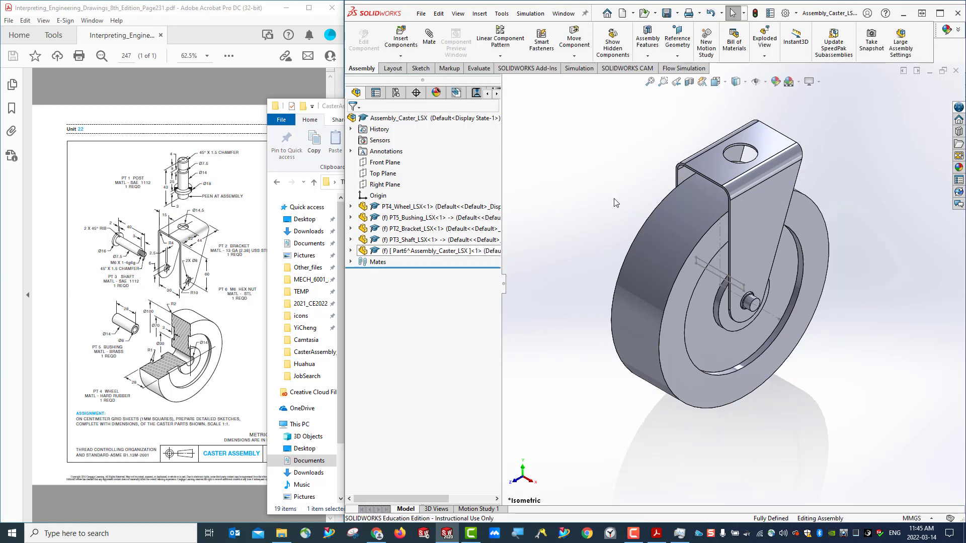
Step: Save the new virtual part as an external file named PT1_Post_LSX
right_click(398, 251)
key(Escape)
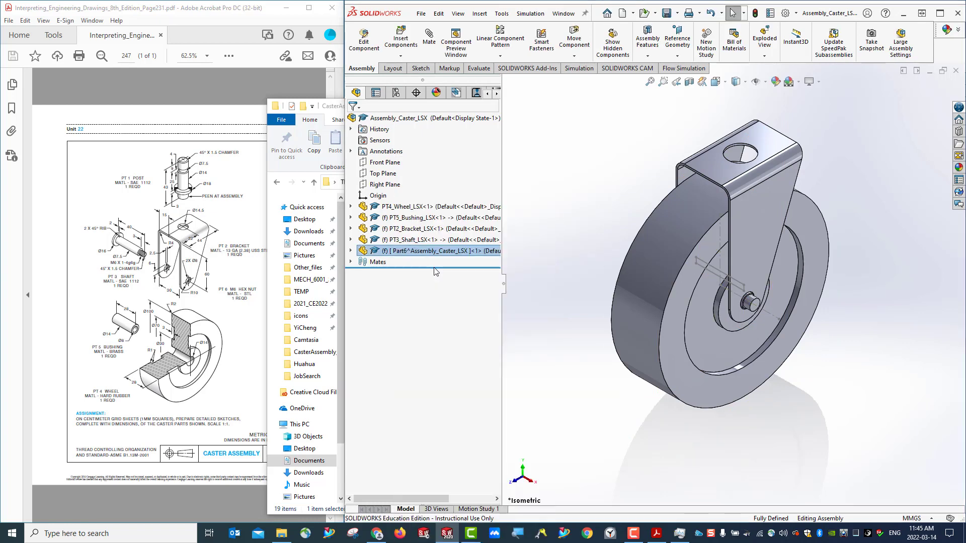
key(ctrl+s)
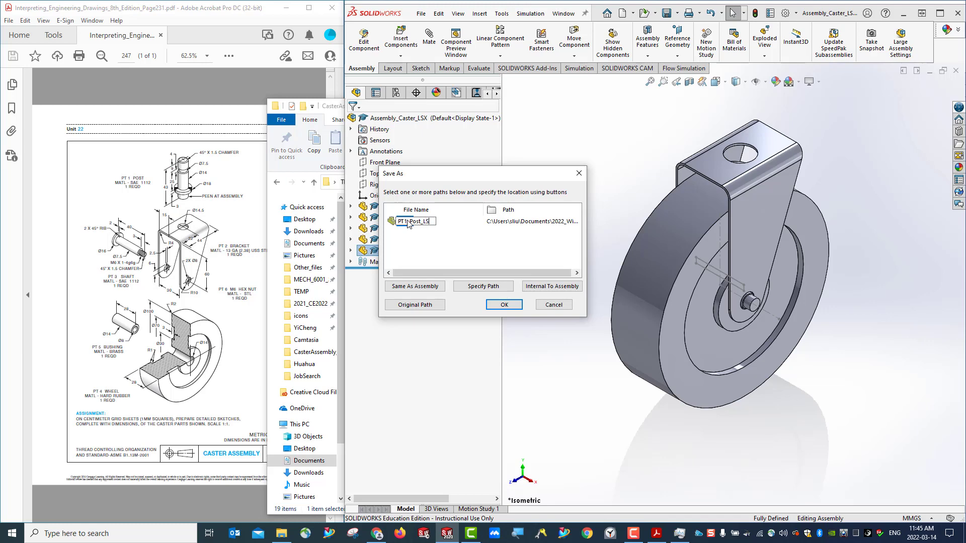
click(502, 304)
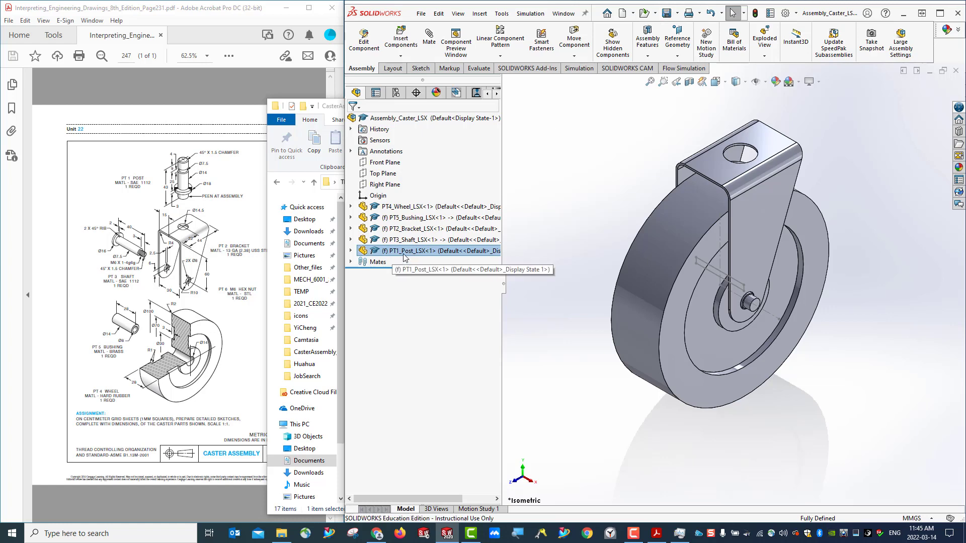
Step: Hide the wheel, bushing and shaft components, leaving only the bracket displayed
click(402, 211)
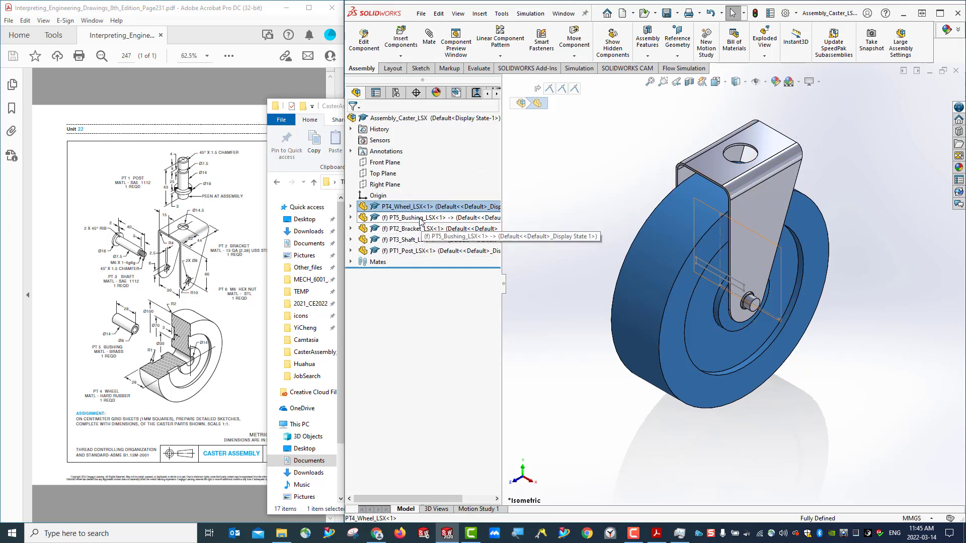
ctrl+click(421, 220)
ctrl+click(436, 242)
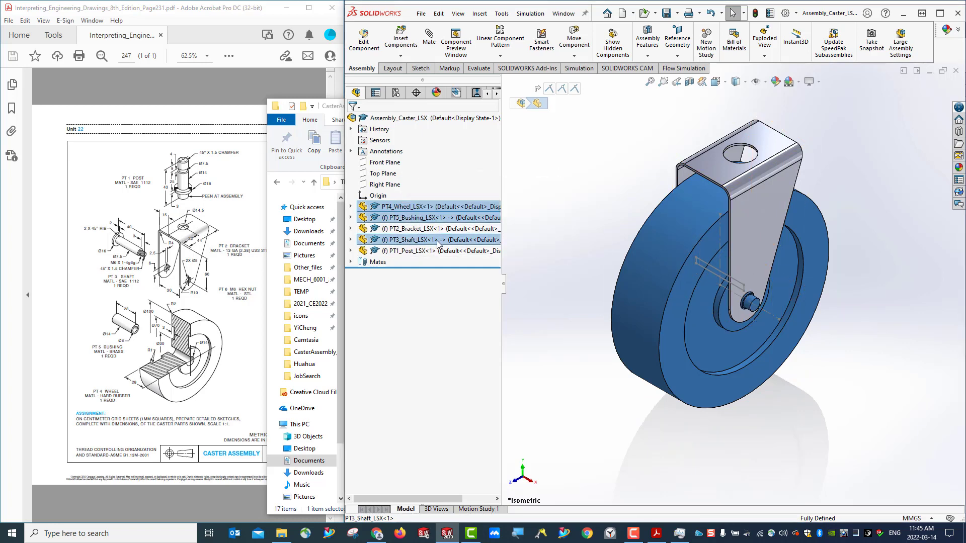
right_click(438, 241)
click(472, 211)
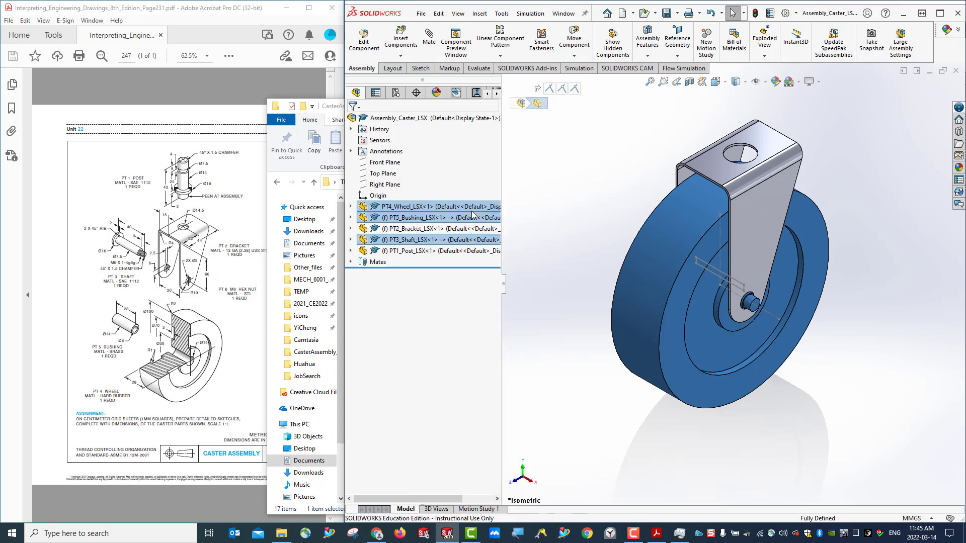
Step: Edit PT1_Post_LSX in the assembly context and start a sketch on its Front Plane
middle_drag(684, 366, 730, 377)
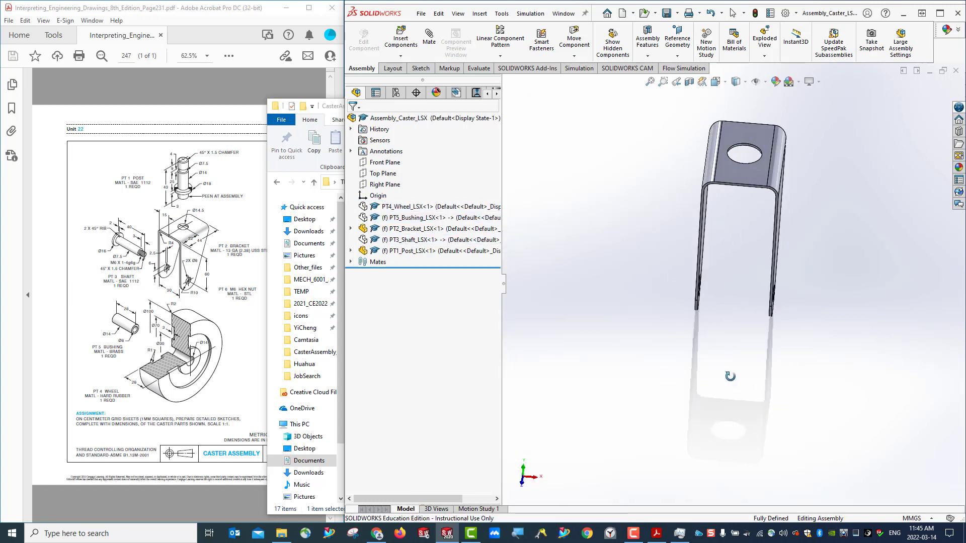
click(394, 251)
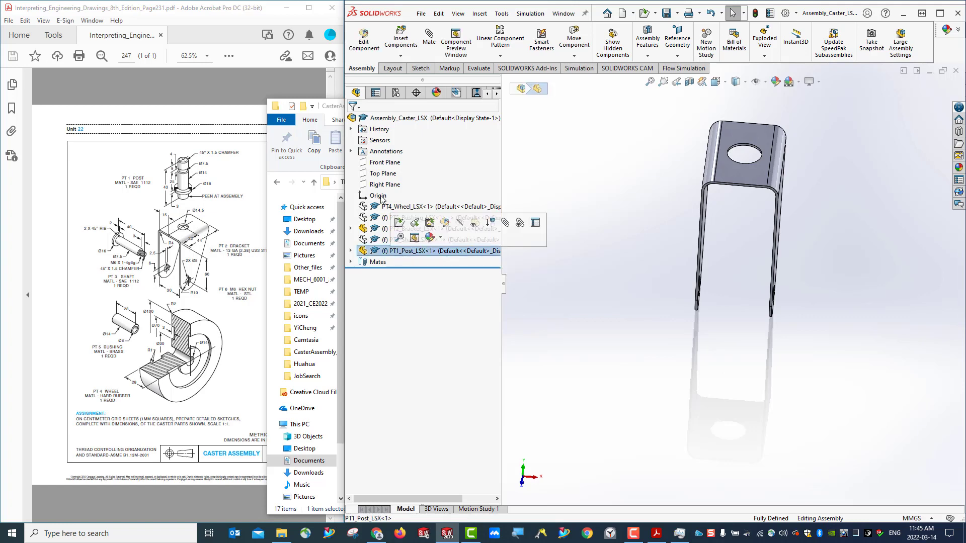
click(399, 222)
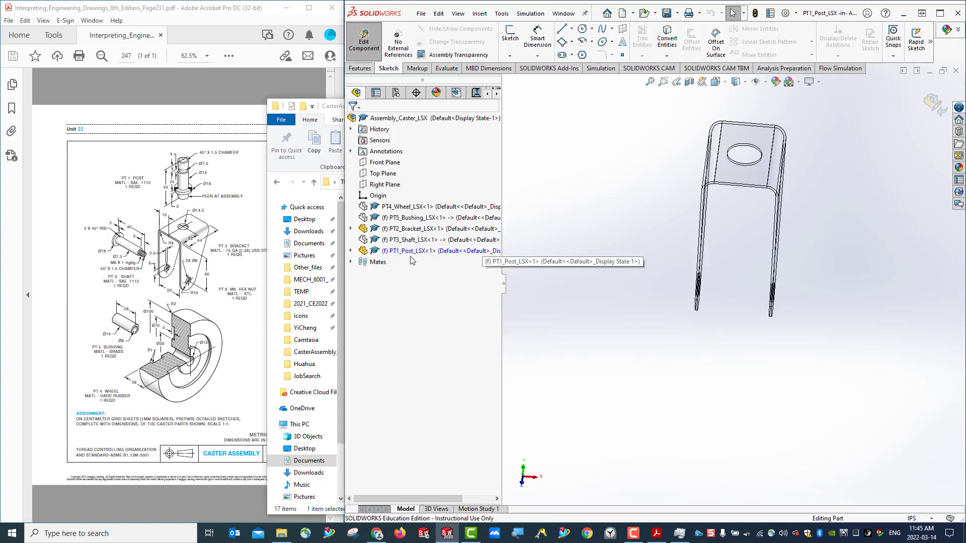
click(351, 250)
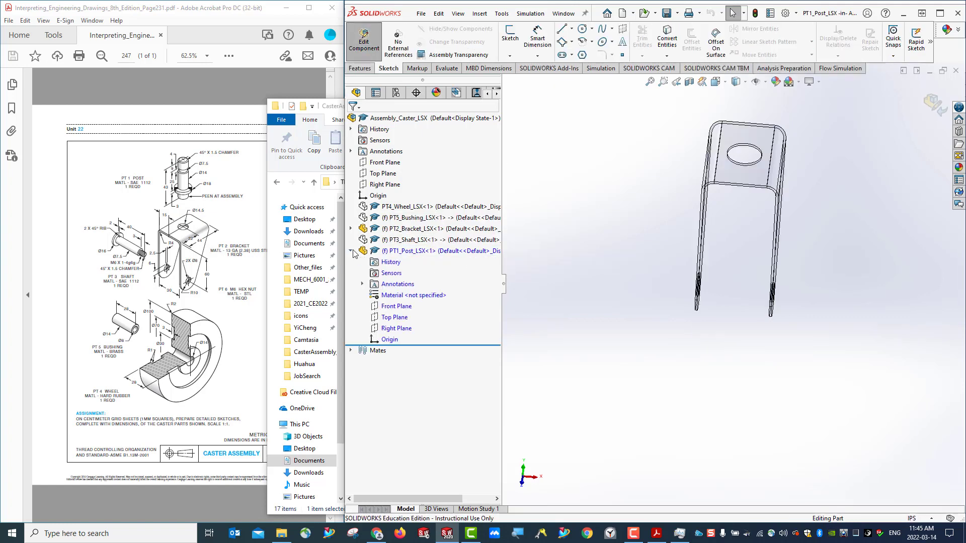
right_click(398, 308)
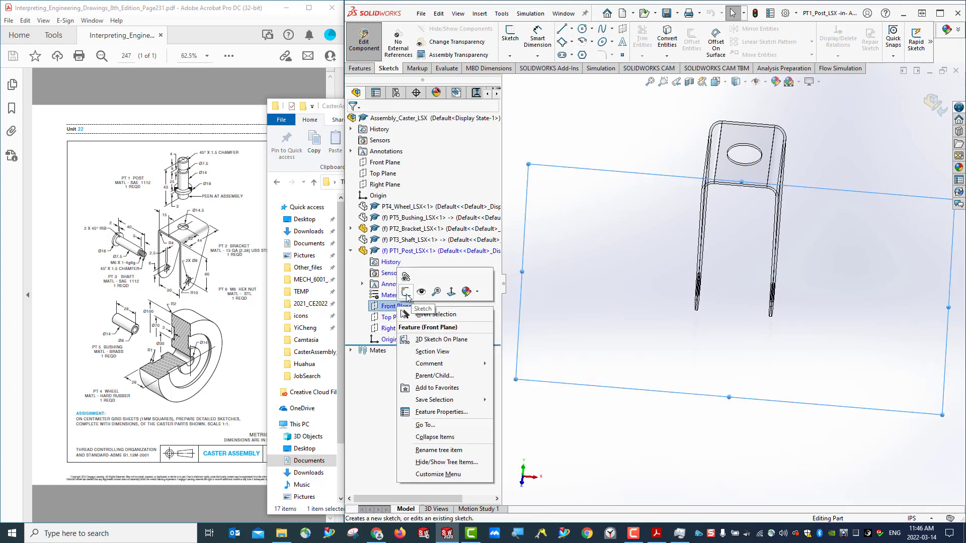
click(406, 293)
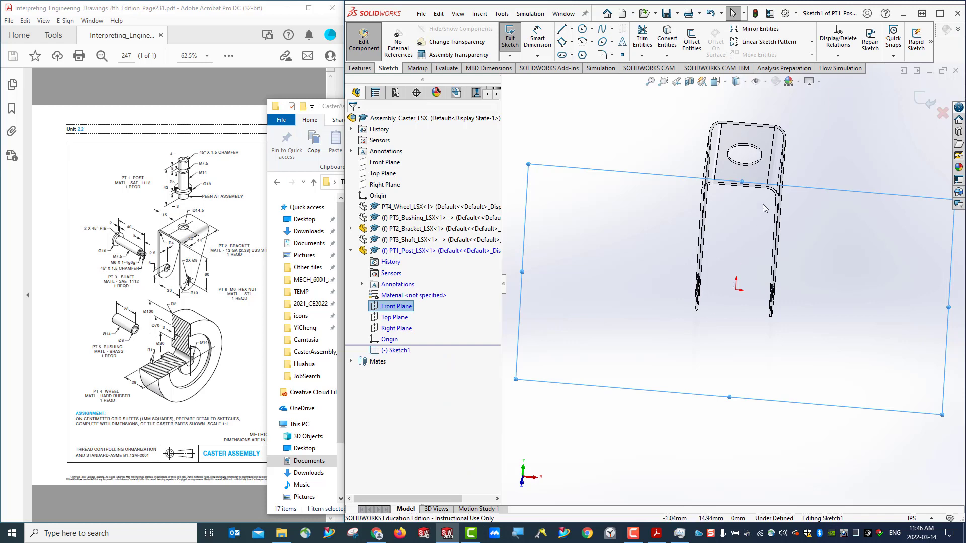
Step: From the front view, draw a horizontal centerline about 39 mm long and a vertical centerline about 98 mm long from the origin
click(723, 83)
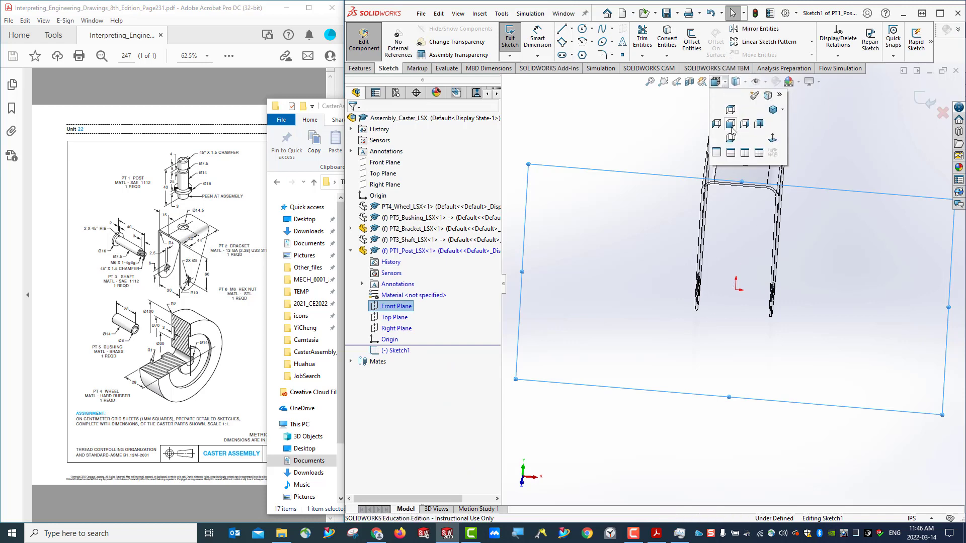
click(732, 126)
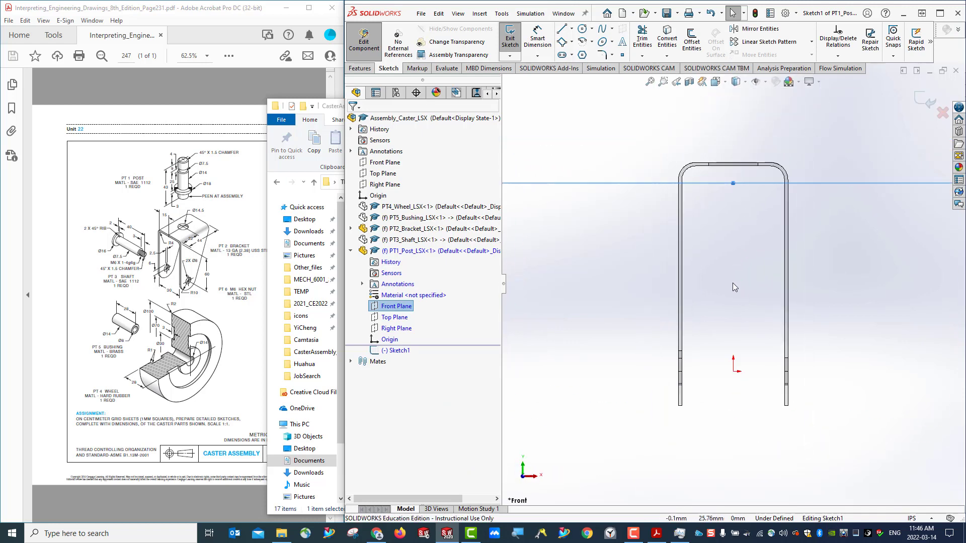
click(572, 30)
click(580, 56)
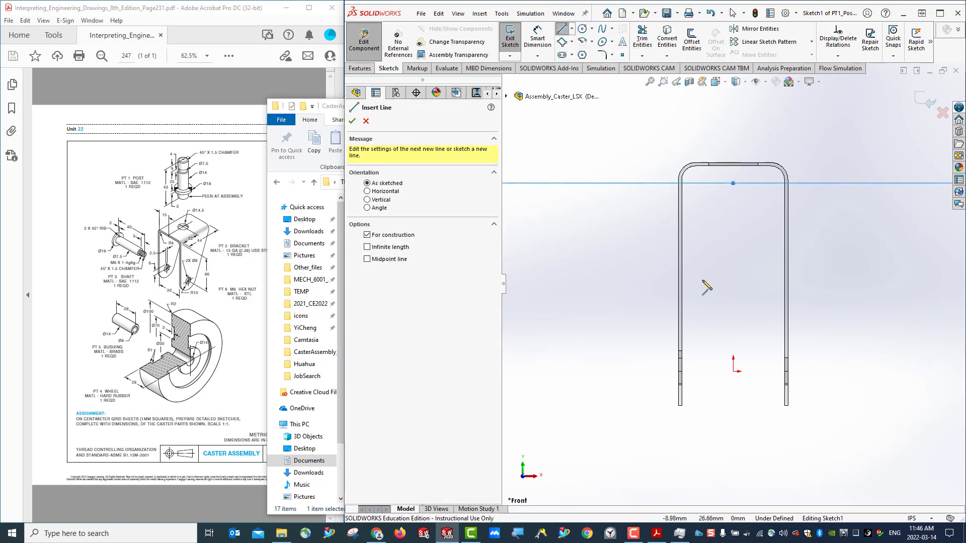
click(868, 372)
click(733, 372)
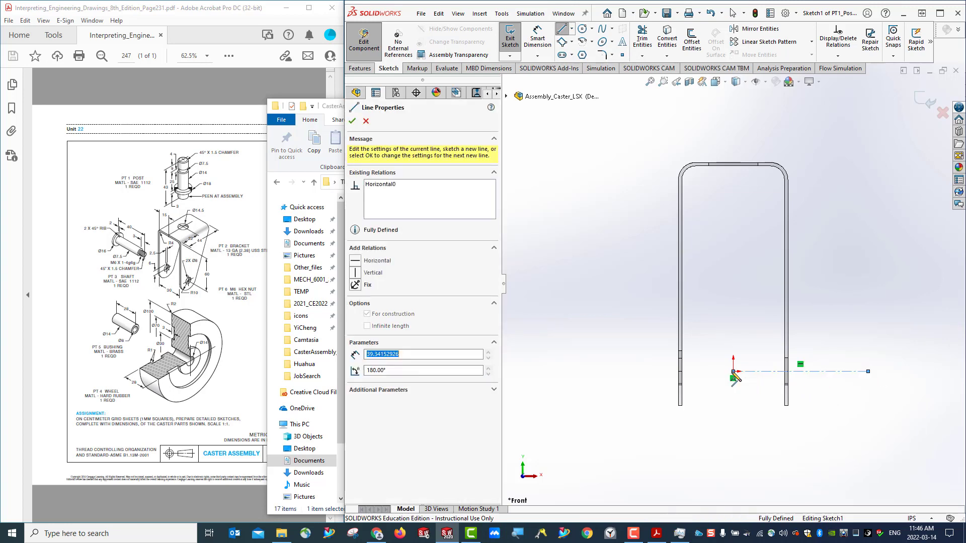
click(733, 96)
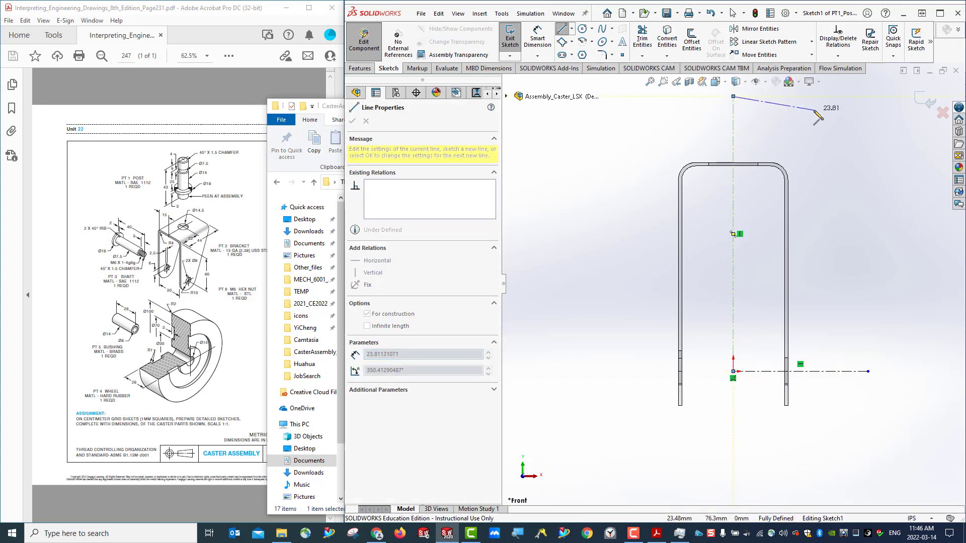
key(Escape)
key(f)
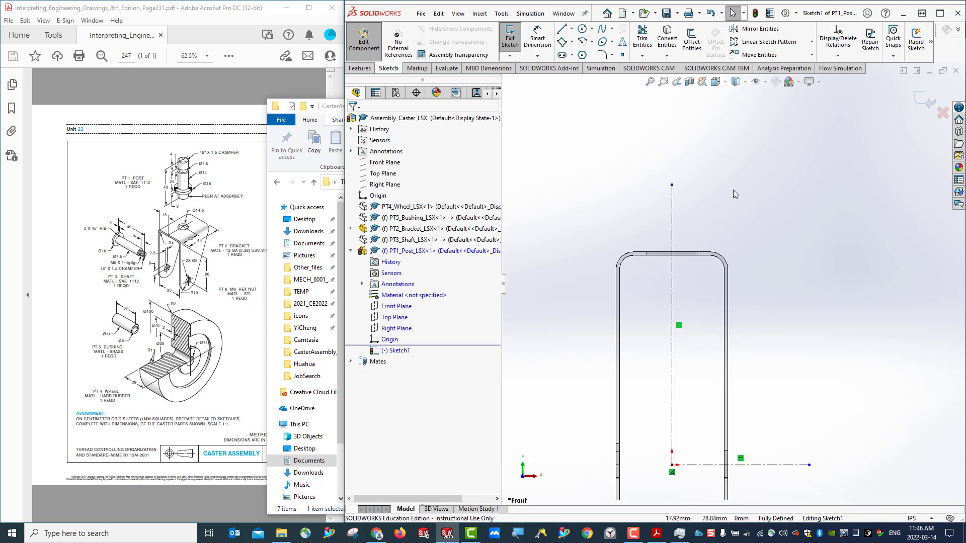
scroll(714, 211, down, 2)
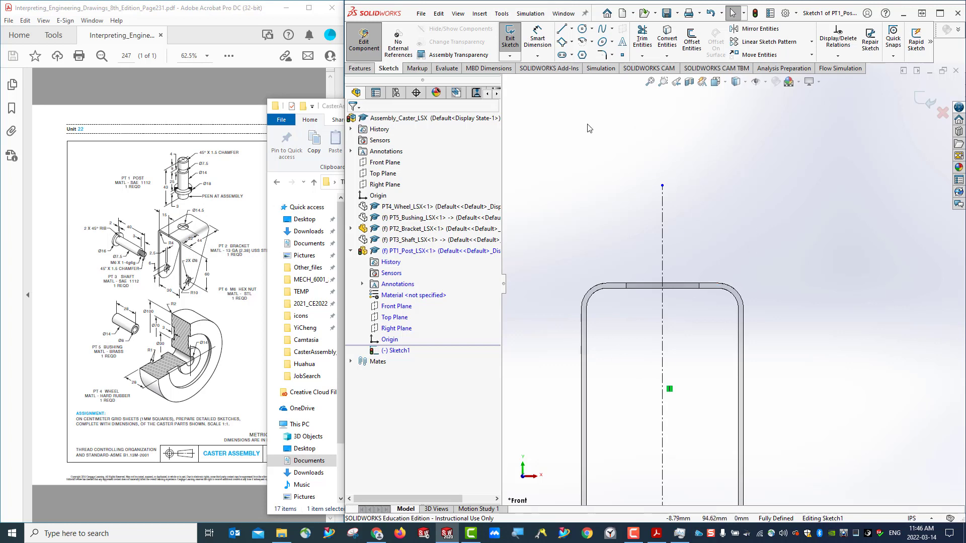
drag(662, 187, 677, 102)
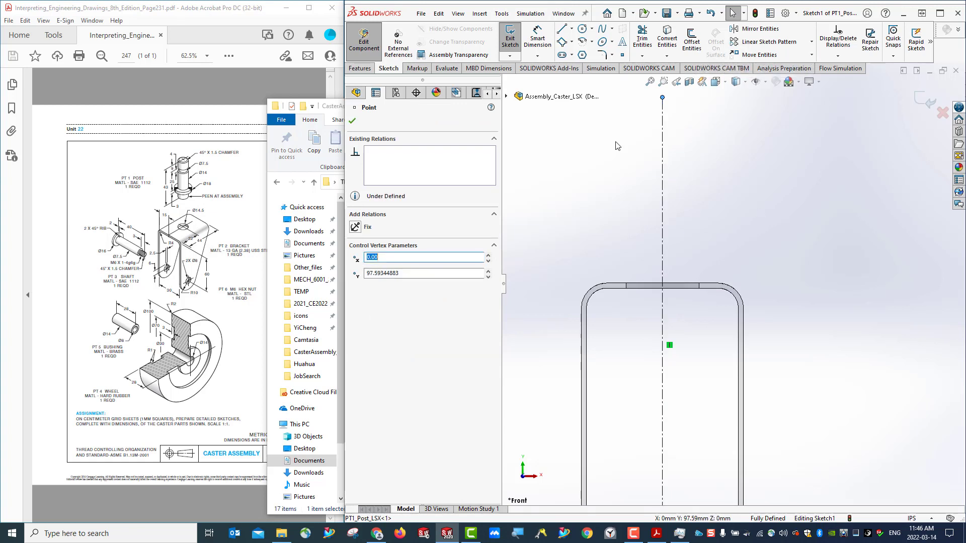
Step: Sketch a closed rectangular post profile about 12 mm wide and 41 mm tall against the vertical centerline, crossing the bracket's top plate
click(562, 28)
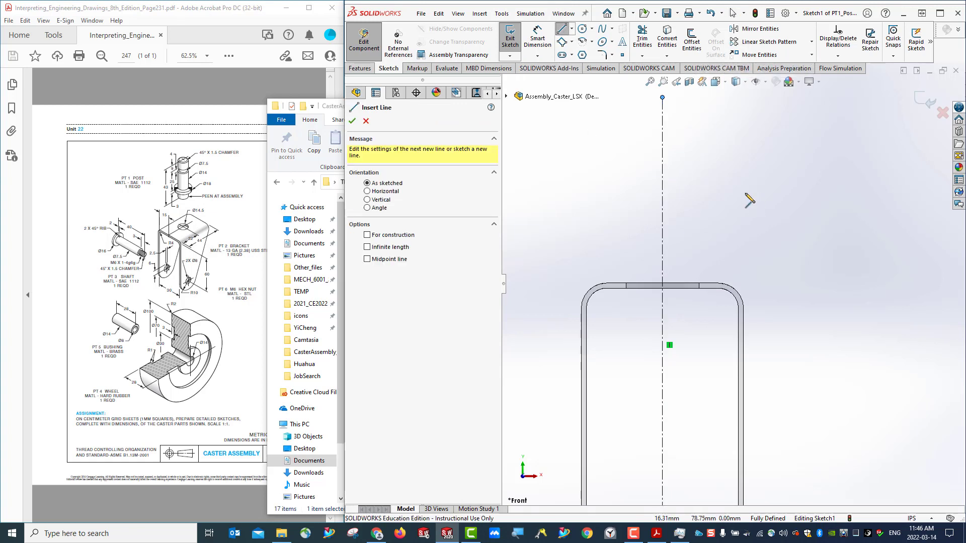
click(663, 116)
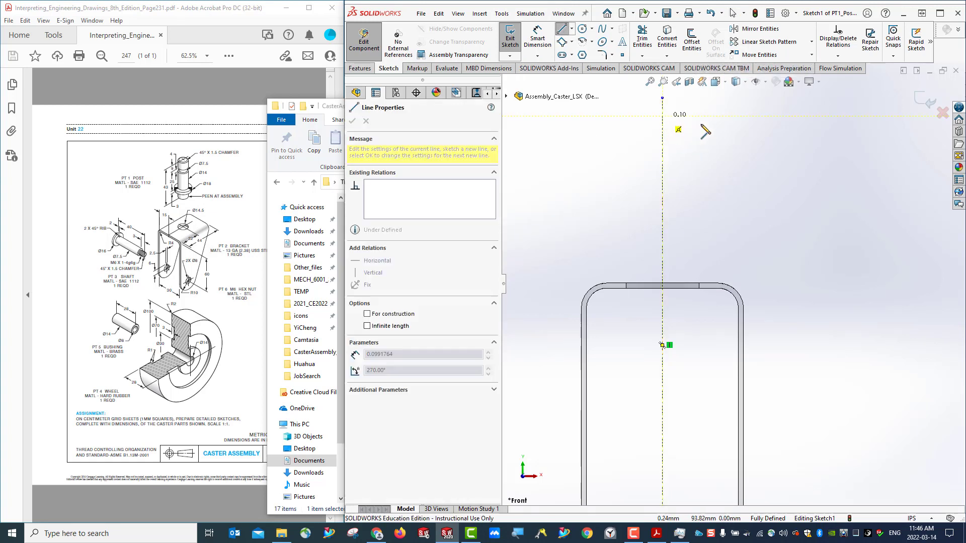
click(722, 117)
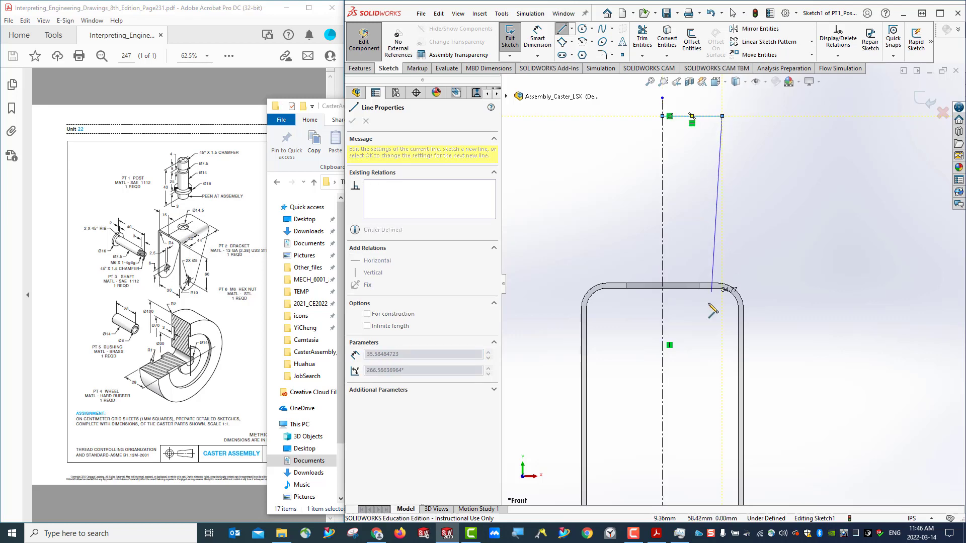
click(722, 326)
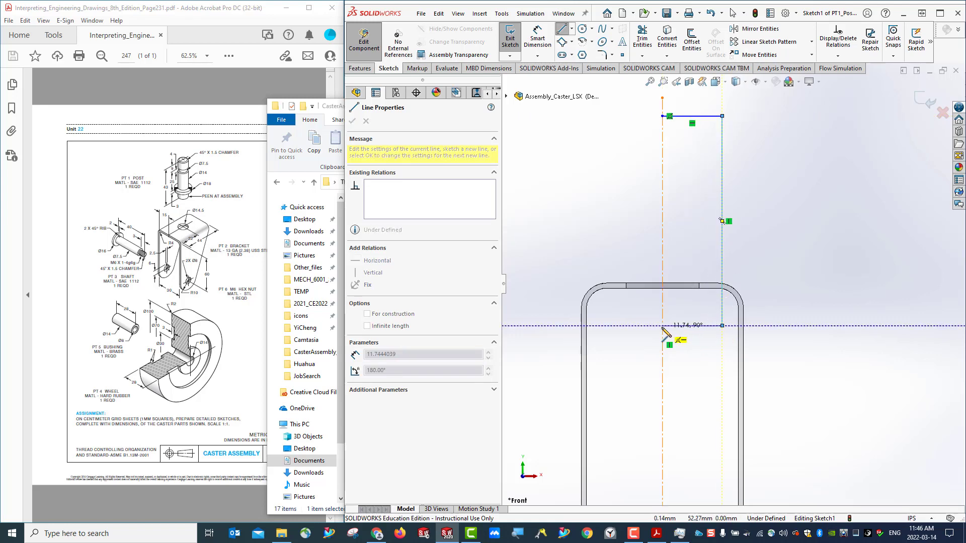
click(662, 325)
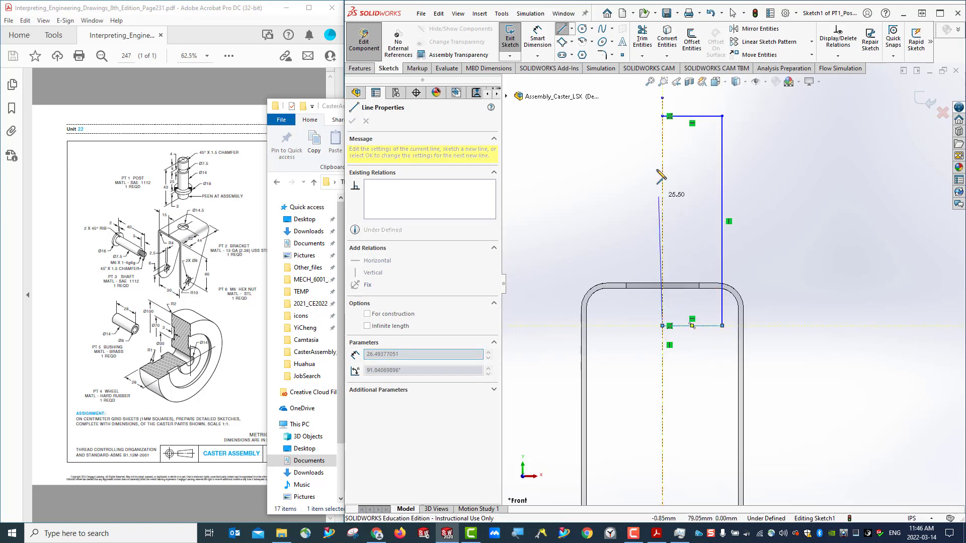
click(662, 116)
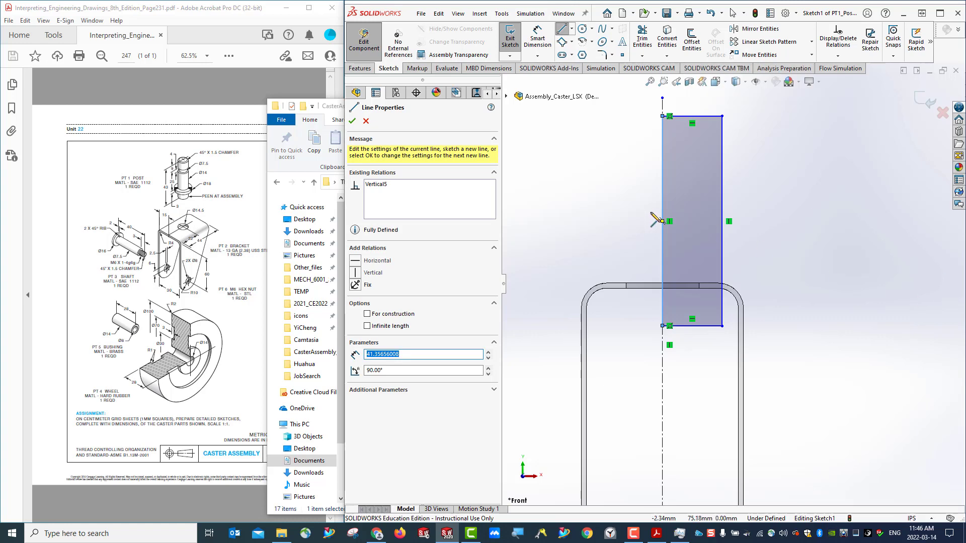
Step: Dimension the post profile's height at 43 mm and place a width dimension on its lower edge
click(538, 38)
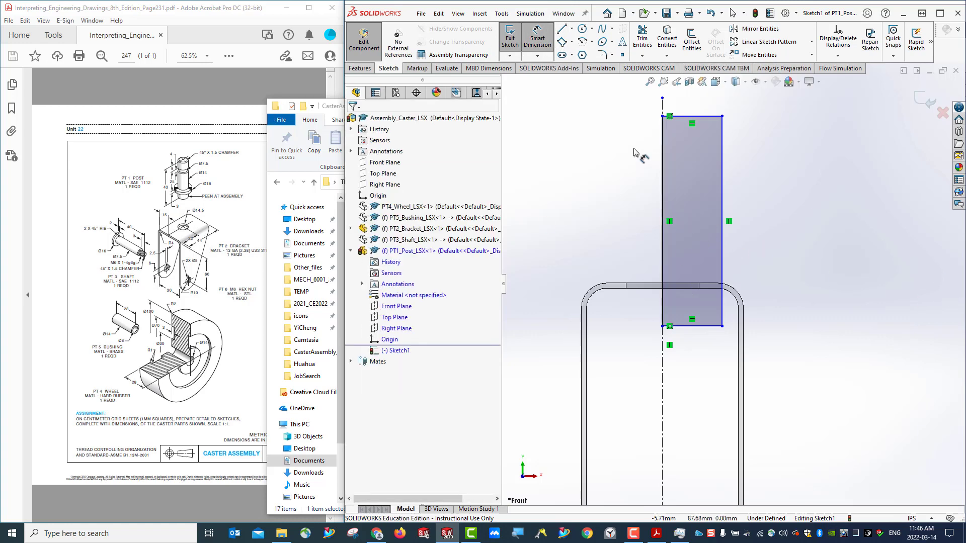
click(650, 174)
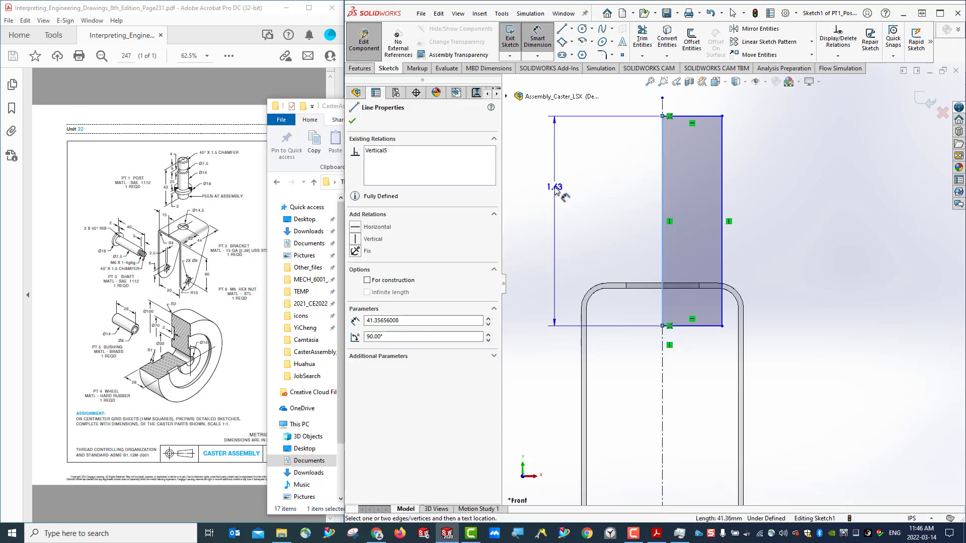
click(555, 190)
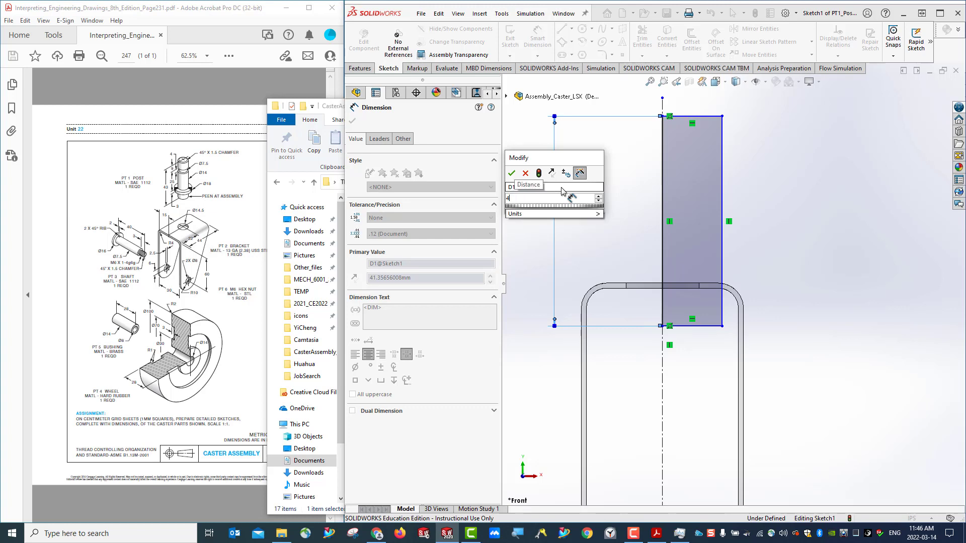
text(43mm)
key(Return)
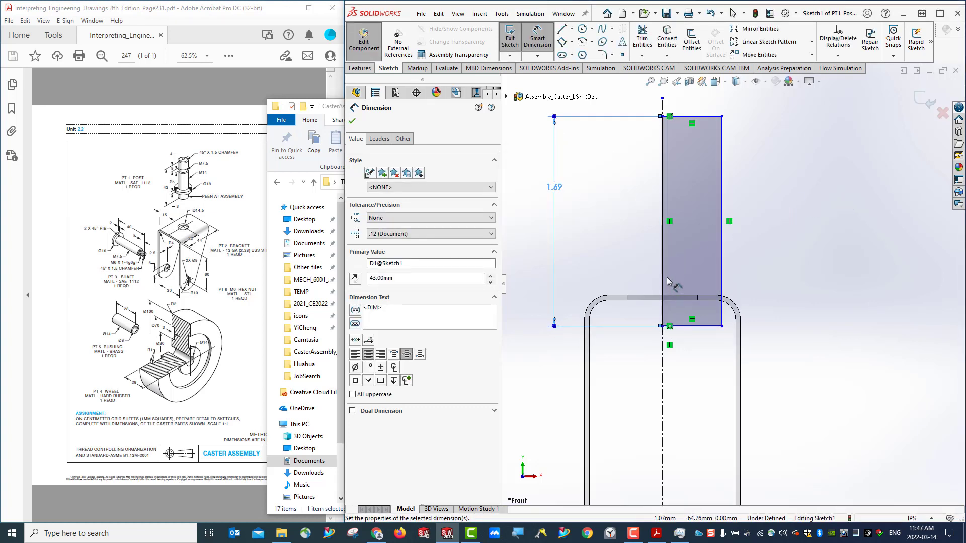
click(706, 330)
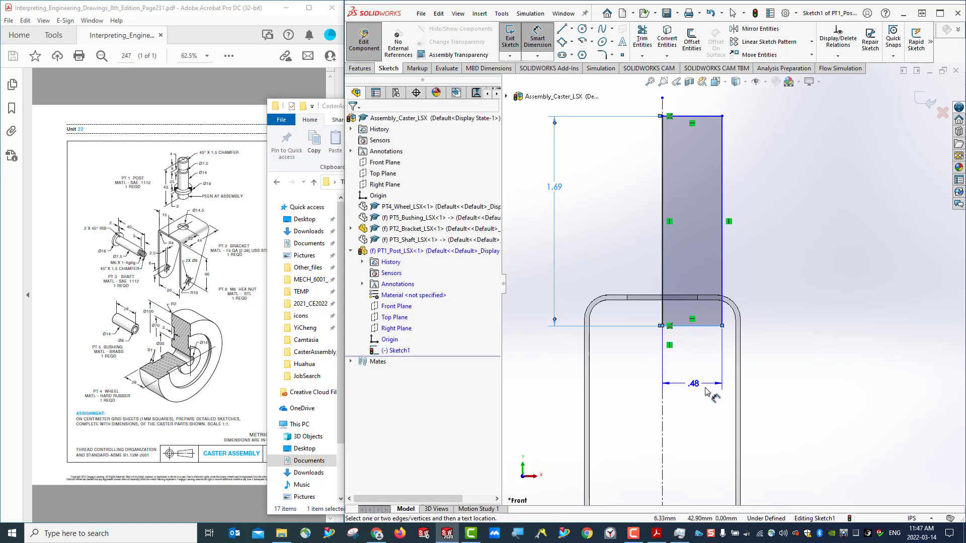
click(704, 391)
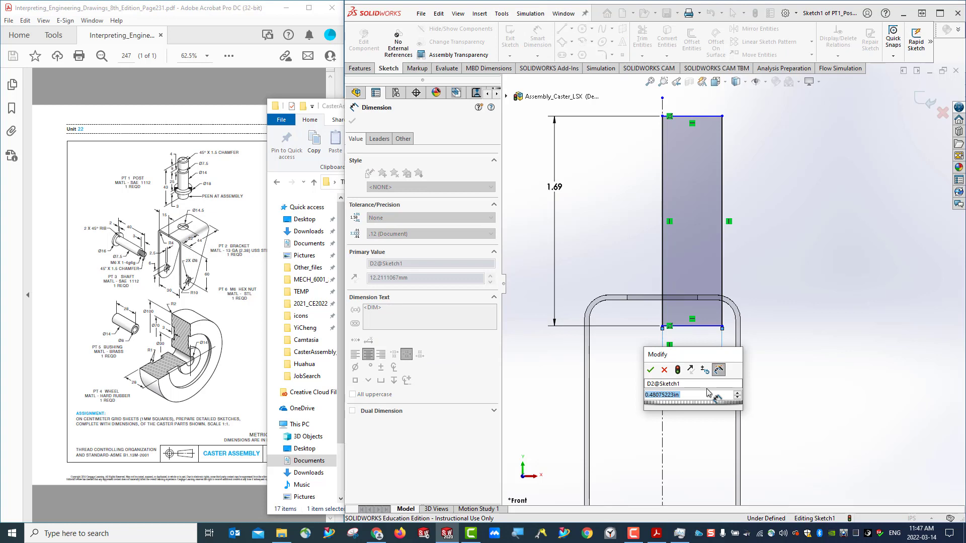
text(7)
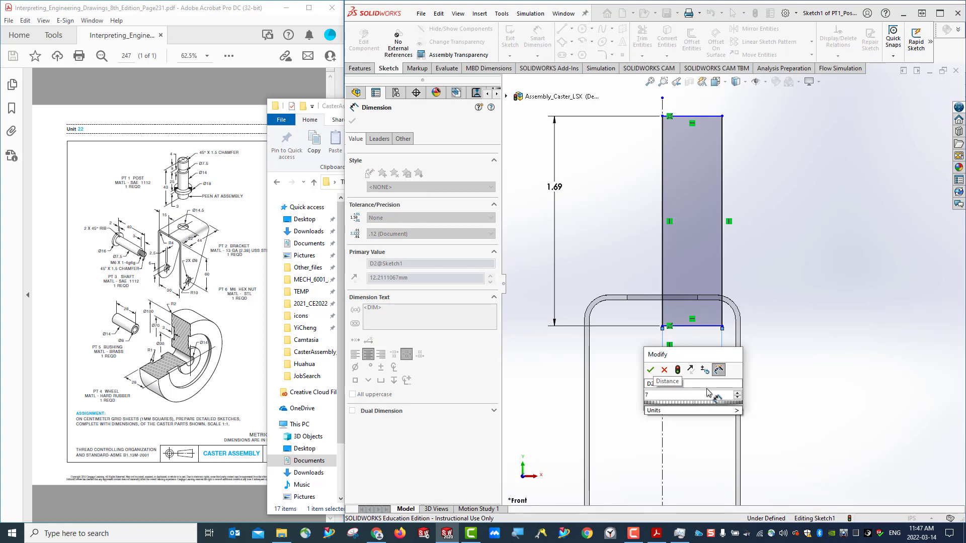
key(Return)
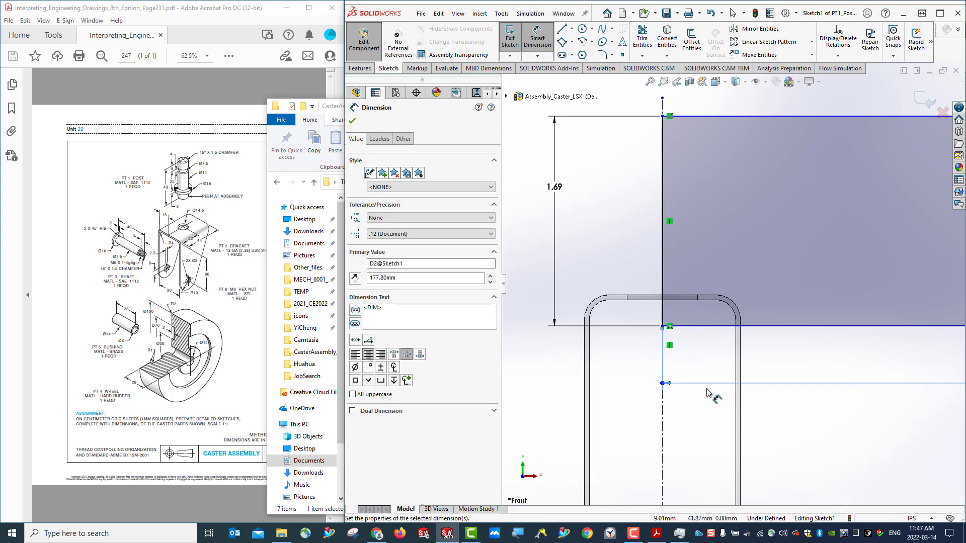
key(ctrl+z)
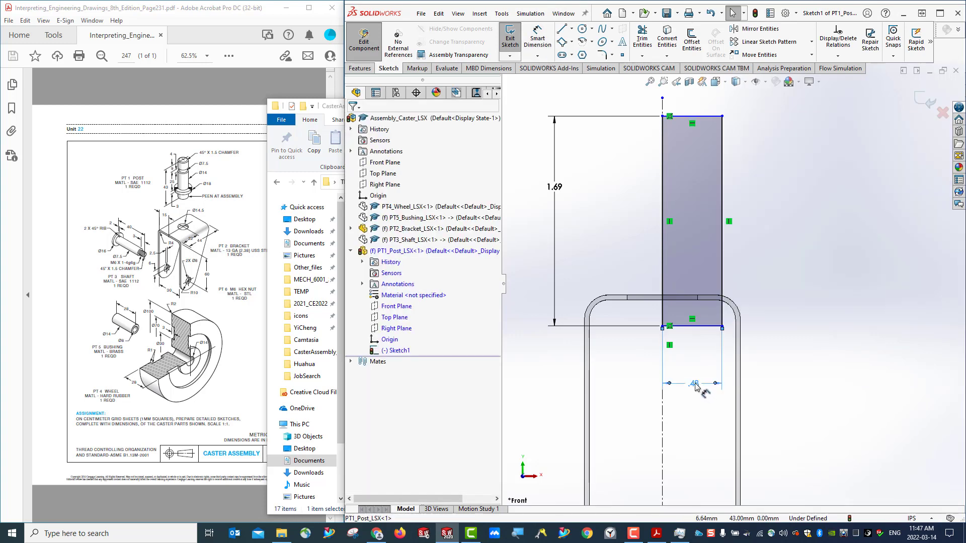
Step: Set the post profile's width dimension to 7 mm and finish dimensioning
double_click(695, 383)
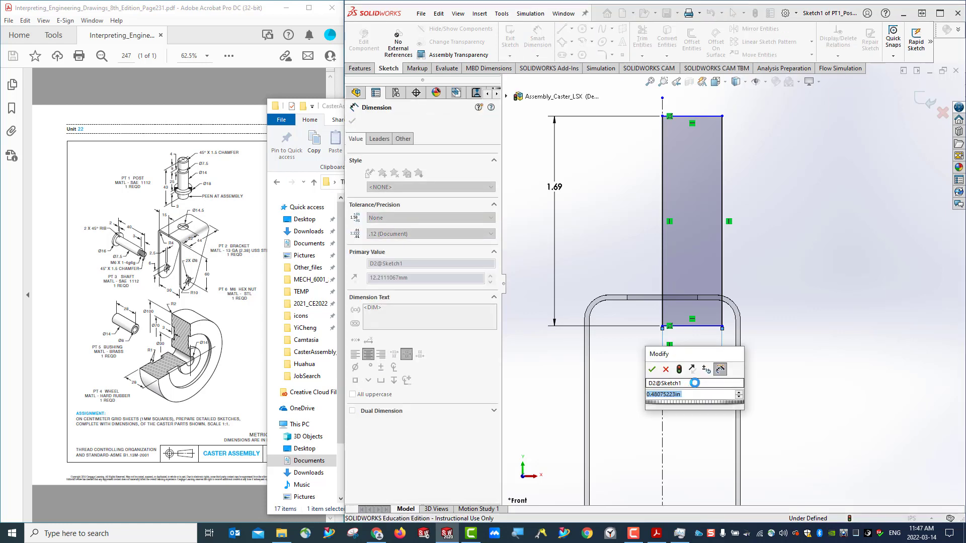
text(7)
key(Return)
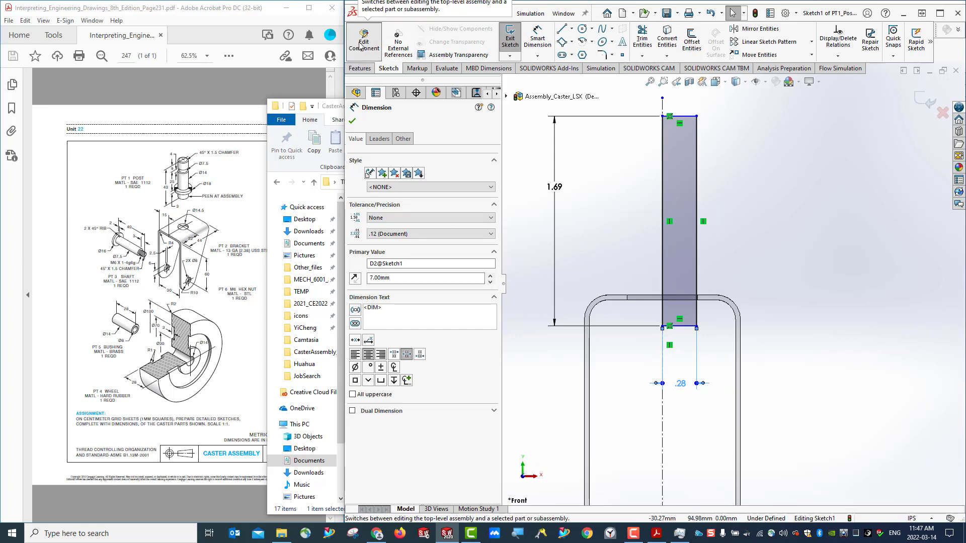
click(352, 122)
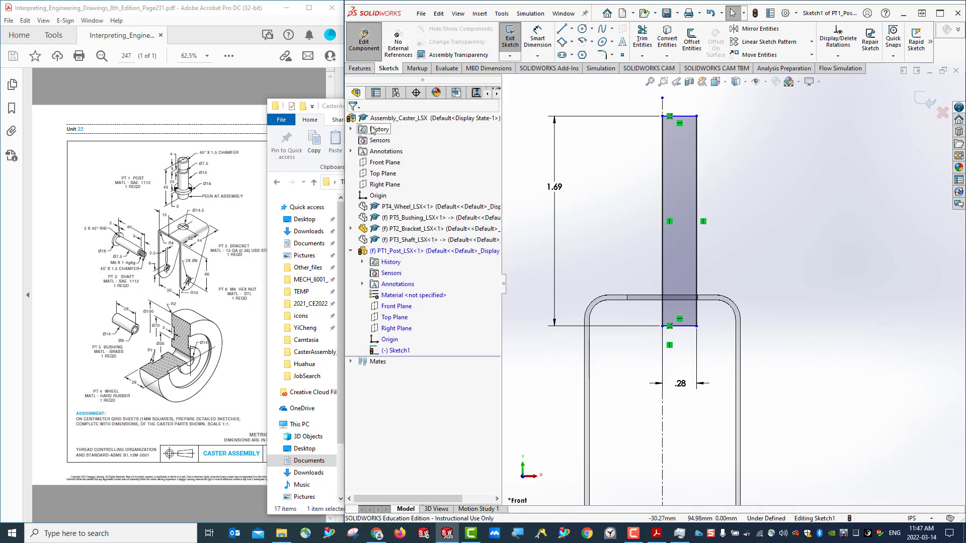
Step: Switch the post part's unit system to MMGS and reopen its profile sketch for editing
click(932, 519)
click(886, 484)
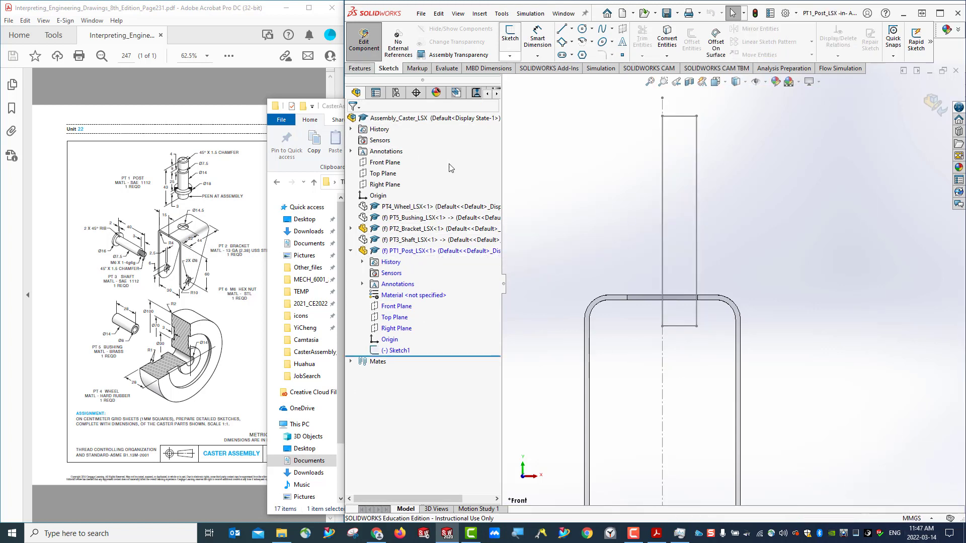
right_click(392, 351)
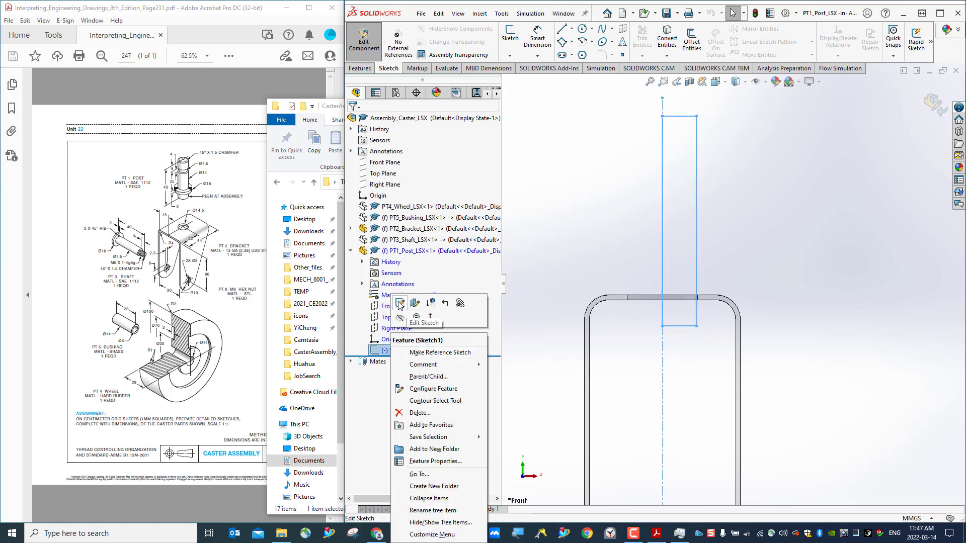
click(400, 304)
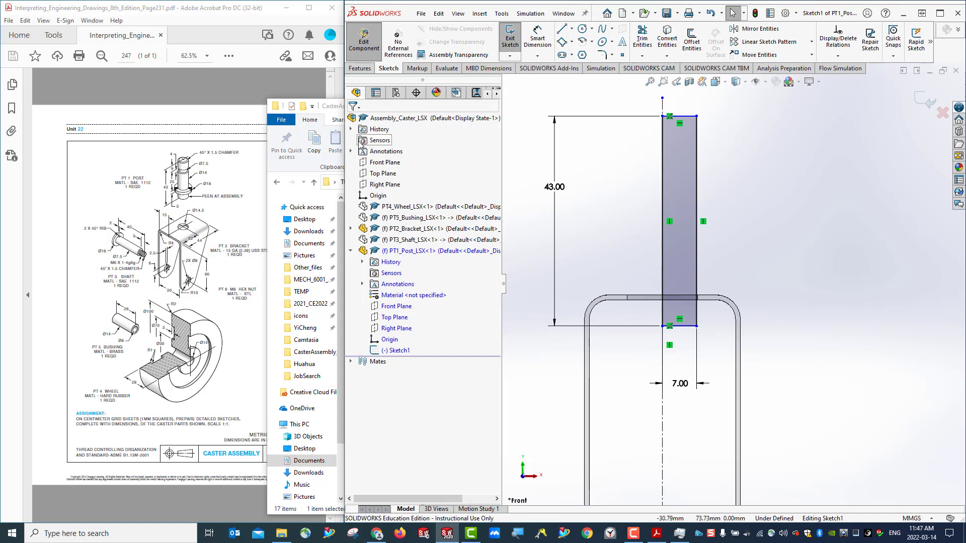
Step: Sketch the collar outline about 10.5 mm wide from the post profile's outer edge, just above the bracket's top plate
click(562, 30)
click(697, 275)
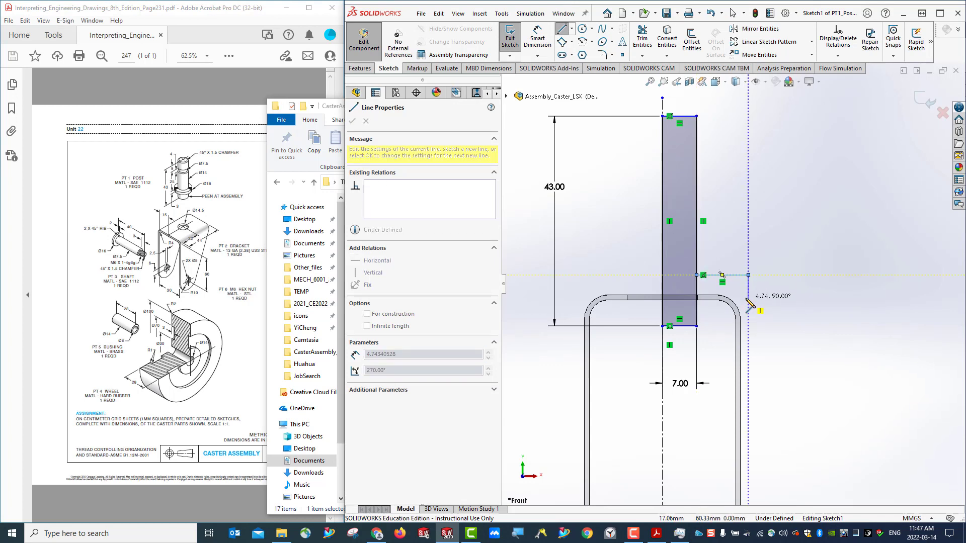
click(748, 296)
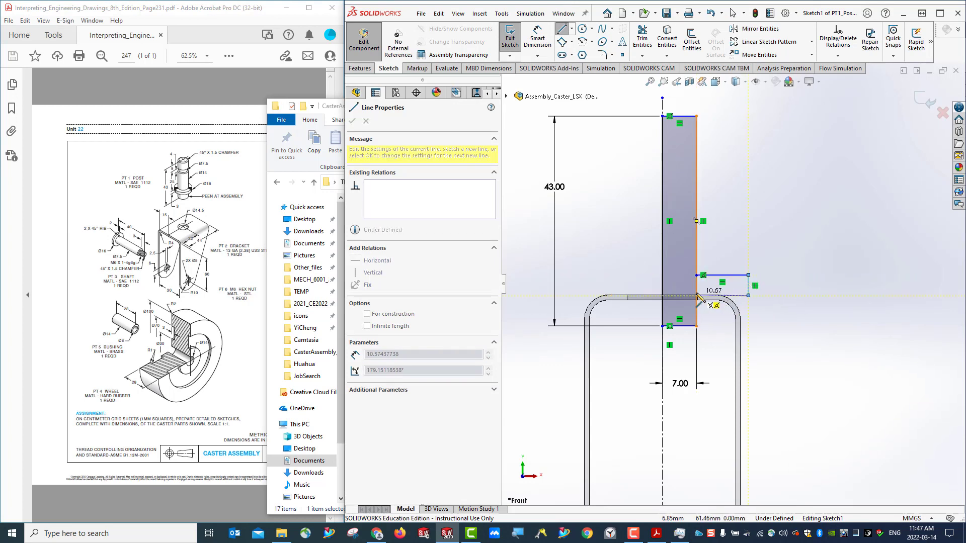
click(698, 296)
key(Escape)
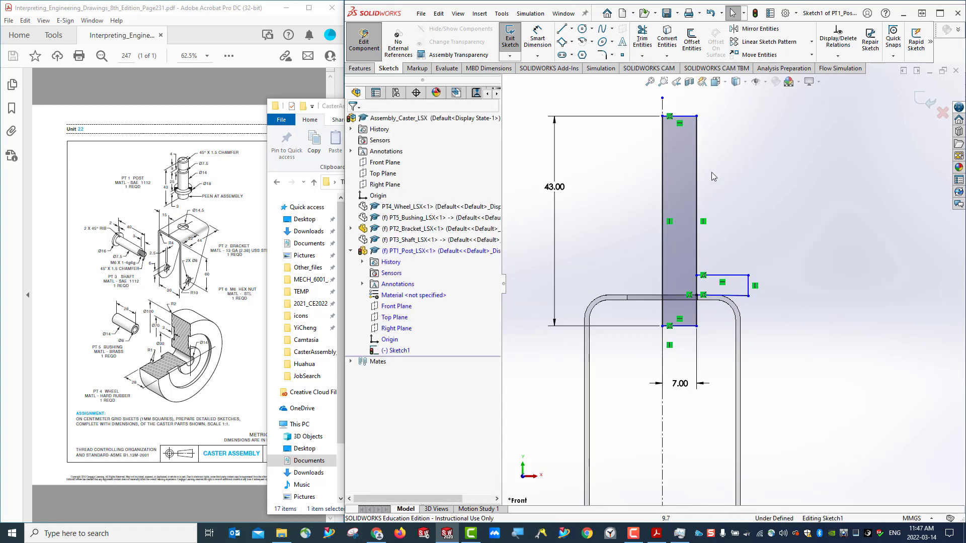
Step: Sketch a groove outline about 2.8 mm deep and 3.3 mm high inward from the post profile's outer edge, near its upper end
click(563, 28)
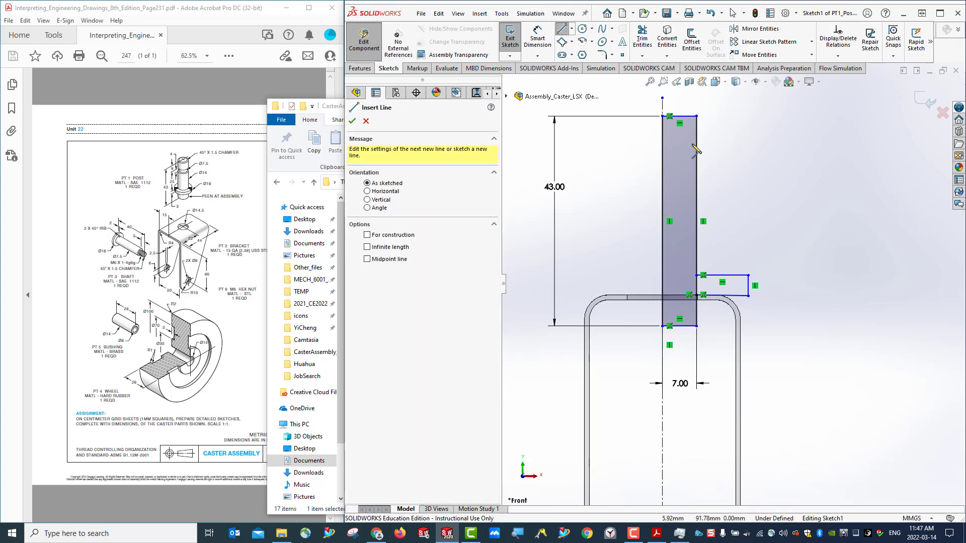
click(683, 142)
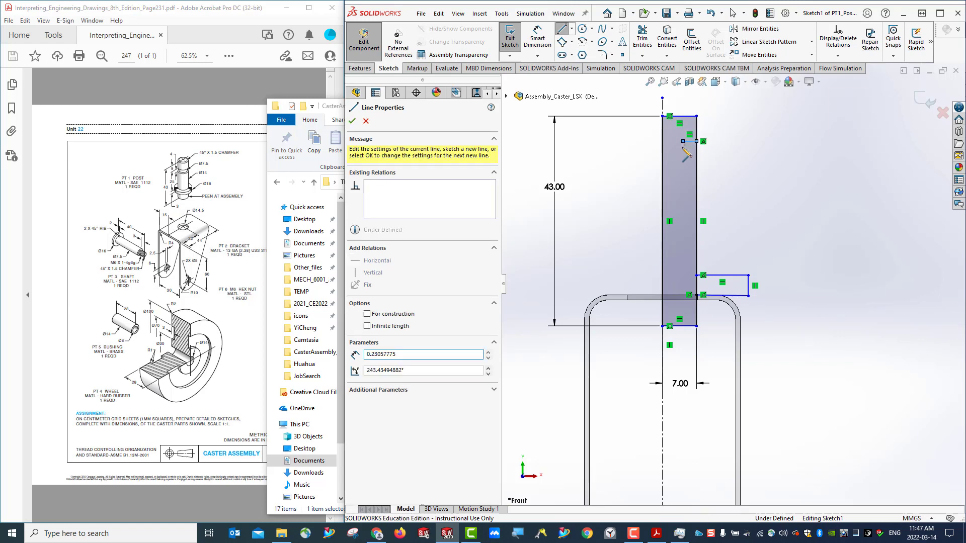
click(683, 157)
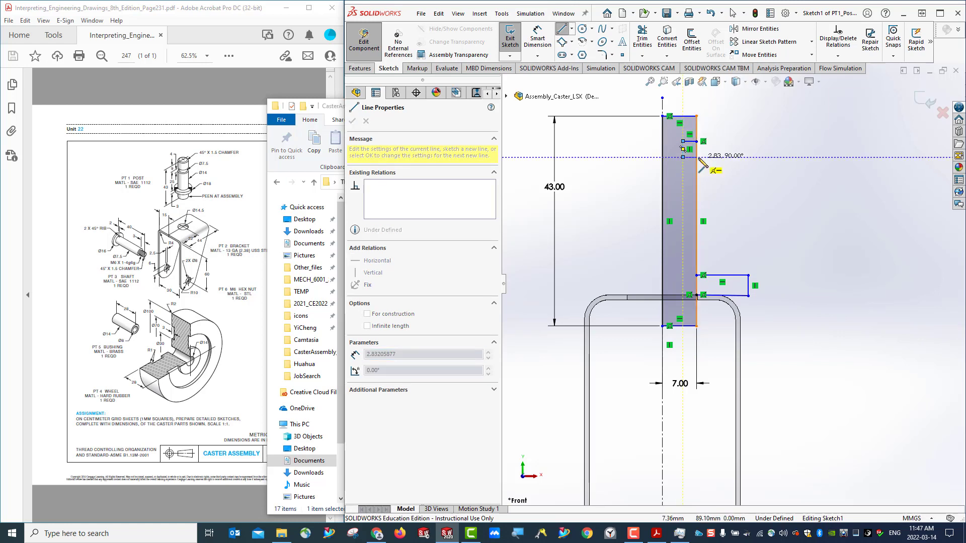
click(696, 157)
key(Escape)
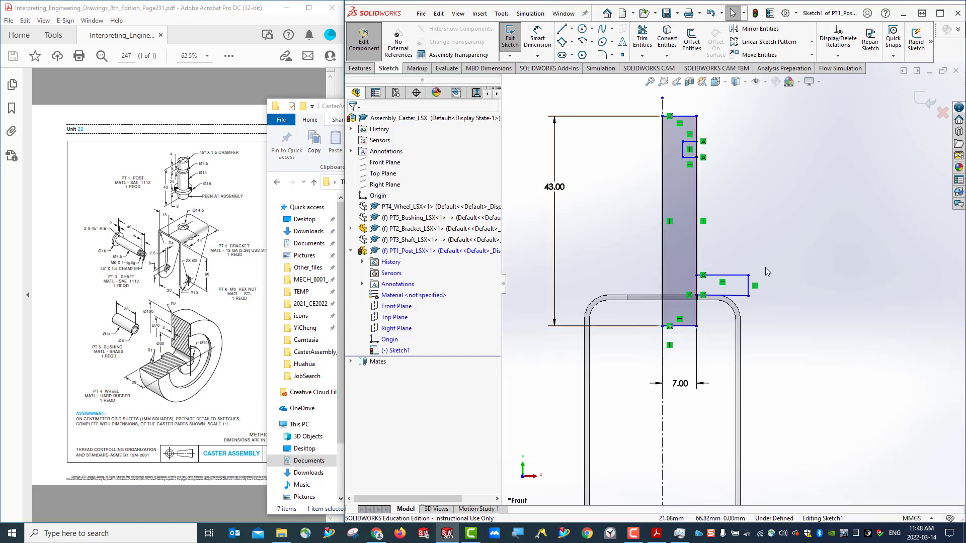
Step: Dimension the collar's outer vertical edge at 9 mm from the post's centre axis
click(537, 38)
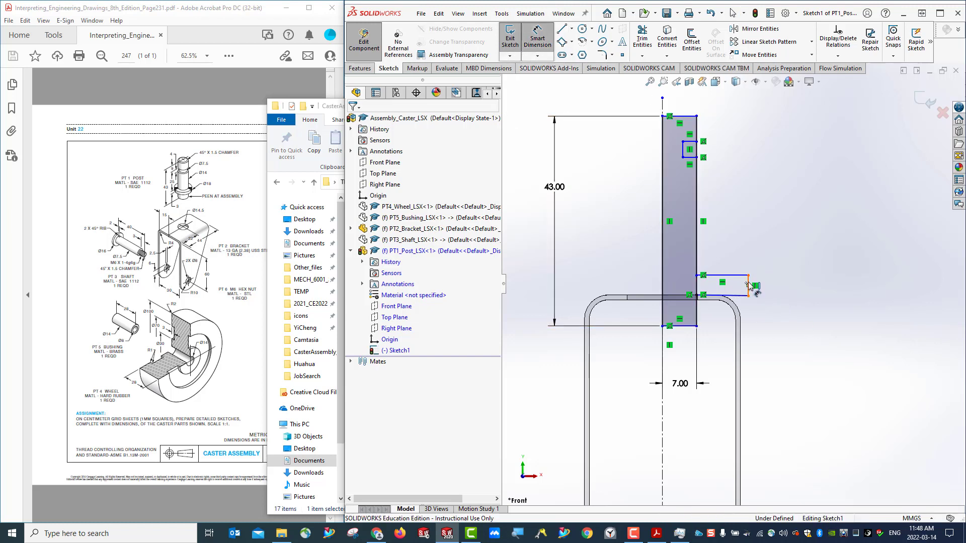
click(749, 286)
click(663, 265)
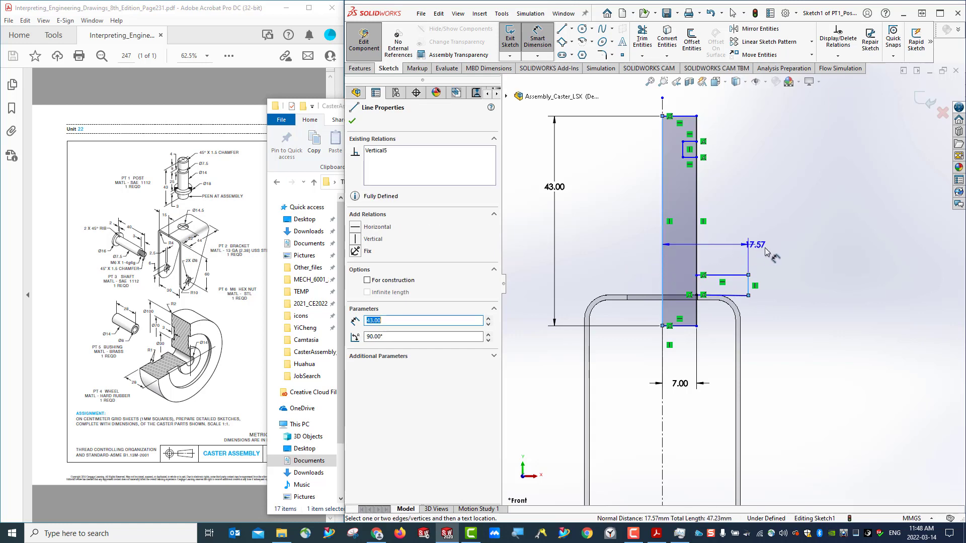
click(785, 259)
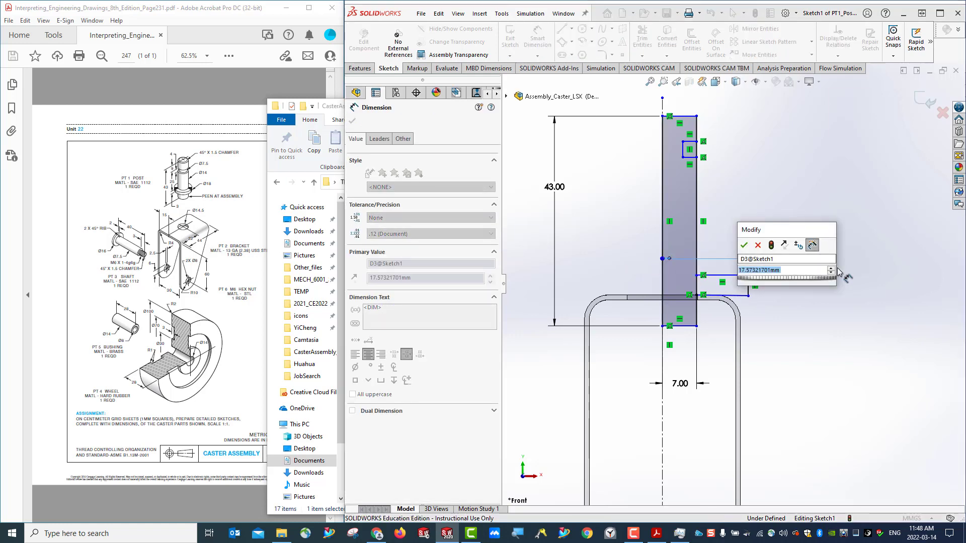
text(9)
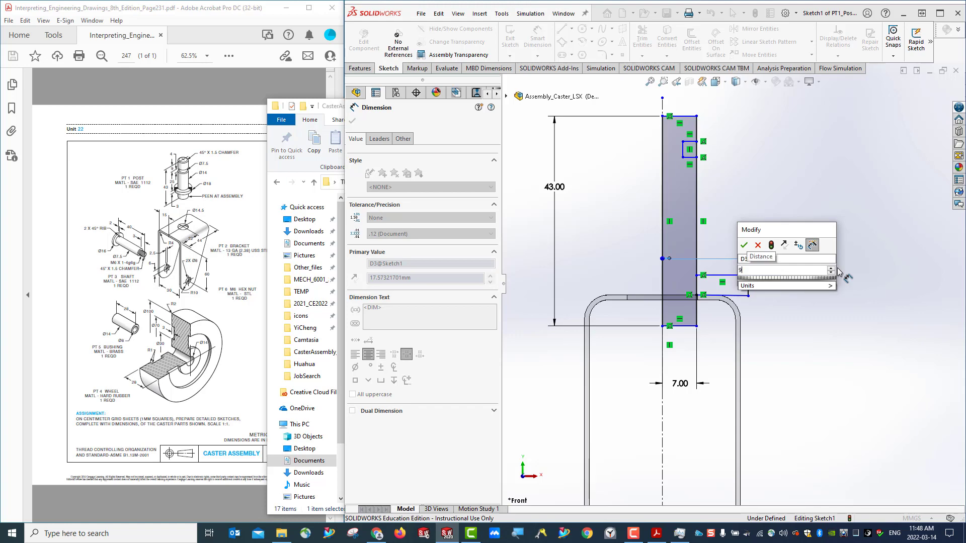
key(Return)
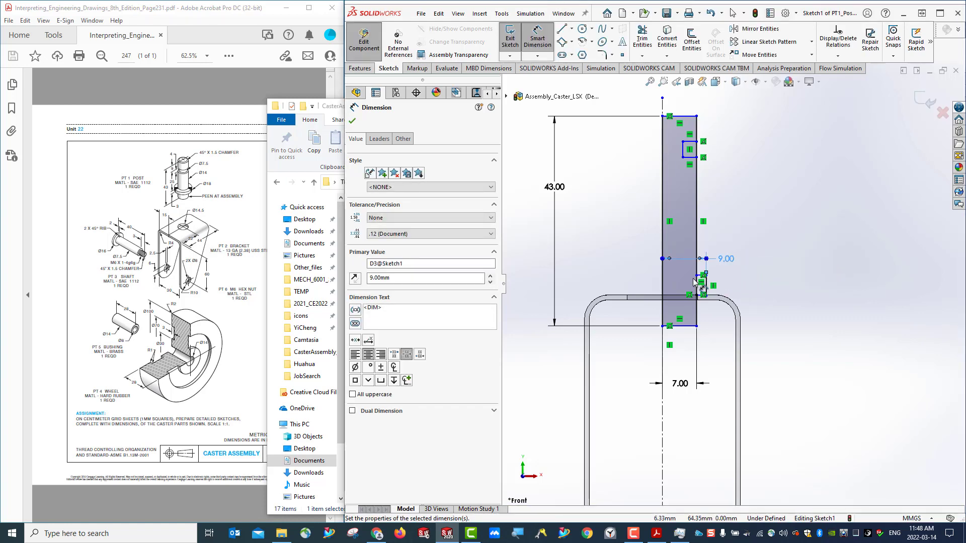
Step: Dimension the groove's inner vertical edge at 7.5/2 mm from the post's centre axis
scroll(739, 284, down, 2)
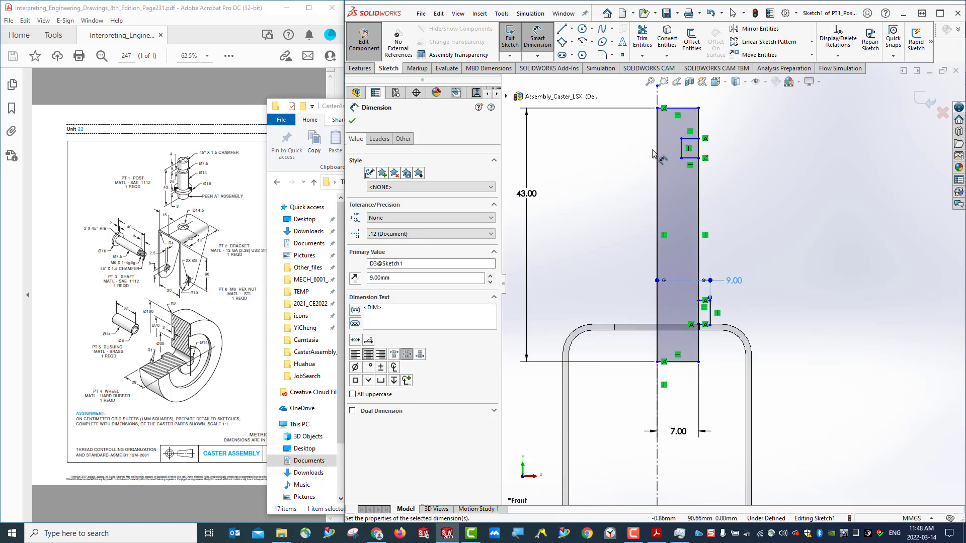
click(675, 153)
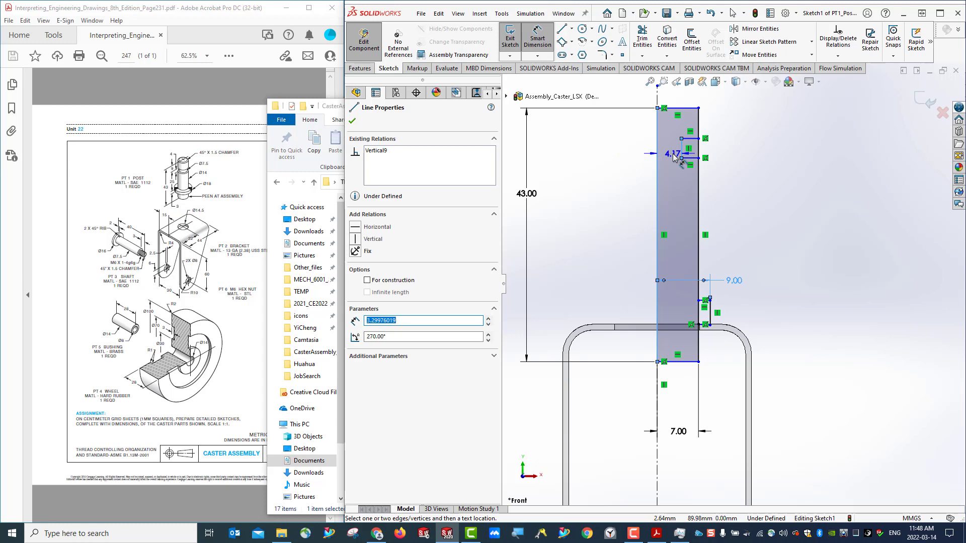
click(732, 155)
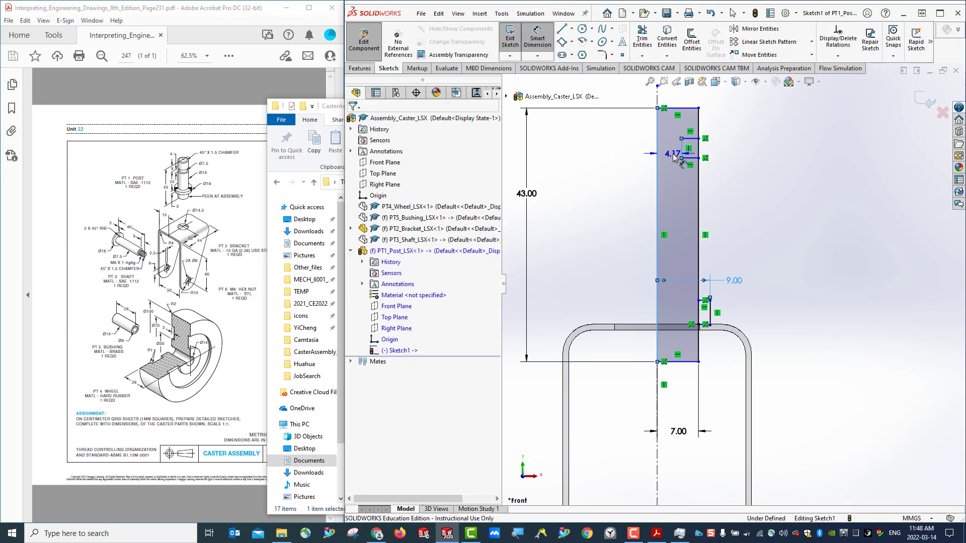
text(7)
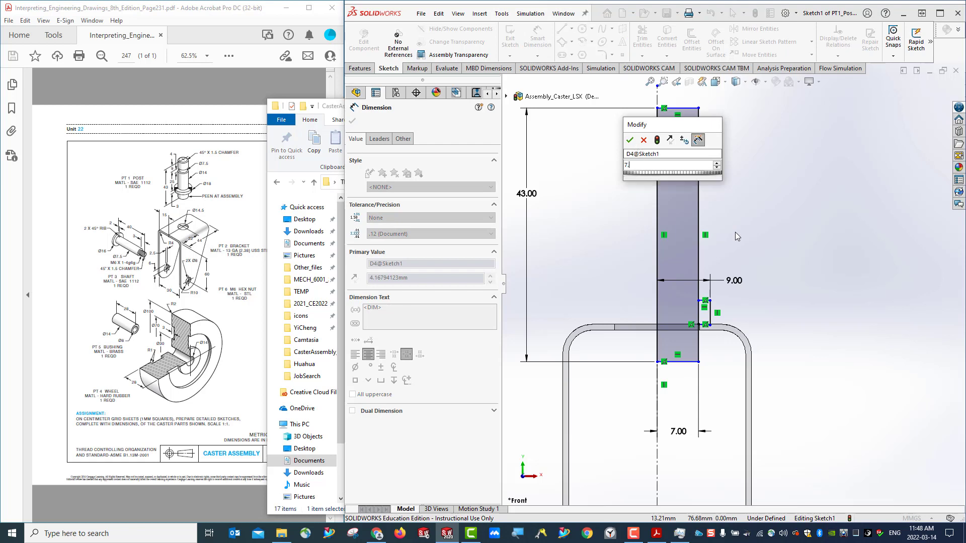
text(.5/2)
key(Return)
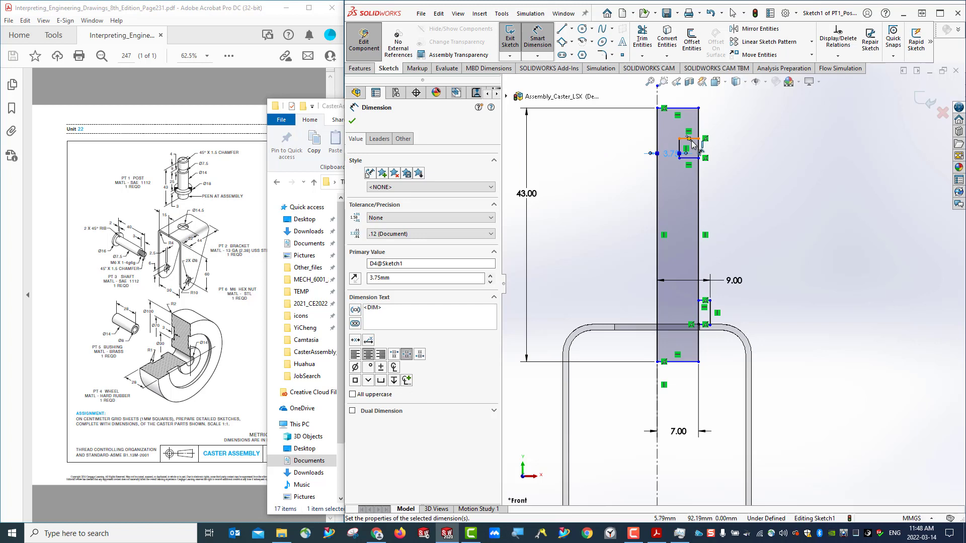
Step: Dimension the groove's upper edge at 4 mm below the post profile's top edge
click(694, 108)
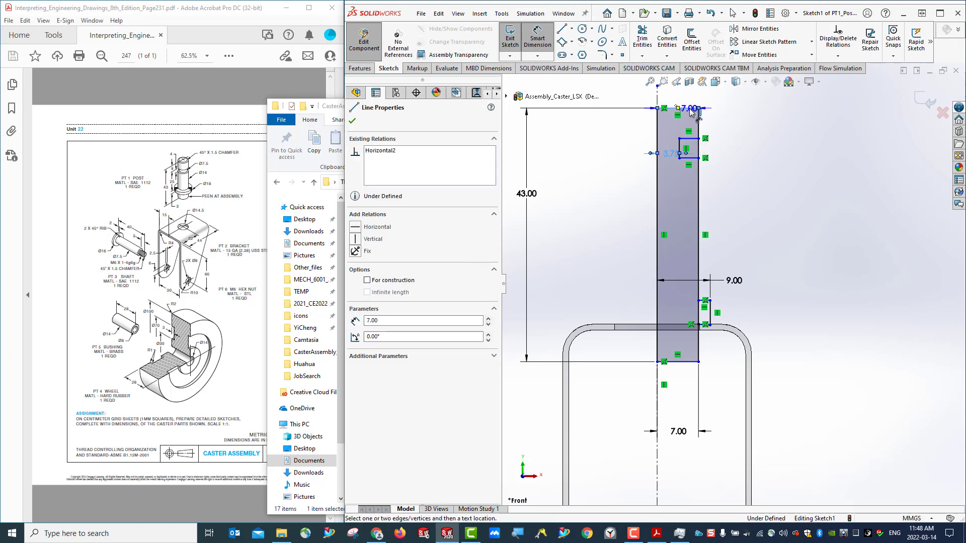
click(695, 139)
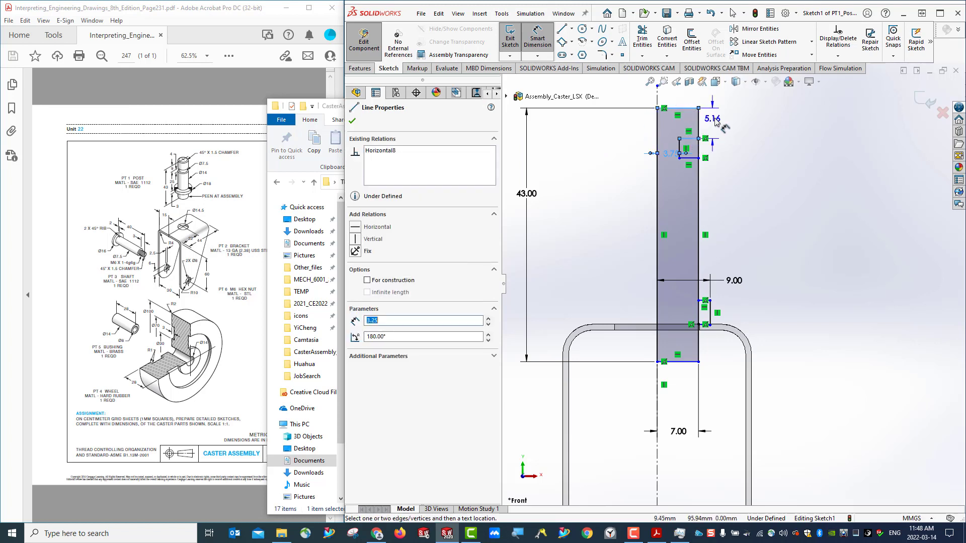
click(739, 125)
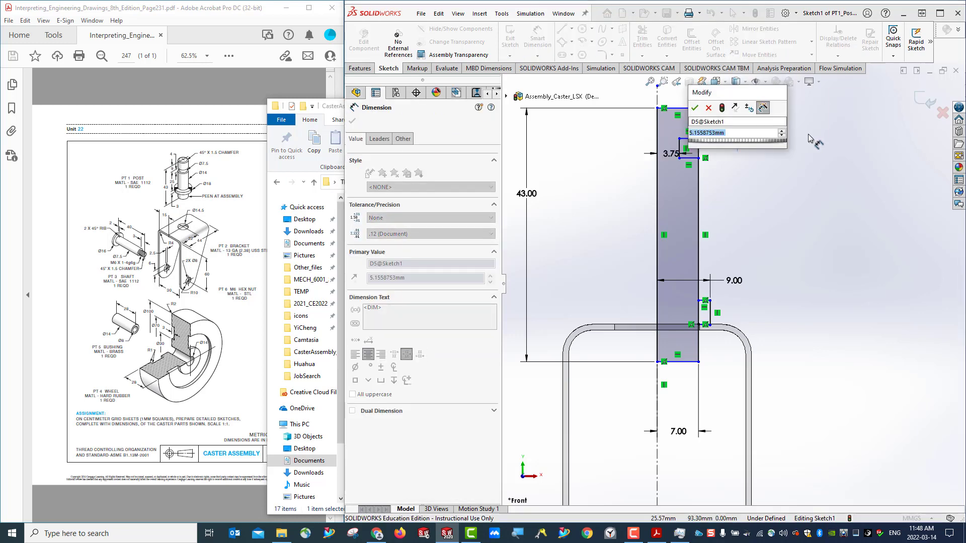
text(4)
key(Return)
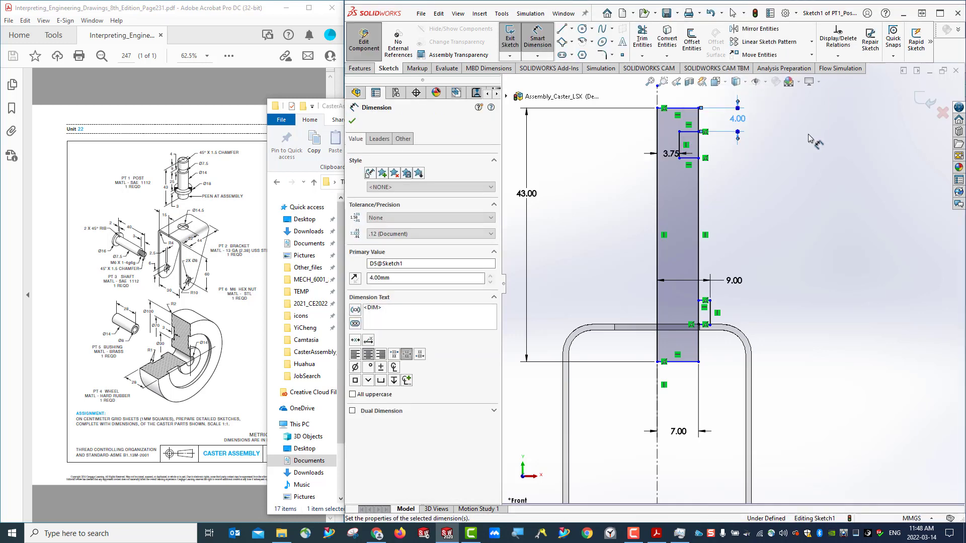
Step: Dimension the groove's height at 9 mm along its inner vertical edge
click(680, 144)
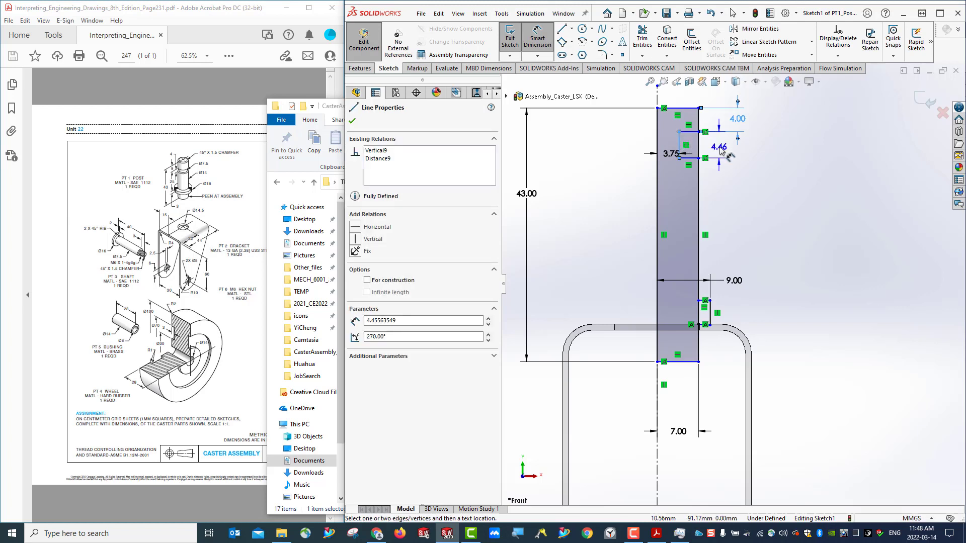
click(813, 163)
text(9)
key(Return)
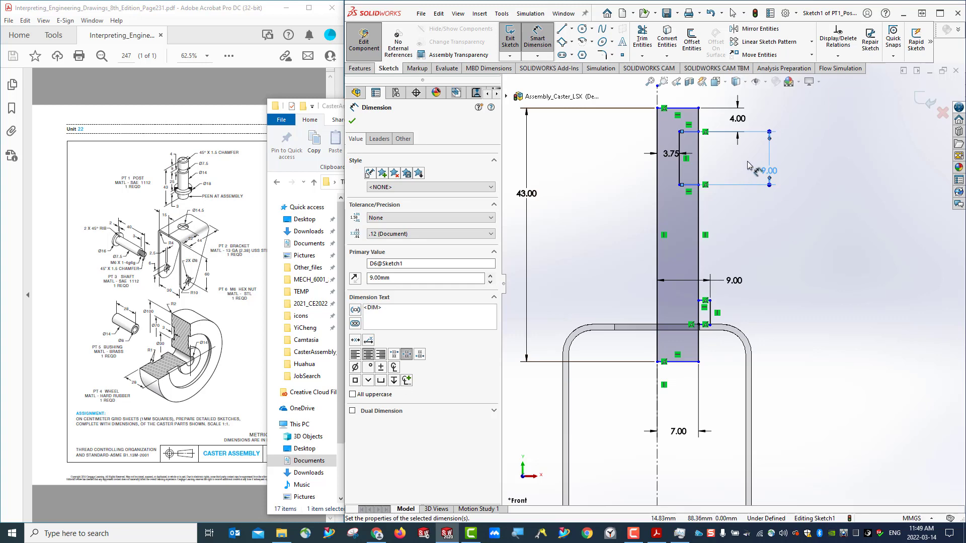
Step: Set the groove's distance below the post's top edge to 9 mm and its height to 4 mm
double_click(737, 122)
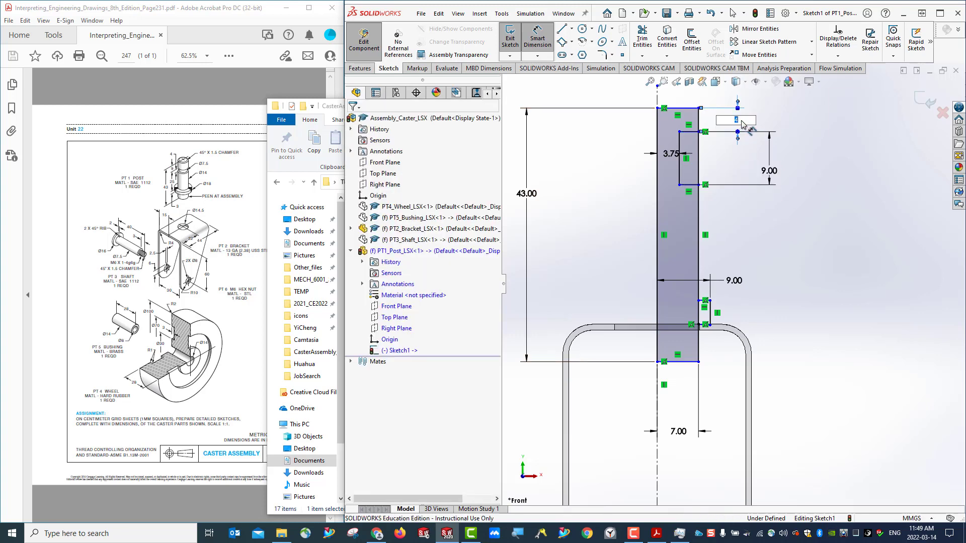
text(9)
key(Return)
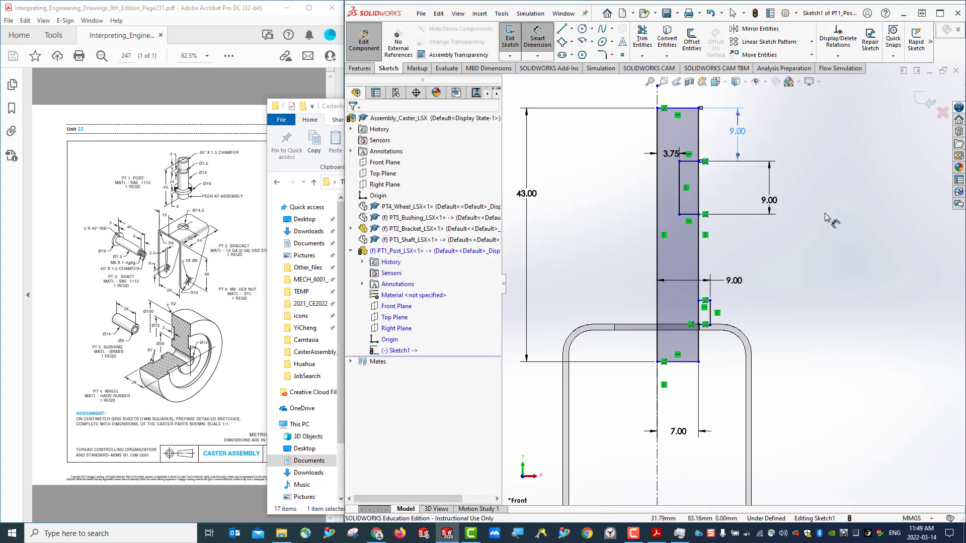
double_click(768, 201)
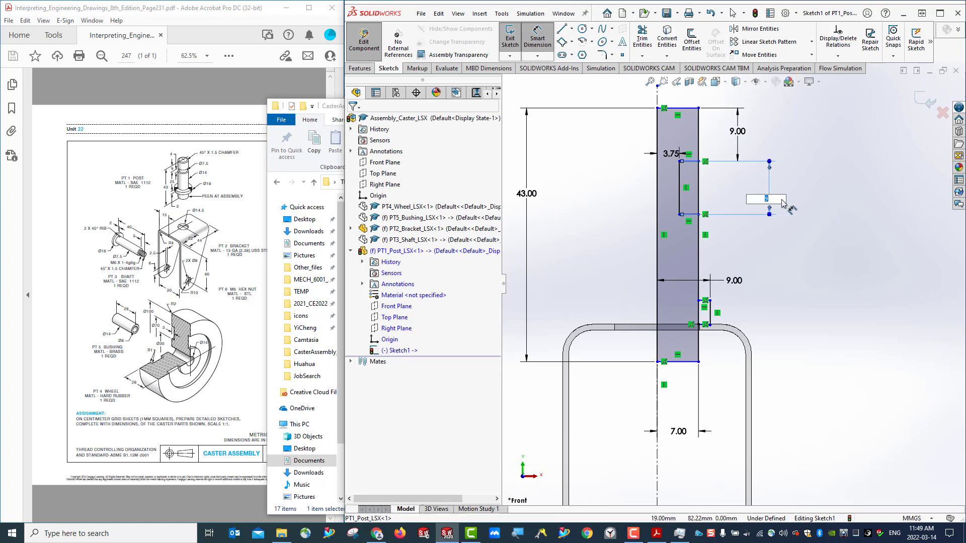
text(4)
key(Return)
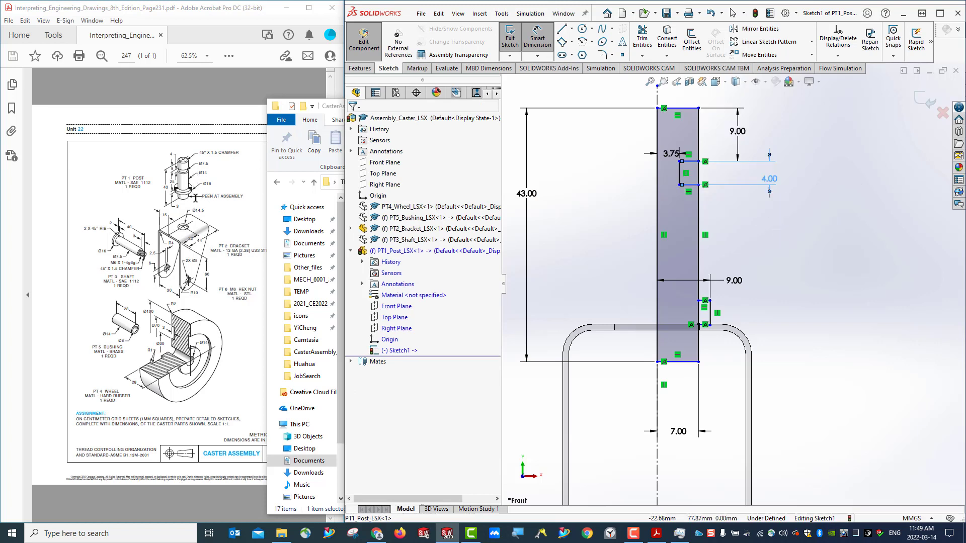
Step: Dimension the collar's height at 3 mm along its outer vertical edge
click(717, 310)
click(710, 313)
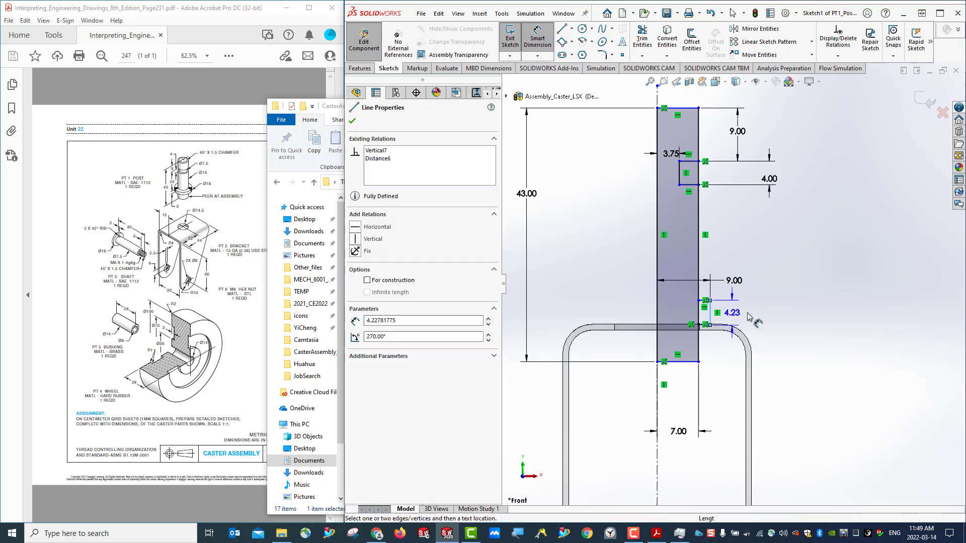
click(781, 317)
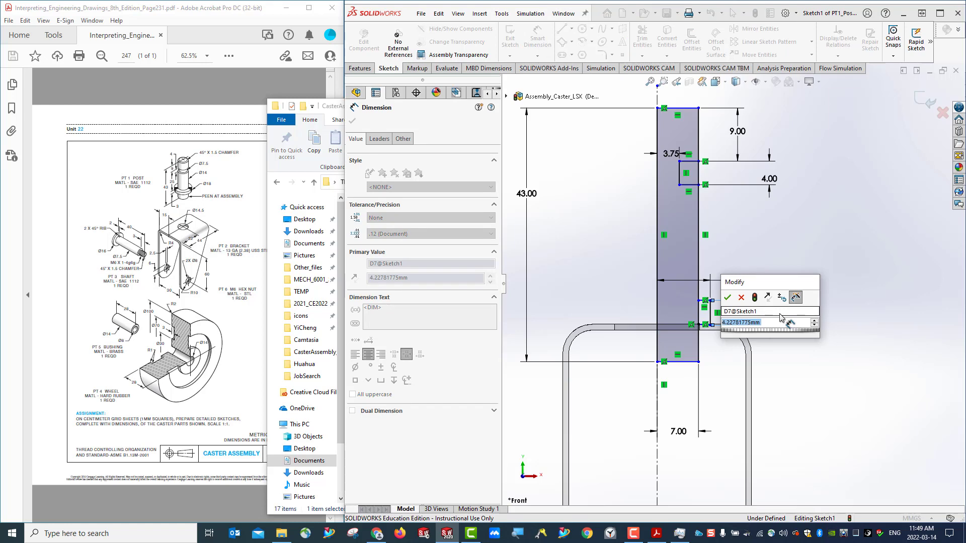
text(3)
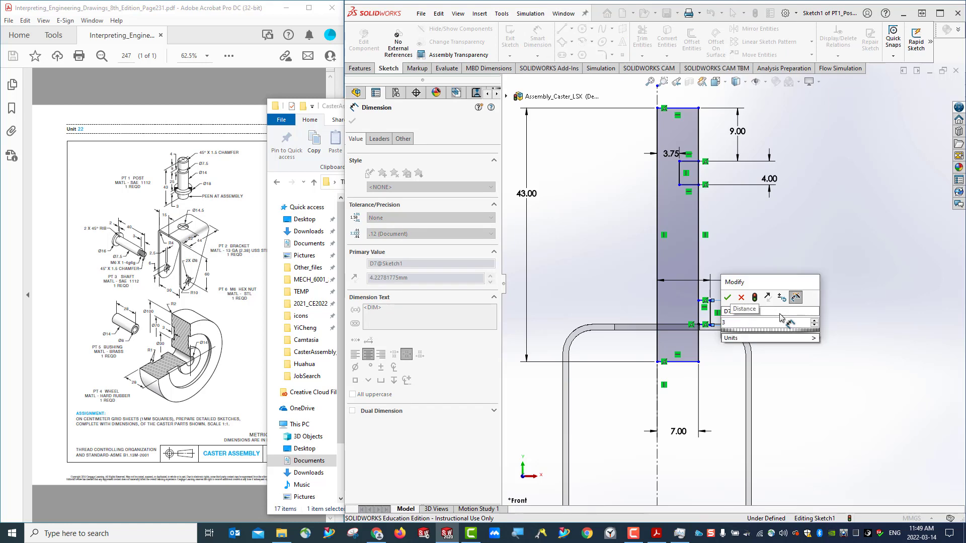
key(Return)
Step: Add a Horizontal relation to the collar's slanted lower edge, just above the bracket's top plate
scroll(755, 356, down, 6)
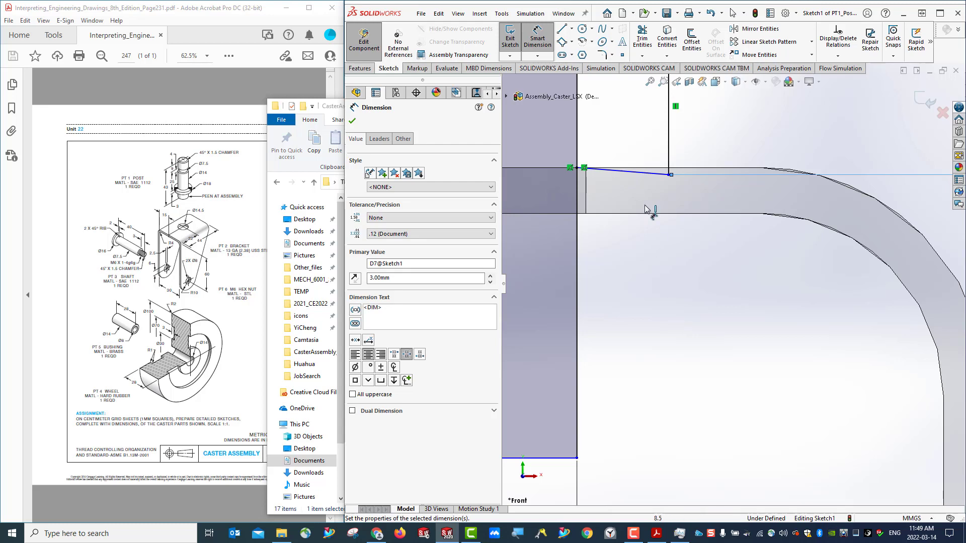
click(642, 173)
key(Escape)
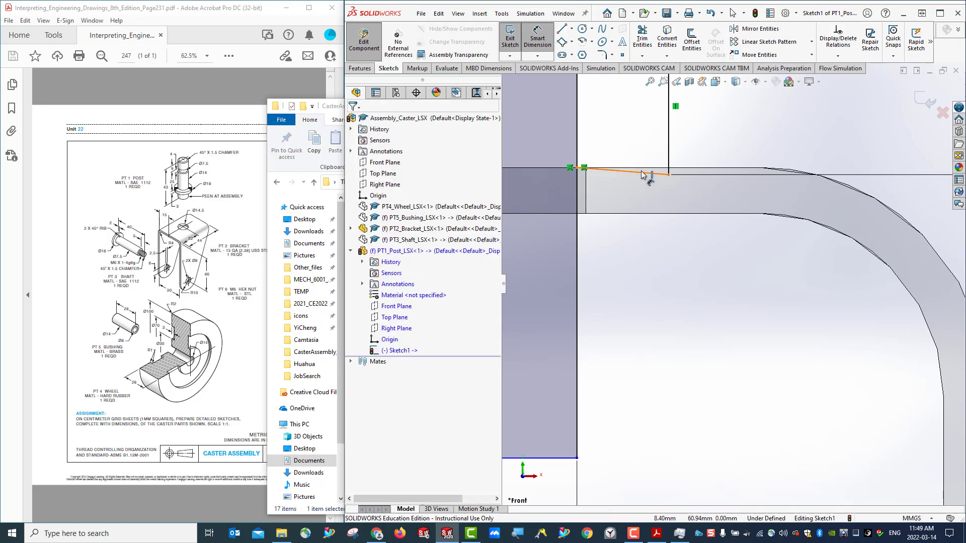
right_click(641, 171)
click(668, 215)
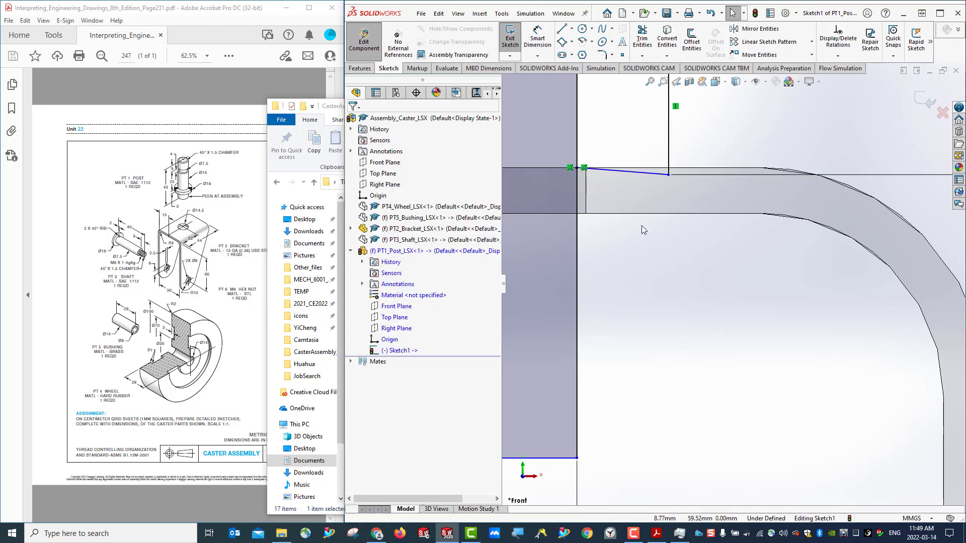
right_click(616, 174)
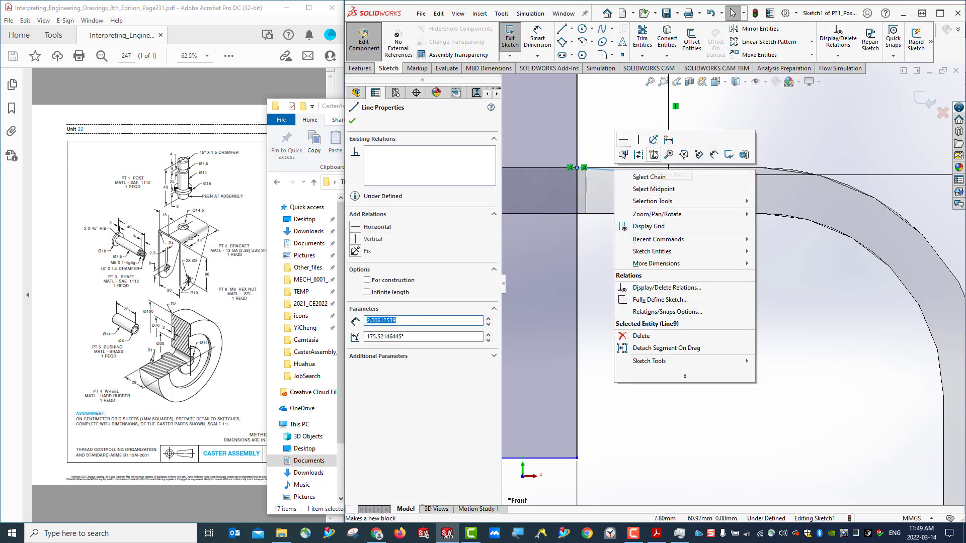
click(629, 144)
Step: Inspect the collar's lower edge and try to move its outer corner to check that it is constrained
scroll(677, 238, down, 2)
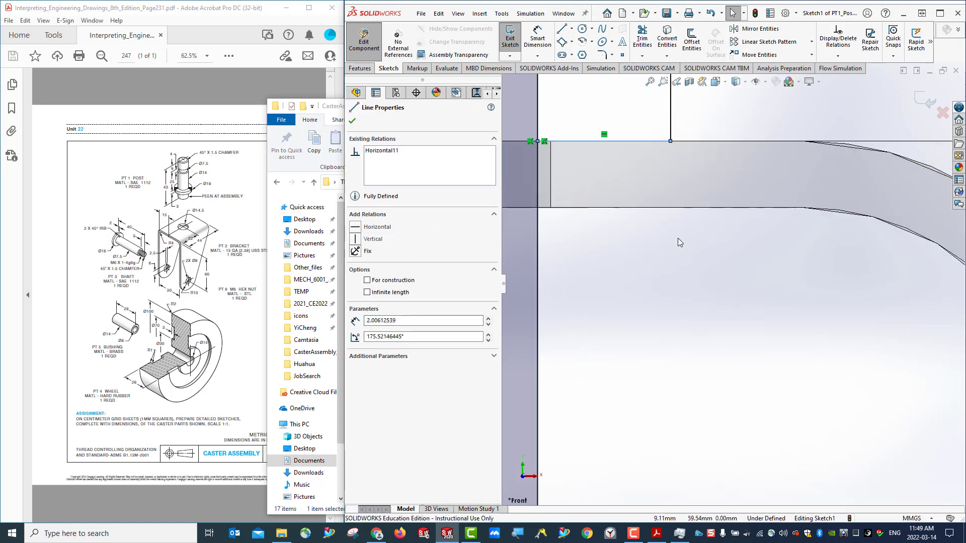
scroll(677, 238, up, 3)
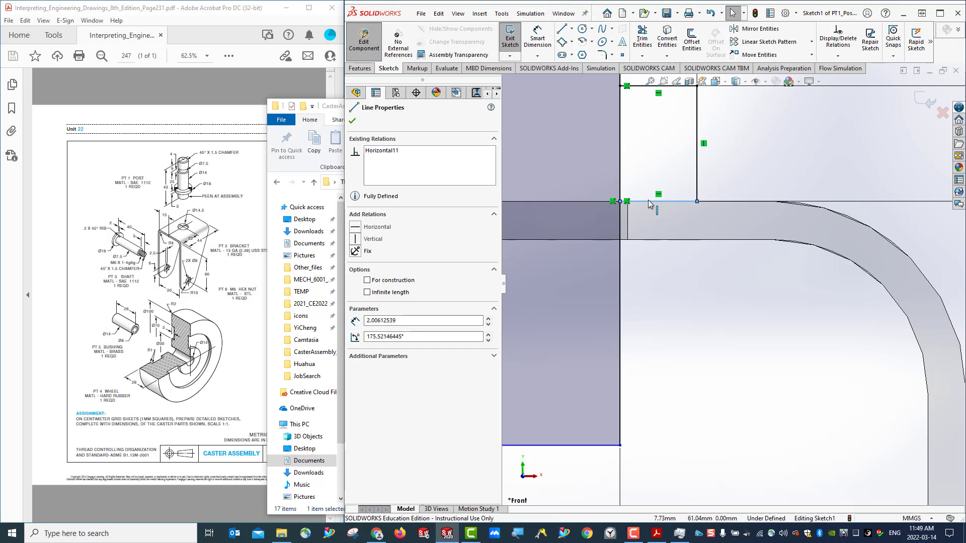
scroll(665, 242, down, 3)
scroll(699, 274, up, 3)
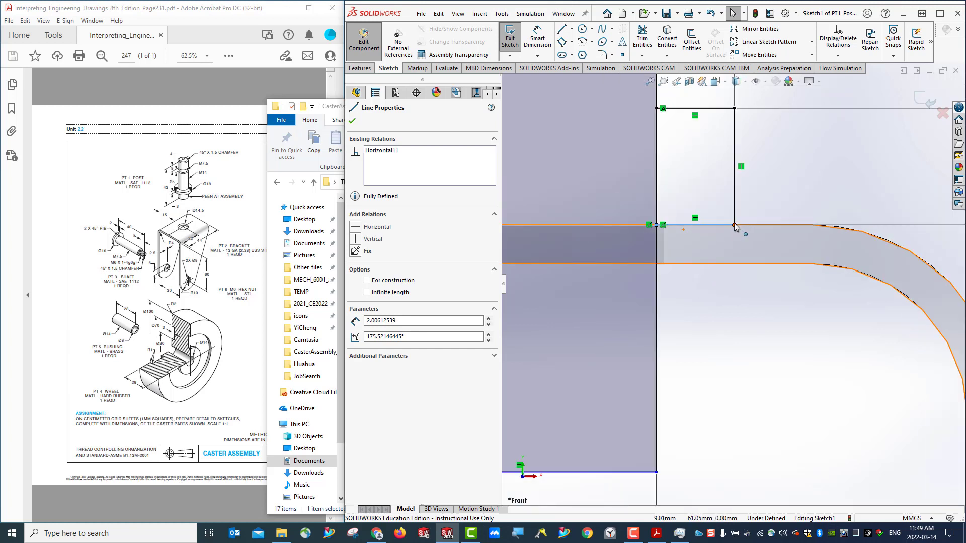
drag(734, 226, 732, 186)
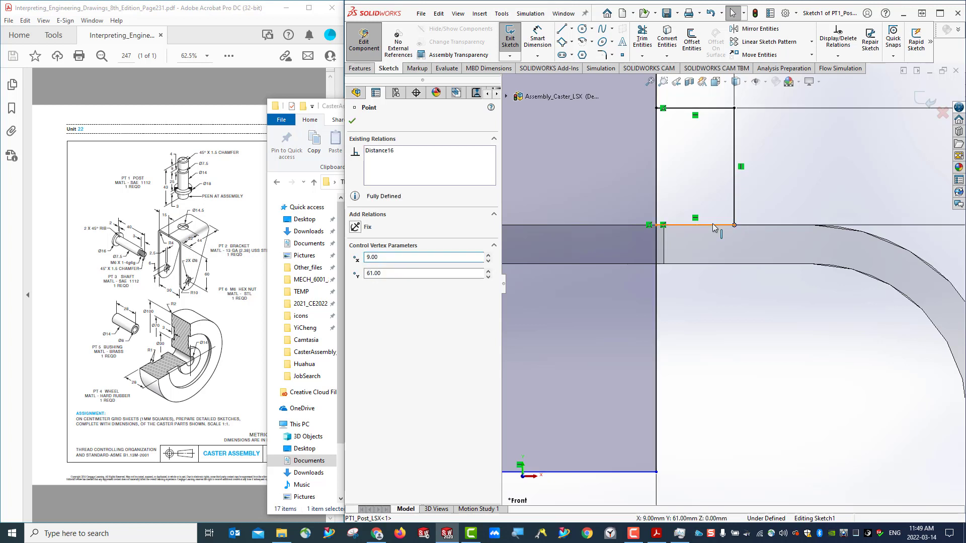
Step: Try to trim the post's outer edge inside the collar and the leftover end of the collar's lower line
drag(714, 225, 685, 220)
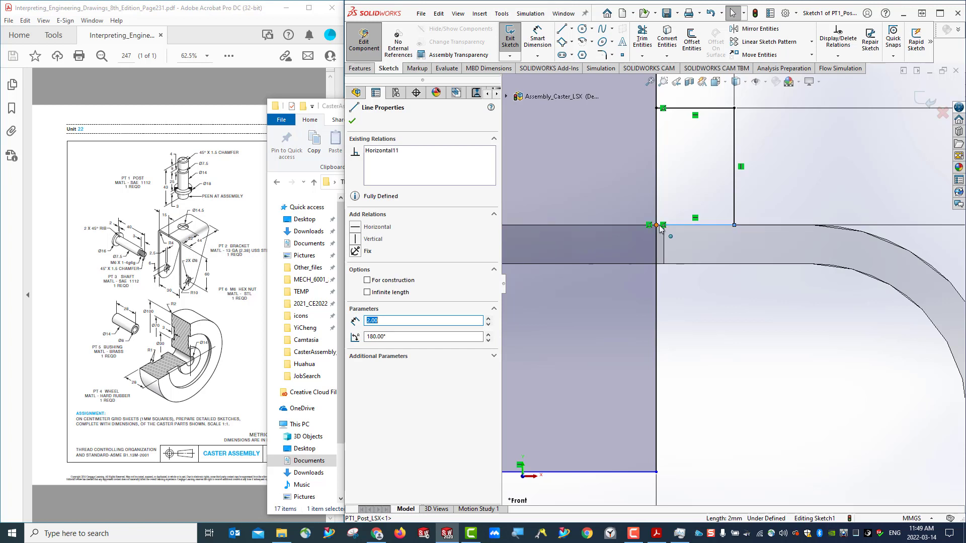
scroll(729, 237, up, 5)
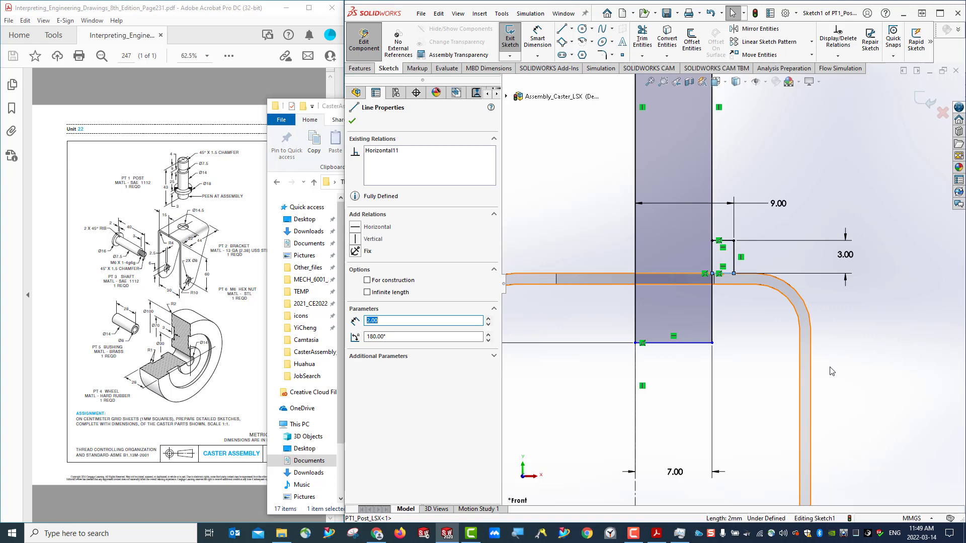
click(644, 43)
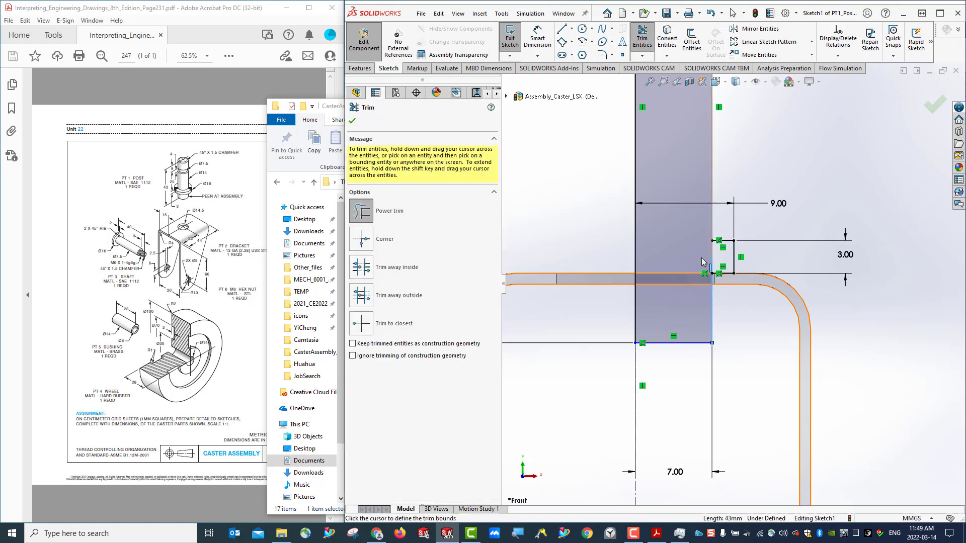
drag(702, 259, 702, 254)
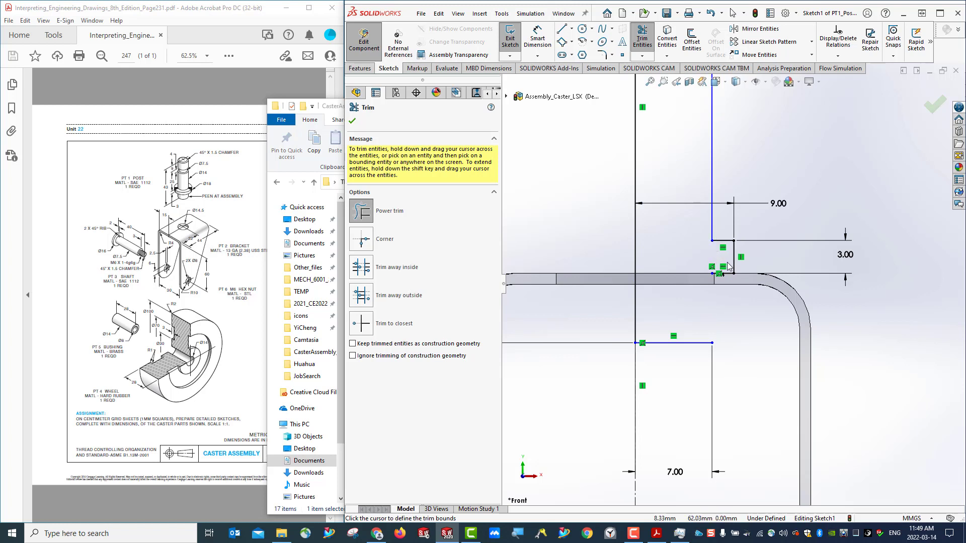
scroll(724, 269, down, 5)
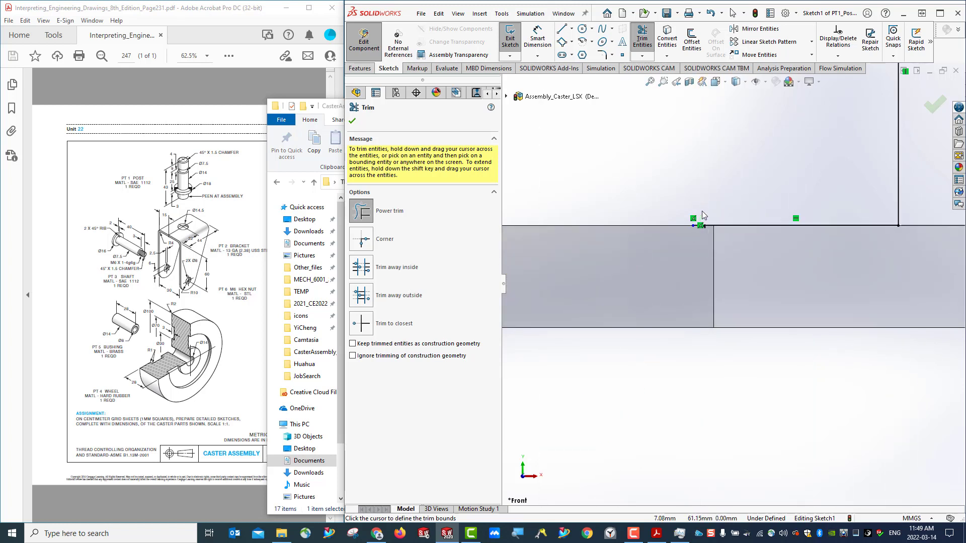
drag(703, 216, 703, 247)
scroll(681, 263, up, 4)
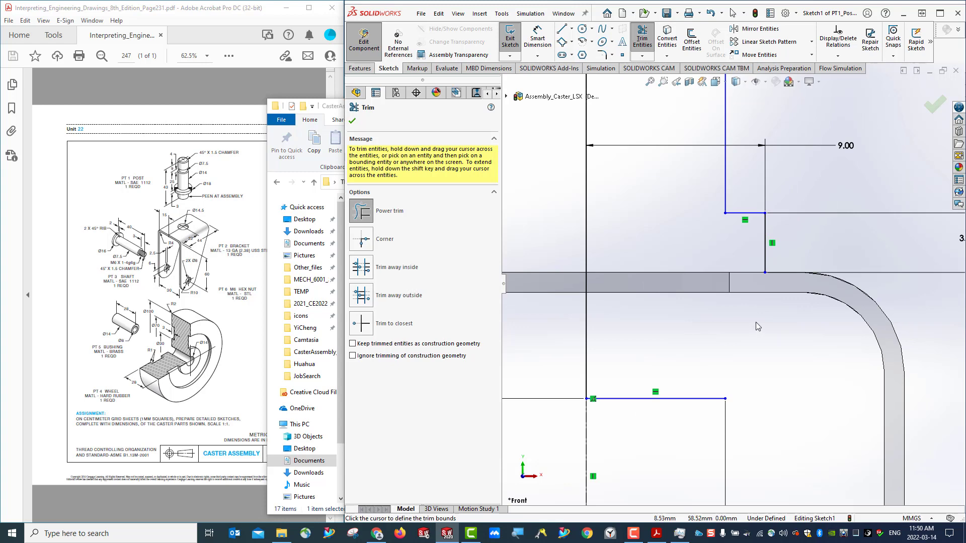
key(Escape)
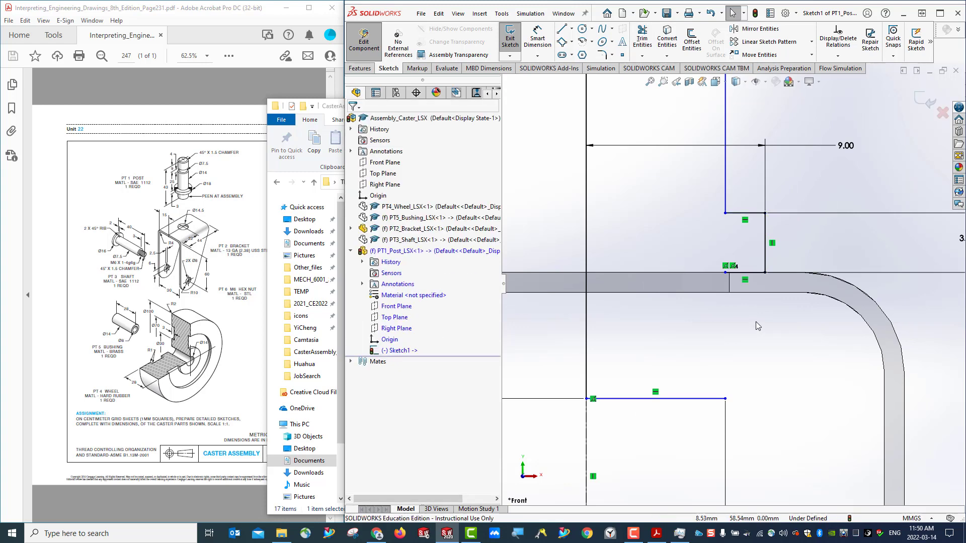
Step: Undo the last trims around the collar
scroll(756, 321, down, 3)
scroll(755, 321, up, 3)
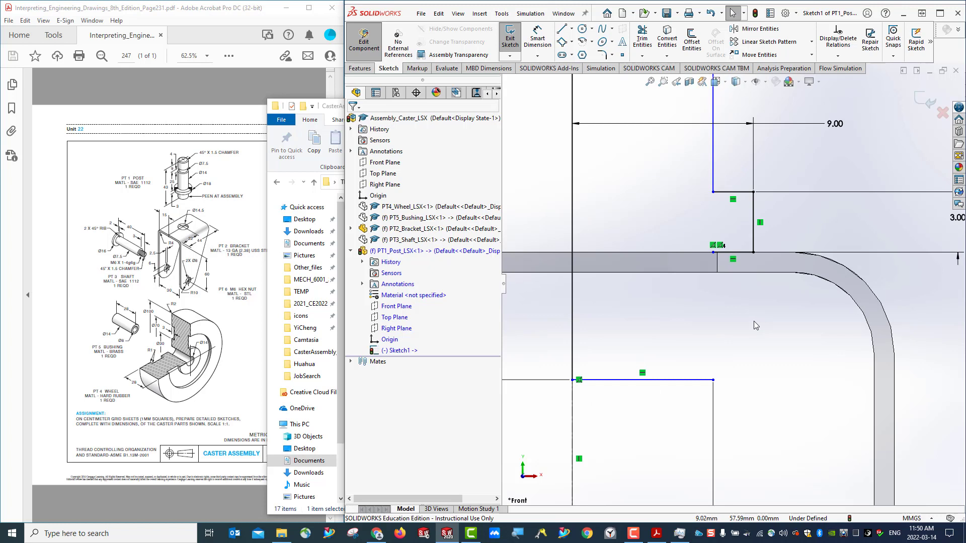
key(ctrl+z)
key(ctrl+z)
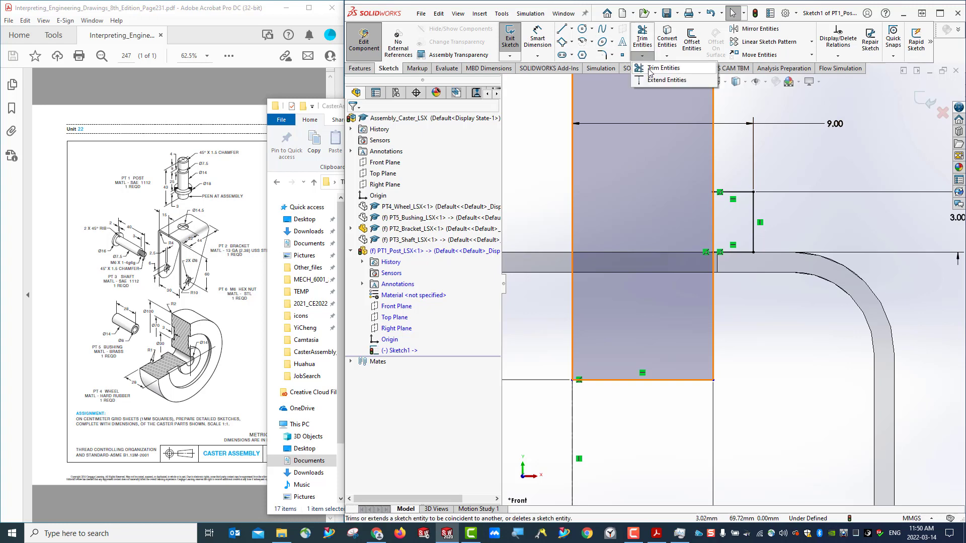
Step: Trim the post's outer vertical edge across the opening of the 4 mm groove
click(648, 43)
scroll(795, 196, down, 3)
scroll(784, 183, up, 13)
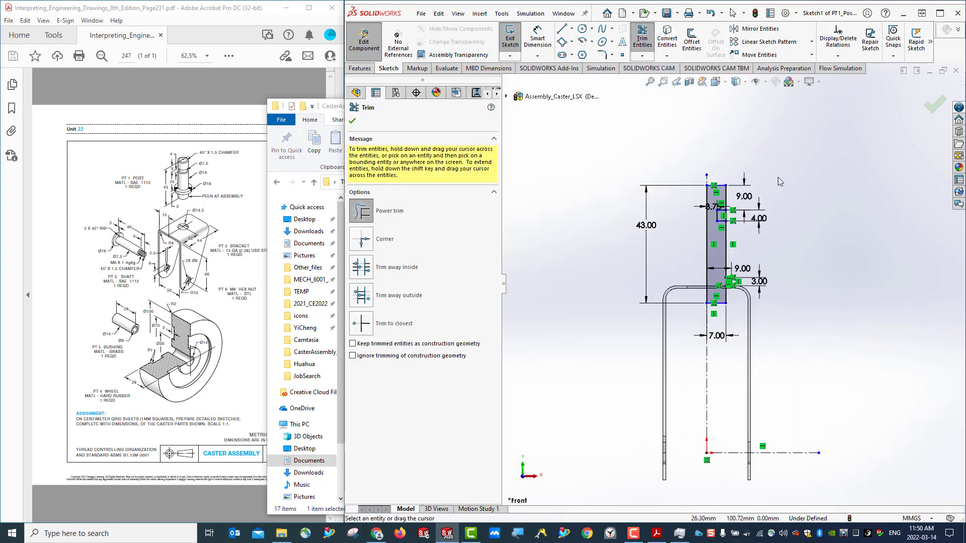
scroll(775, 177, down, 8)
scroll(635, 307, down, 2)
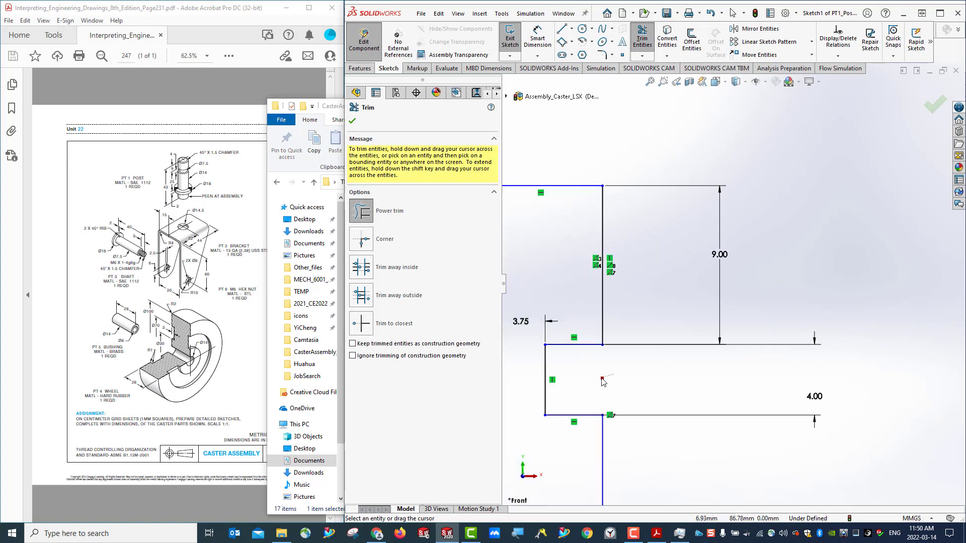
scroll(654, 374, down, 2)
scroll(666, 366, up, 6)
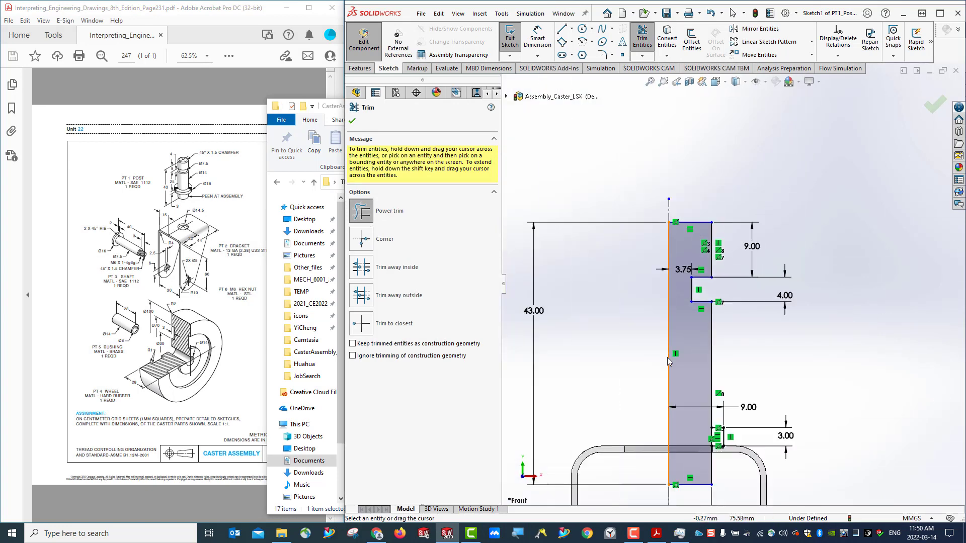
scroll(707, 226, down, 9)
scroll(707, 226, up, 3)
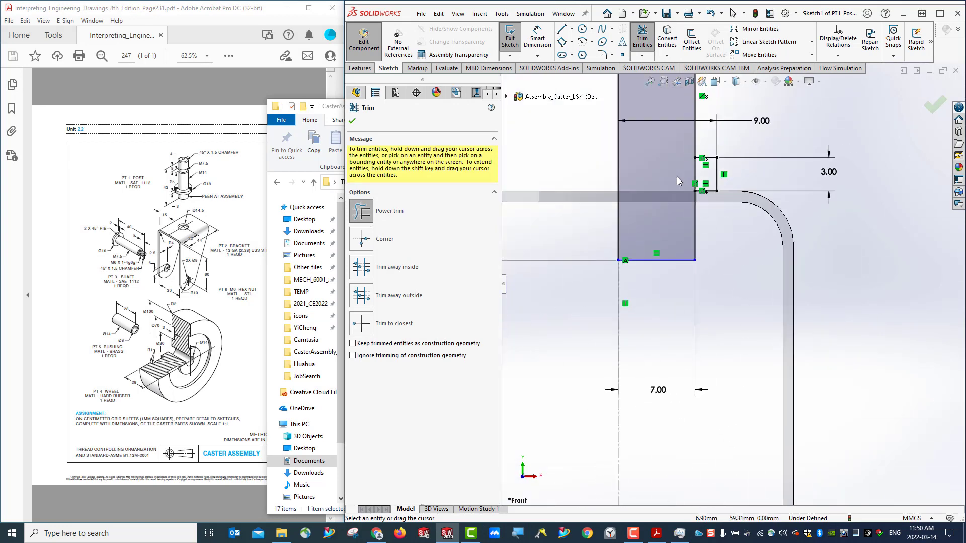
scroll(692, 227, down, 6)
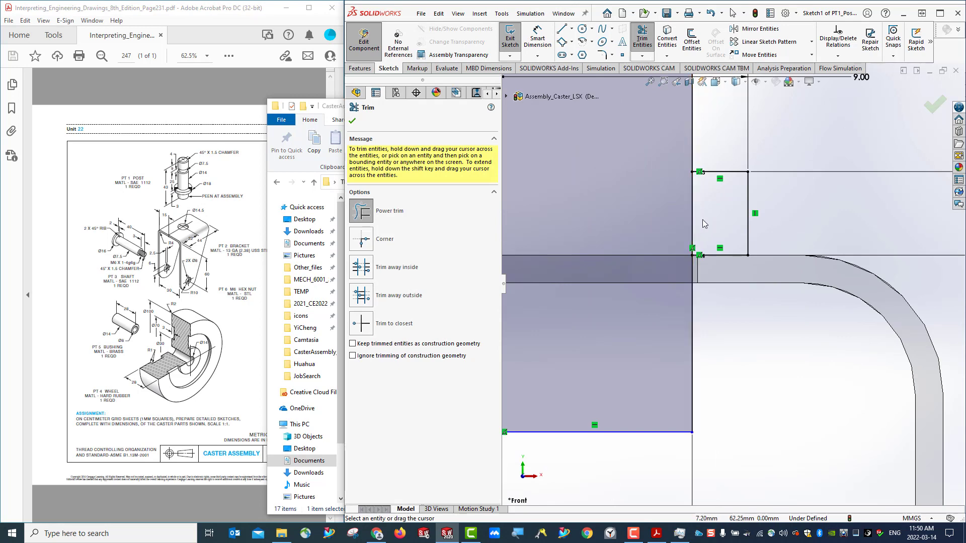
key(Escape)
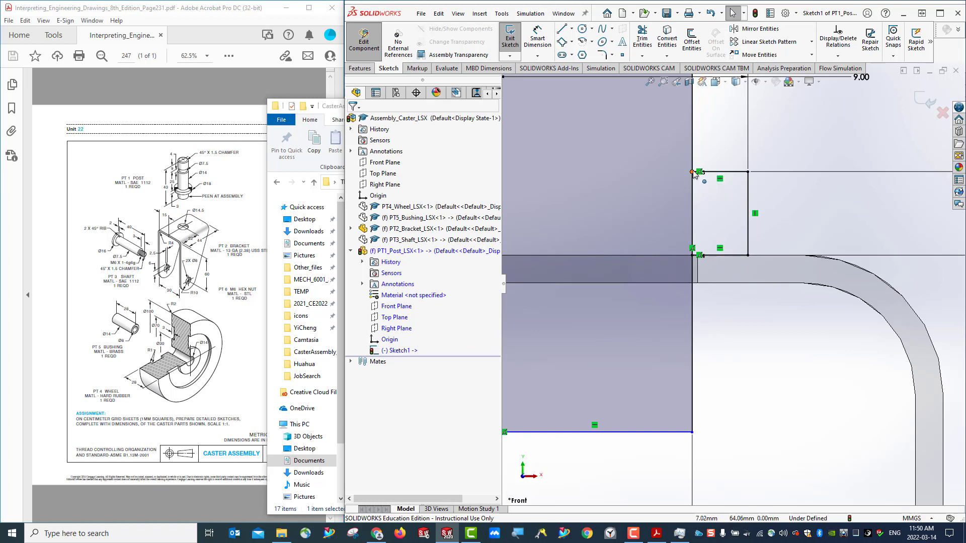
Step: Check the collar's inner corners where they meet the post edge and hide the PT2_Bracket_LSX component
scroll(696, 179, down, 8)
scroll(726, 336, down, 2)
scroll(726, 338, up, 3)
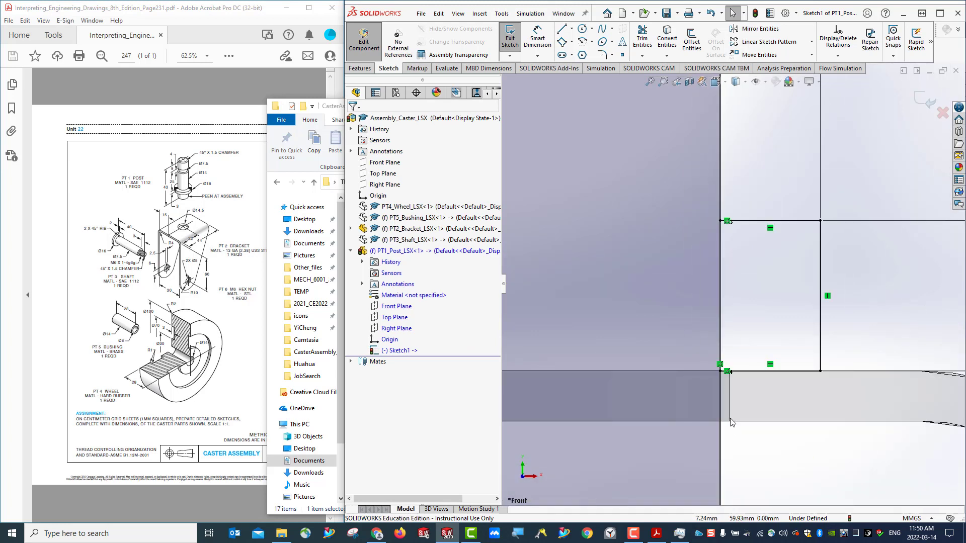
scroll(729, 338, down, 3)
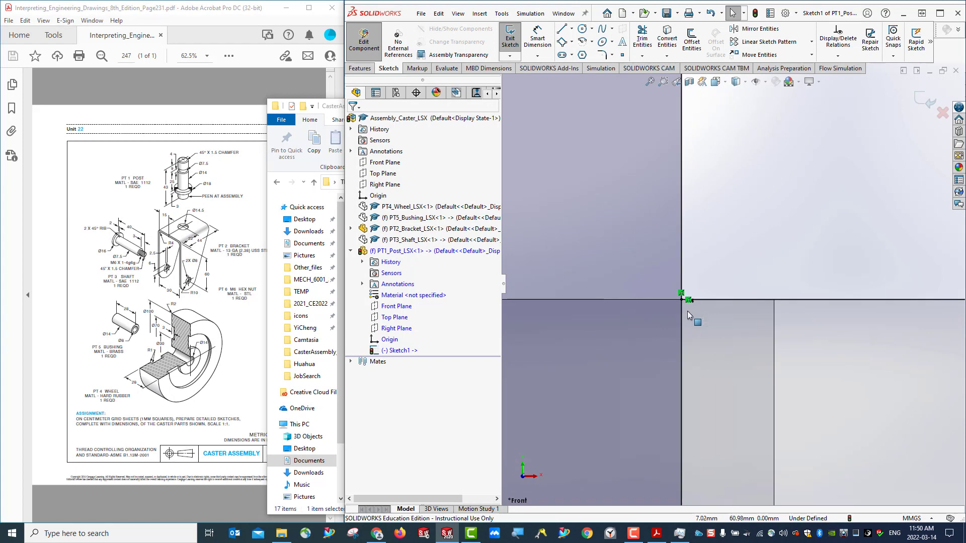
scroll(685, 297, down, 2)
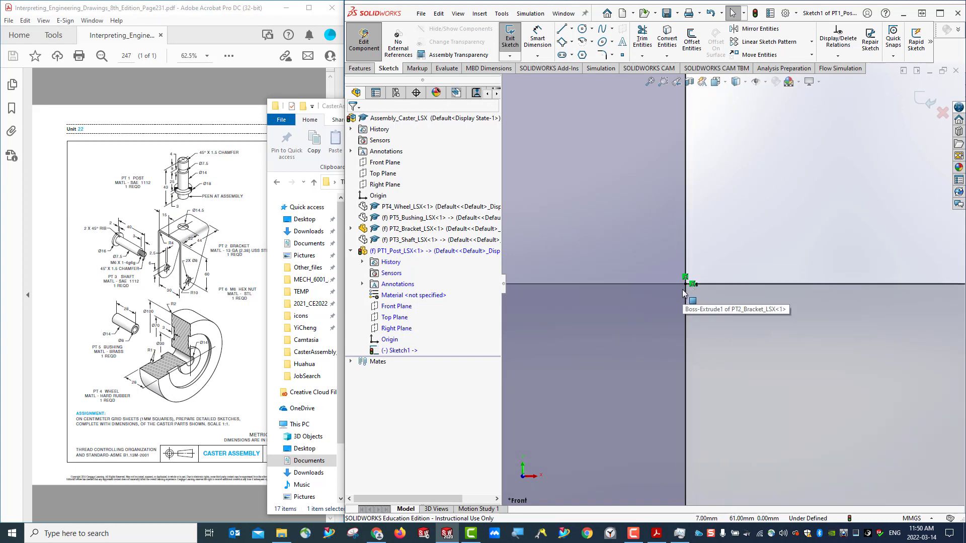
scroll(684, 288, down, 5)
scroll(683, 283, up, 3)
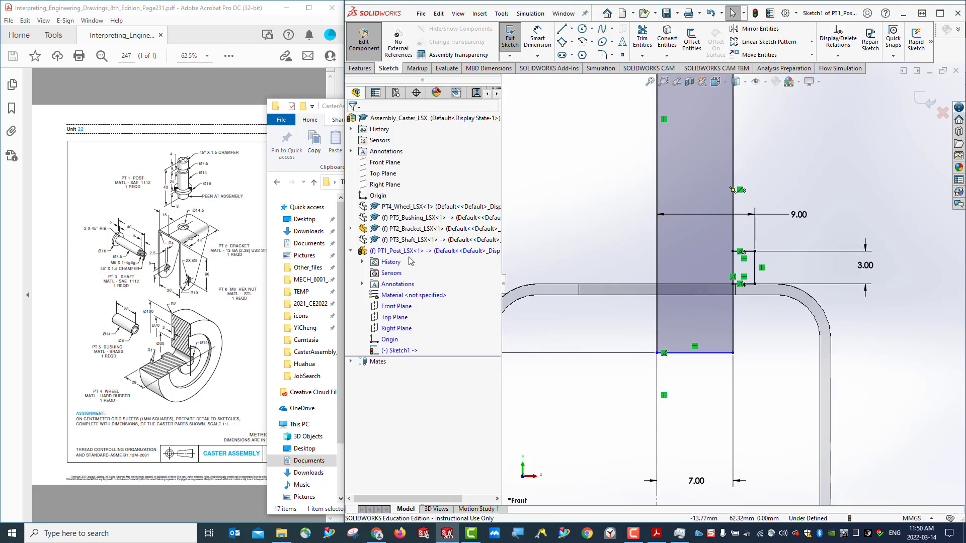
right_click(393, 229)
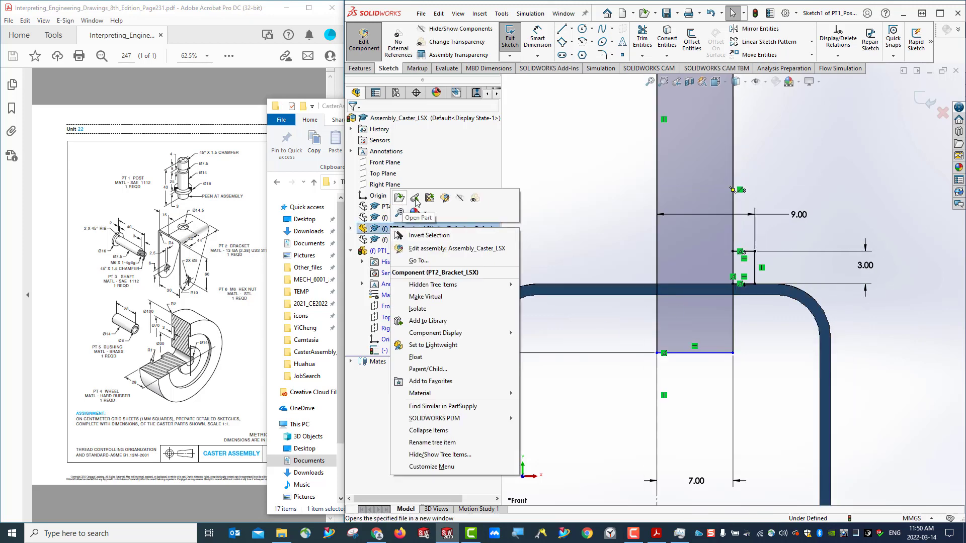
click(460, 198)
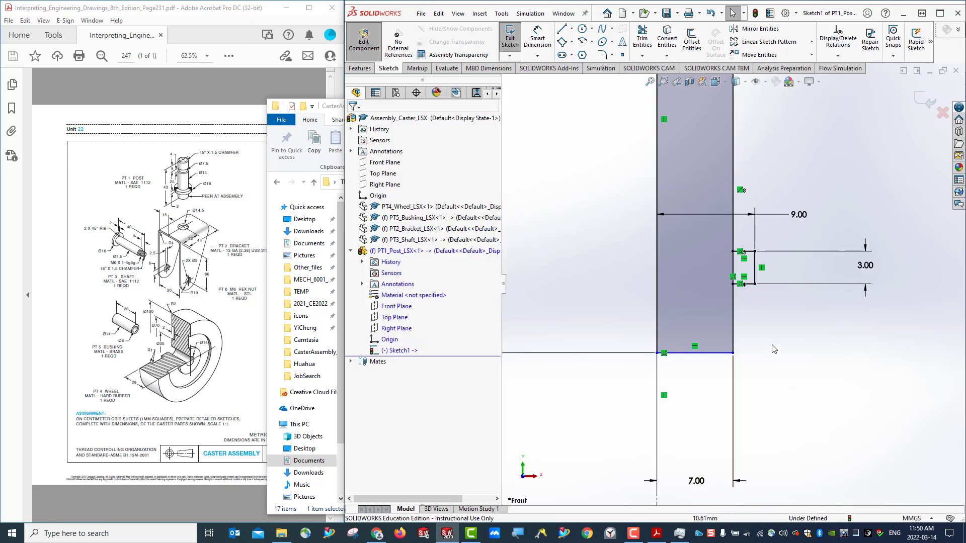
Step: Trim the post's outer vertical edge between the collar's upper and lower lines
scroll(782, 282, down, 5)
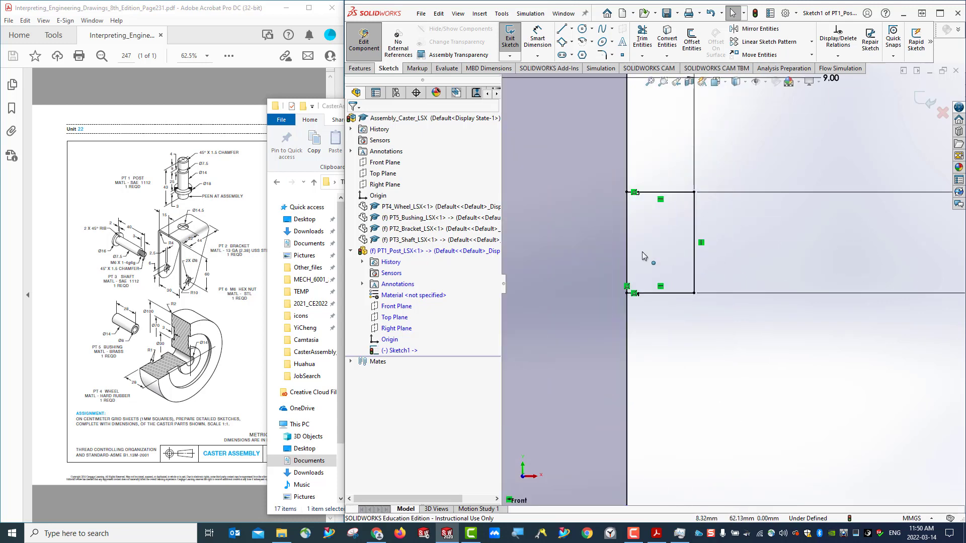
click(642, 36)
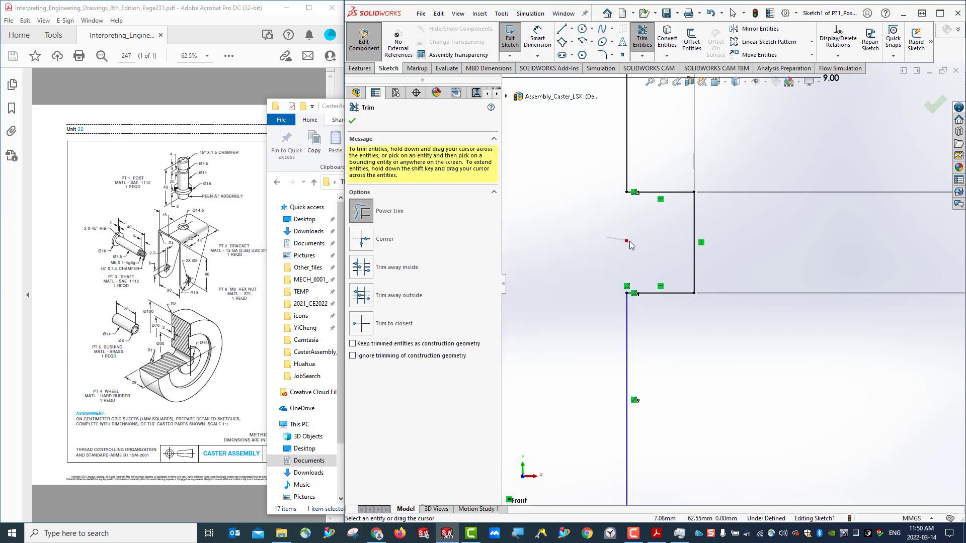
click(629, 242)
scroll(685, 335, down, 2)
scroll(685, 335, up, 4)
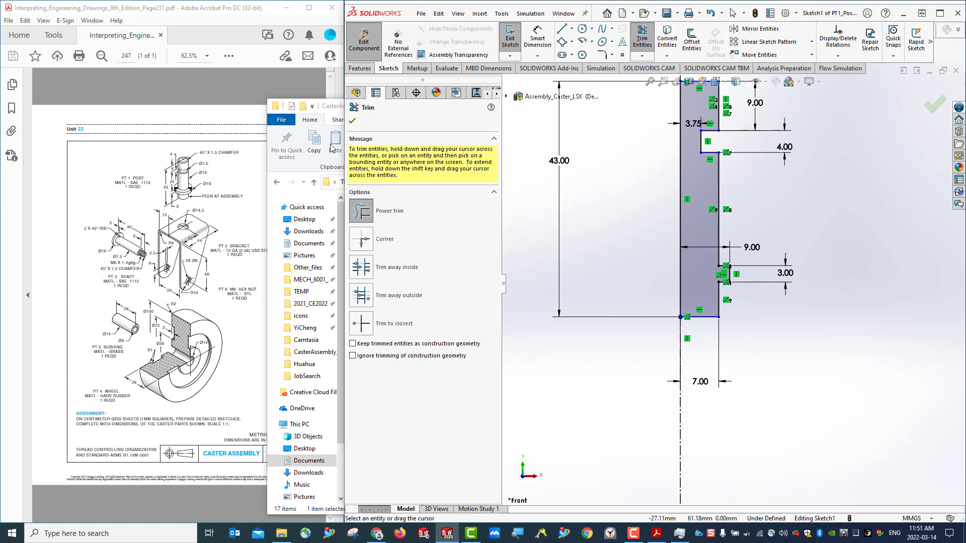
click(352, 123)
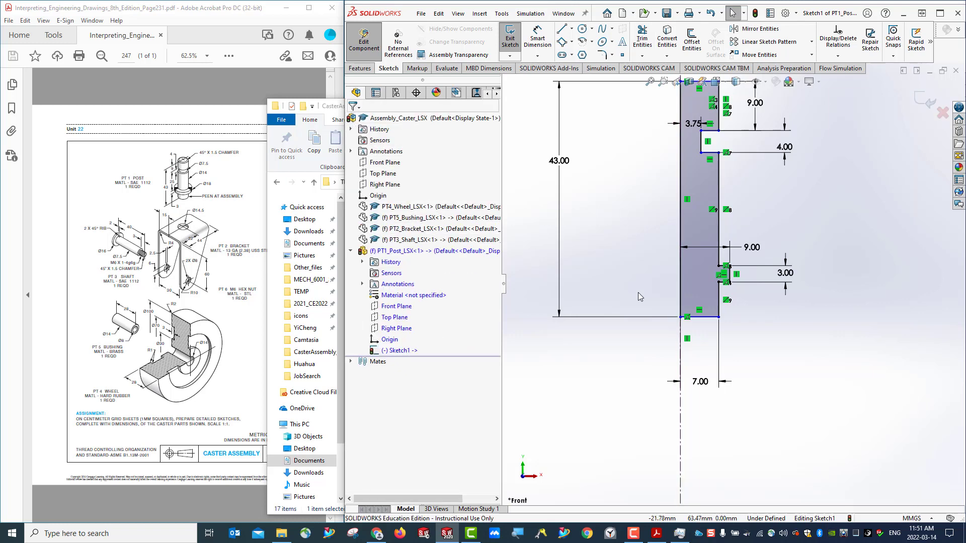
Step: Exit the post sketch and revolve the profile 360° about the vertical centerline
middle_drag(762, 328, 734, 336)
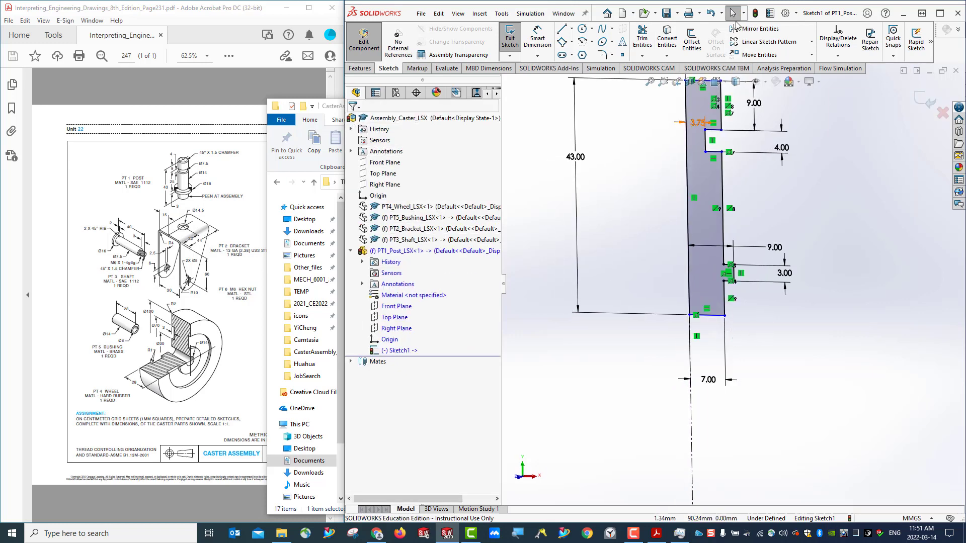
click(754, 13)
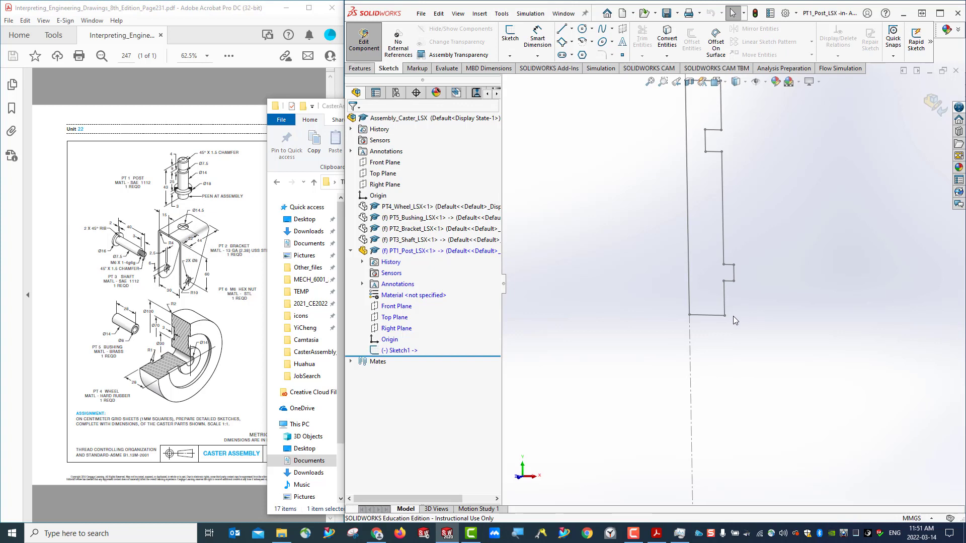
mouse_move(732, 316)
middle_down()
mouse_move(762, 313)
mouse_move(765, 295)
mouse_move(789, 305)
middle_up()
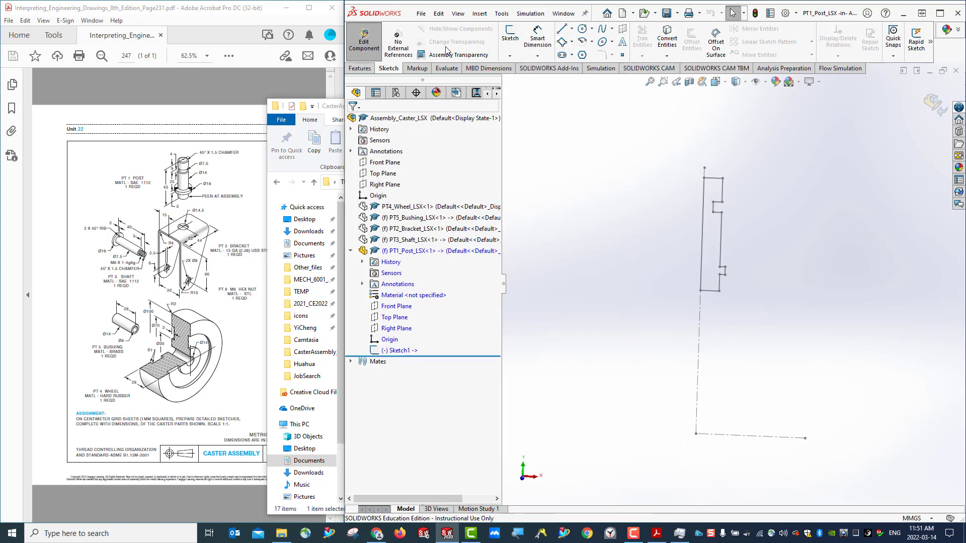
click(361, 68)
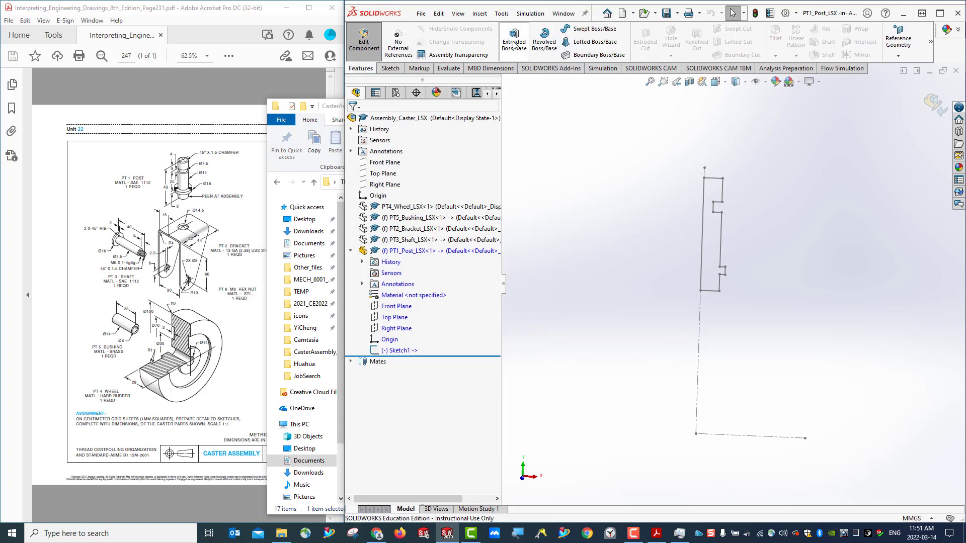
click(544, 40)
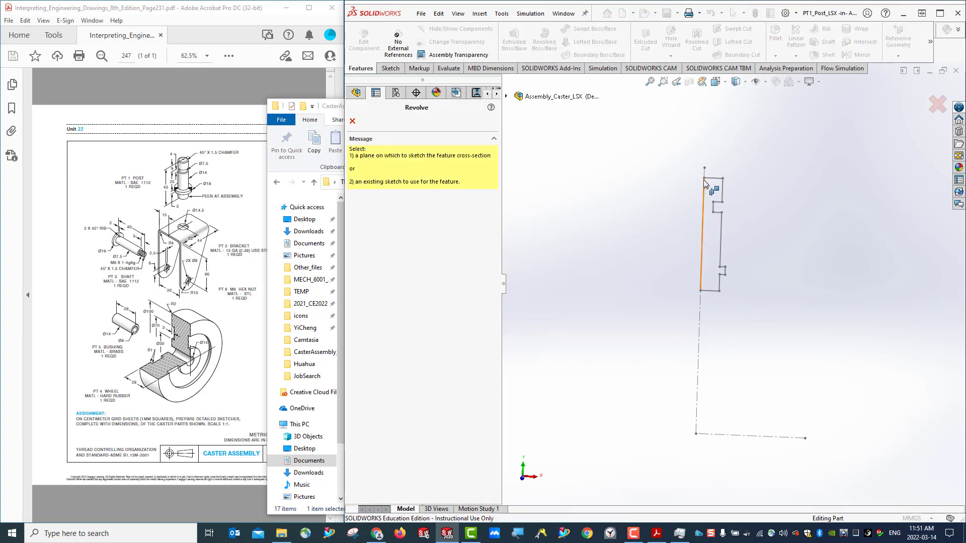
click(699, 316)
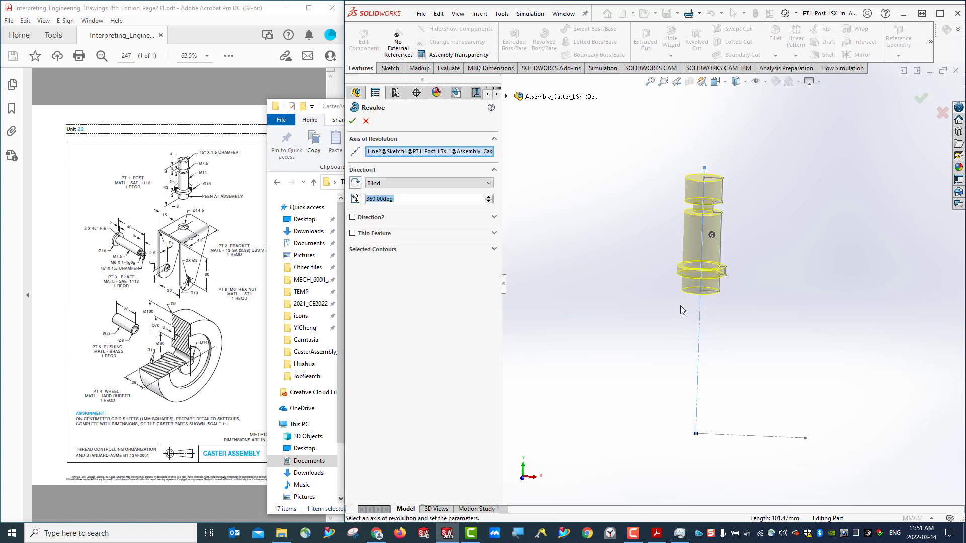
click(352, 122)
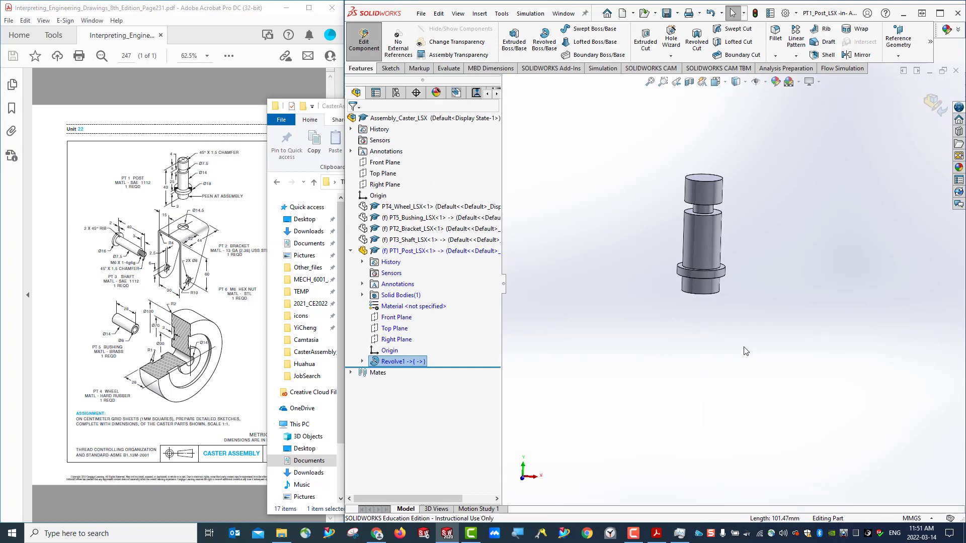
Step: Show the hidden PT4_Wheel_LSX, PT5_Bushing_LSX, PT2_Bracket_LSX and PT3_Shaft_LSX components around the post
middle_drag(744, 347, 743, 354)
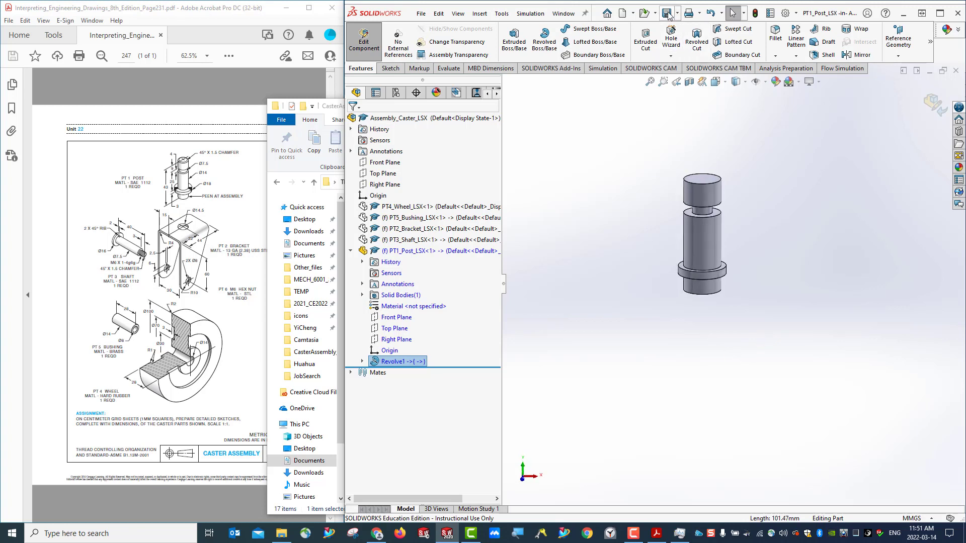
click(407, 207)
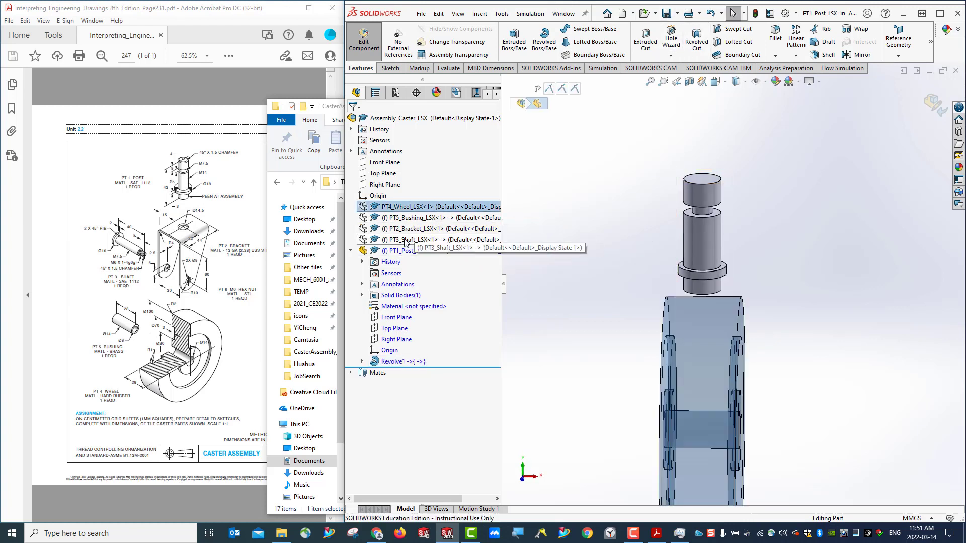
shift+click(405, 240)
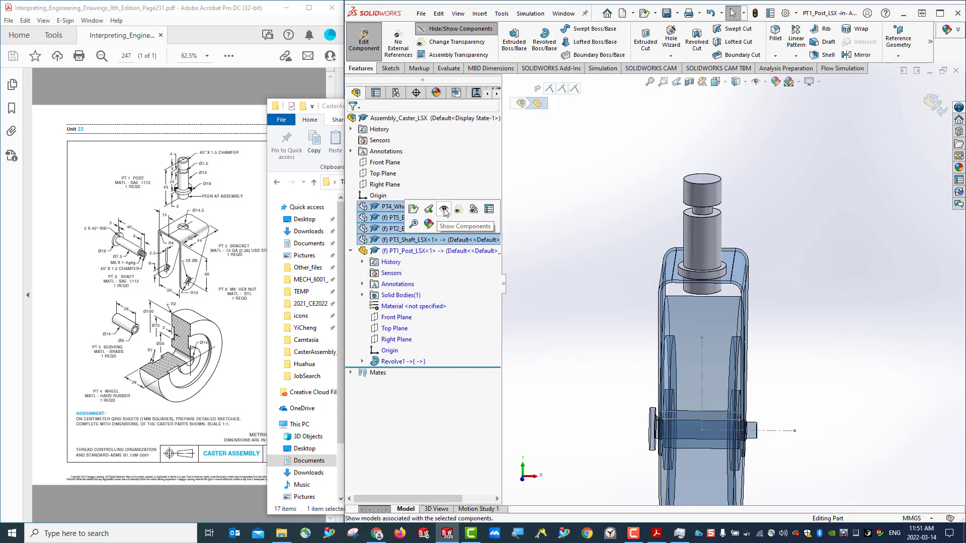
click(445, 212)
middle_drag(714, 322, 746, 333)
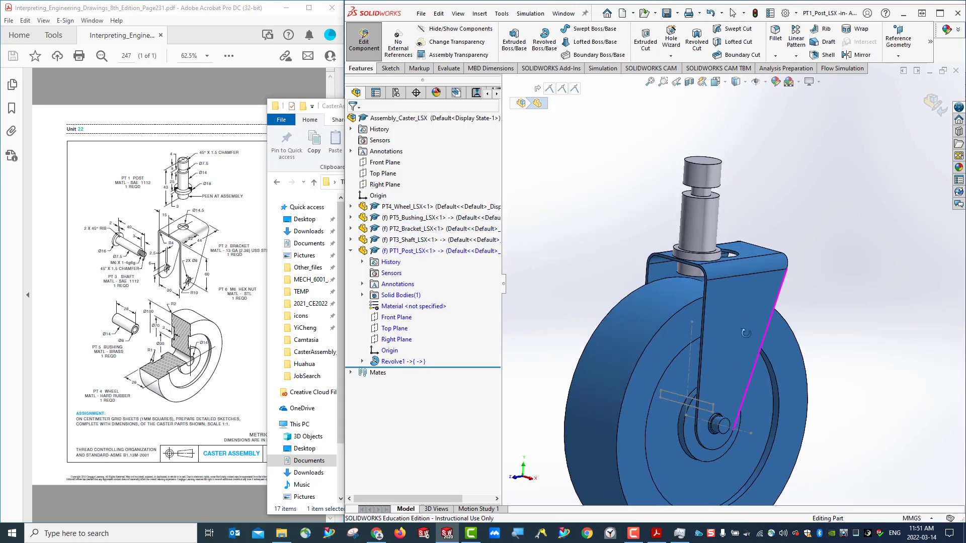
click(802, 315)
middle_drag(834, 333, 735, 322)
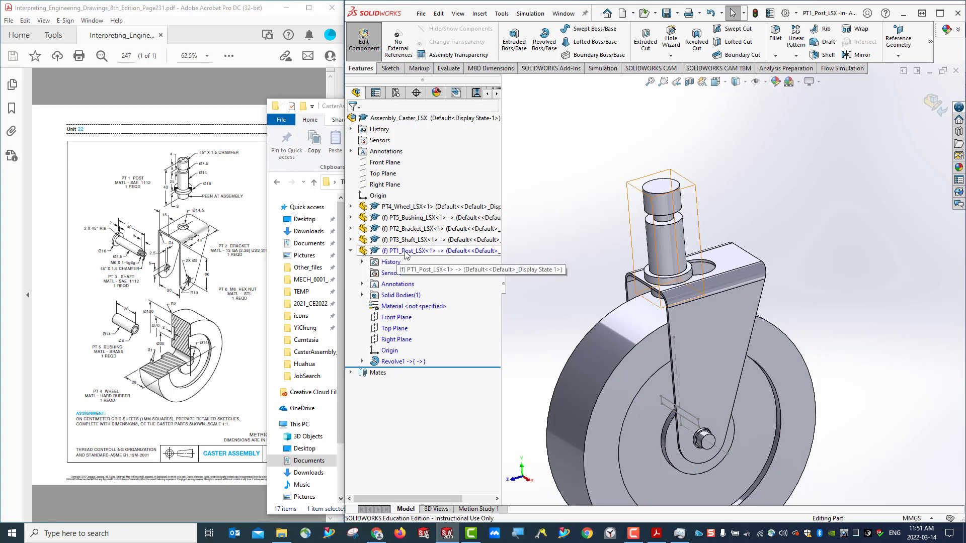
Step: Finish editing the post in context and float the PT1_Post_LSX component in the assembly
click(369, 46)
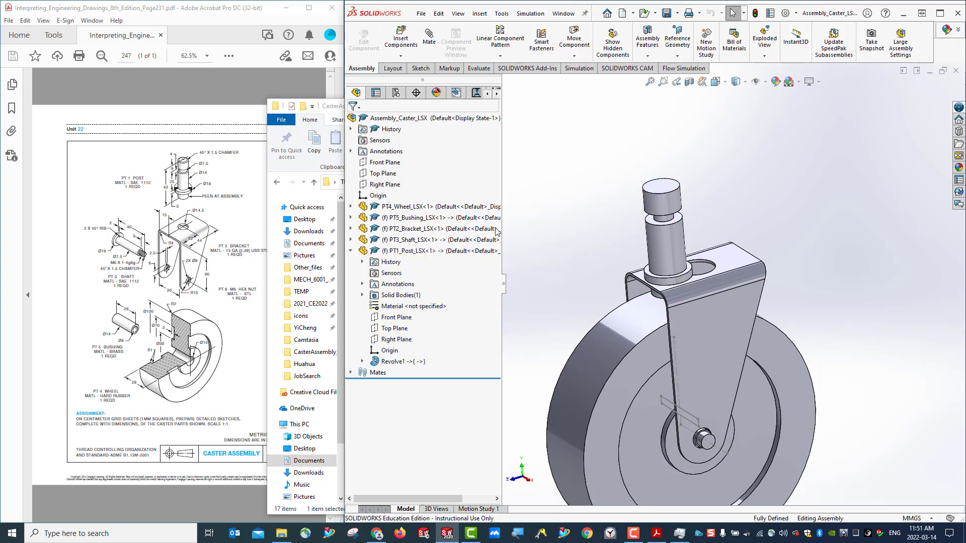
click(417, 251)
right_click(417, 251)
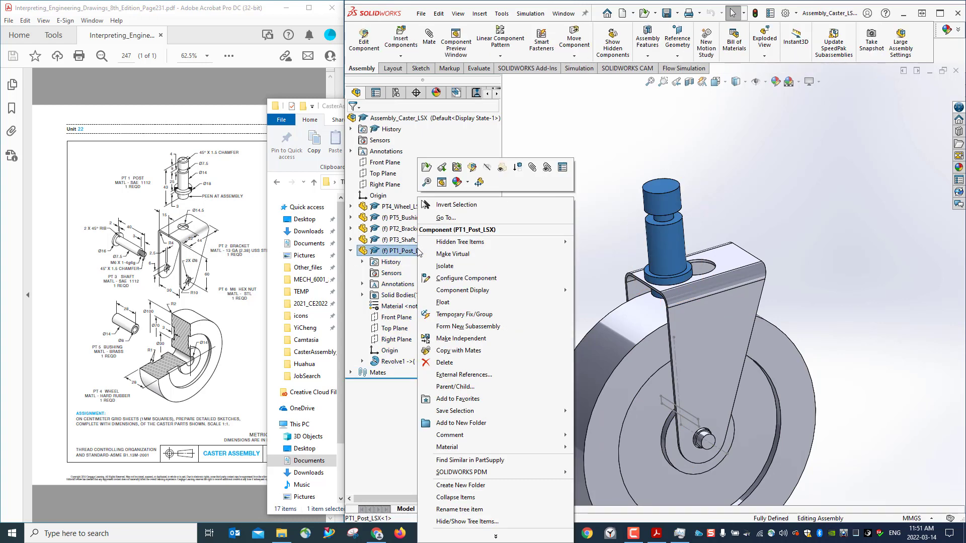
click(447, 303)
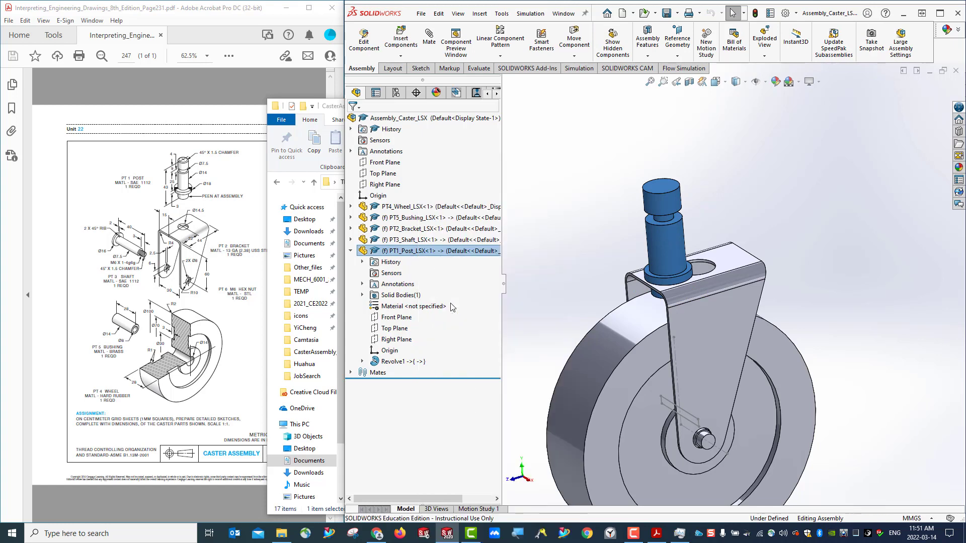
Step: Add a concentric mate between the post's lower cylindrical face below the collar and the hole in the bracket's top plate
click(428, 41)
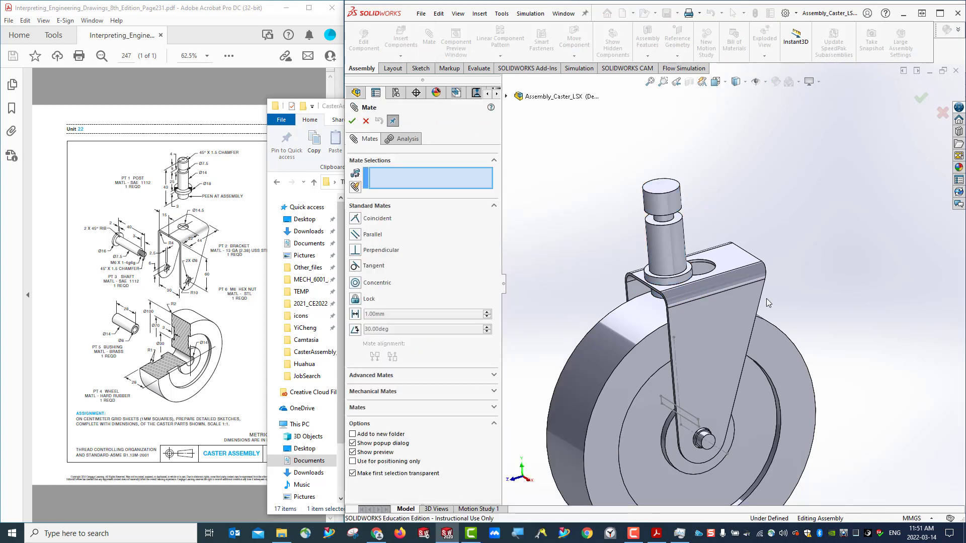
middle_drag(805, 303, 725, 300)
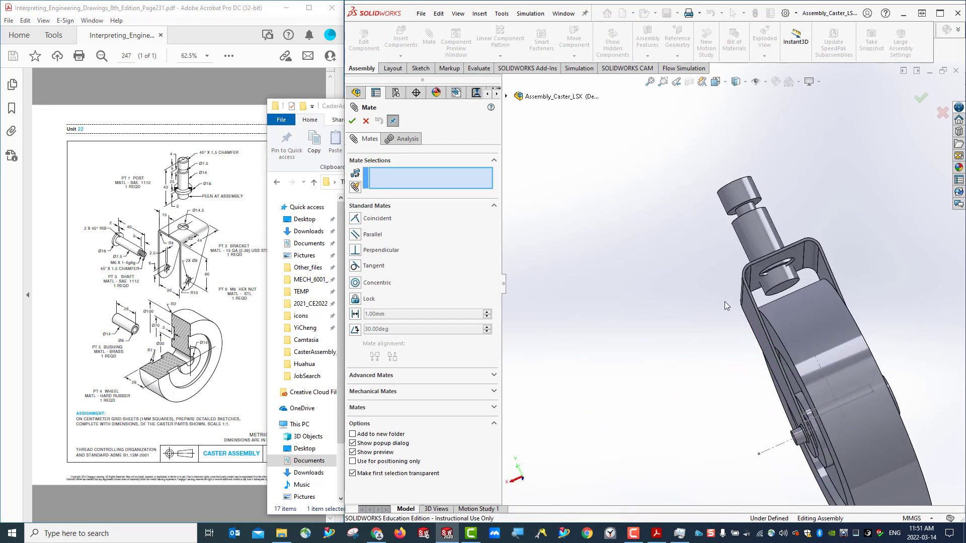
click(782, 280)
middle_drag(877, 288, 851, 322)
scroll(783, 280, down, 5)
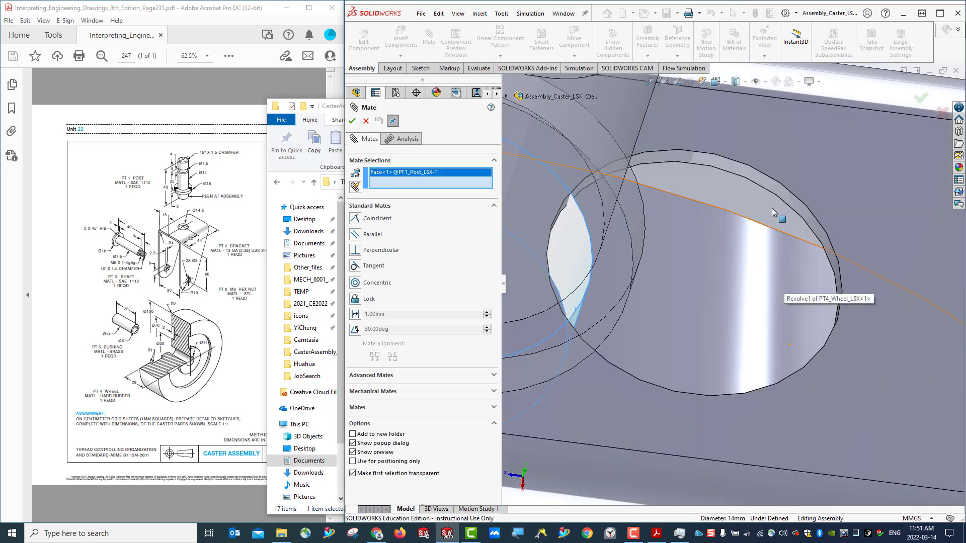
click(766, 182)
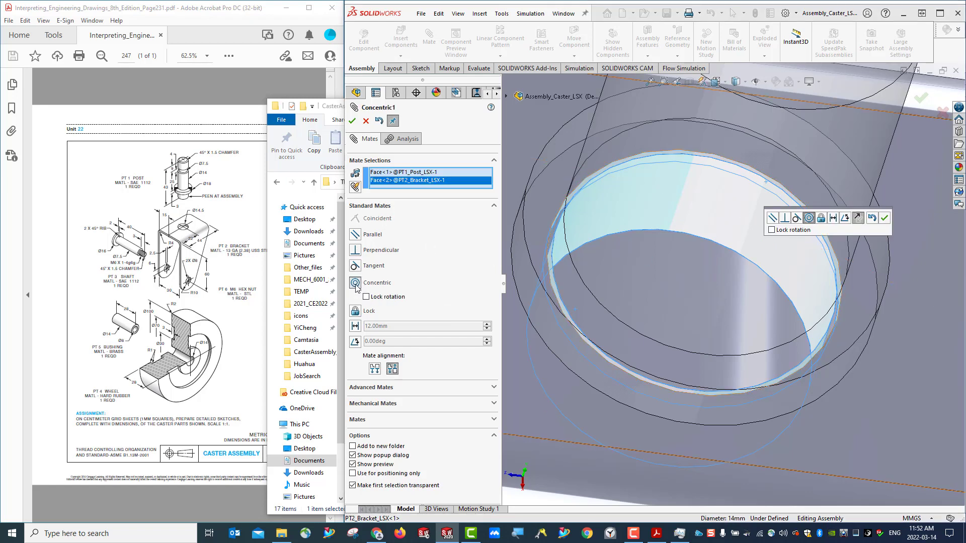
click(351, 121)
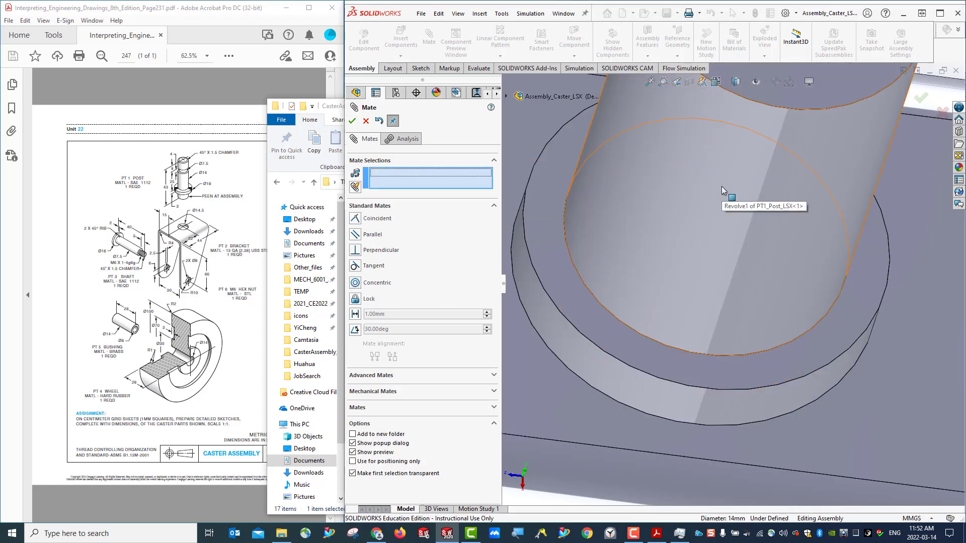
key(ctrl+7)
key(Escape)
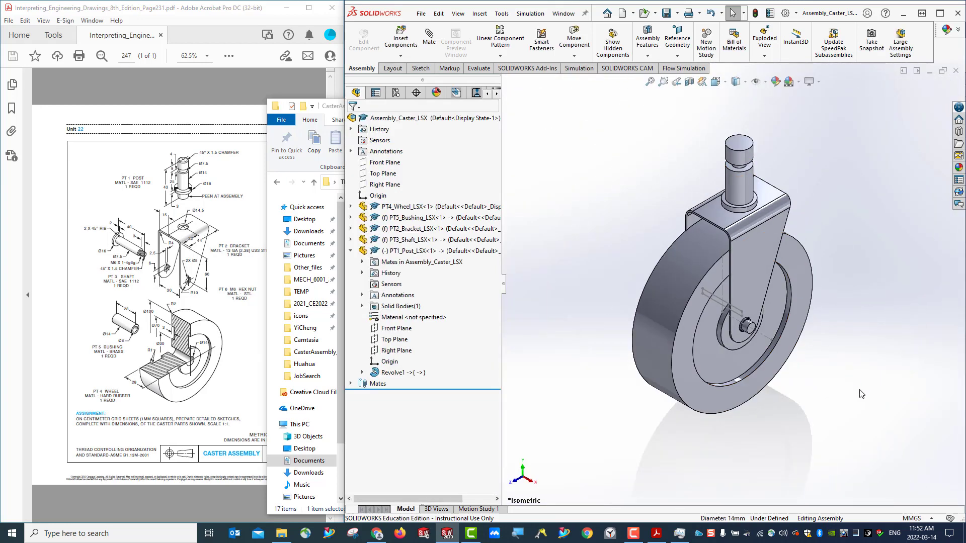
click(350, 240)
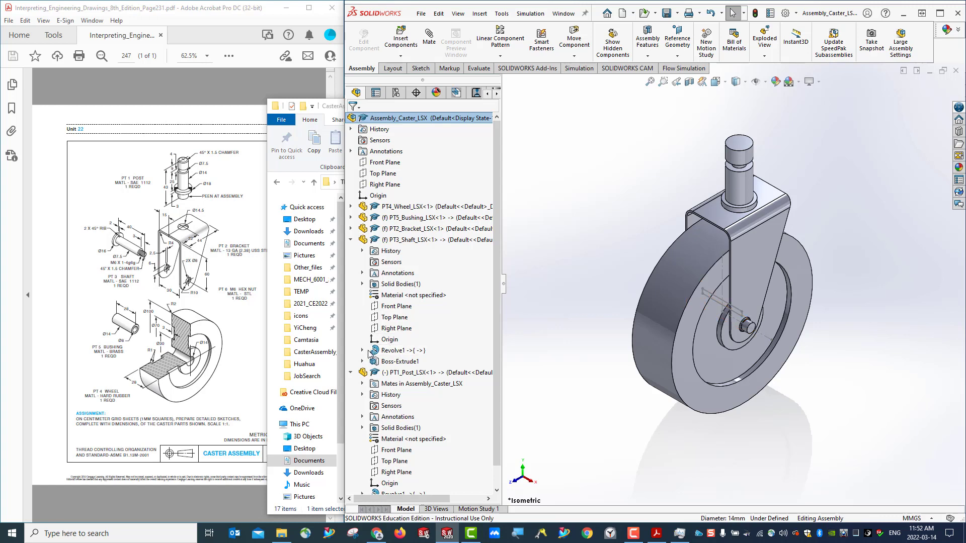
click(363, 351)
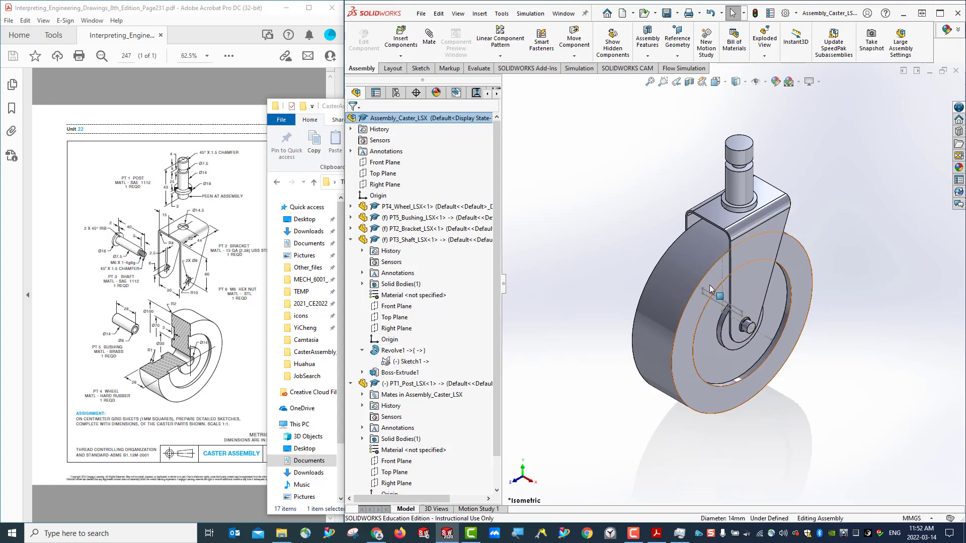
click(351, 241)
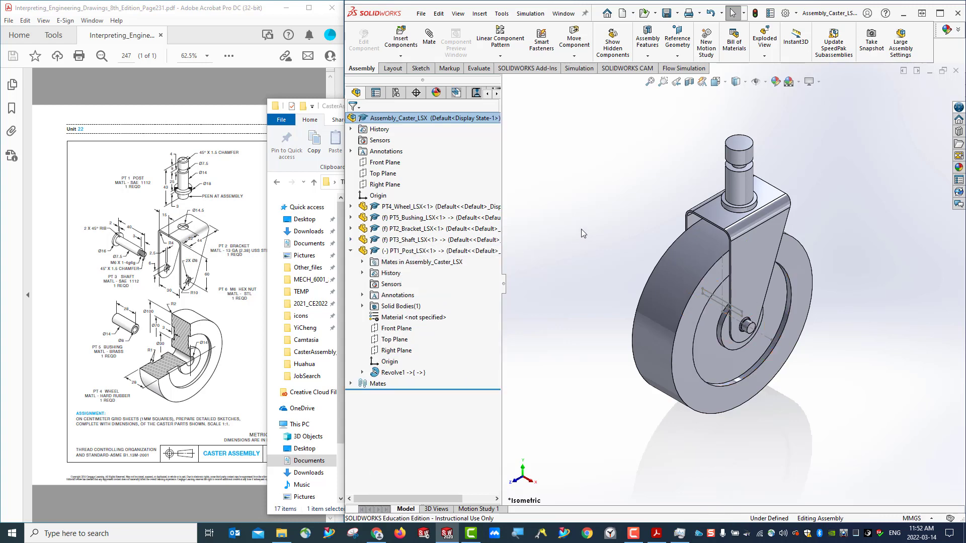
Step: Hide Sketch1 under the PT5_Bushing_LSX revolve feature
click(764, 339)
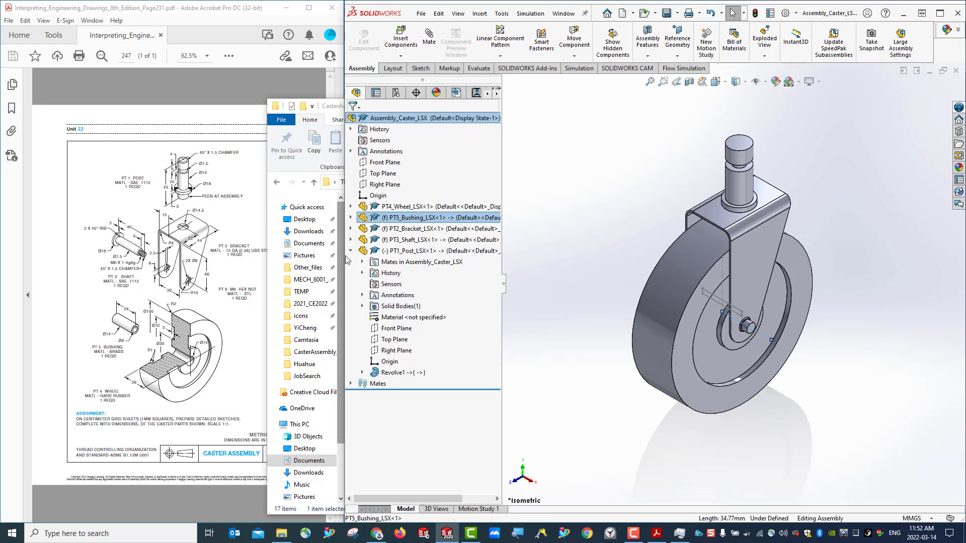
click(351, 218)
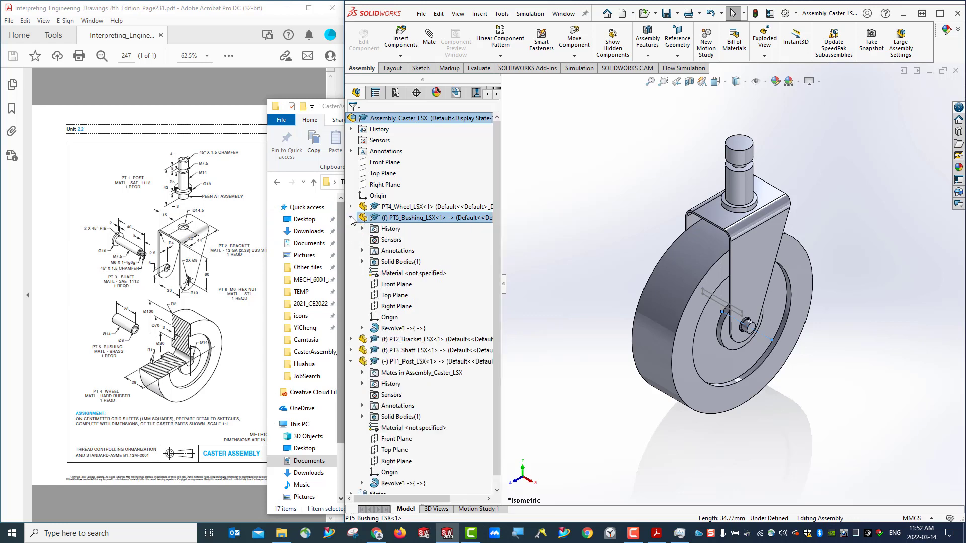
click(362, 328)
right_click(402, 340)
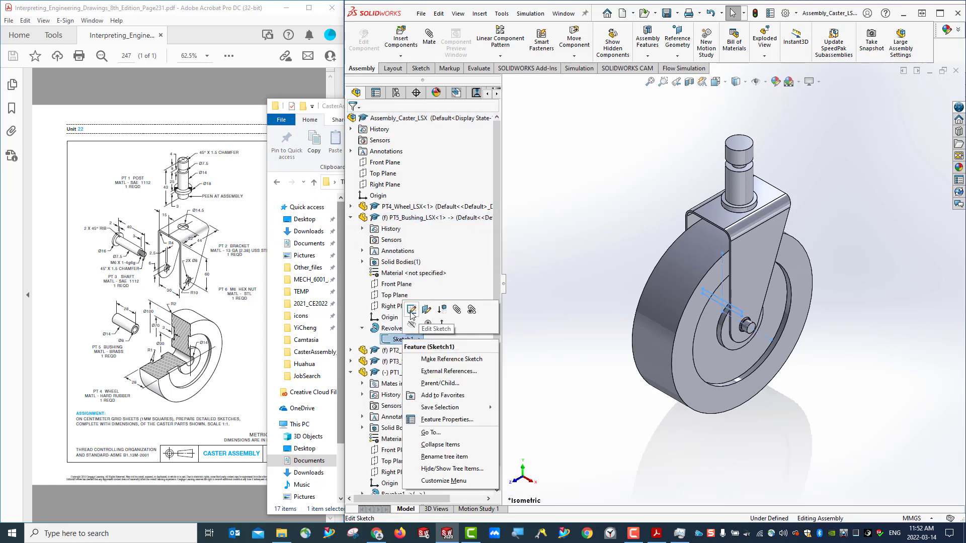
click(594, 331)
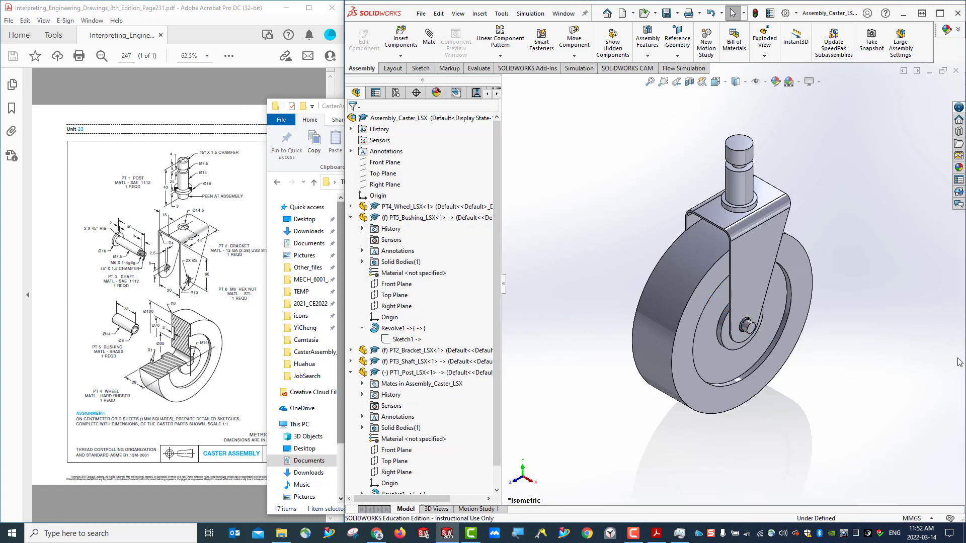
click(351, 218)
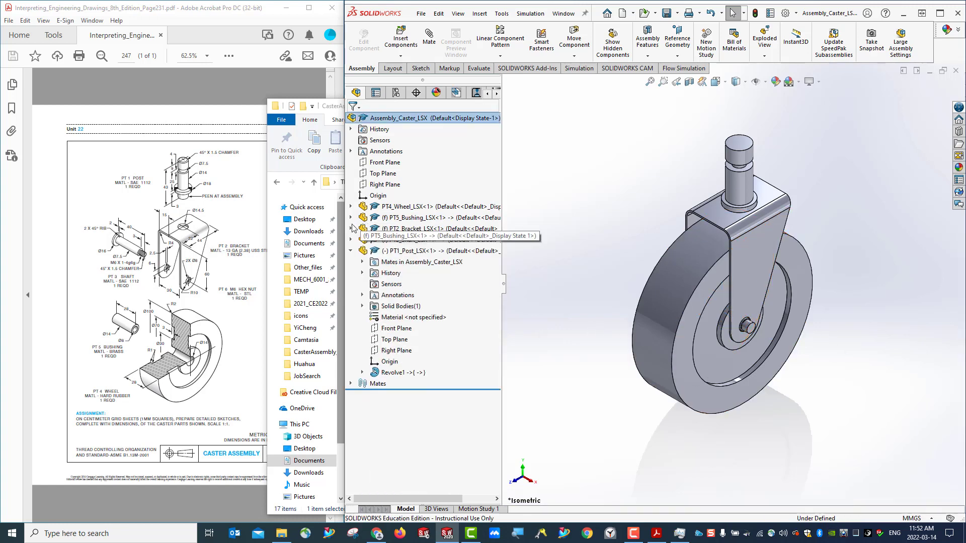
Step: List the assembly's mates and save the assembly in isometric view together with the modified PT5_Bushing_LSX part
click(350, 383)
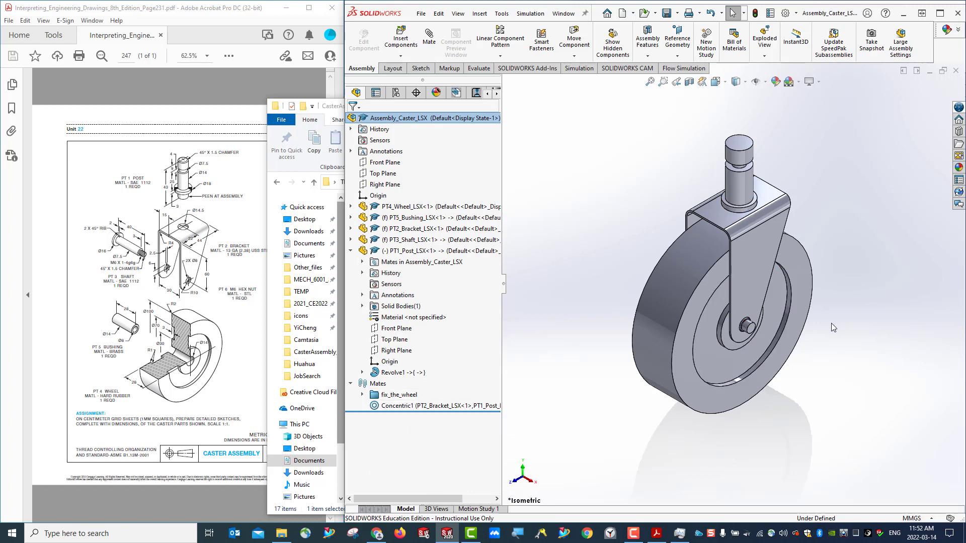
mouse_move(831, 323)
middle_down()
mouse_move(885, 293)
mouse_move(840, 285)
mouse_move(865, 268)
mouse_move(919, 297)
mouse_move(847, 320)
middle_up()
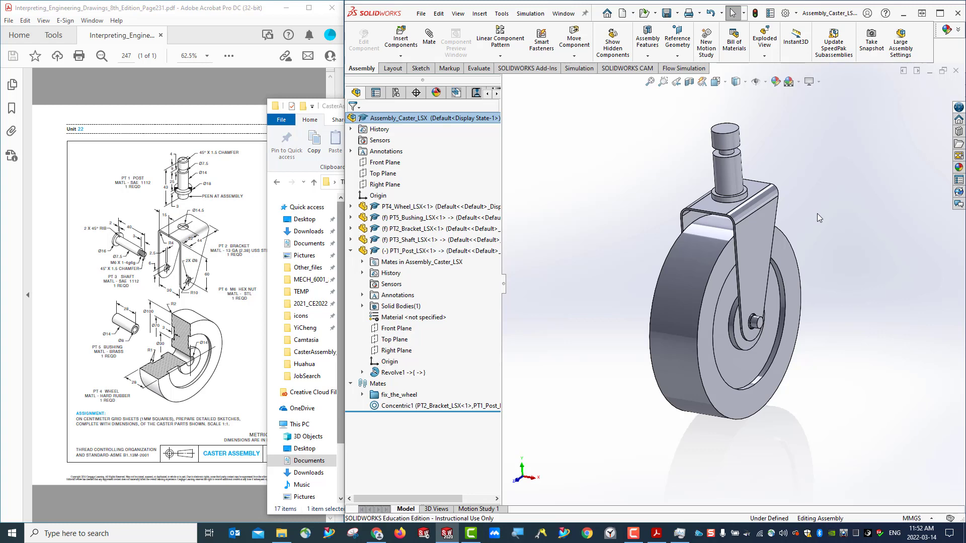
key(ctrl+7)
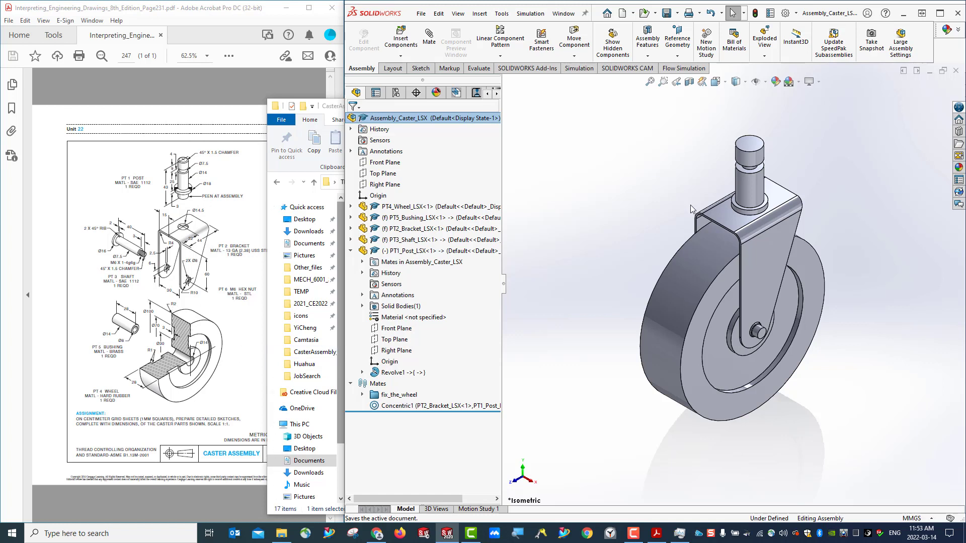
click(668, 15)
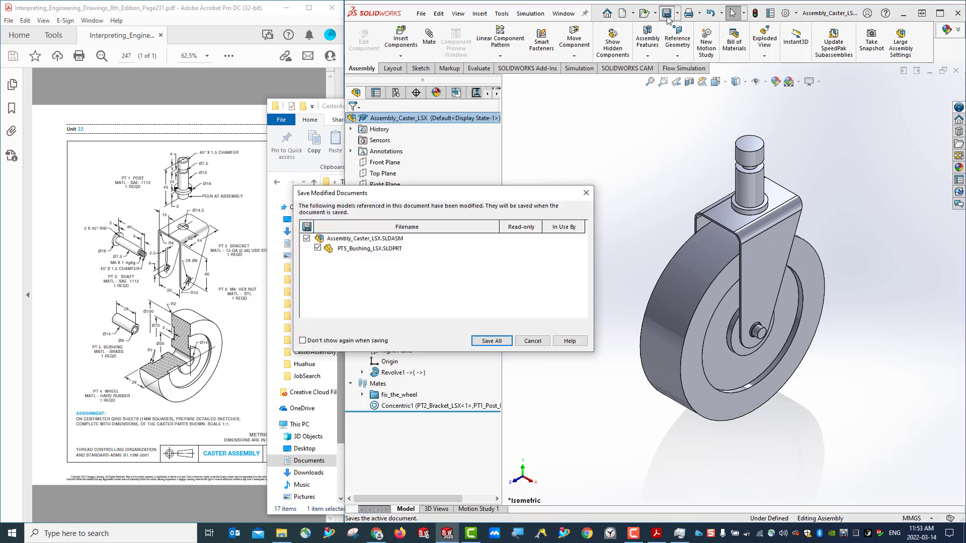
click(492, 342)
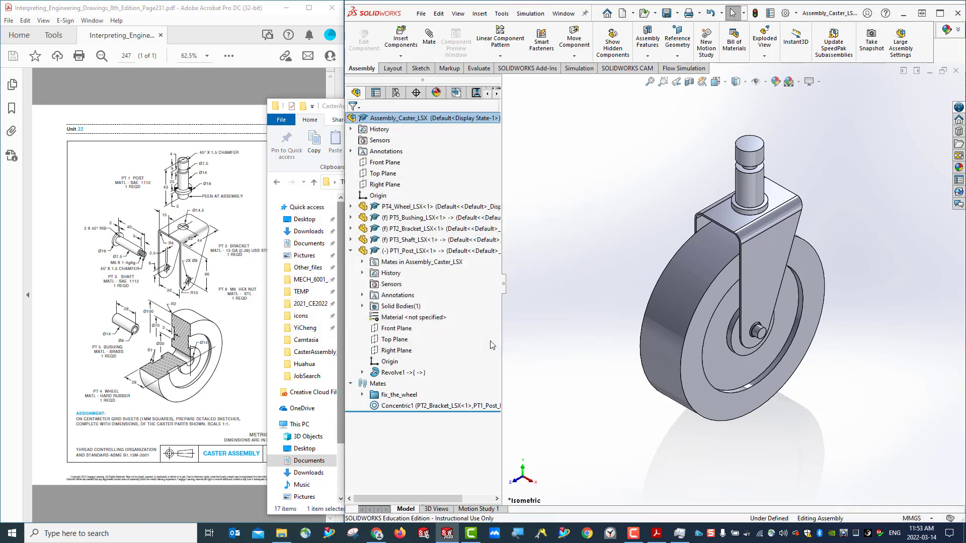